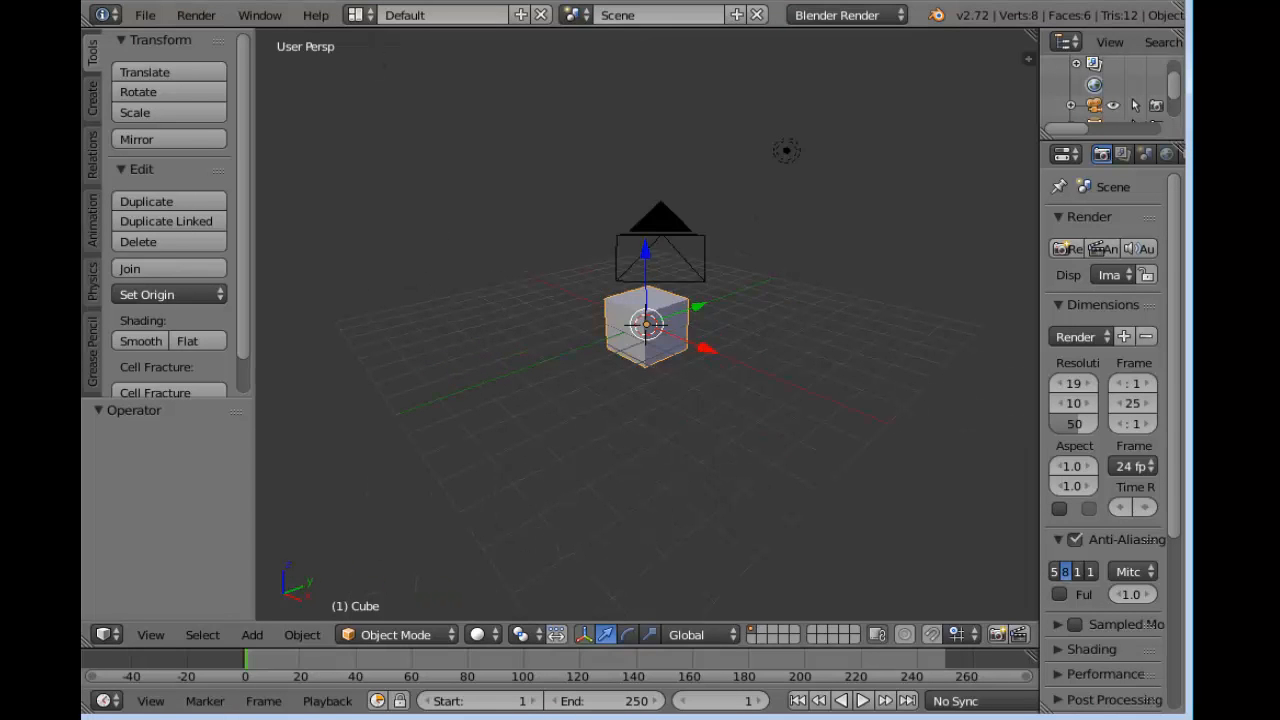
Switch to the Compositing screen layout and enable Backdrop and Use Nodes in the node editor
left_click(364, 15)
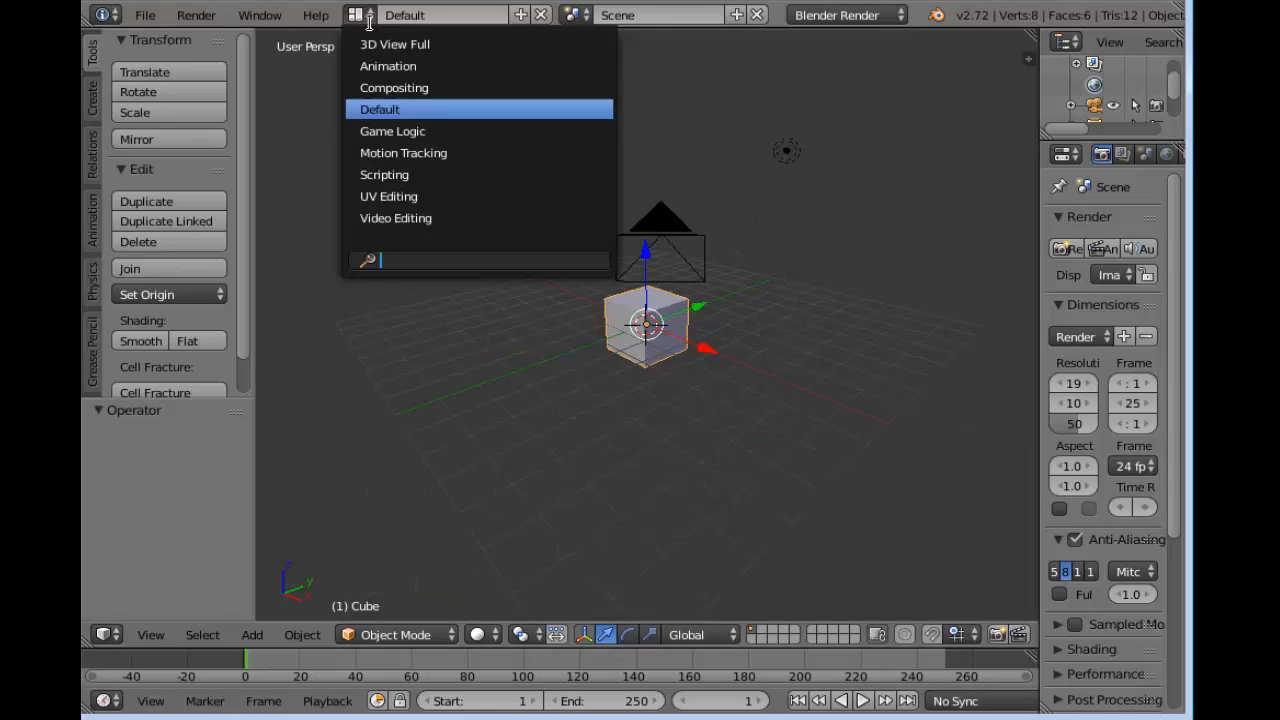
left_click(425, 88)
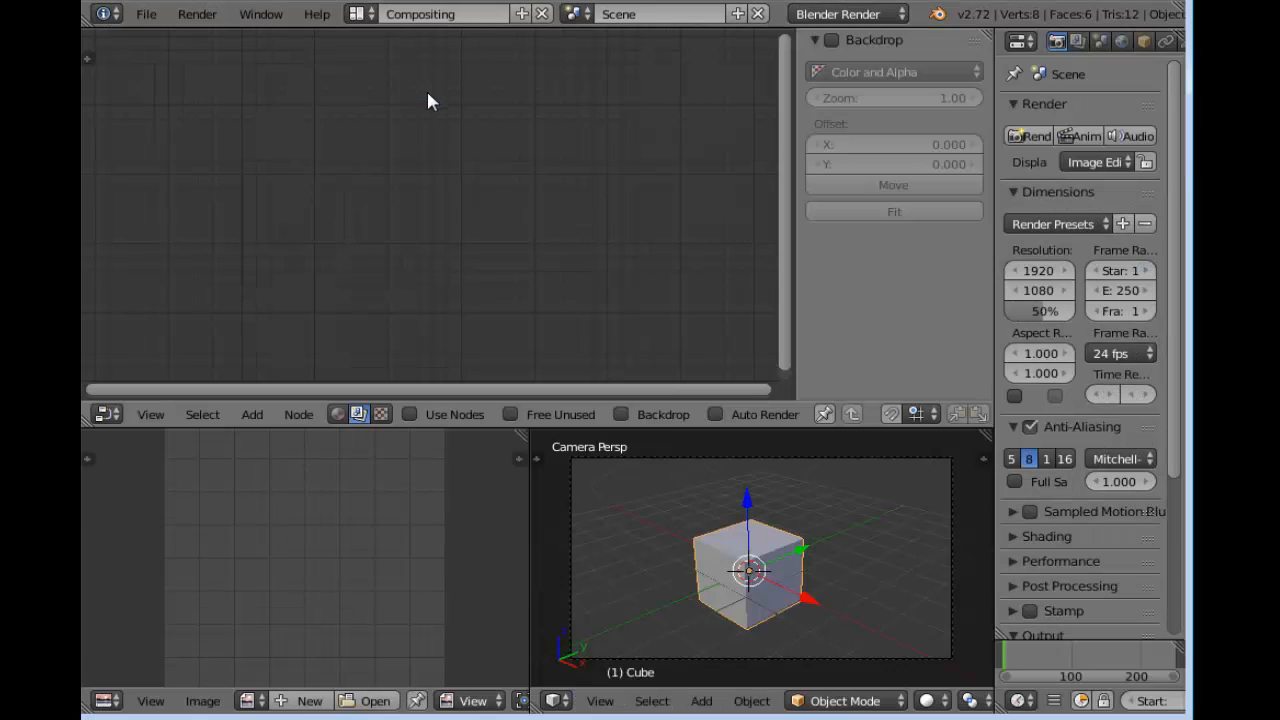
left_click(621, 414)
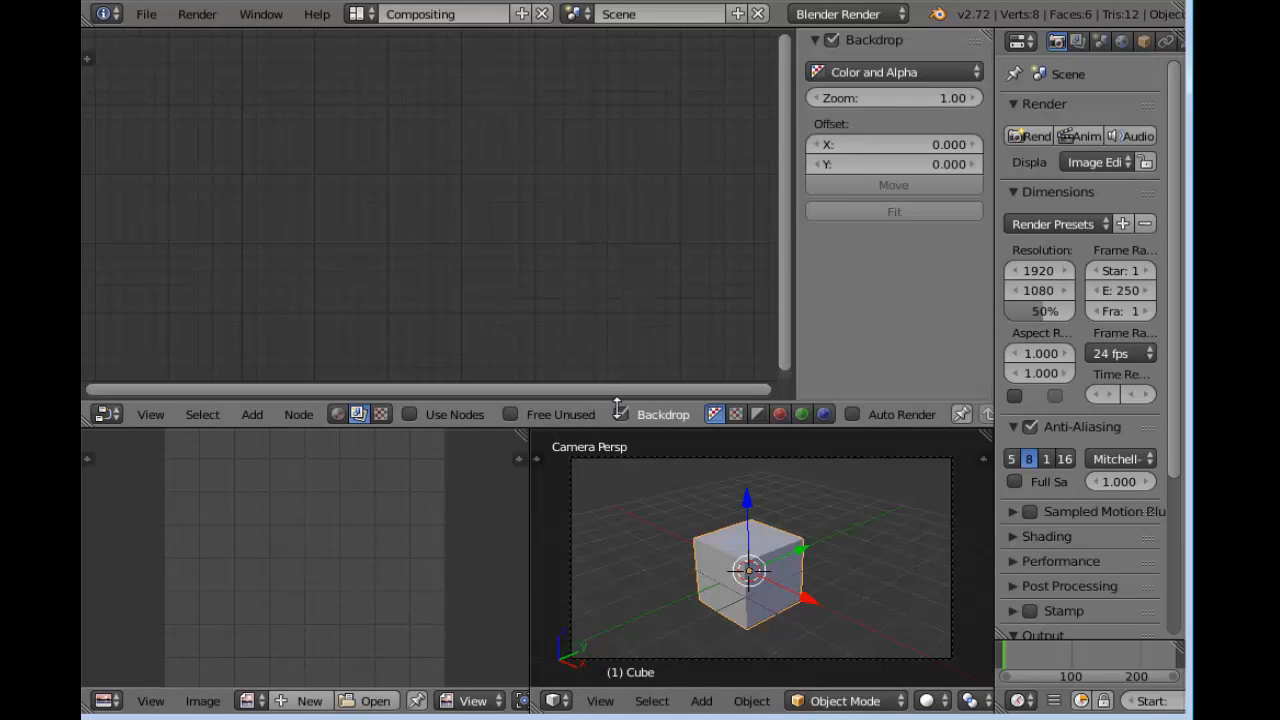
left_click(423, 414)
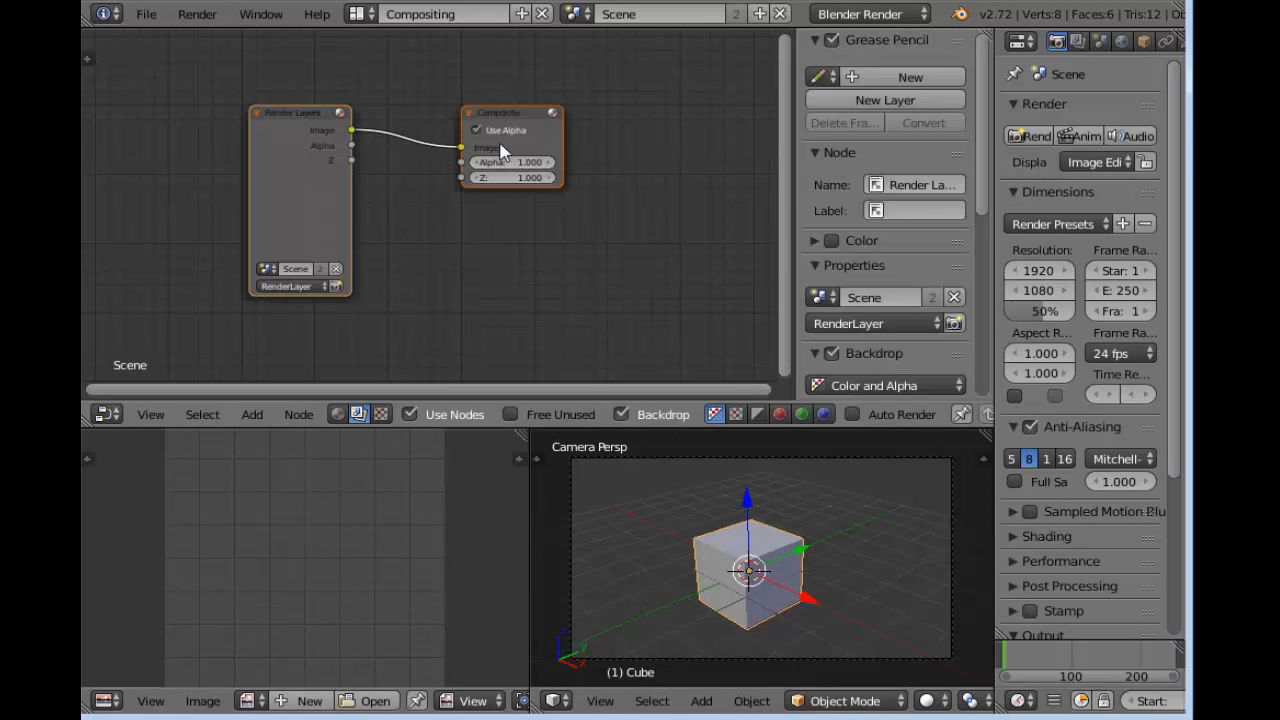
Replace the default Render Layers and Composite nodes with a single Image input node
left_click_drag(461, 147, 419, 301)
key("x")
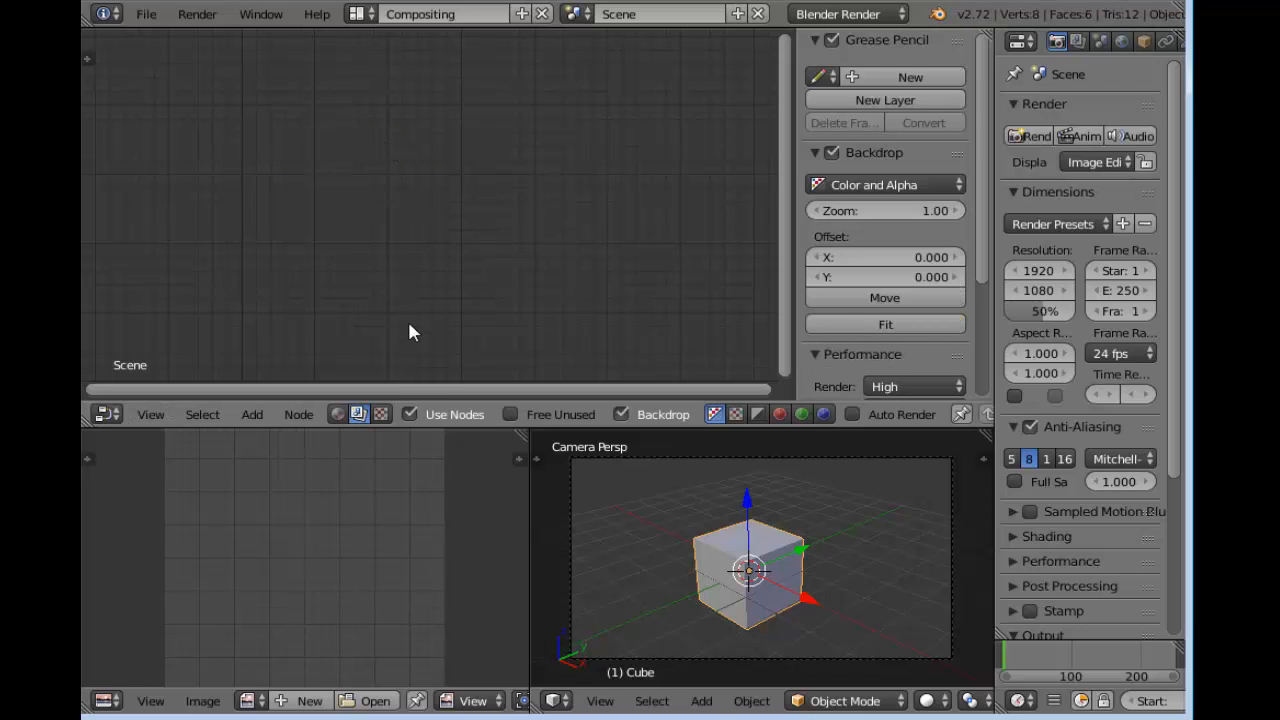
key("shift+a")
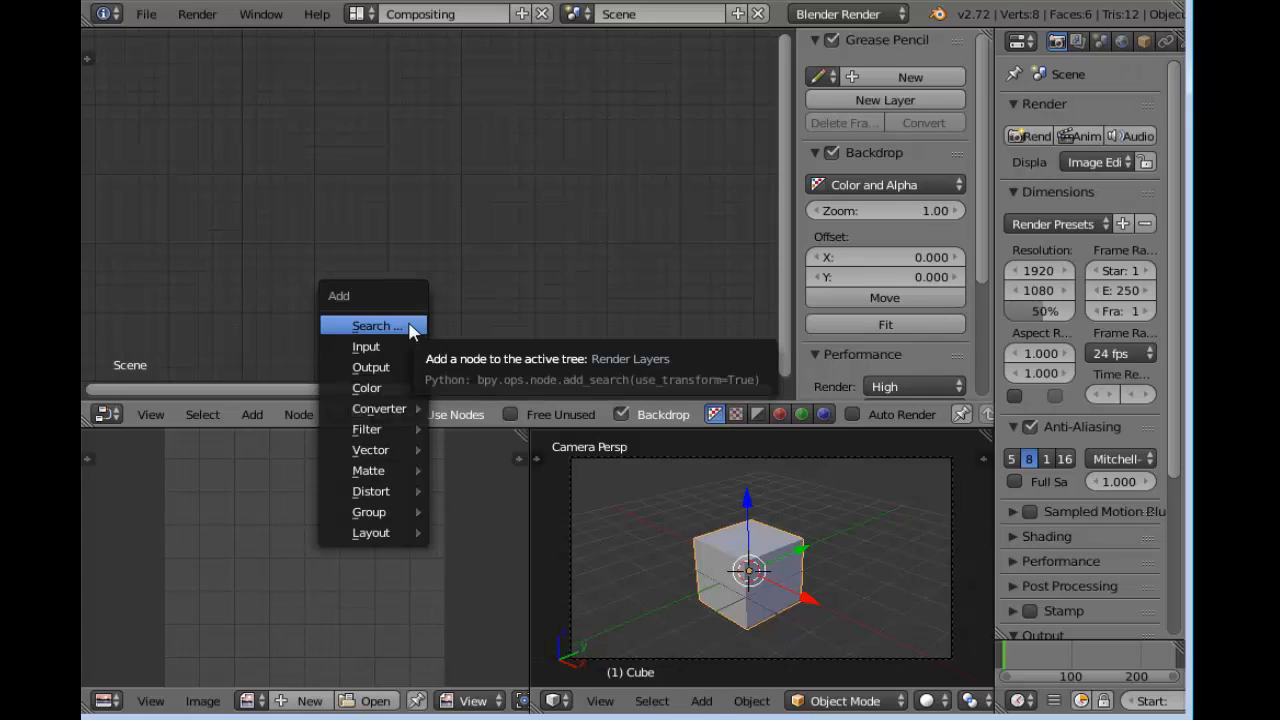
mouse_move(386, 346)
left_click(505, 369)
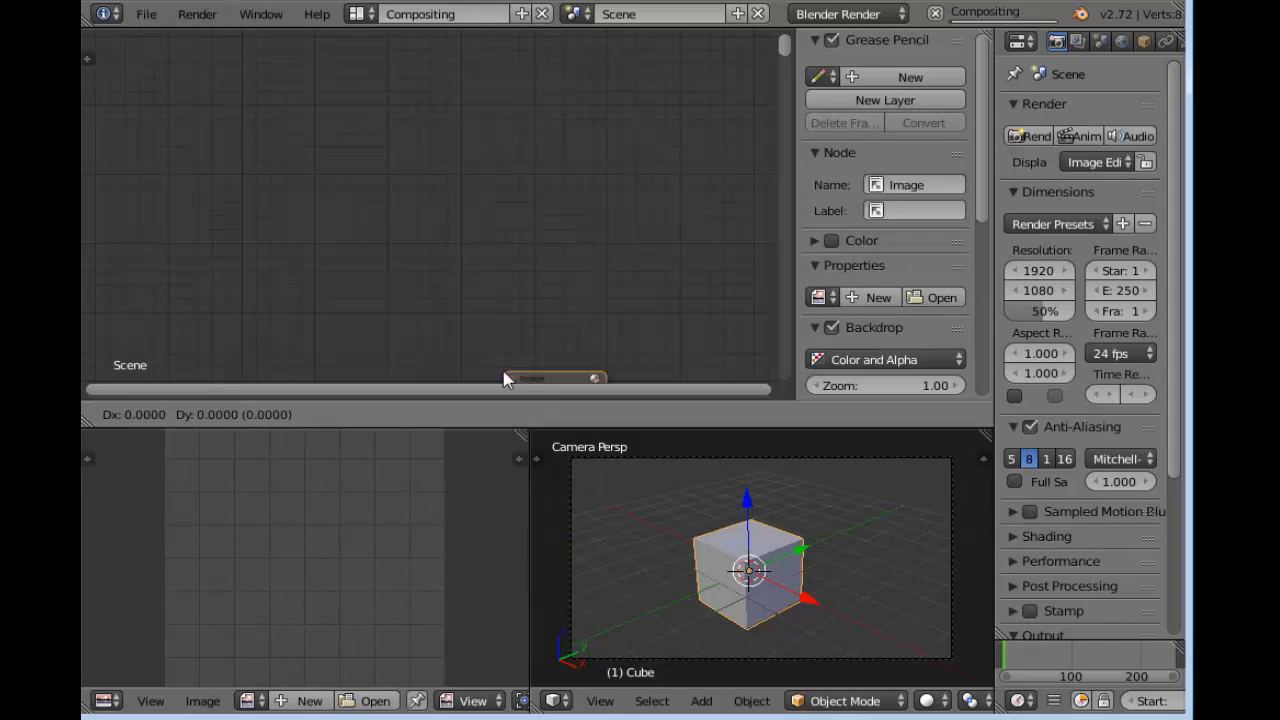
left_click(299, 101)
scroll(526, 234, "down", 3)
scroll(526, 236, "up", 3)
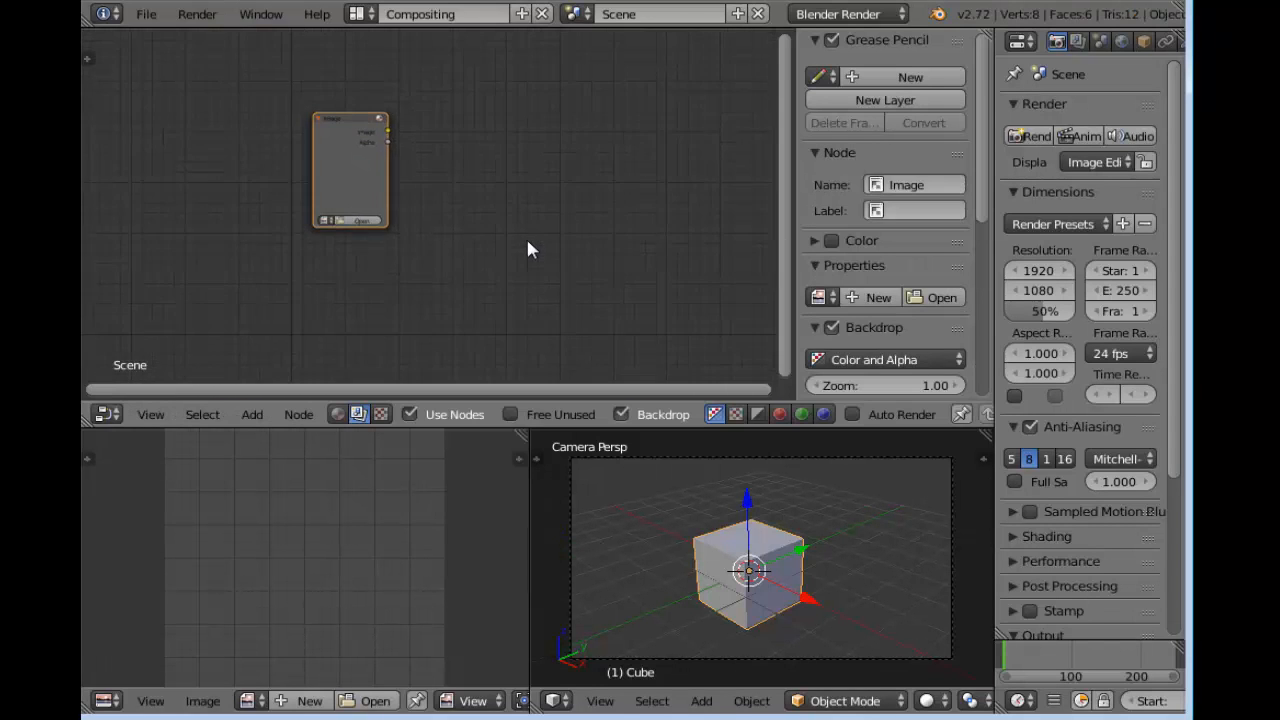
Add a Composite output node and a Viewer output node beside the Image node
key("shift+a")
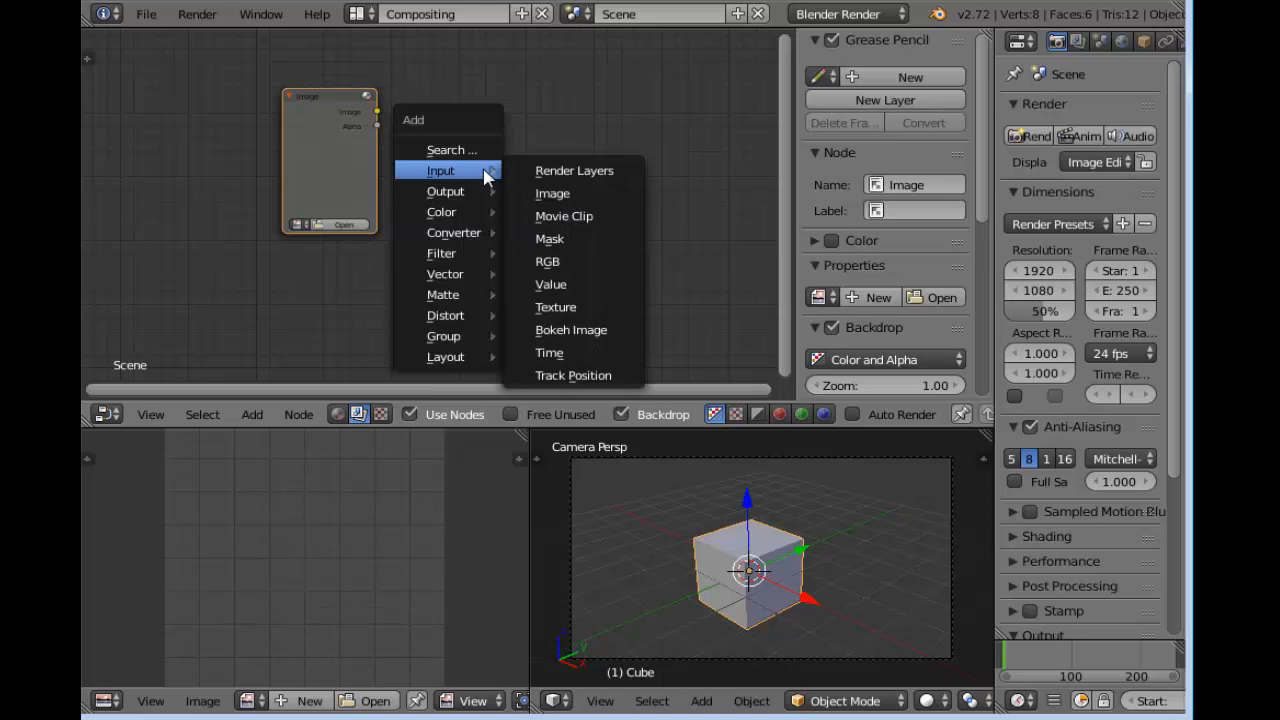
mouse_move(462, 191)
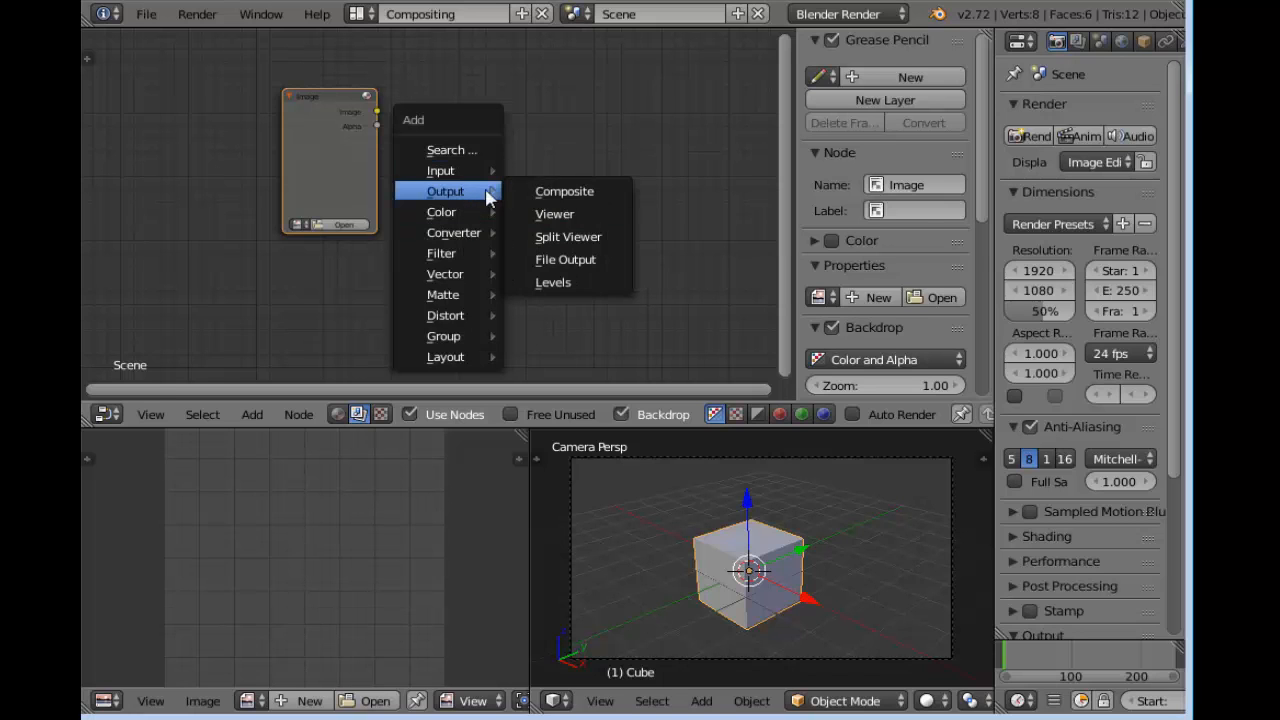
left_click(571, 191)
key("shift+a")
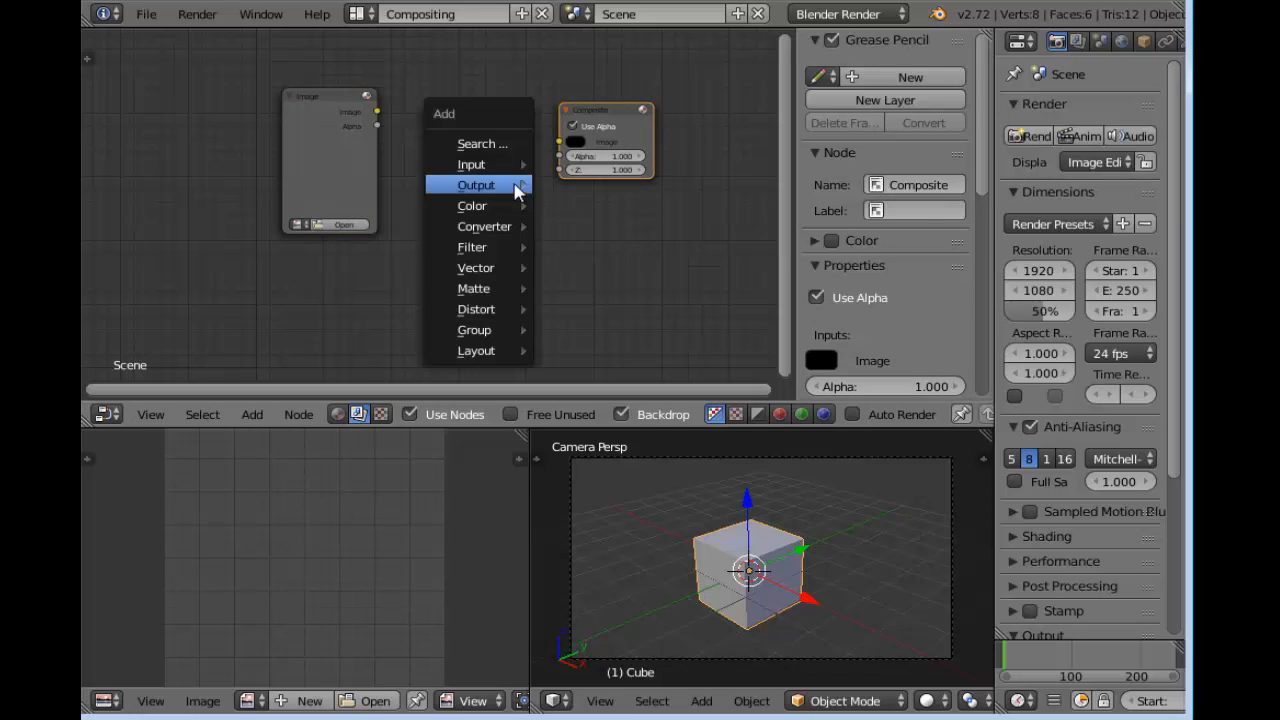
mouse_move(515, 191)
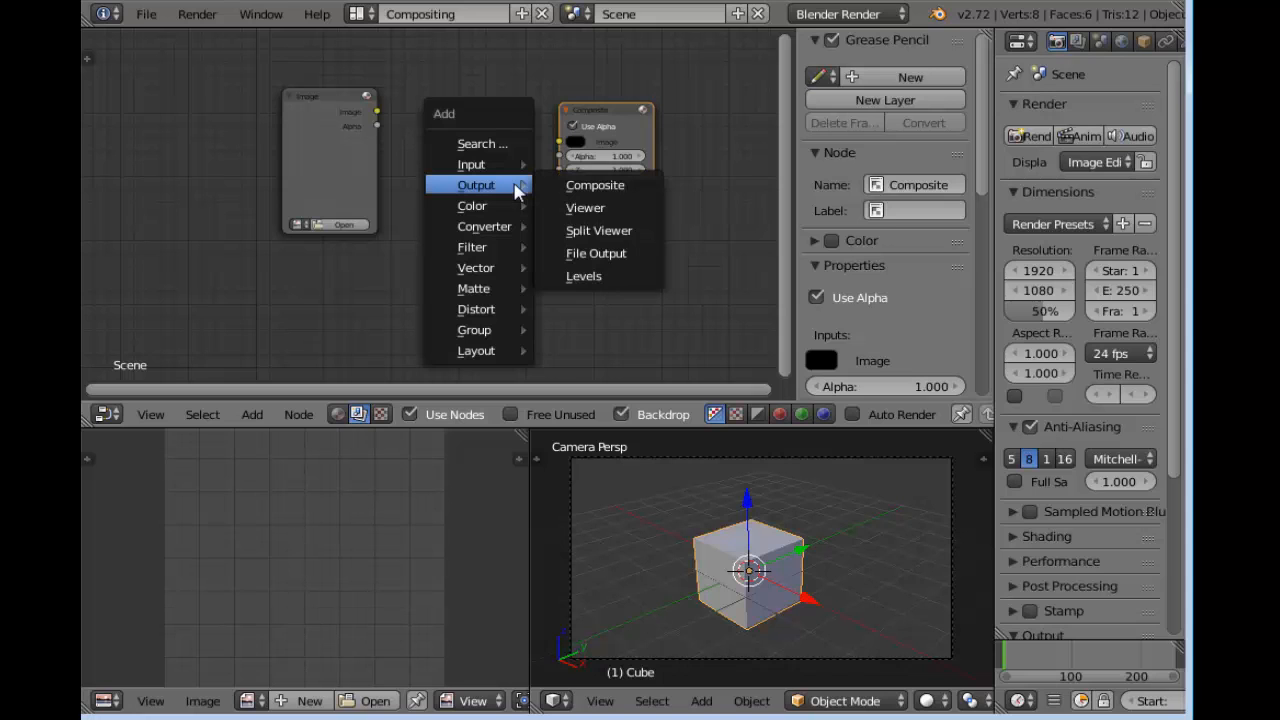
left_click(586, 208)
left_click(586, 212)
Connect the Image node's image output to both the Composite and Viewer nodes and align the Composite node above the Viewer
left_click_drag(378, 115, 558, 141)
left_click_drag(378, 115, 588, 201)
left_click_drag(612, 116, 599, 102)
Load "iago final 2.png" from the Texturas folder into the Image node, browsing the files as thumbnails
left_click(351, 226)
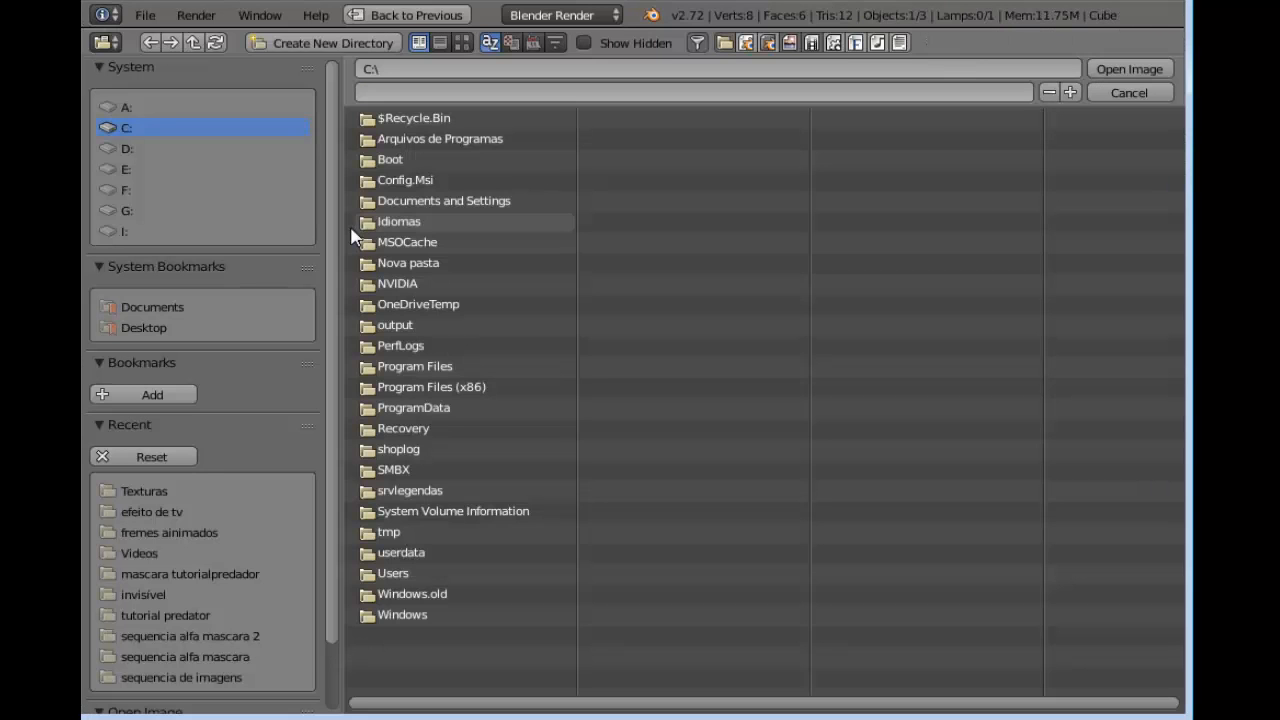
left_click(174, 491)
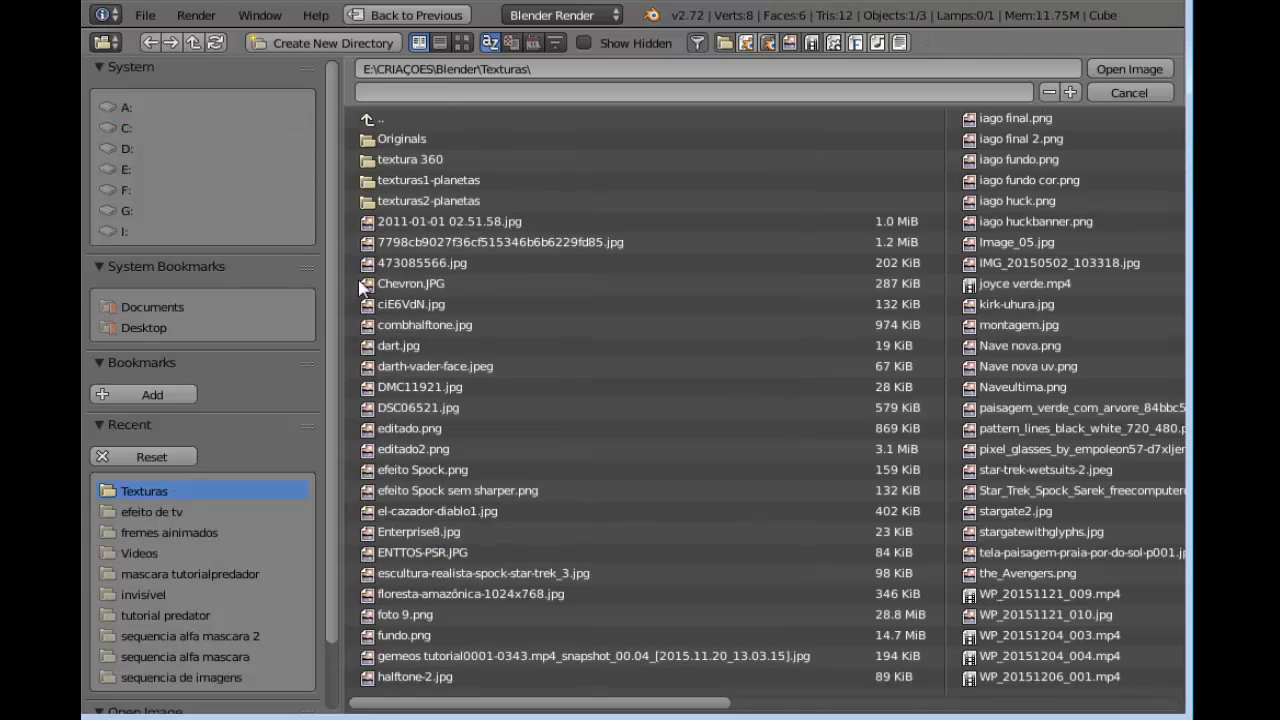
left_click(462, 42)
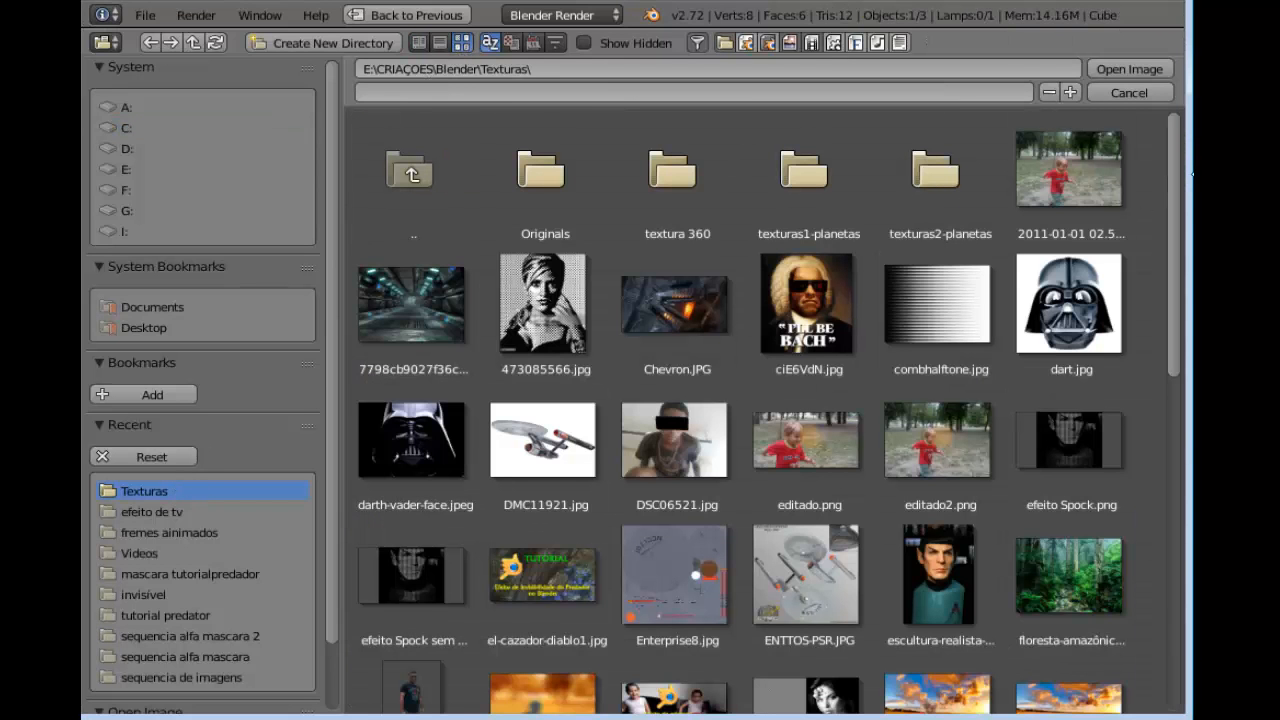
scroll(1180, 177, "down", 3)
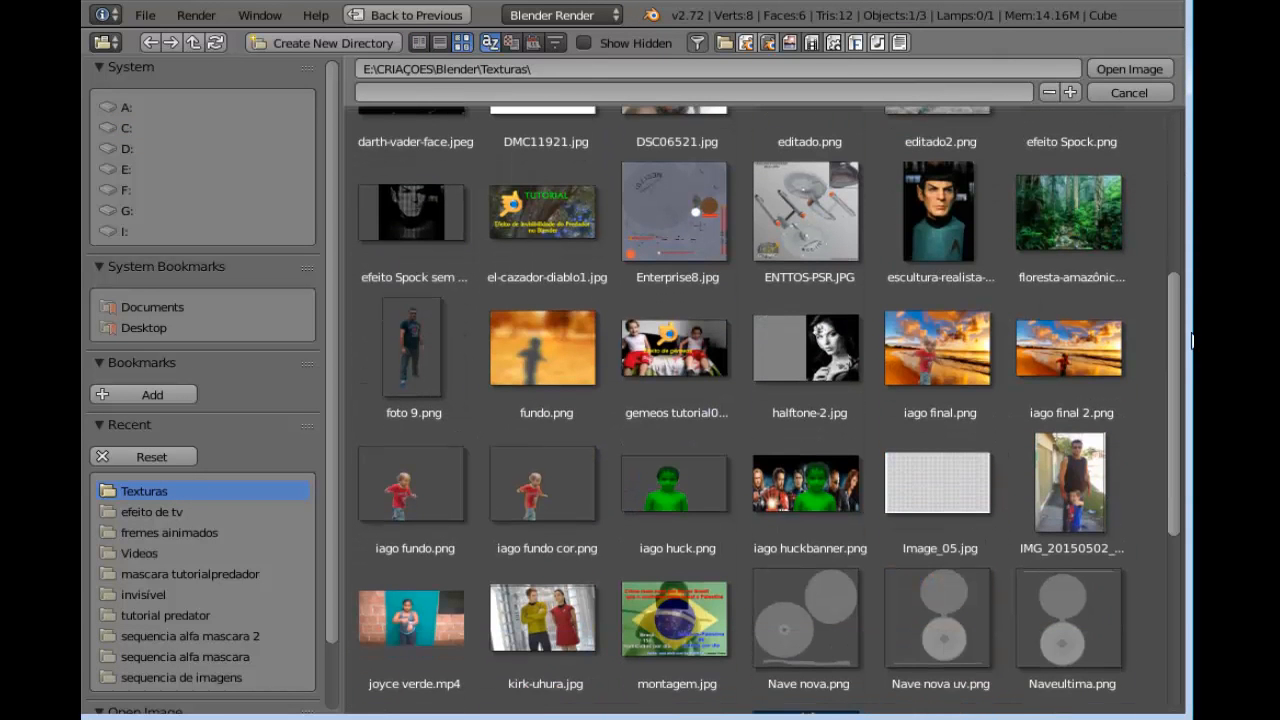
scroll(1120, 300, "down", 2)
left_click(1088, 204)
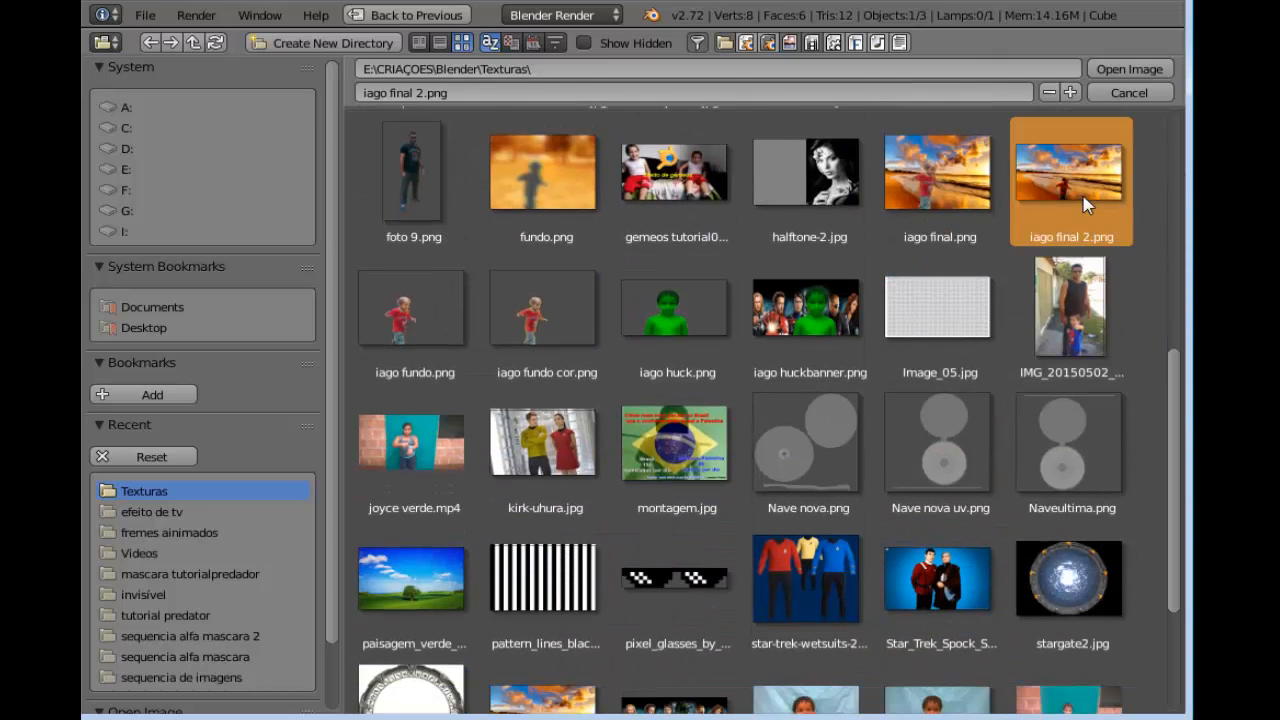
left_click(1148, 76)
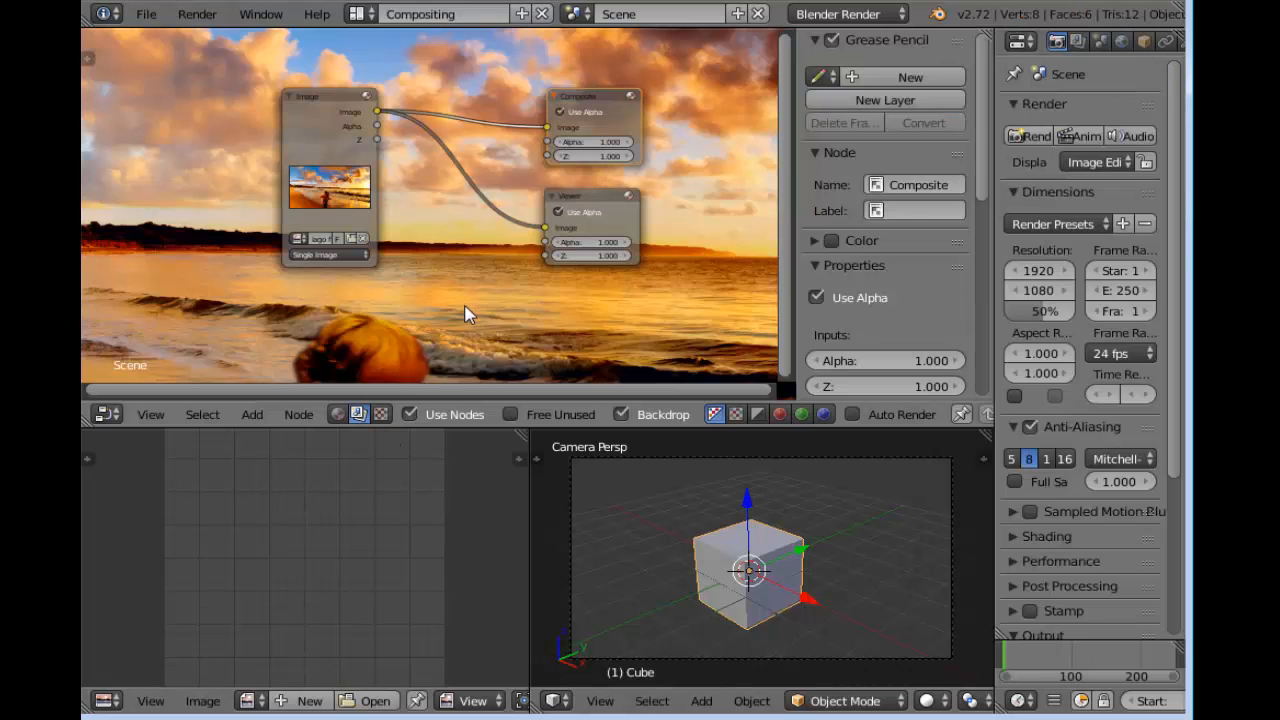
Shrink the backdrop until the whole photo fits in the node editor, and render the scene
key("v")
key("v")
key("v")
key("v")
key("v")
key("v")
key("v")
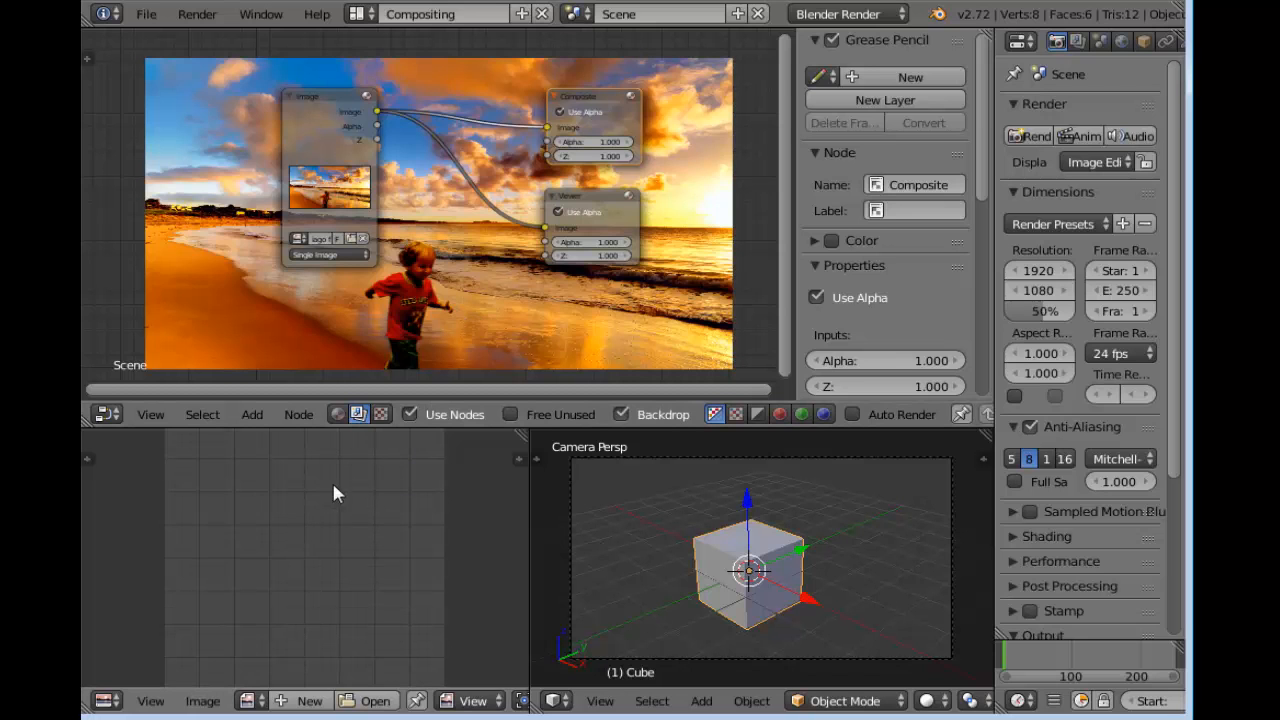
key("F12")
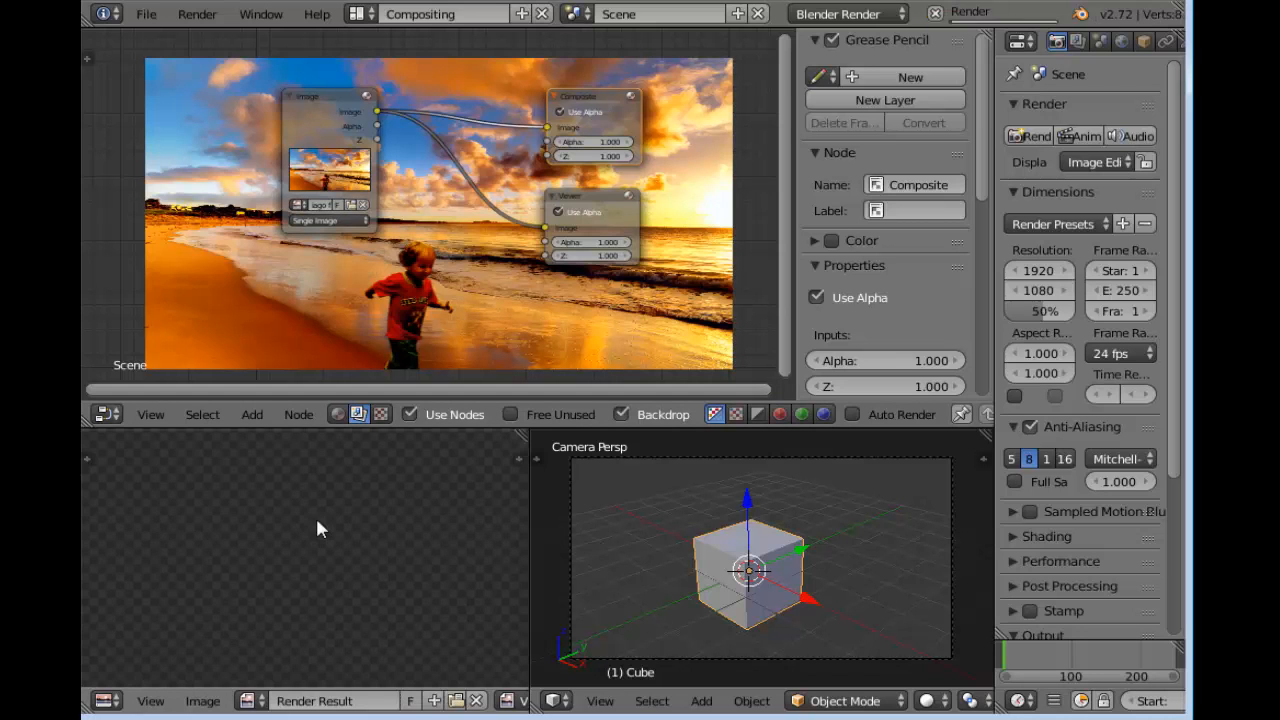
Examine the render result closely around the child and compare its framing with the backdrop image
scroll(317, 526, "down", 1)
scroll(318, 526, "up", 2)
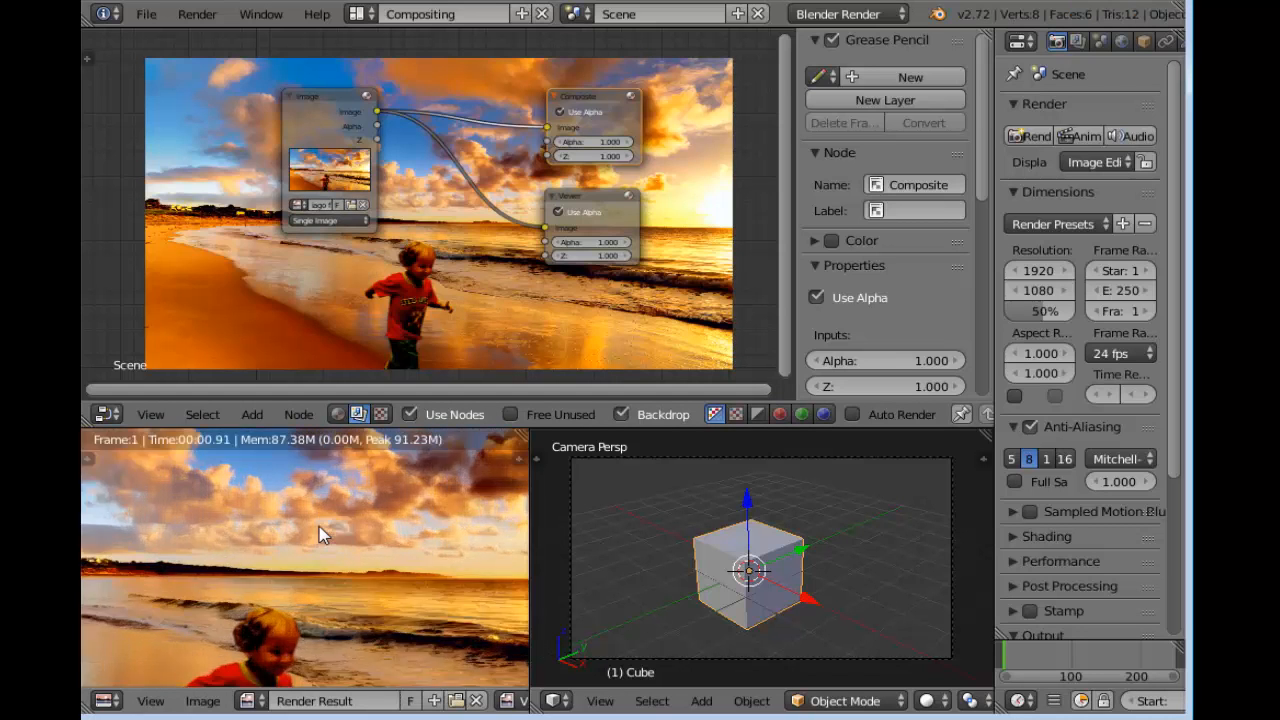
scroll(321, 526, "down", 2)
middle_click_drag(351, 611, 395, 529)
scroll(344, 591, "up", 2)
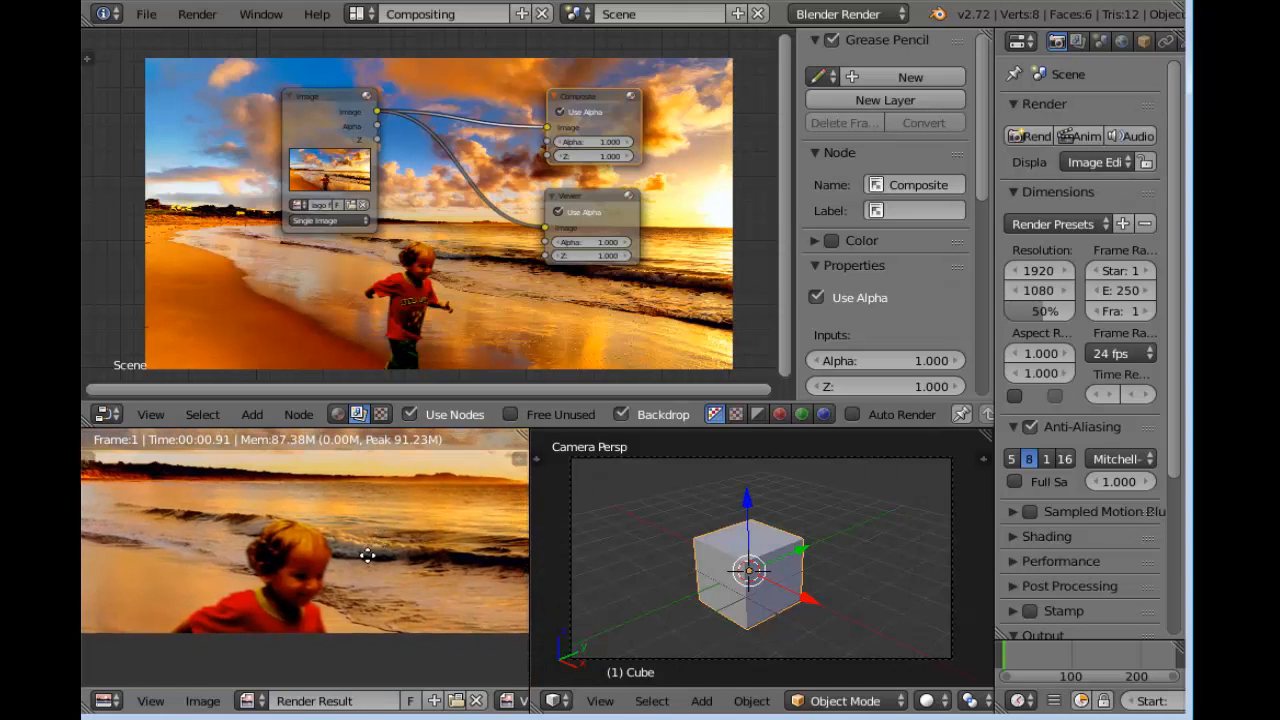
scroll(380, 545, "down", 1)
scroll(357, 588, "down", 1)
scroll(360, 580, "up", 2)
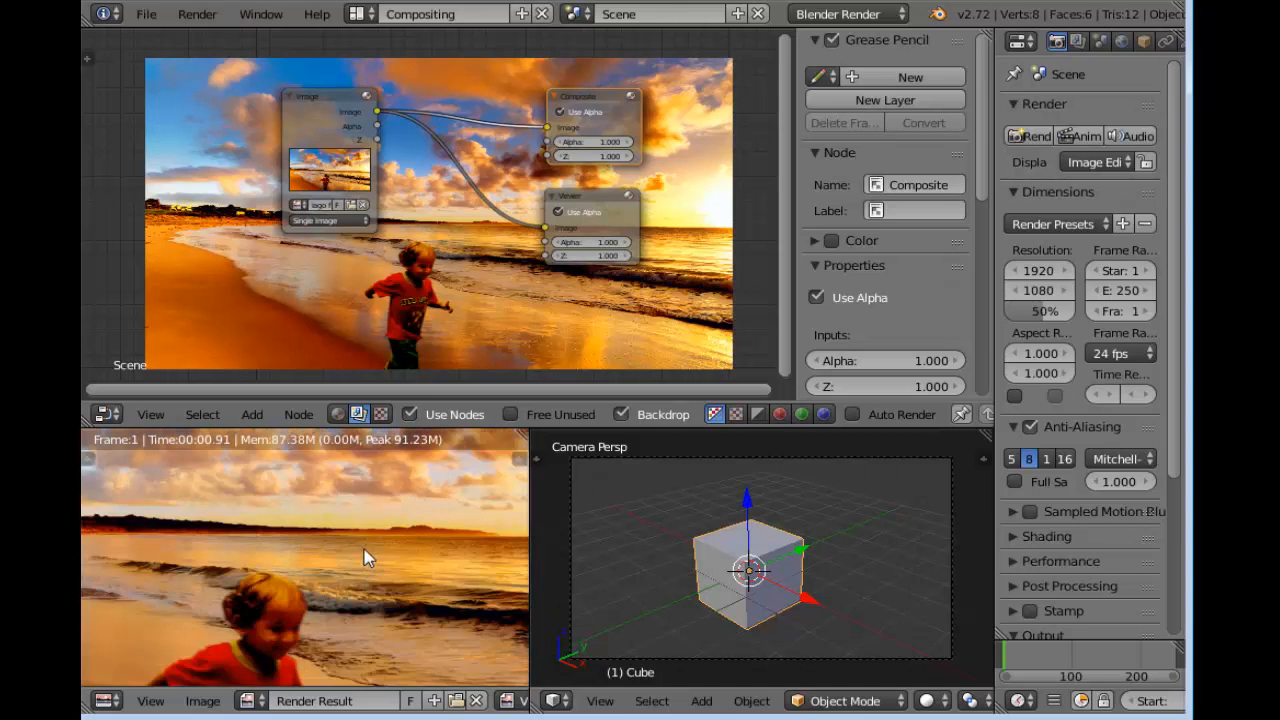
middle_click_drag(364, 544, 367, 554)
scroll(433, 186, "up", 3)
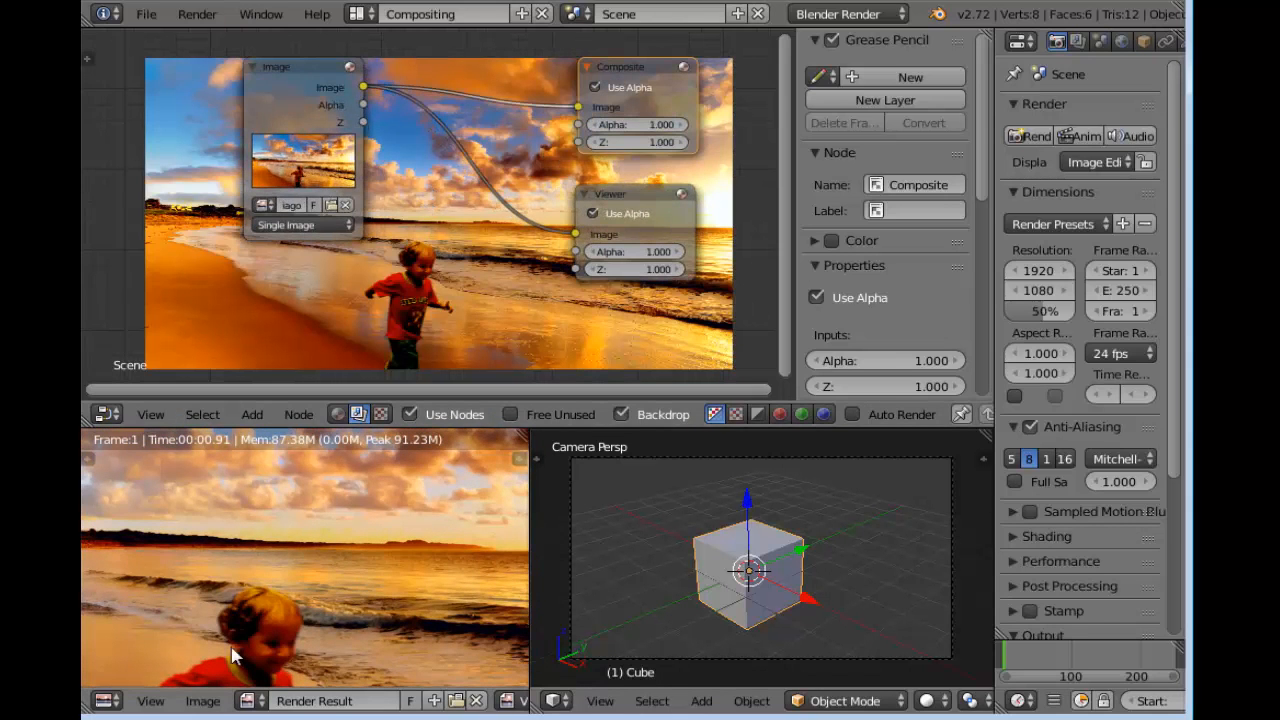
scroll(245, 601, "down", 1)
scroll(243, 602, "up", 4)
middle_click_drag(245, 604, 309, 465)
middle_click_drag(299, 592, 344, 539)
scroll(360, 530, "down", 1)
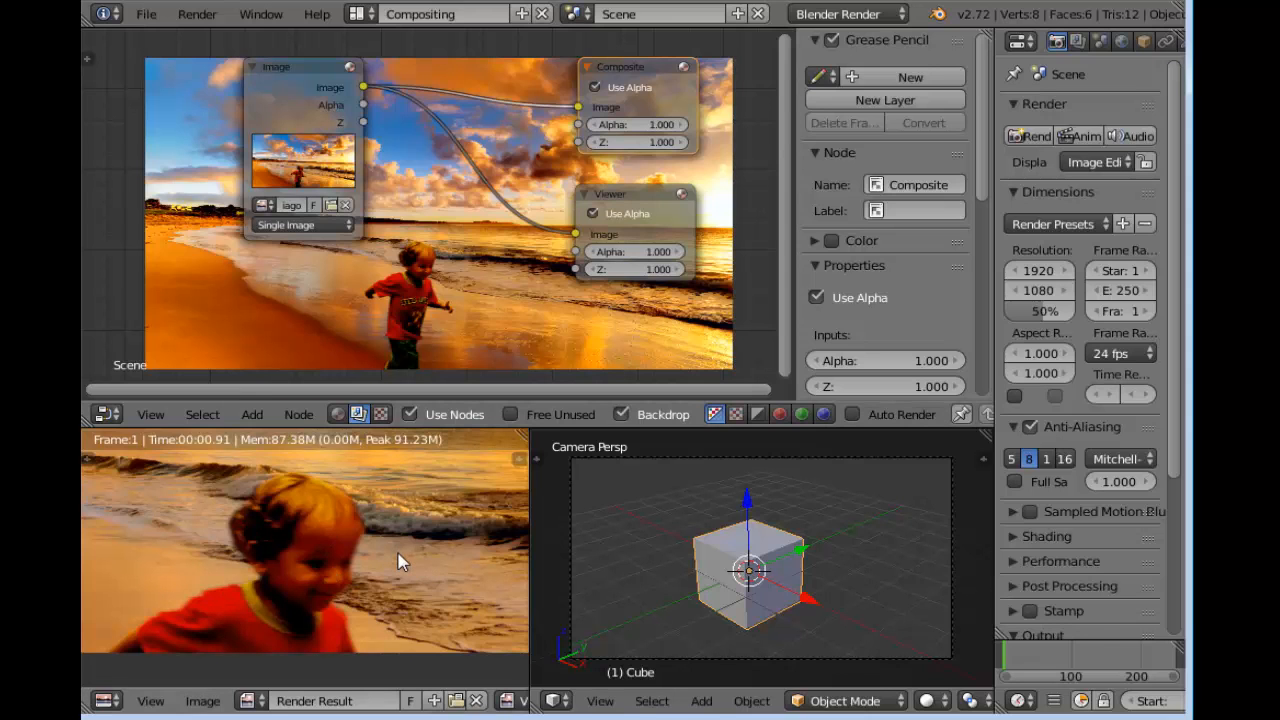
scroll(390, 540, "down", 3)
scroll(385, 585, "down", 2)
scroll(376, 563, "up", 2)
scroll(413, 222, "down", 1)
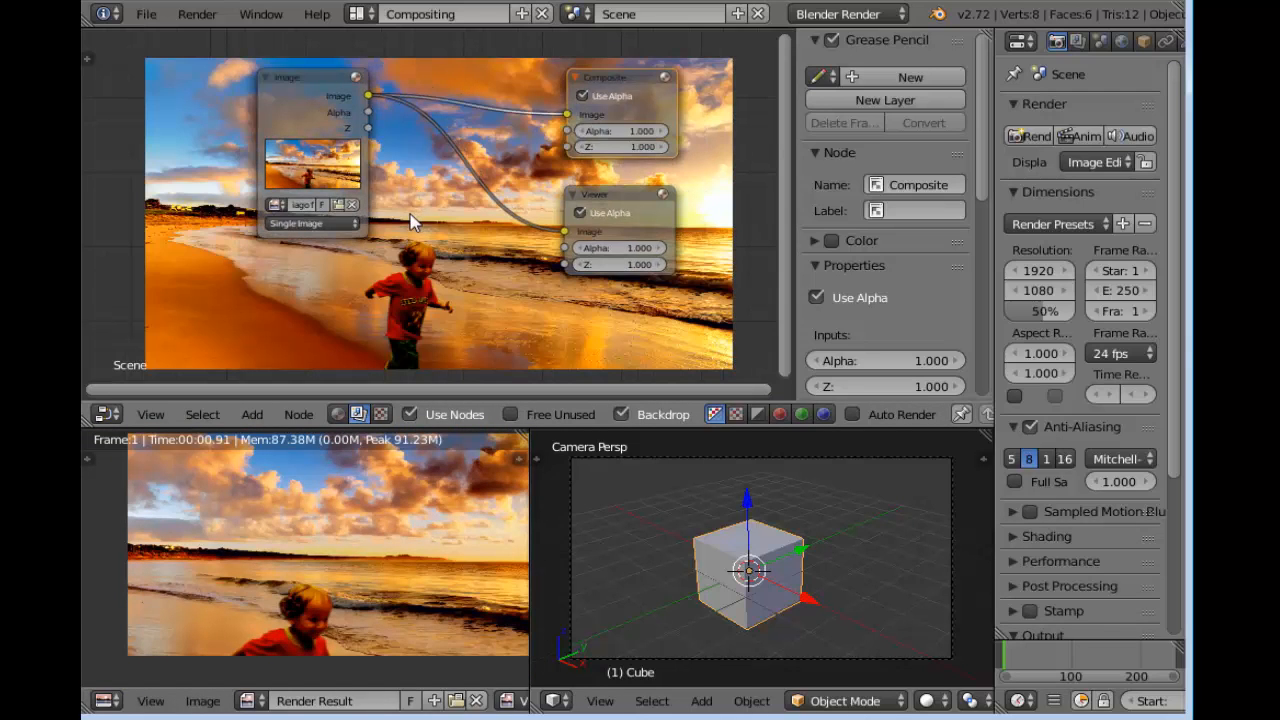
Insert a Scale node into the link between the Image node and the Viewer node
key("shift+a")
mouse_move(413, 218)
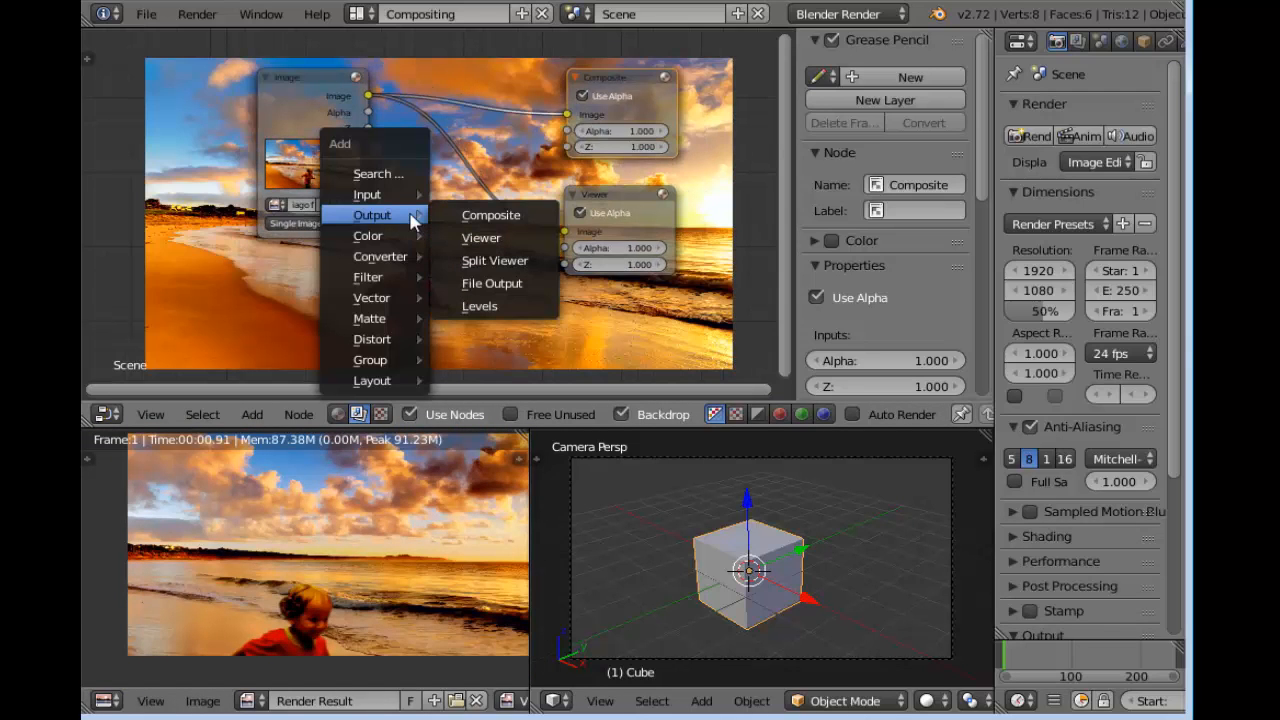
mouse_move(410, 339)
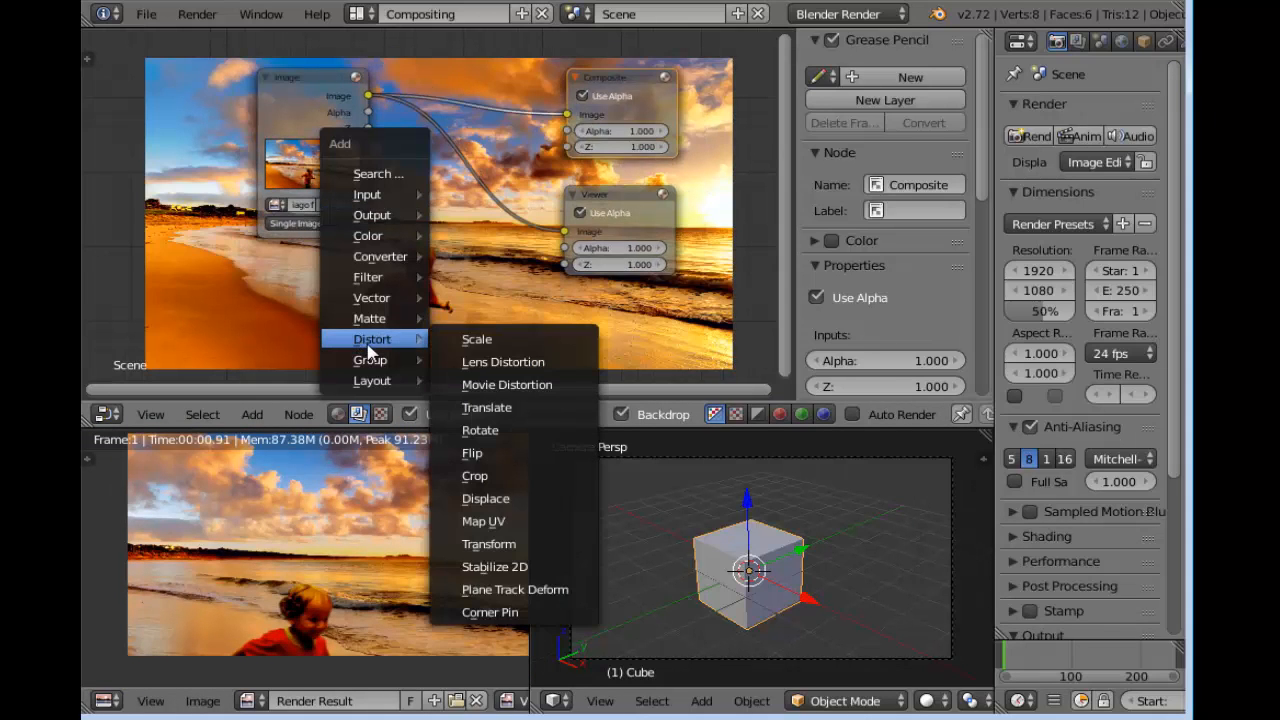
left_click(478, 340)
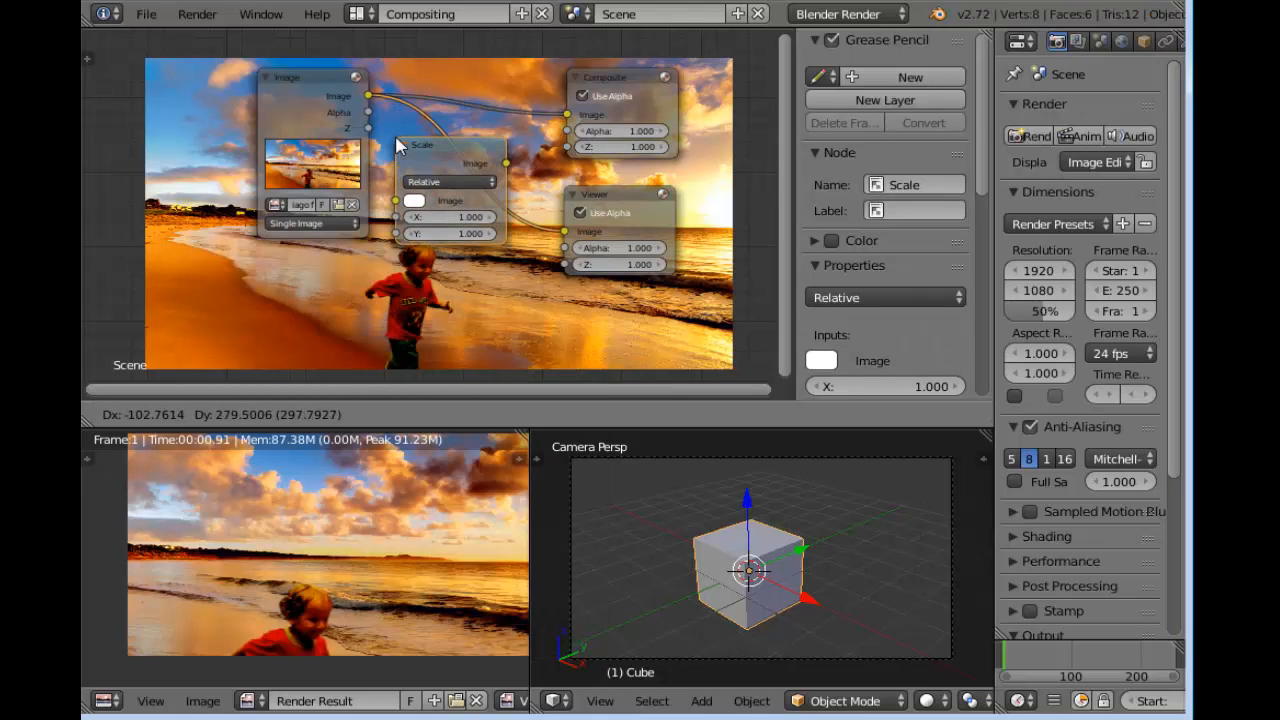
left_click(400, 163)
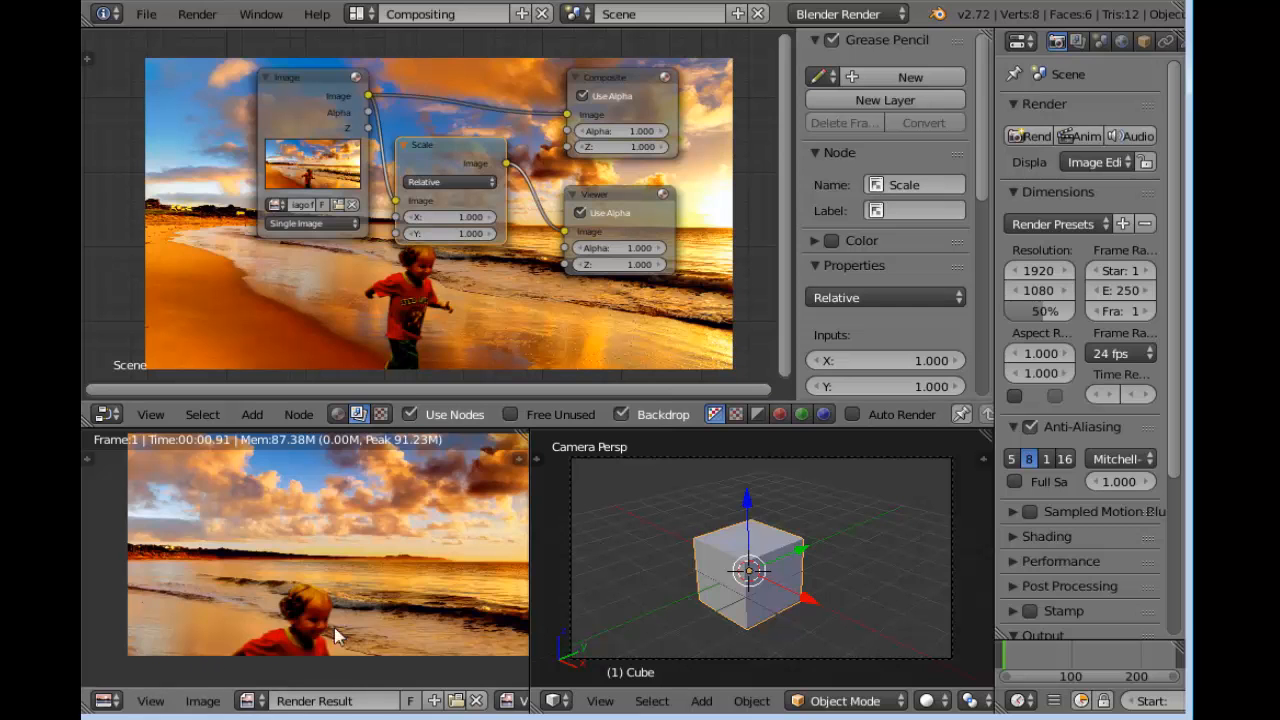
Set the Scale node's space to Render Size
scroll(450, 260, "up", 2)
left_click(460, 171)
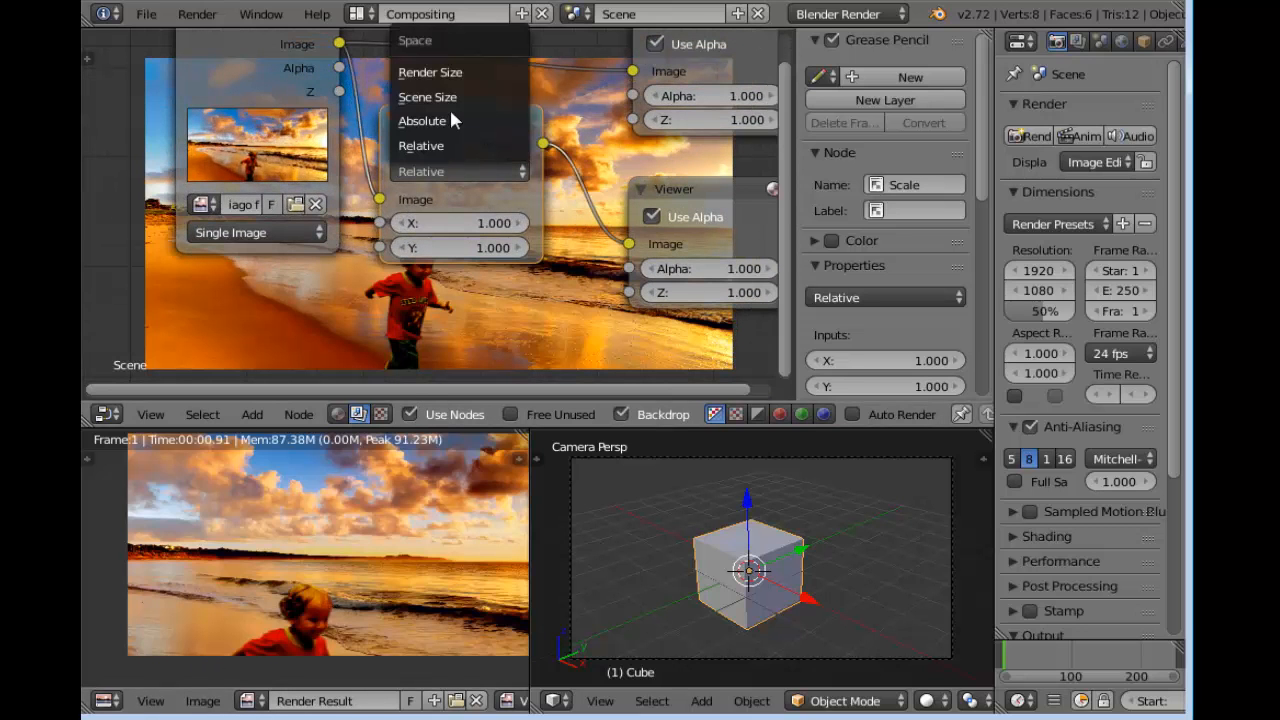
left_click(448, 74)
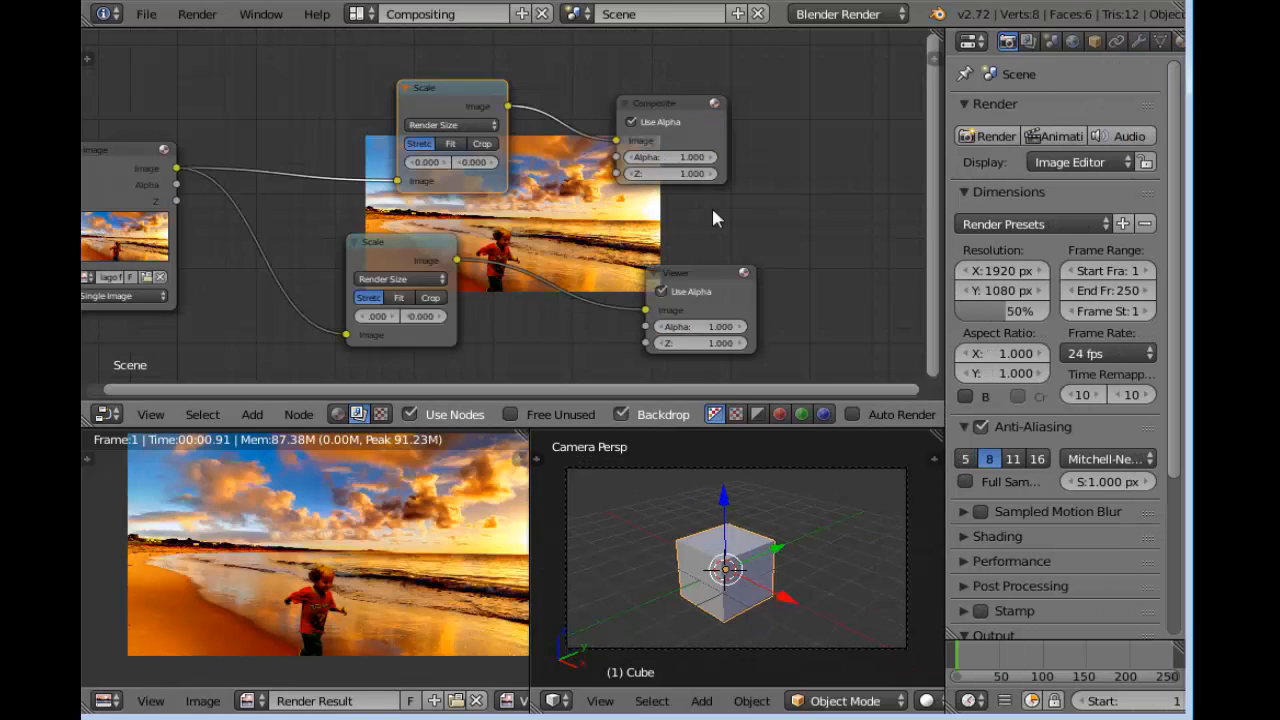
Widen the properties area and apply the HDTV 720p render preset
left_click_drag(945, 192, 803, 192)
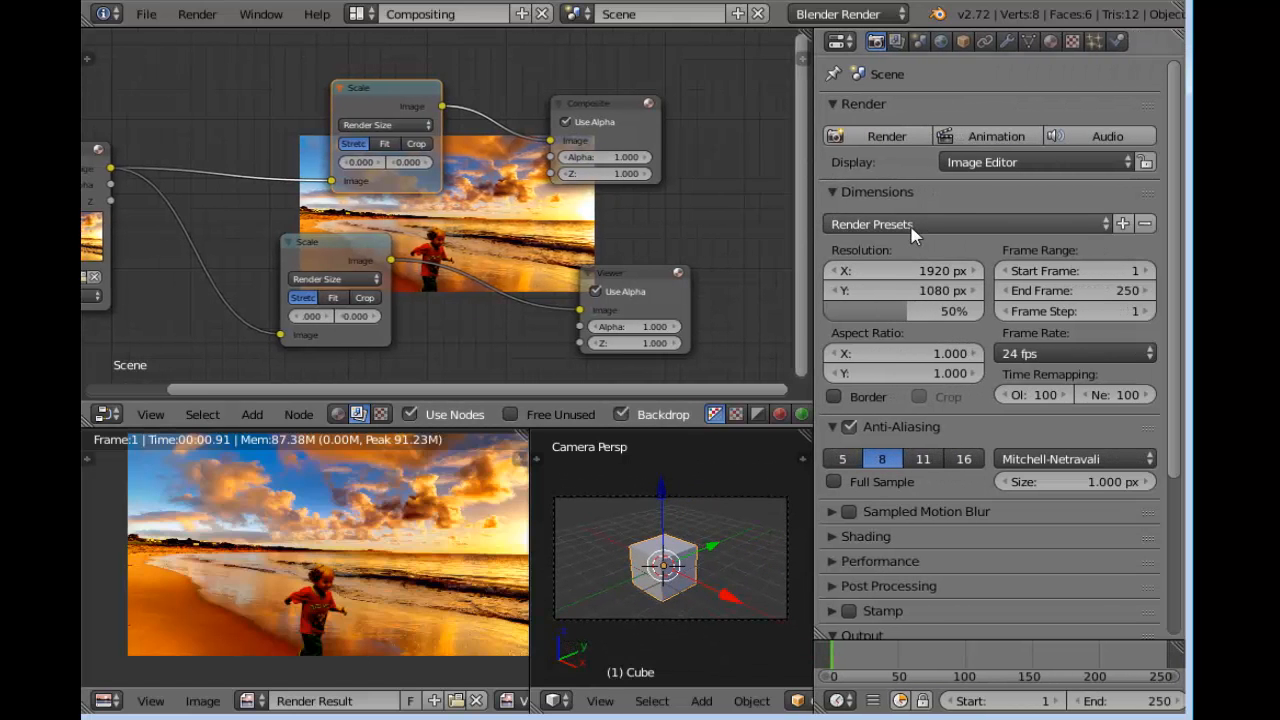
left_click(912, 226)
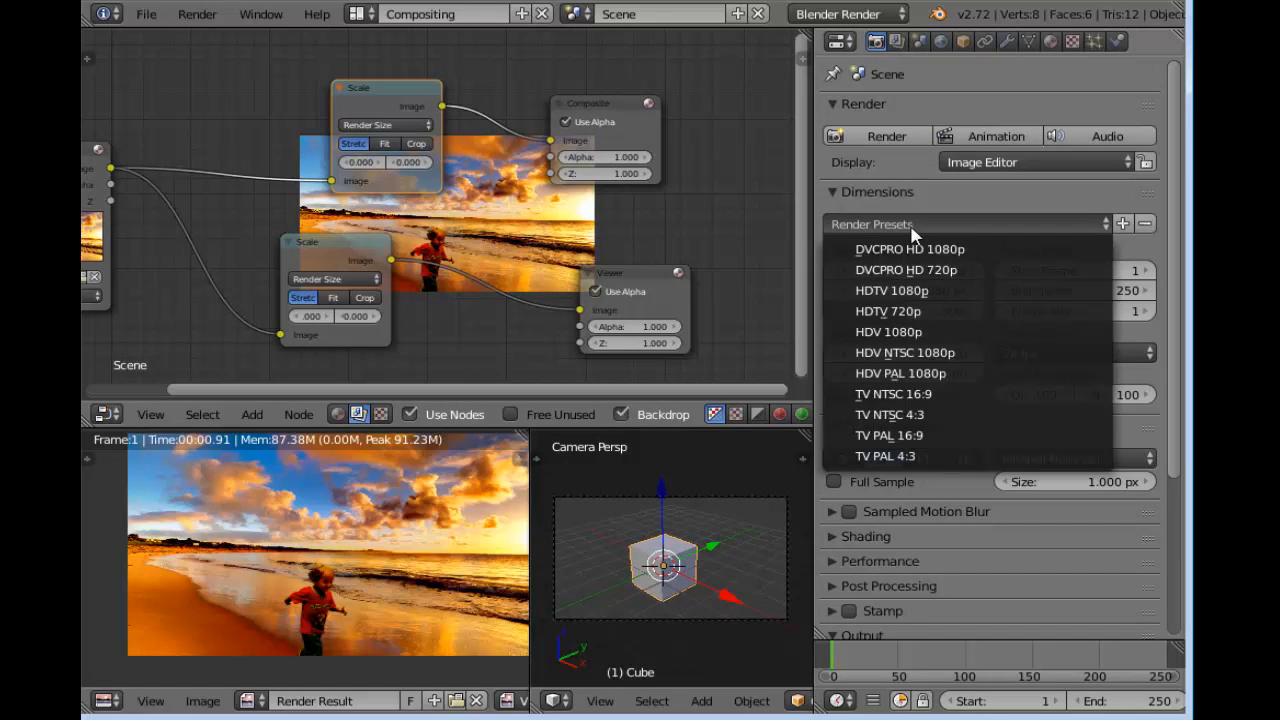
left_click(949, 312)
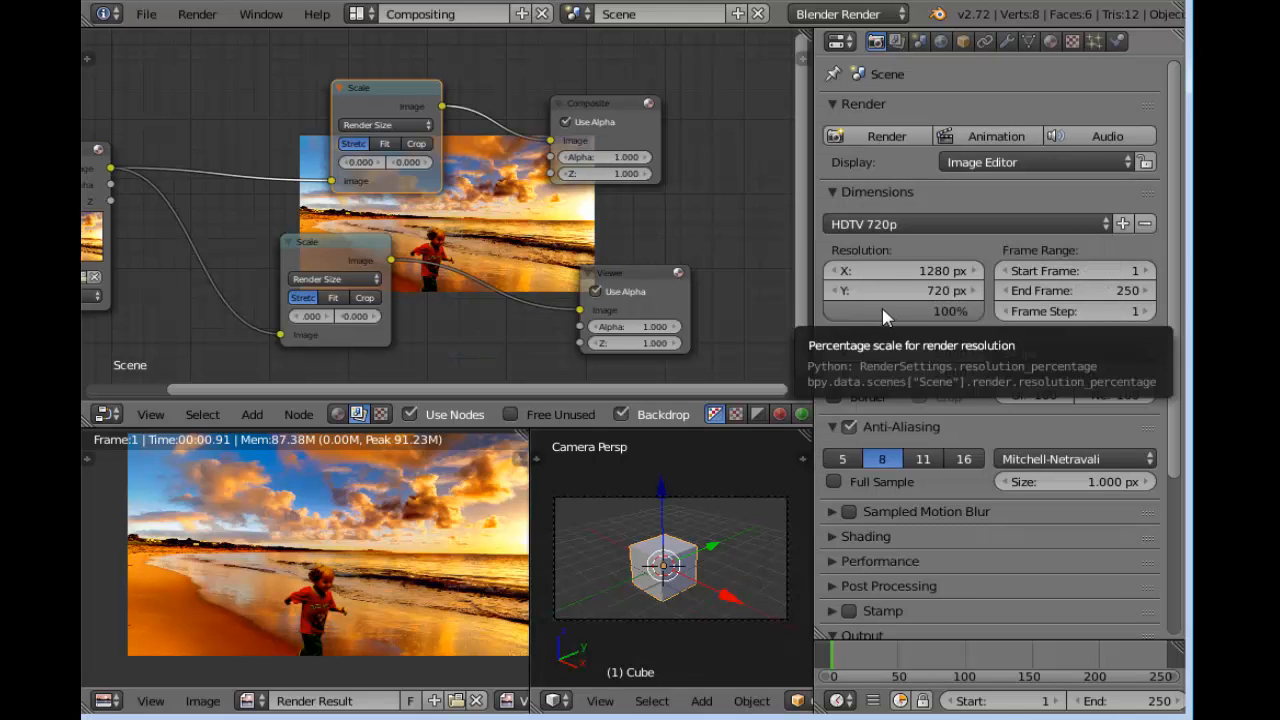
Set anti-aliasing to 16 samples and enlarge the backdrop image in the node editor
left_click(964, 460)
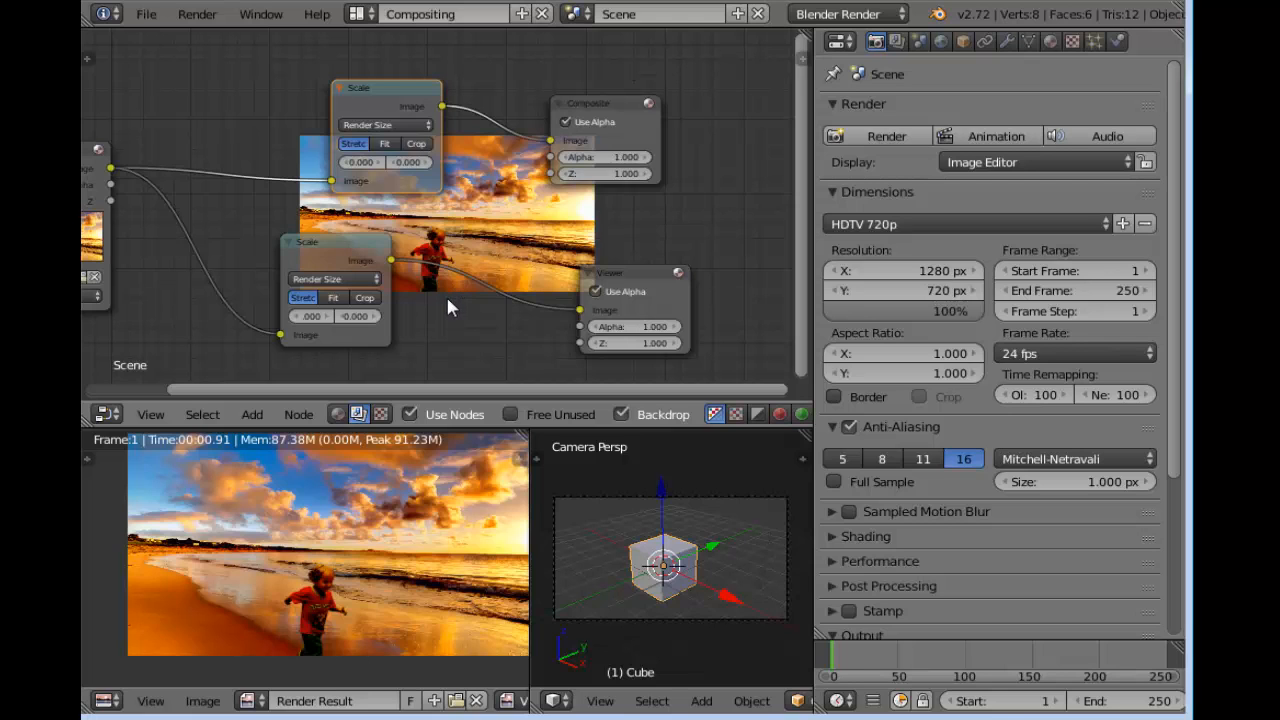
key("alt+v")
key("alt+v")
key("alt+v")
key("alt+v")
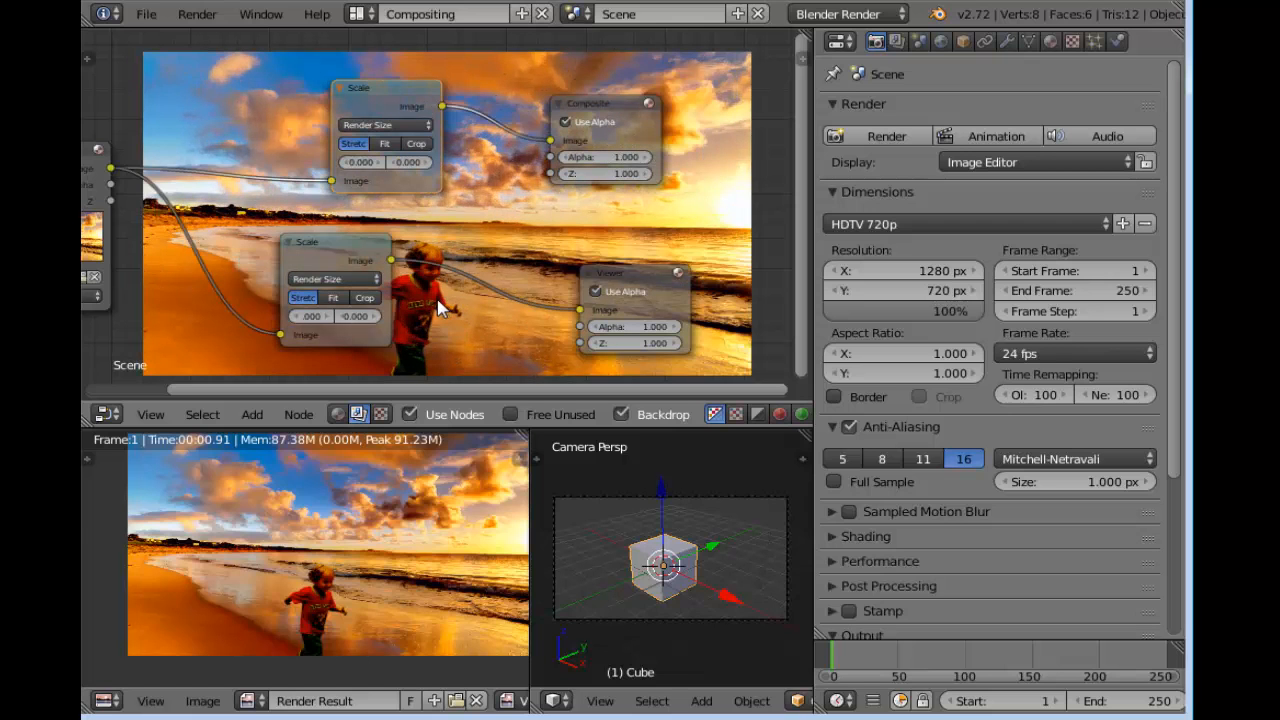
Add a second Image node below the beach photo's node in the compositing tree
scroll(366, 571, "up", 4)
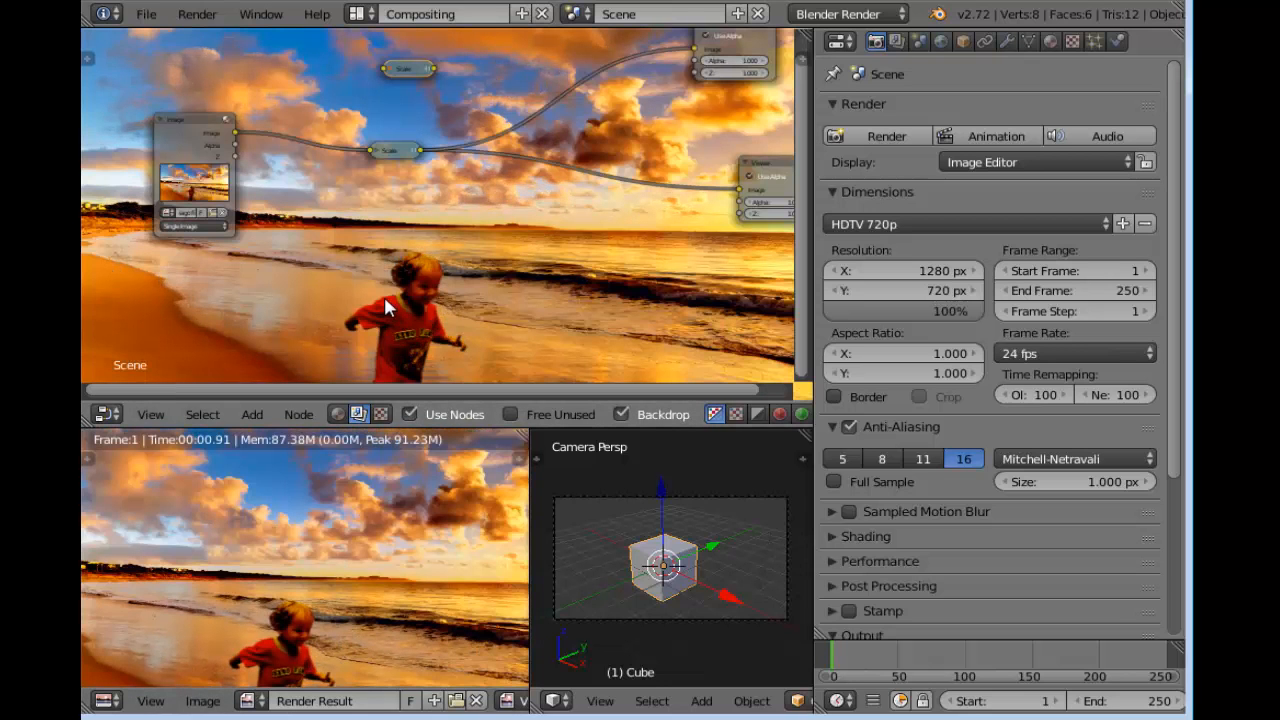
middle_click_drag(344, 223, 358, 204)
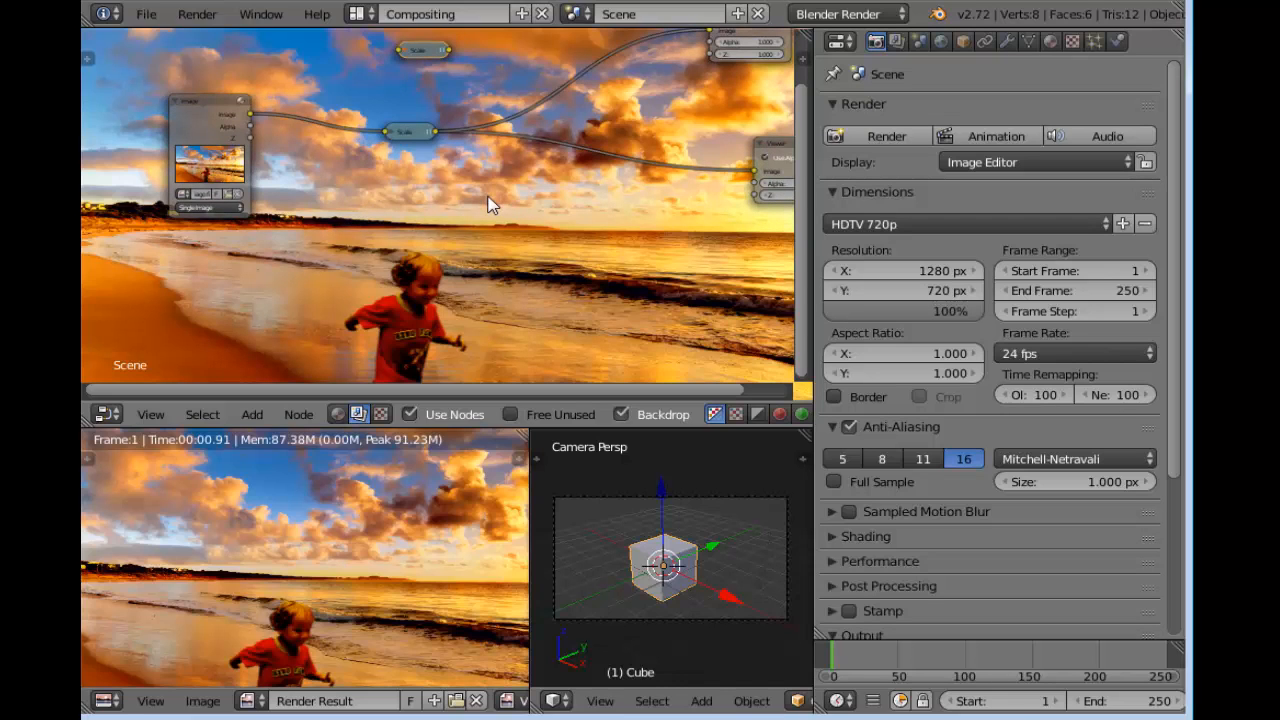
key("shift+a")
mouse_move(492, 204)
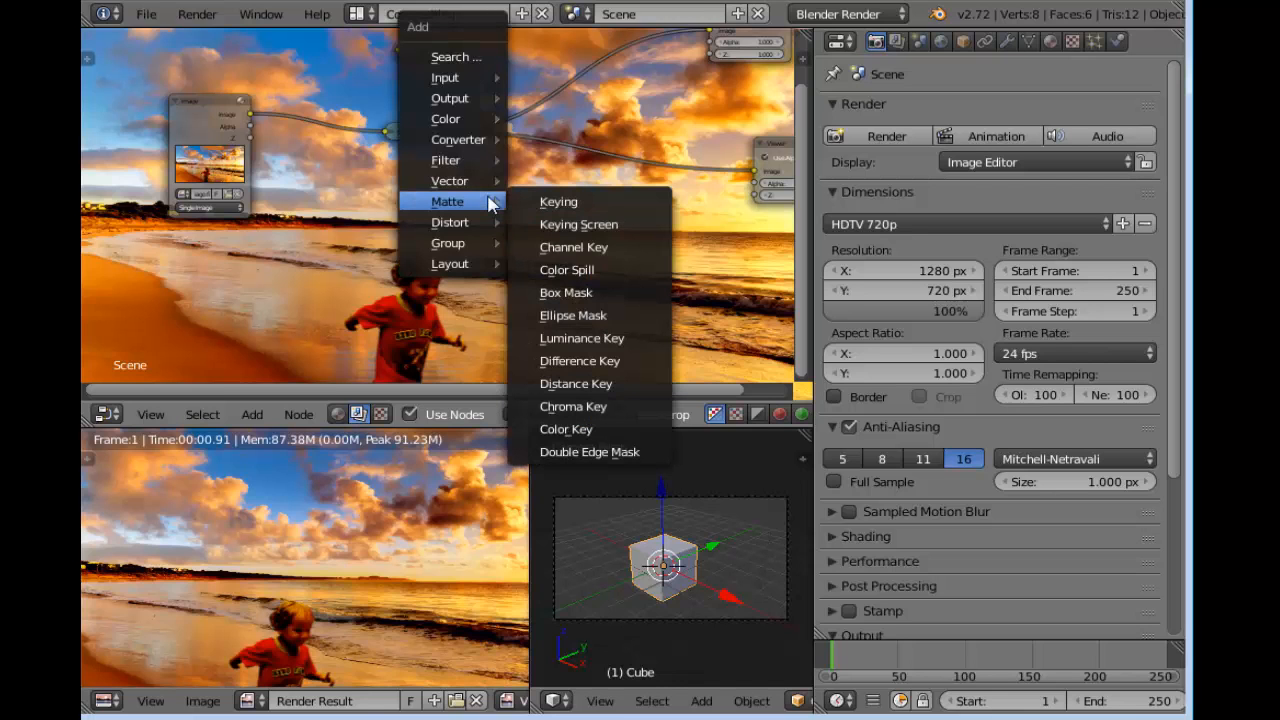
mouse_move(482, 76)
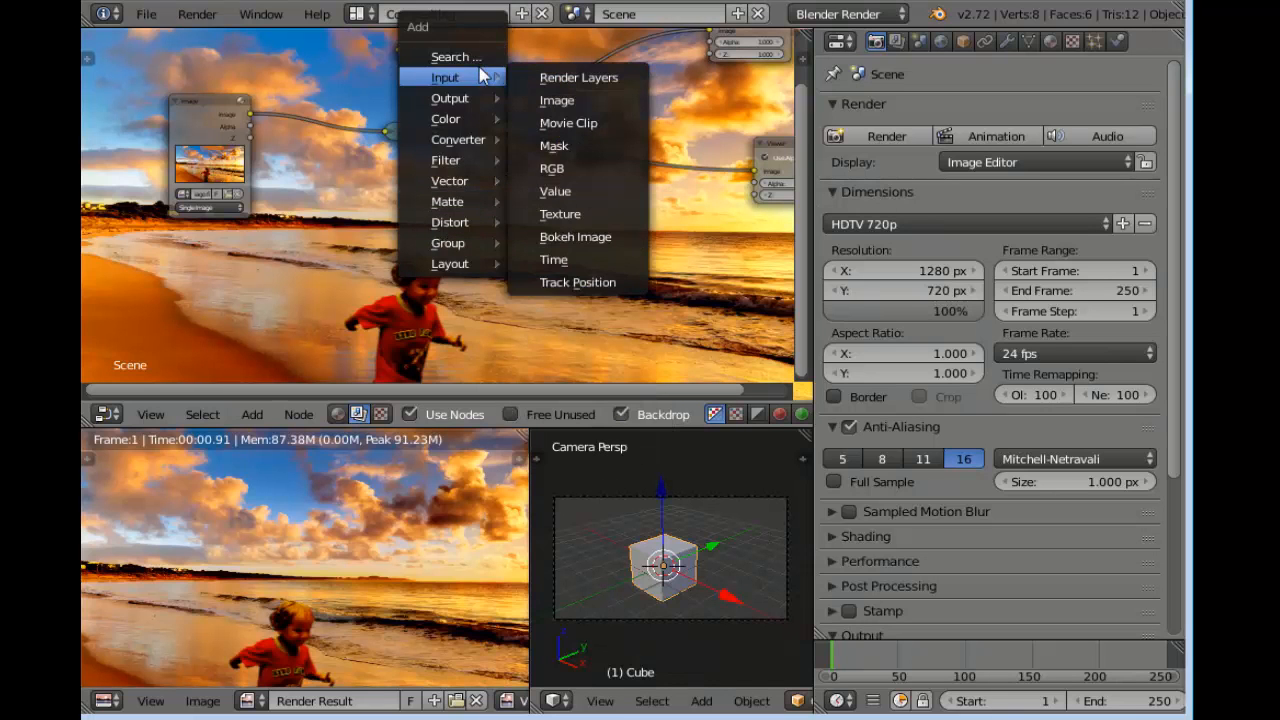
left_click(557, 100)
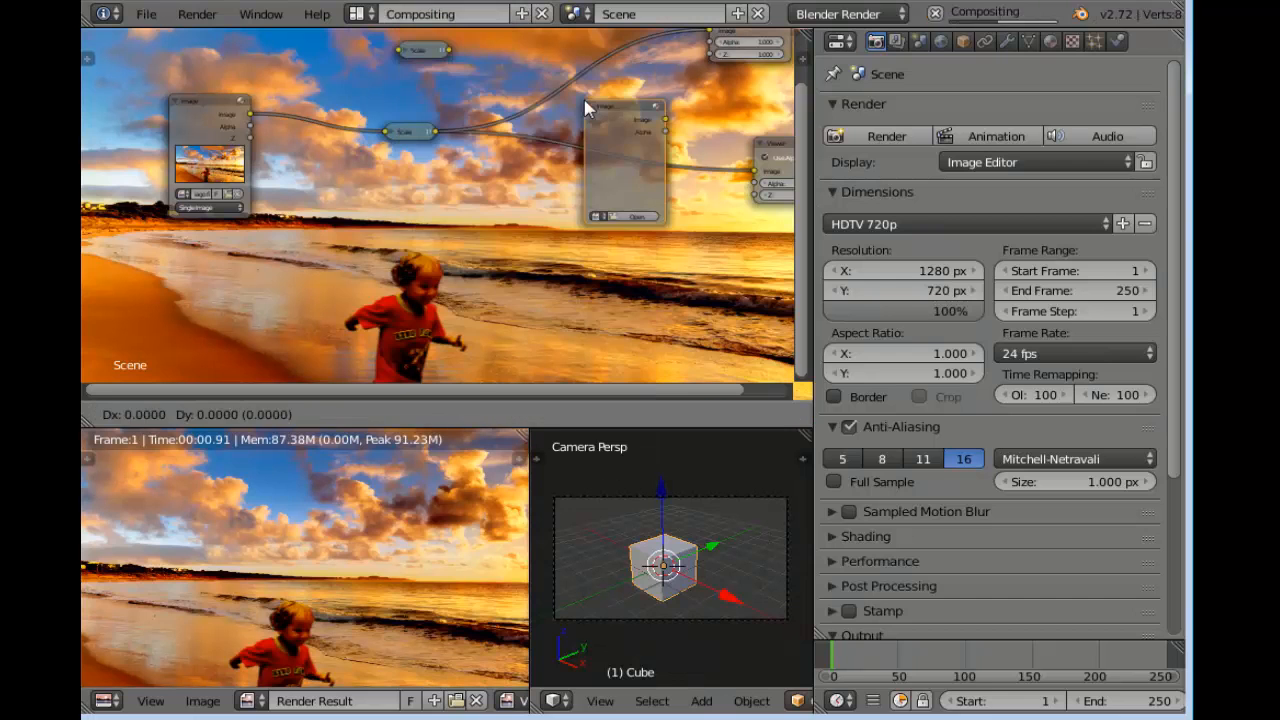
left_click(314, 206)
scroll(423, 229, "up", 4)
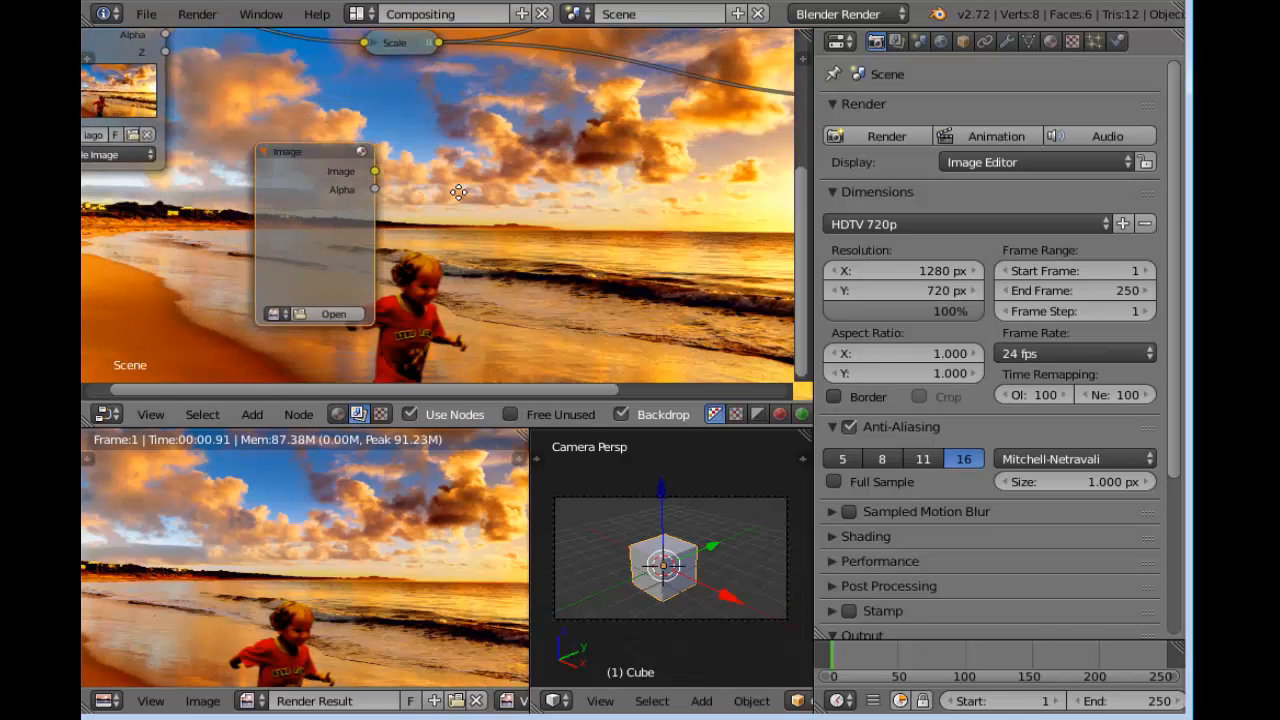
Start opening an image for the new Image node, go to the Texturas folder and show its files as thumbnails
left_click(314, 330)
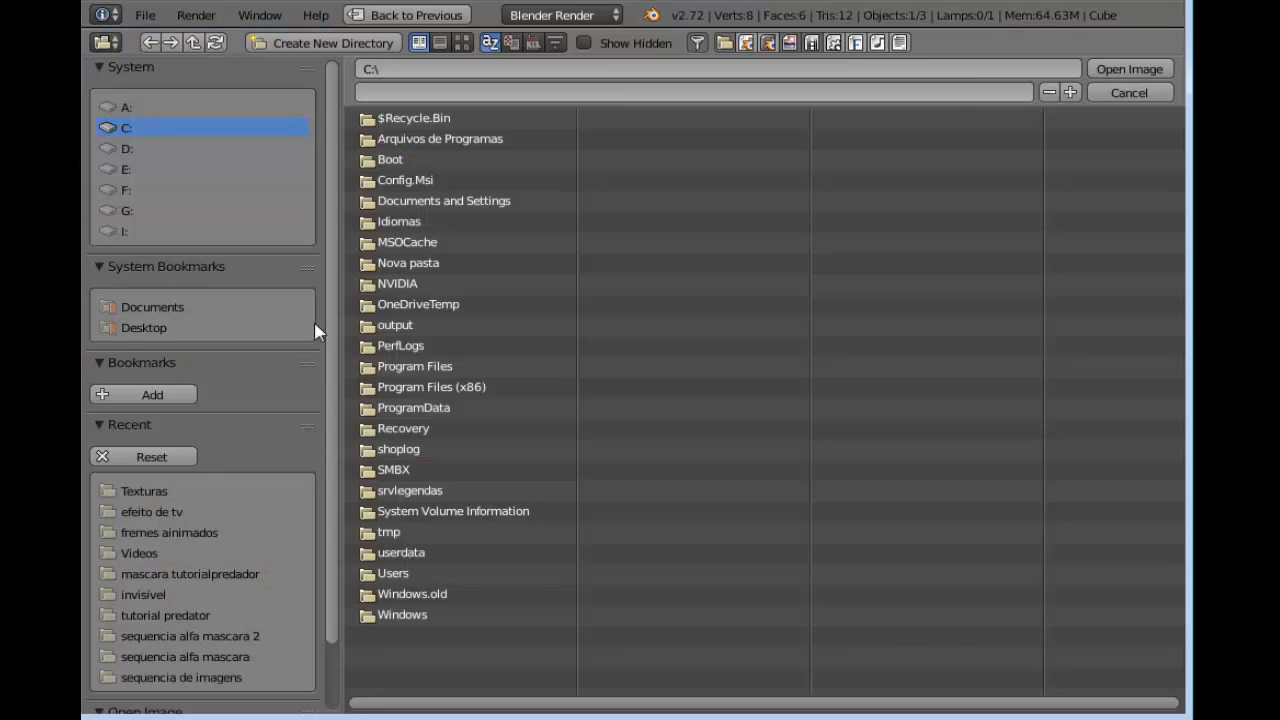
left_click(160, 491)
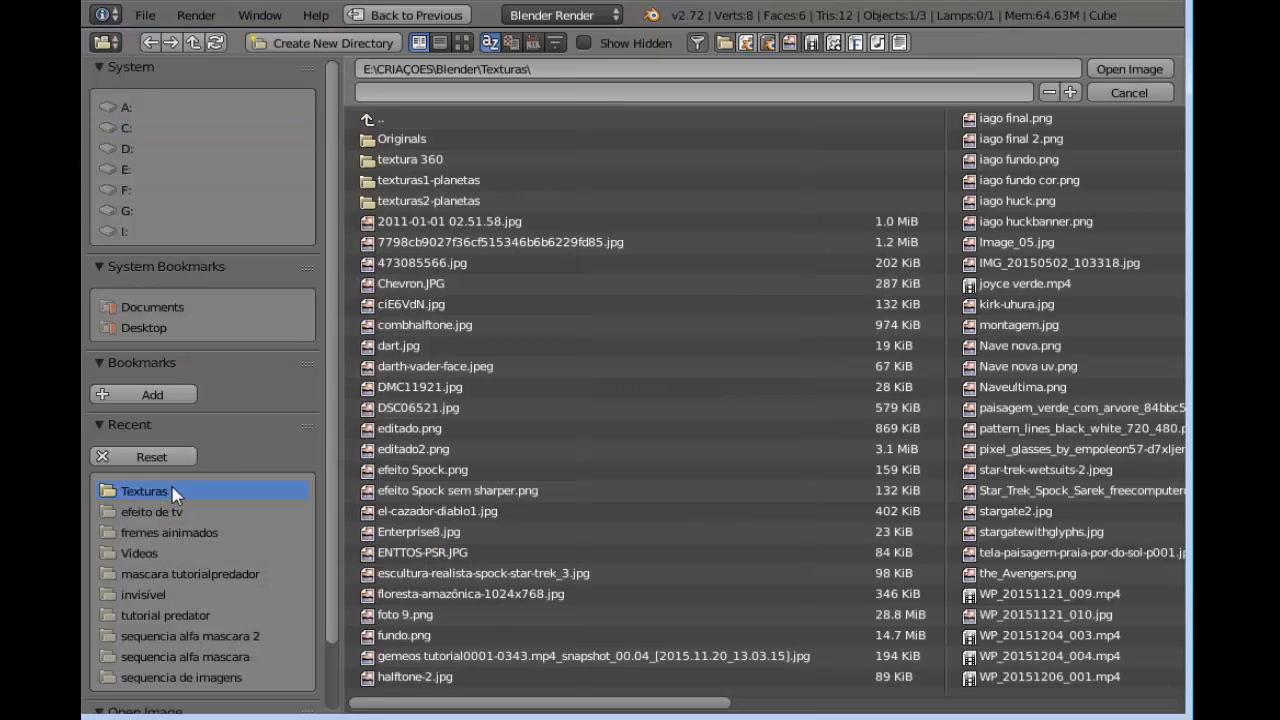
left_click(460, 44)
Load the dotted halftone picture Image_05.jpg into the new Image node and check its preview up close
scroll(1182, 170, "down", 10)
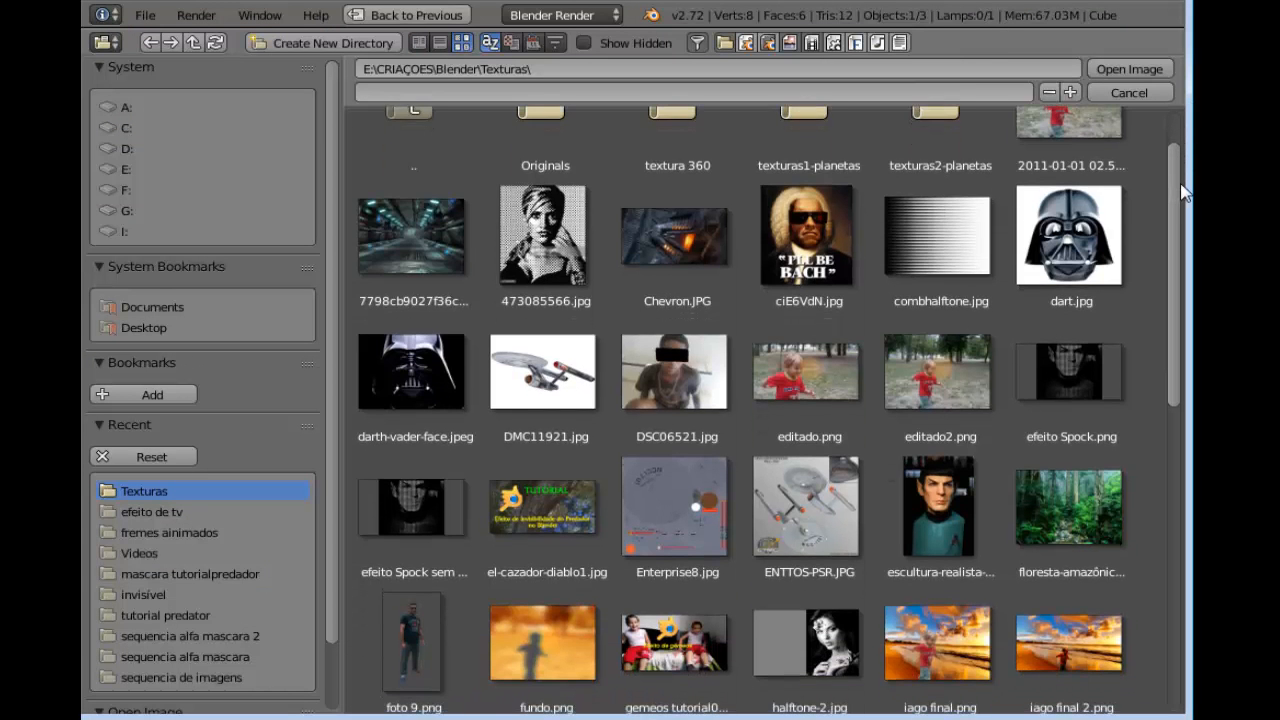
scroll(765, 410, "down", 3)
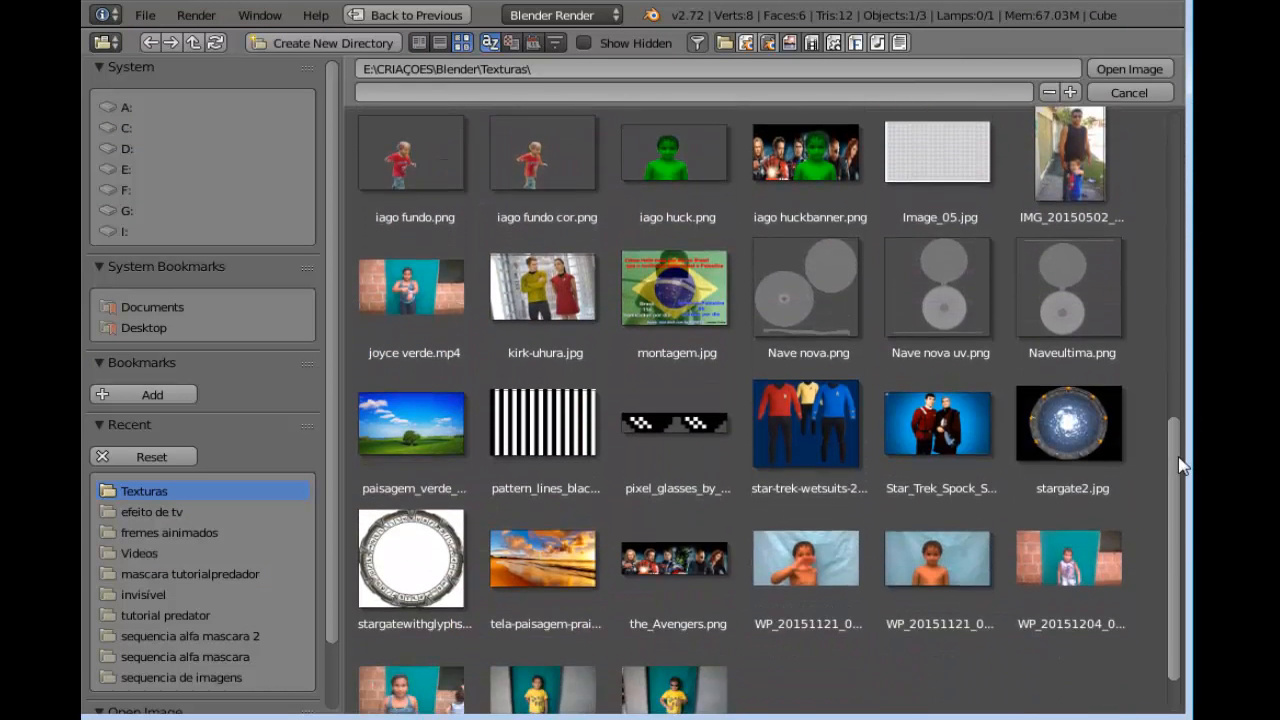
scroll(765, 410, "up", 9)
scroll(910, 360, "down", 4)
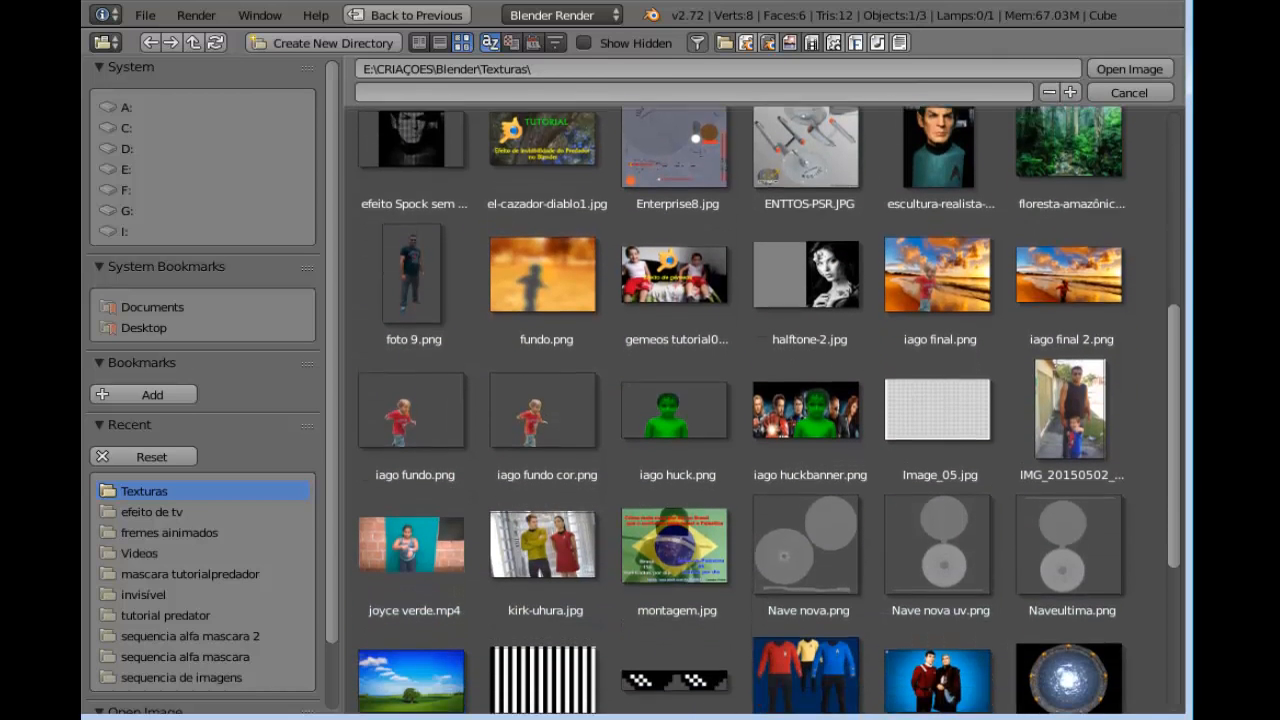
left_click(905, 410)
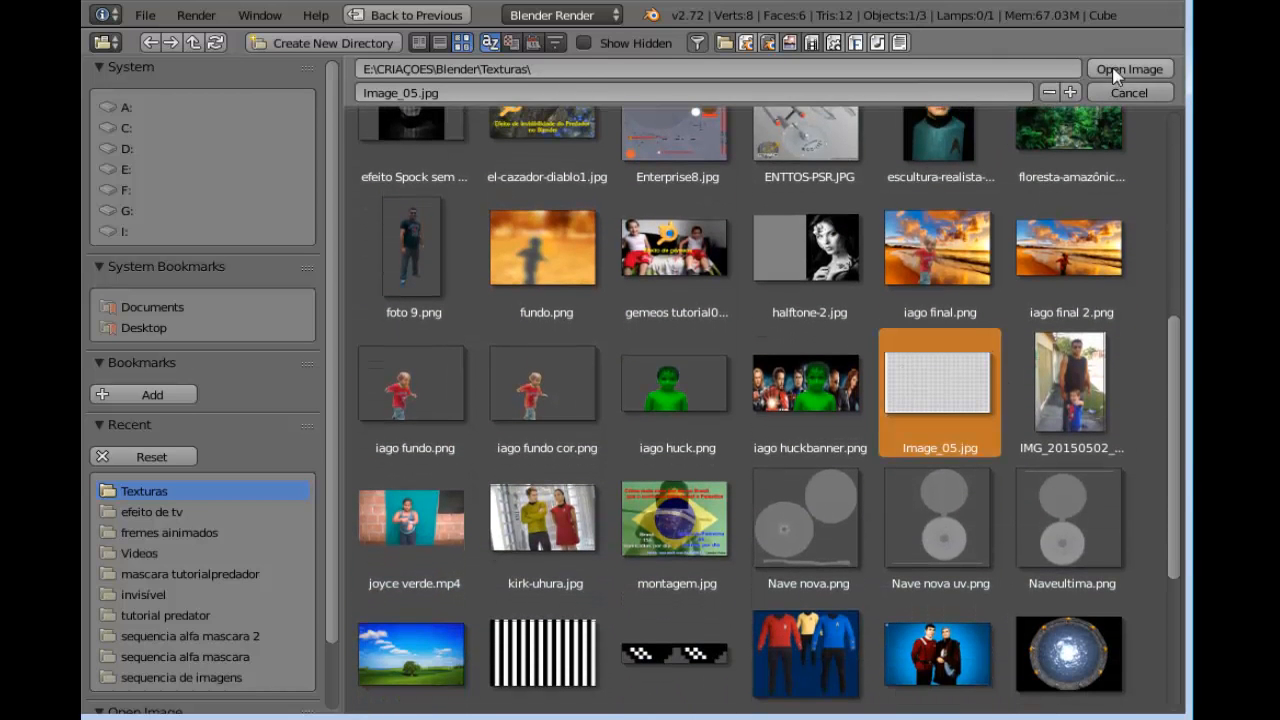
scroll(1182, 392, "up", 4)
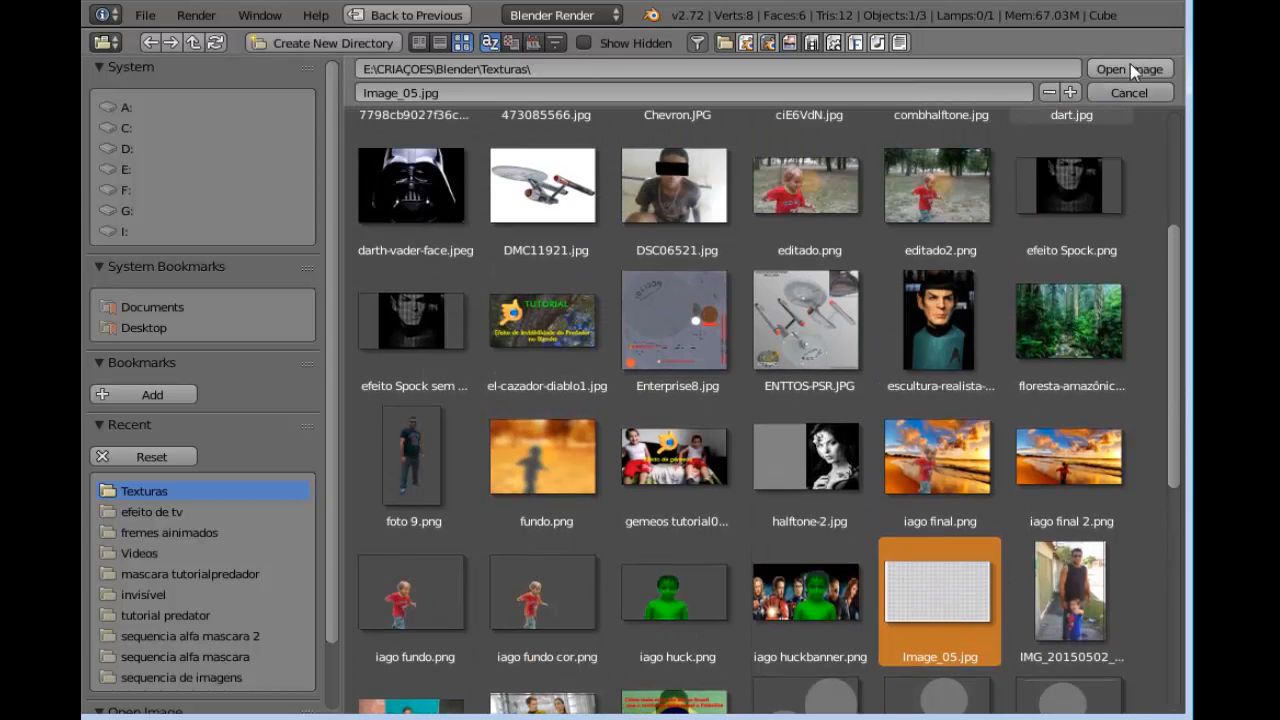
left_click(1131, 69)
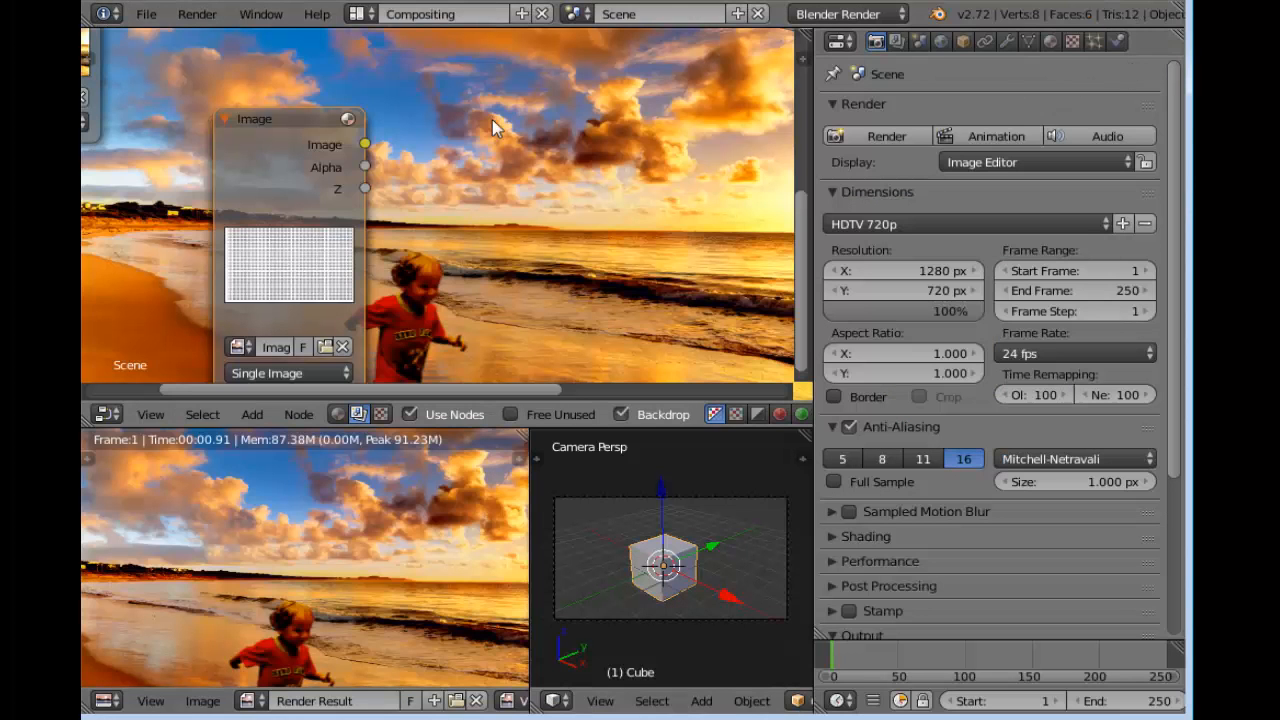
scroll(320, 250, "up", 4)
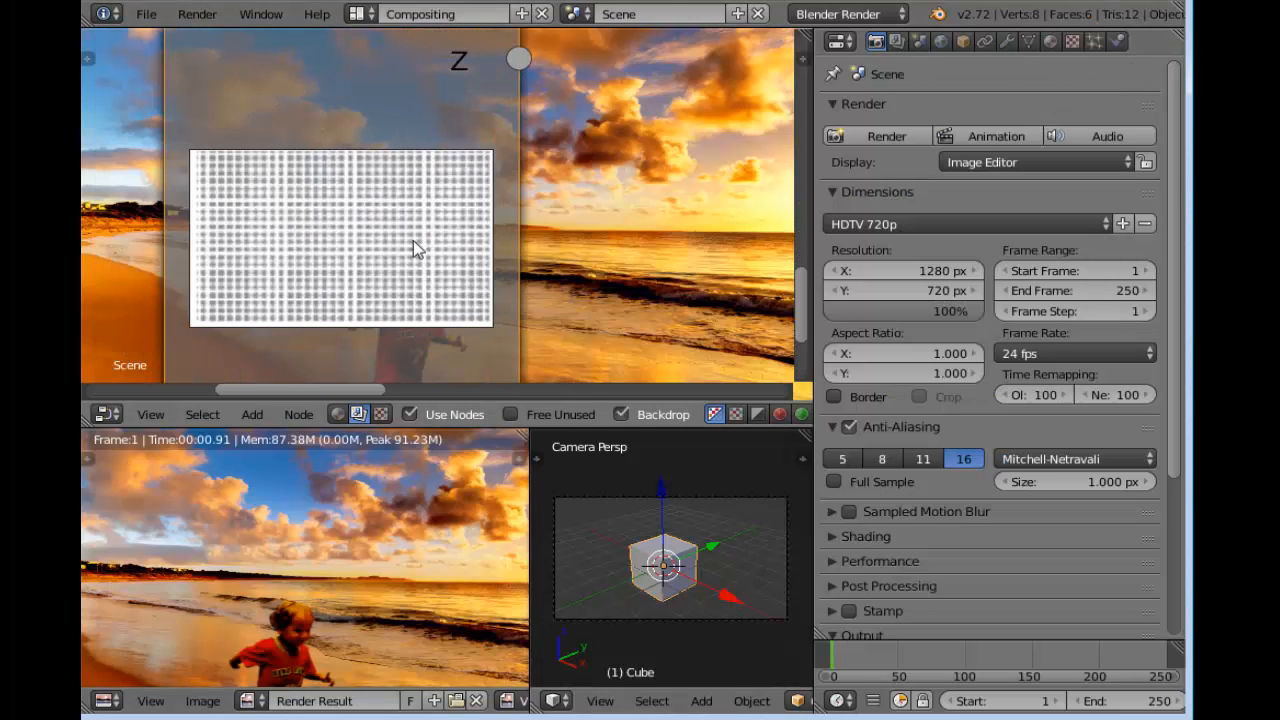
scroll(333, 258, "down", 4)
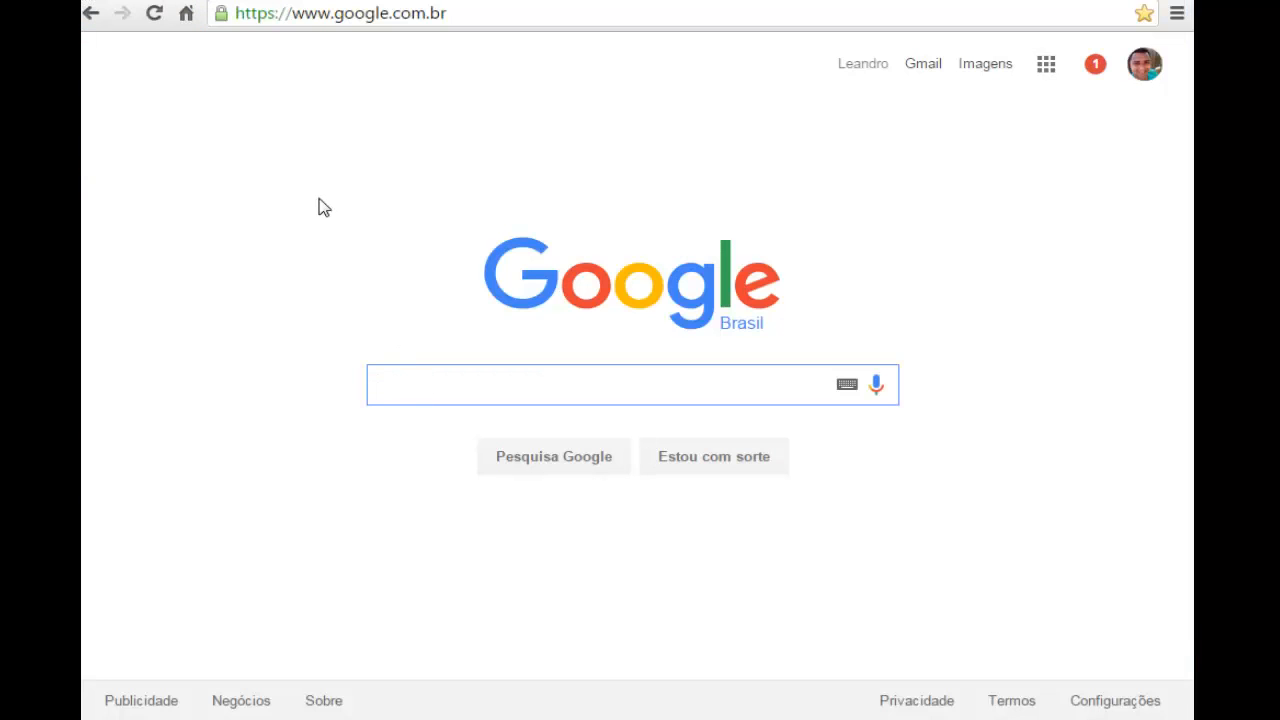
Switch to the web browser, search Google Images for "halftone pattern" and look through the patterns
type("halftone")
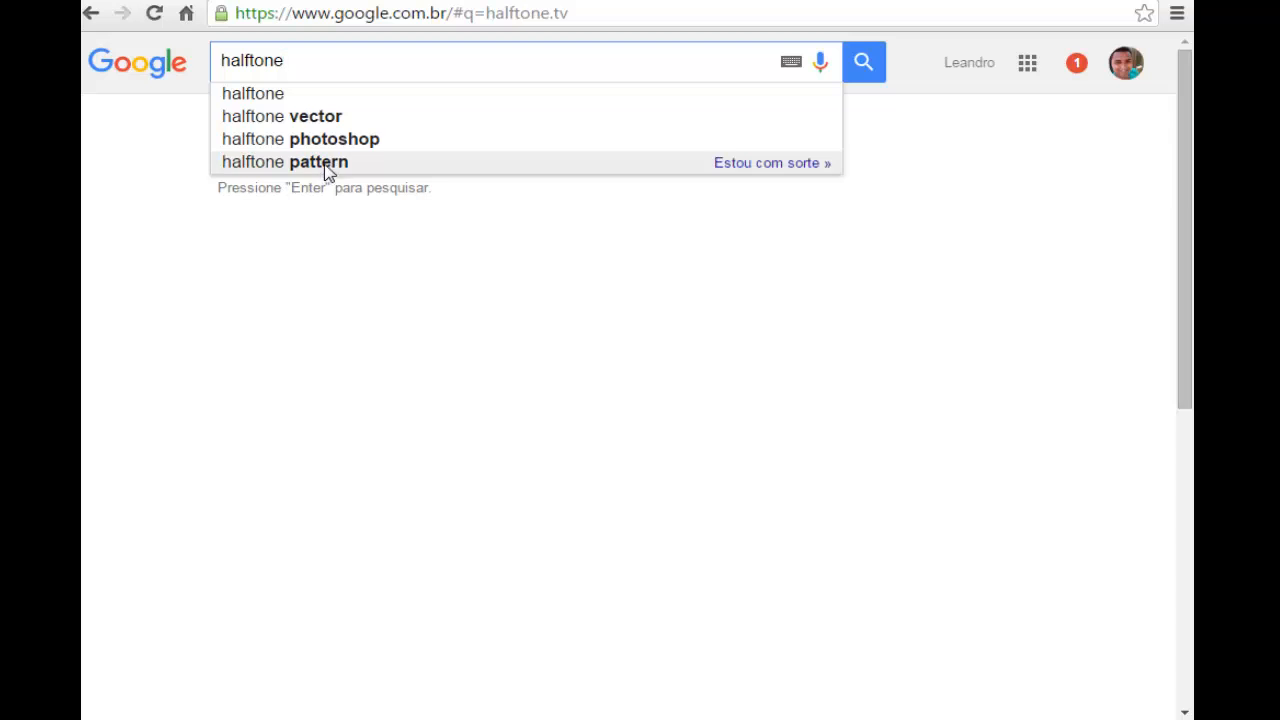
left_click(327, 170)
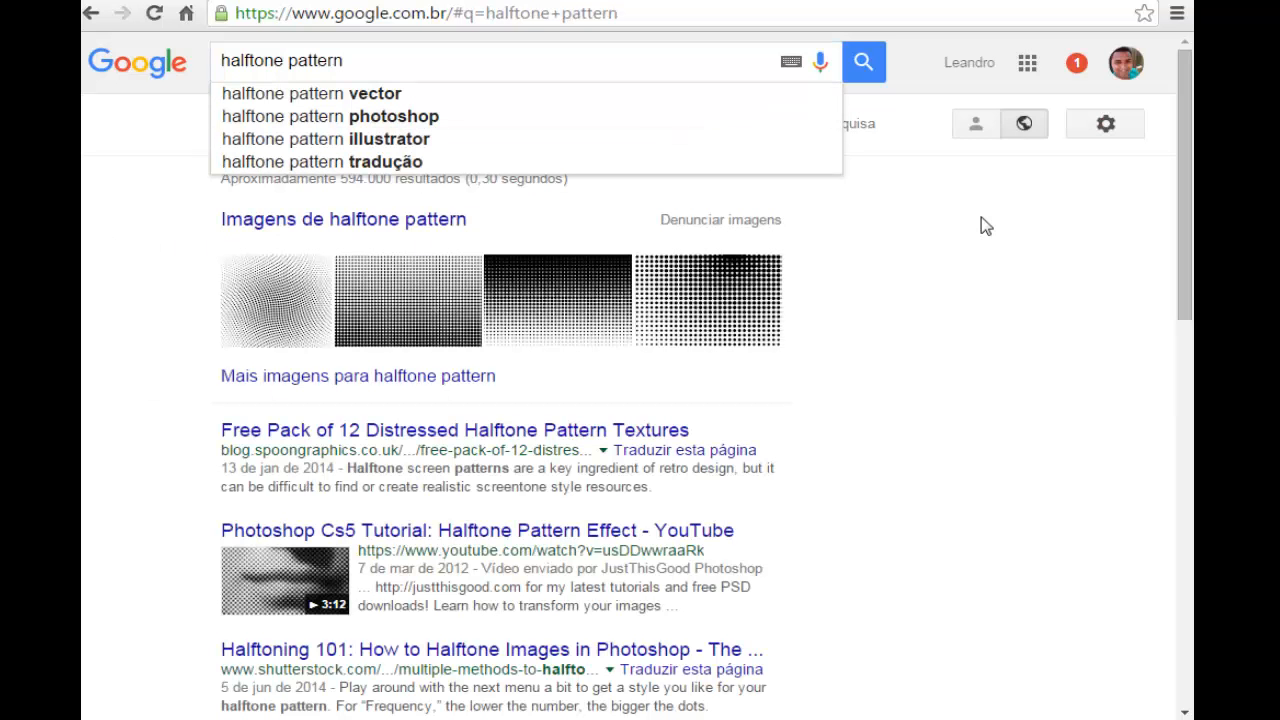
left_click(337, 132)
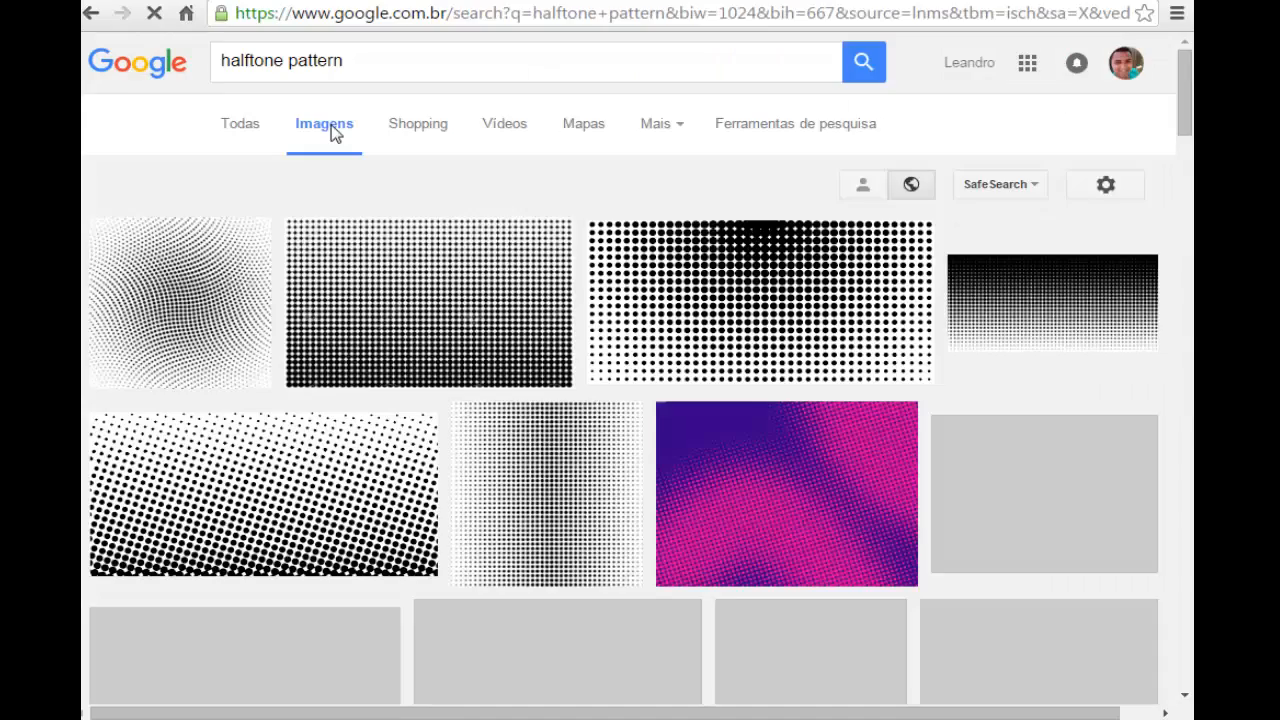
scroll(320, 314, "down", 5)
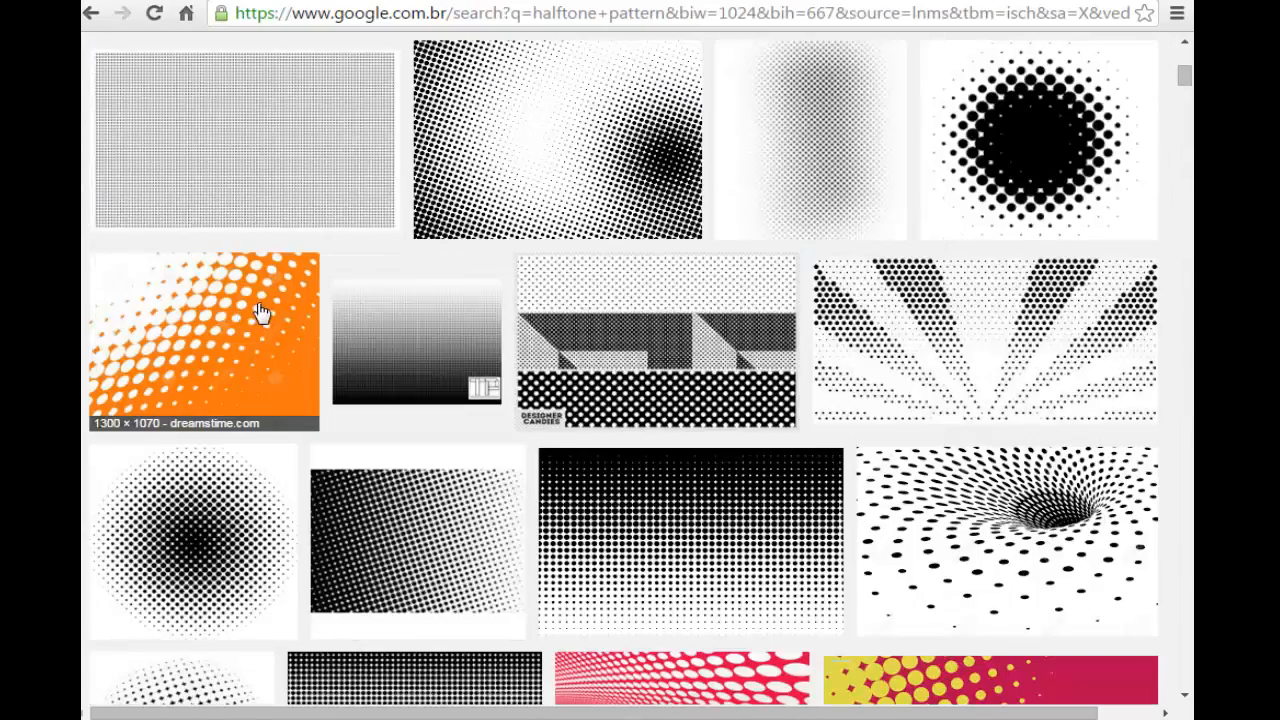
scroll(258, 315, "up", 3)
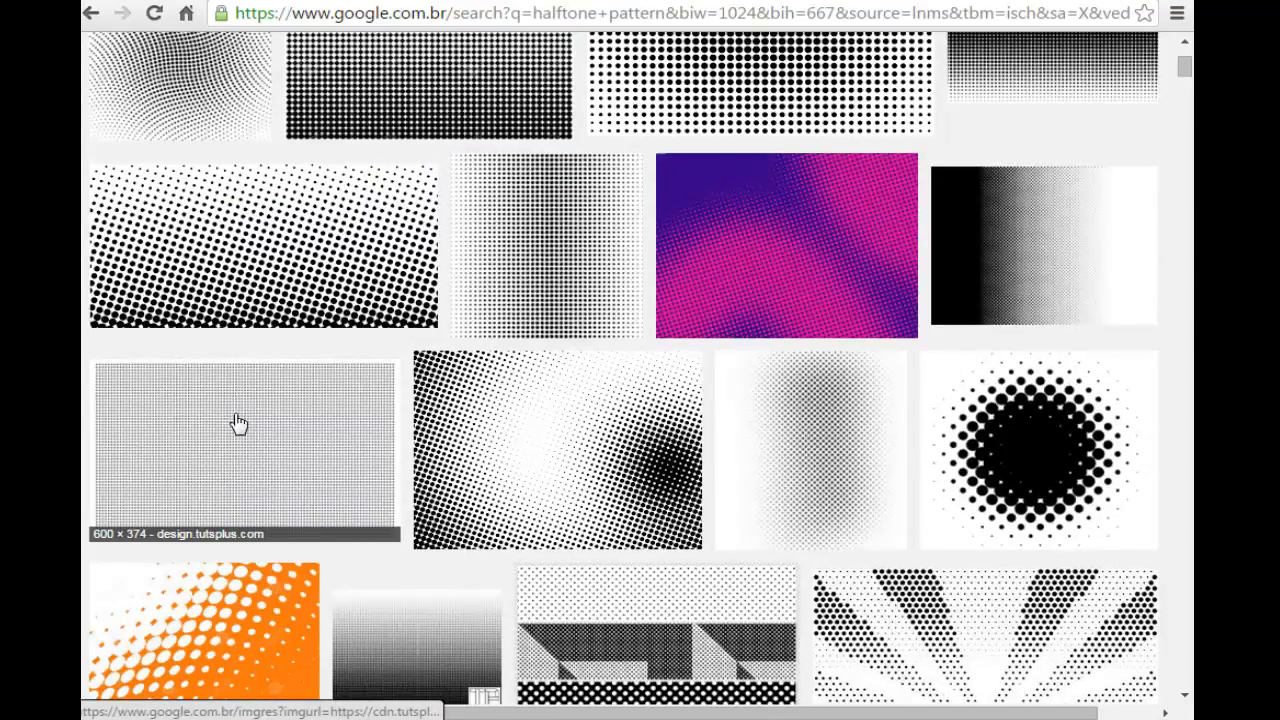
scroll(240, 425, "down", 1)
scroll(317, 380, "down", 4)
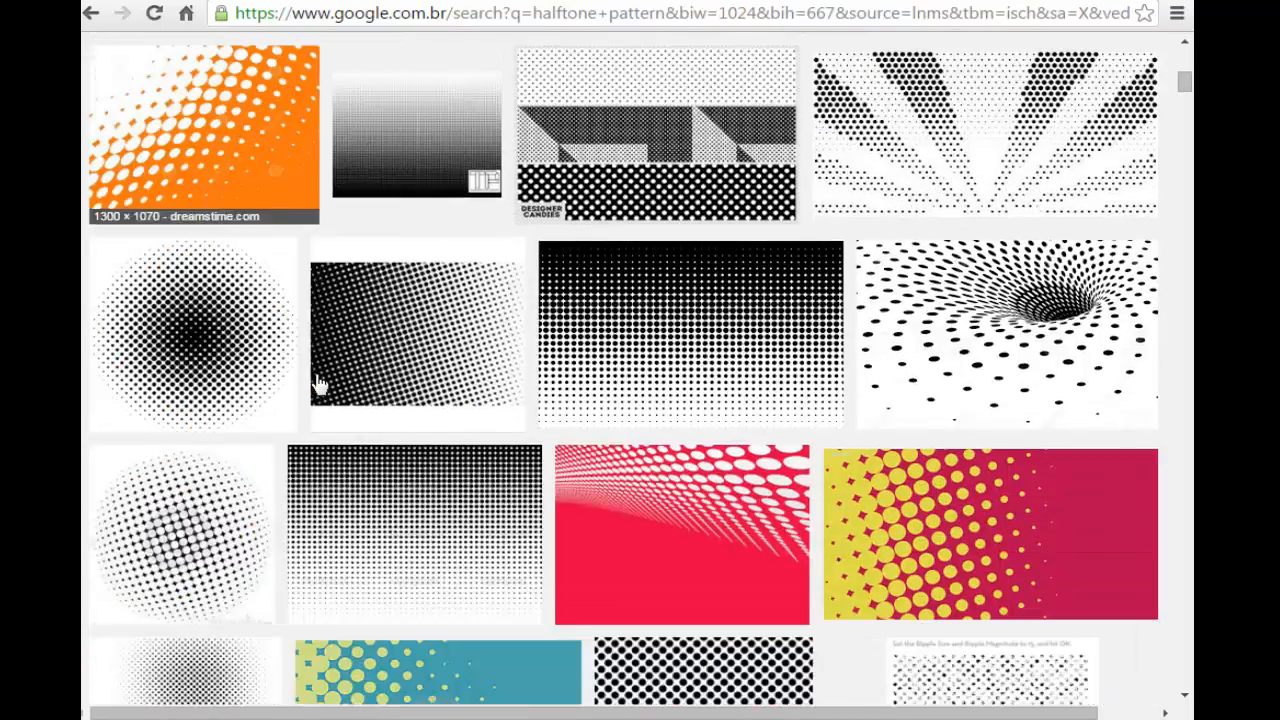
scroll(320, 385, "down", 5)
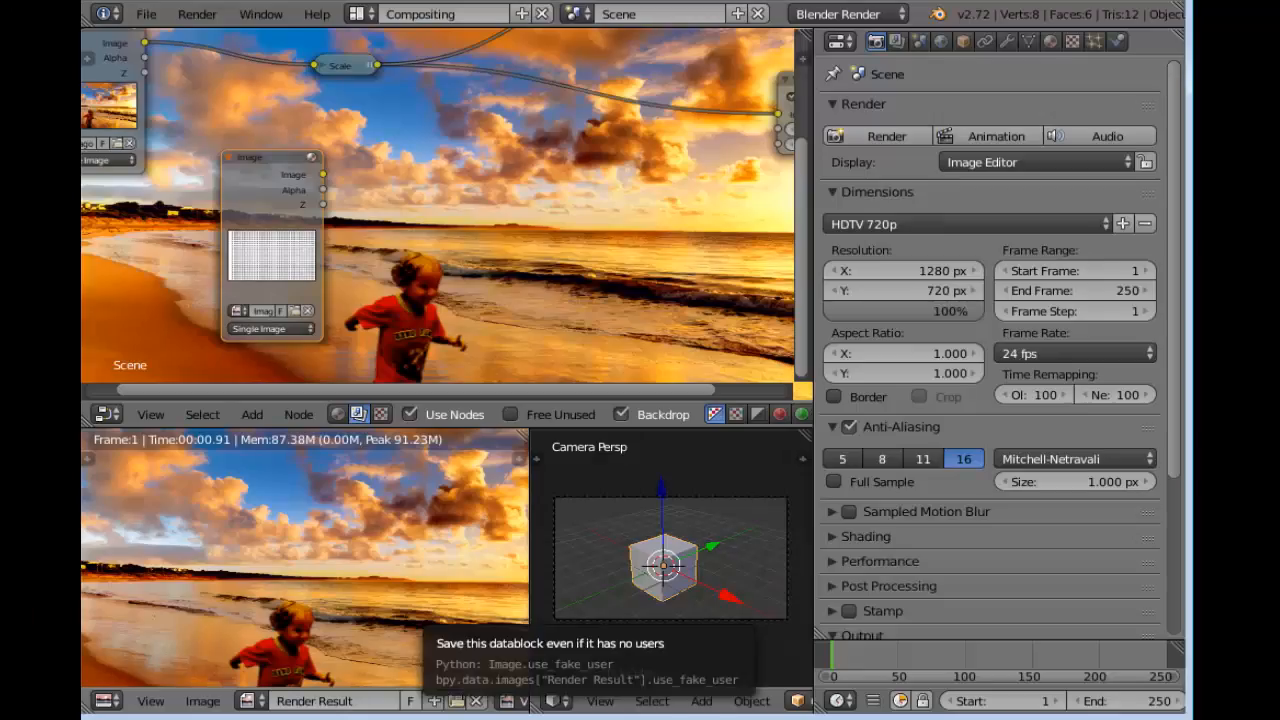
Switch back to Blender, move the unused Scale node down and connect the halftone Image node's output to it
middle_click_drag(458, 183, 506, 264)
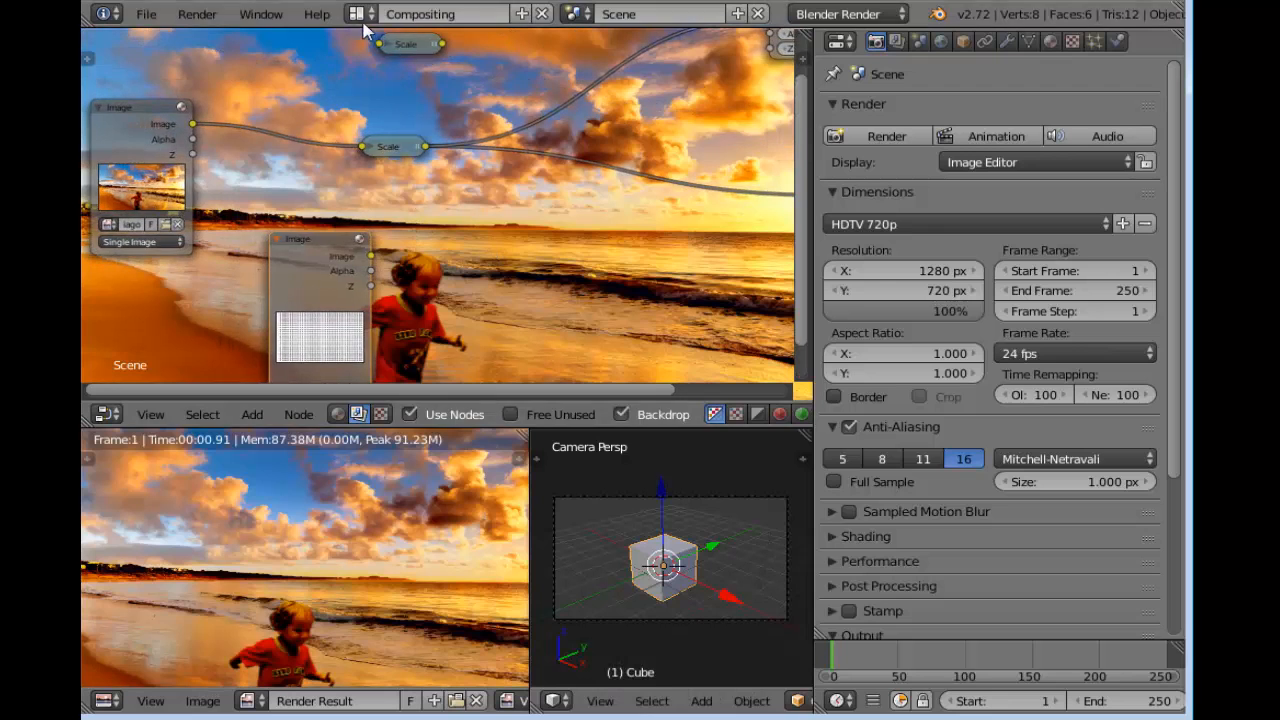
left_click_drag(405, 41, 463, 234)
left_click_drag(322, 262, 436, 238)
middle_click_drag(608, 260, 600, 262)
scroll(600, 262, "down", 2)
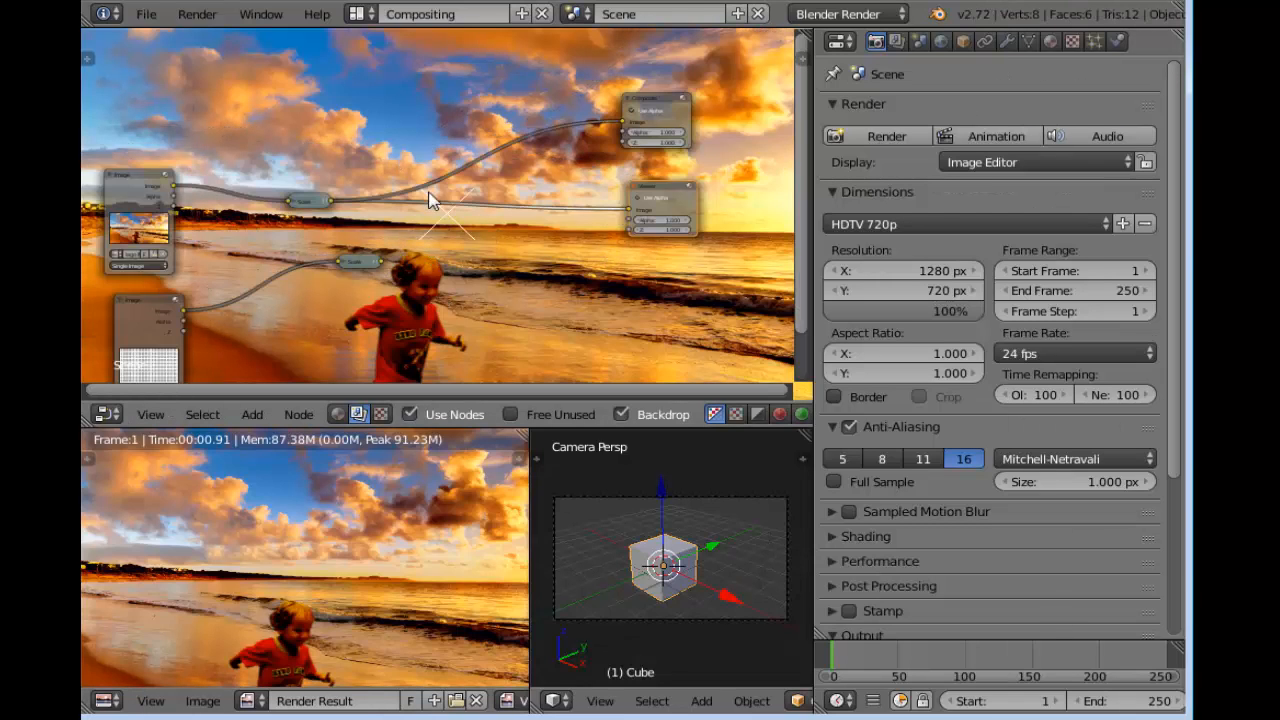
Connect the output of the halftone image's Scale node to the Viewer node's Image input
scroll(440, 270, "up", 2)
scroll(465, 310, "up", 1)
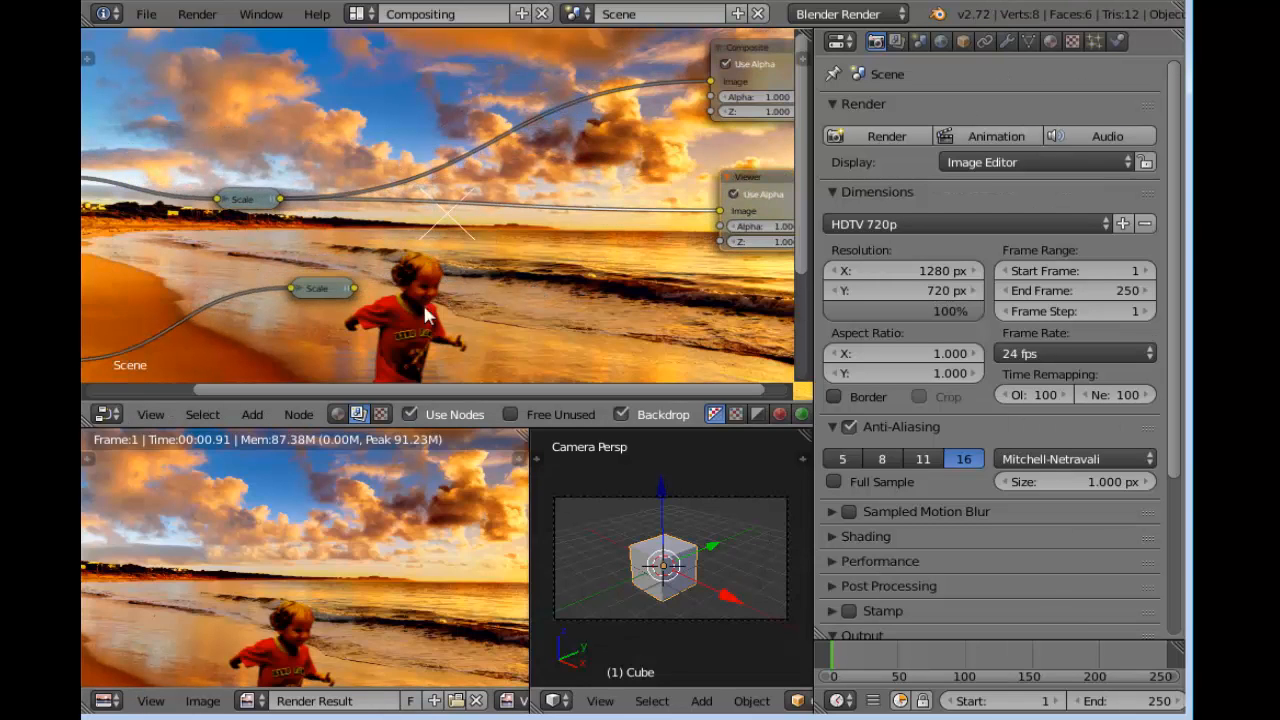
left_click_drag(352, 290, 719, 211)
scroll(480, 300, "down", 2)
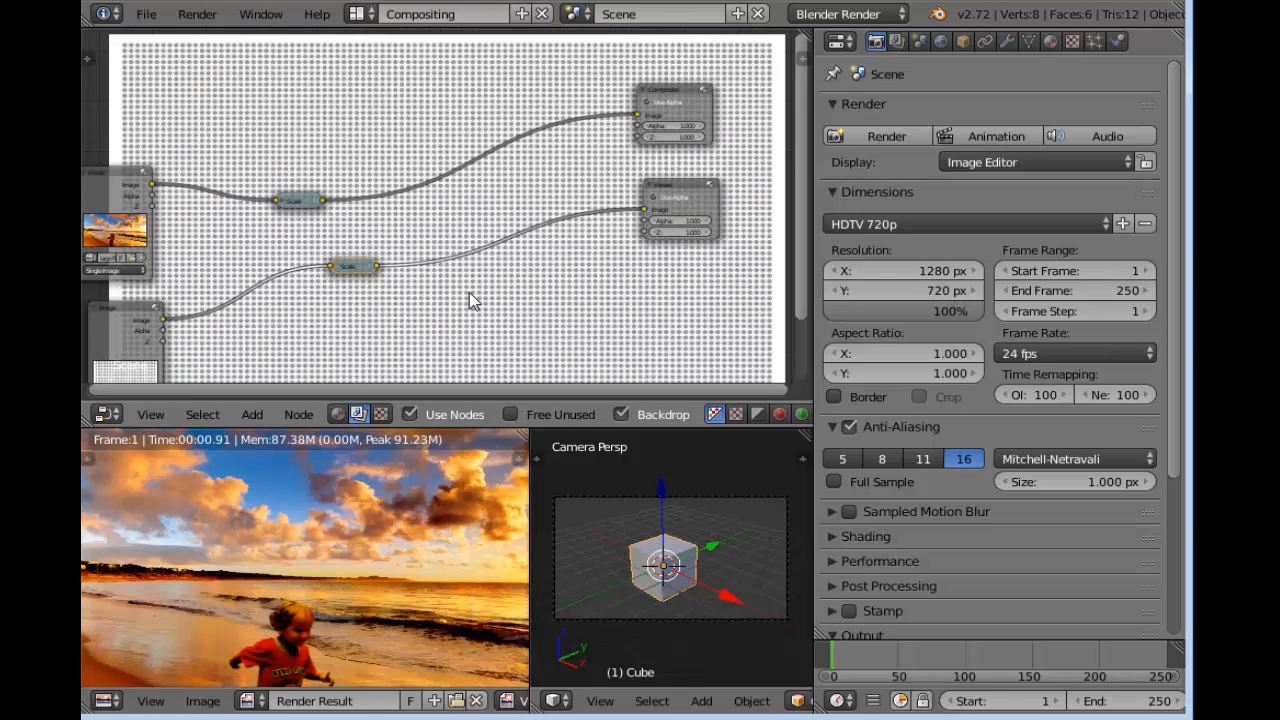
scroll(481, 313, "up", 1)
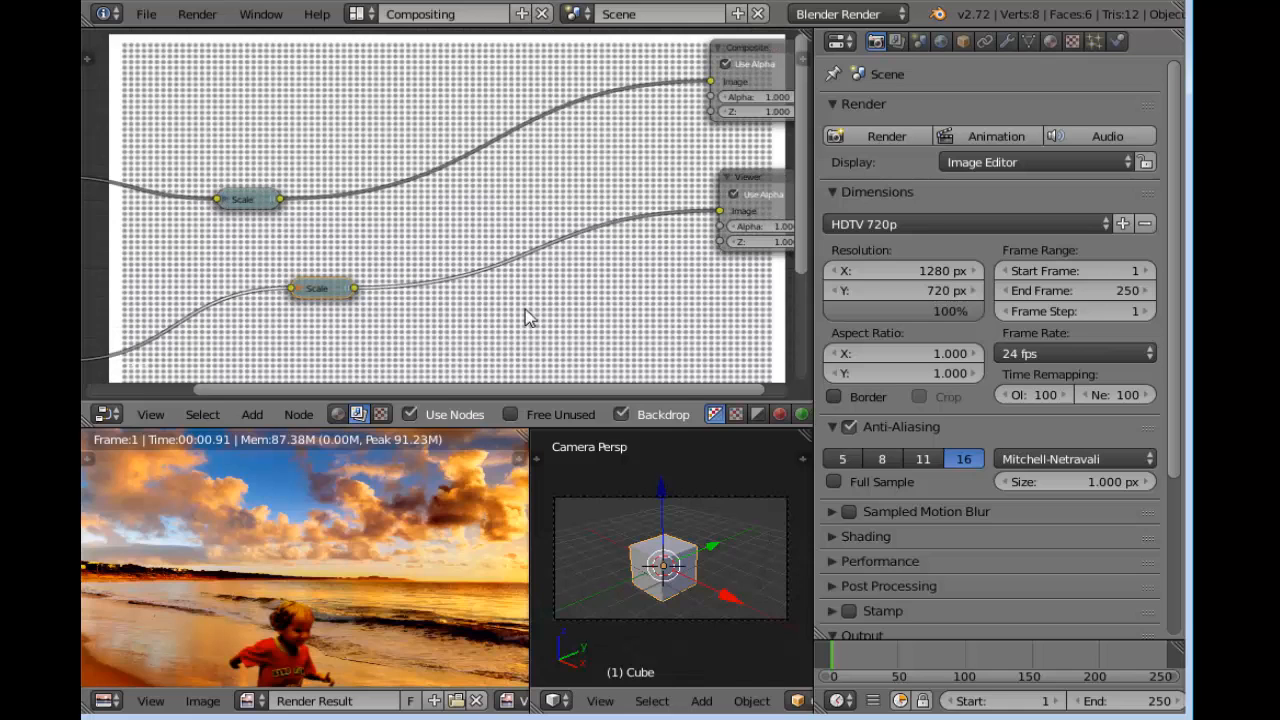
Insert a Bokeh Blur node into the link between the halftone image's Scale node and the Viewer node
key("shift+a")
mouse_move(529, 314)
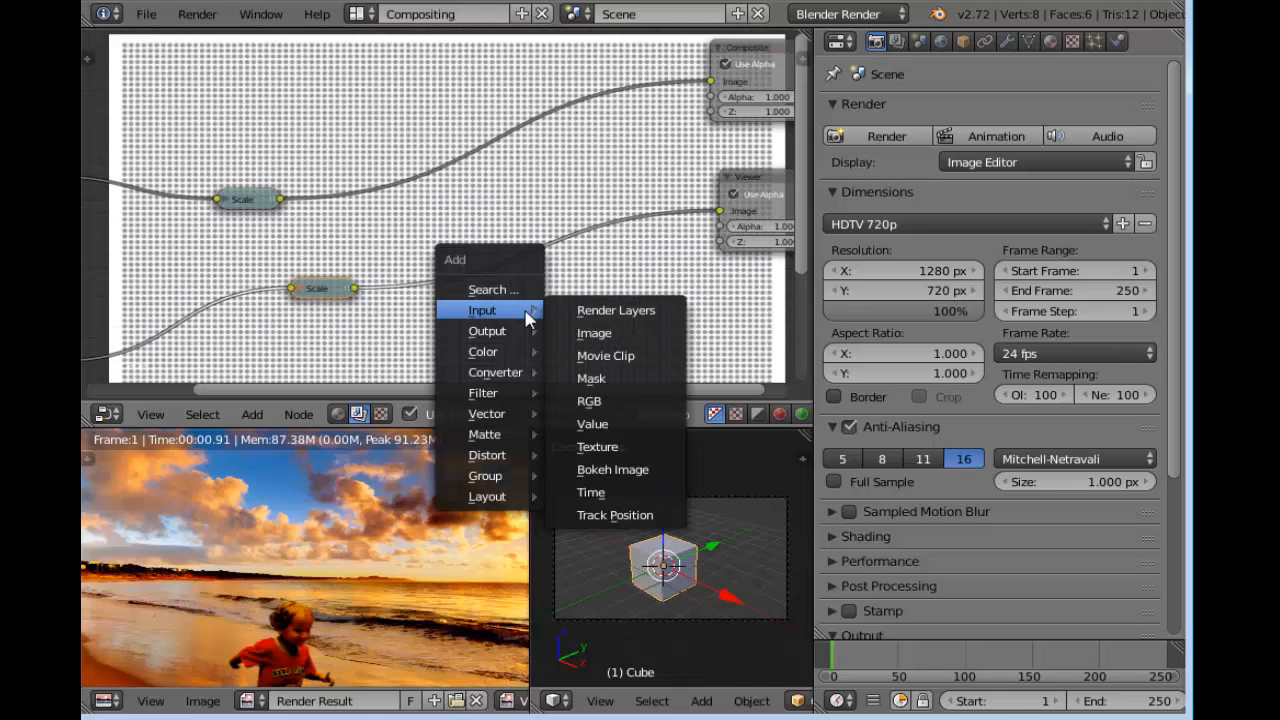
mouse_move(486, 393)
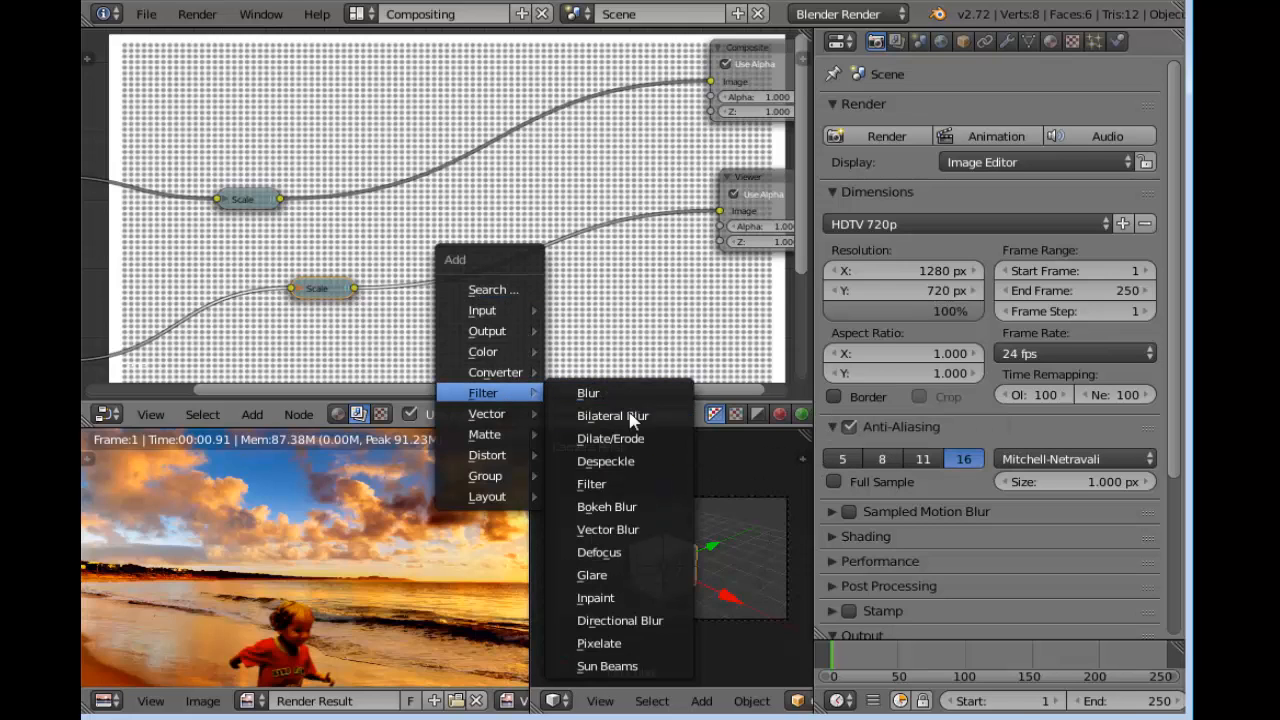
left_click(654, 513)
left_click(438, 260)
Set the Bokeh Blur node's size to 0.5 and spread the nodes out to leave room before the Composite and Viewer nodes
scroll(555, 325, "up", 4)
middle_click_drag(562, 327, 491, 246)
scroll(485, 249, "up", 6)
left_click(428, 305)
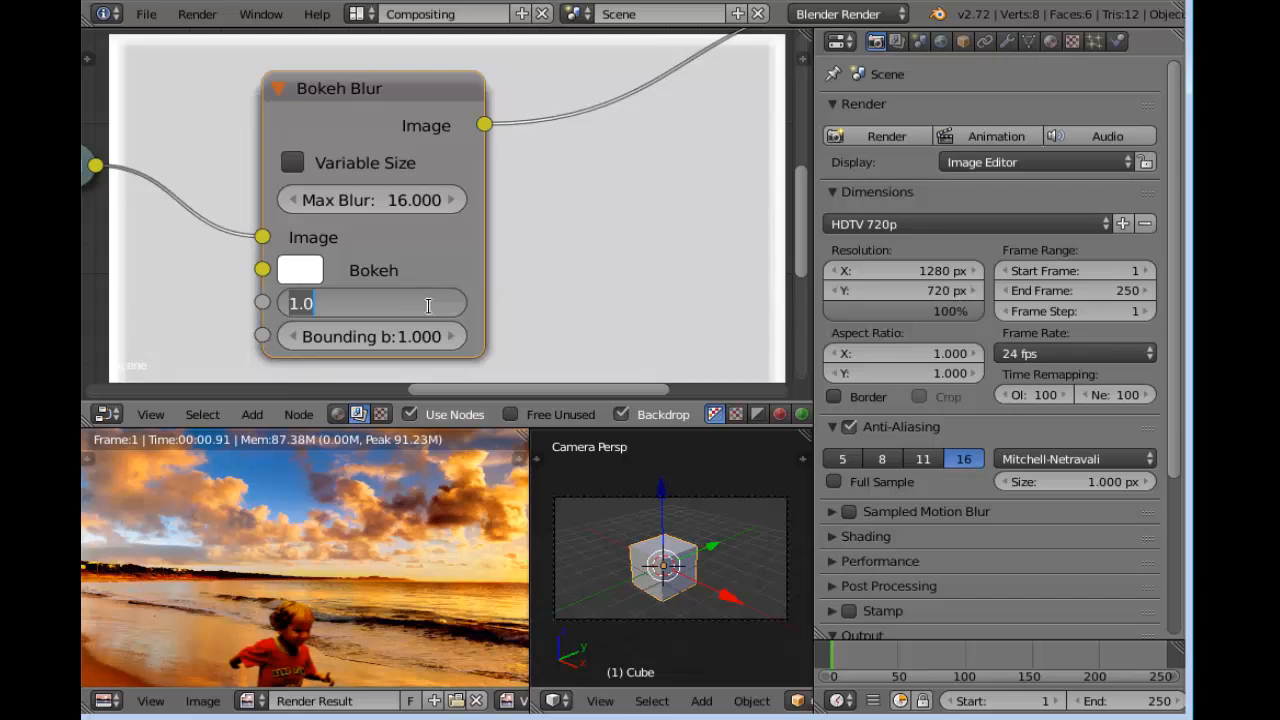
type("0.5")
key("Return")
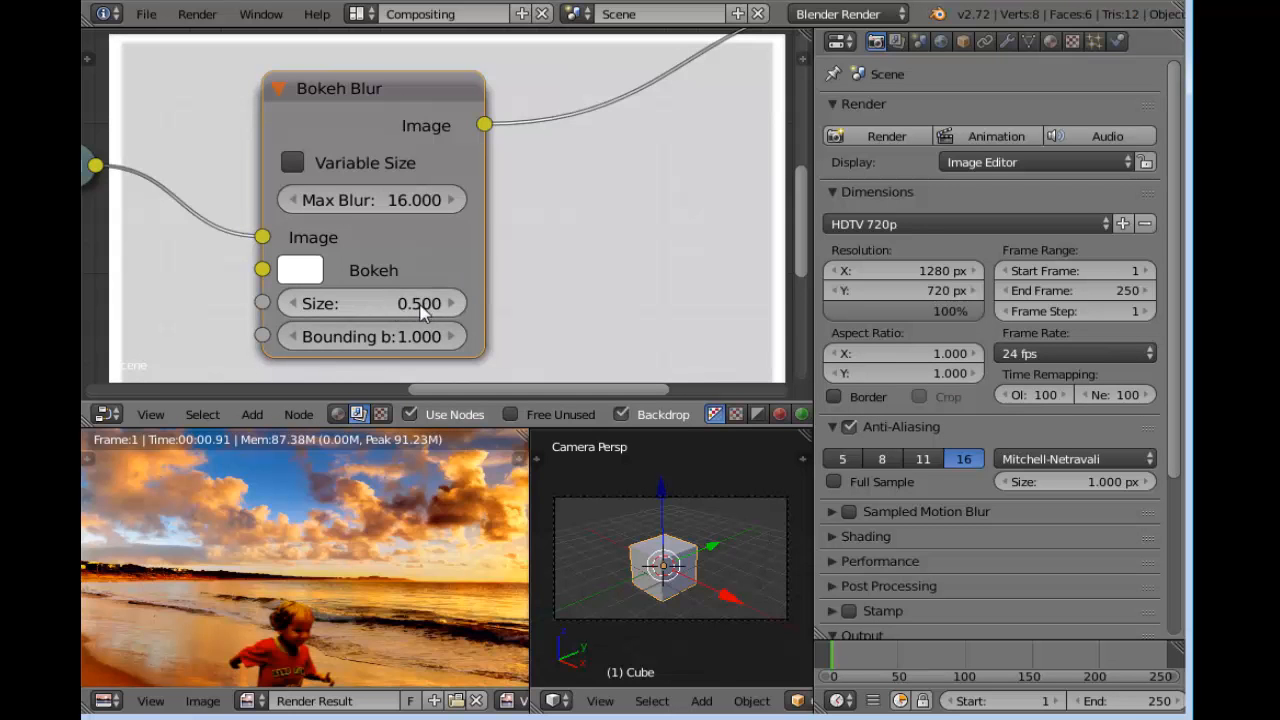
scroll(418, 313, "down", 5)
left_click_drag(379, 265, 288, 270)
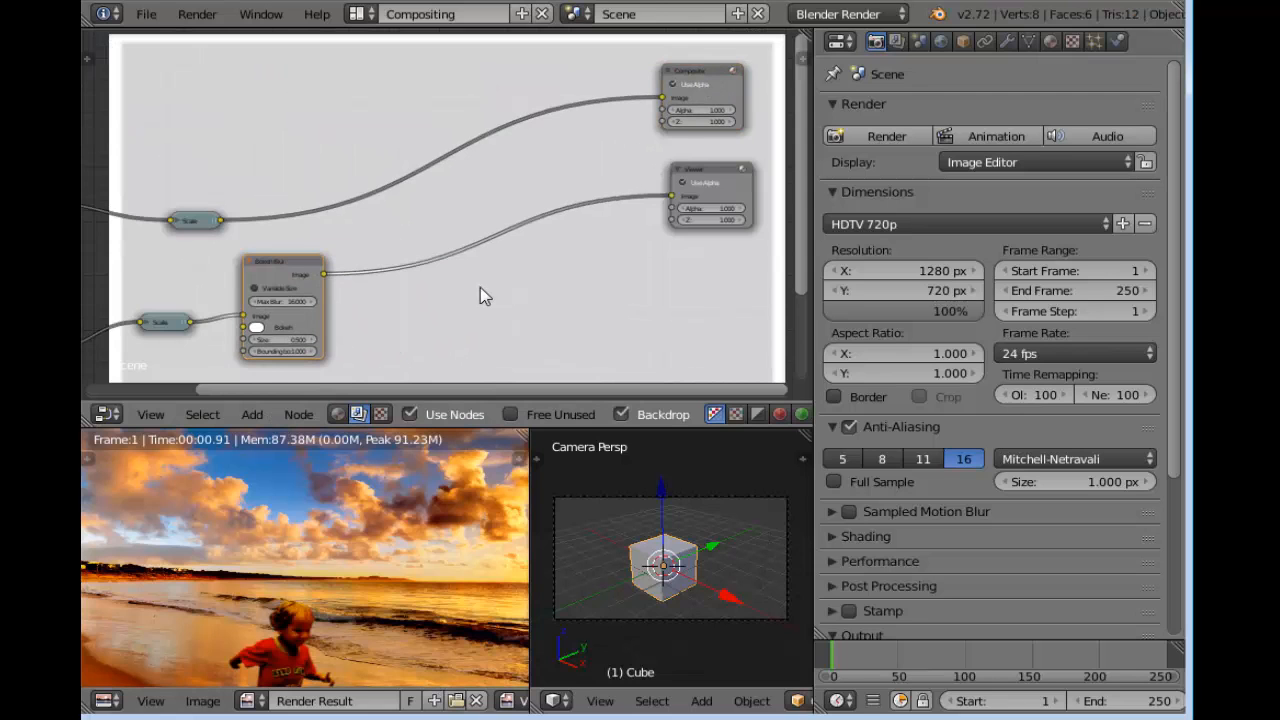
Insert an Alpha Over node into the link between the Bokeh Blur node and the Viewer node
key("shift+a")
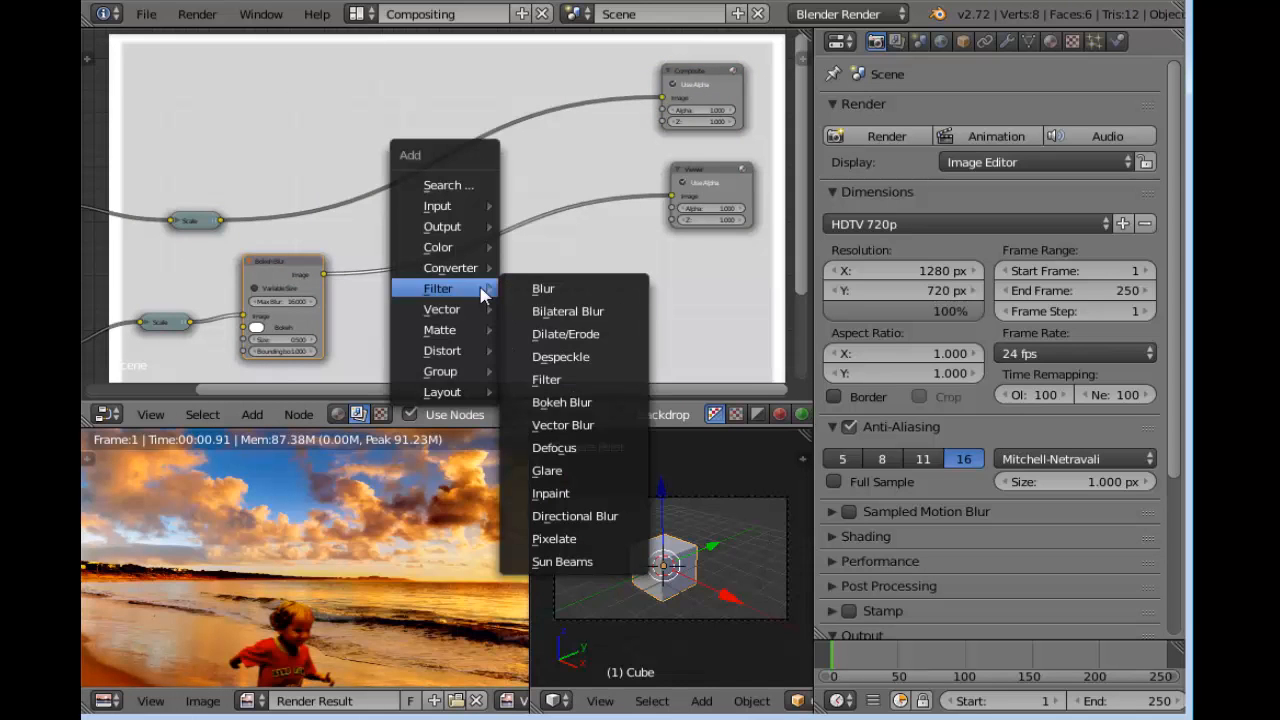
mouse_move(458, 248)
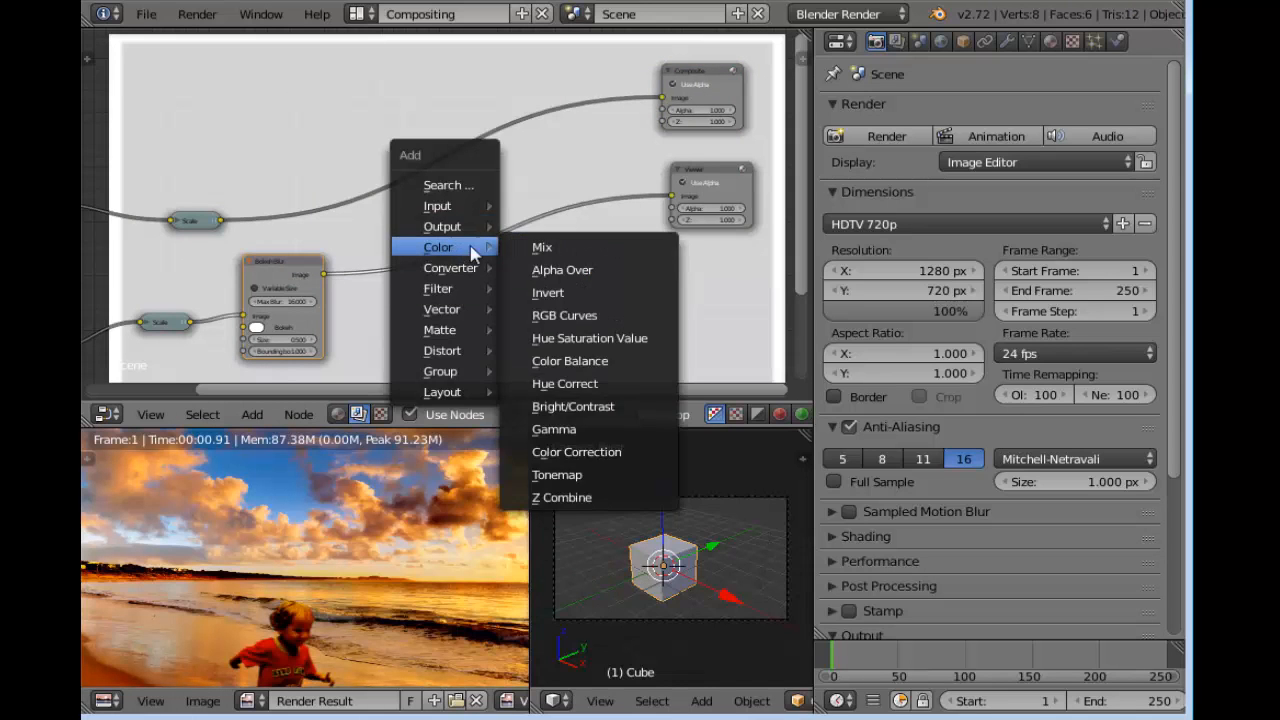
left_click(614, 279)
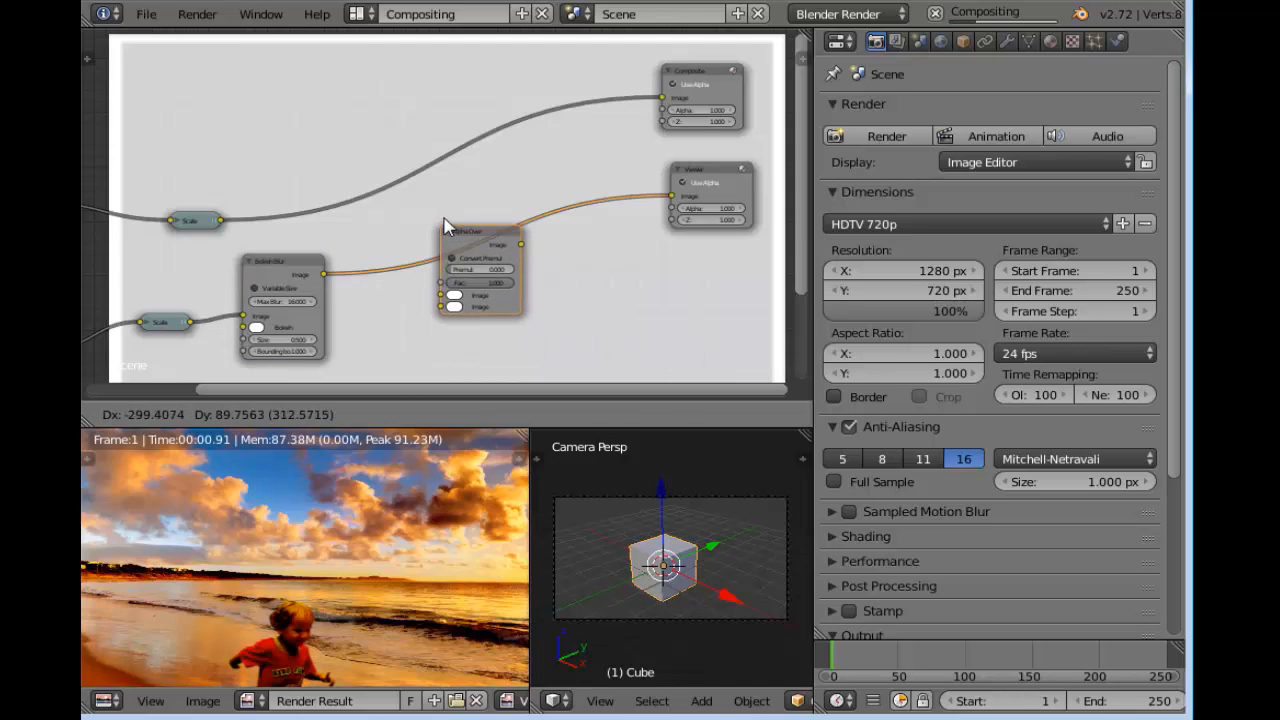
left_click(449, 224)
middle_click_drag(352, 225, 412, 215)
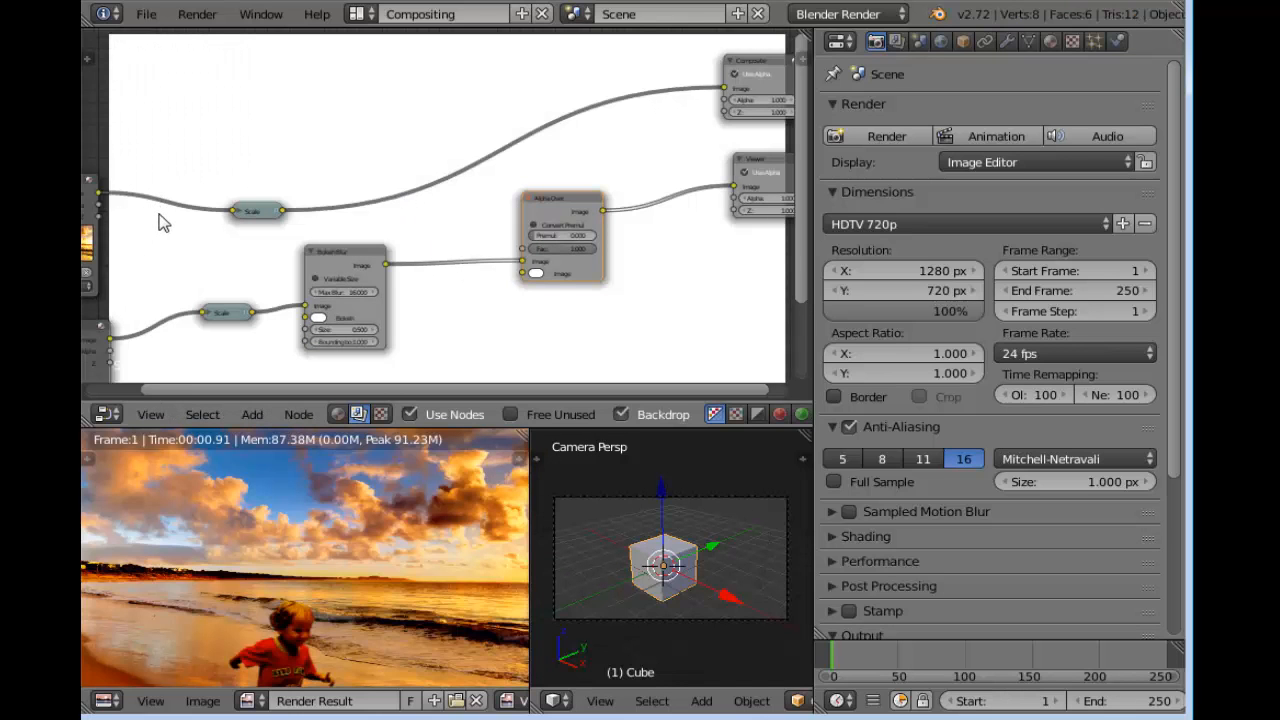
Connect the photo's Scale node to the Alpha Over node's upper Image input and move the Bokeh Blur link to its Fac input
middle_click_drag(138, 217, 183, 207)
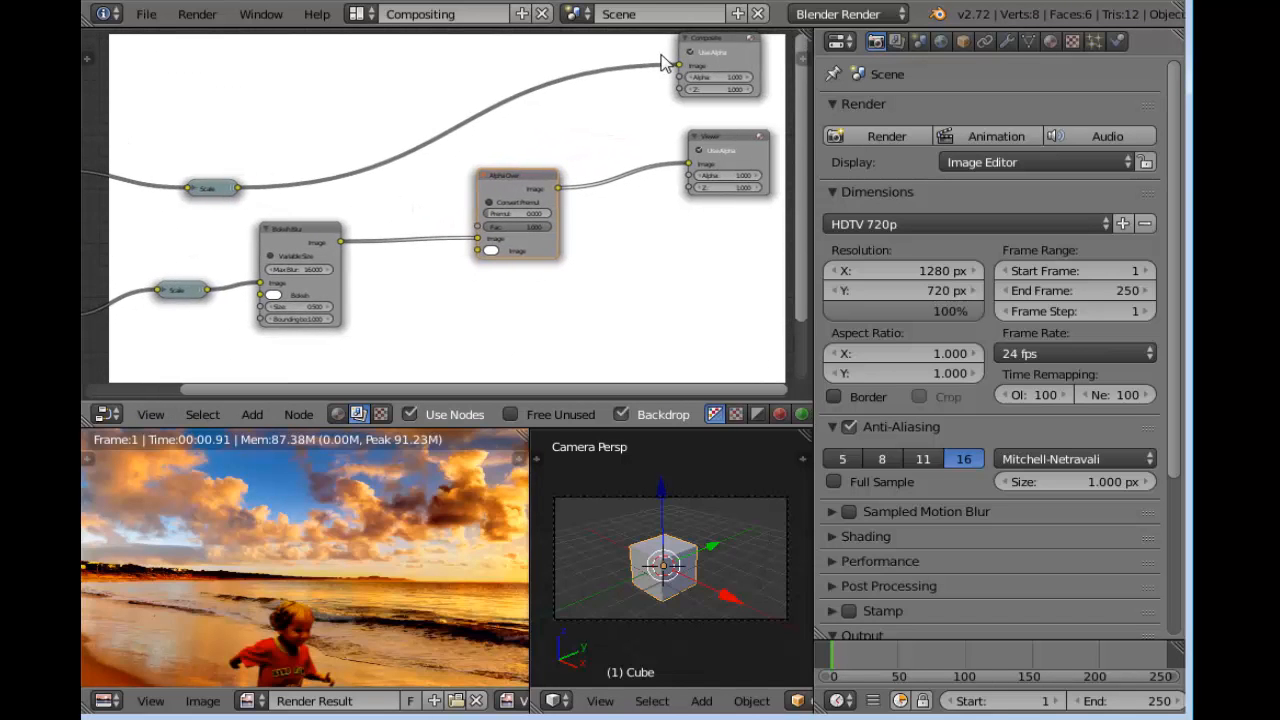
left_click_drag(678, 64, 478, 238)
scroll(680, 280, "up", 2)
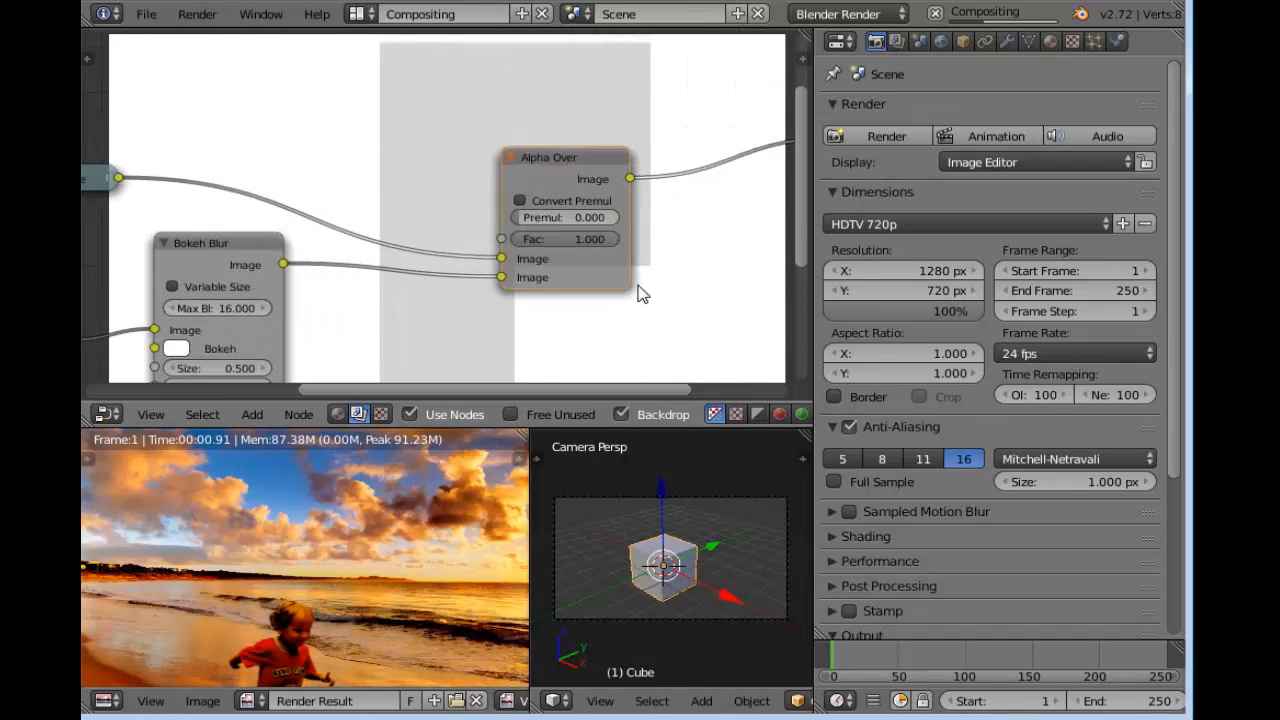
scroll(643, 294, "up", 4)
middle_click_drag(657, 280, 588, 204)
left_click_drag(447, 216, 448, 168)
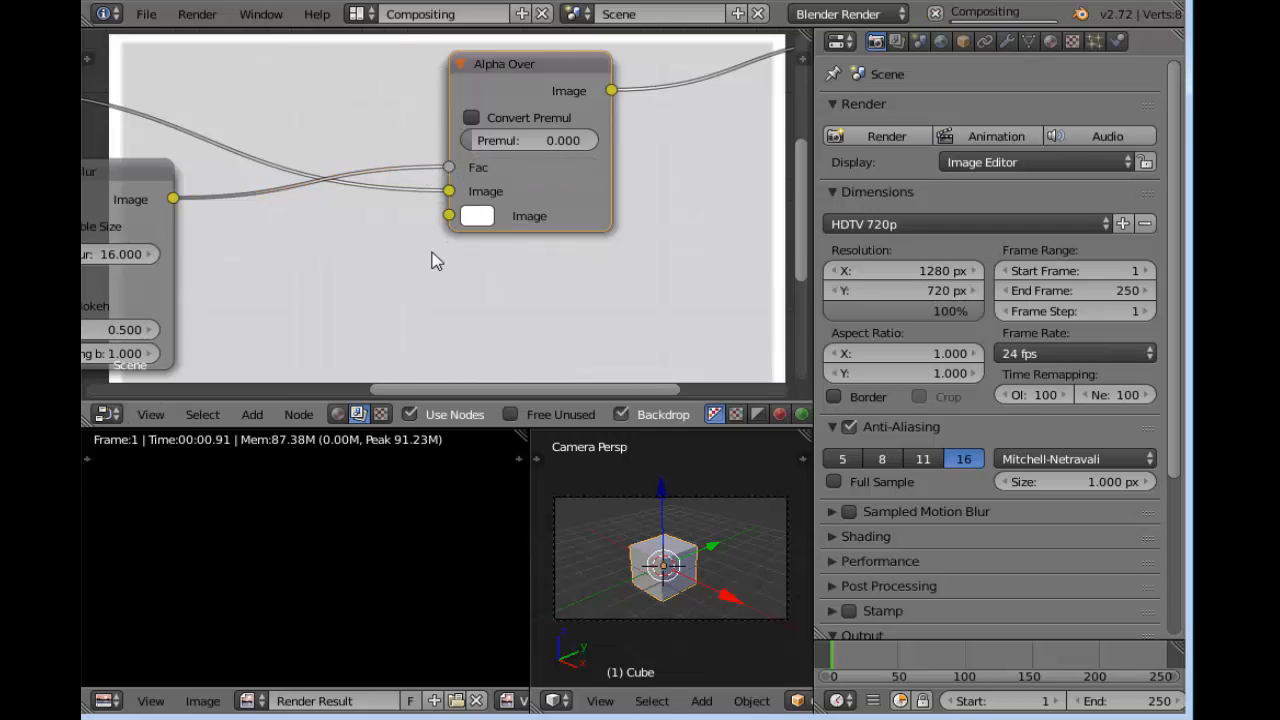
Set the Alpha Over node's unconnected Image colour to black and connect its output to the Composite node
left_click(479, 217)
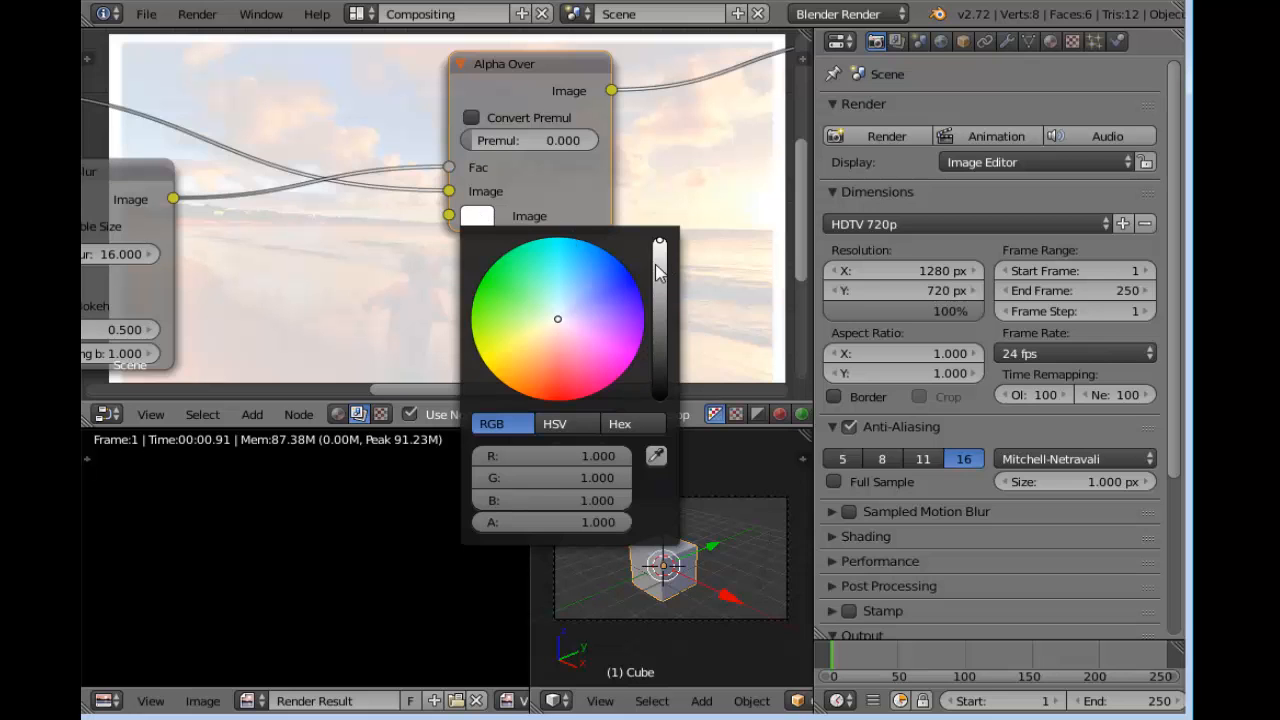
left_click_drag(659, 275, 659, 398)
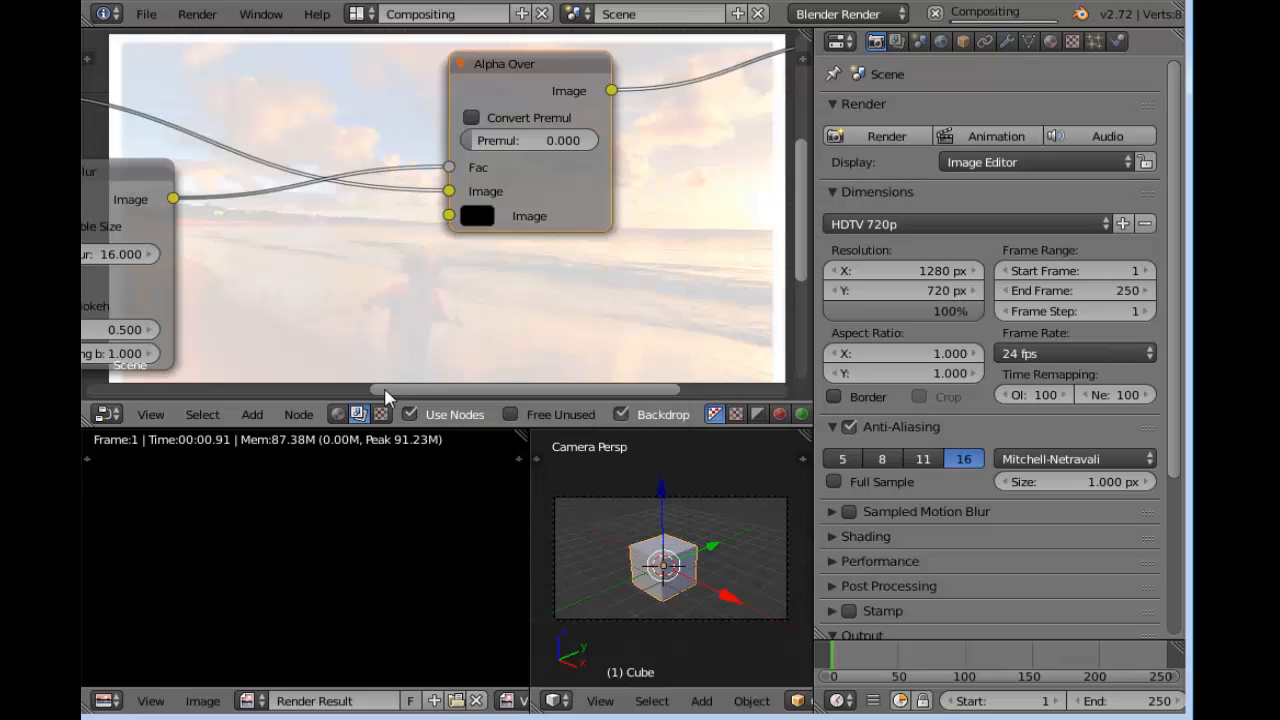
scroll(382, 280, "down", 3)
left_click_drag(399, 222, 595, 79)
Examine the clouds in the render result up close to judge the halftone pattern
scroll(424, 372, "up", 4)
scroll(372, 512, "down", 3)
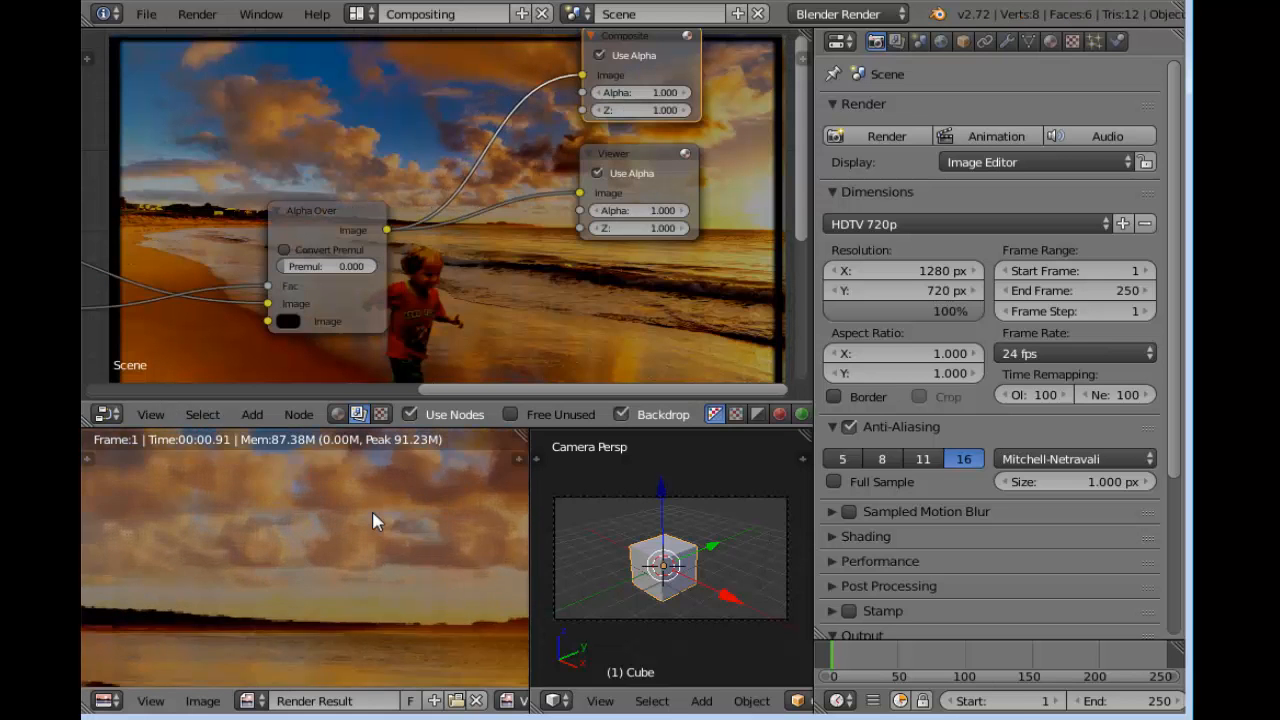
scroll(350, 575, "up", 4)
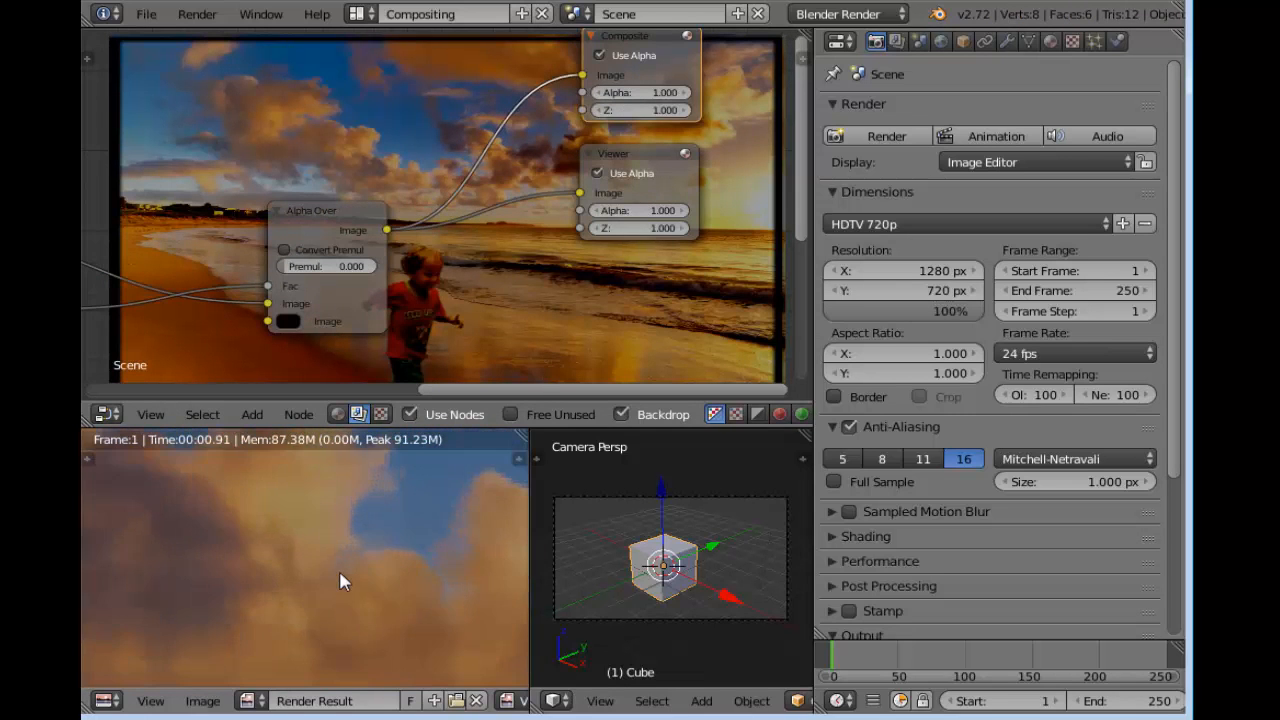
scroll(340, 578, "up", 4)
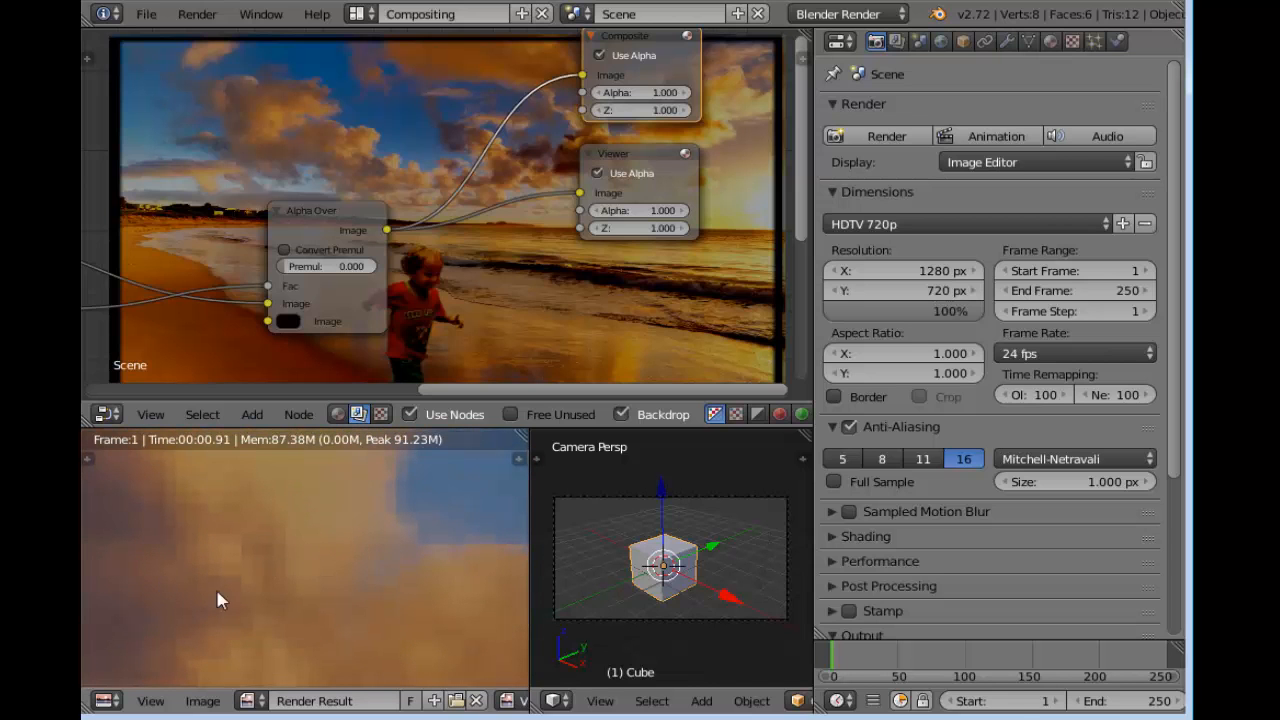
scroll(285, 598, "down", 4)
middle_click_drag(286, 599, 434, 486)
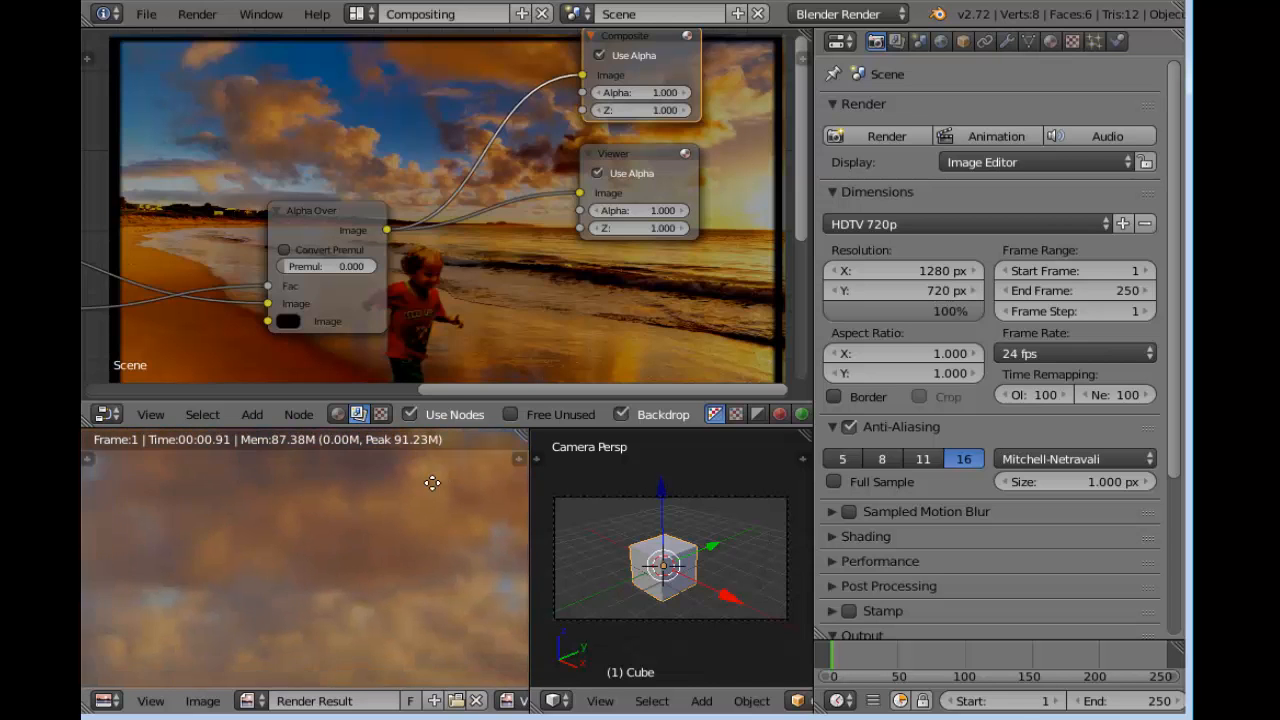
middle_click_drag(434, 486, 457, 462)
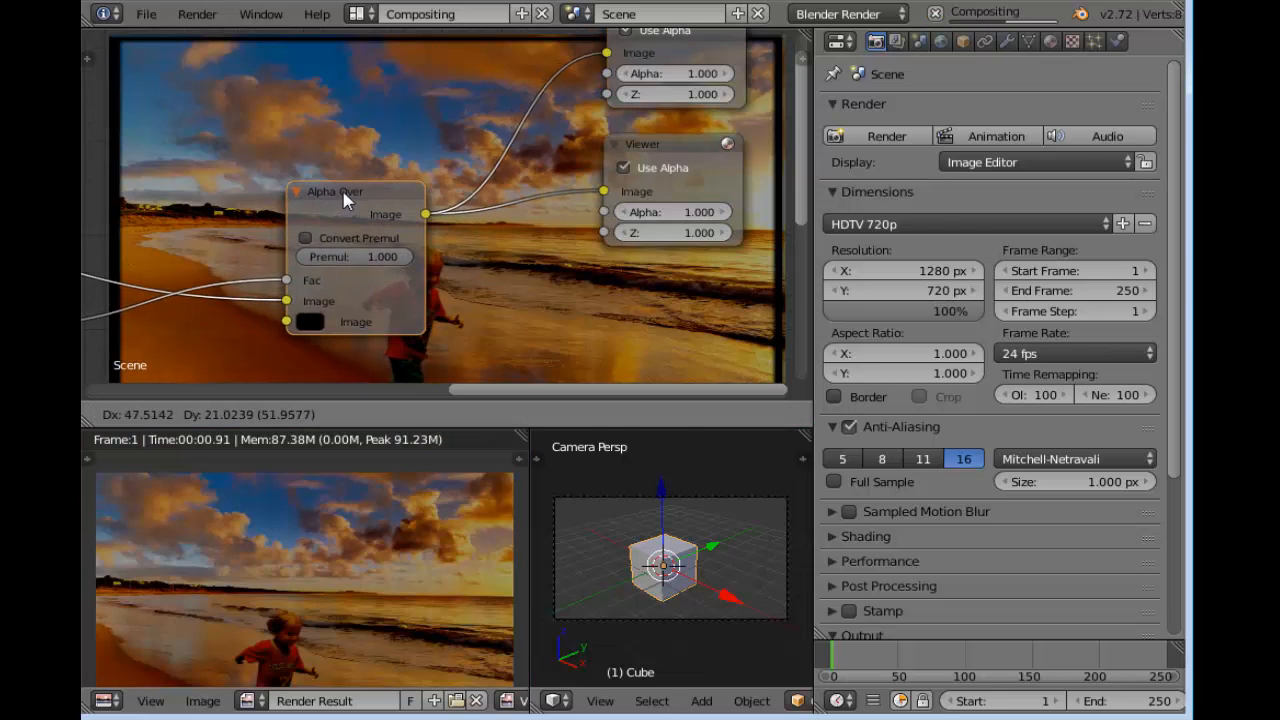
Spread the Composite and Viewer nodes away from the Alpha Over node to leave room for more nodes
scroll(347, 300, "down", 3)
key("g")
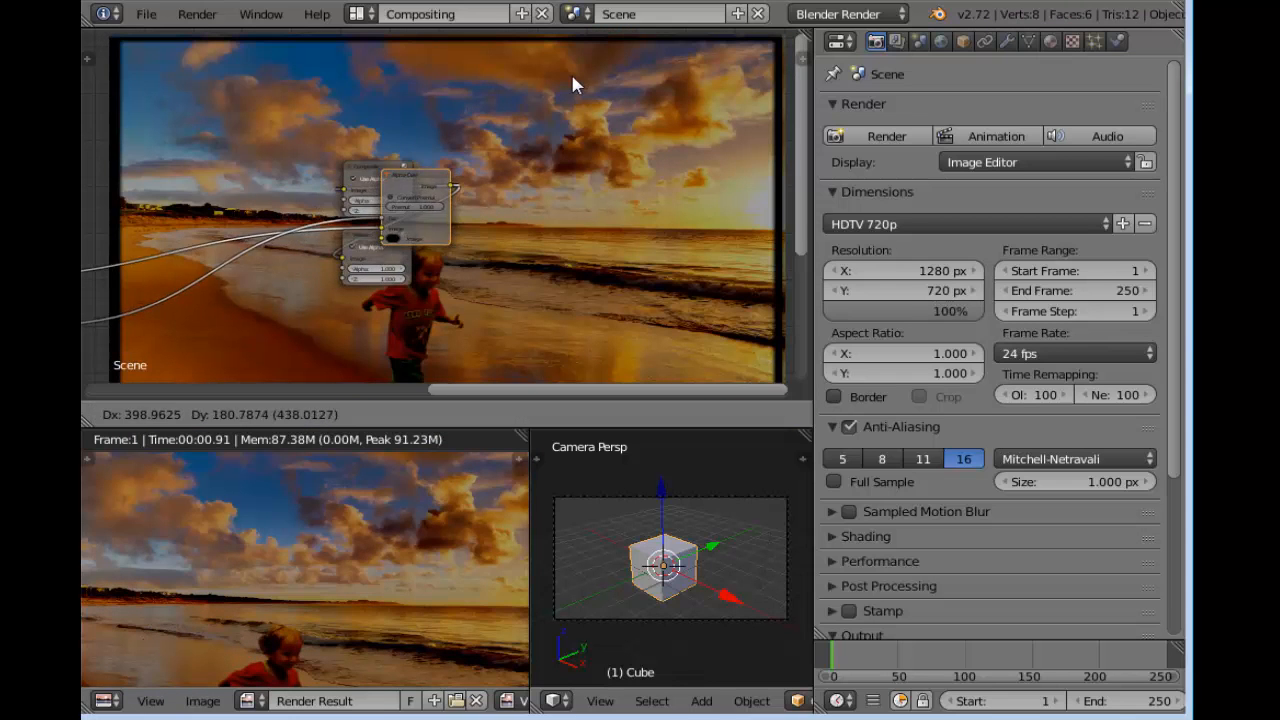
left_click(365, 160)
left_click_drag(390, 170, 530, 106)
left_click_drag(391, 236, 555, 231)
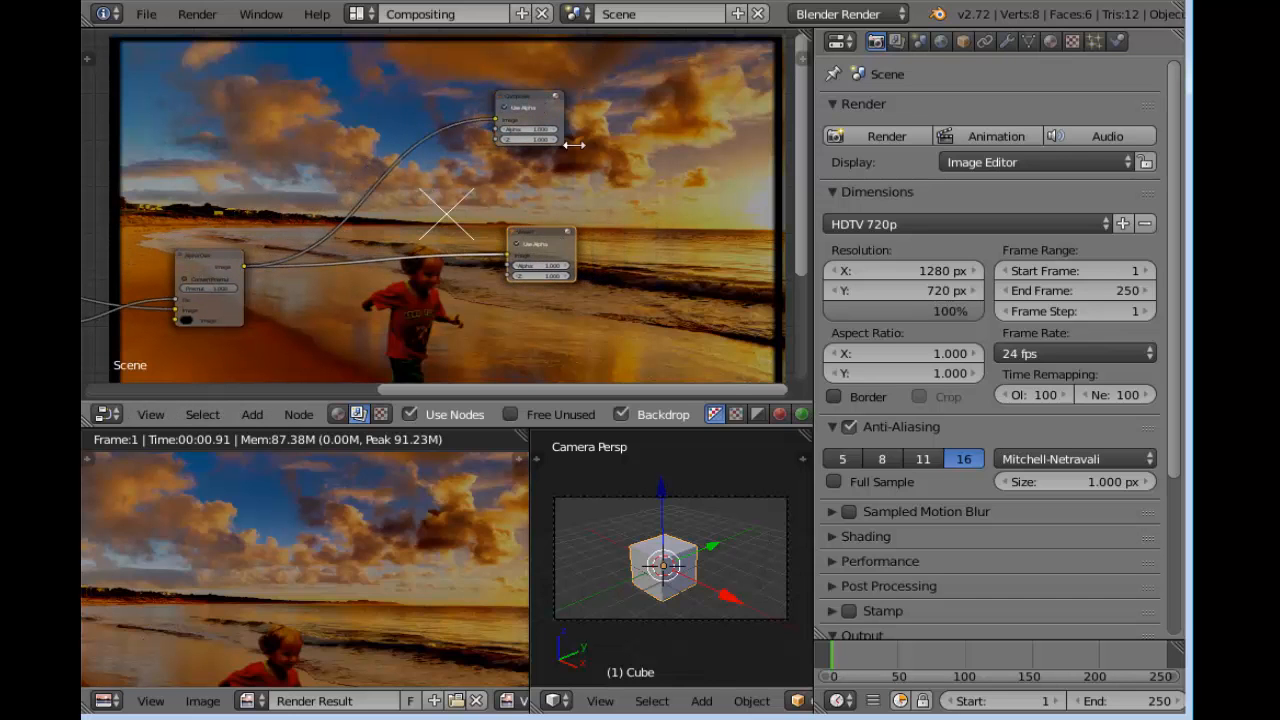
left_click_drag(543, 112, 588, 97)
Inspect different areas of the composited beach image in the render result
scroll(477, 508, "up", 4)
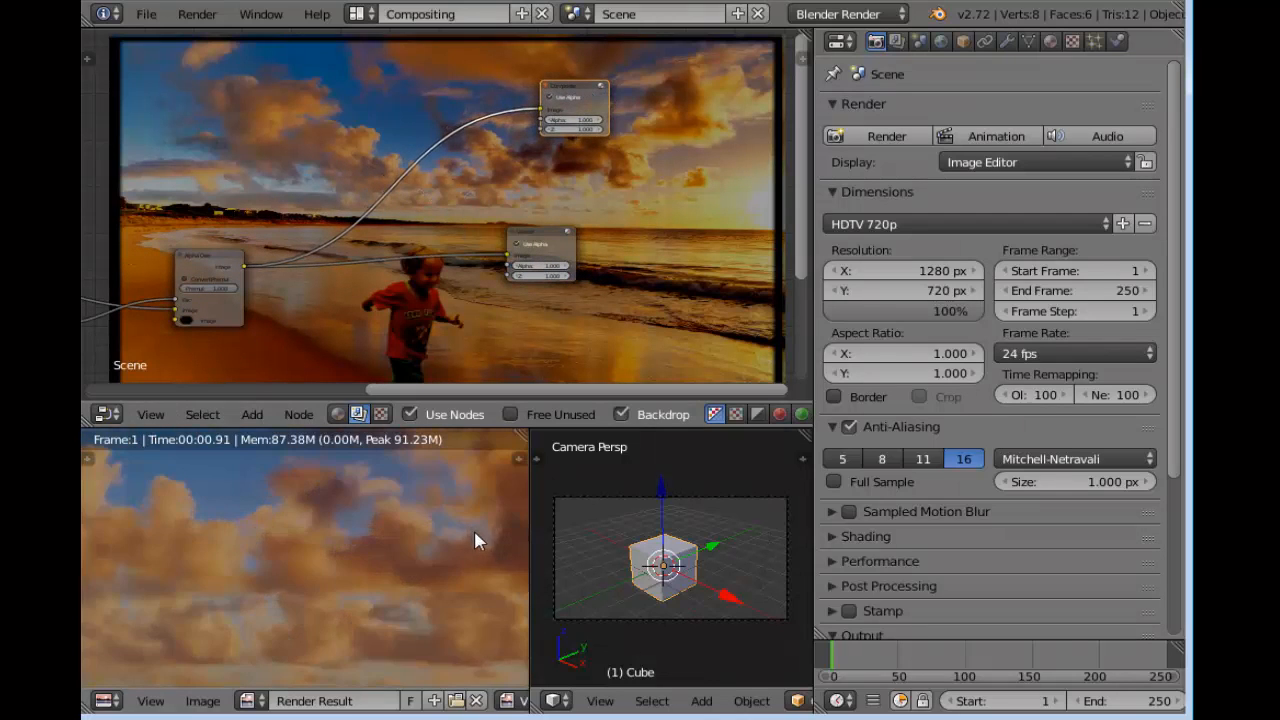
middle_click_drag(464, 595, 222, 493)
middle_click_drag(488, 504, 236, 508)
middle_click_drag(498, 566, 386, 452)
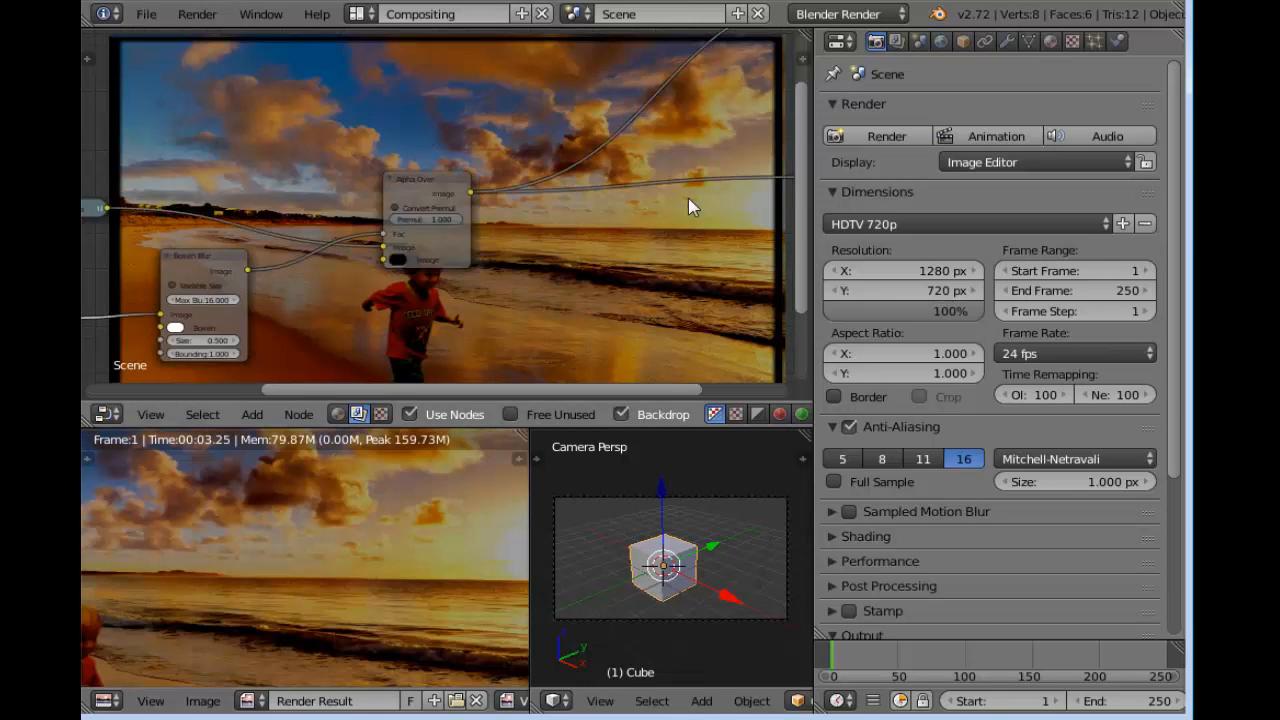
Insert a Glare node into the link between the Alpha Over node and the Viewer node
middle_click_drag(686, 202, 608, 221)
key("shift+a")
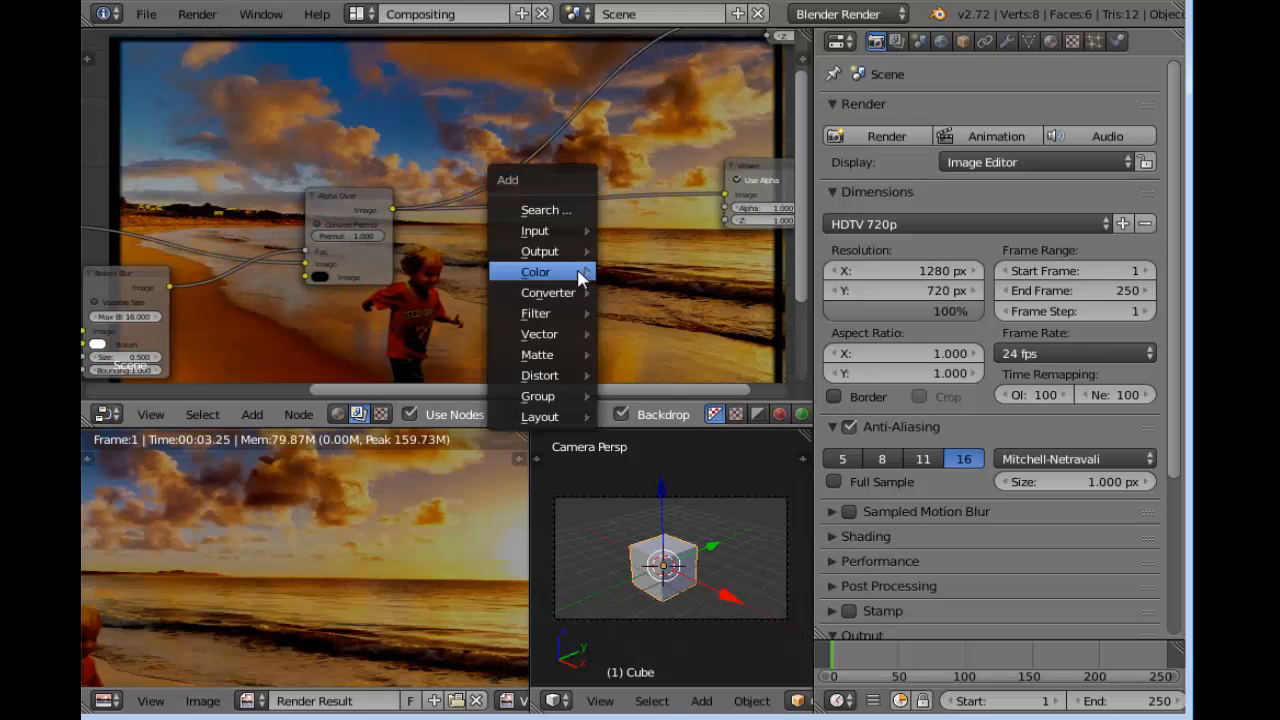
mouse_move(578, 272)
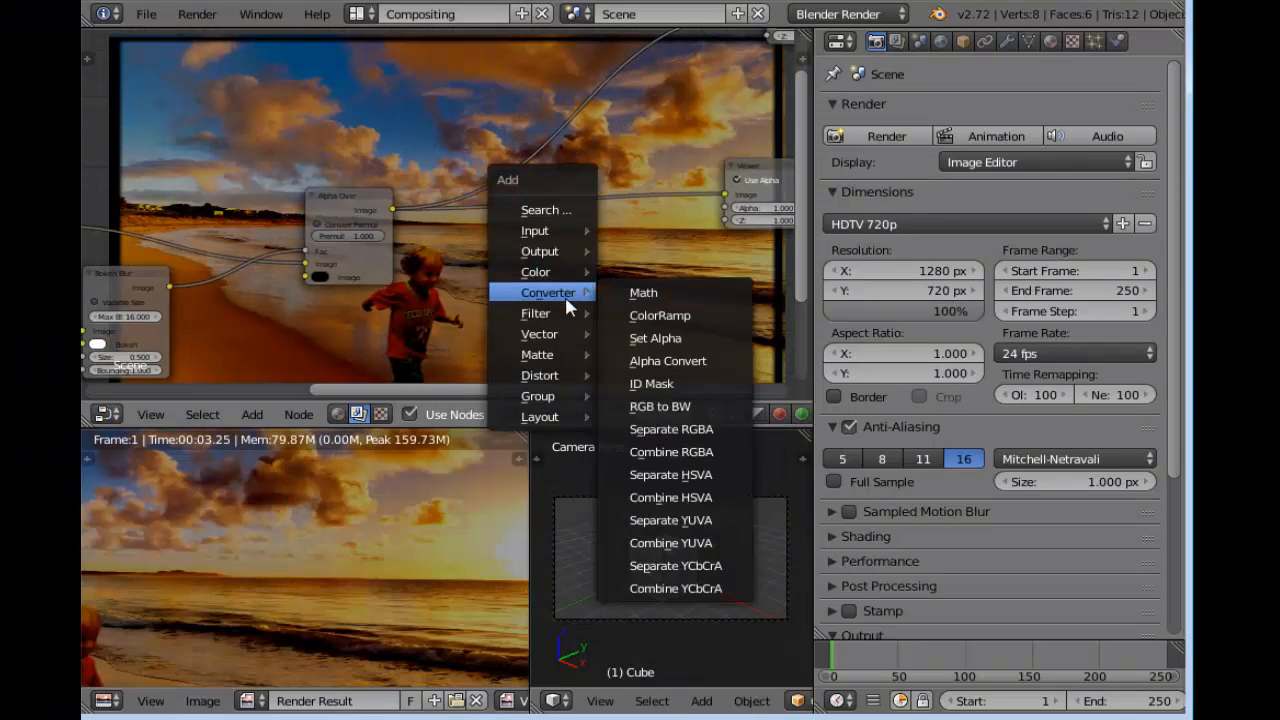
mouse_move(541, 319)
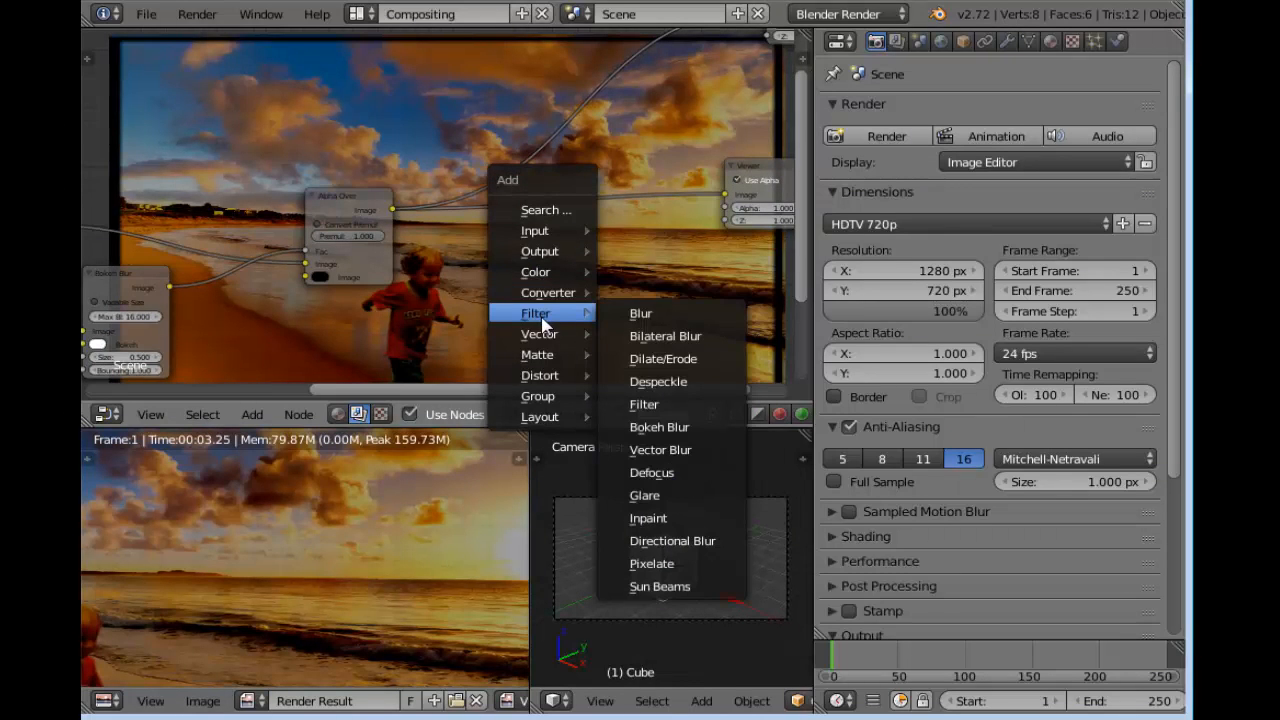
left_click(644, 495)
left_click(502, 253)
middle_click_drag(593, 283, 580, 211)
Set the Glare node's type to Fog Glow and its quality to High
scroll(580, 211, "up", 6)
left_click(580, 214)
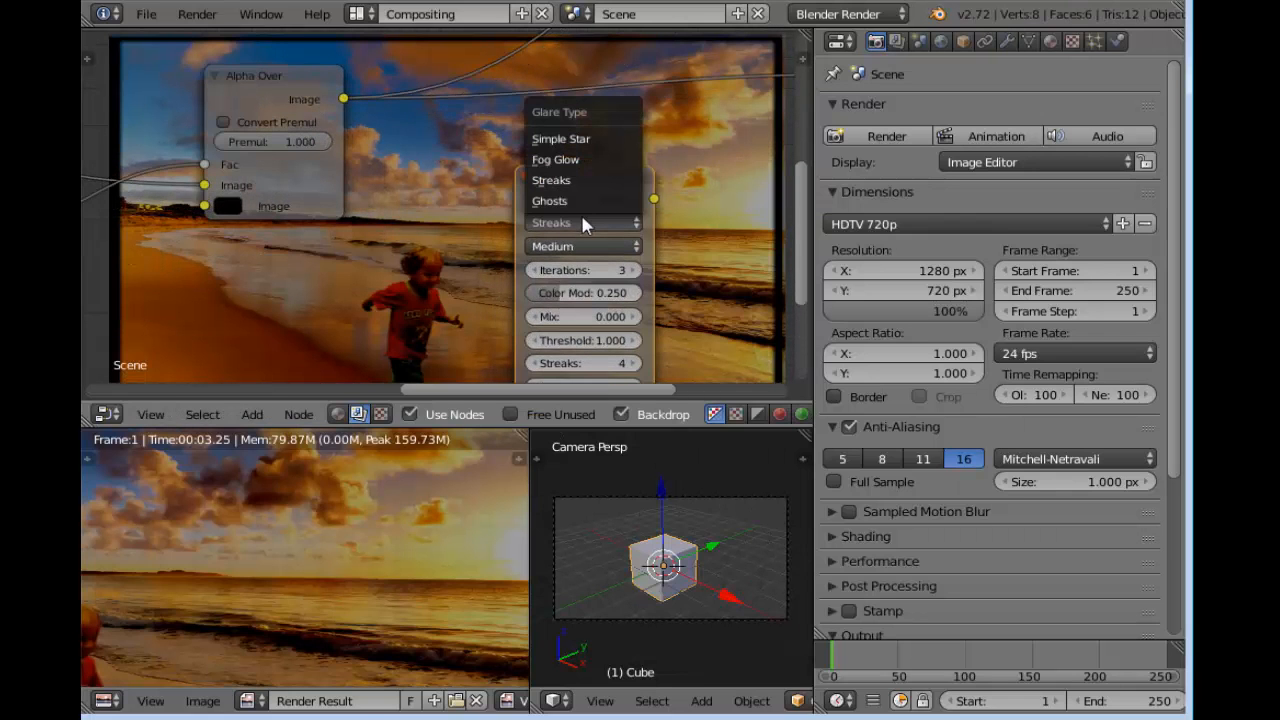
left_click(578, 159)
left_click_drag(563, 171, 570, 68)
middle_click_drag(665, 208, 513, 266)
scroll(513, 266, "up", 4)
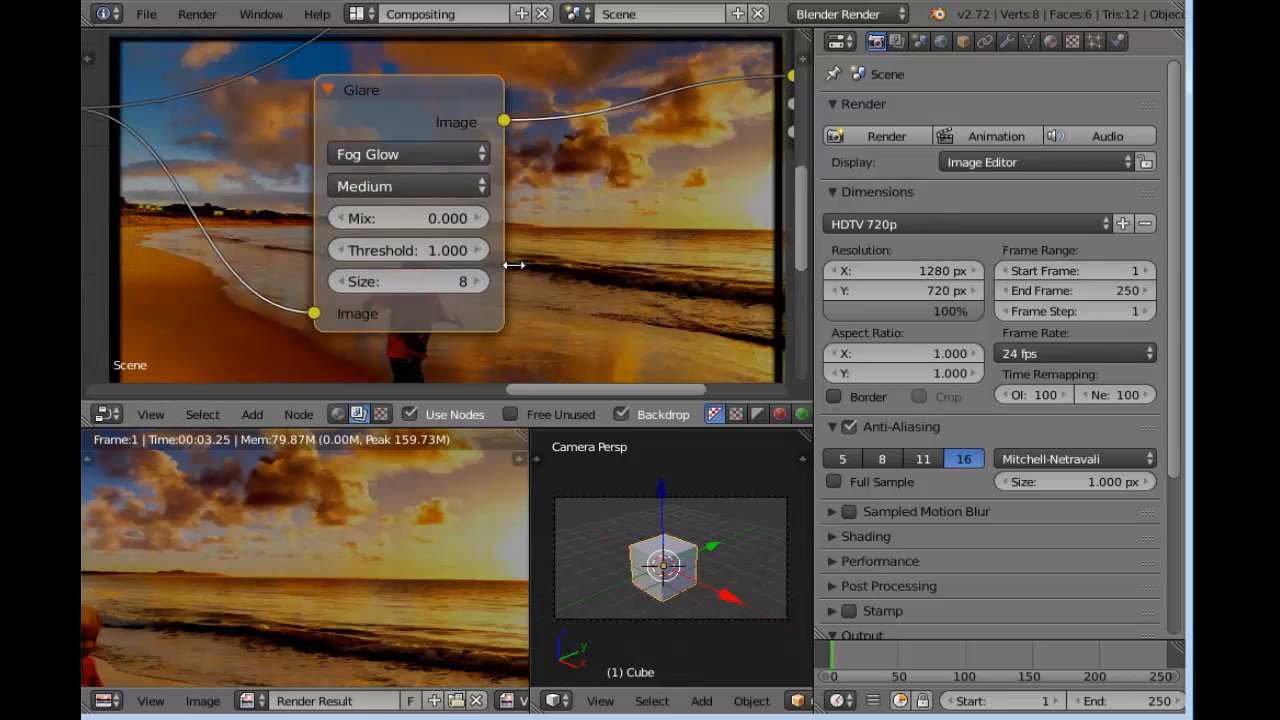
left_click(420, 186)
left_click(349, 154)
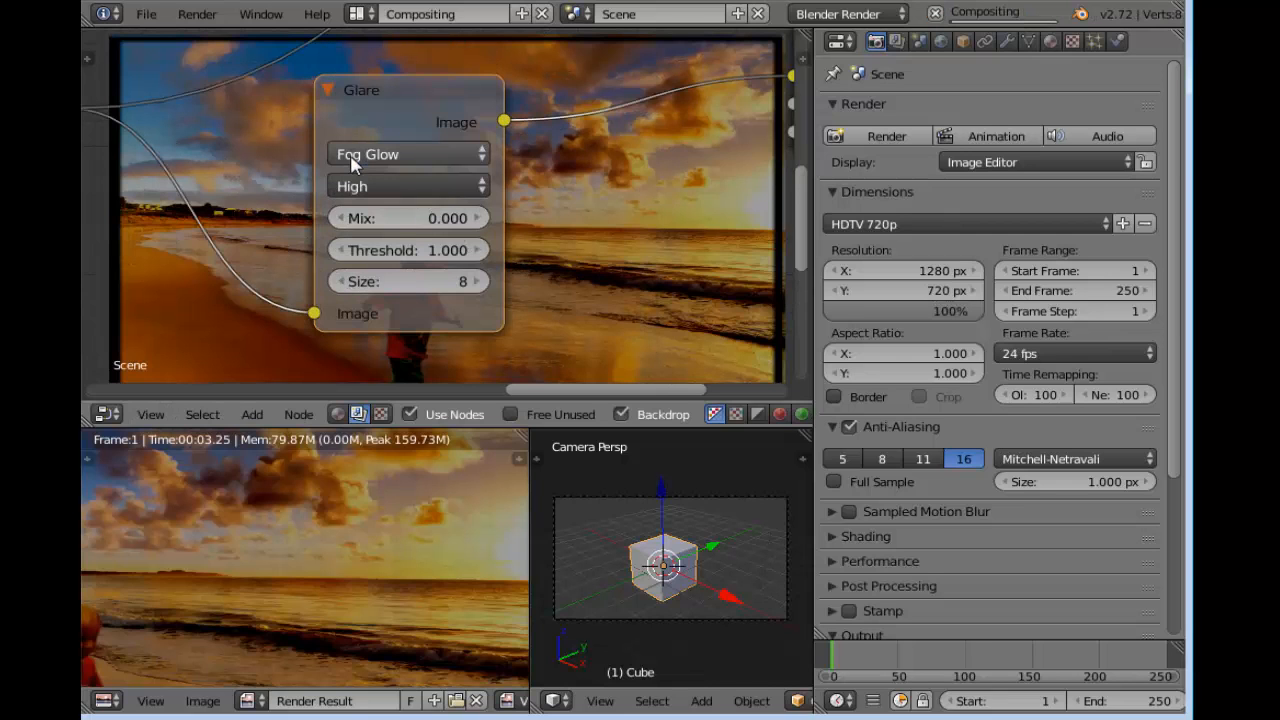
Set the Fog Glow Glare node's threshold to 0.1 and its size to 9
left_click(340, 251)
left_click(340, 251)
left_click(340, 251)
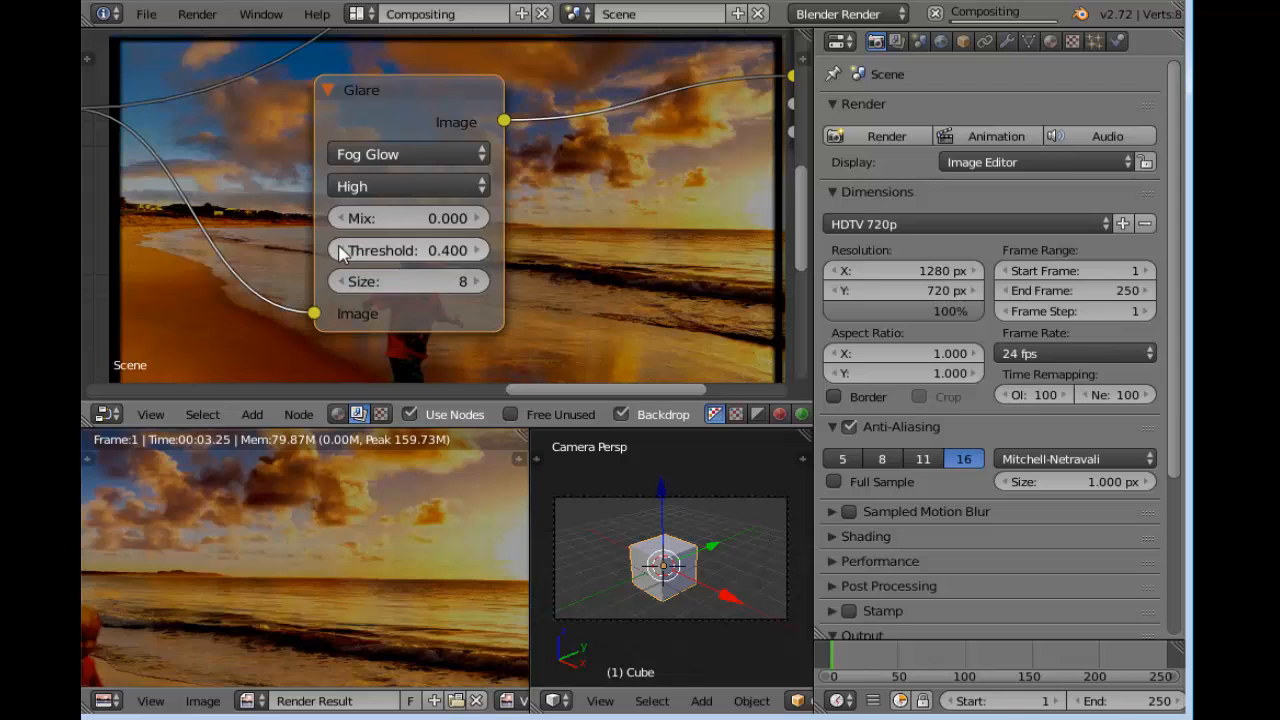
left_click(340, 251)
left_click(478, 283)
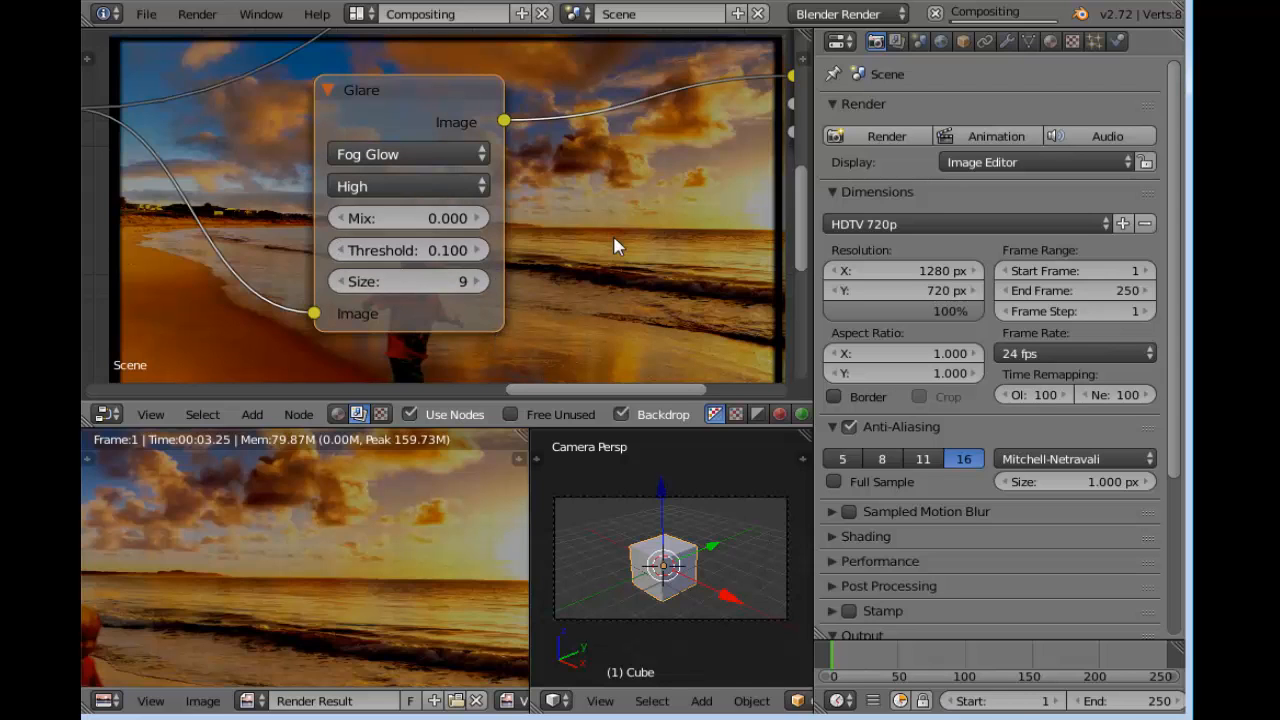
Move the Viewer node farther away from the Fog Glow Glare node to leave room between them
scroll(443, 262, "down", 2)
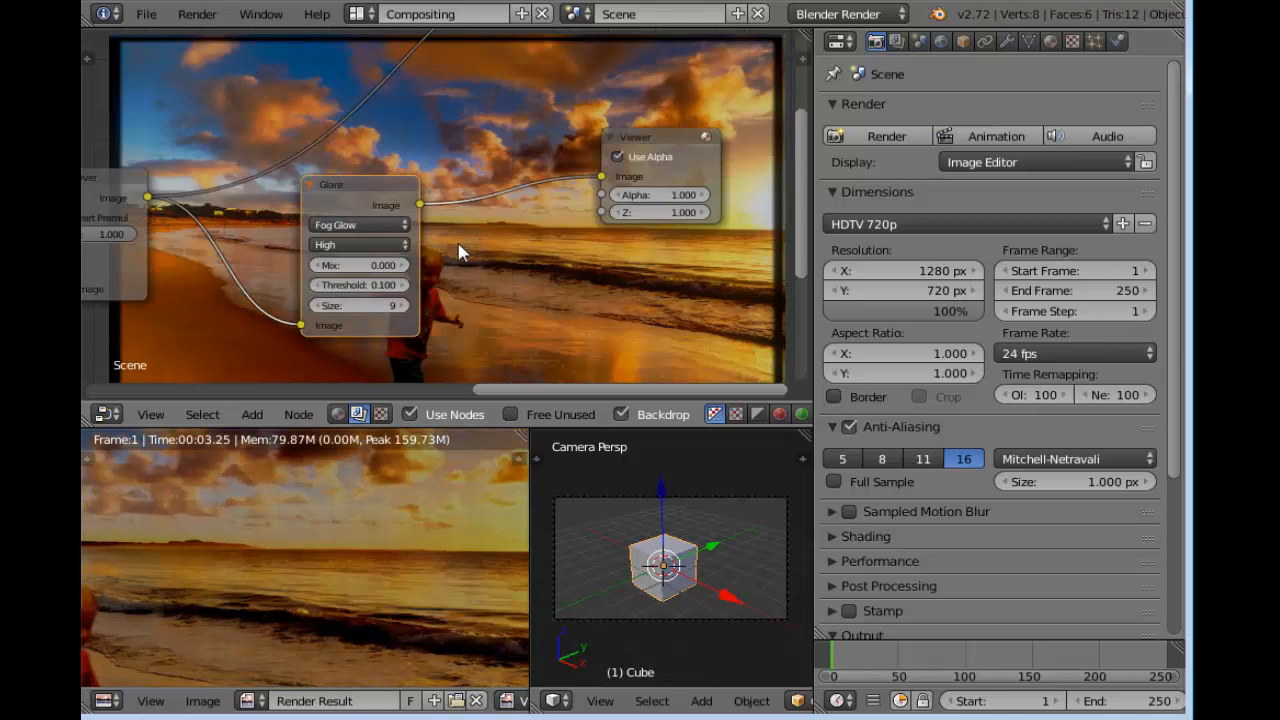
scroll(460, 252, "down", 2)
middle_click_drag(292, 322, 296, 328)
middle_click_drag(520, 294, 387, 320)
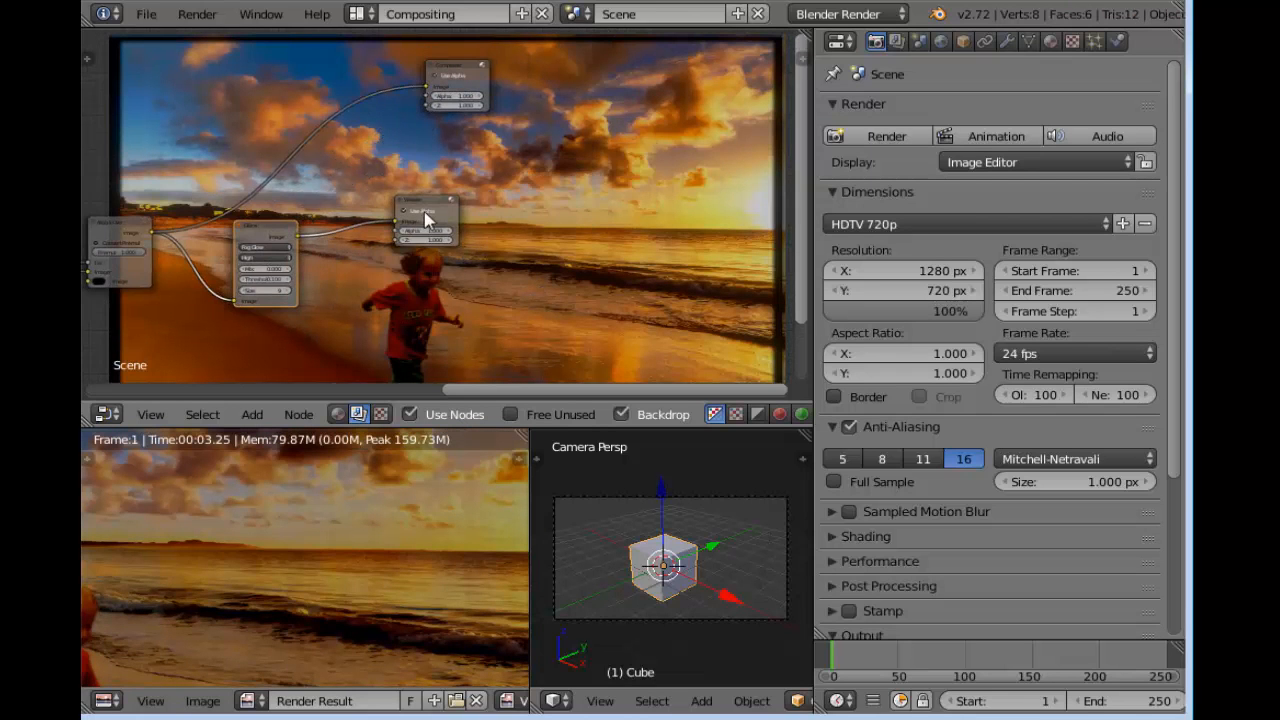
left_click(432, 209)
left_click_drag(438, 201, 627, 160)
Insert a second Glare node into the link between the Fog Glow Glare node and the Viewer node
scroll(400, 240, "up", 3)
middle_click_drag(335, 263, 397, 250)
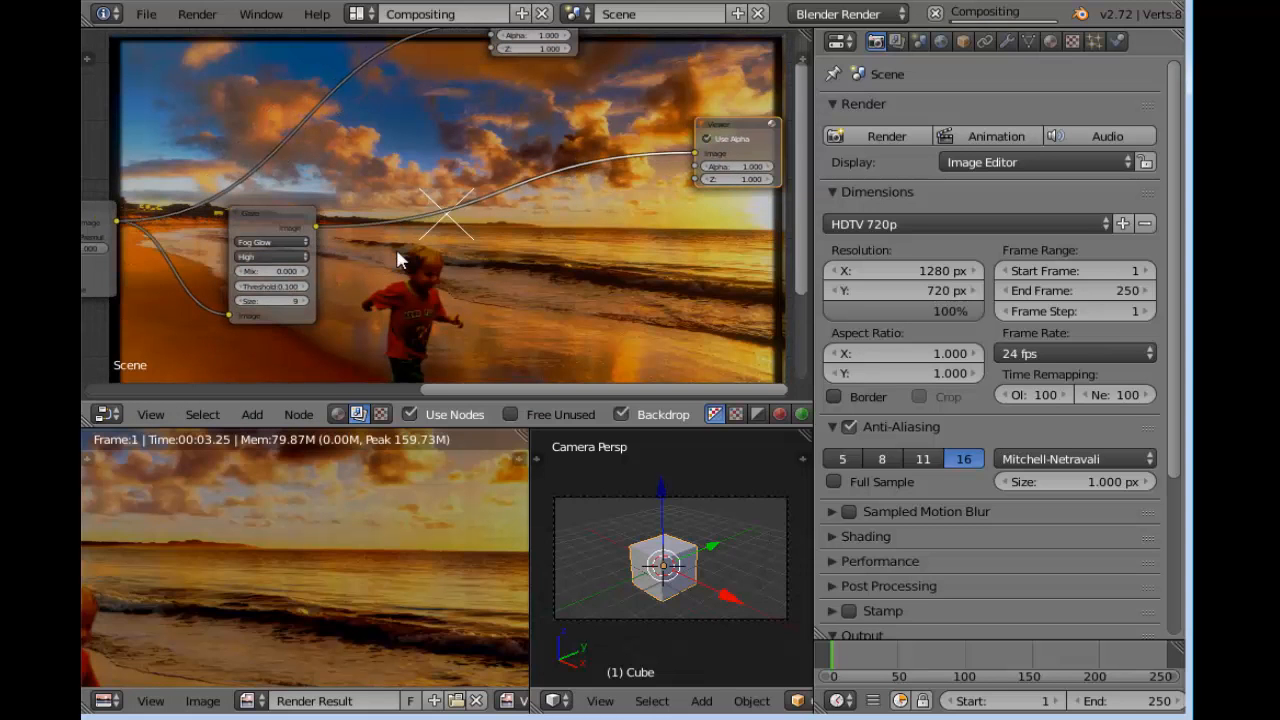
key("shift+a")
mouse_move(398, 259)
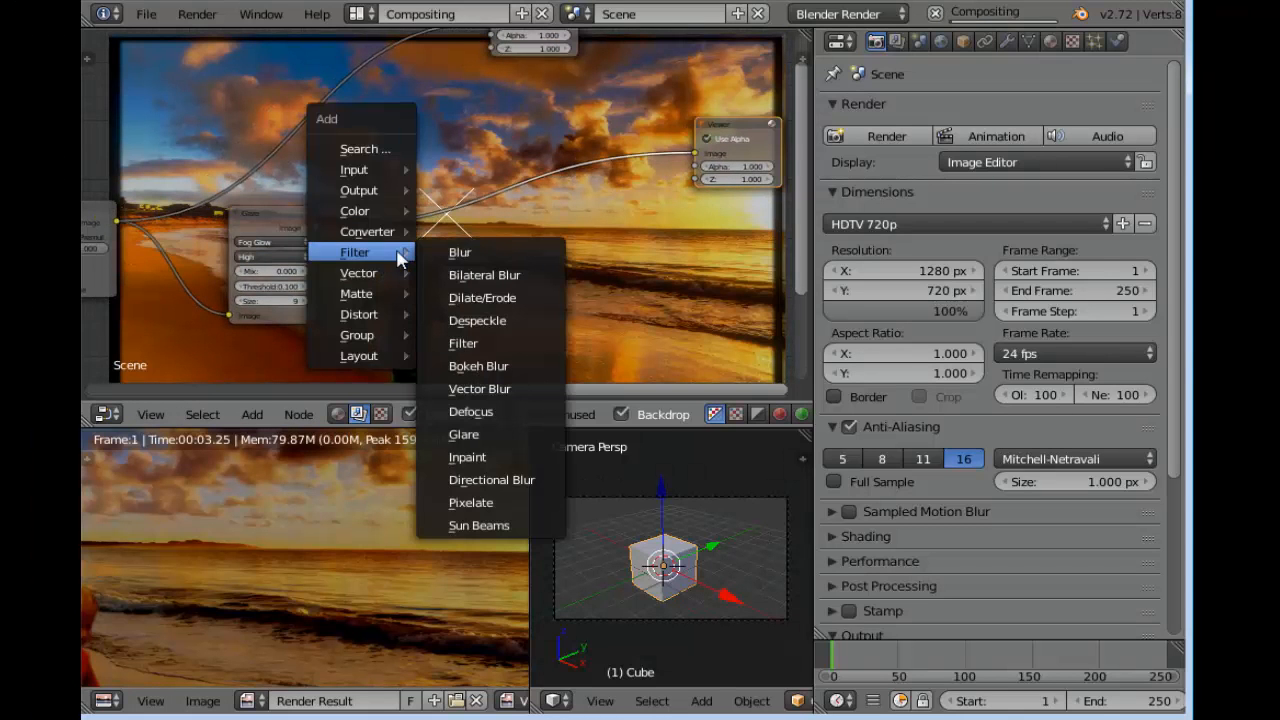
left_click(466, 434)
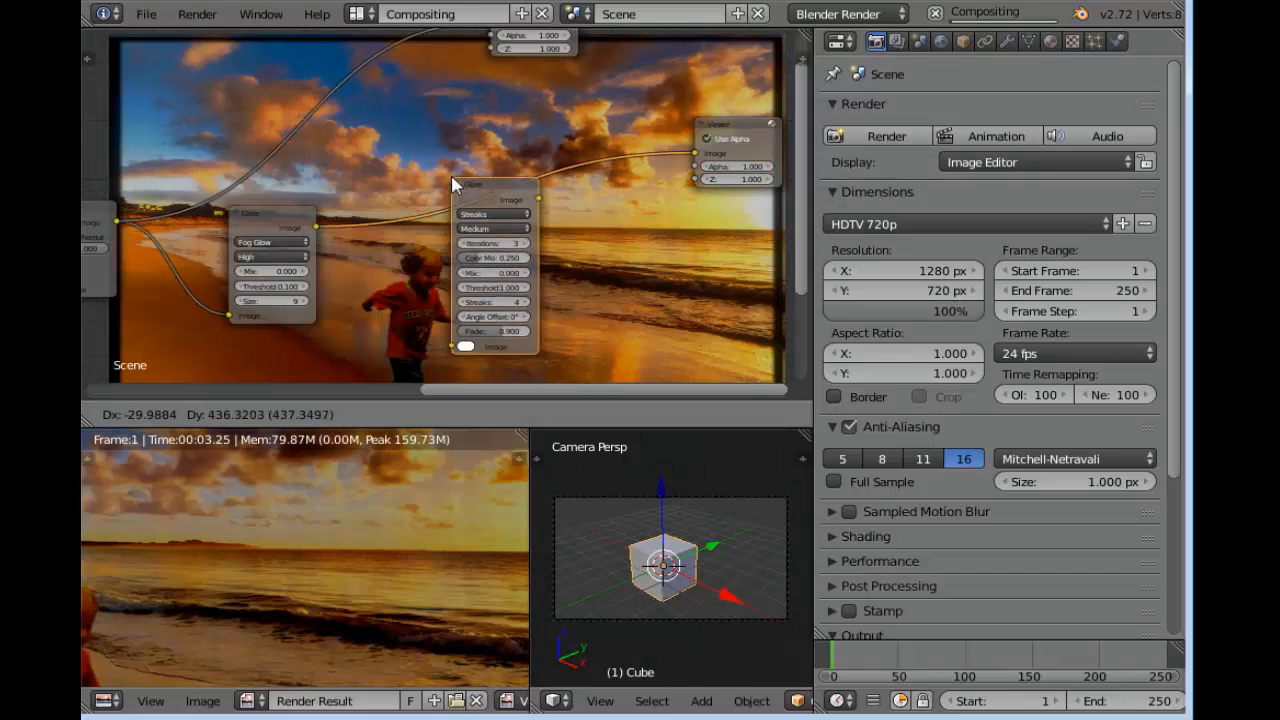
left_click(449, 174)
Set the quality of the second Glare node, the Streaks one, to High
scroll(627, 322, "up", 5)
middle_click_drag(644, 281, 554, 217)
scroll(465, 208, "up", 4)
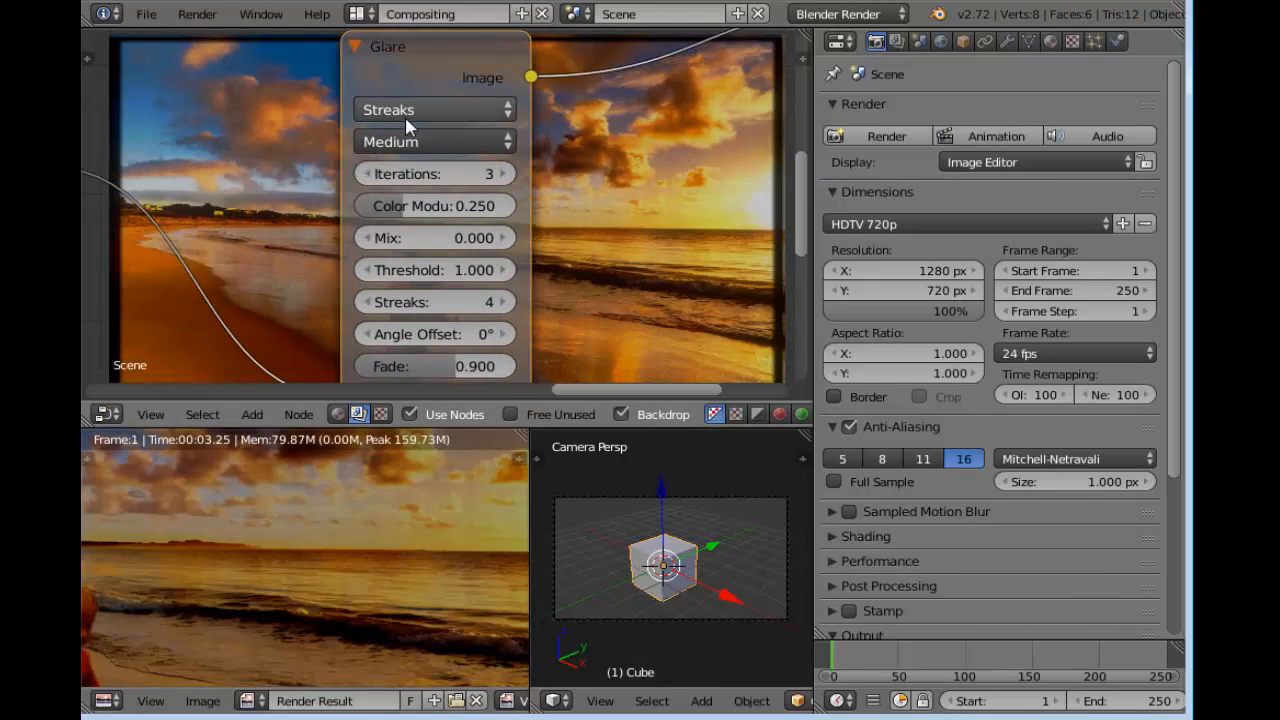
left_click(430, 140)
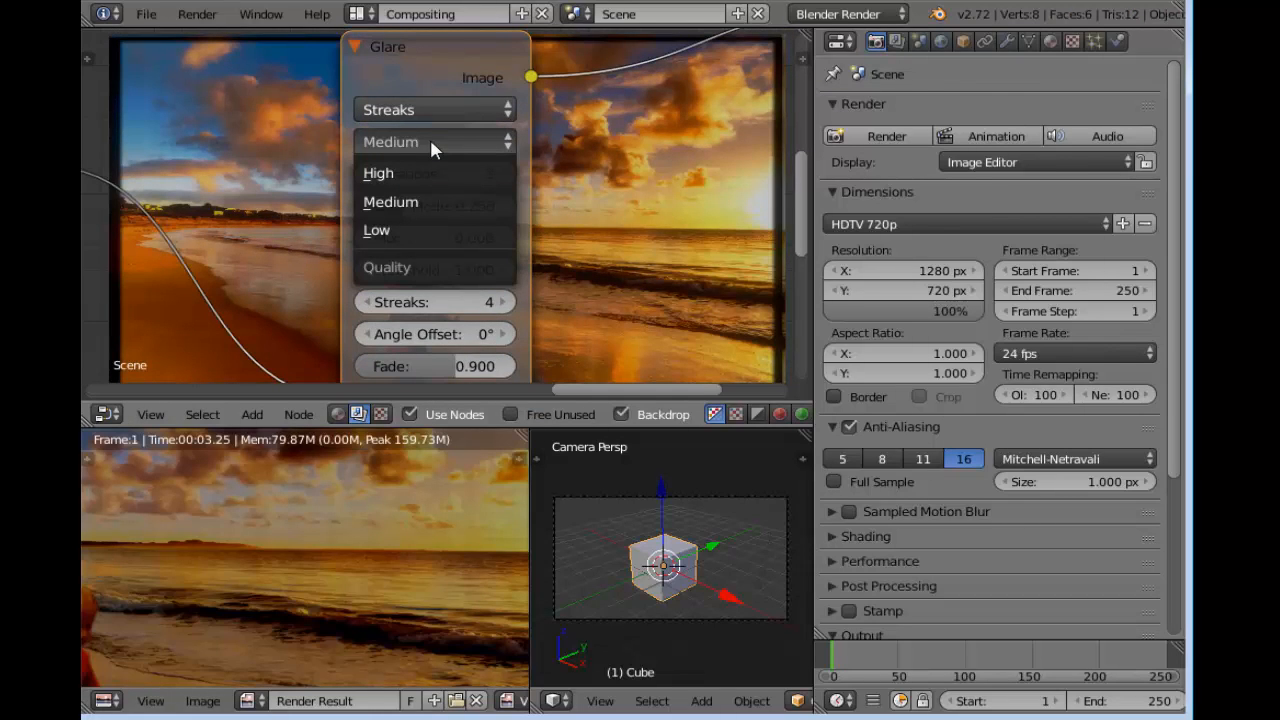
left_click(446, 174)
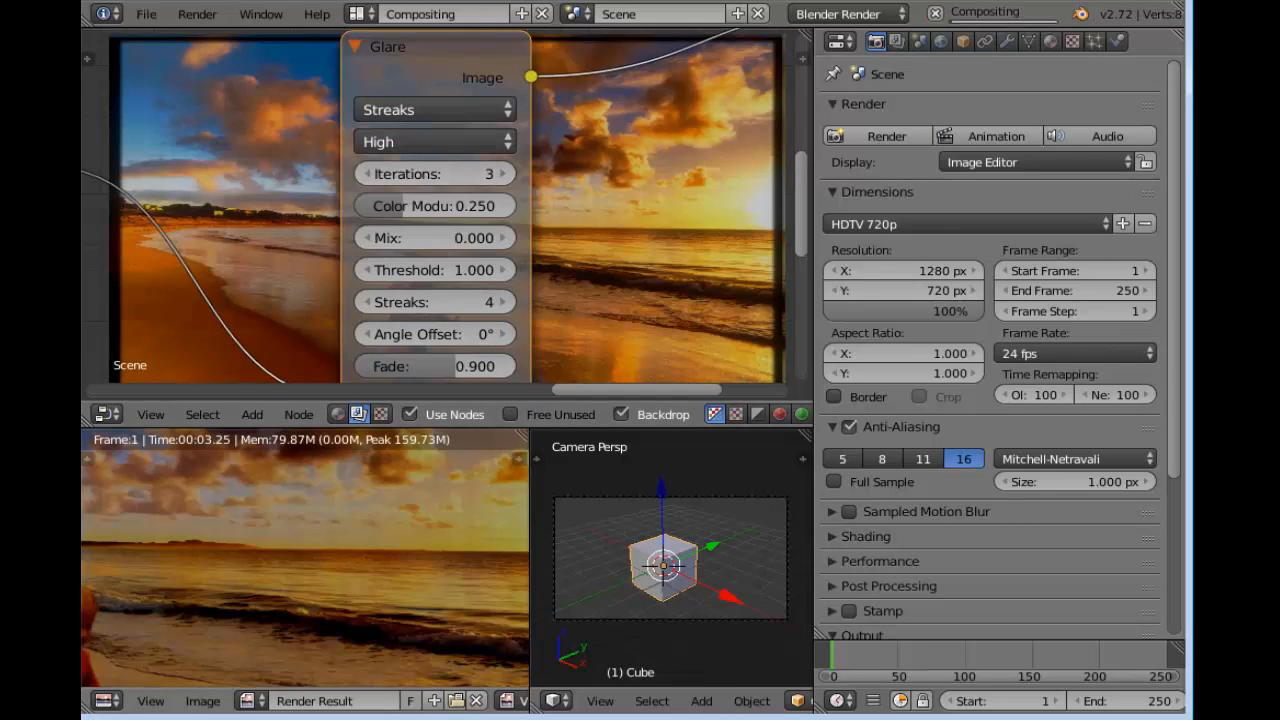
mouse_move(548, 205)
middle_mouse_down()
mouse_move(531, 186)
mouse_move(560, 163)
middle_mouse_up()
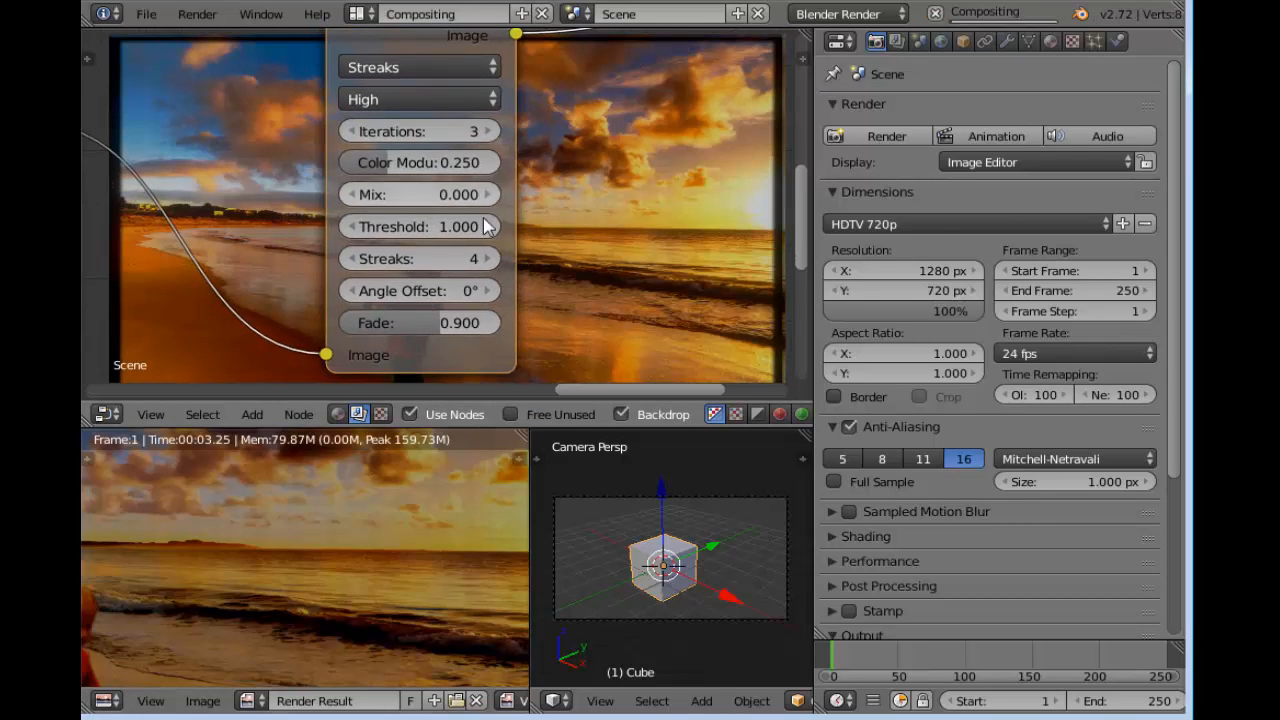
Set the Streaks Glare node's threshold to 0.2 and its number of streaks to 16
left_click(349, 231)
left_click(350, 228)
left_click(350, 228)
left_click(350, 227)
left_click(350, 227)
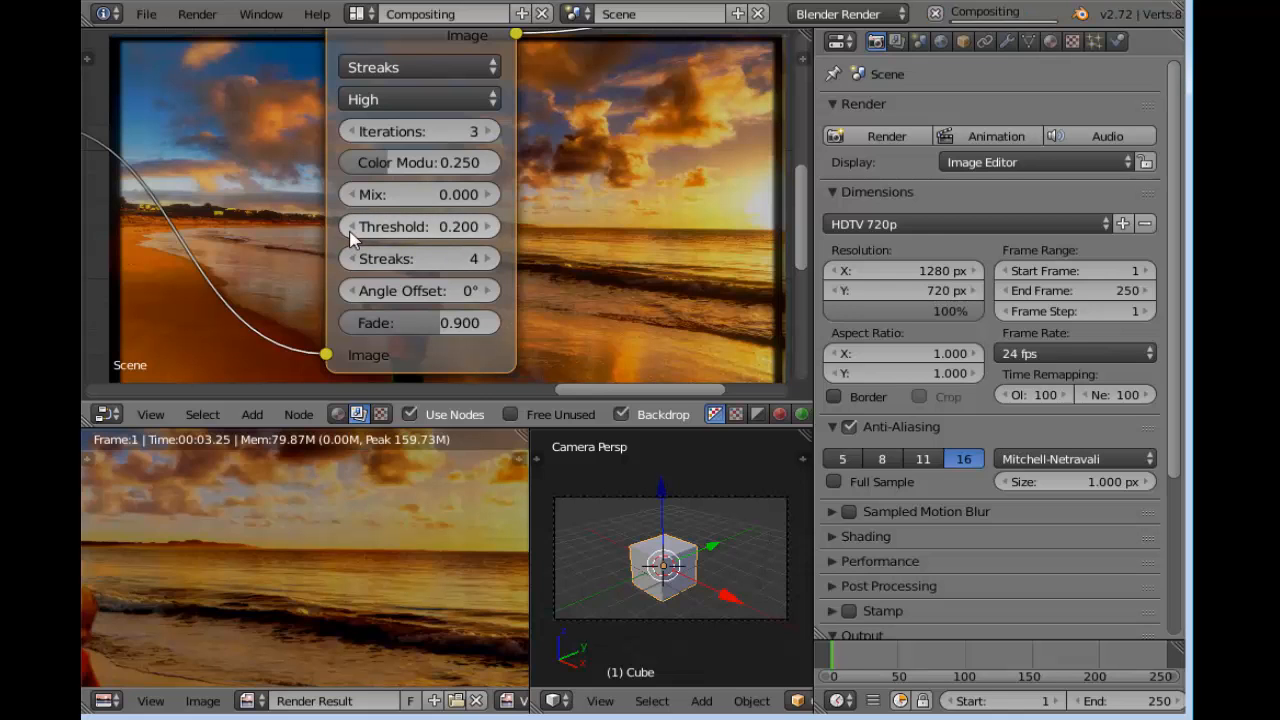
left_click(491, 259)
left_click(491, 259)
left_click(491, 259)
left_click(491, 259)
left_click(491, 259)
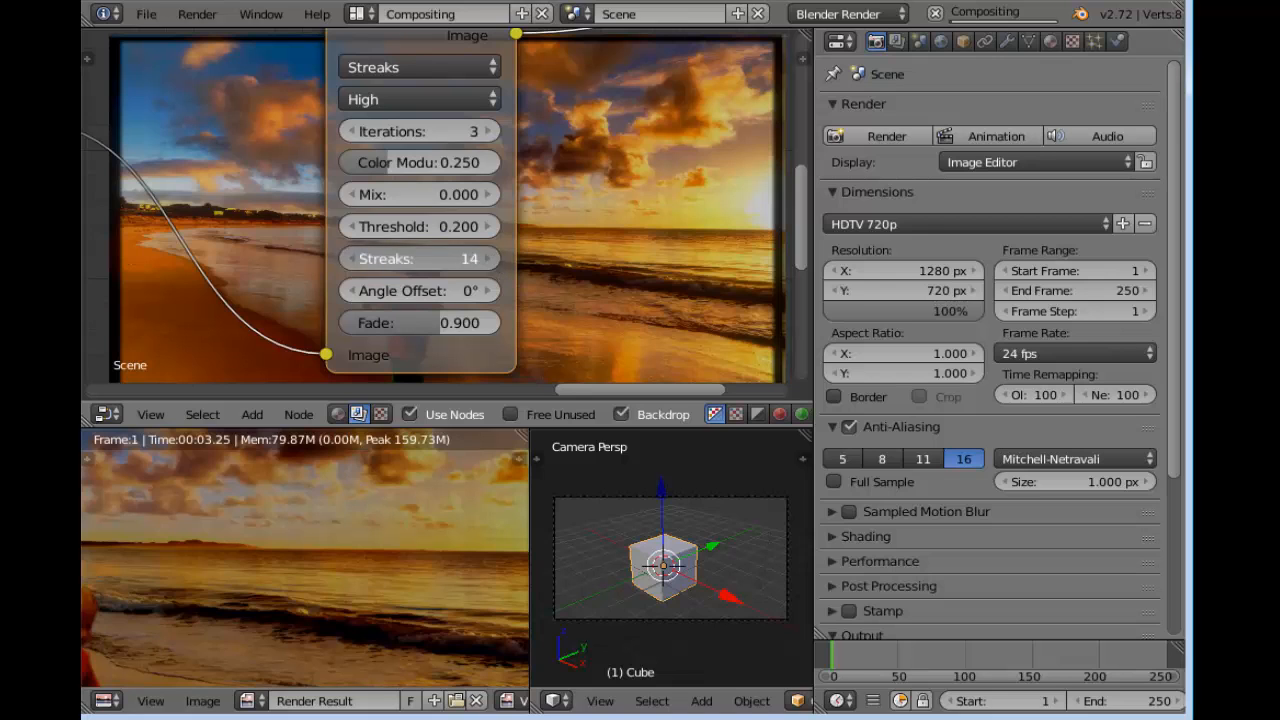
left_click(491, 259)
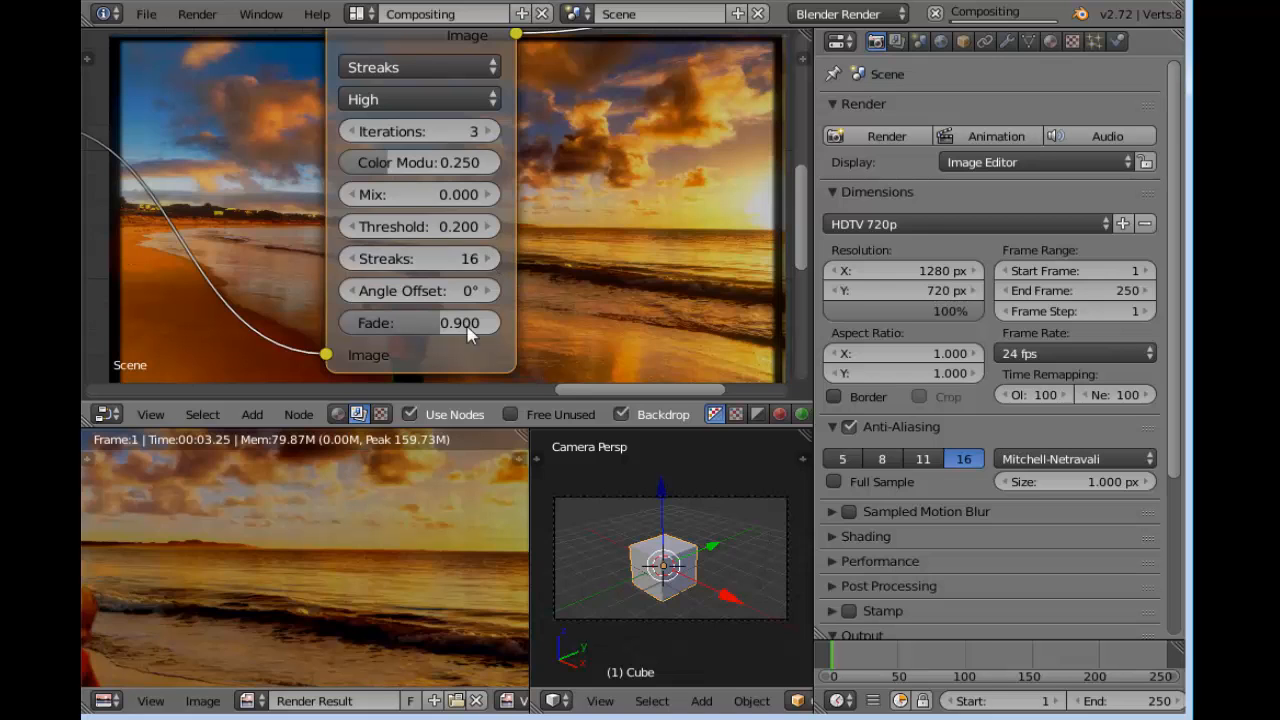
Set the Streaks Glare node's color modulation to 1.000, iterations to 5 and fade to about 0.971
left_click_drag(390, 165, 584, 172)
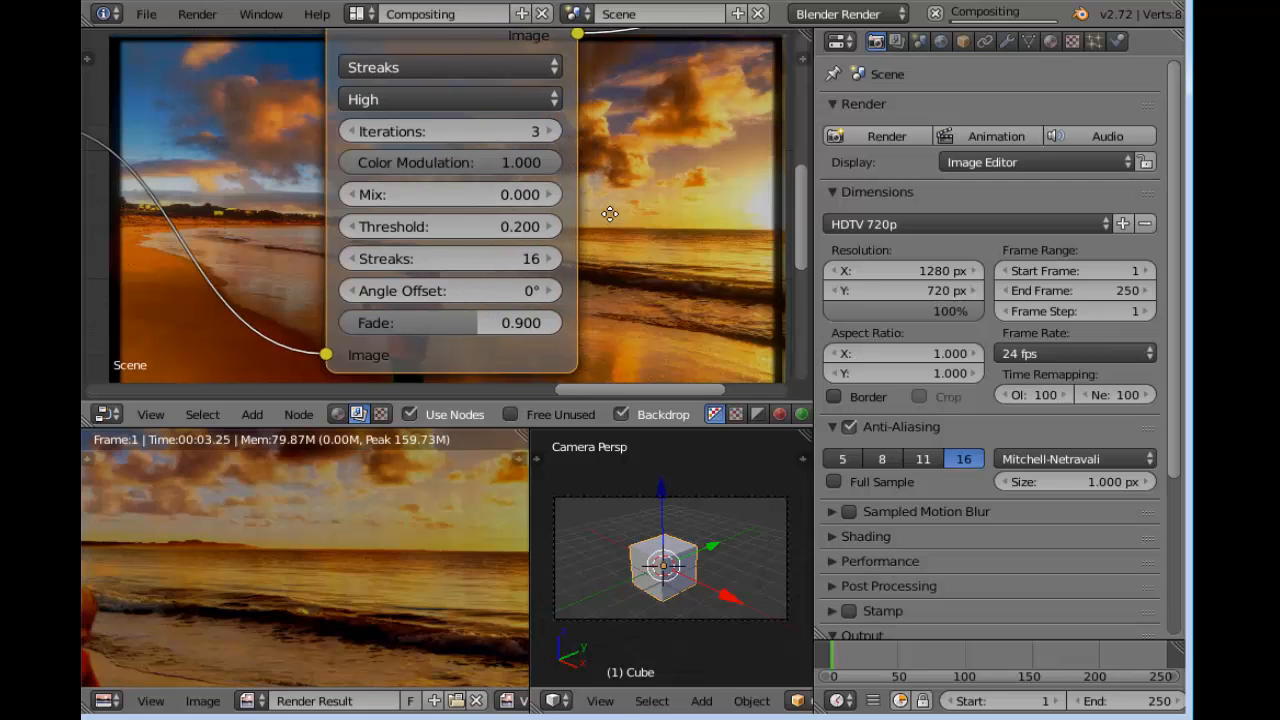
key("g")
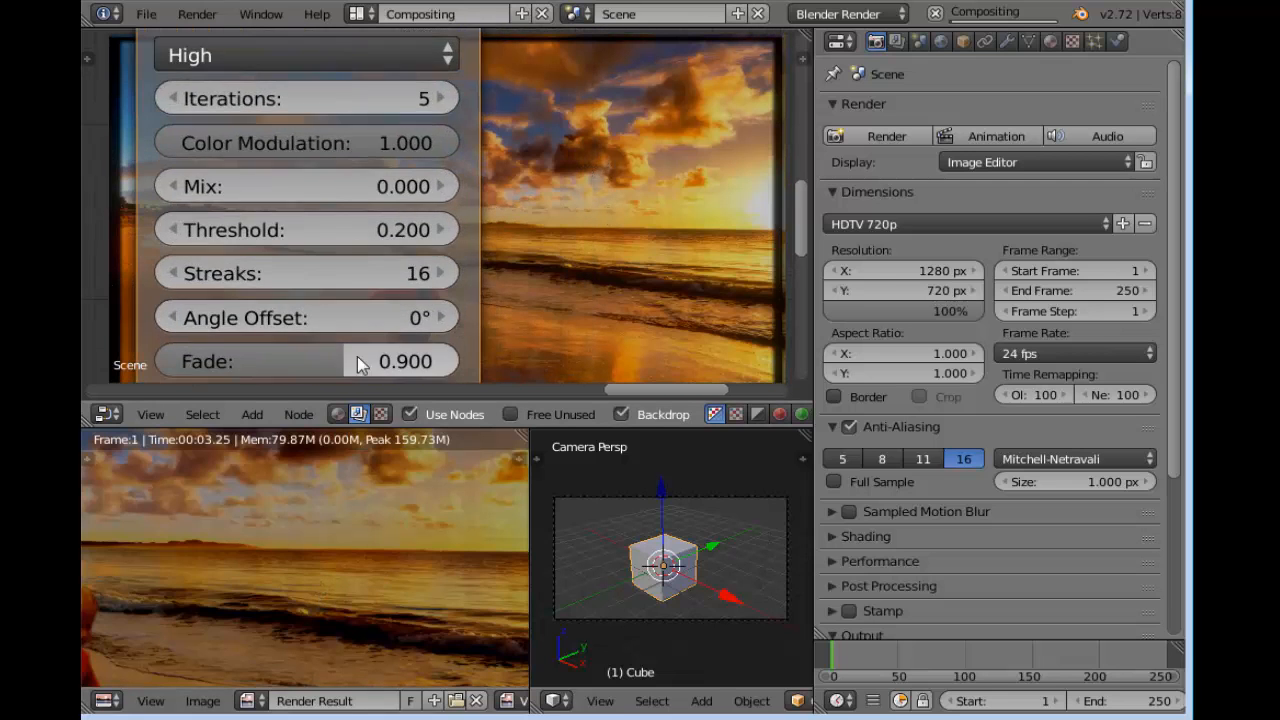
middle_click_drag(547, 309, 540, 241)
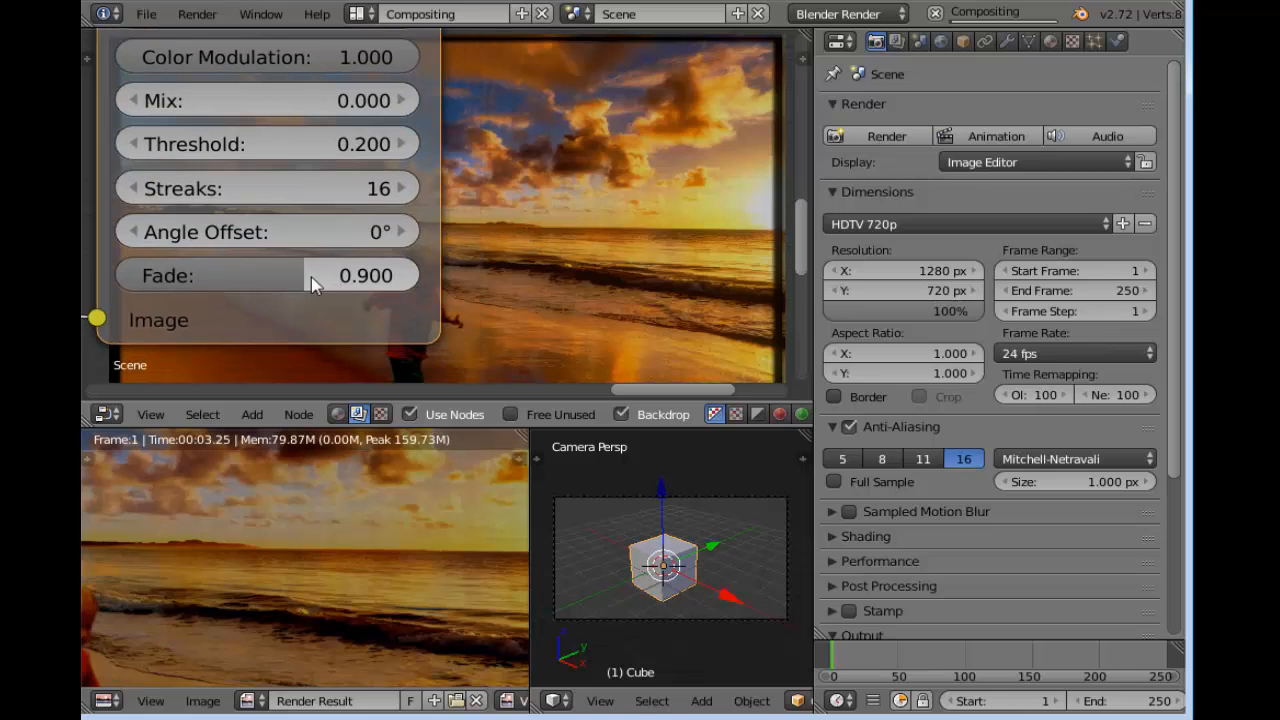
left_click_drag(304, 278, 341, 278)
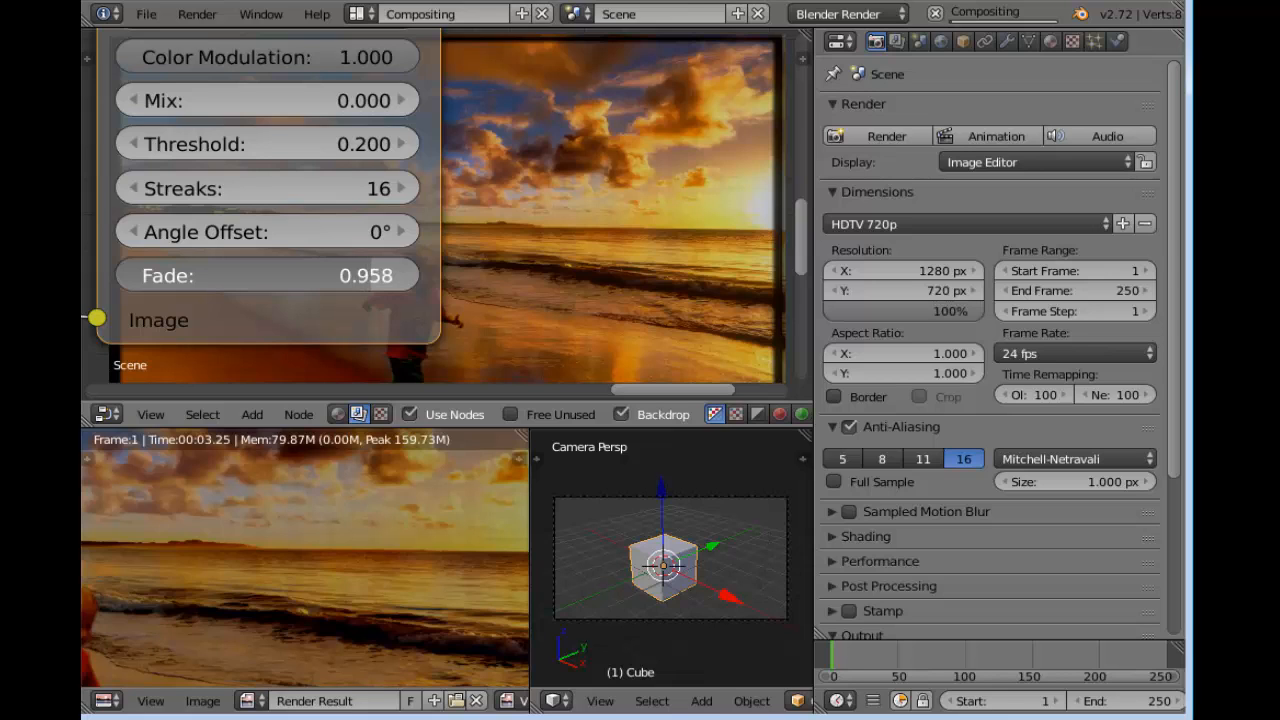
mouse_move(365, 278)
left_mouse_down()
mouse_move(380, 278)
mouse_move(368, 278)
left_mouse_up()
scroll(596, 179, "down", 5)
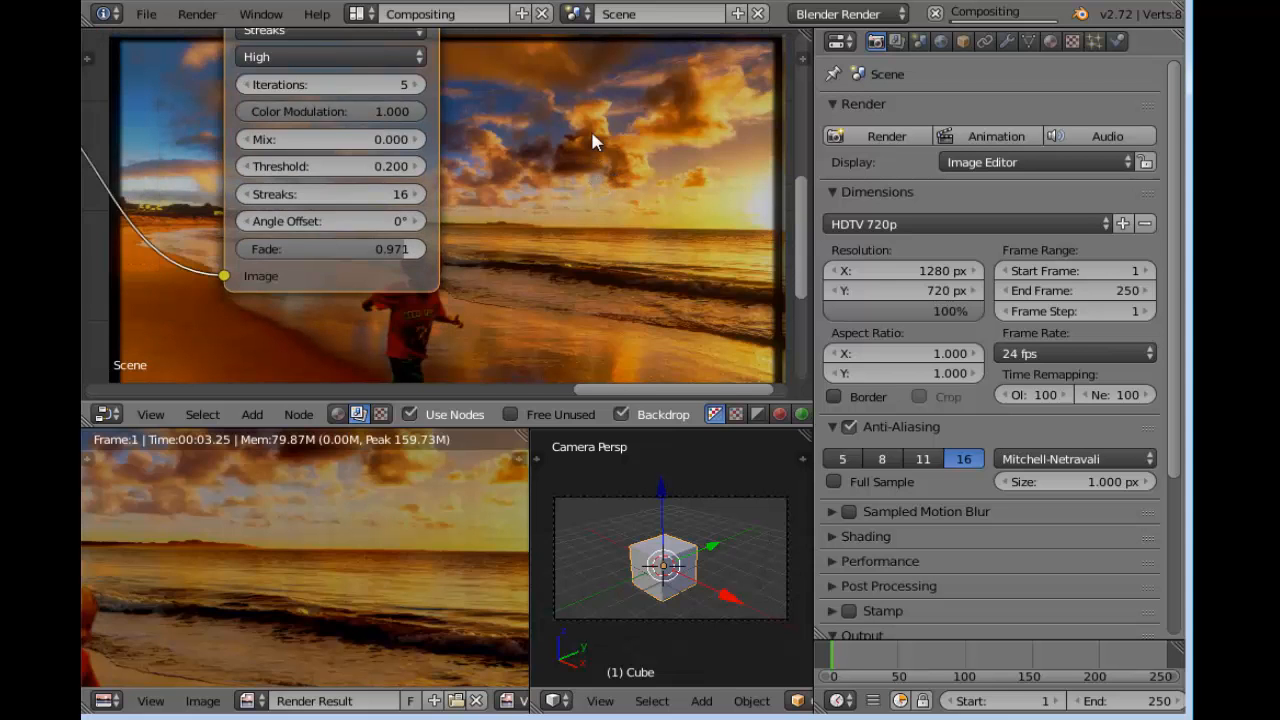
Examine the updated render result up close, checking the boy, the horizon and the wet sand
scroll(378, 545, "down", 4)
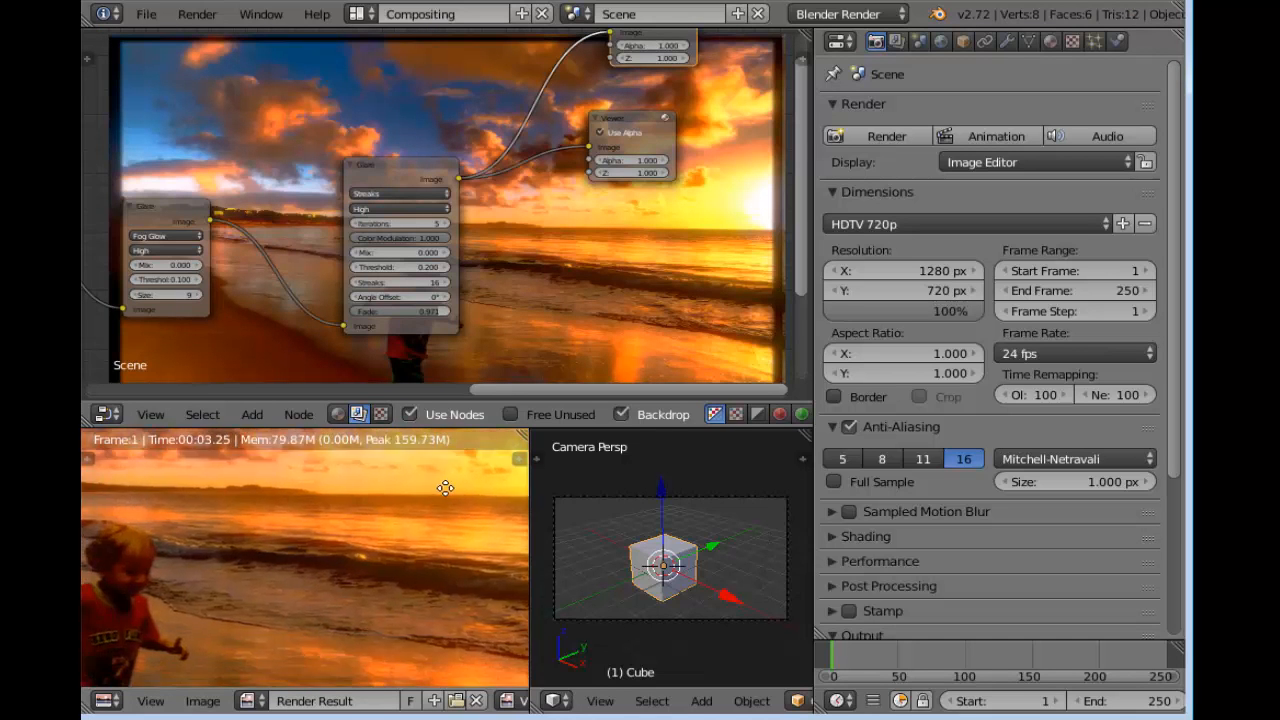
scroll(388, 518, "up", 4)
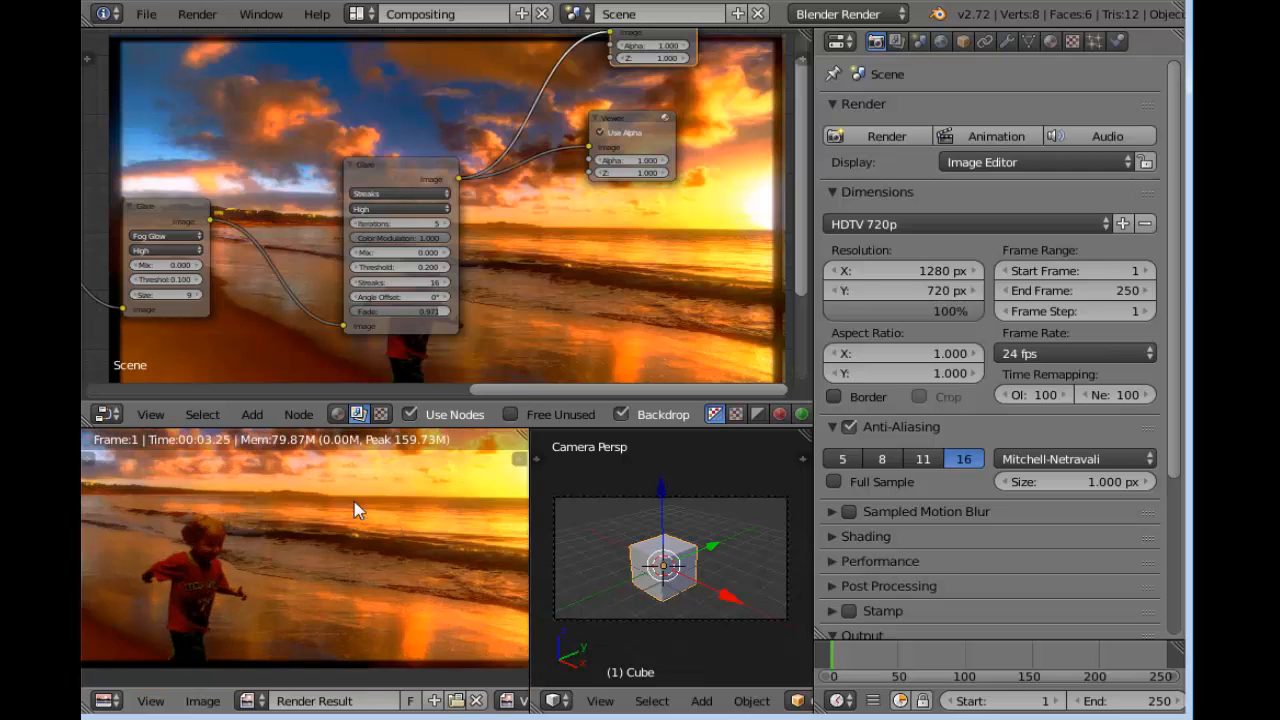
middle_click_drag(366, 508, 403, 587)
scroll(381, 543, "up", 4)
middle_click_drag(380, 541, 218, 505)
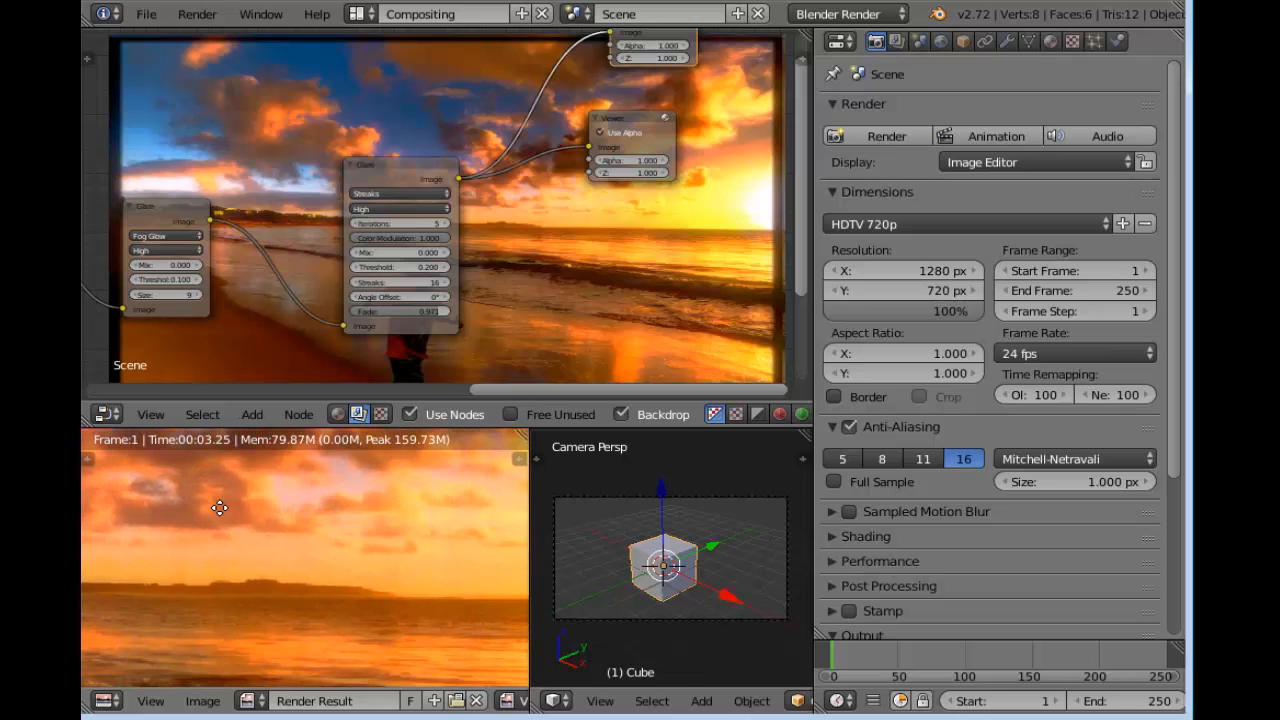
scroll(234, 514, "up", 2)
scroll(298, 527, "down", 1)
middle_click_drag(341, 580, 197, 563)
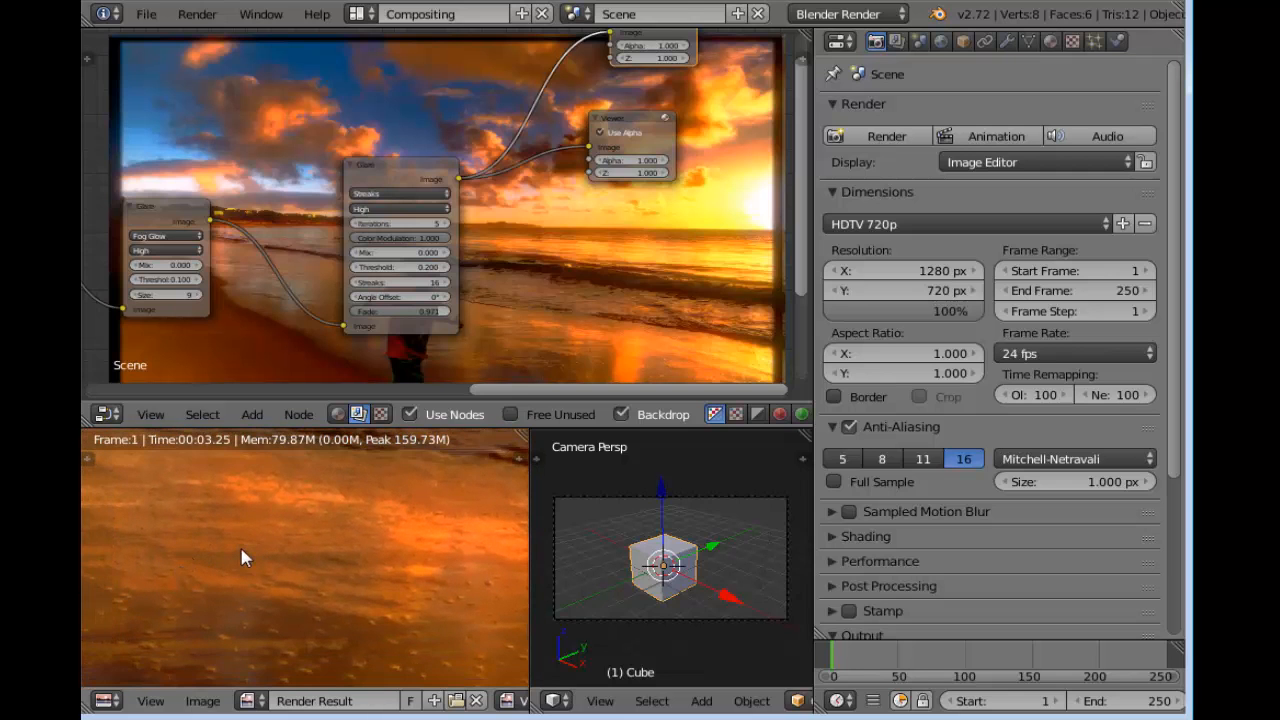
Place the Fog Glow Glare node and the Streaks Glare node close together
scroll(454, 189, "up", 4)
middle_click_drag(281, 131, 520, 118)
left_click_drag(616, 139, 481, 165)
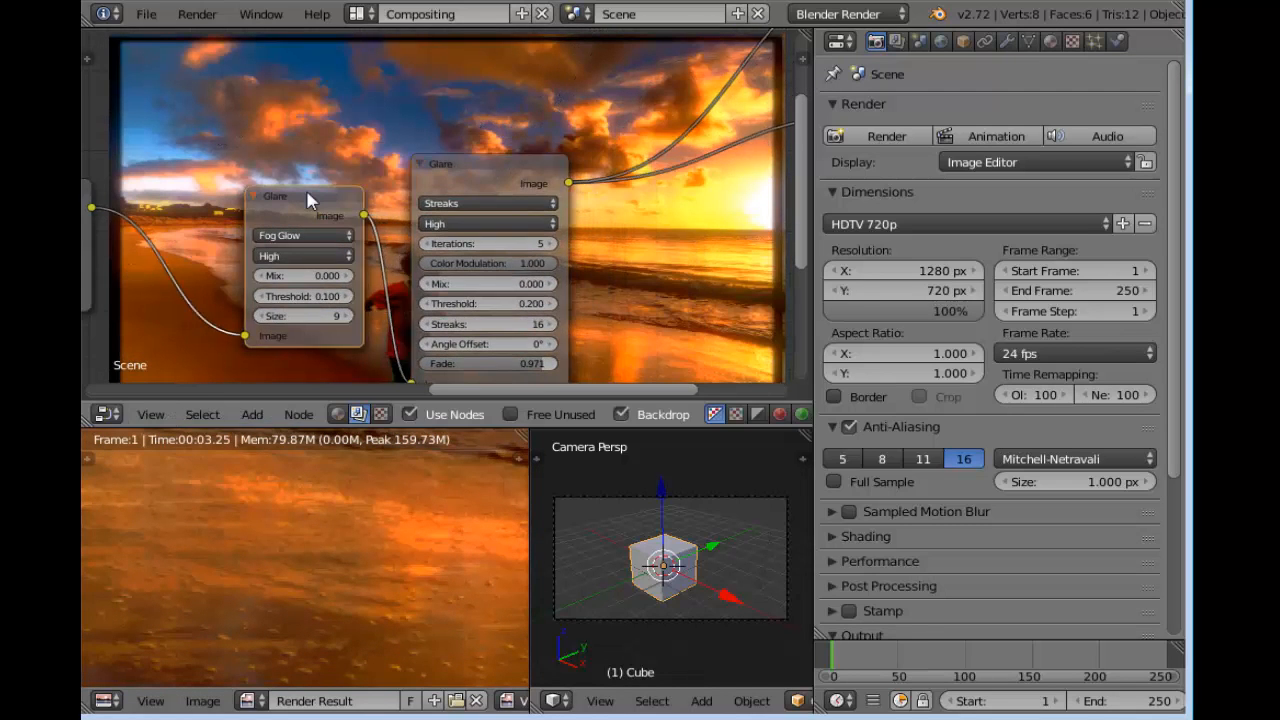
left_click_drag(307, 199, 331, 163)
middle_click_drag(652, 297, 592, 139)
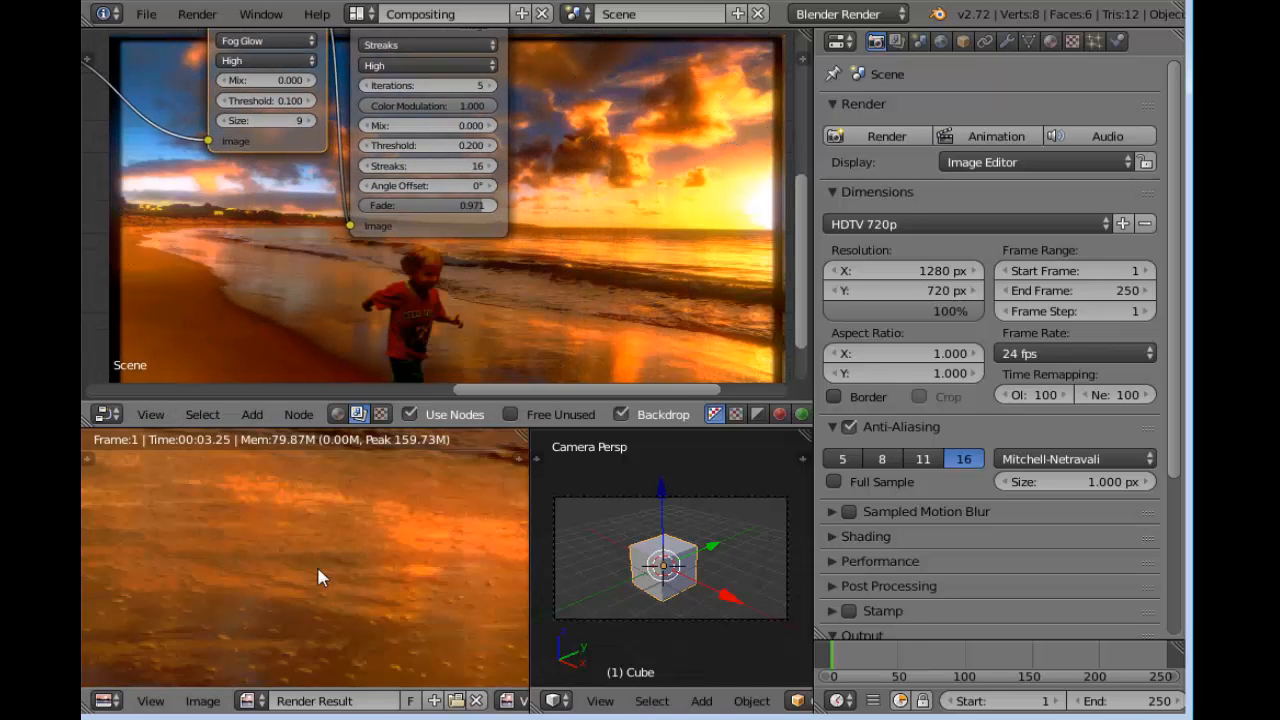
Examine the glare effect in the render result on the clouds, the lit buildings and the shoreline
middle_click_drag(338, 557, 415, 645)
middle_click_drag(248, 491, 403, 637)
middle_click_drag(309, 500, 448, 420)
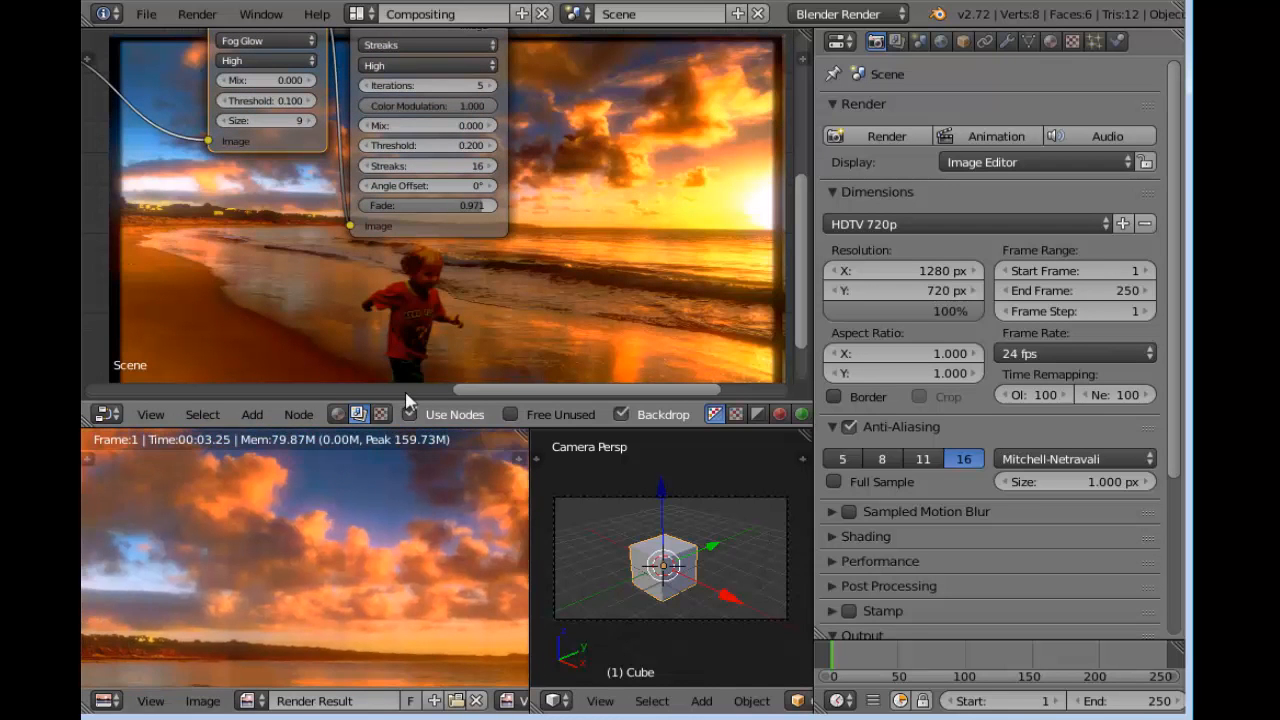
middle_click_drag(210, 607, 133, 535)
scroll(134, 539, "up", 4)
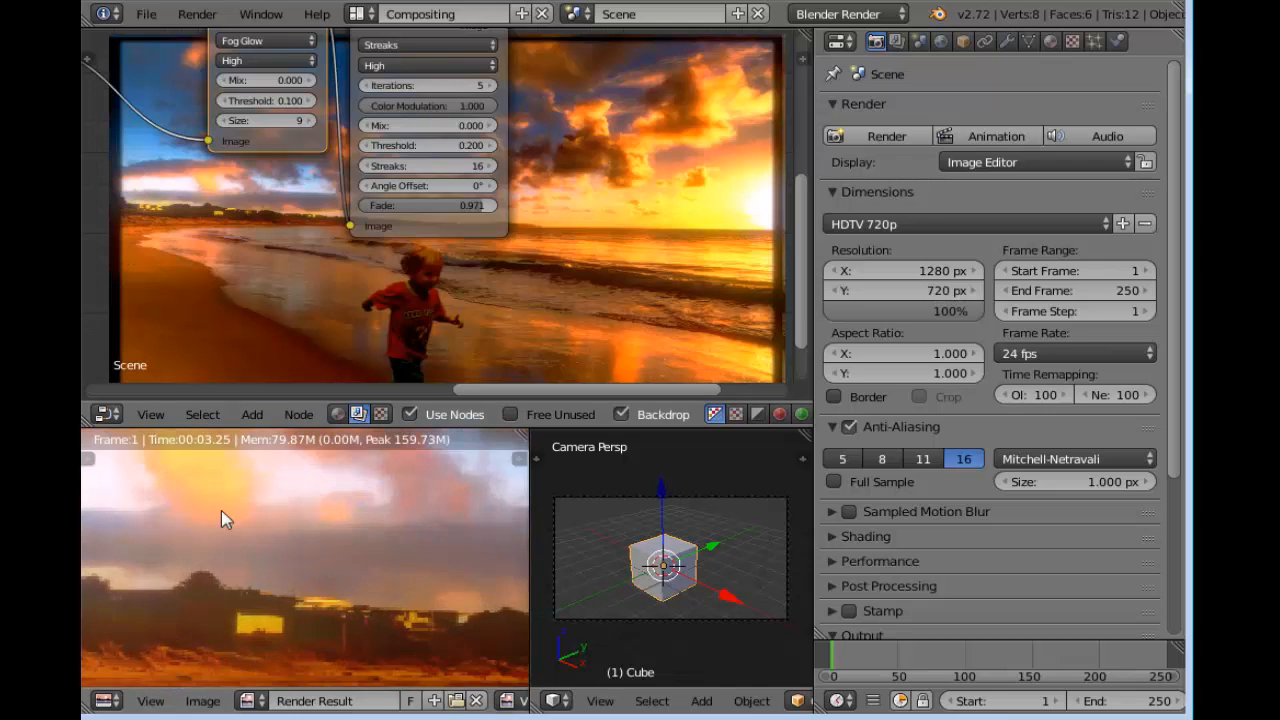
middle_click_drag(205, 514, 460, 565)
scroll(338, 557, "down", 3)
middle_click_drag(331, 567, 357, 602)
scroll(323, 536, "up", 3)
middle_click_drag(322, 534, 238, 474)
middle_click_drag(266, 590, 268, 432)
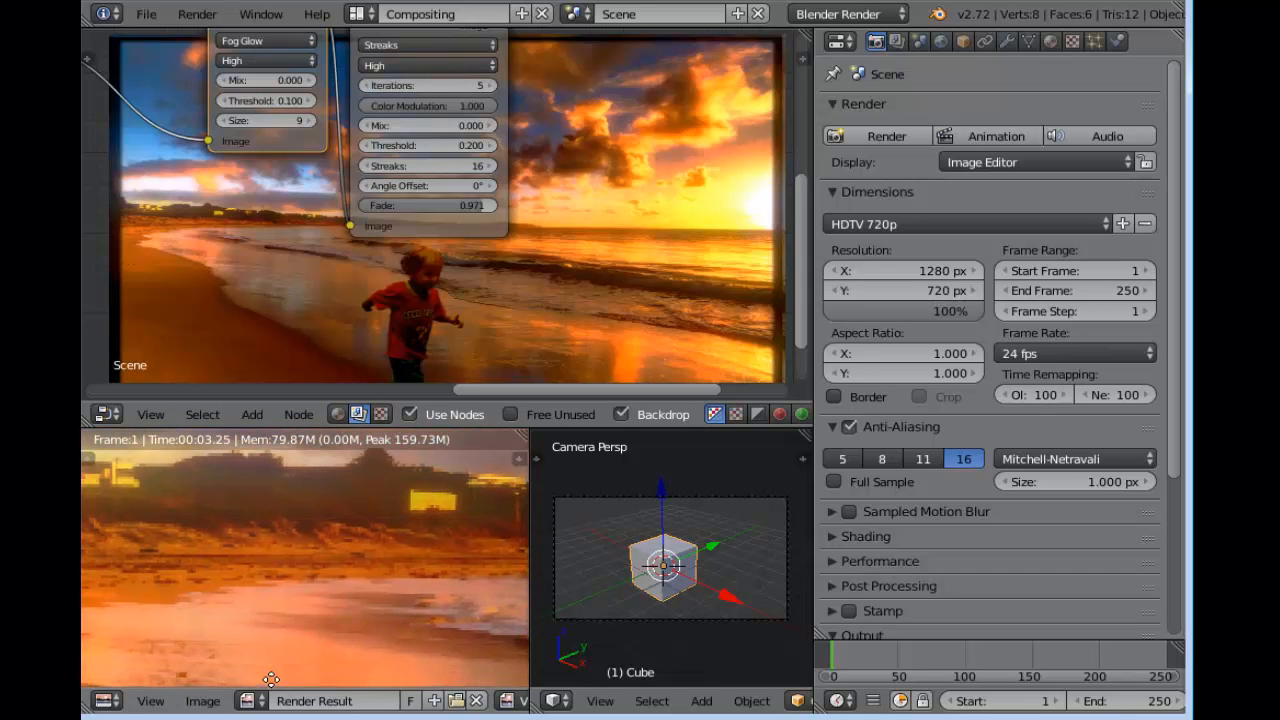
middle_click_drag(328, 633, 640, 606)
Review the halftone Image node and the Glare settings against the clouds and the whole picture in the render result
mouse_move(266, 112)
middle_mouse_down()
mouse_move(183, 286)
mouse_move(193, 306)
mouse_move(809, 109)
mouse_move(753, 149)
middle_mouse_up()
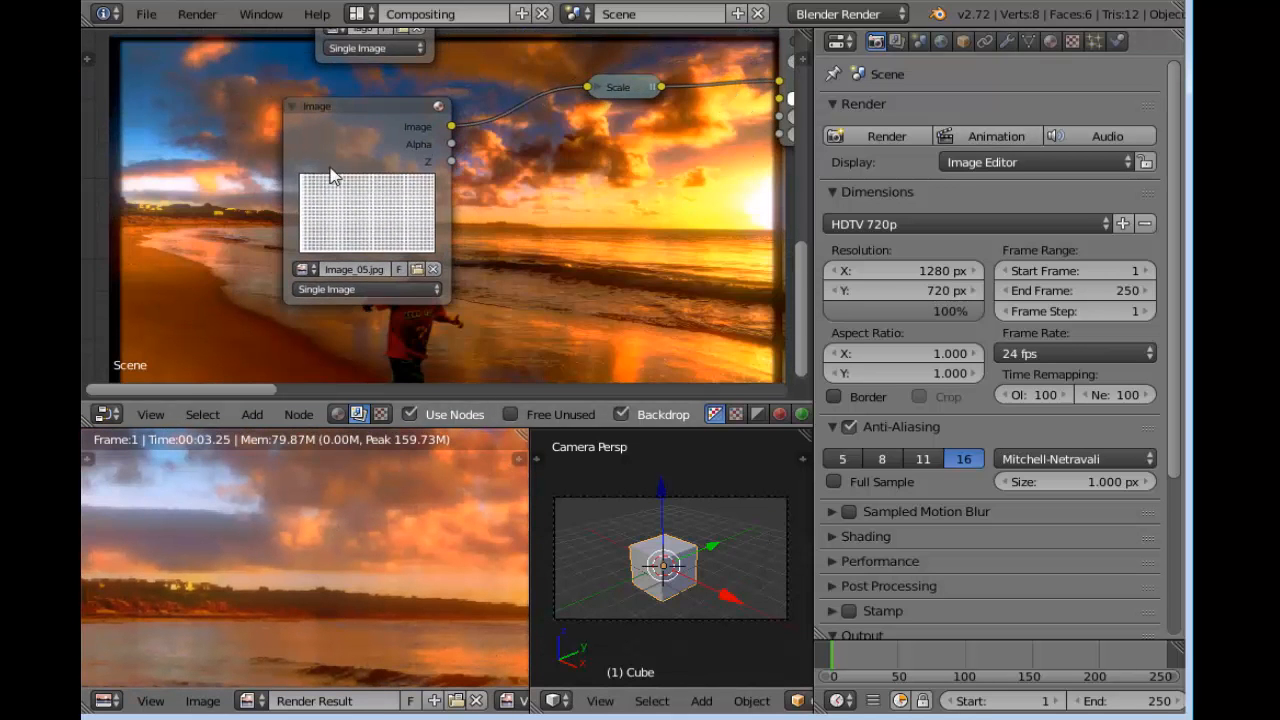
scroll(342, 235, "up", 4)
scroll(343, 235, "down", 10)
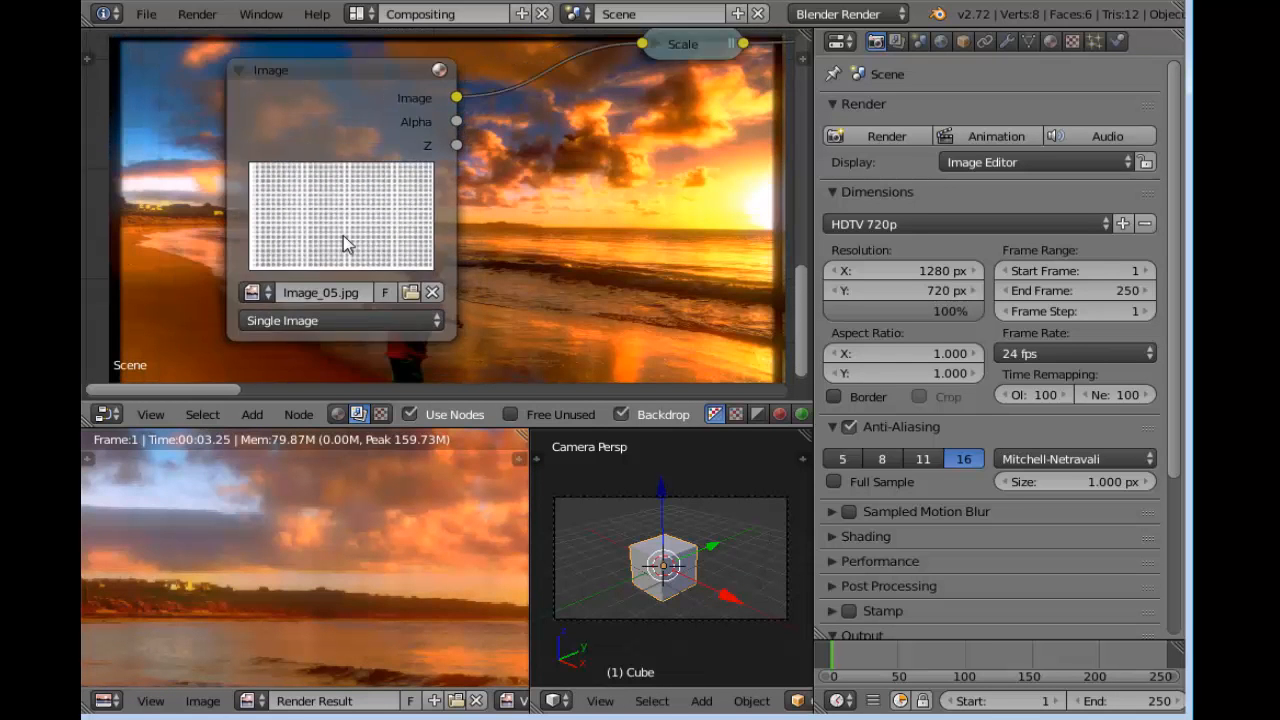
middle_click_drag(637, 234, 105, 186)
middle_click_drag(592, 197, 614, 371)
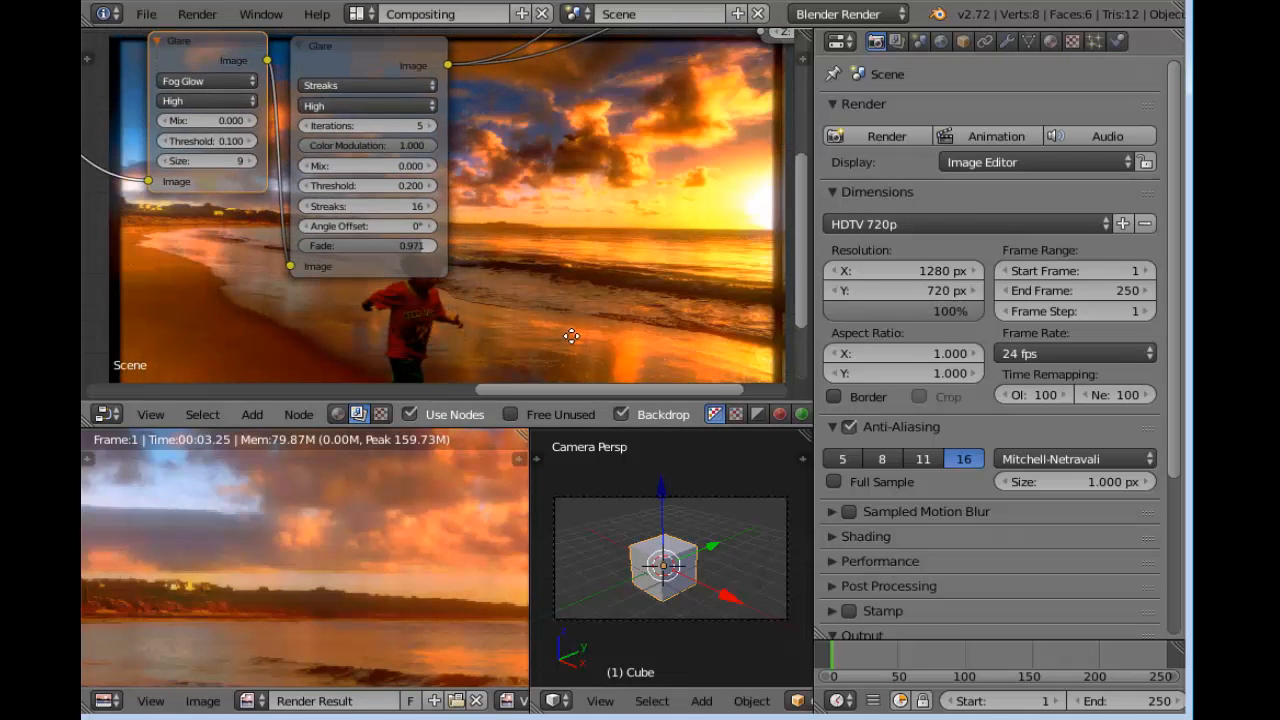
scroll(288, 548, "up", 5)
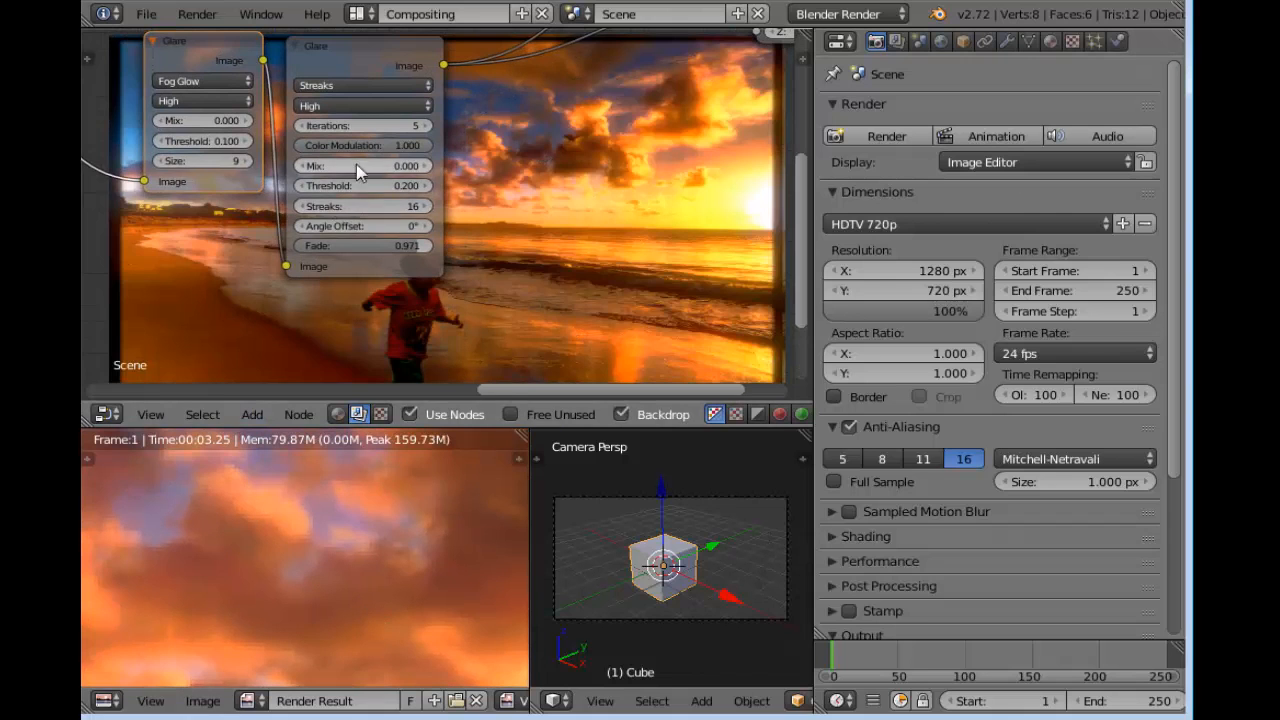
scroll(343, 166, "up", 4)
mouse_move(456, 117)
middle_mouse_down()
mouse_move(512, 272)
mouse_move(438, 200)
middle_mouse_up()
scroll(500, 277, "up", 6)
mouse_move(551, 229)
middle_mouse_down()
mouse_move(507, 217)
mouse_move(534, 178)
mouse_move(445, 152)
middle_mouse_up()
scroll(420, 560, "down", 8)
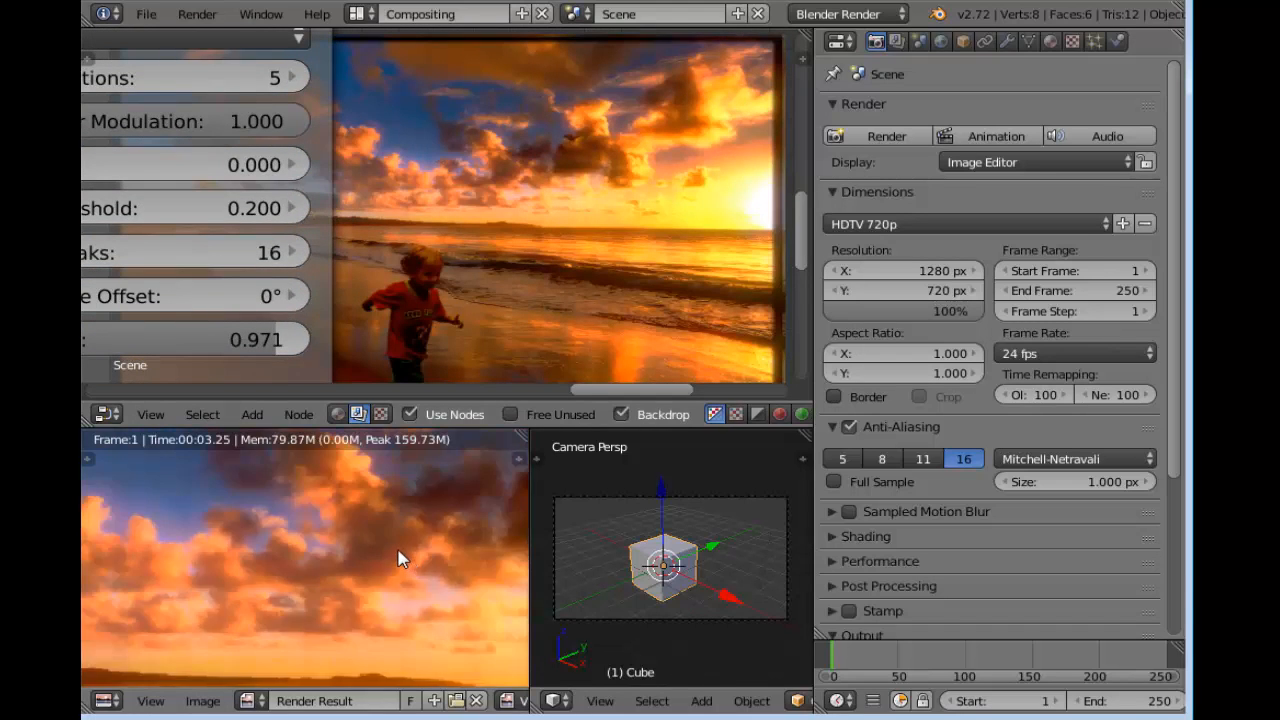
mouse_move(343, 596)
middle_mouse_down()
mouse_move(408, 548)
mouse_move(360, 589)
middle_mouse_up()
scroll(362, 590, "up", 1)
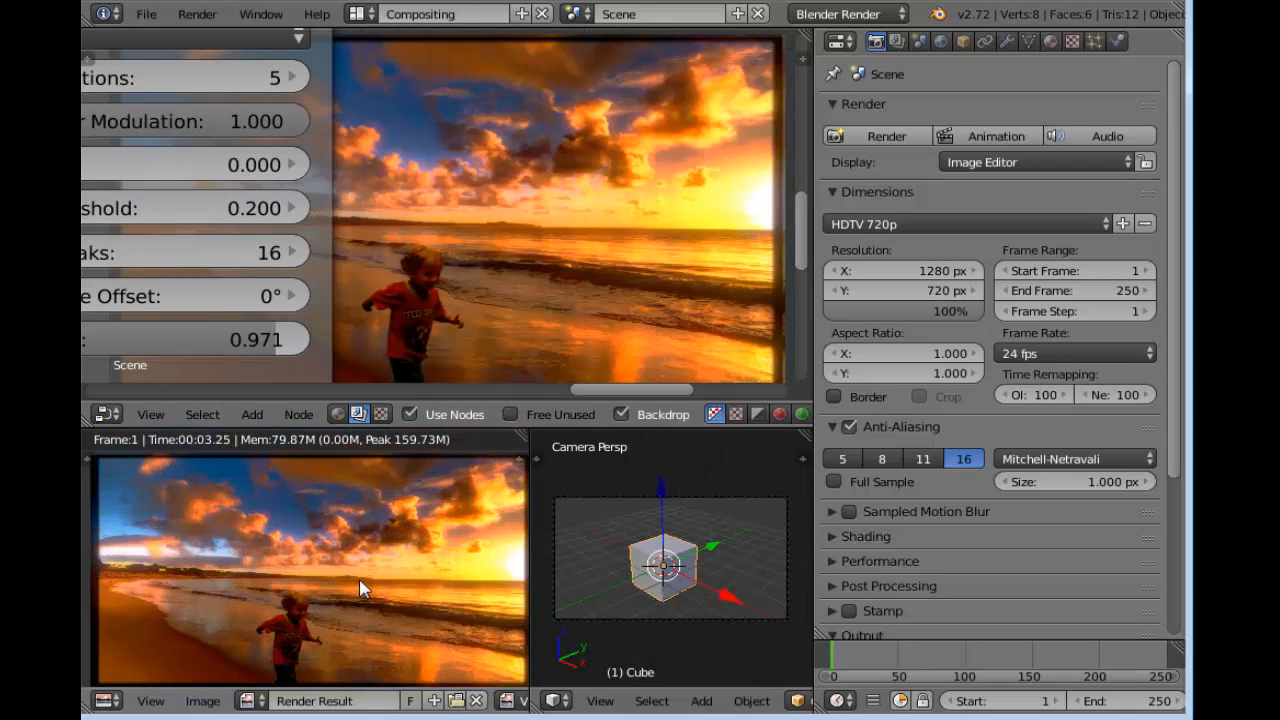
scroll(366, 286, "down", 1)
scroll(345, 414, "down", 2)
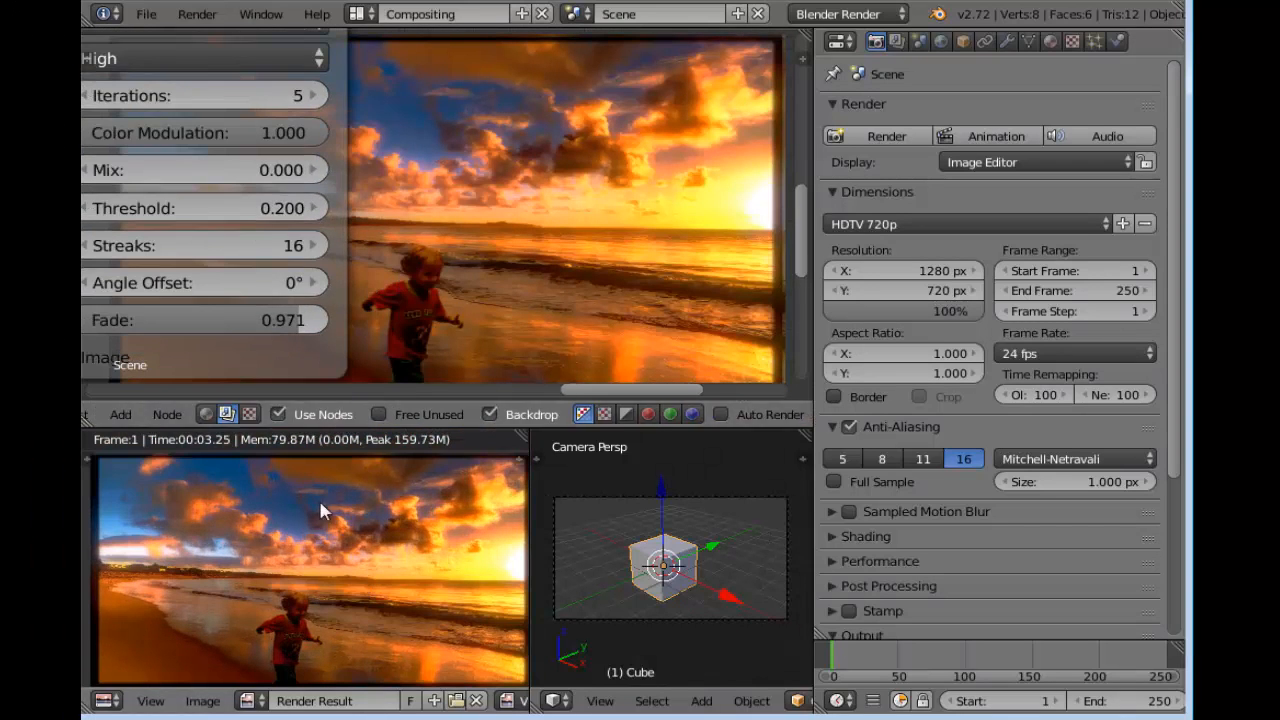
scroll(320, 545, "down", 3)
scroll(312, 560, "up", 3)
scroll(570, 170, "down", 3)
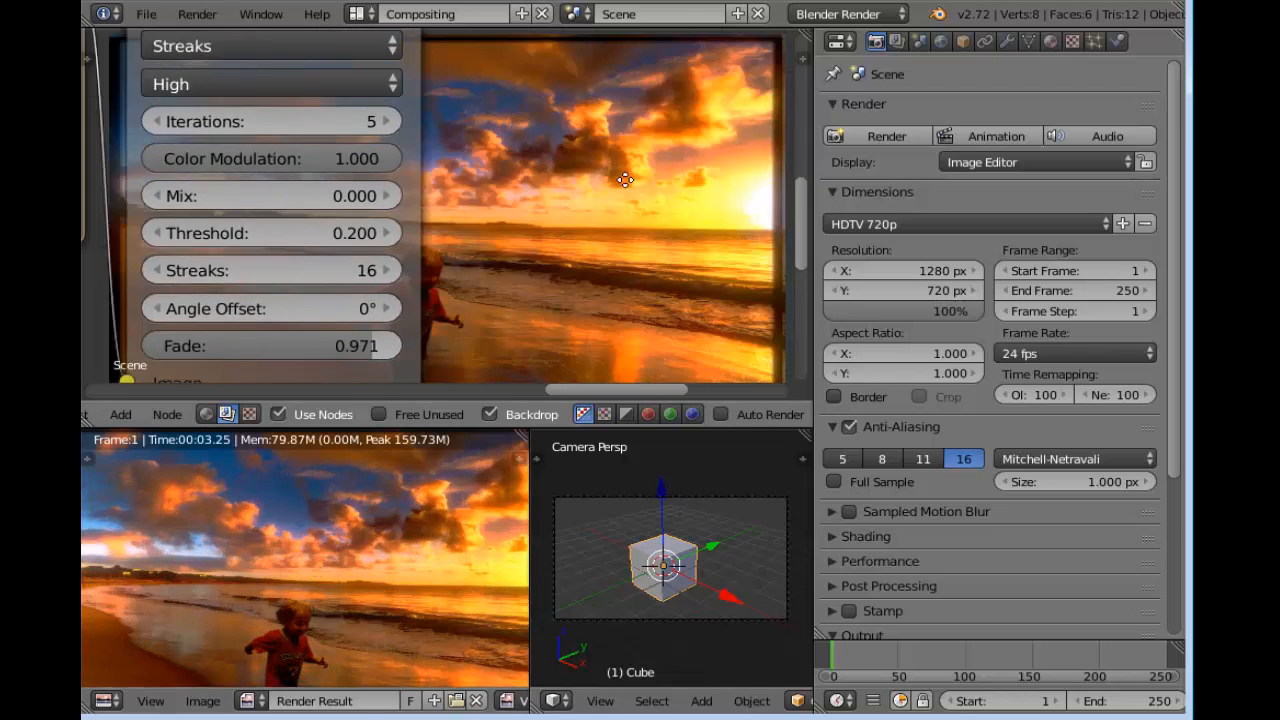
Collapse the Streaks and Fog Glow Glare nodes and line them up next to each other
scroll(582, 172, "down", 1)
middle_click_drag(606, 145, 677, 200)
left_click(411, 132)
left_click(407, 131)
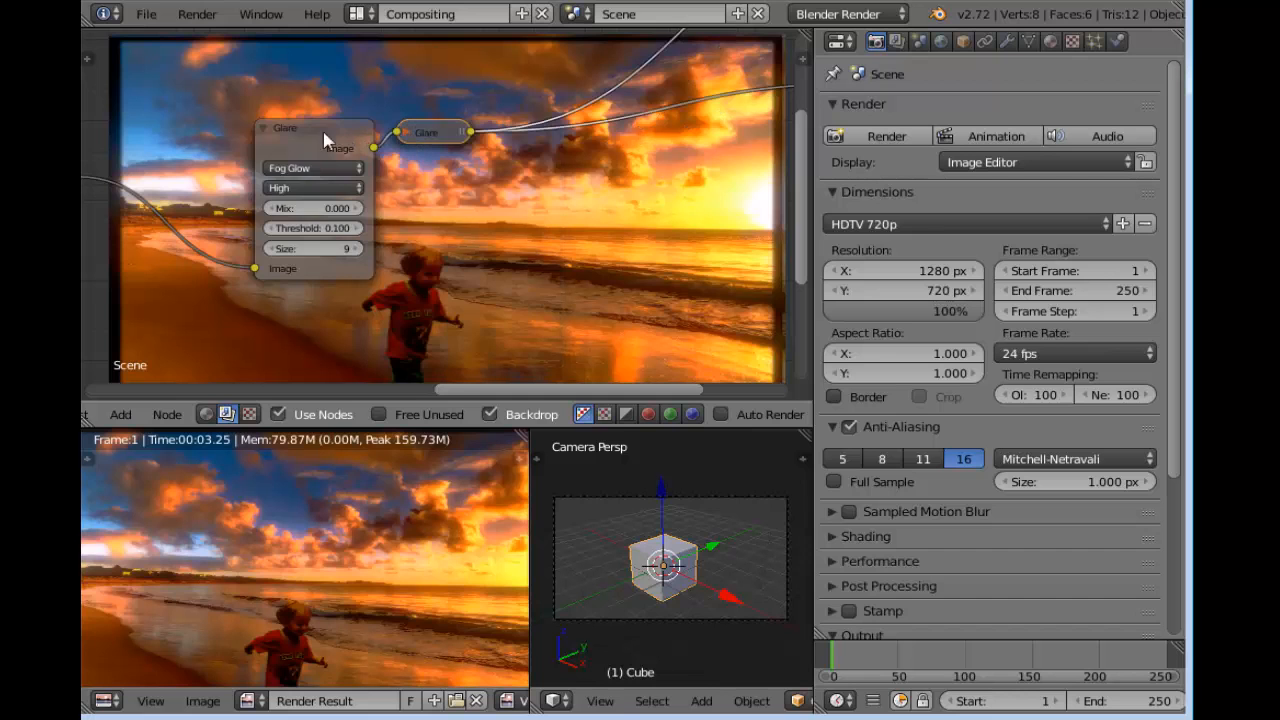
left_click(264, 130)
middle_click_drag(296, 158, 401, 152)
Collapse the Alpha Over node and move it closer to the collapsed Glare nodes
scroll(398, 155, "down", 3)
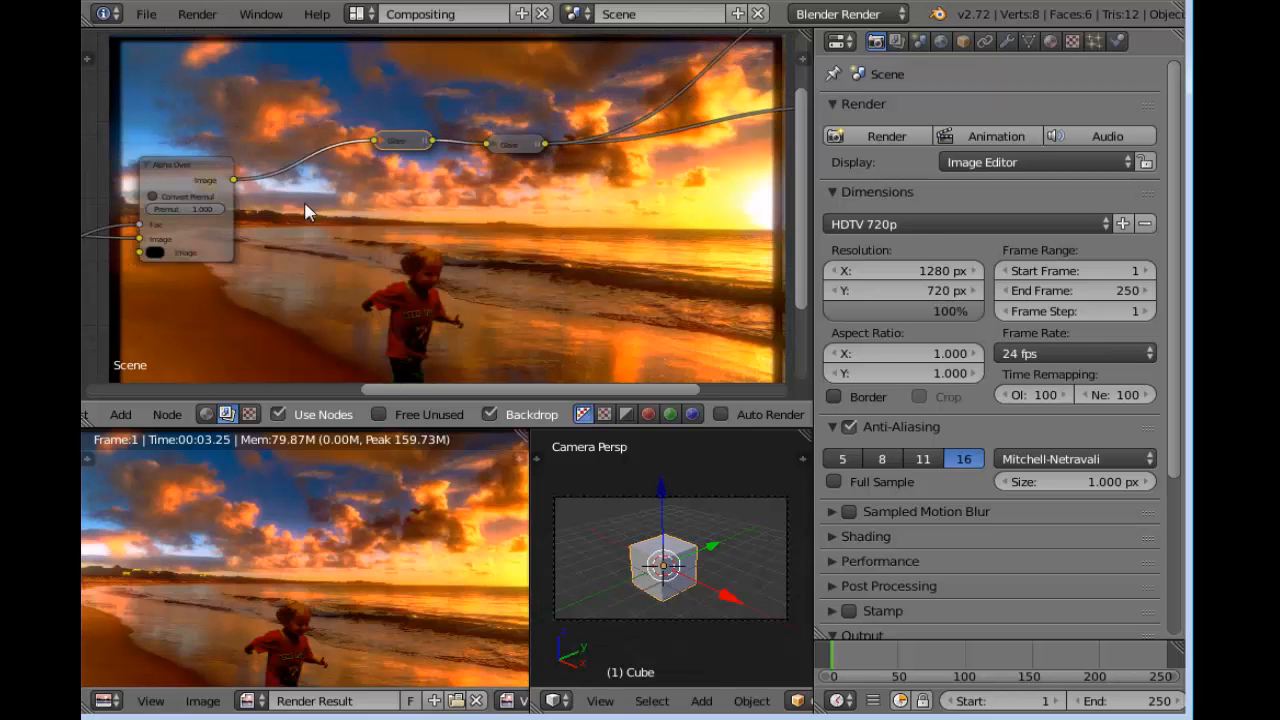
middle_click_drag(181, 200, 360, 214)
left_click(327, 178)
left_click_drag(345, 179, 447, 158)
Collapse the Bokeh Blur node and move it closer to the Alpha Over node
middle_click_drag(433, 233, 533, 149)
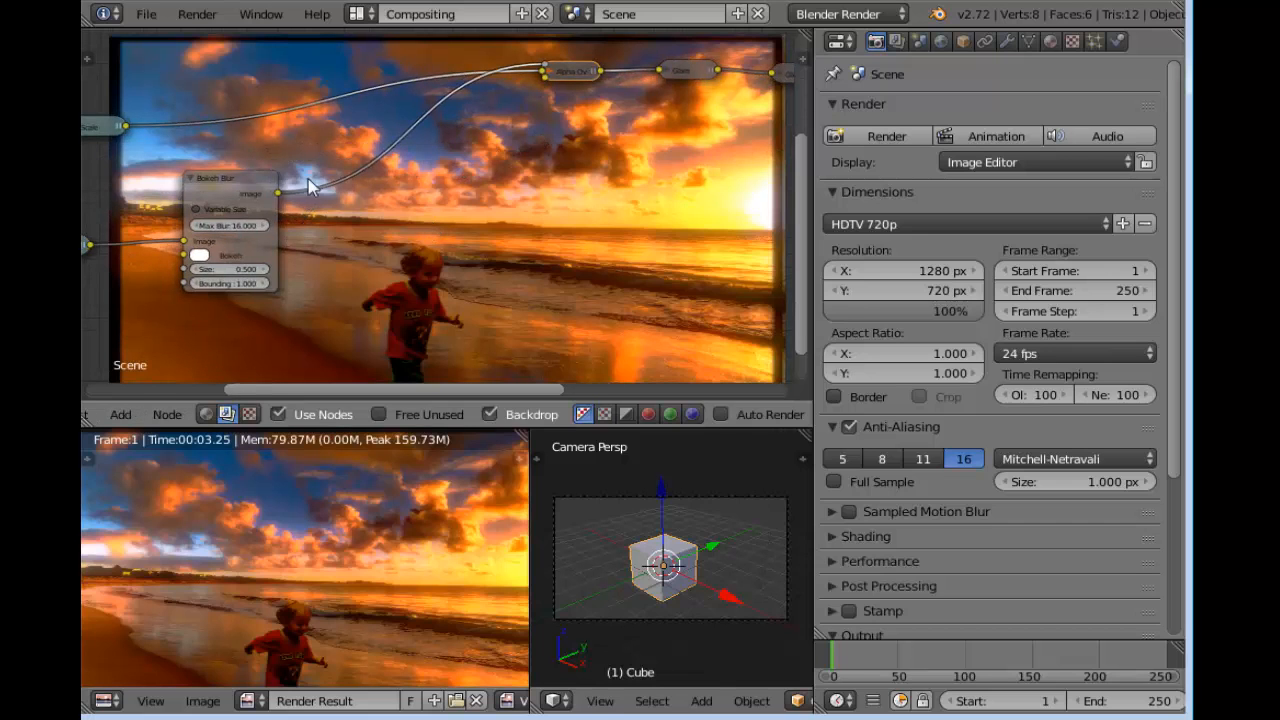
left_click(192, 179)
left_click_drag(215, 180, 310, 143)
scroll(418, 224, "down", 6)
scroll(370, 245, "up", 4)
middle_click_drag(330, 266, 480, 256)
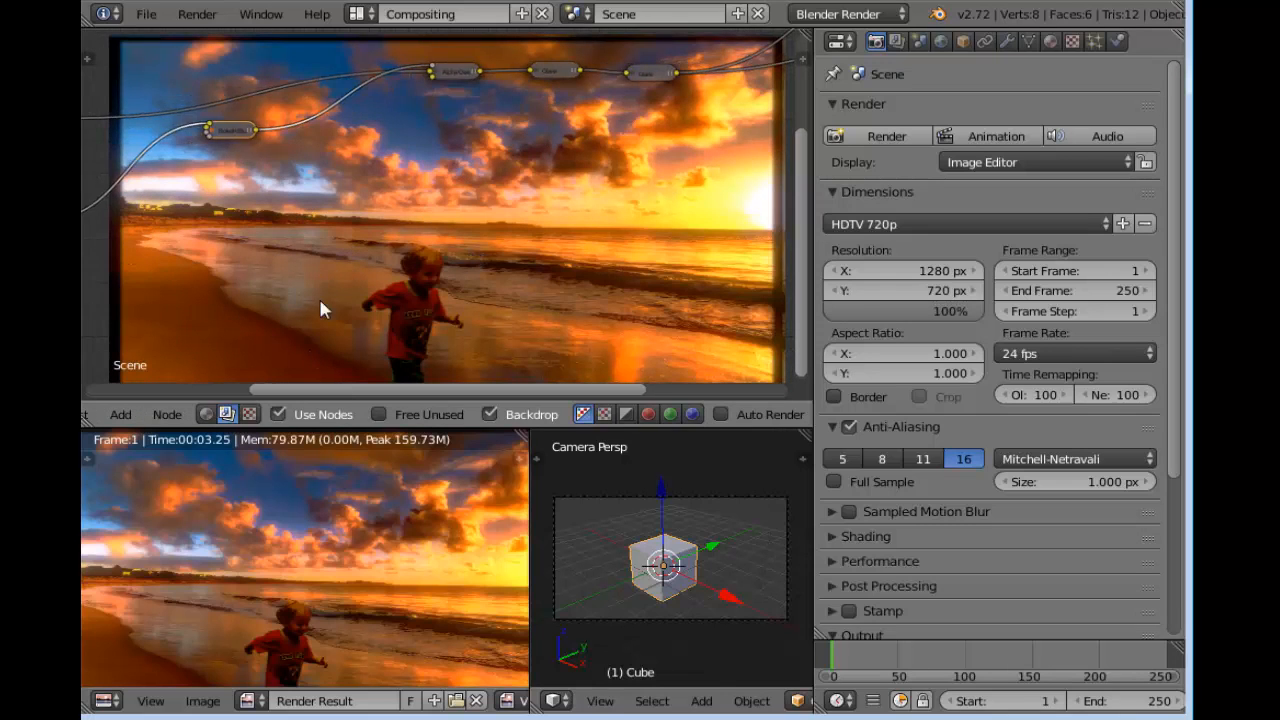
scroll(315, 420, "up", 4)
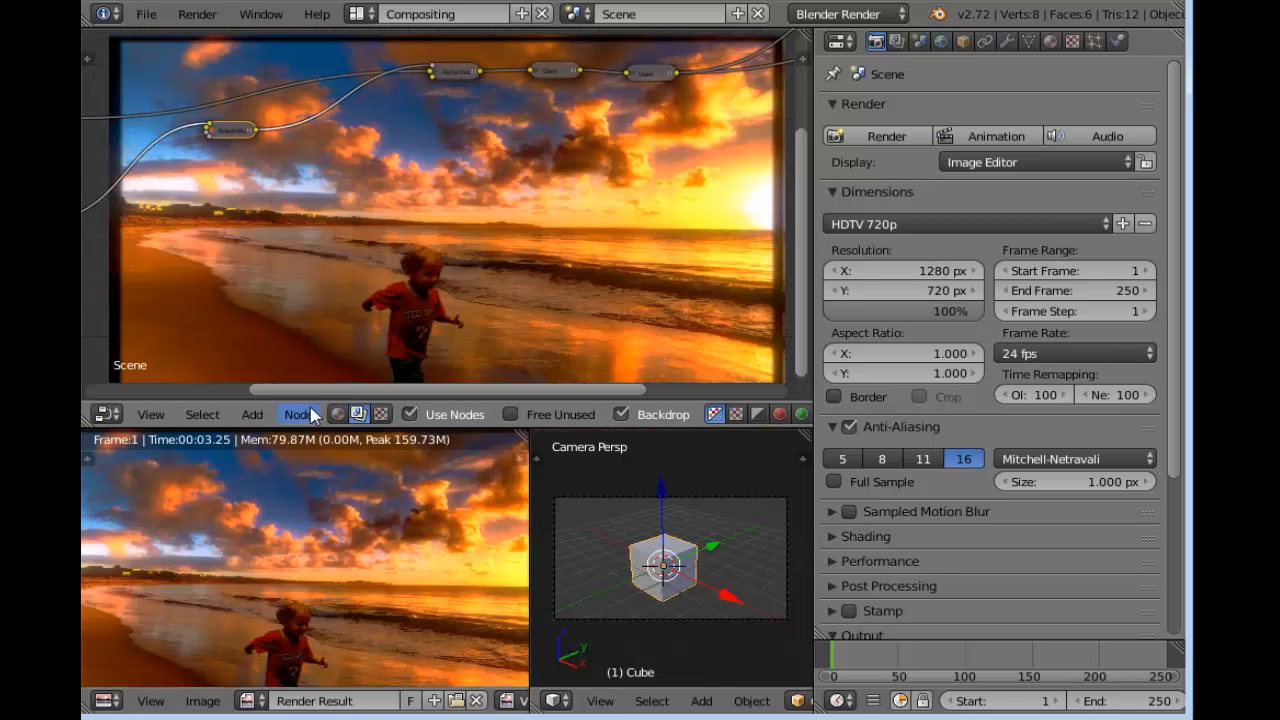
left_click(206, 704)
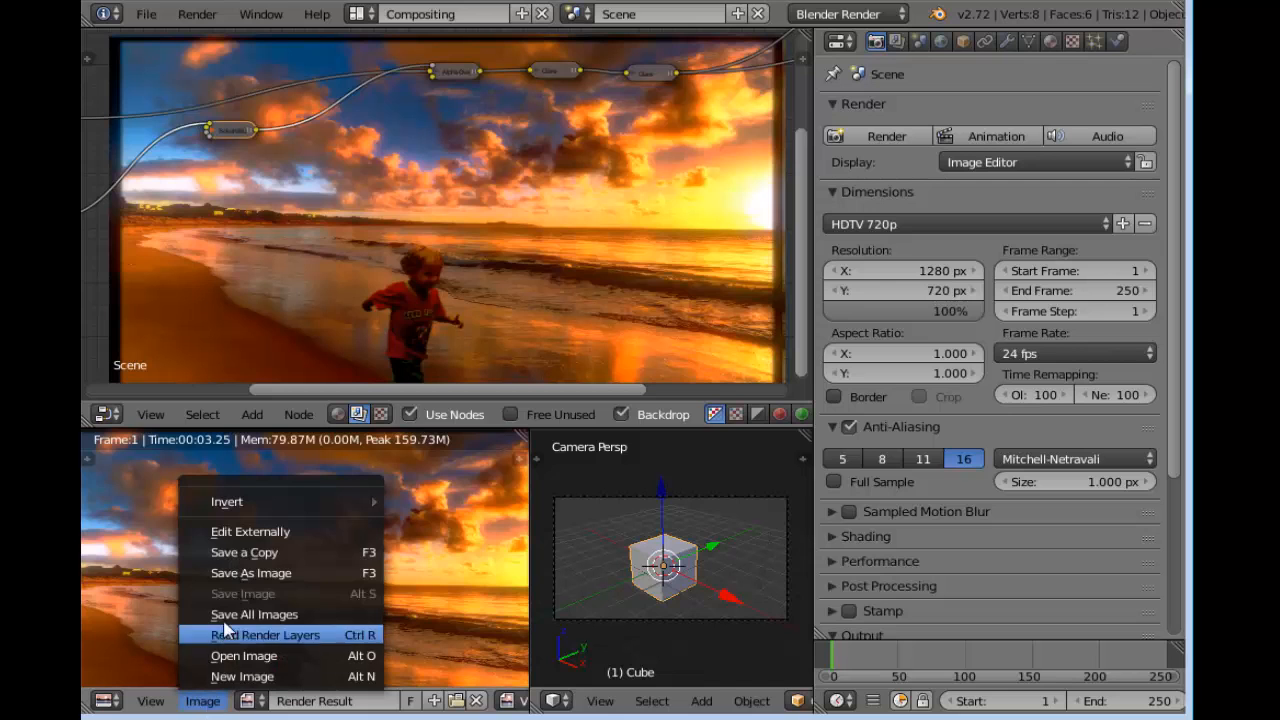
left_click(322, 578)
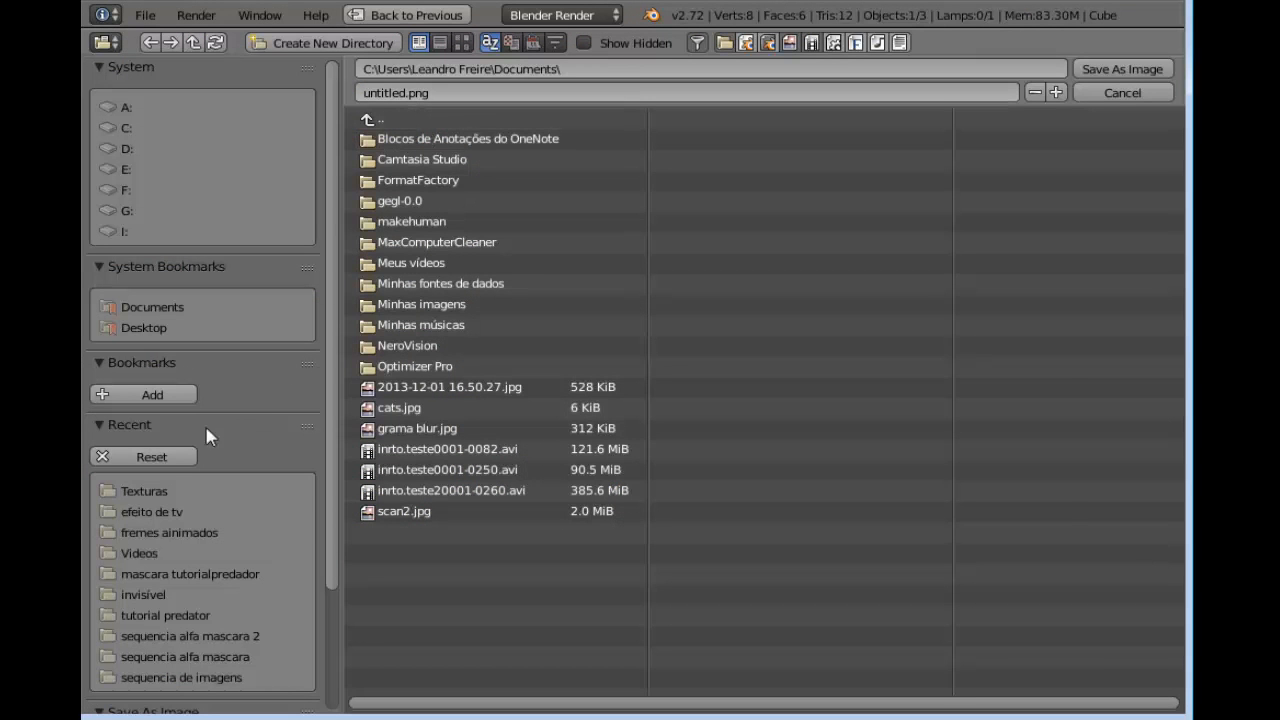
left_click(173, 509)
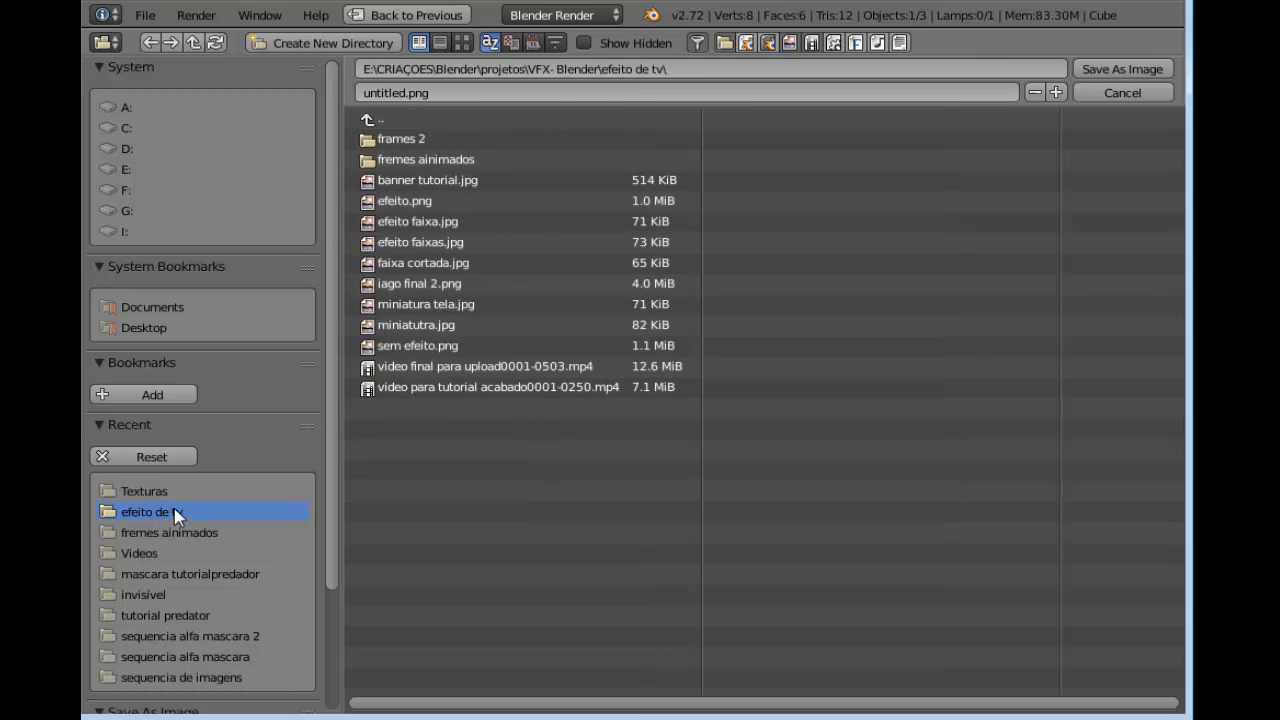
left_click(411, 96)
left_click(1124, 101)
left_click(1123, 96)
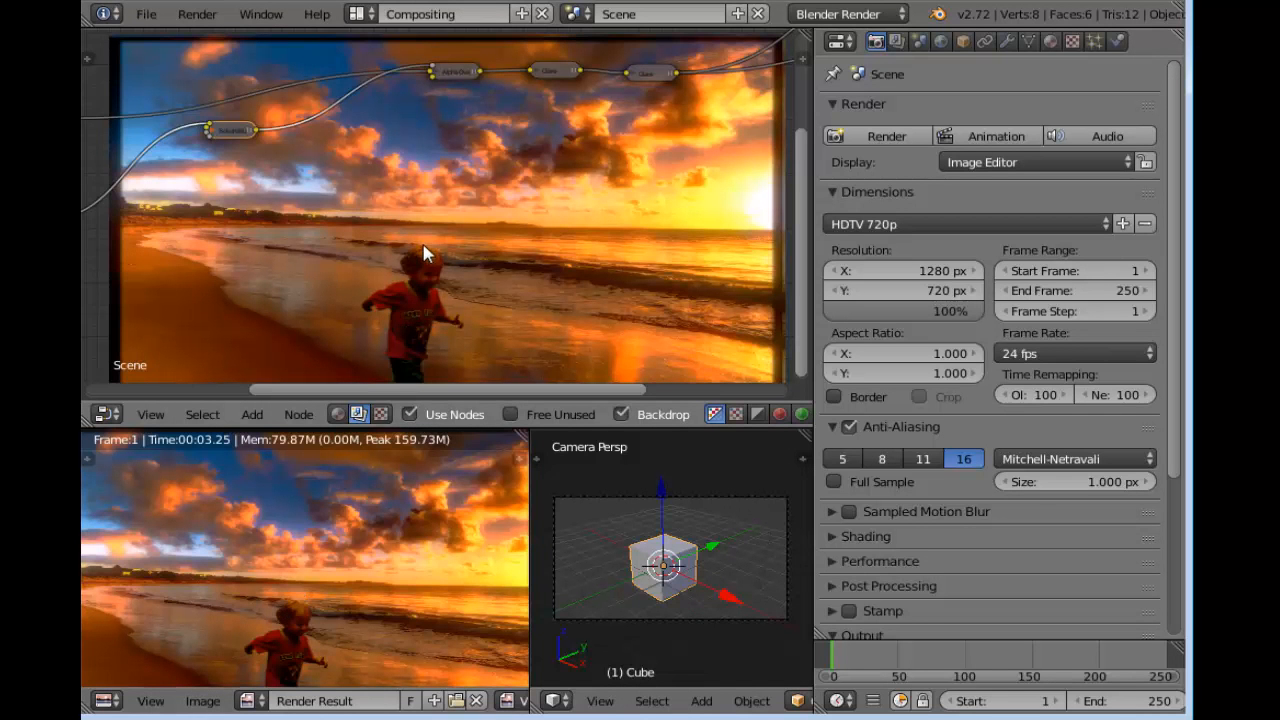
scroll(425, 250, "down", 4)
scroll(556, 168, "down", 7)
middle_click_drag(558, 175, 571, 266)
scroll(492, 184, "up", 6)
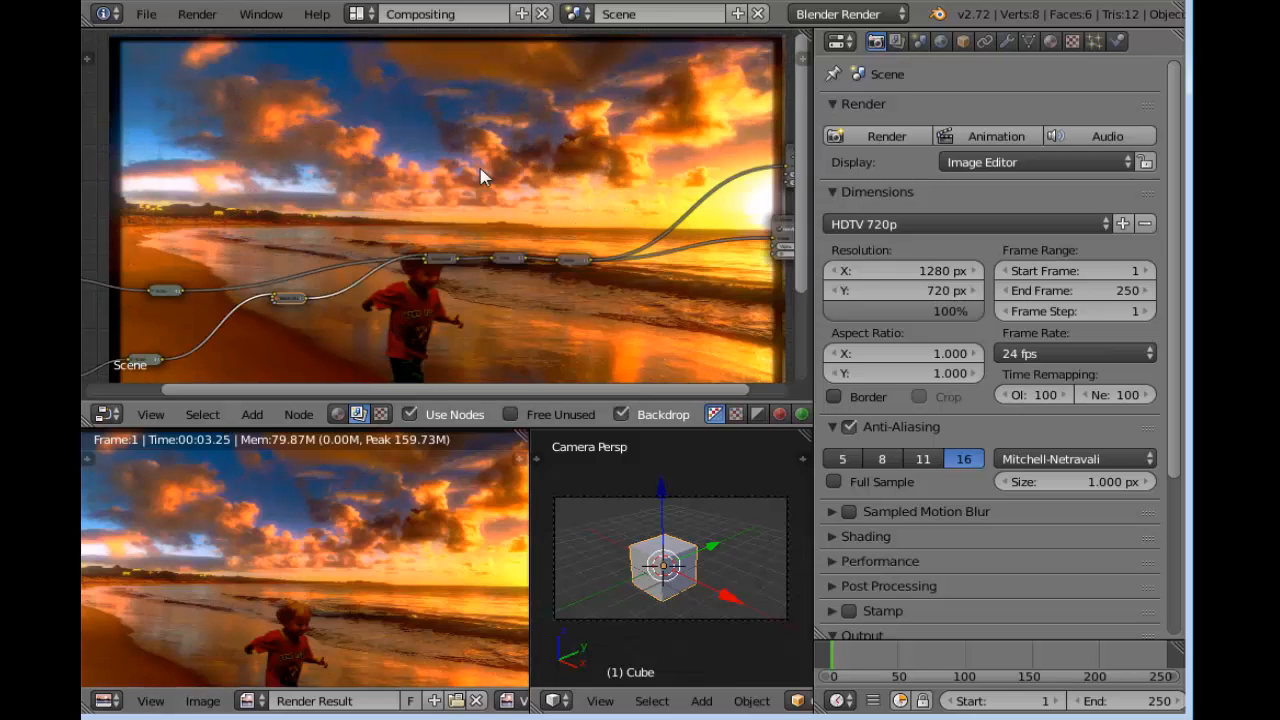
Move the output nodes at the end of the collapsed chain apart and closer to the rest of the node tree
middle_click_drag(490, 176, 565, 109)
left_click_drag(99, 213, 366, 62)
middle_click_drag(585, 108, 330, 185)
left_click_drag(650, 158, 402, 120)
middle_click_drag(313, 170, 345, 228)
scroll(397, 208, "up", 2)
scroll(597, 240, "up", 1)
scroll(319, 236, "up", 1)
scroll(317, 253, "down", 8)
left_click_drag(322, 174, 115, 191)
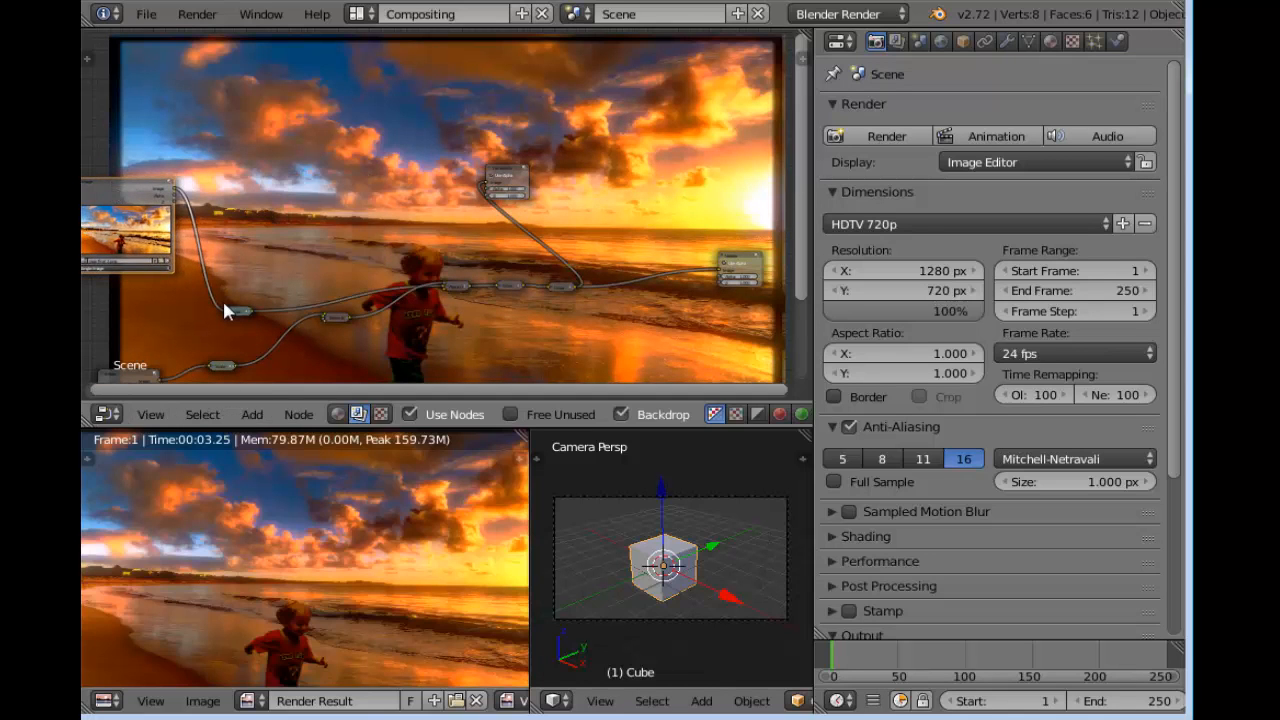
Place the collapsed Scale node right beside the Image output of the beach photo's Image node
left_click_drag(236, 310, 245, 182)
scroll(319, 228, "up", 4)
middle_click_drag(319, 228, 627, 188)
scroll(623, 172, "up", 3)
middle_click_drag(647, 132, 450, 238)
left_click_drag(147, 147, 259, 125)
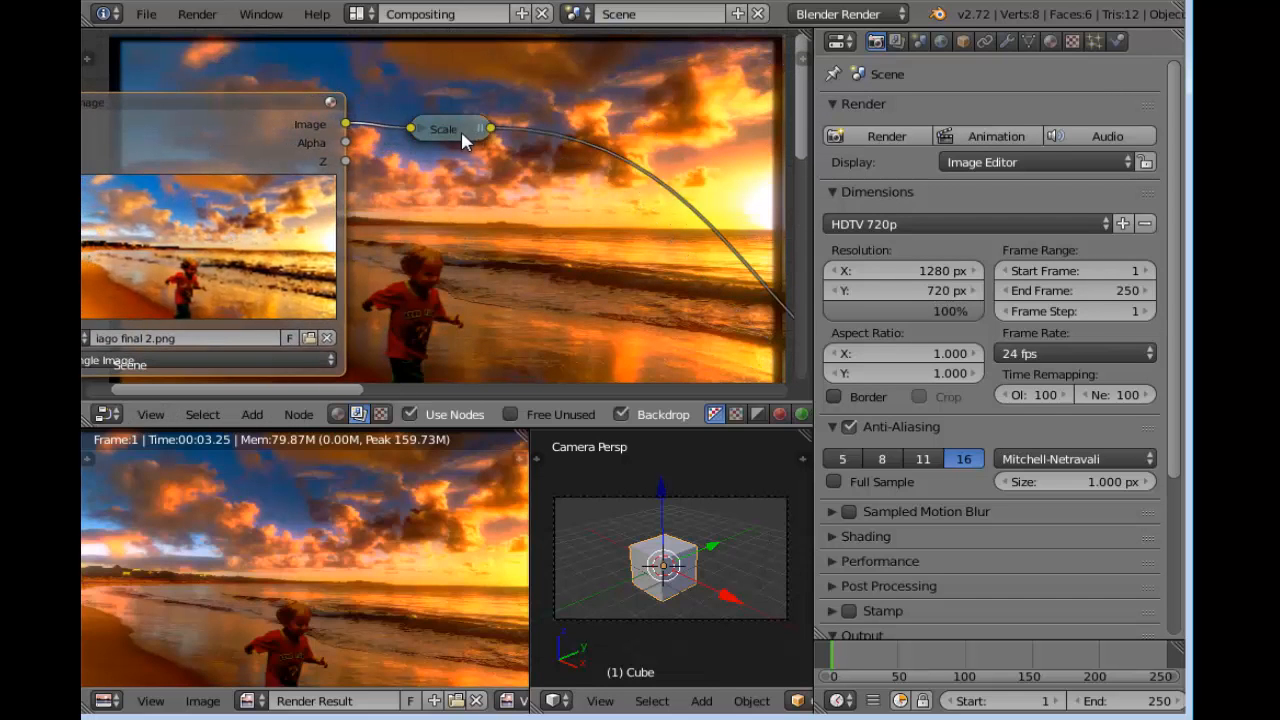
left_click_drag(463, 141, 450, 127)
Bring the Composite node near the beach photo's Scale node and link the Scale output to its Image input
scroll(528, 202, "down", 5)
middle_click_drag(630, 160, 291, 162)
left_click_drag(593, 135, 347, 90)
middle_click_drag(264, 186, 521, 242)
scroll(430, 218, "up", 2)
left_click_drag(372, 207, 621, 162)
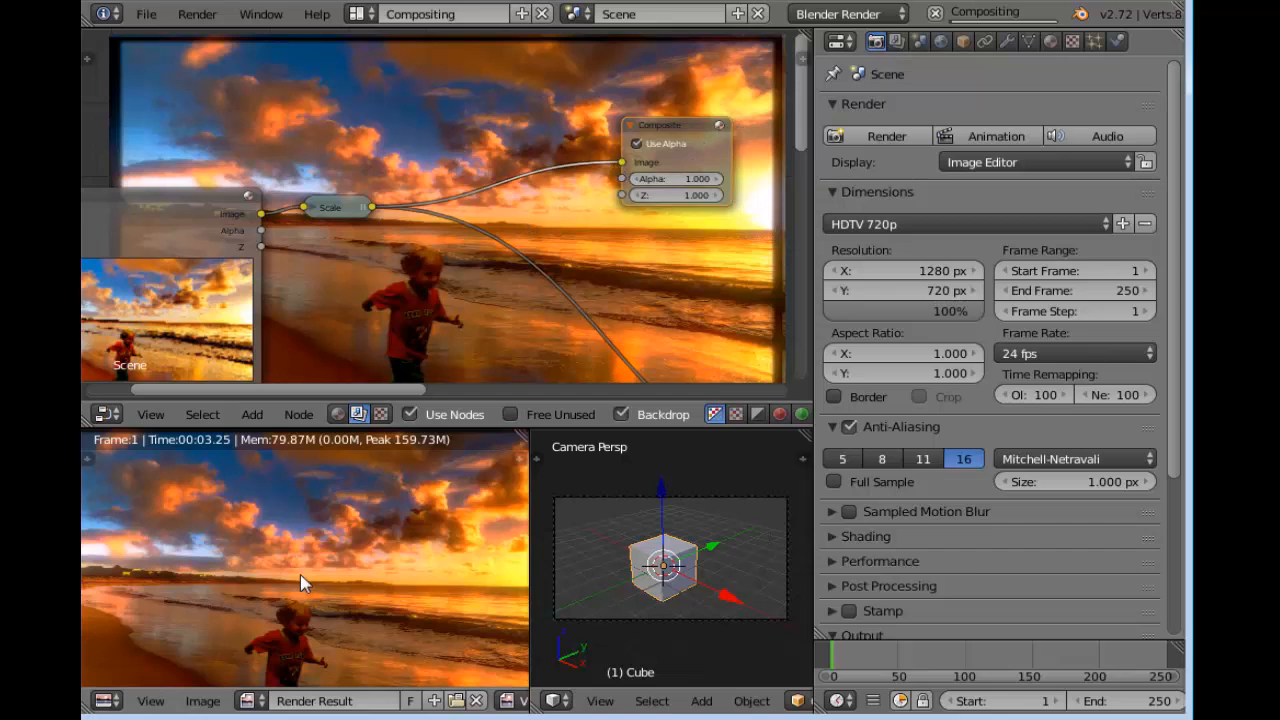
Render the scene with the unmodified beach photo and examine the clouds and the child in the result
key("F12")
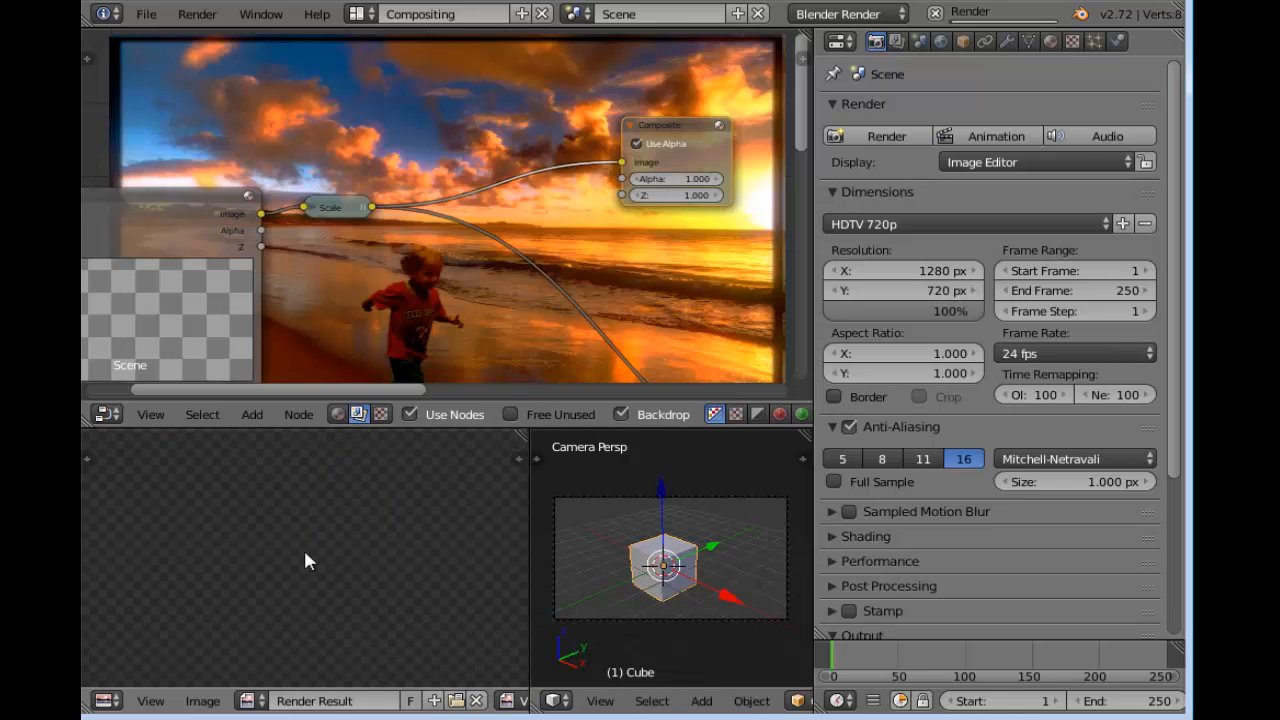
scroll(312, 570, "up", 4)
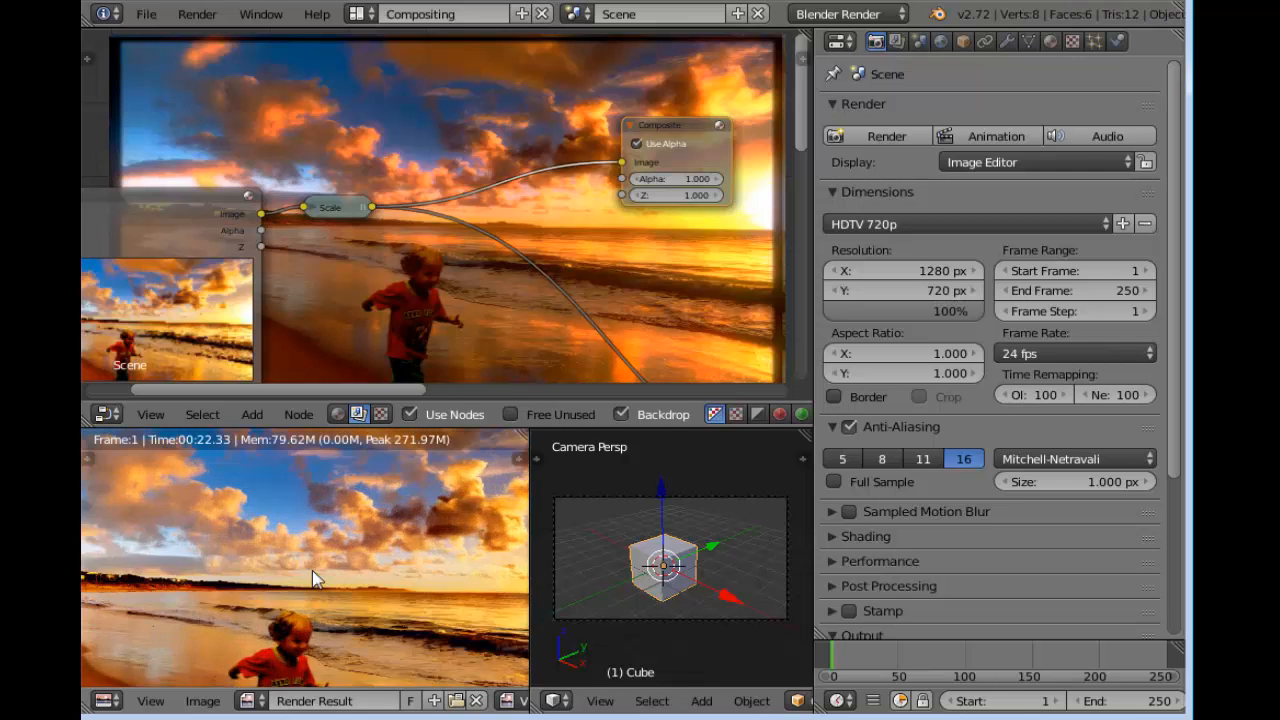
middle_click_drag(336, 620, 368, 665)
middle_click_drag(368, 442, 362, 630)
scroll(362, 637, "down", 2)
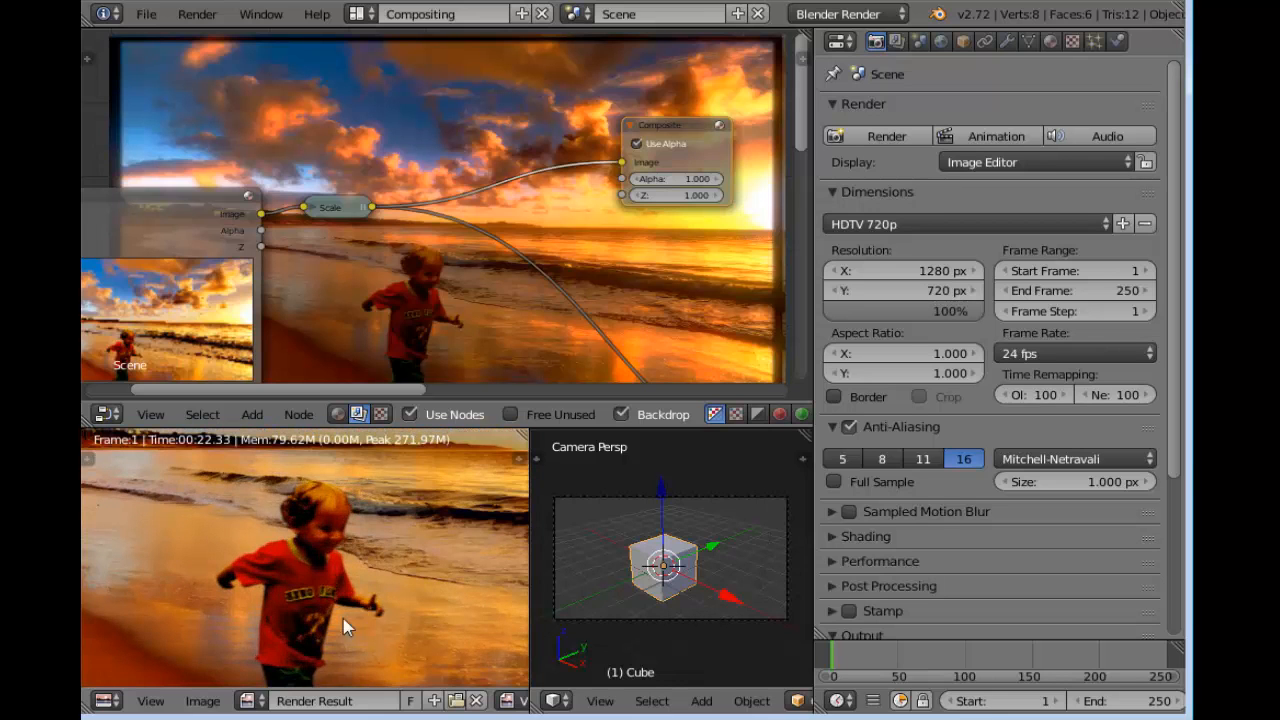
Save the render result as untitled.png in the Documents folder
left_click(205, 700)
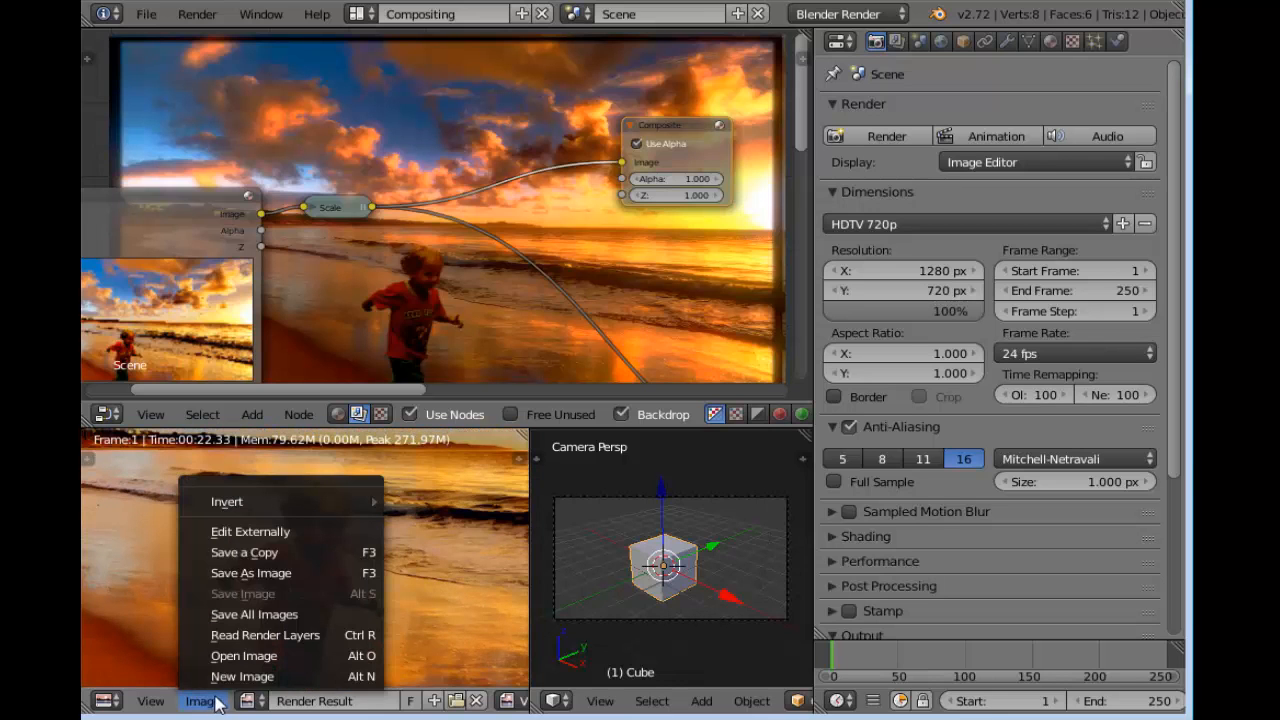
left_click(315, 574)
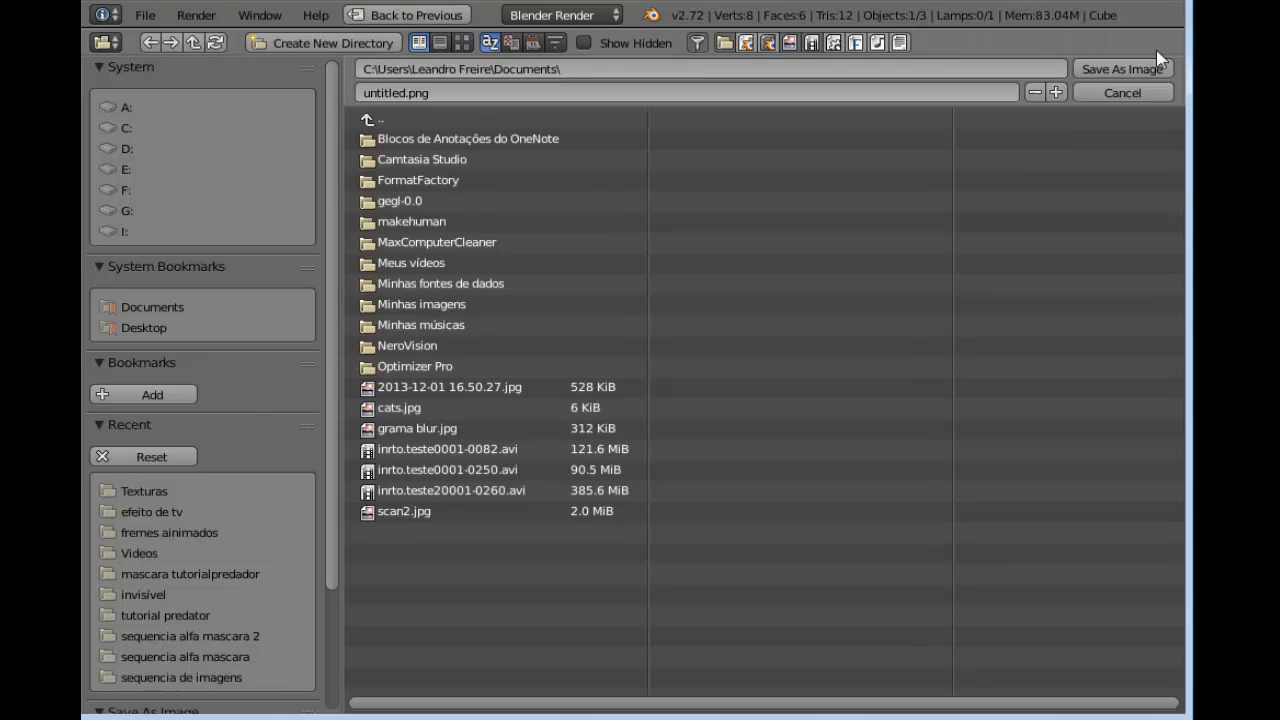
left_click(1126, 70)
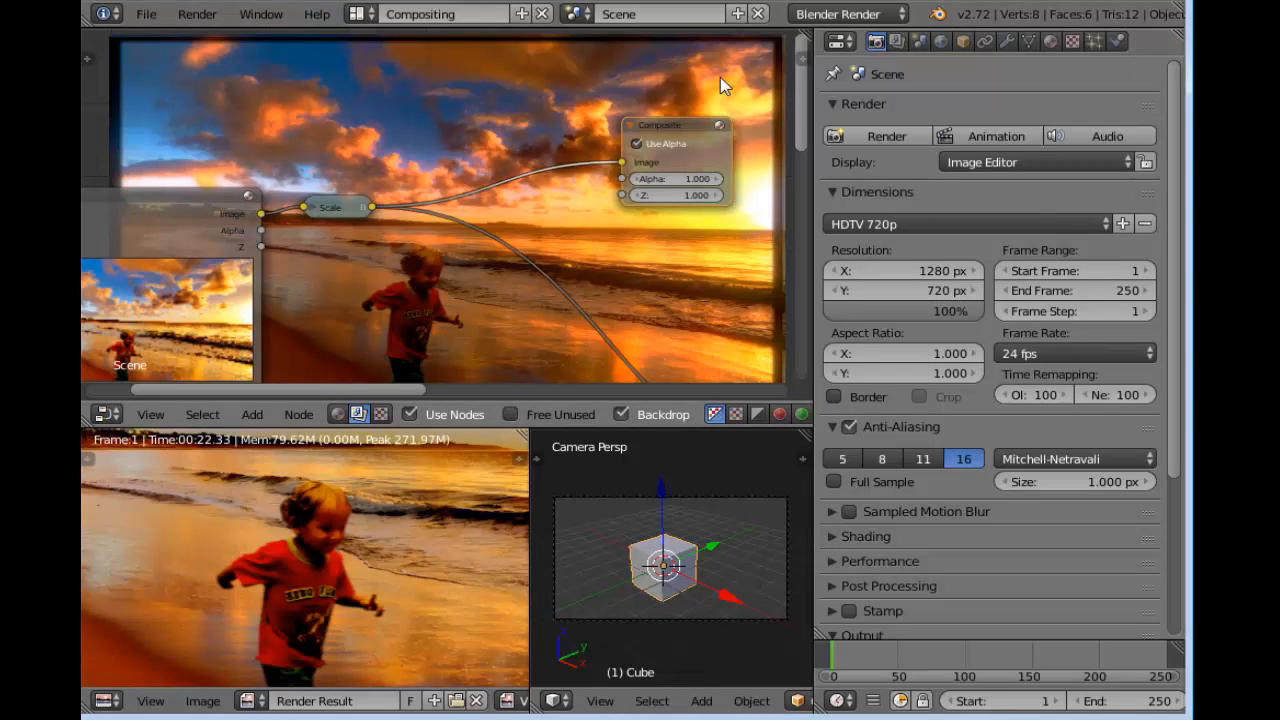
key("alt+F4")
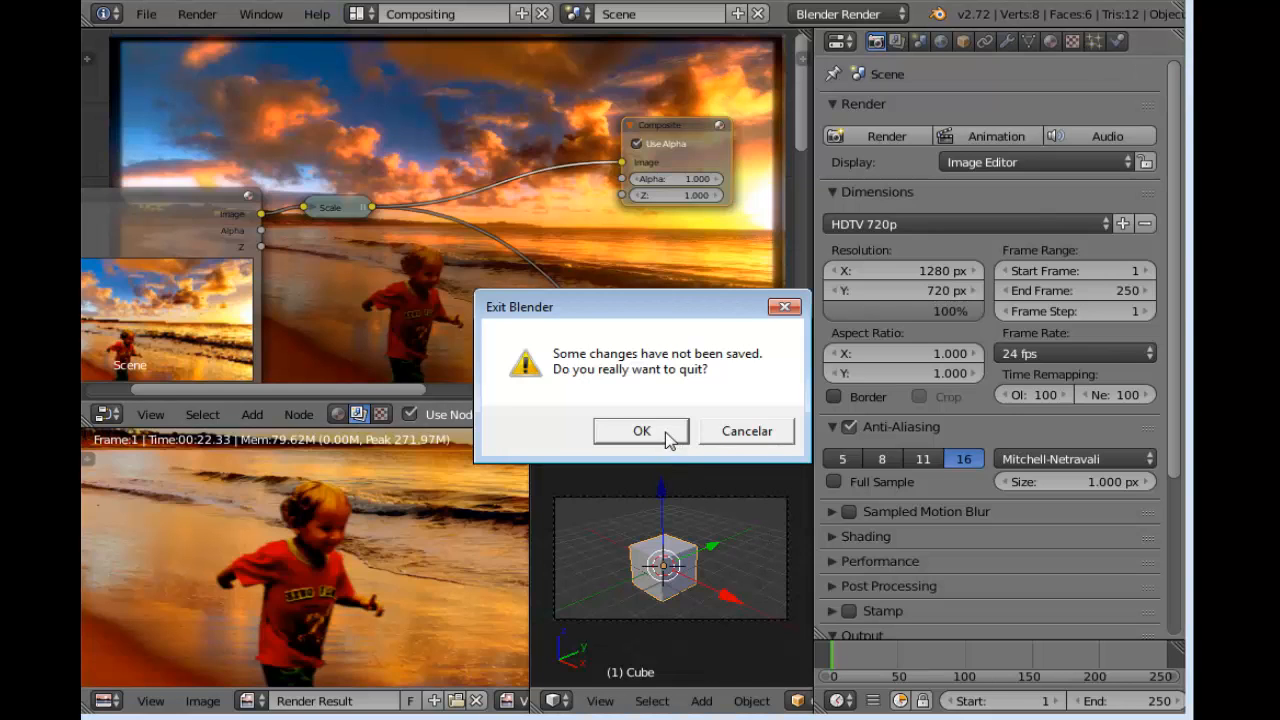
left_click(745, 431)
Examine the caixa preta, distorção de video and faixas pretas node groups and their links in the other compositing project
scroll(200, 388, "down", 3)
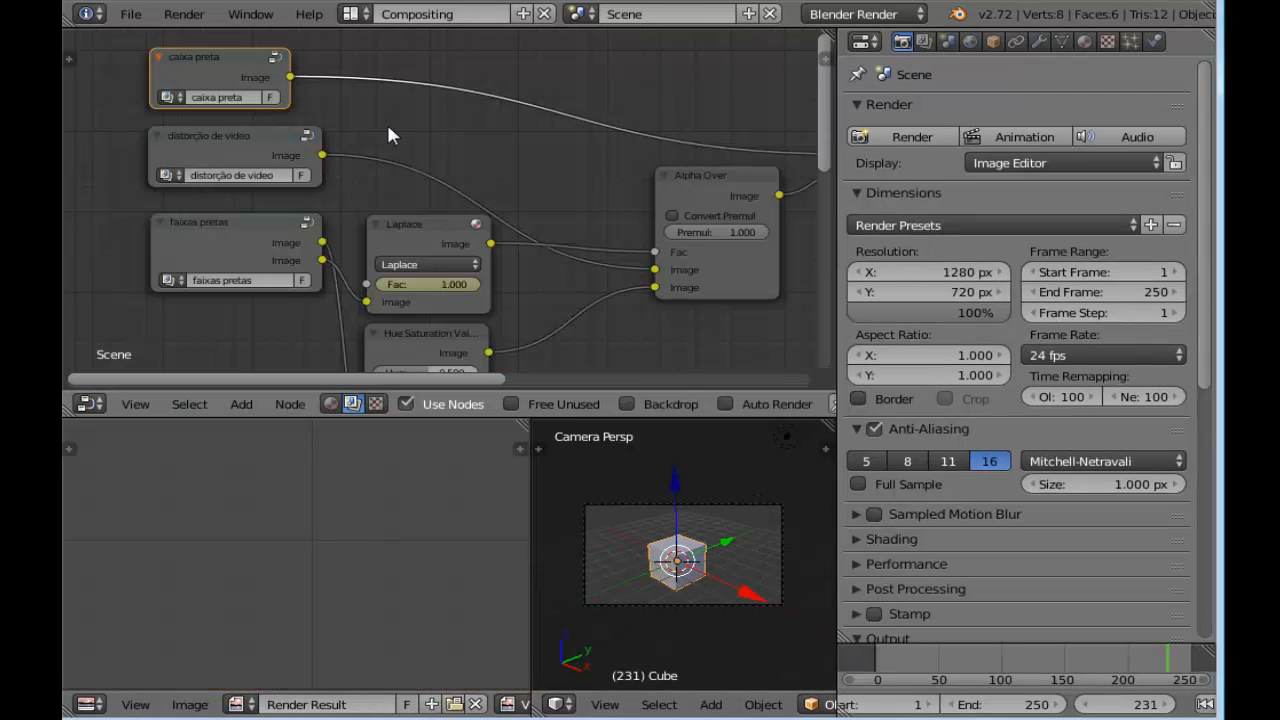
middle_click_drag(383, 118, 617, 147)
scroll(435, 158, "up", 1)
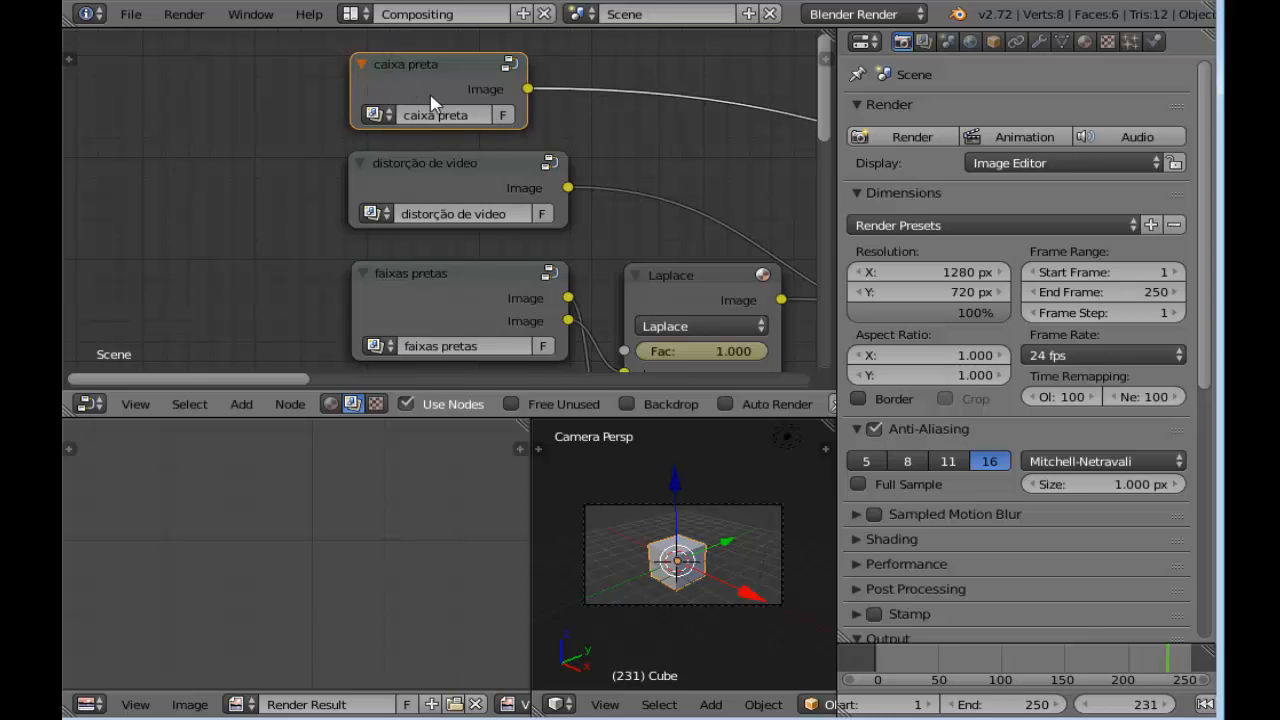
middle_click_drag(578, 133, 622, 112)
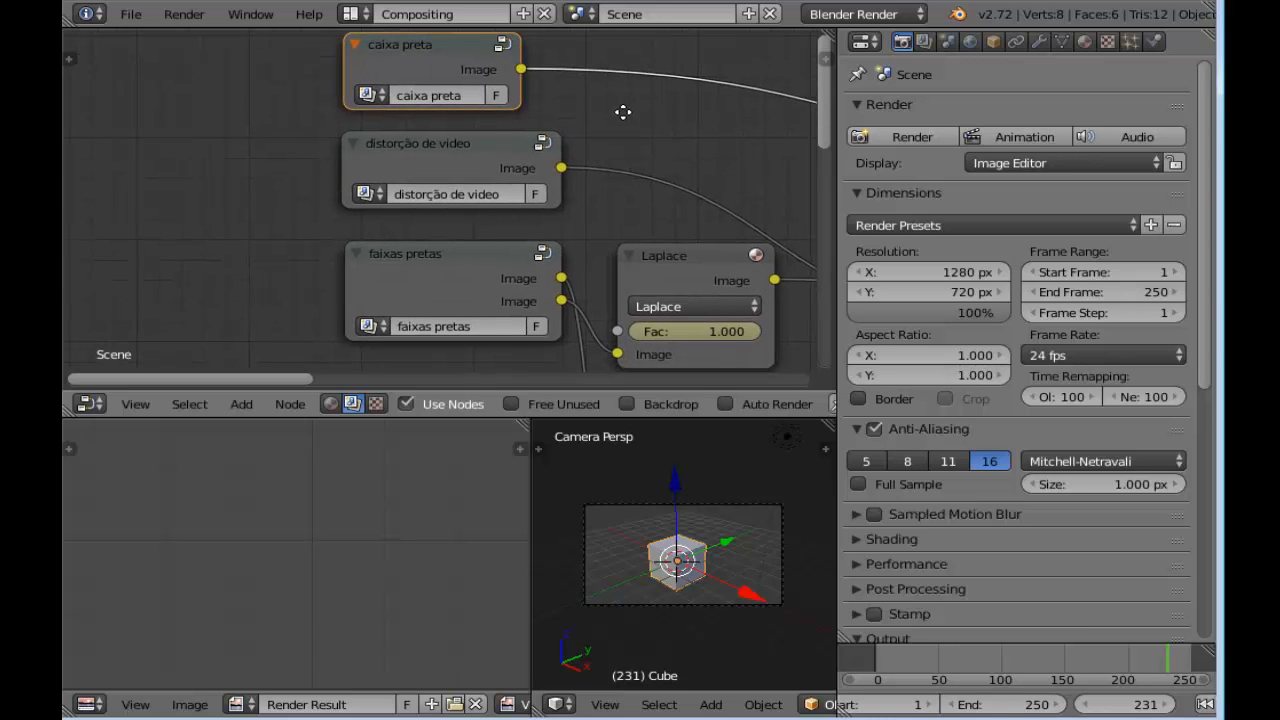
left_click(428, 144)
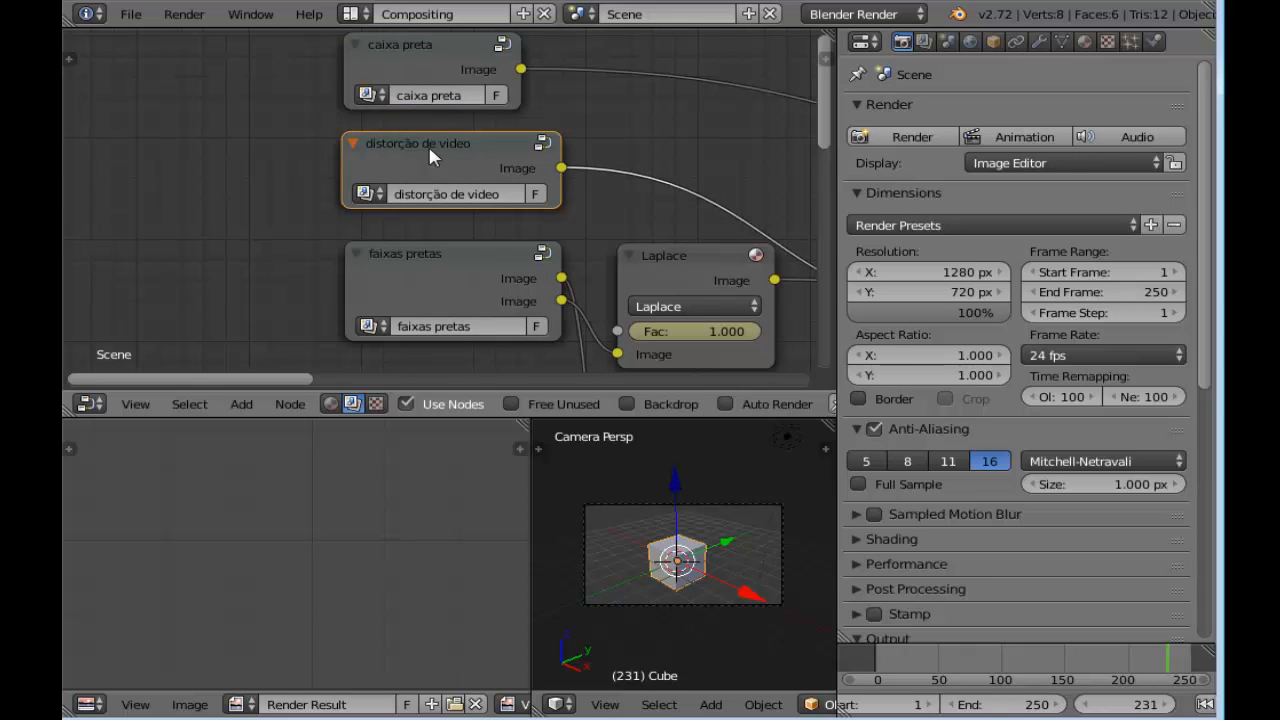
middle_click_drag(607, 130, 540, 98)
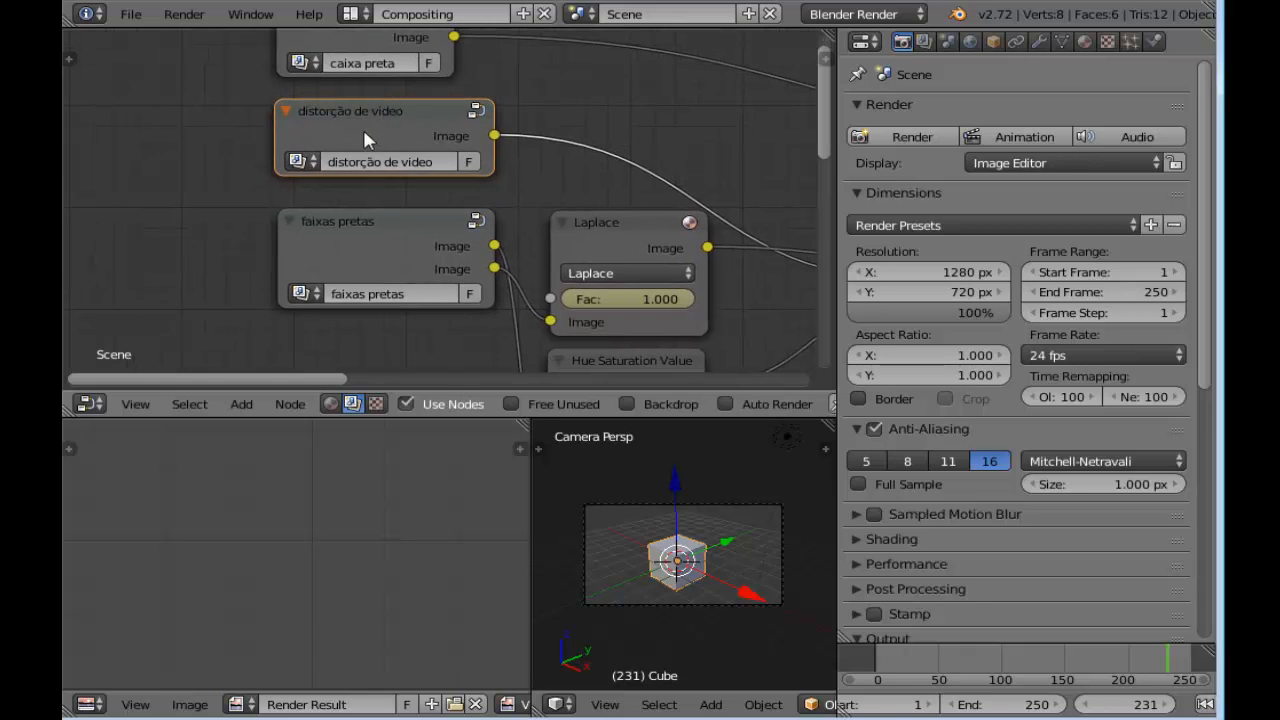
left_click(385, 224)
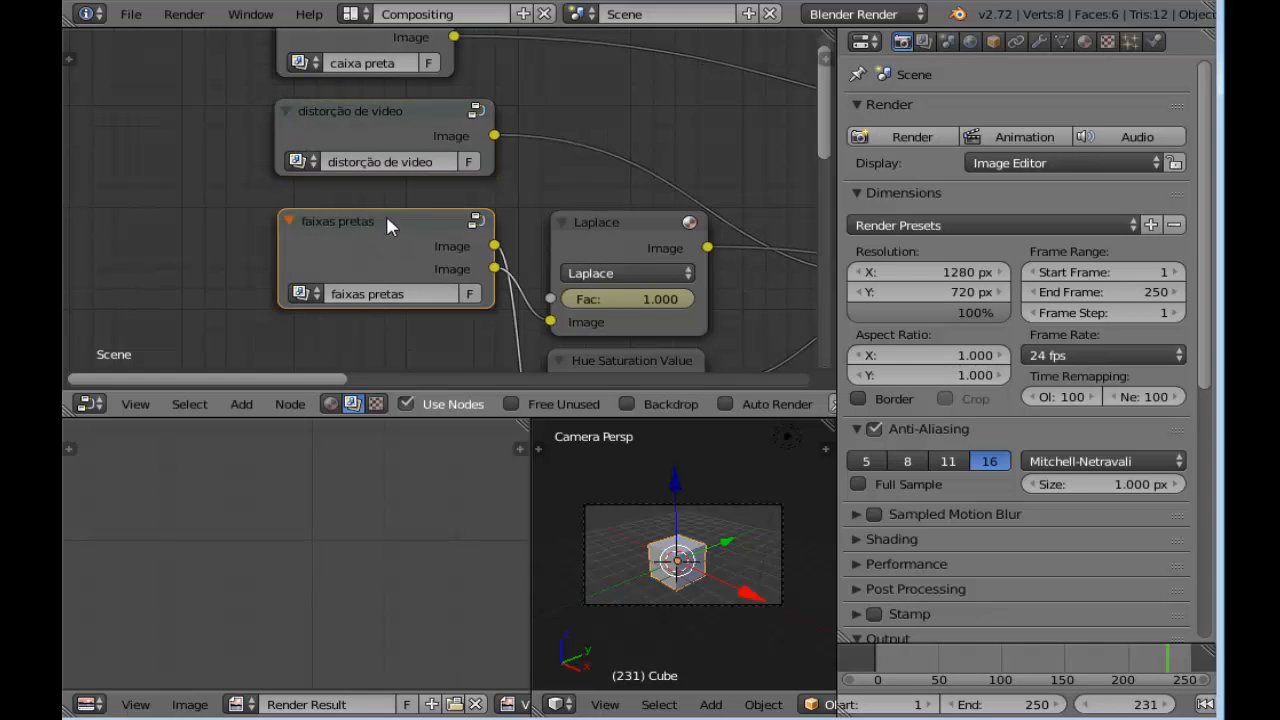
middle_click_drag(580, 190, 541, 155)
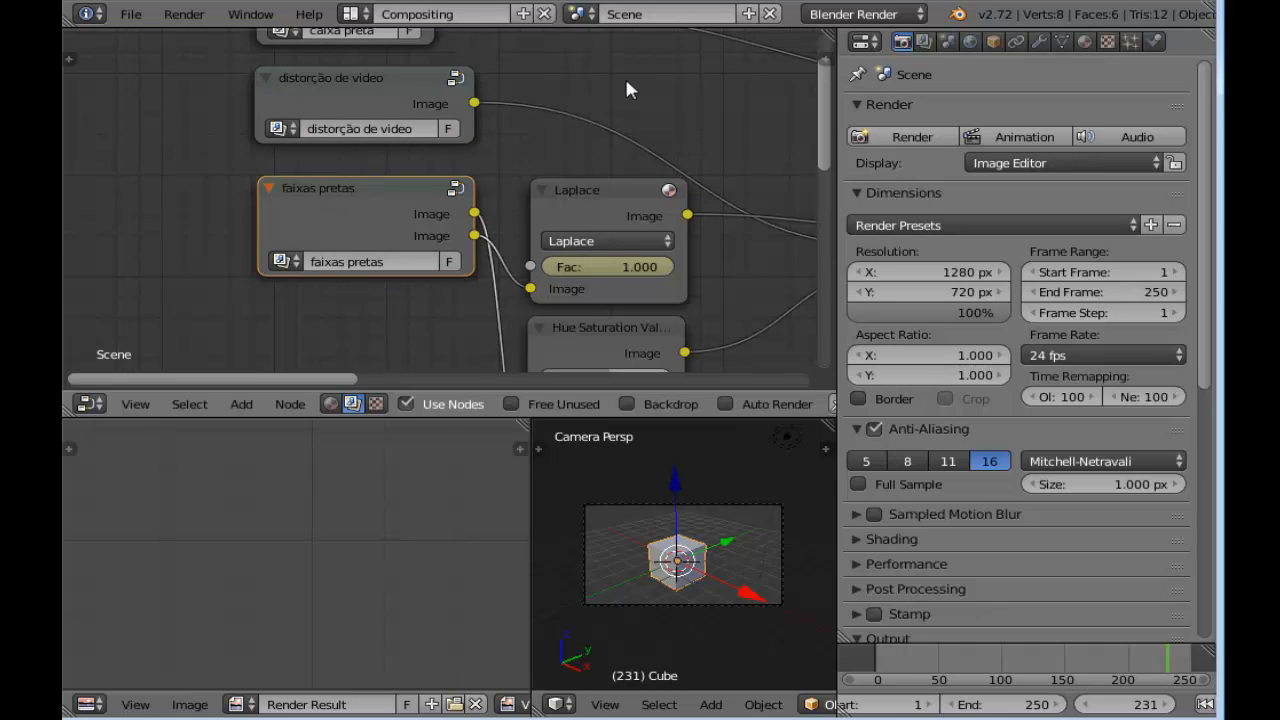
scroll(575, 110, "down", 5)
middle_click_drag(406, 110, 366, 112)
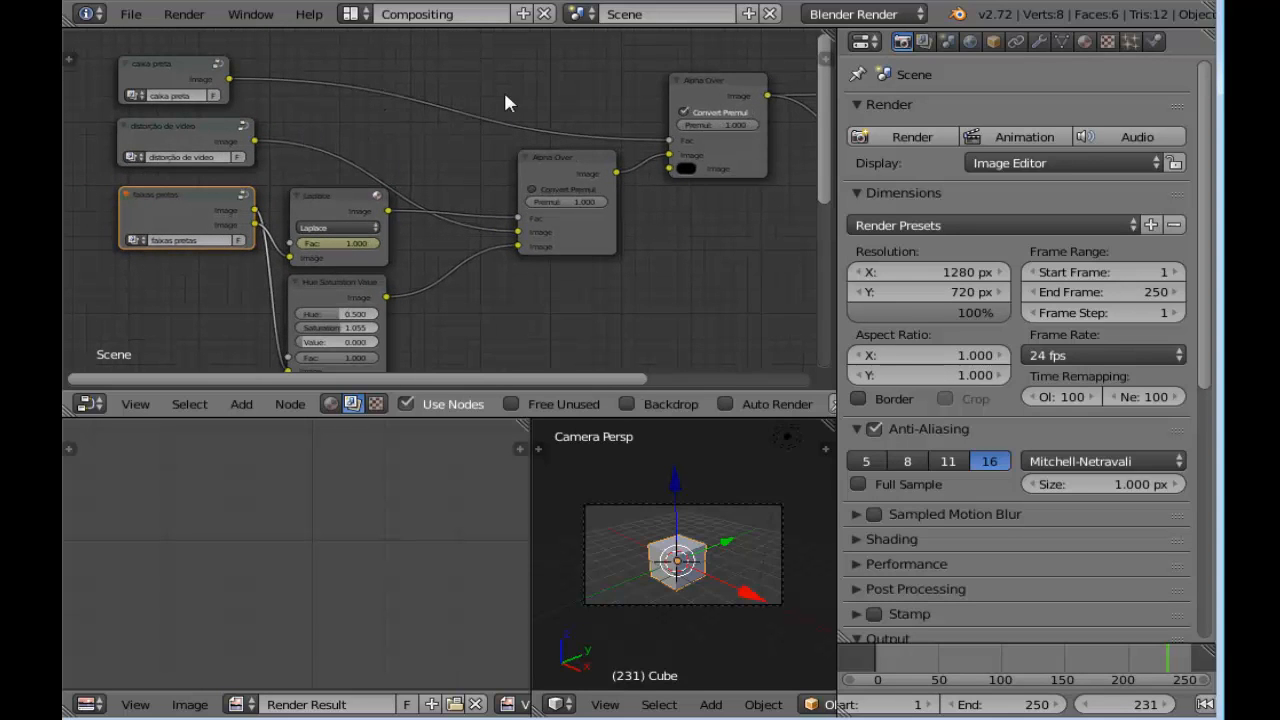
Start a new Blender session and switch its screen layout to Compositing
left_click(70, 705)
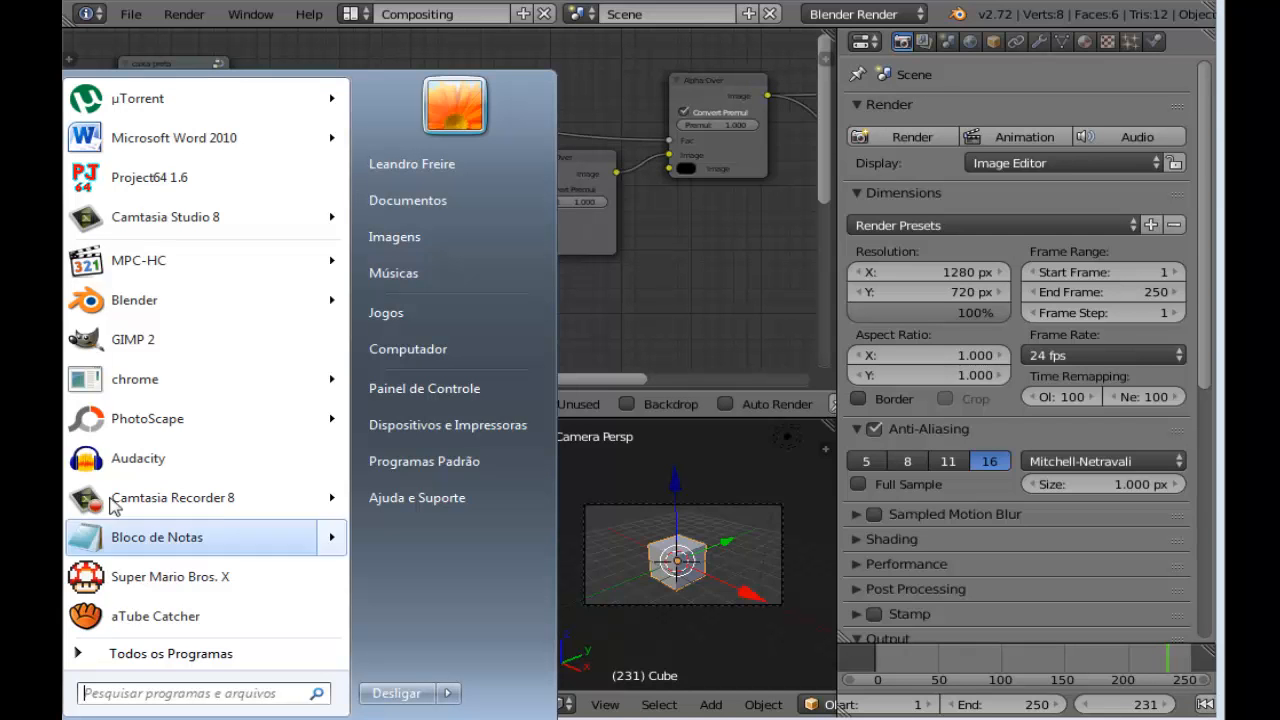
left_click(128, 312)
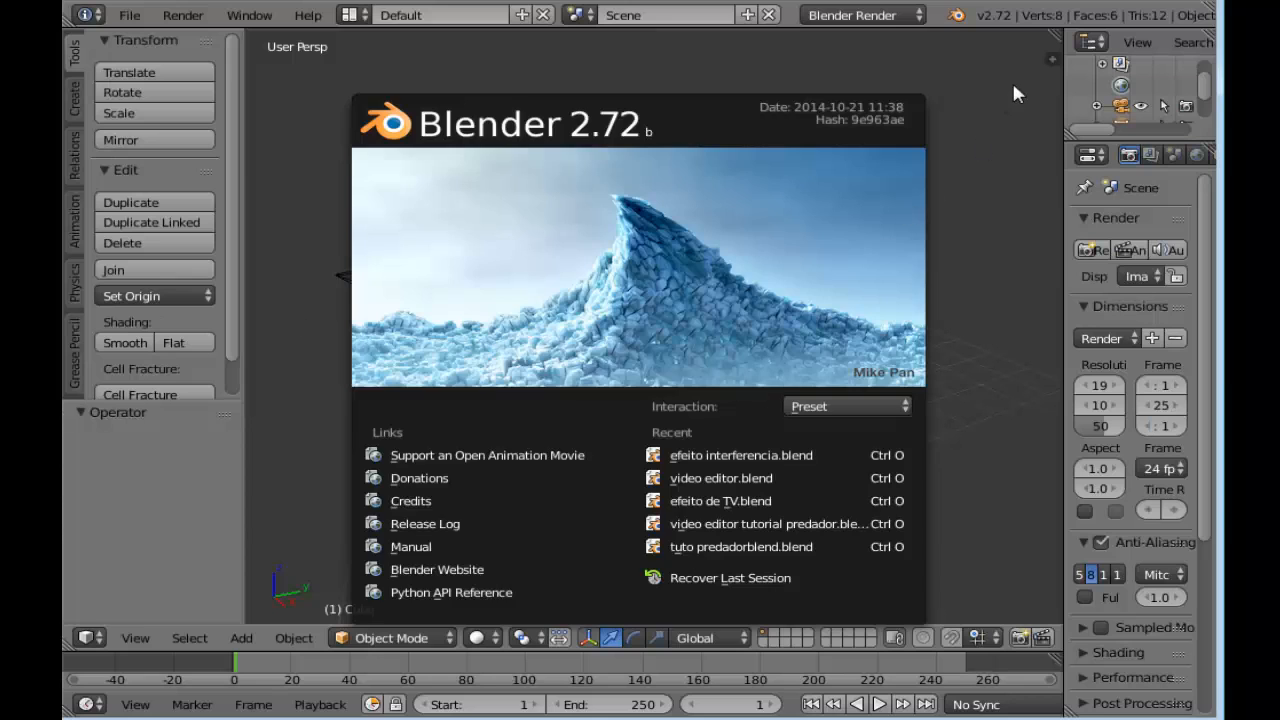
left_click(1013, 86)
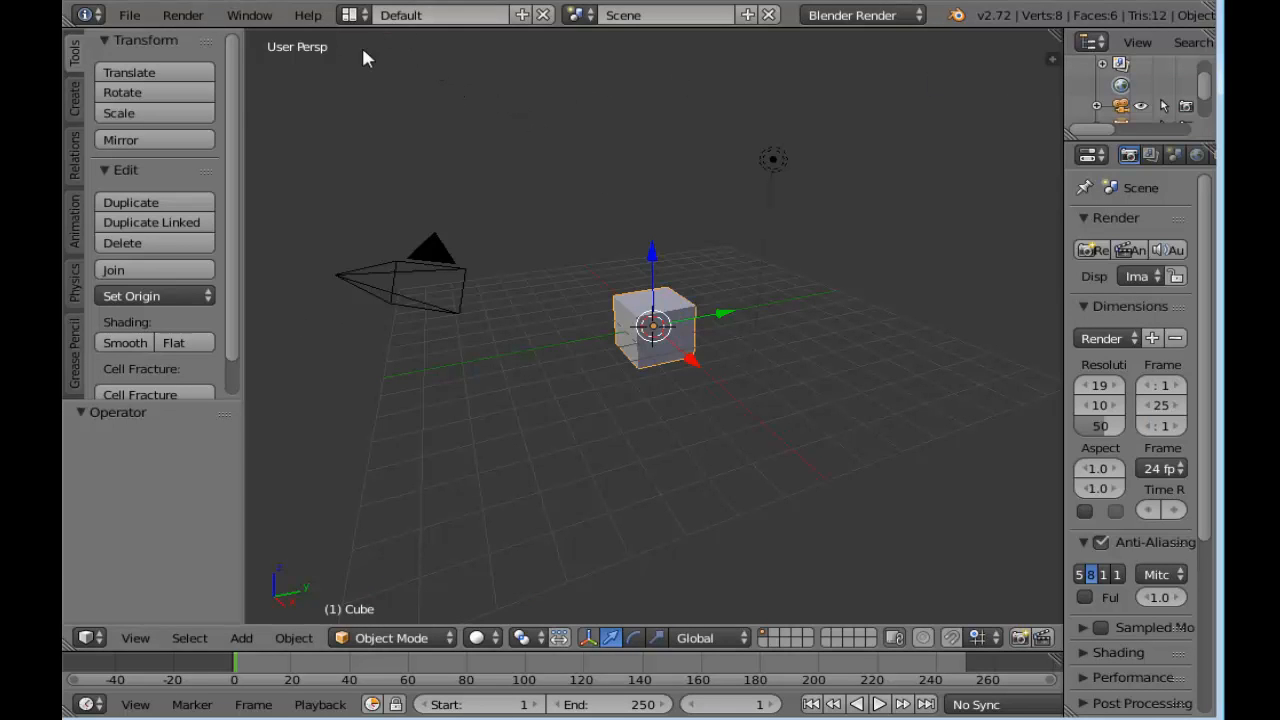
left_click(355, 14)
left_click(392, 86)
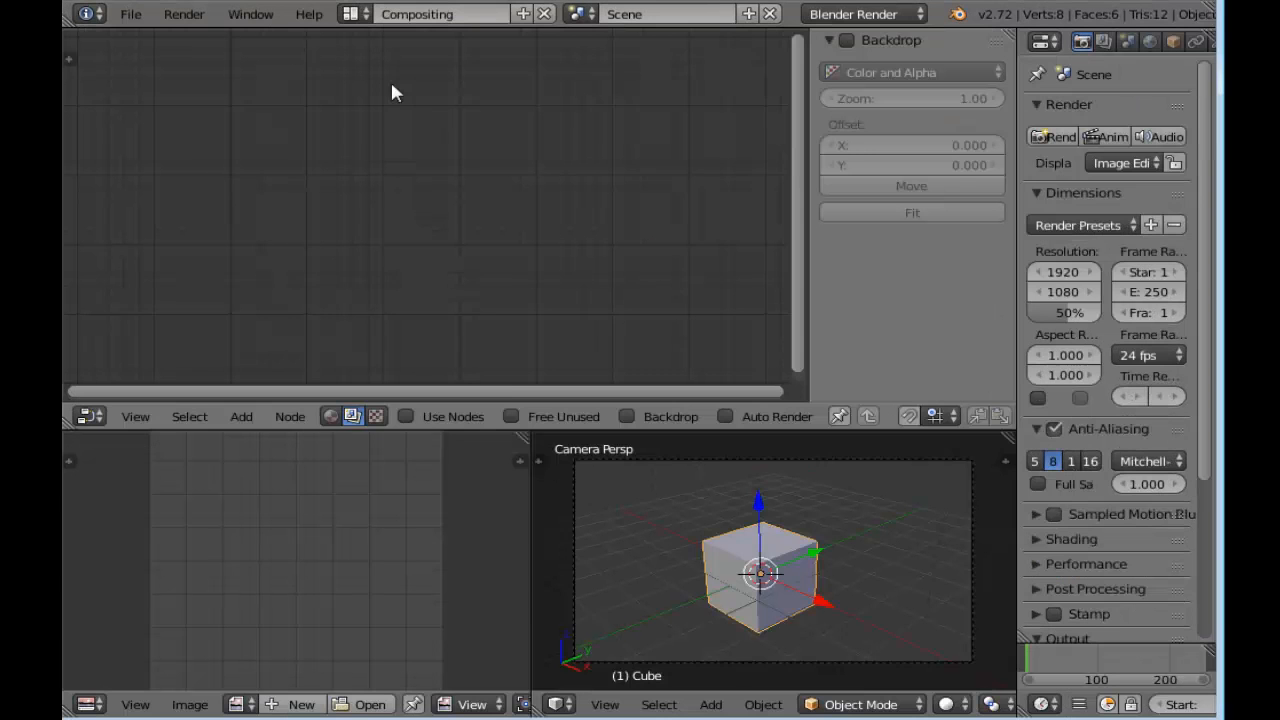
Enable Use Nodes and Backdrop for the compositor of the new scene
left_click(405, 416)
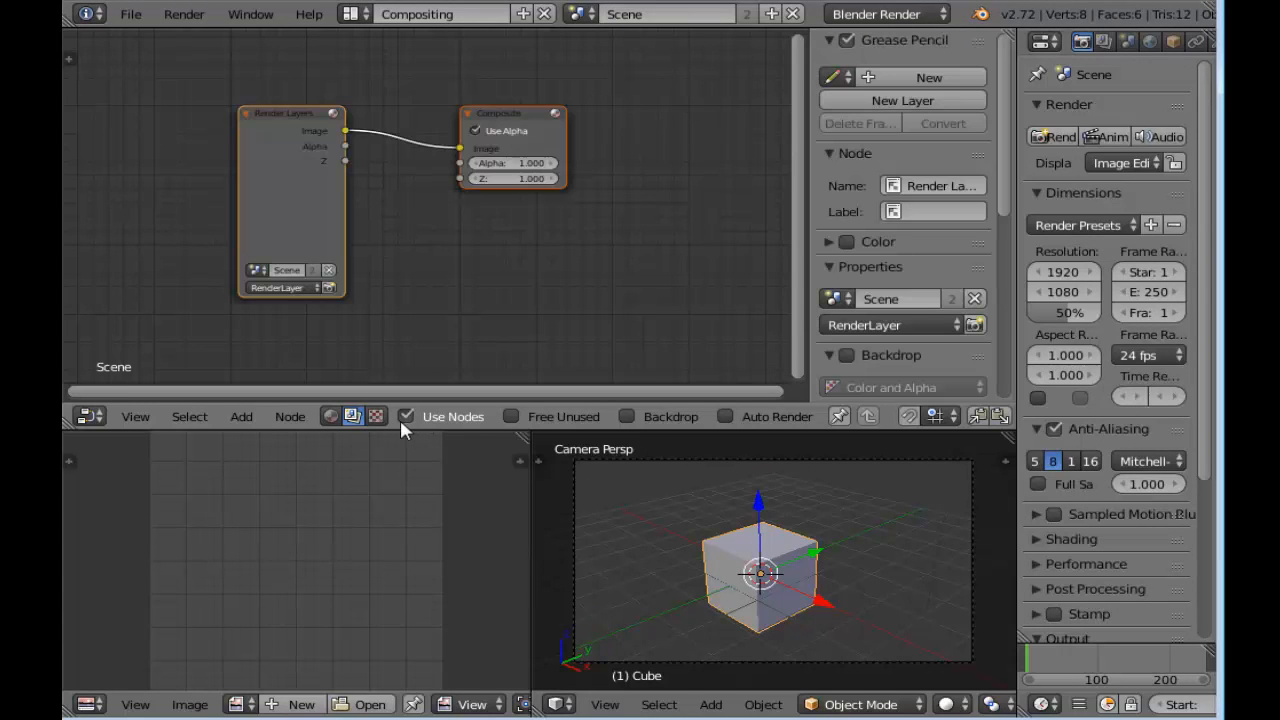
left_click(636, 419)
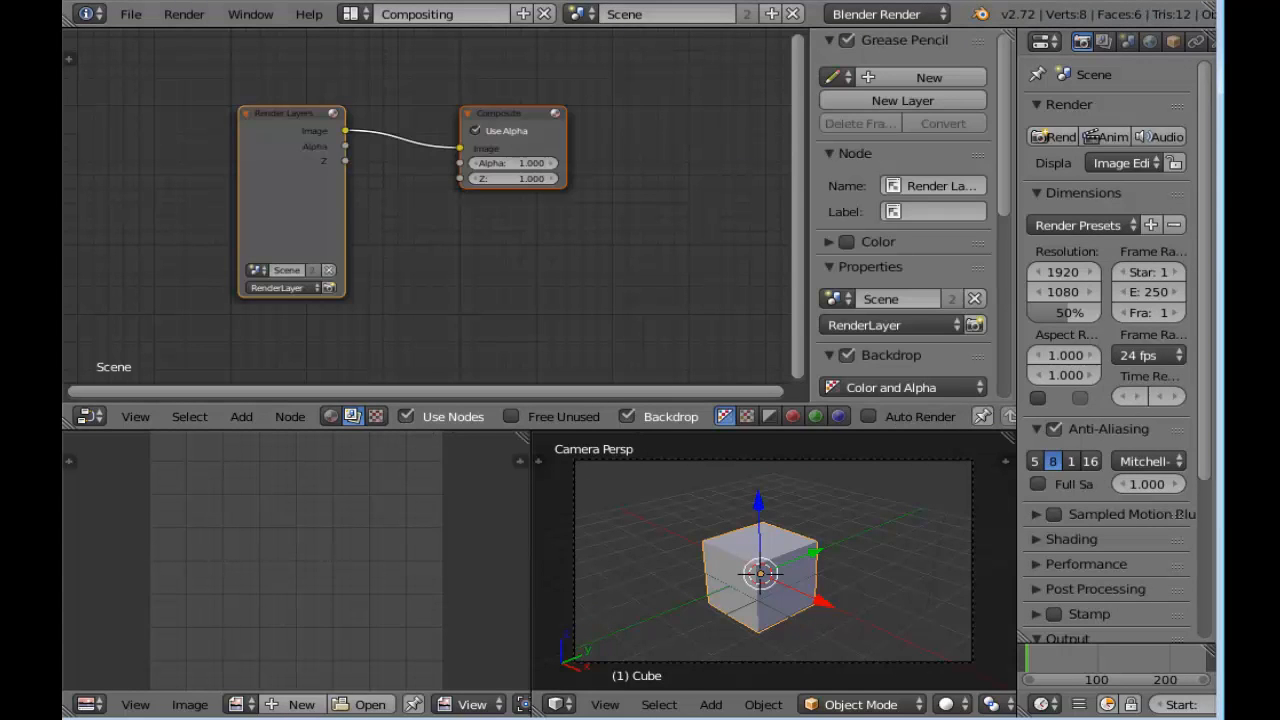
key("alt+F4")
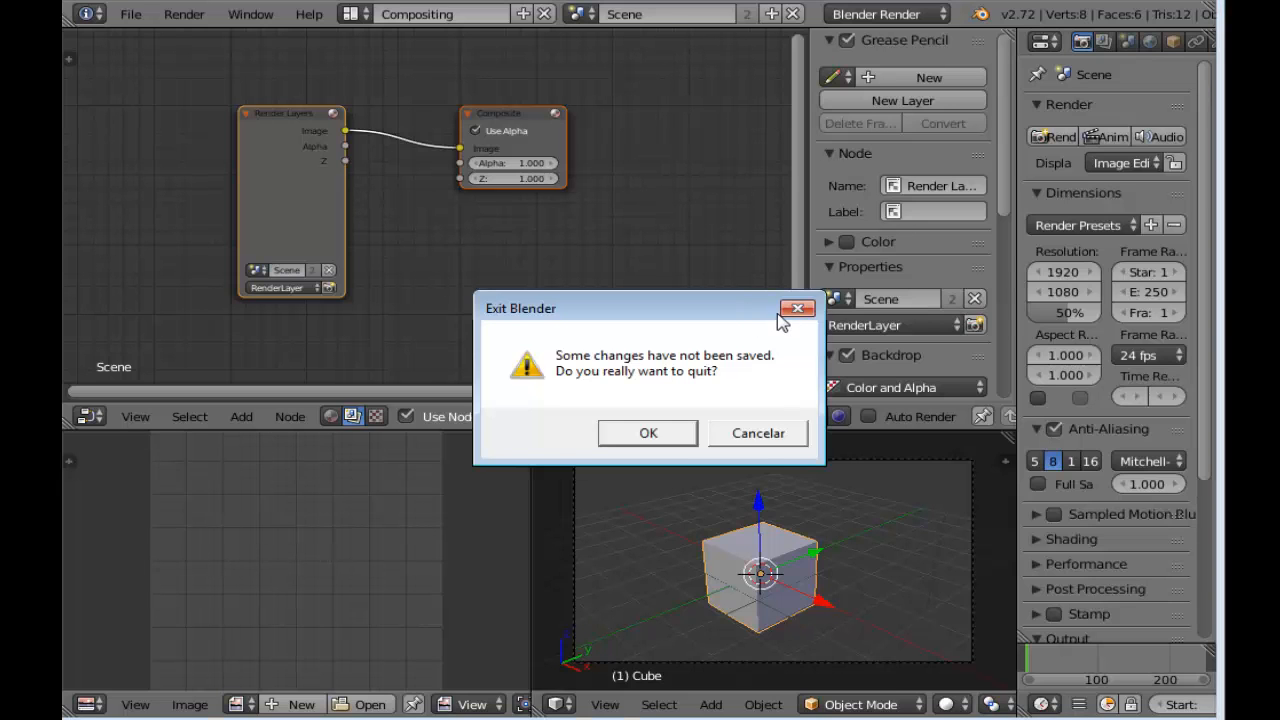
left_click(785, 433)
Disconnect the Render Layers node from the Composite node and move Render Layers farther away from it
middle_click_drag(539, 257, 598, 257)
scroll(538, 247, "up", 4)
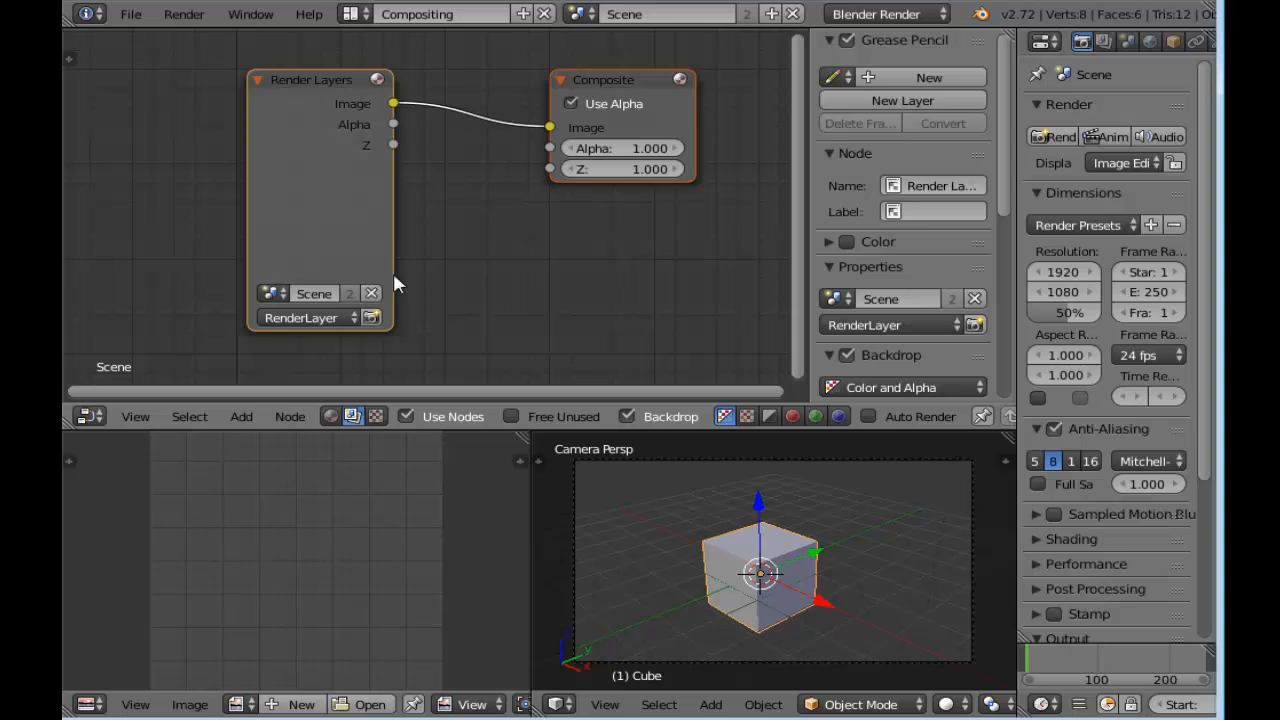
middle_click_drag(471, 291, 443, 263)
scroll(396, 205, "down", 1)
scroll(397, 207, "up", 1)
middle_click_drag(406, 218, 423, 247)
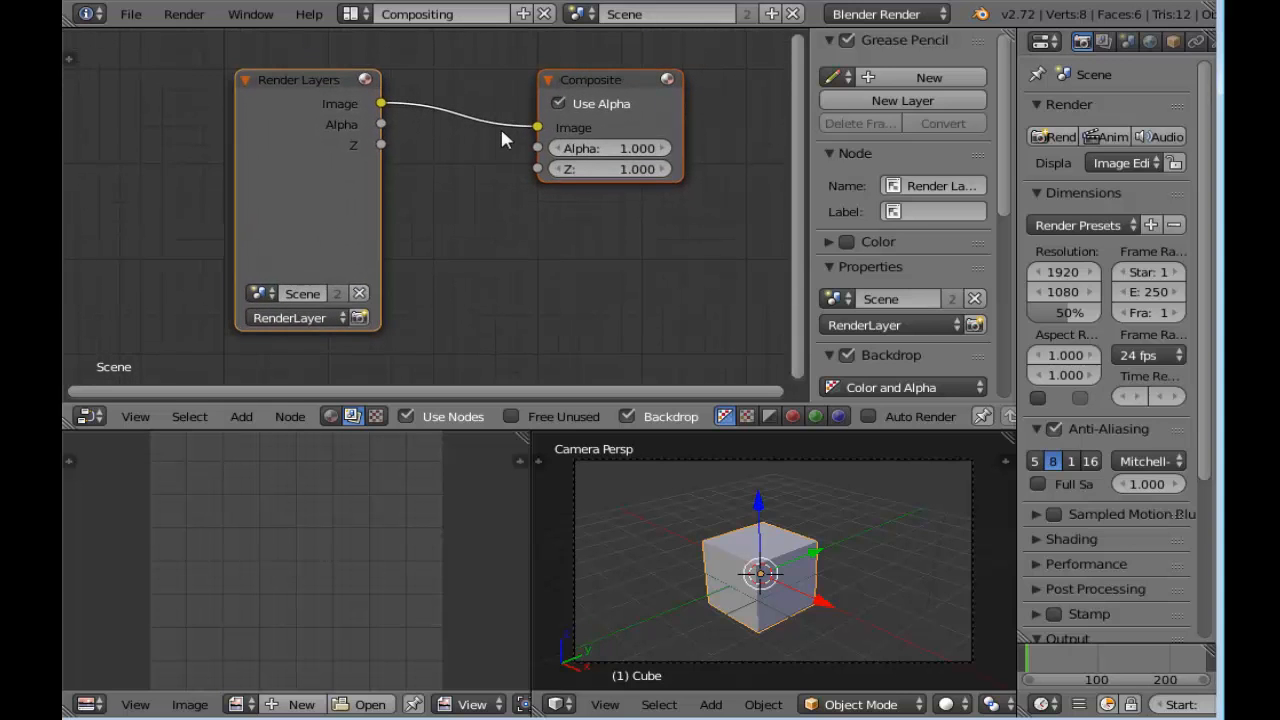
left_click_drag(535, 128, 423, 239)
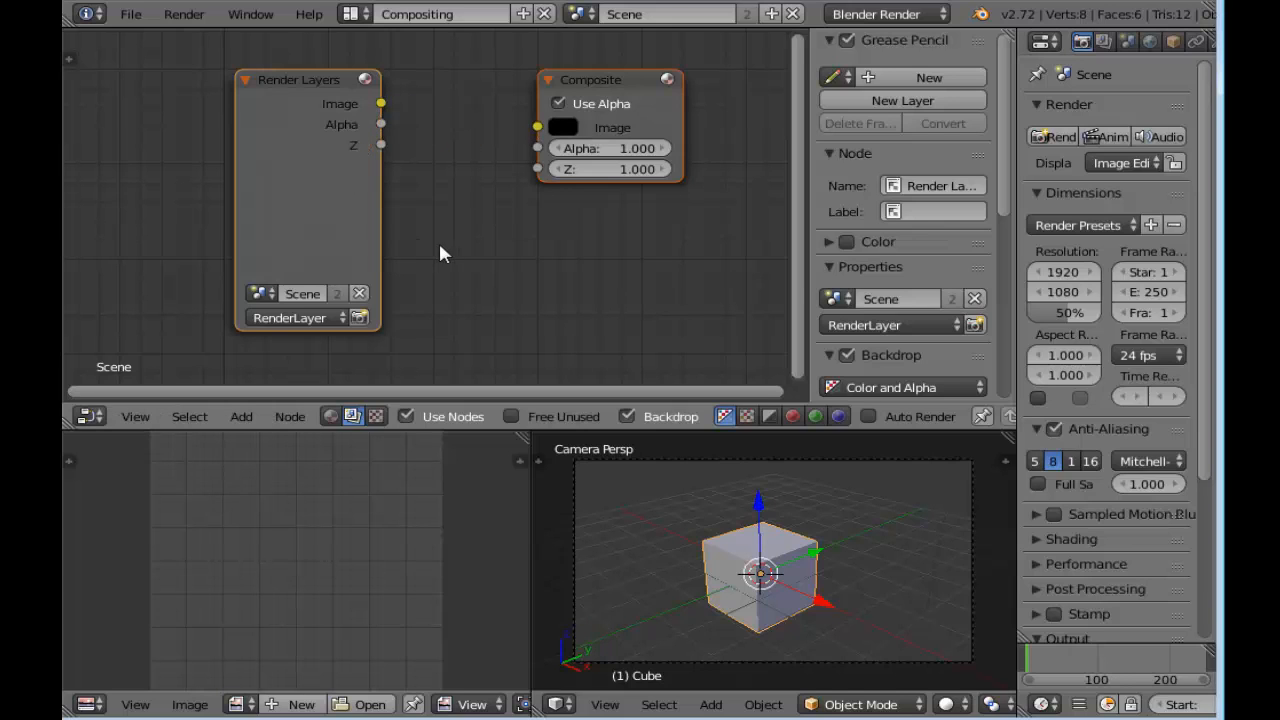
left_click_drag(284, 108, 149, 106)
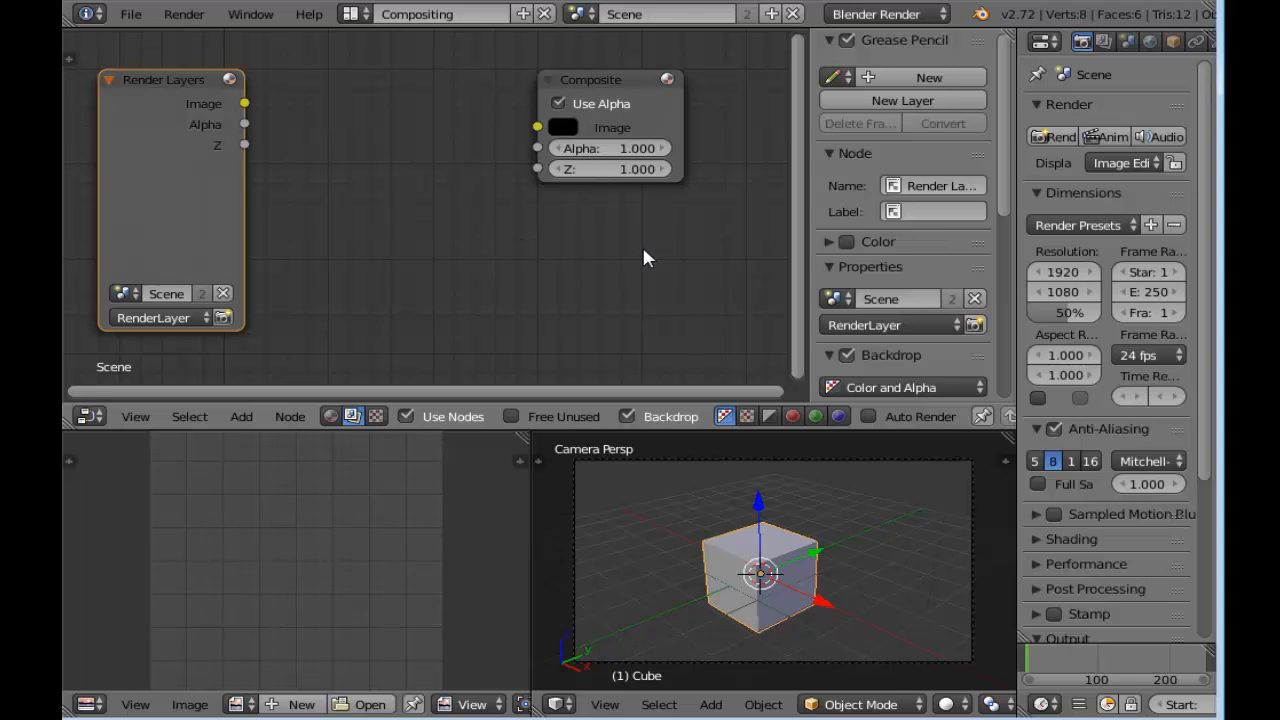
Start another Blender session and open the recent project containing the halftone node setup
left_click(92, 719)
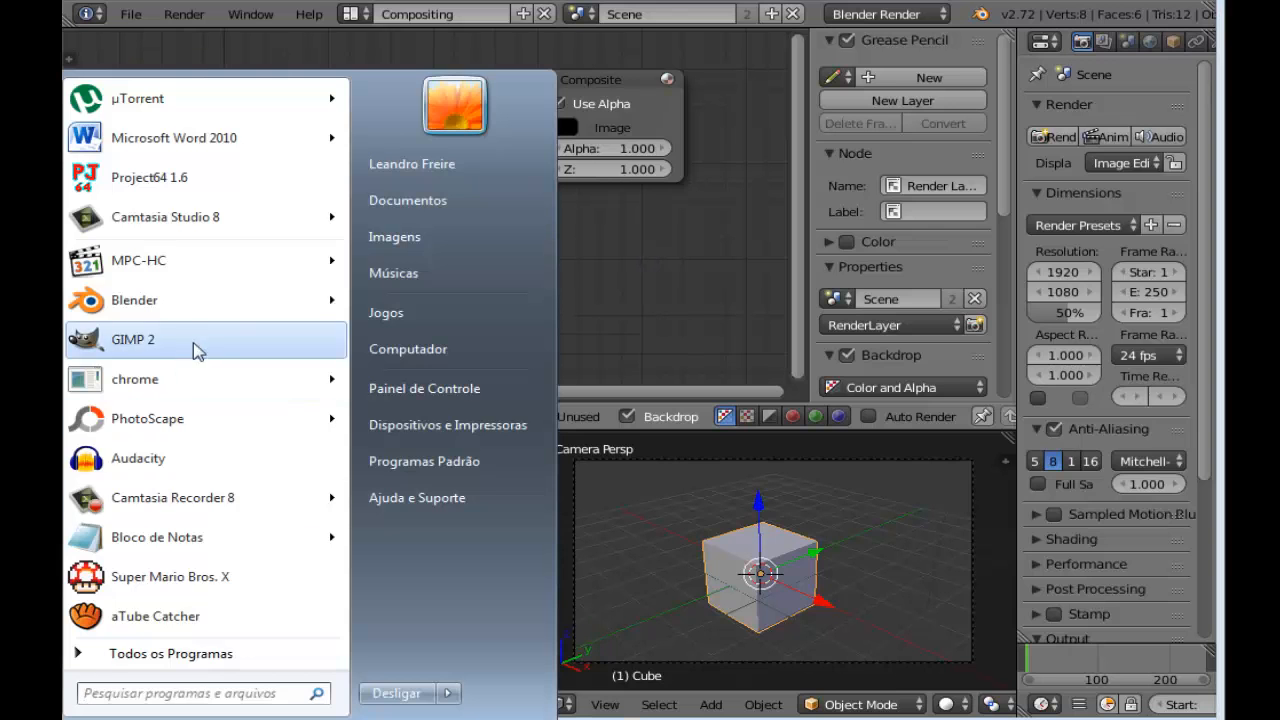
left_click(212, 303)
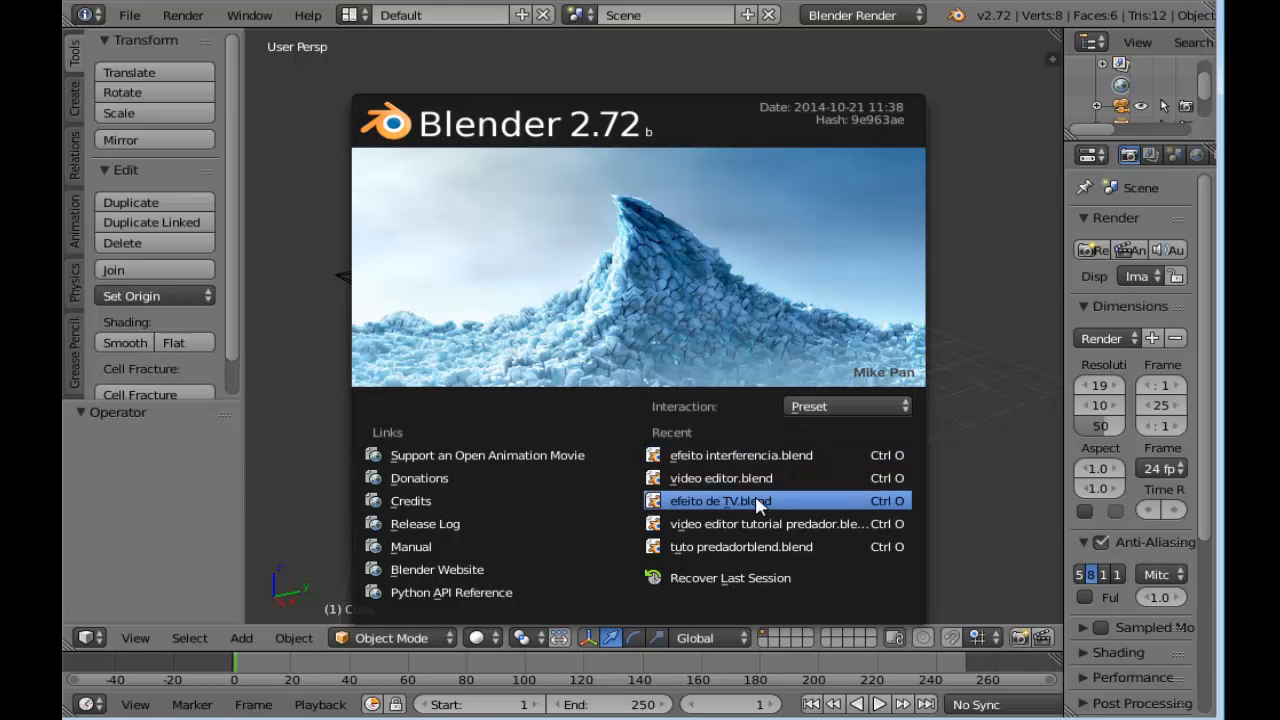
left_click(755, 497)
Select all halftone effect nodes except Composite and Viewer and combine them into a node group
scroll(694, 350, "down", 4)
middle_click_drag(695, 351, 402, 347)
scroll(720, 205, "up", 5)
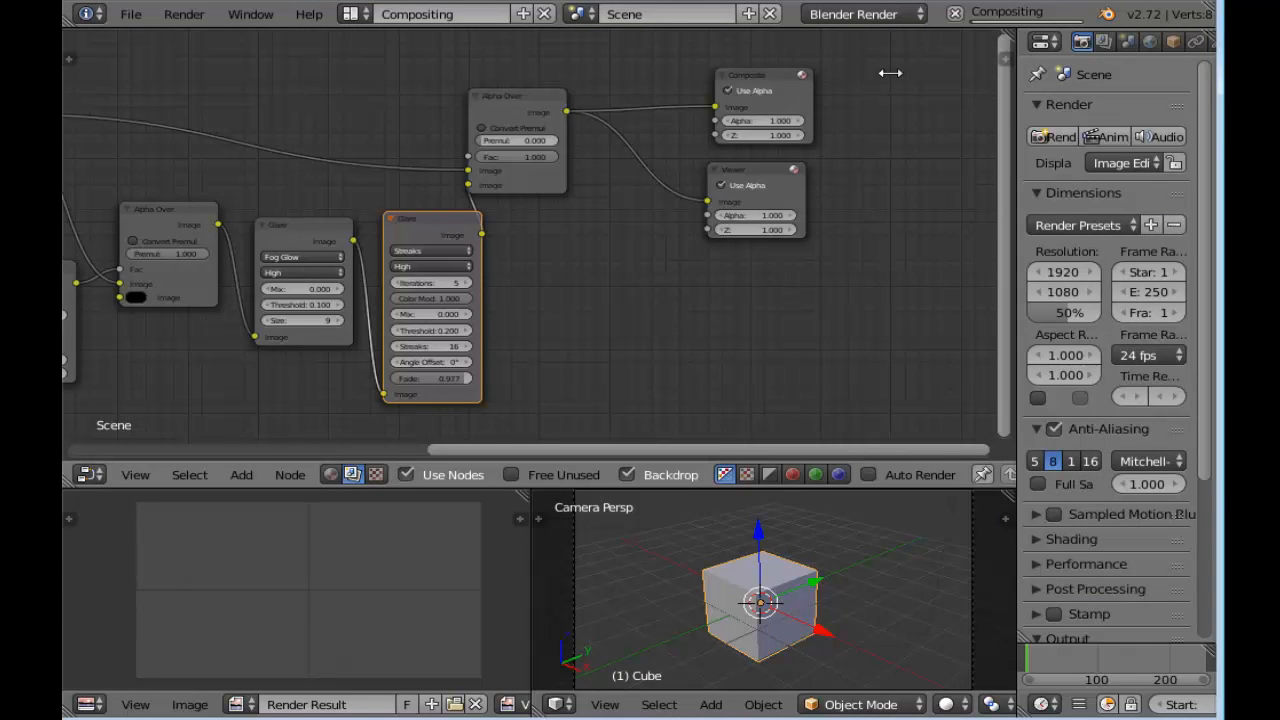
scroll(573, 287, "down", 8)
middle_click_drag(573, 287, 700, 299)
scroll(703, 275, "down", 2)
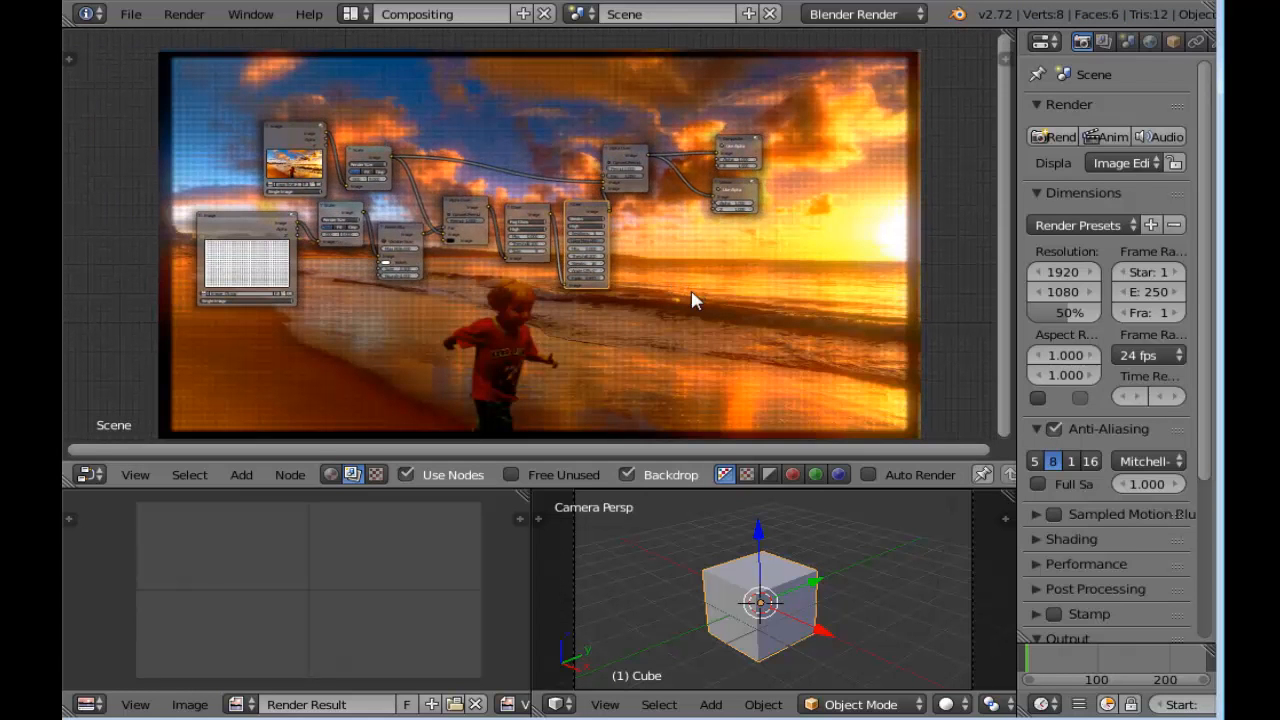
left_click(288, 130)
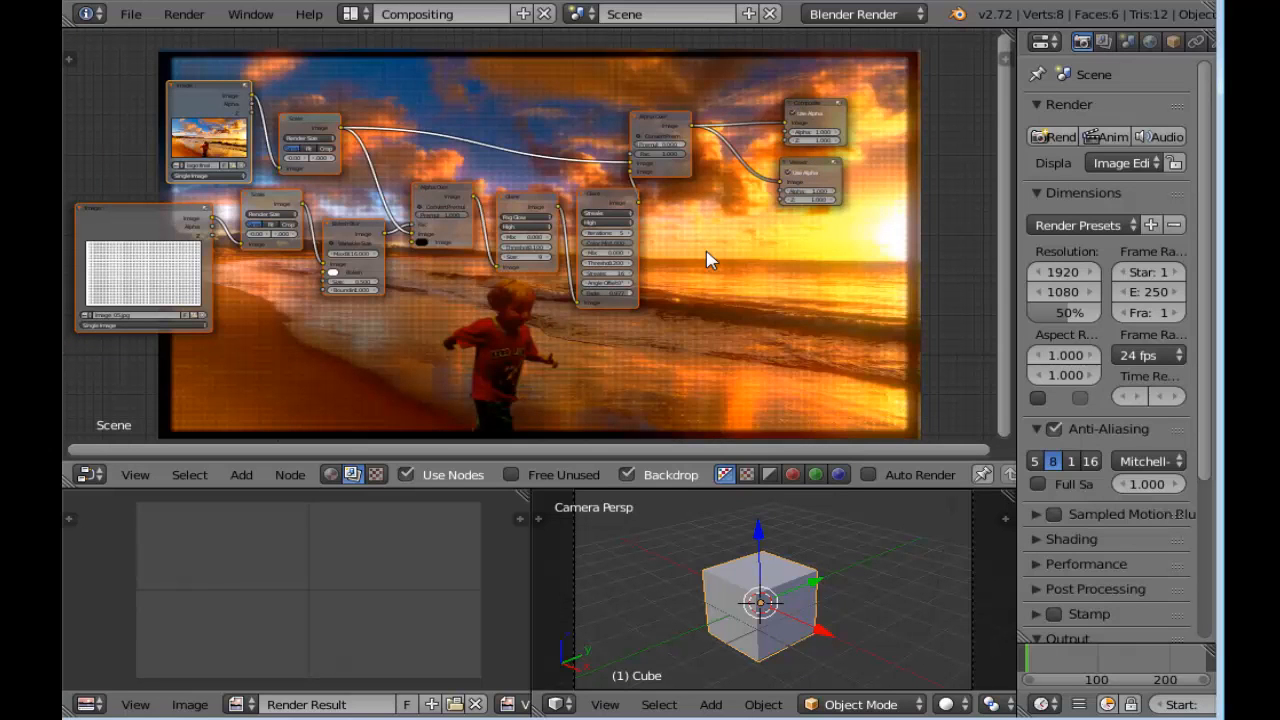
key("ctrl+g")
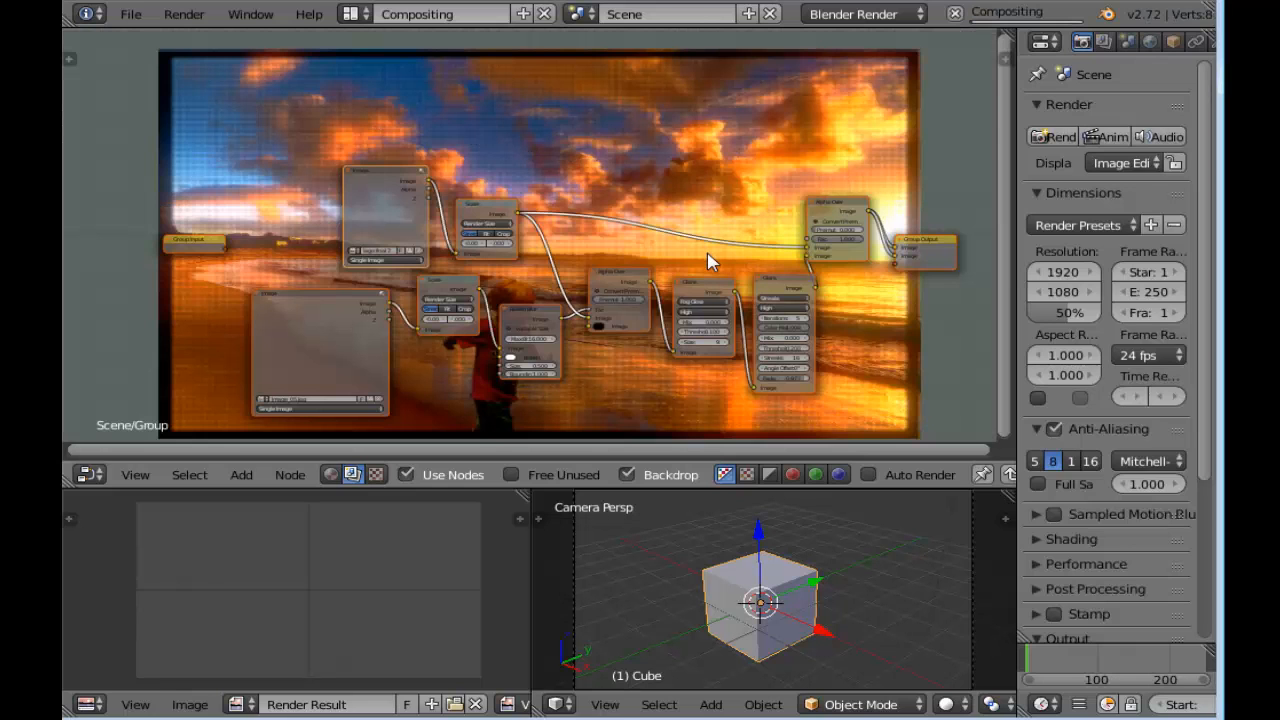
Leave the group's inner node view and rename the node group "efeito tubo TV"
key("Tab")
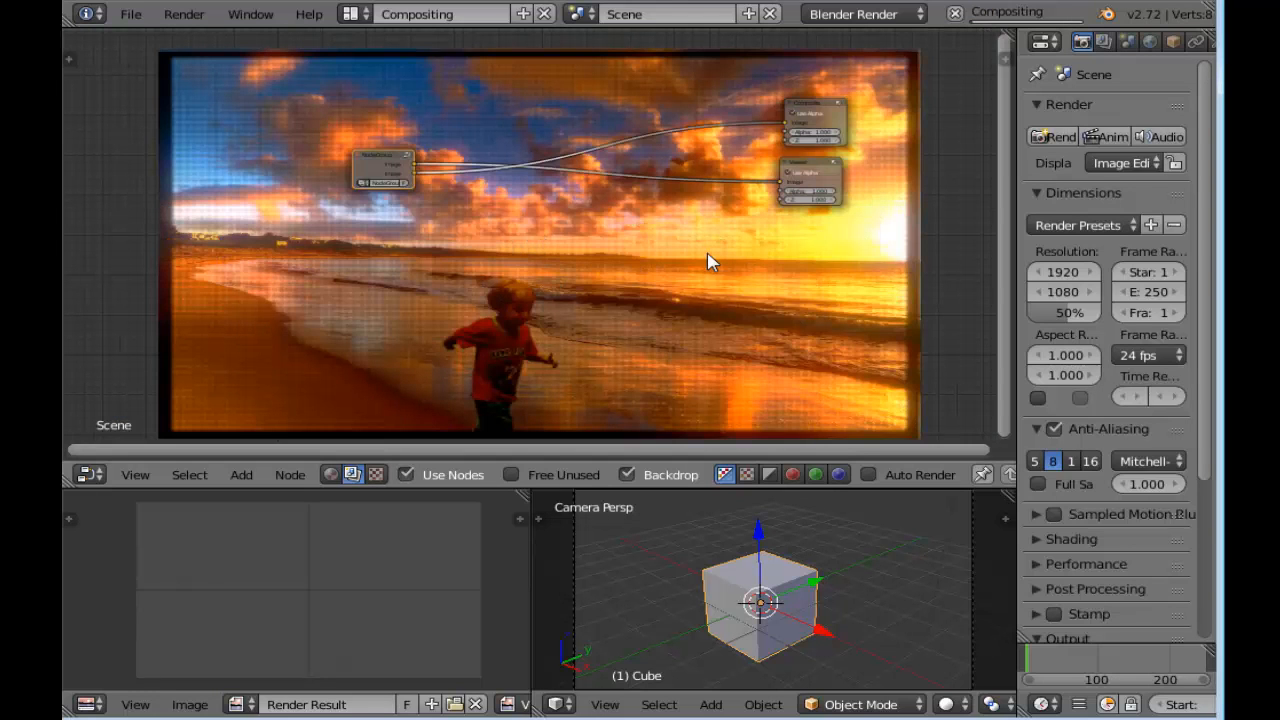
scroll(389, 214, "up", 3)
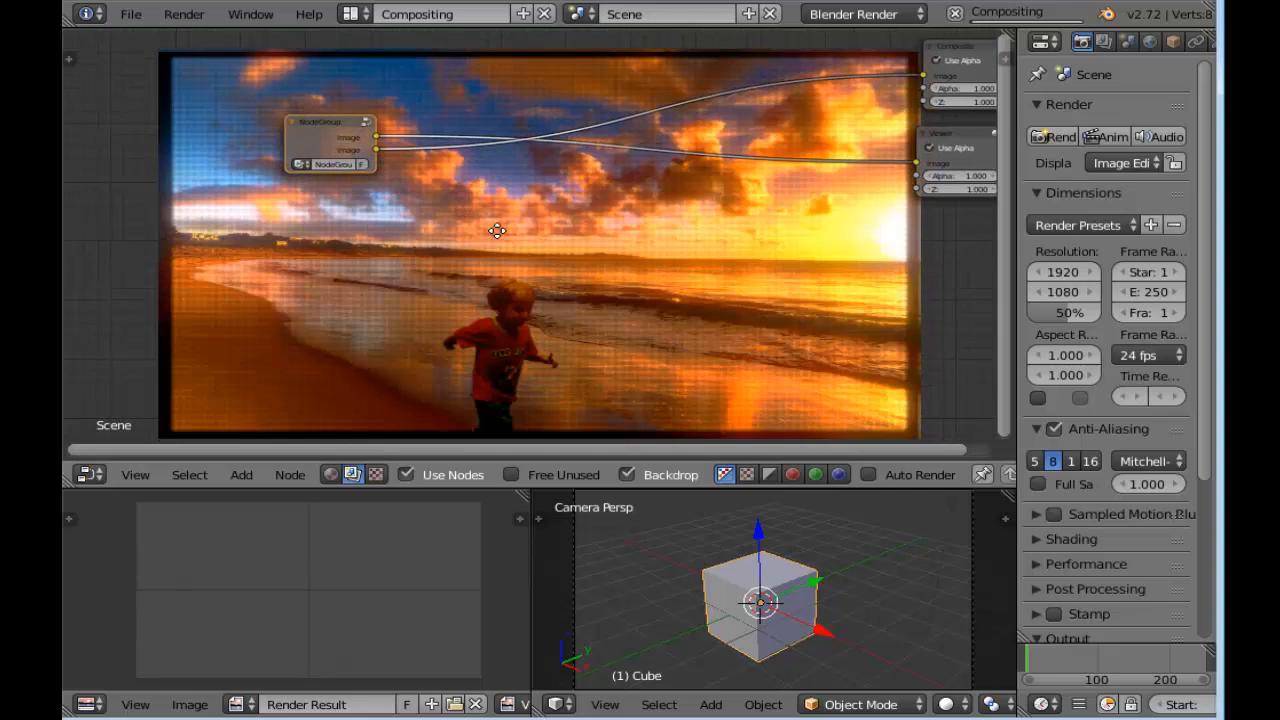
scroll(492, 232, "up", 4)
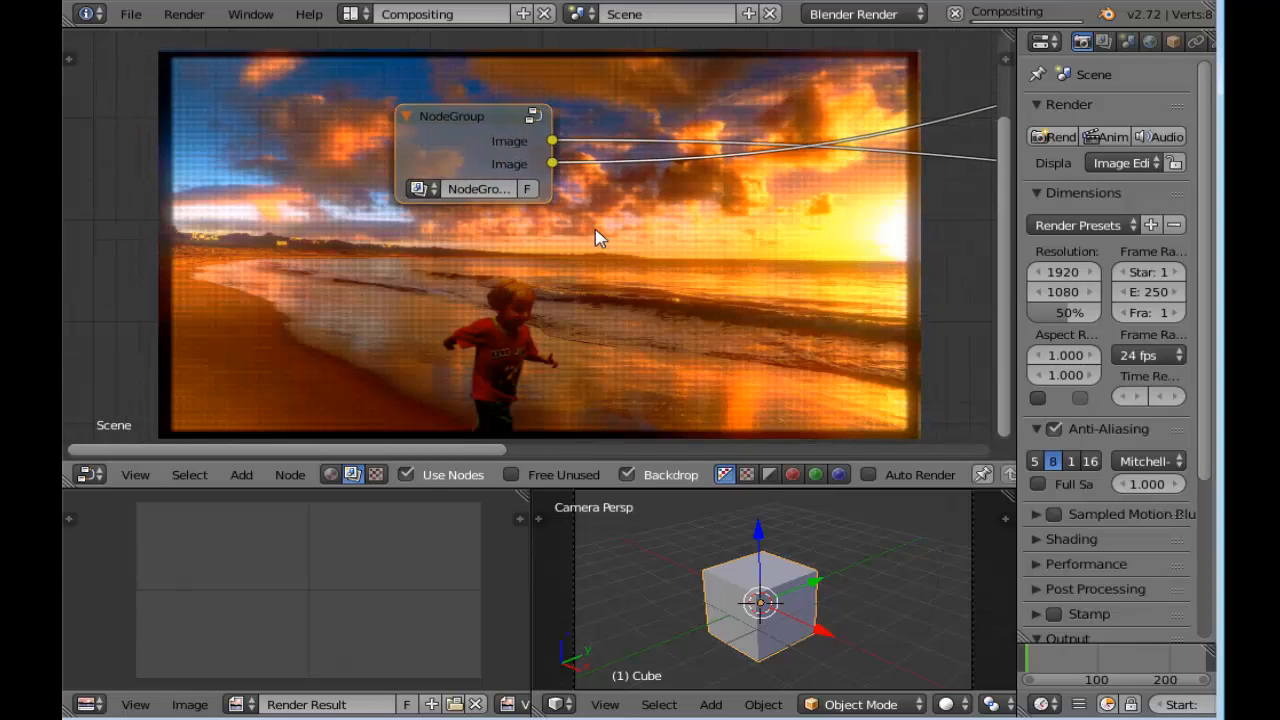
middle_click_drag(594, 237, 592, 292)
left_click(459, 250)
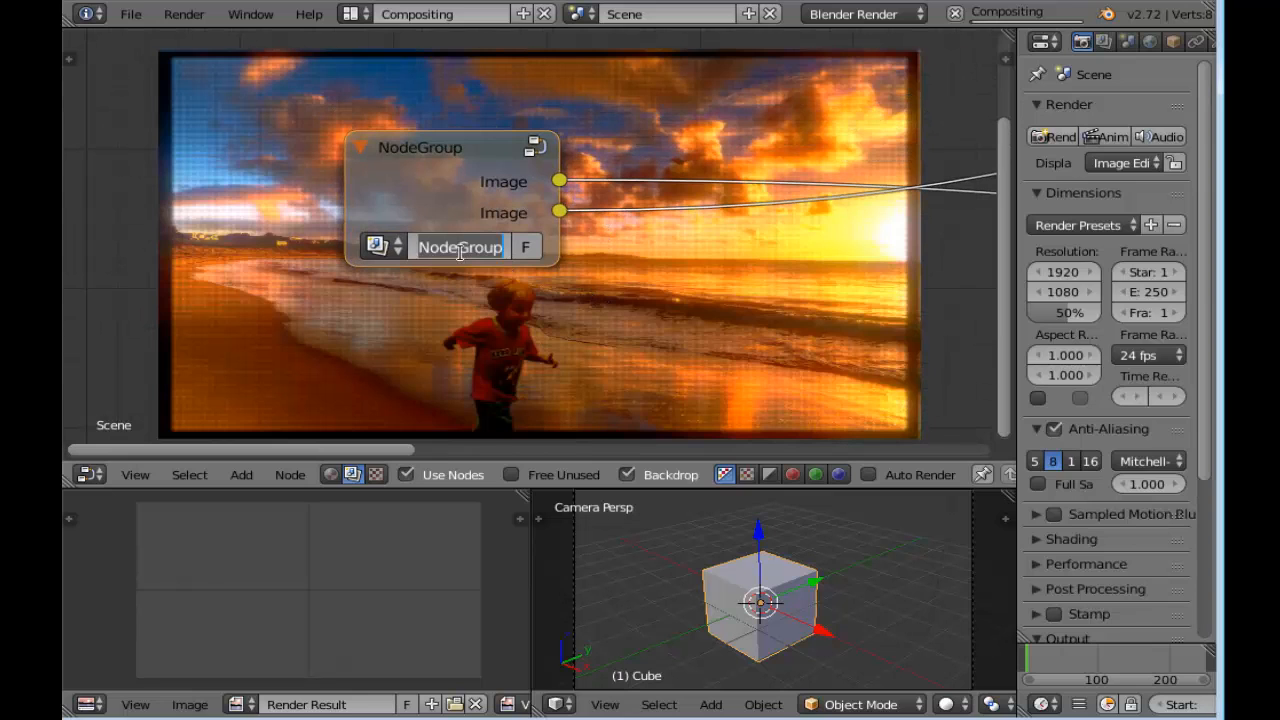
type("efeito tubo")
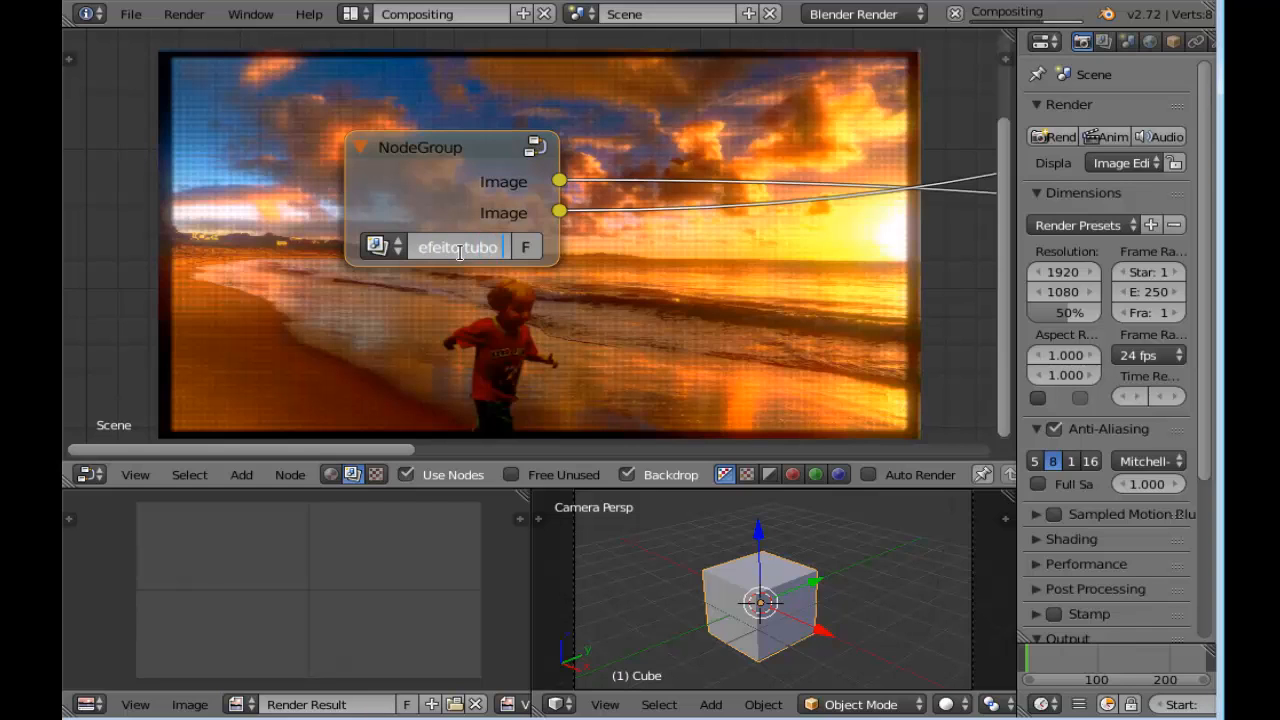
type(" TV")
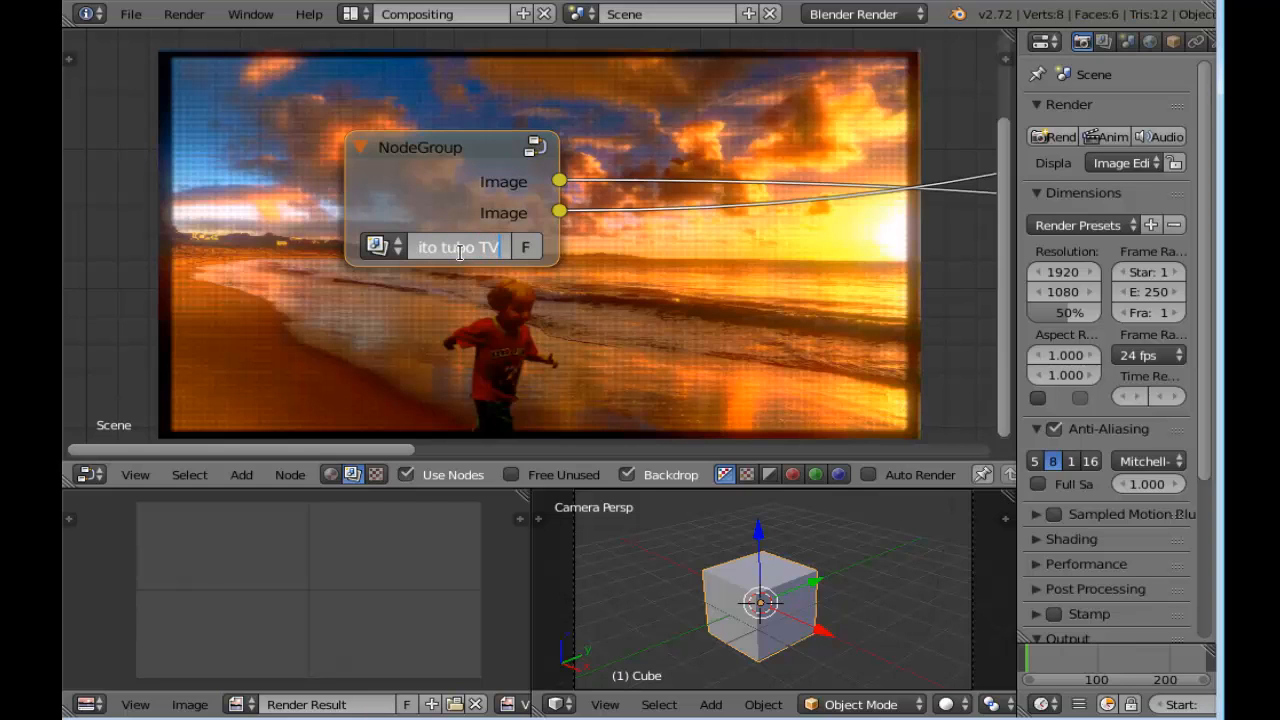
key("Return")
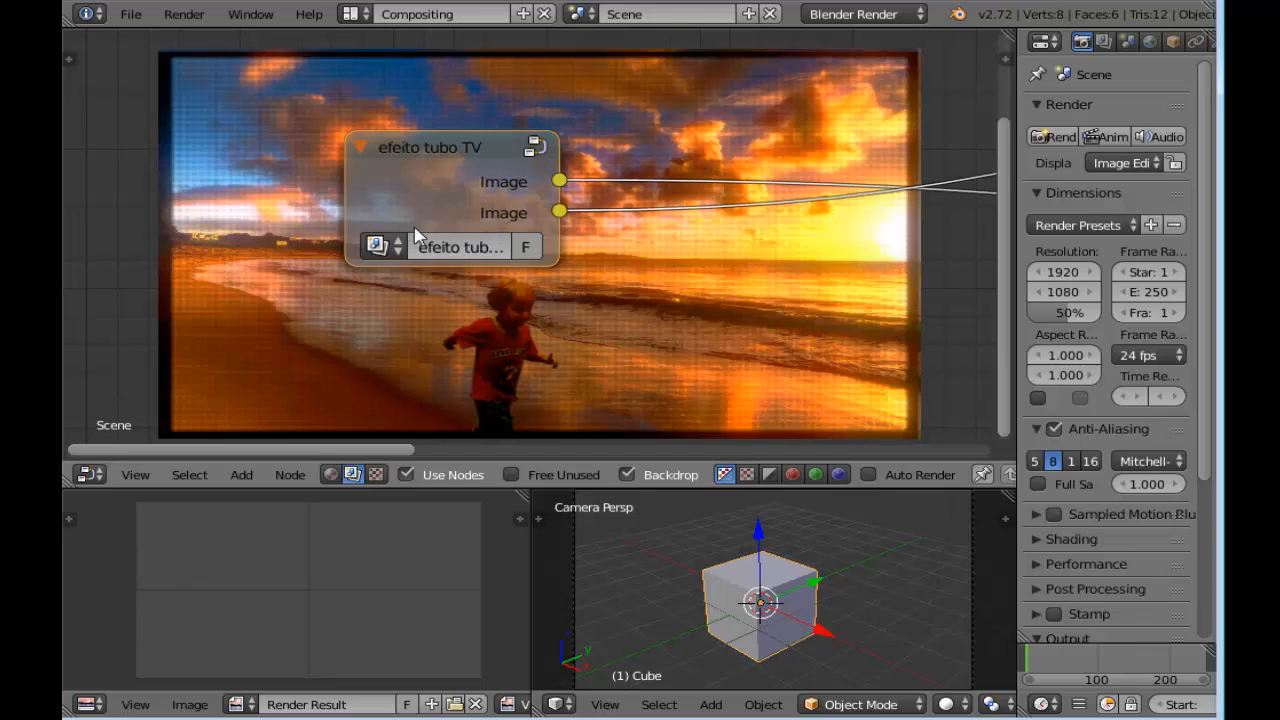
Widen and reposition the group node, and swap its output links so the first feeds Composite and the second Viewer
left_click_drag(359, 192, 245, 192)
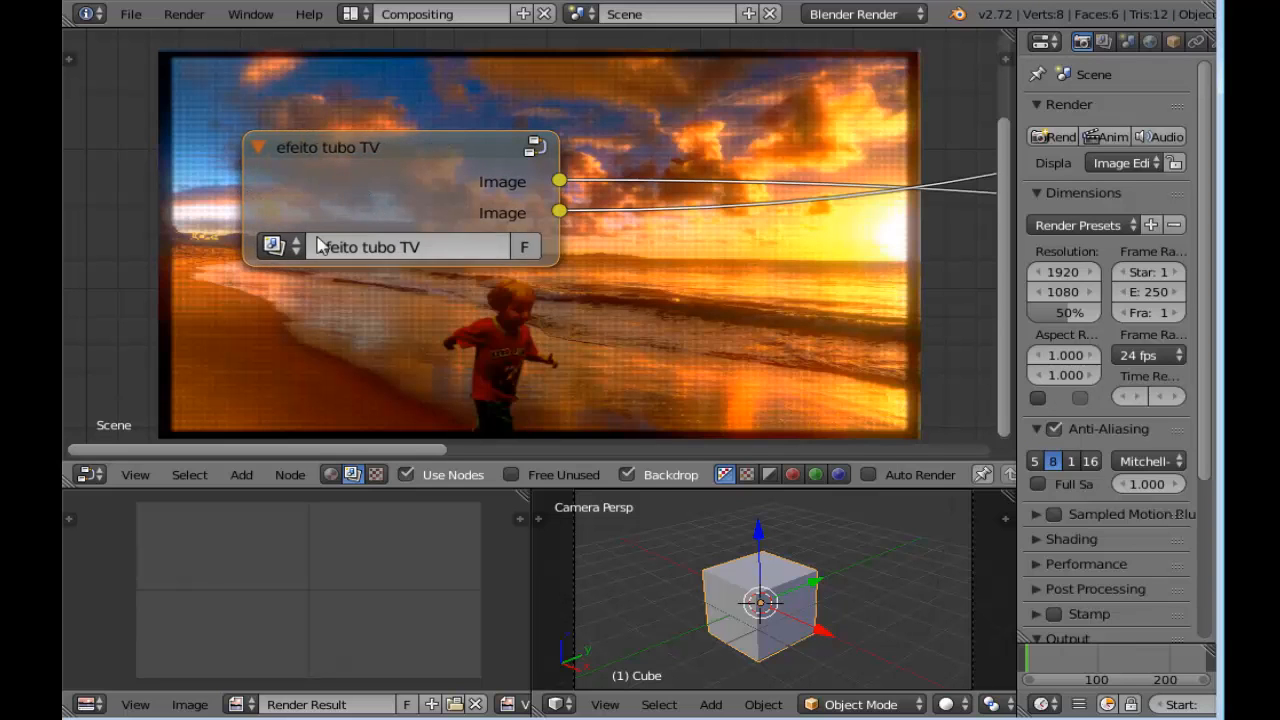
scroll(335, 232, "down", 4)
middle_click_drag(660, 304, 514, 297)
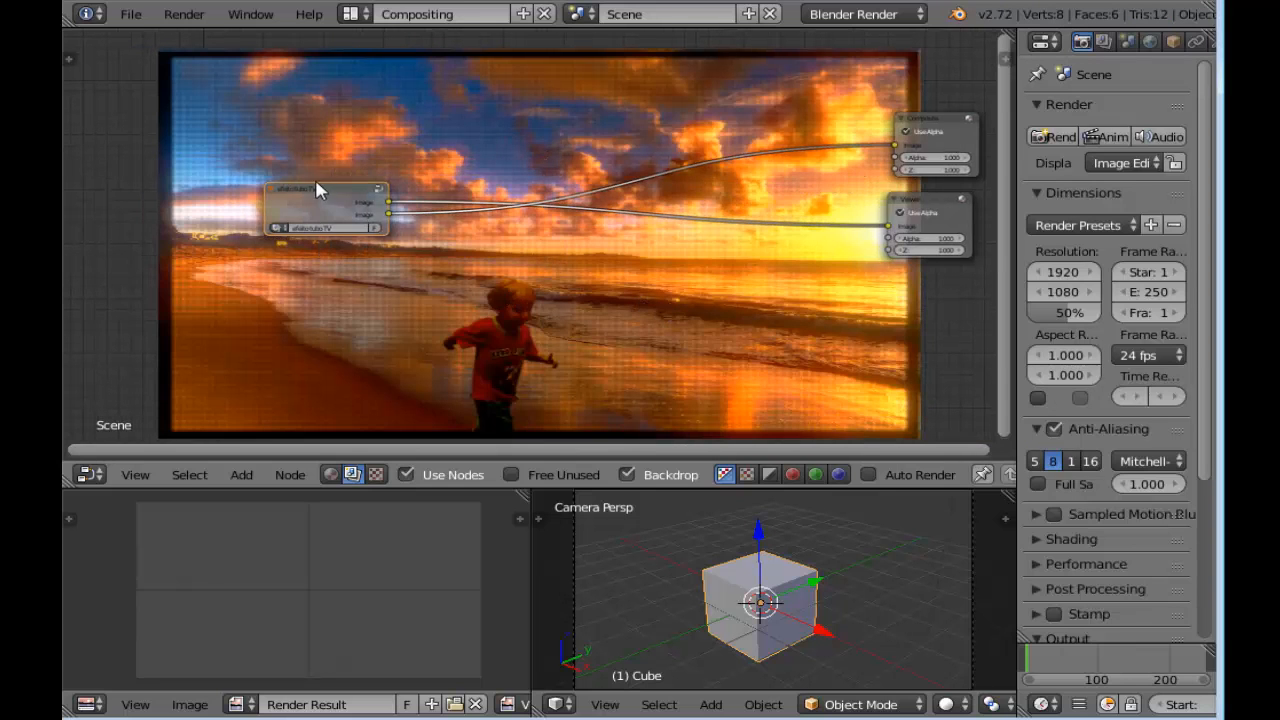
left_click_drag(321, 194, 436, 150)
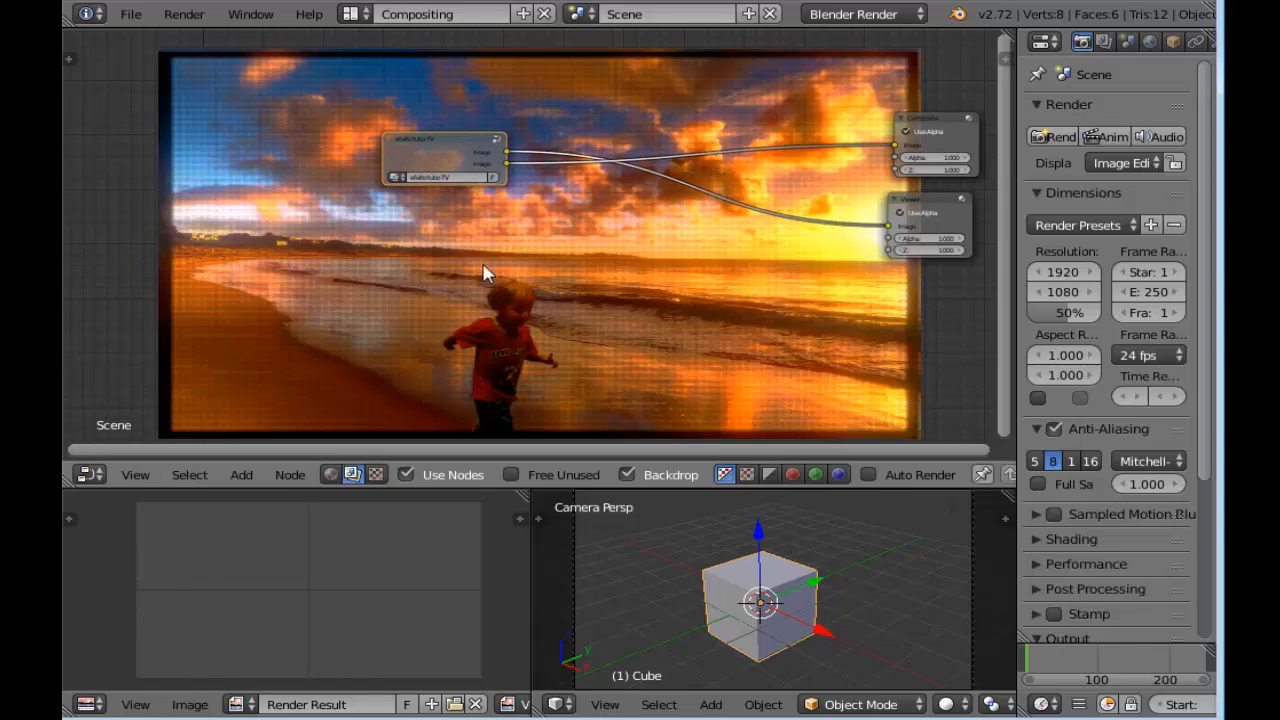
scroll(492, 185, "up", 3)
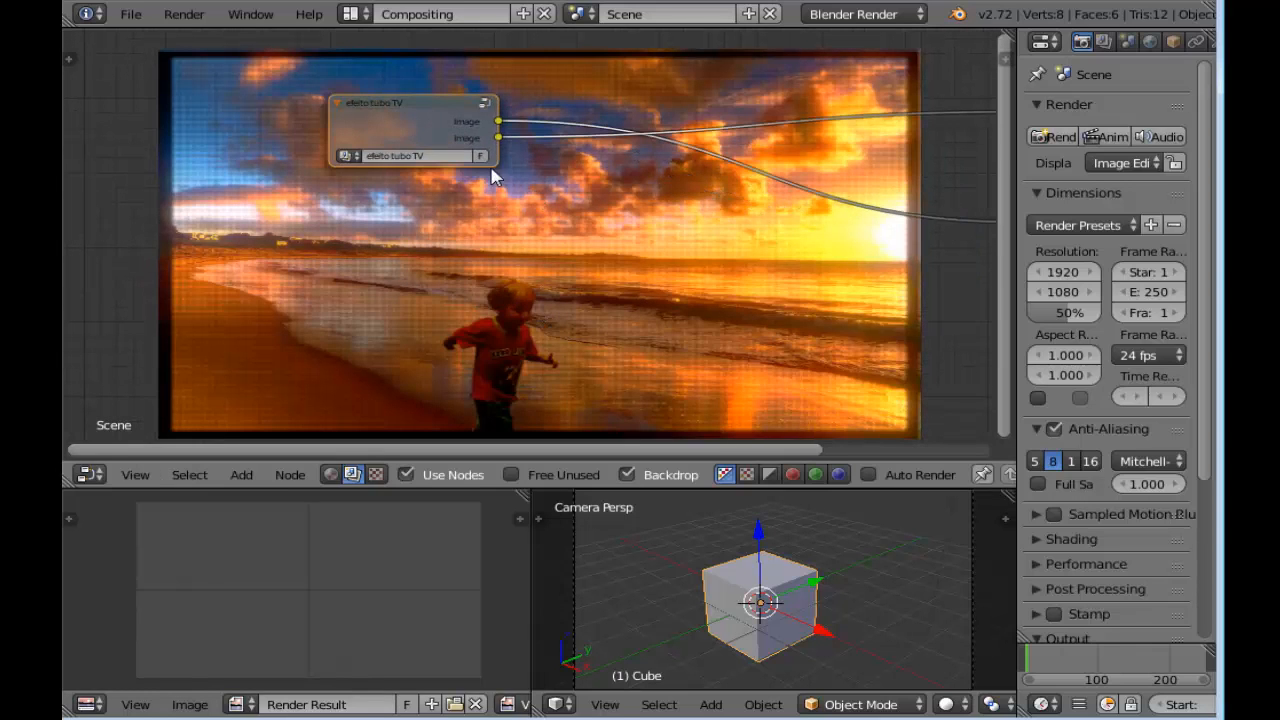
left_click_drag(502, 135, 502, 120)
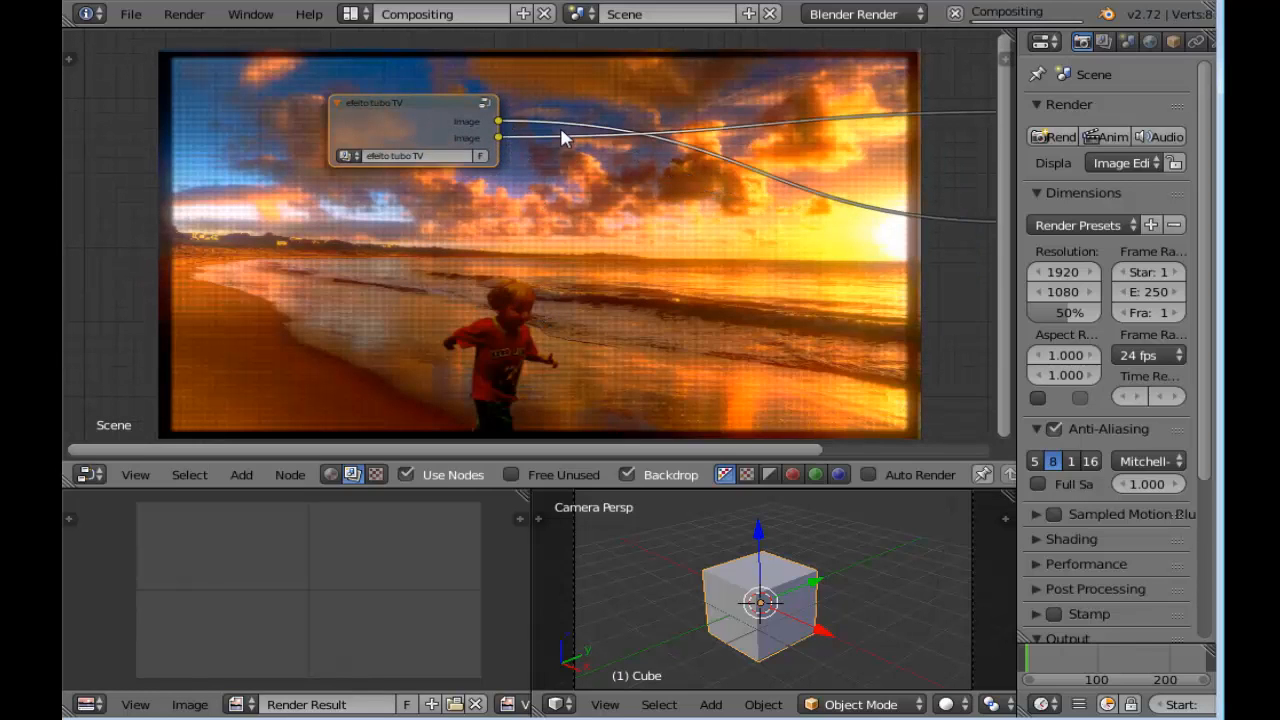
key("Home")
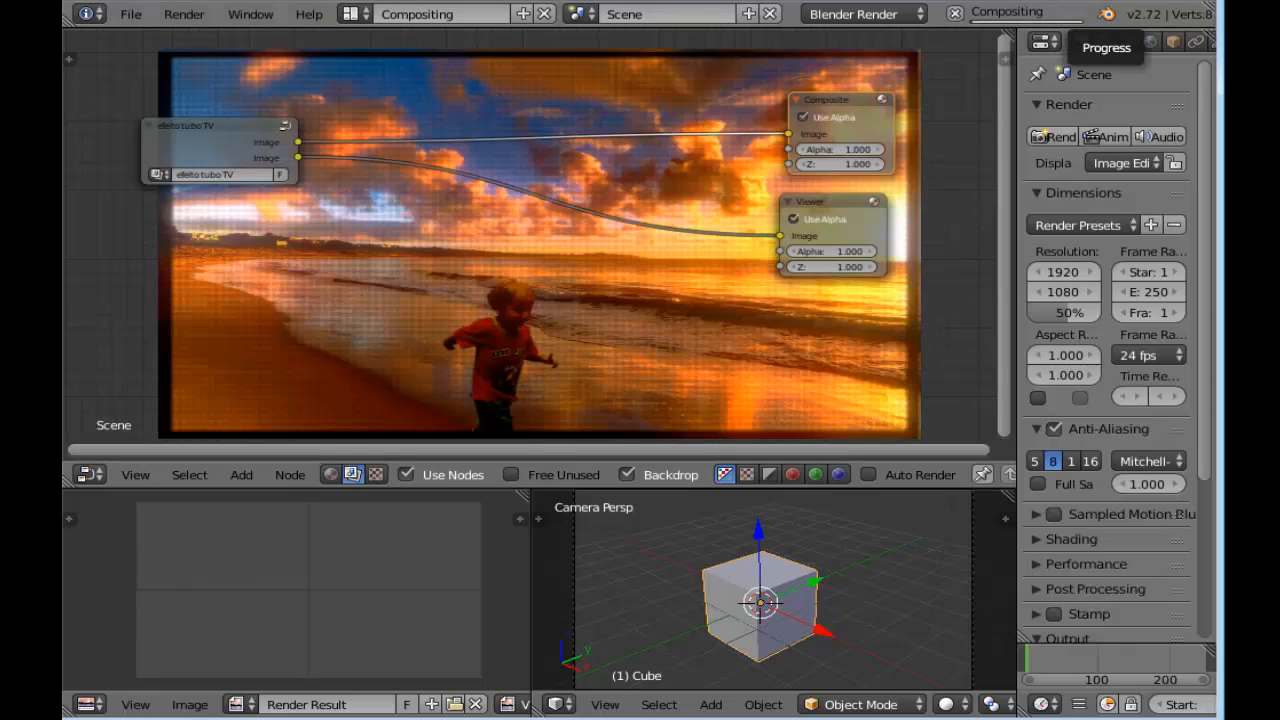
Close this Blender session and delete the Render Layers node in the other session's compositor
key("ctrl+q")
left_click(645, 432)
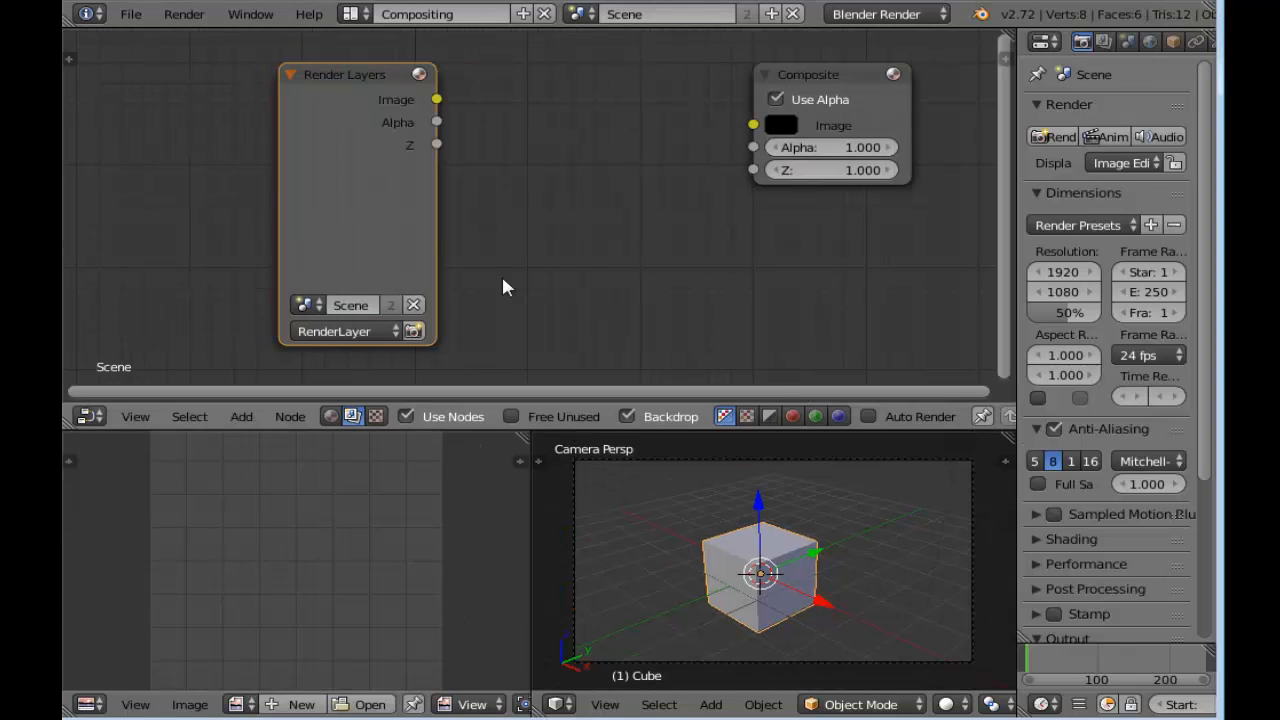
middle_click_drag(503, 279, 492, 265)
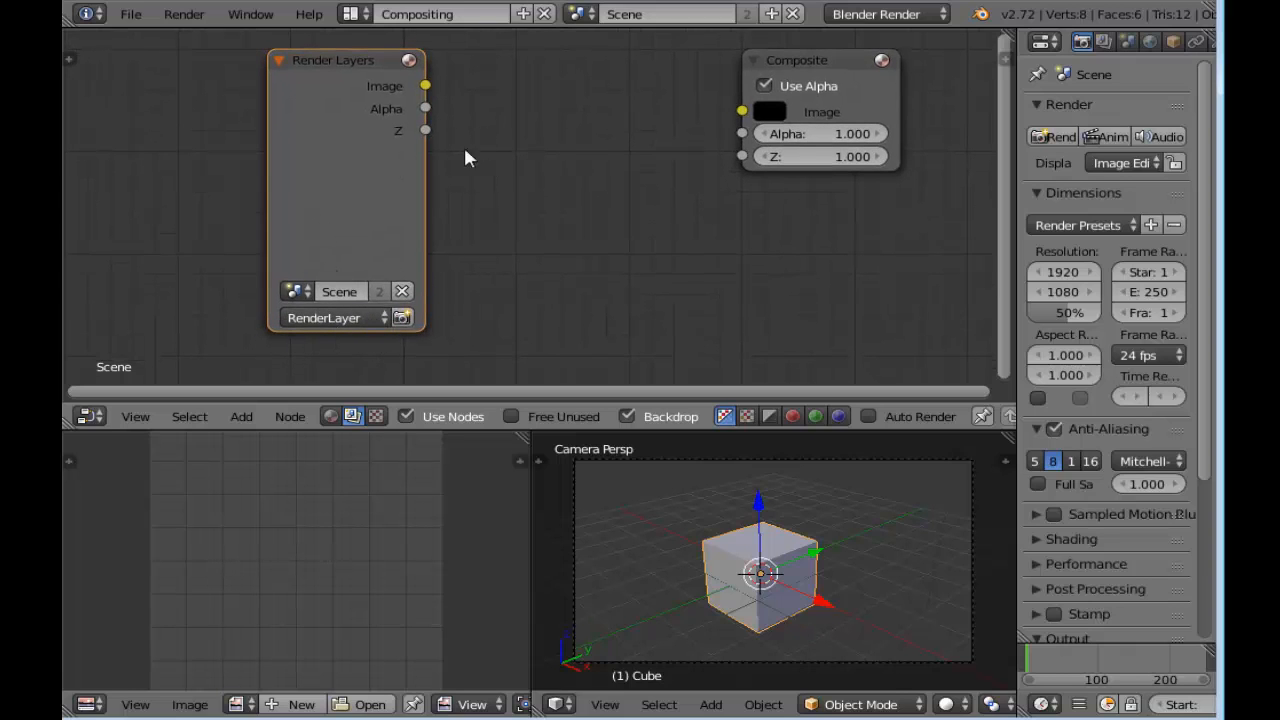
key("x")
Add an Image node beside the Composite node and load the beach image with the halftone effect from the "efeito de tv" folder
key("shift+a")
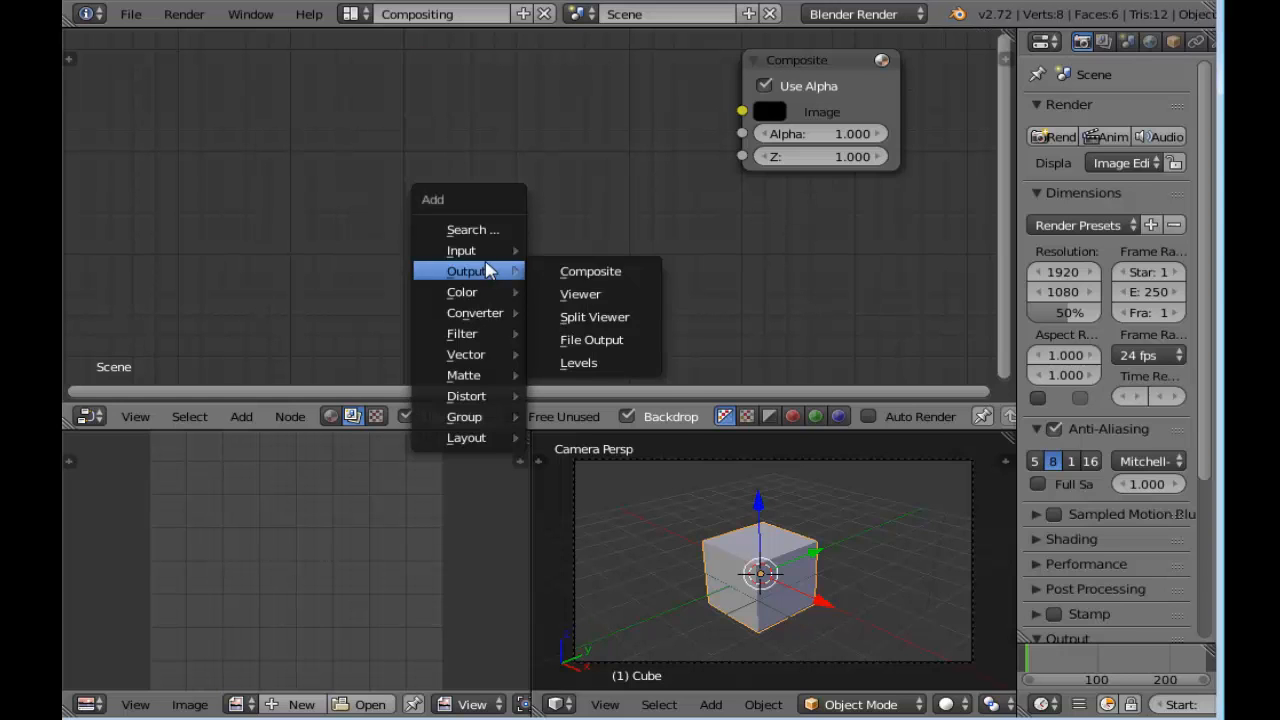
mouse_move(489, 252)
left_click(590, 273)
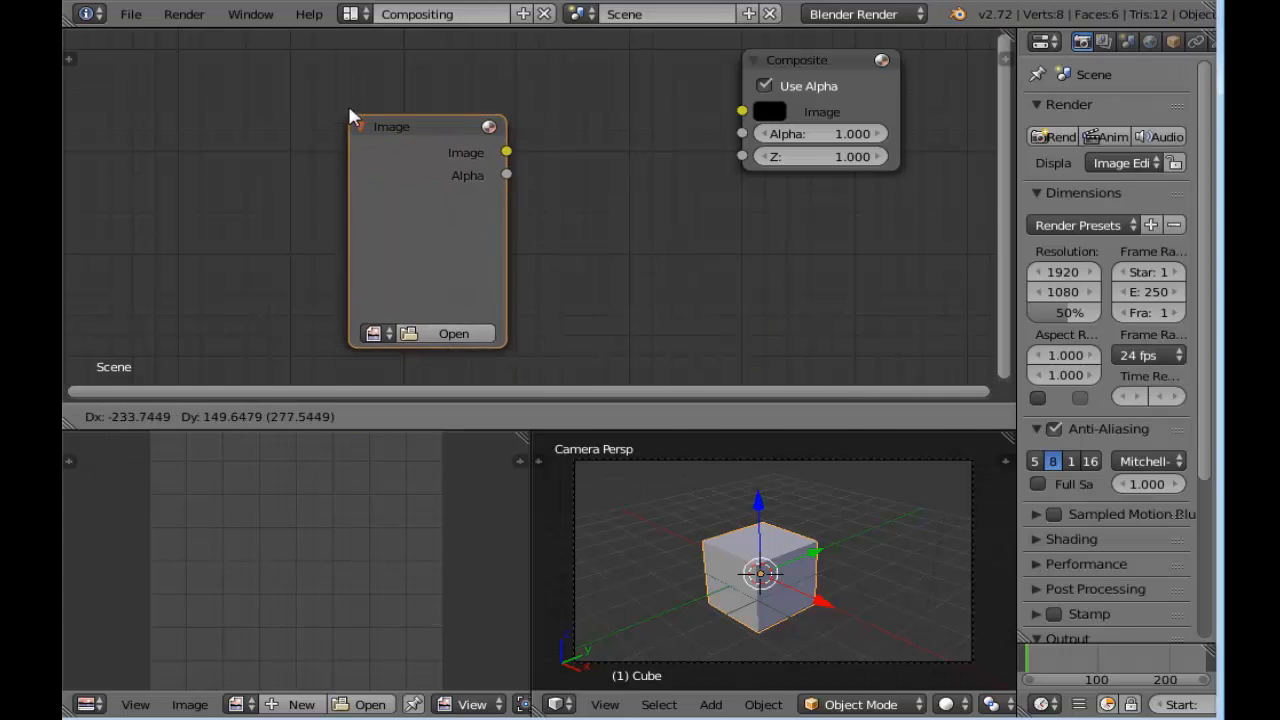
left_click(351, 74)
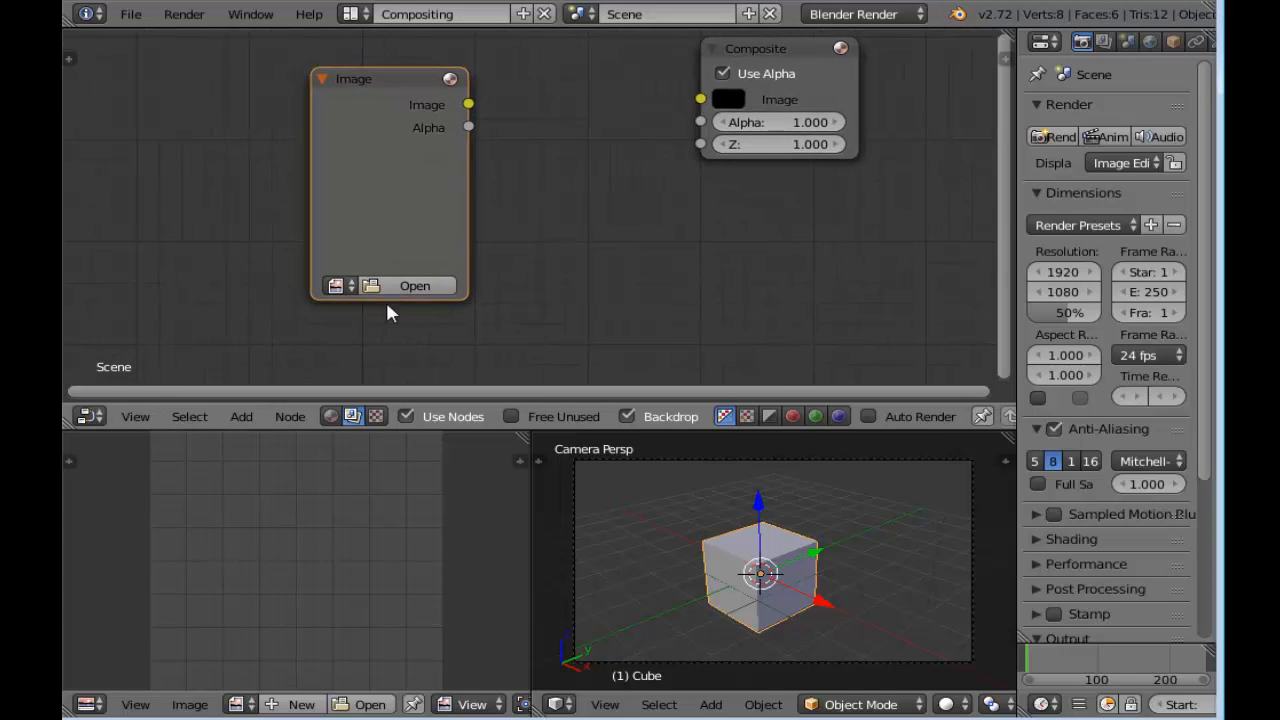
left_click(432, 287)
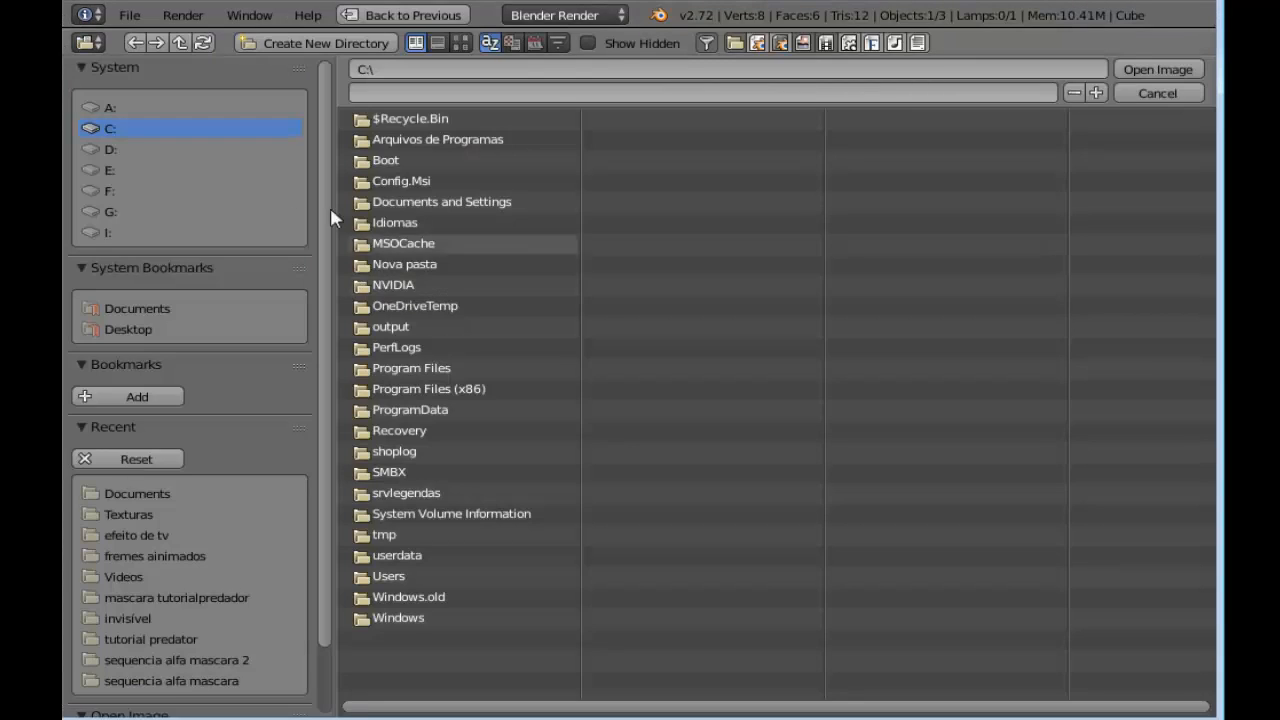
left_click(138, 535)
left_click(1134, 70)
Connect the Image node's Image output to the Composite node's Image input
middle_click_drag(526, 168, 238, 203)
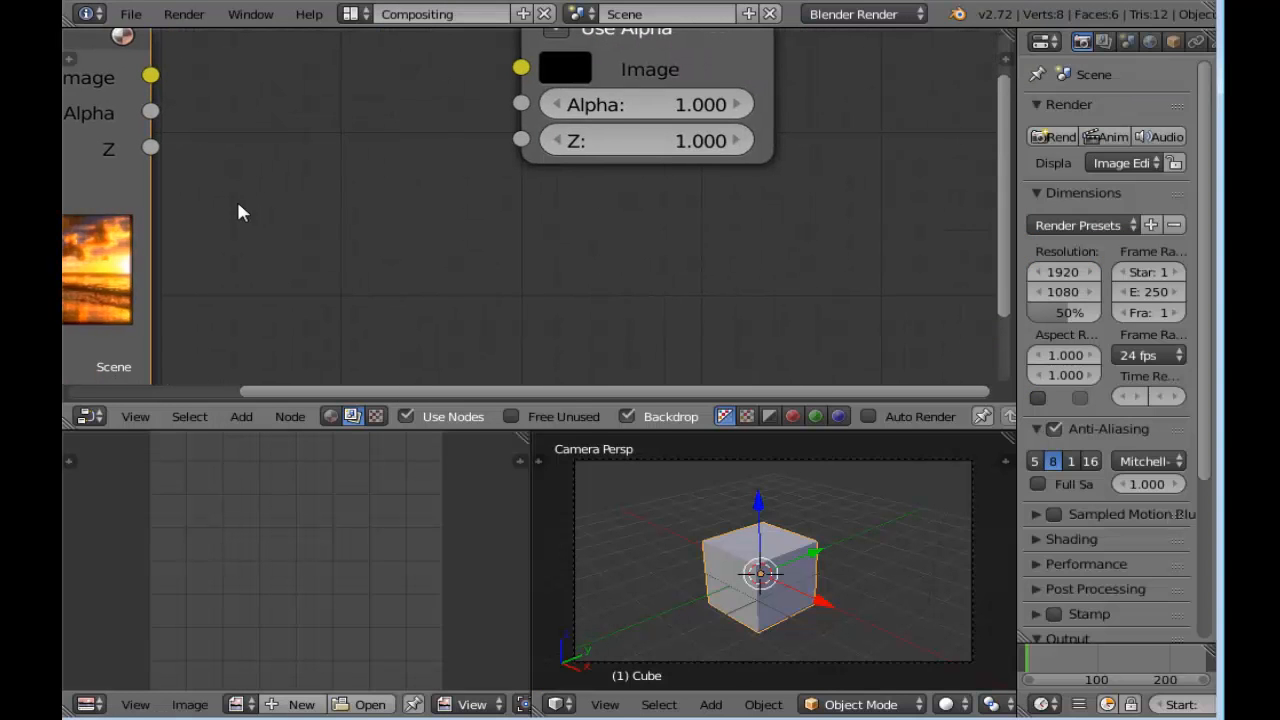
scroll(238, 203, "down", 3)
middle_click_drag(270, 152, 328, 175)
left_click_drag(283, 123, 568, 126)
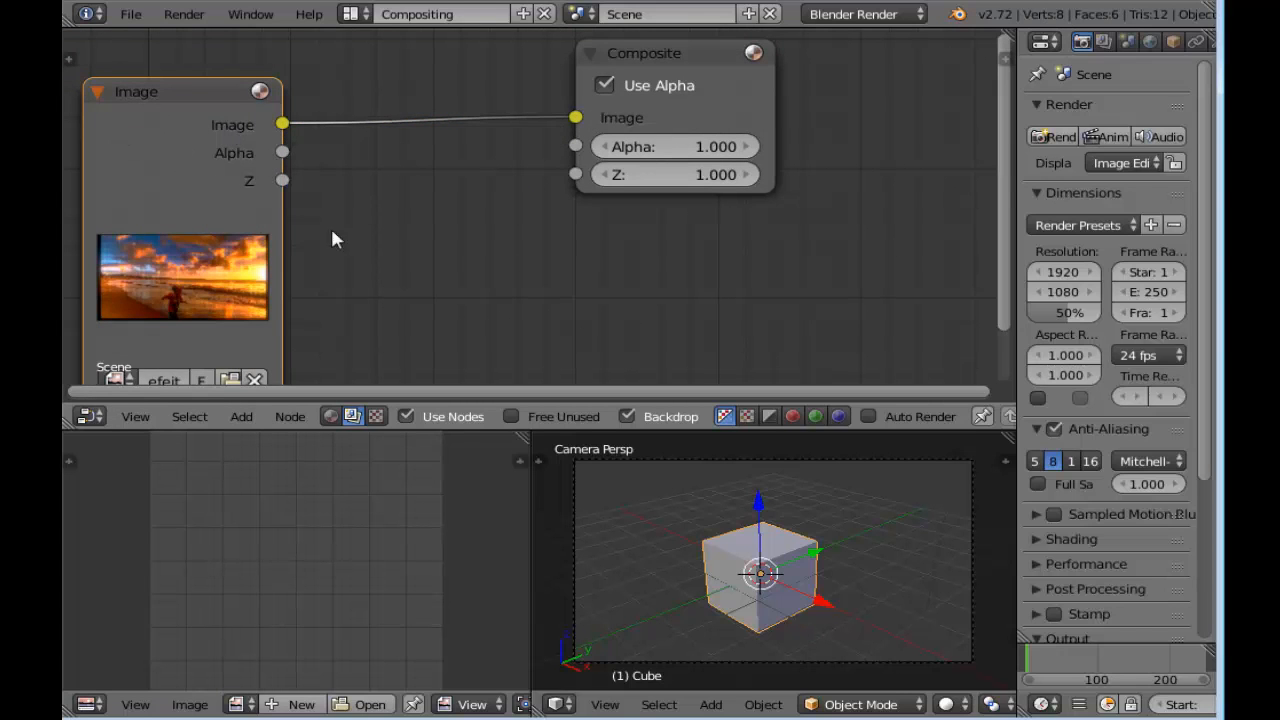
scroll(348, 265, "down", 2)
middle_click_drag(351, 270, 360, 252)
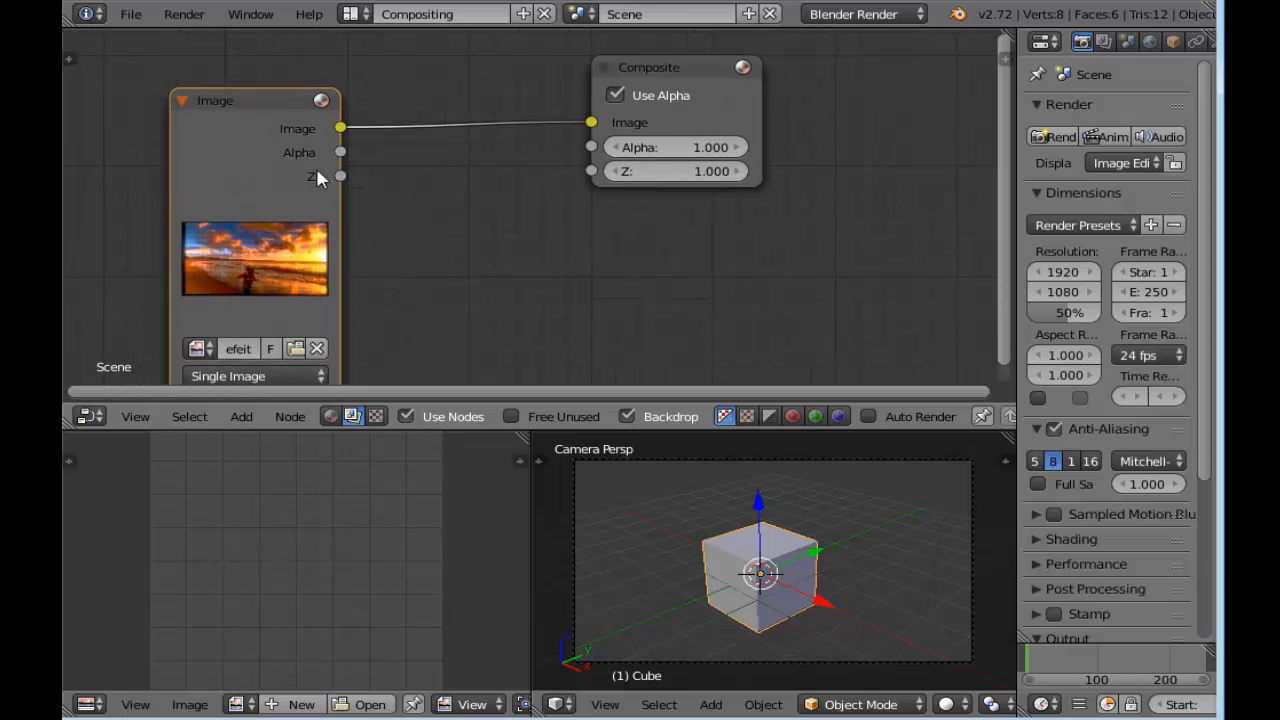
scroll(428, 230, "down", 1)
scroll(708, 275, "up", 1)
Add a Viewer node fed by the Image node's Image output, and render the scene
key("shift+a")
mouse_move(640, 270)
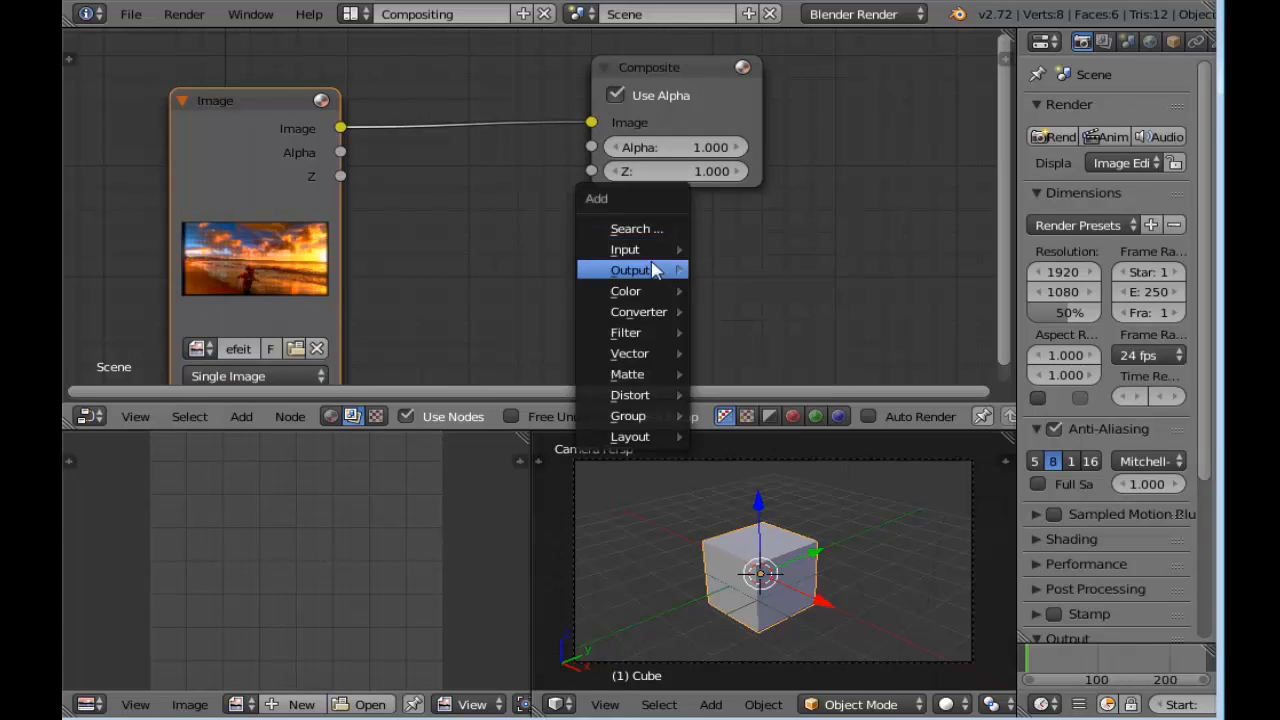
left_click(748, 292)
left_click(667, 217)
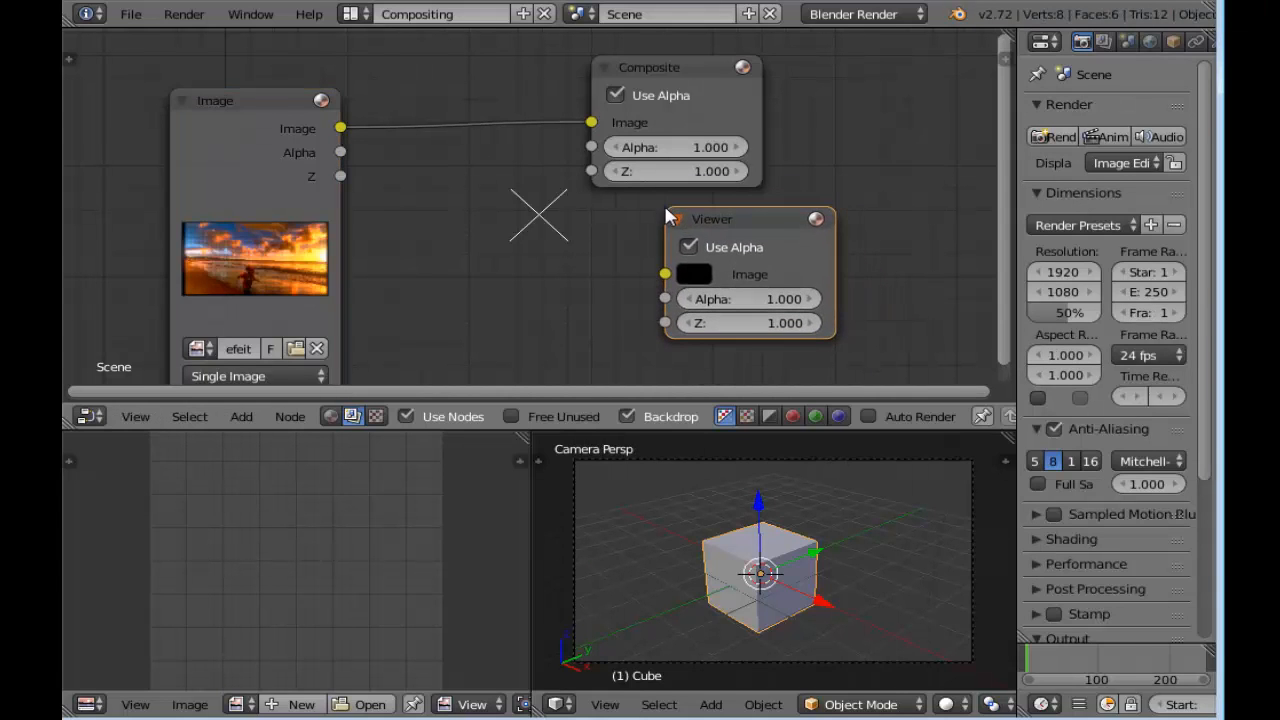
left_click_drag(341, 128, 665, 274)
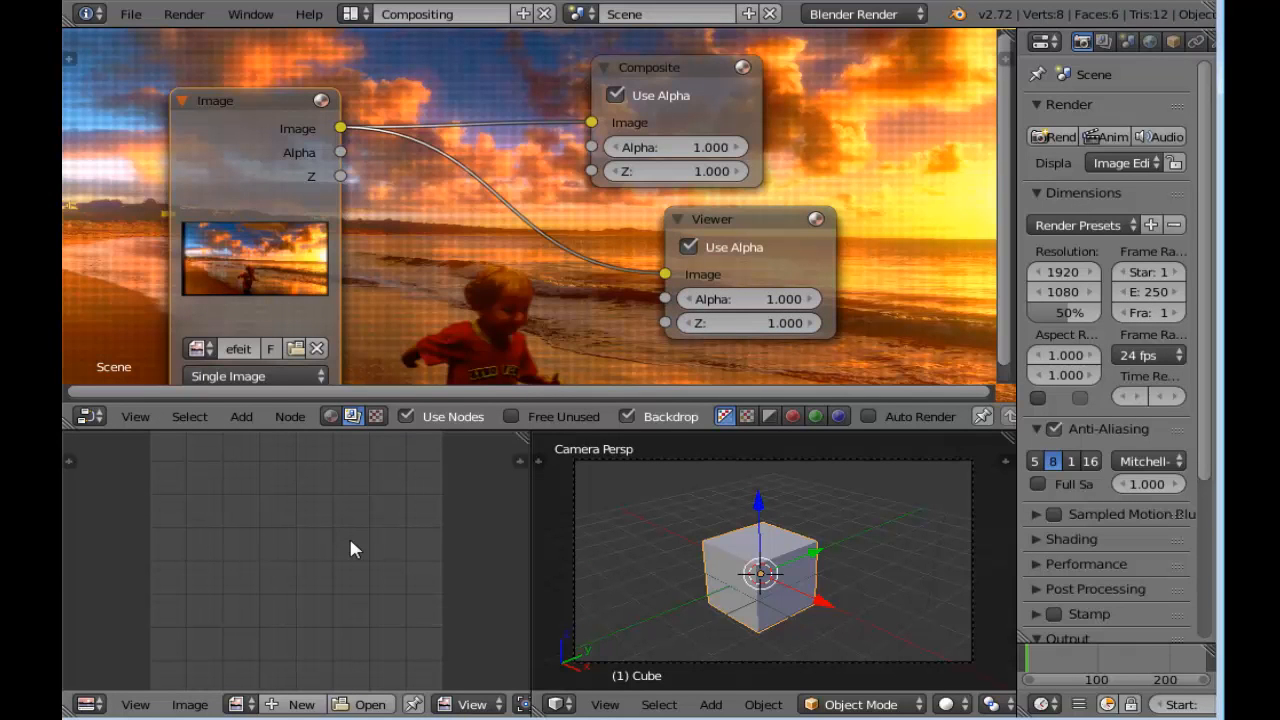
key("F12")
Examine the halftone pattern in the rendered beach image, both up close and as a whole
scroll(329, 530, "up", 3)
scroll(320, 543, "down", 3)
mouse_move(320, 592)
middle_mouse_down()
mouse_move(326, 540)
mouse_move(322, 572)
middle_mouse_up()
scroll(322, 573, "up", 5)
middle_click_drag(322, 517, 323, 622)
scroll(298, 562, "down", 2)
middle_click_drag(313, 513, 323, 605)
scroll(237, 557, "up", 2)
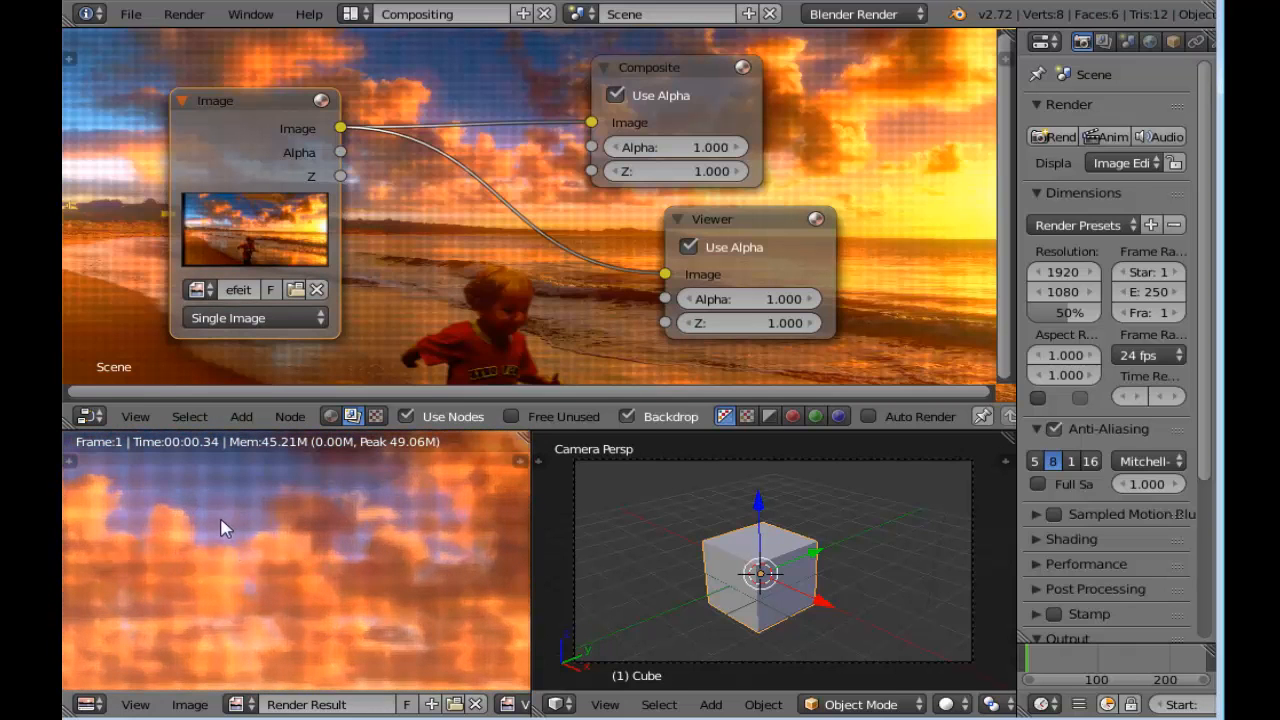
scroll(220, 560, "down", 2)
middle_click_drag(219, 567, 293, 535)
scroll(292, 535, "up", 3)
scroll(291, 534, "down", 3)
scroll(329, 582, "down", 2)
middle_click_drag(335, 600, 313, 562)
scroll(383, 595, "up", 3)
middle_click_drag(388, 600, 269, 520)
scroll(294, 600, "up", 3)
scroll(328, 605, "down", 4)
scroll(284, 564, "up", 2)
scroll(284, 568, "down", 3)
scroll(270, 572, "down", 2)
mouse_move(283, 580)
middle_mouse_down()
mouse_move(329, 540)
mouse_move(275, 560)
middle_mouse_up()
scroll(320, 538, "down", 2)
scroll(318, 536, "up", 1)
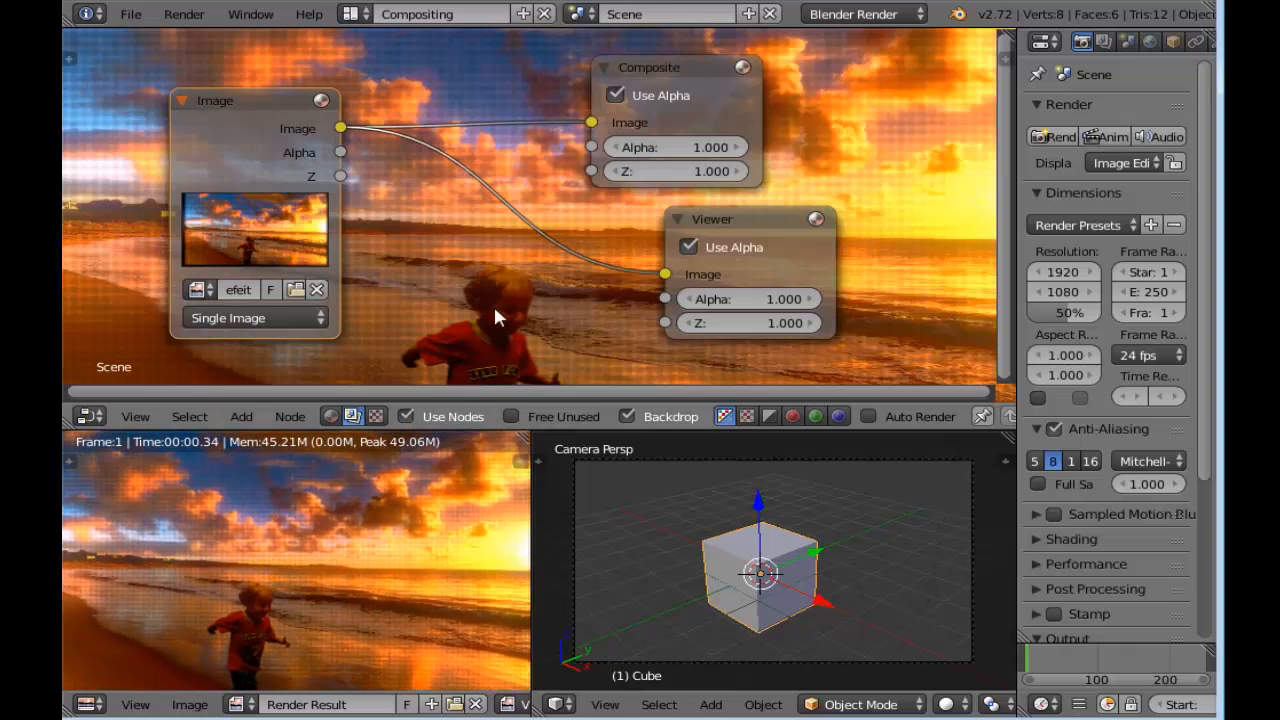
Move the Composite and Viewer nodes farther away from the Image node to make room between them
scroll(376, 140, "down", 3)
left_click_drag(560, 134, 823, 83)
left_click_drag(629, 224, 864, 183)
Switch to the Blender session containing the "faixas pretas" node group and examine its striped Image, Rotate, Transform and Scale nodes
mouse_move(556, 719)
left_click(495, 677)
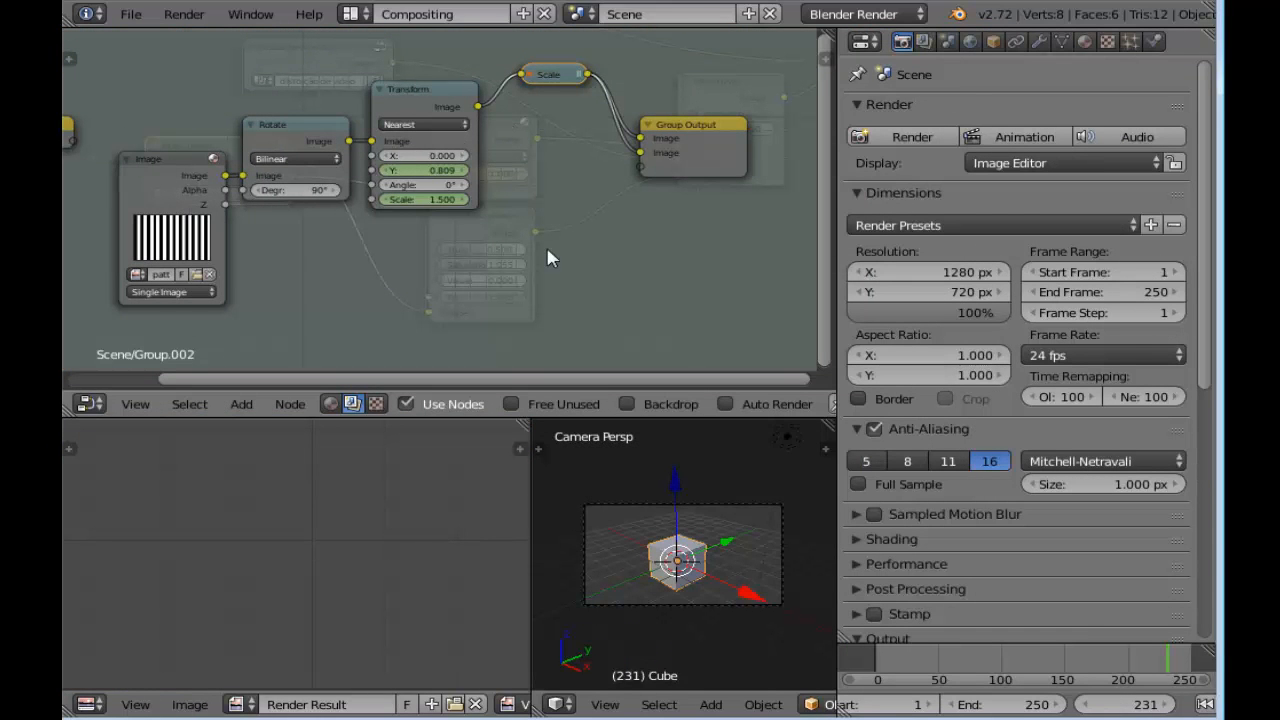
scroll(547, 258, "up", 3)
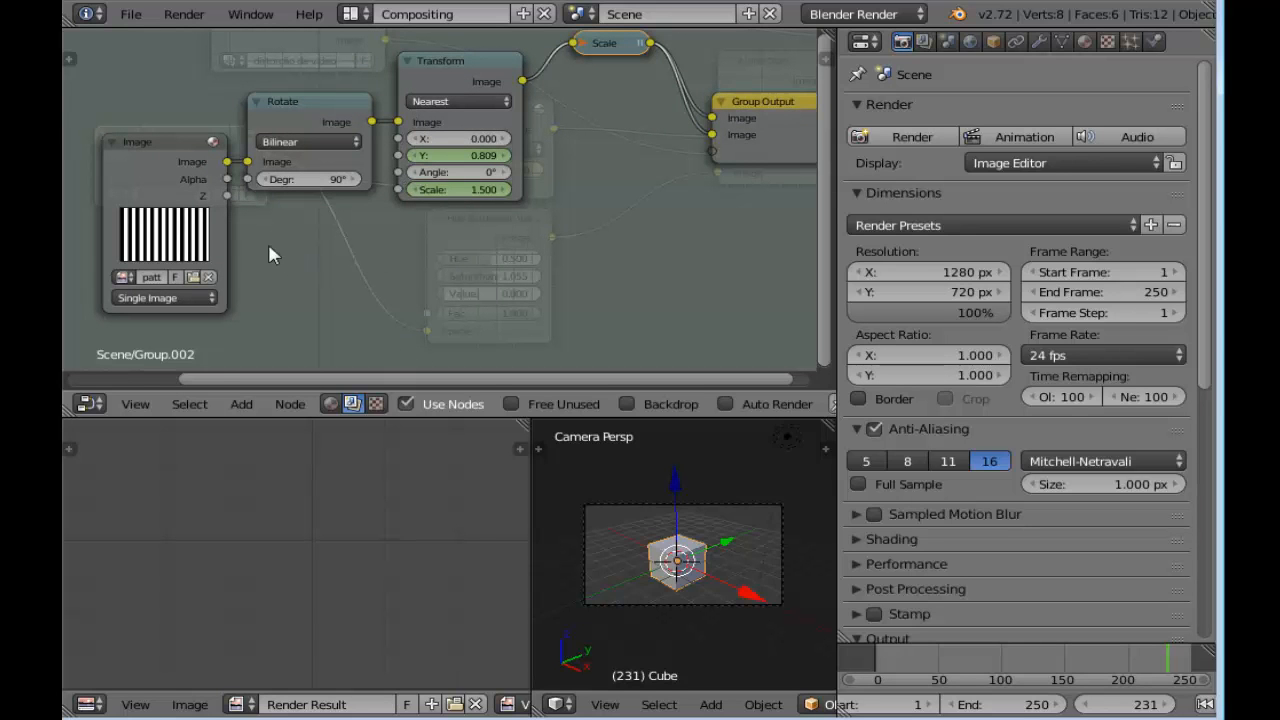
scroll(270, 246, "up", 3)
middle_click_drag(258, 259, 531, 217)
scroll(525, 216, "up", 5)
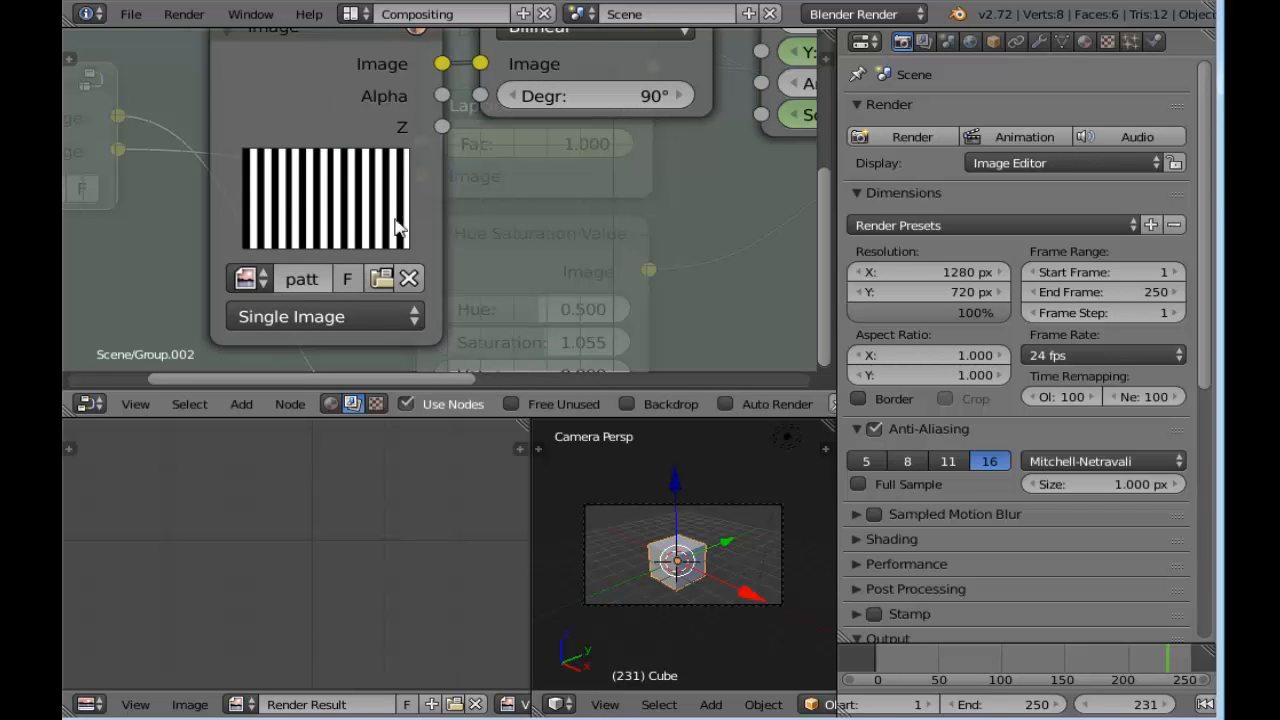
scroll(400, 230, "down", 2)
middle_click_drag(600, 223, 433, 247)
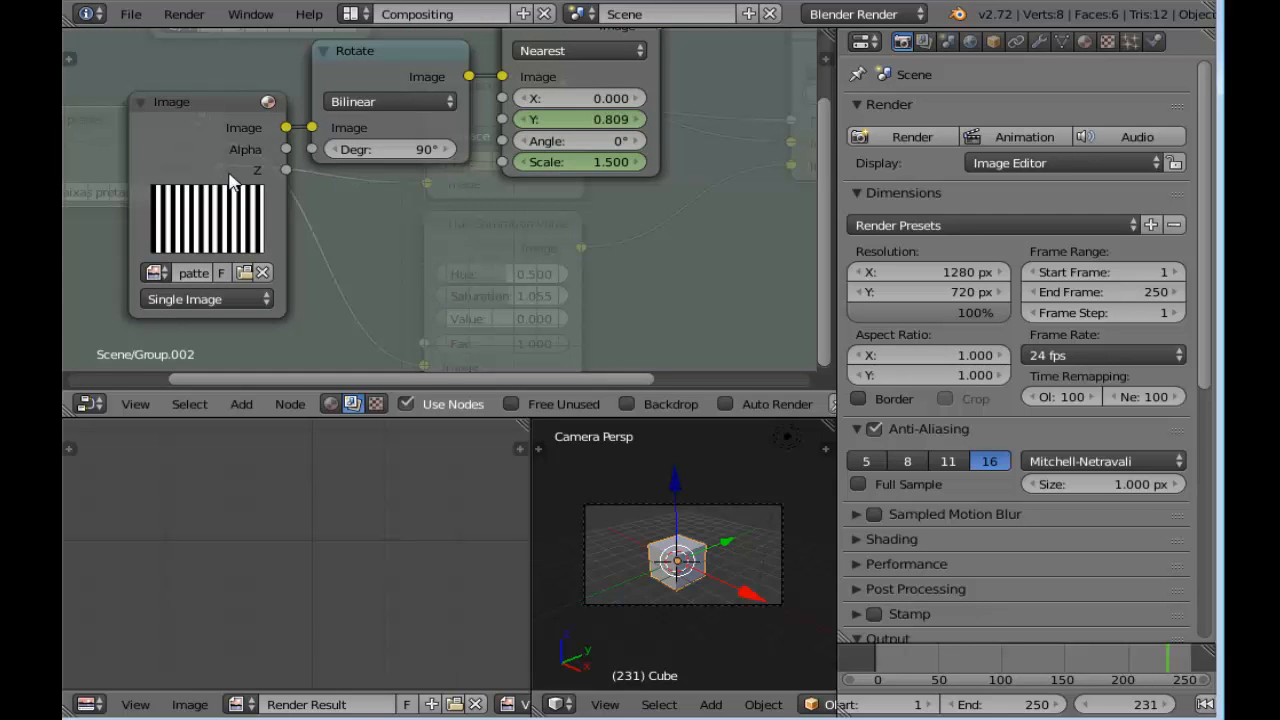
middle_click_drag(394, 255, 390, 268)
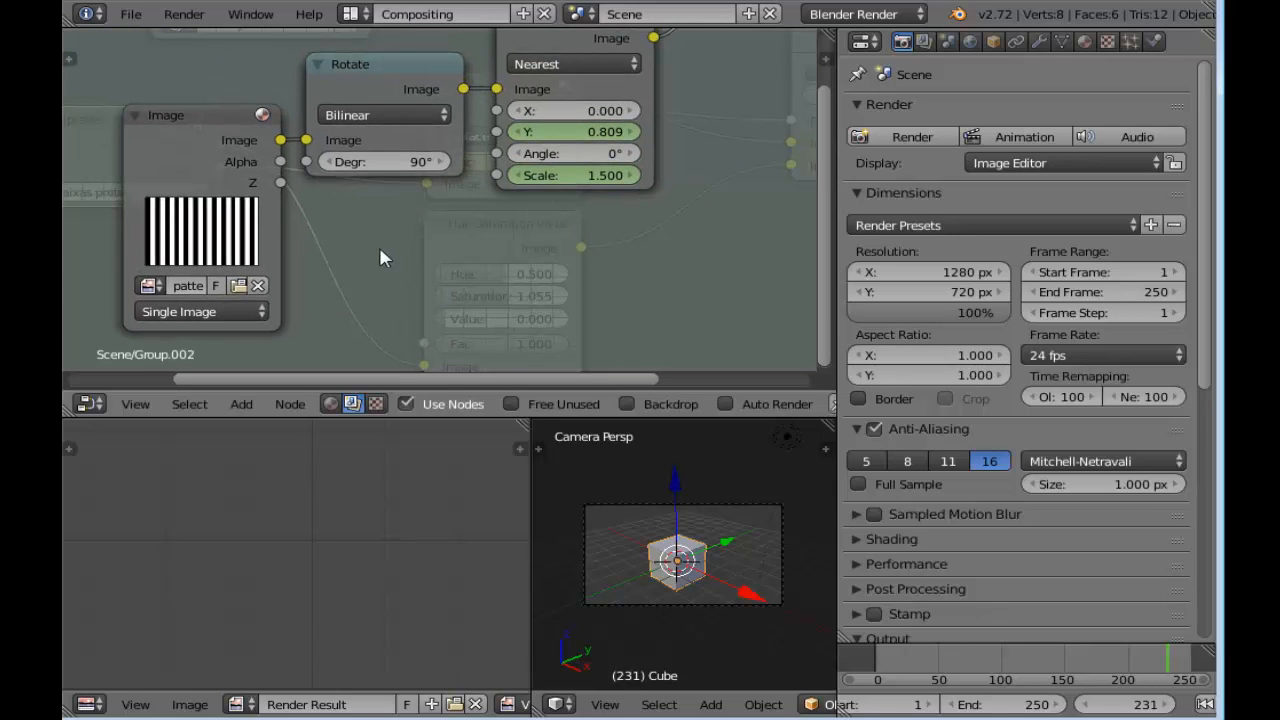
key("Tab")
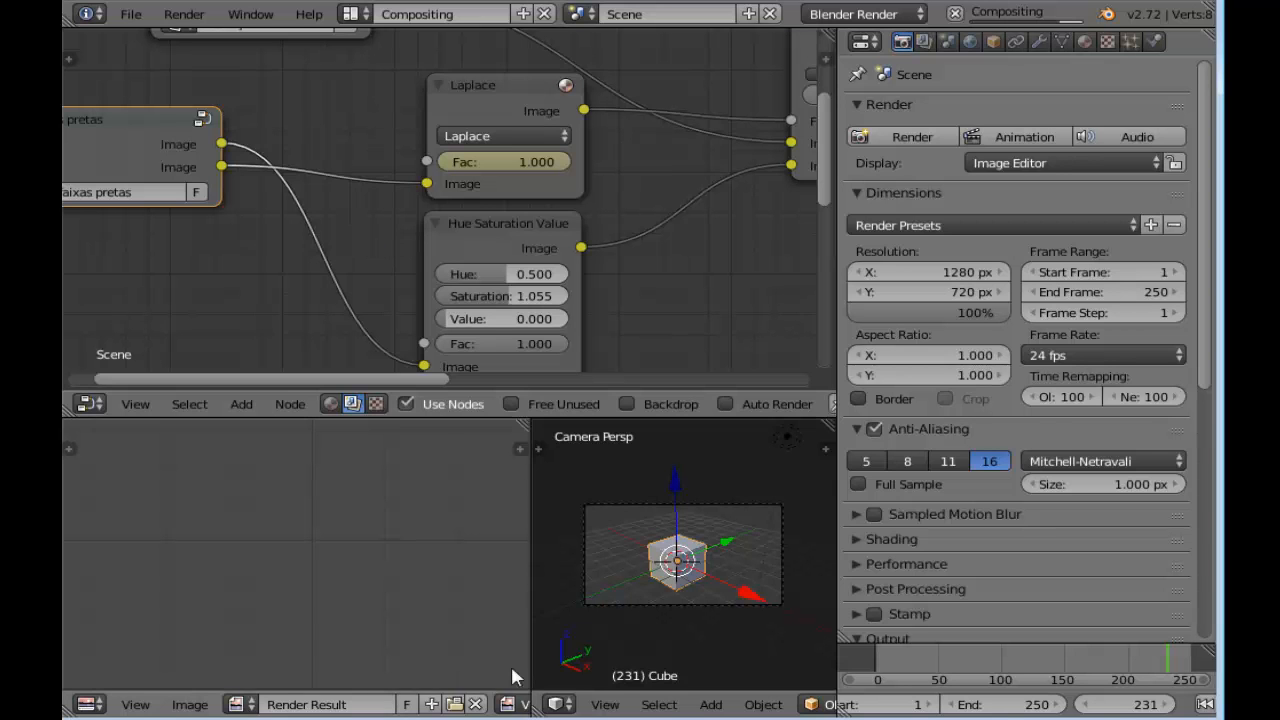
Return to the beach-image Blender session, add a second Image node and connect its Image output to the Viewer
left_click(511, 699)
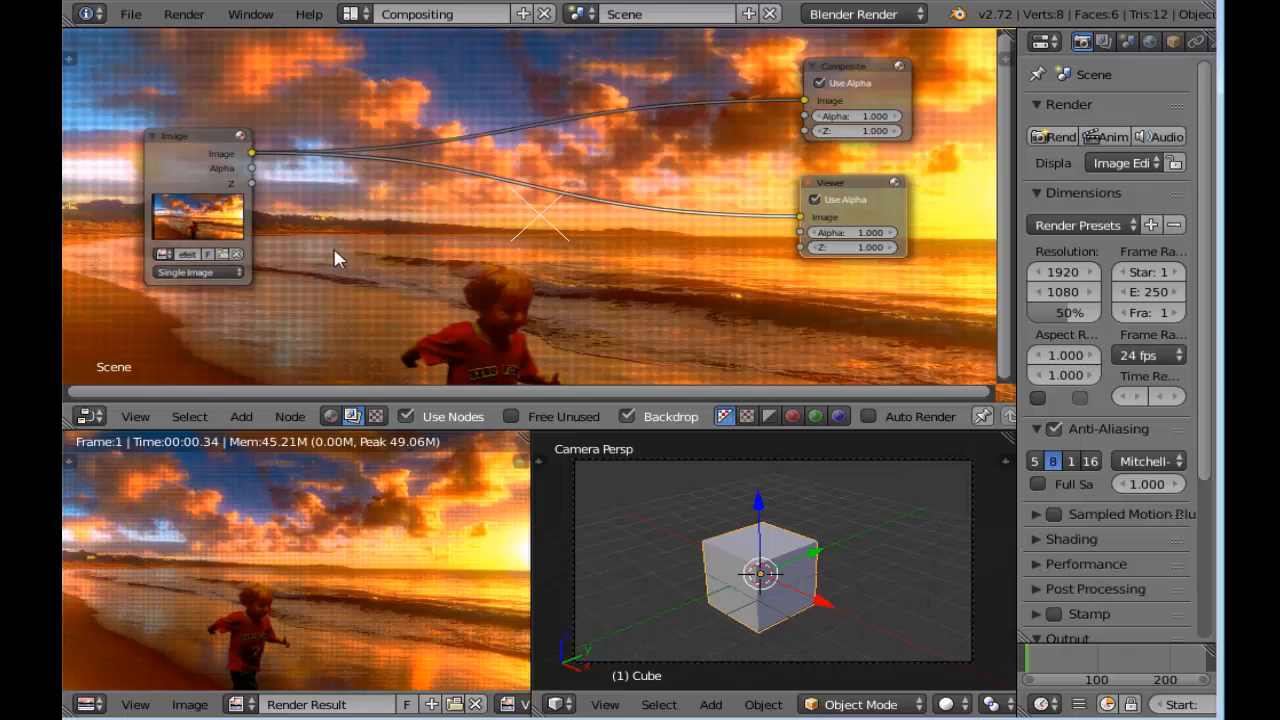
key("shift+a")
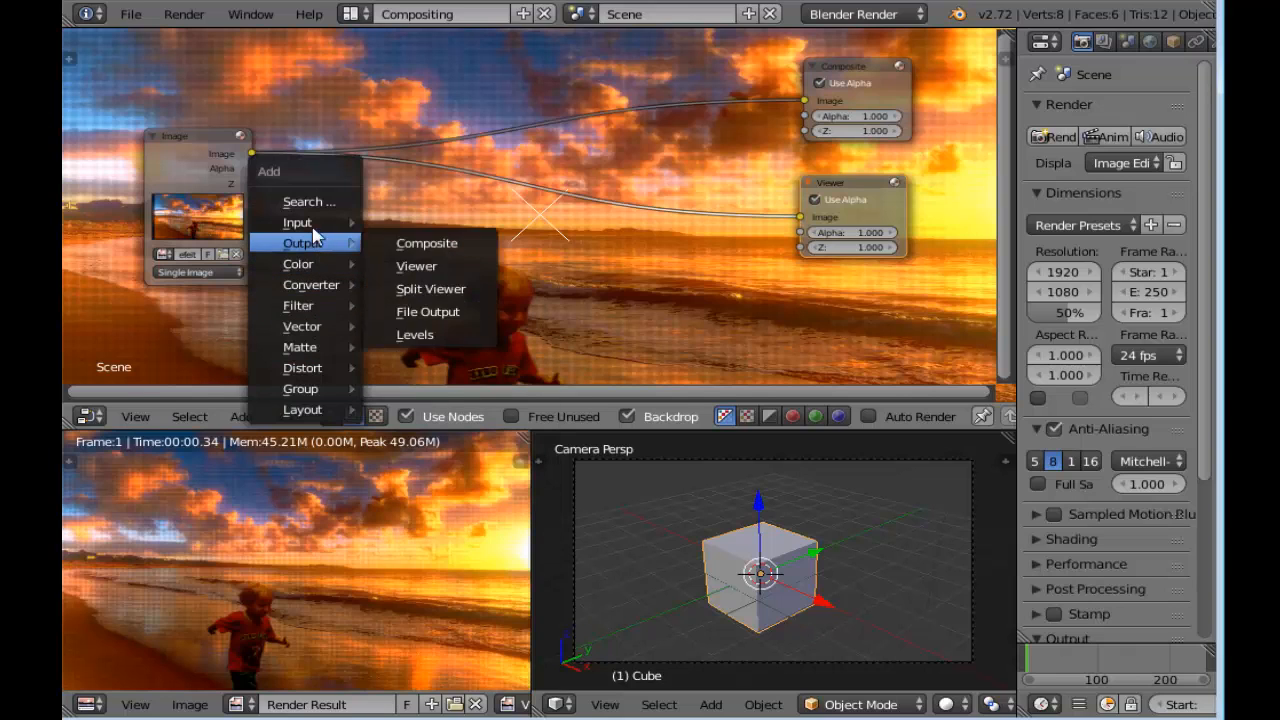
mouse_move(350, 222)
left_click(420, 244)
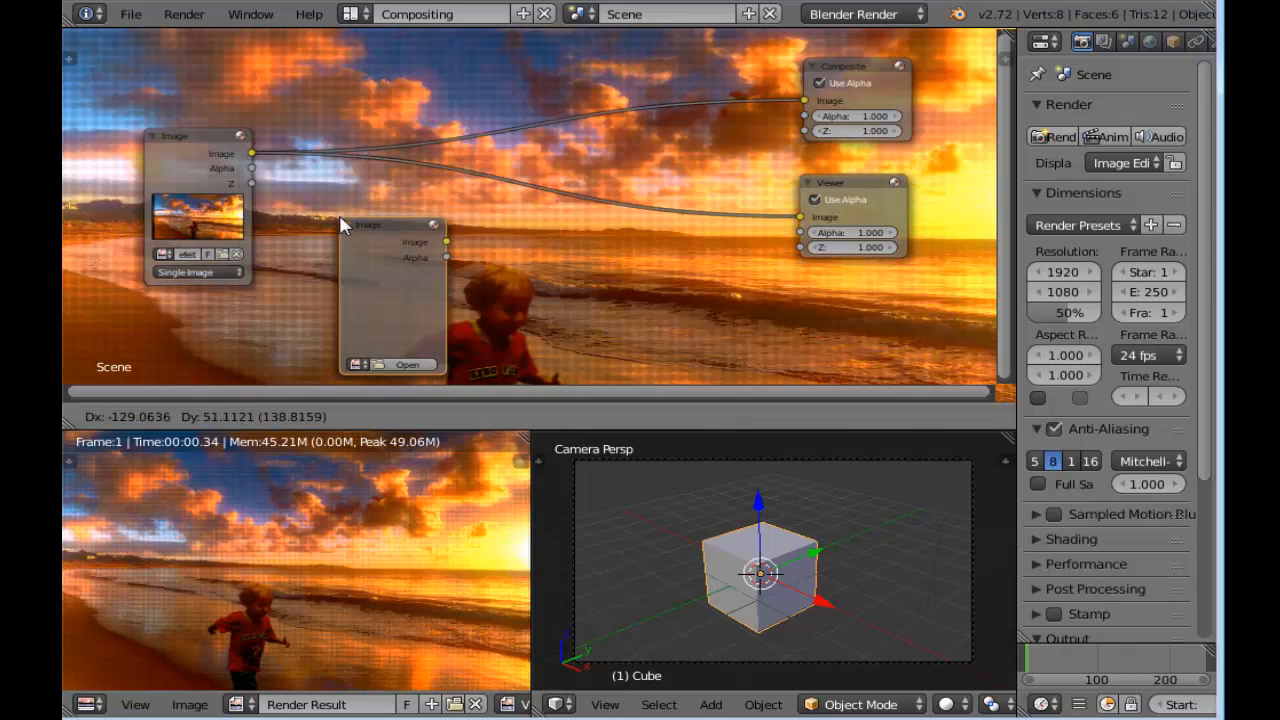
left_click(342, 220)
middle_click_drag(537, 297, 506, 211)
scroll(508, 210, "up", 1)
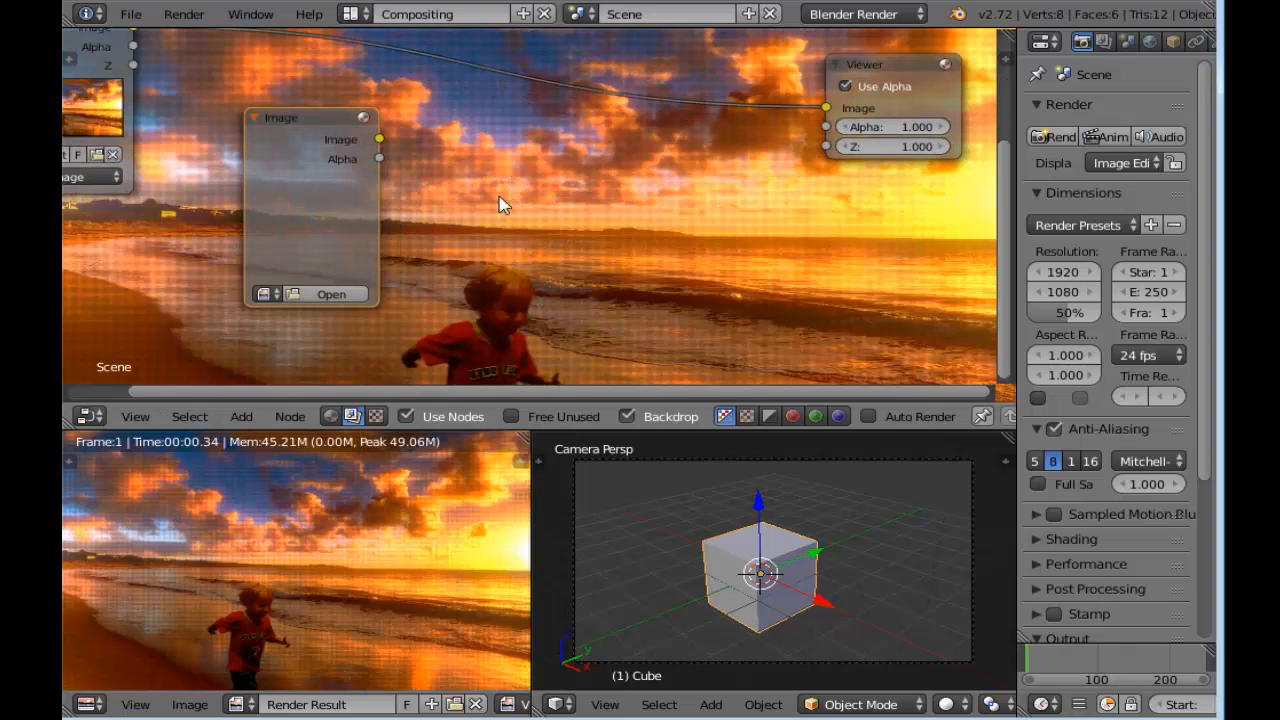
left_click_drag(379, 139, 838, 110)
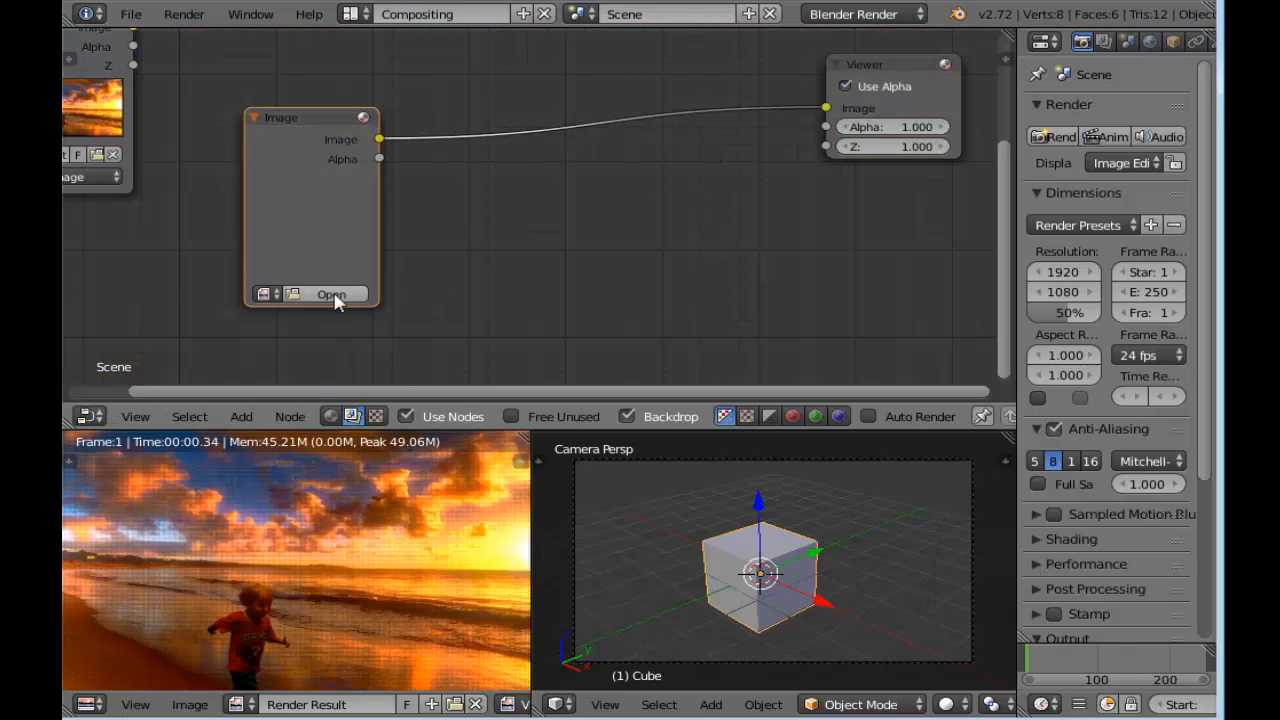
Load pattern_lines_black_white_720_480.png from the Texturas folder into the new Image node and place the node just below the beach Image node
left_click(326, 293)
left_click(140, 535)
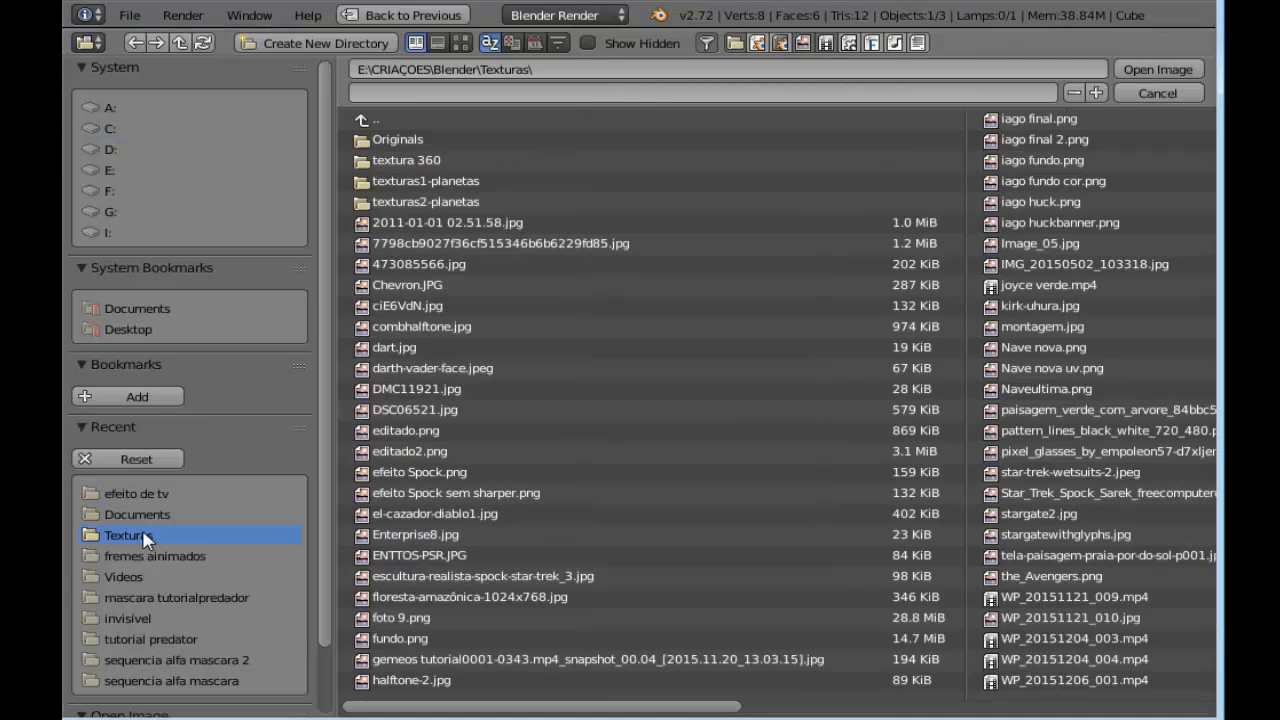
left_click(461, 43)
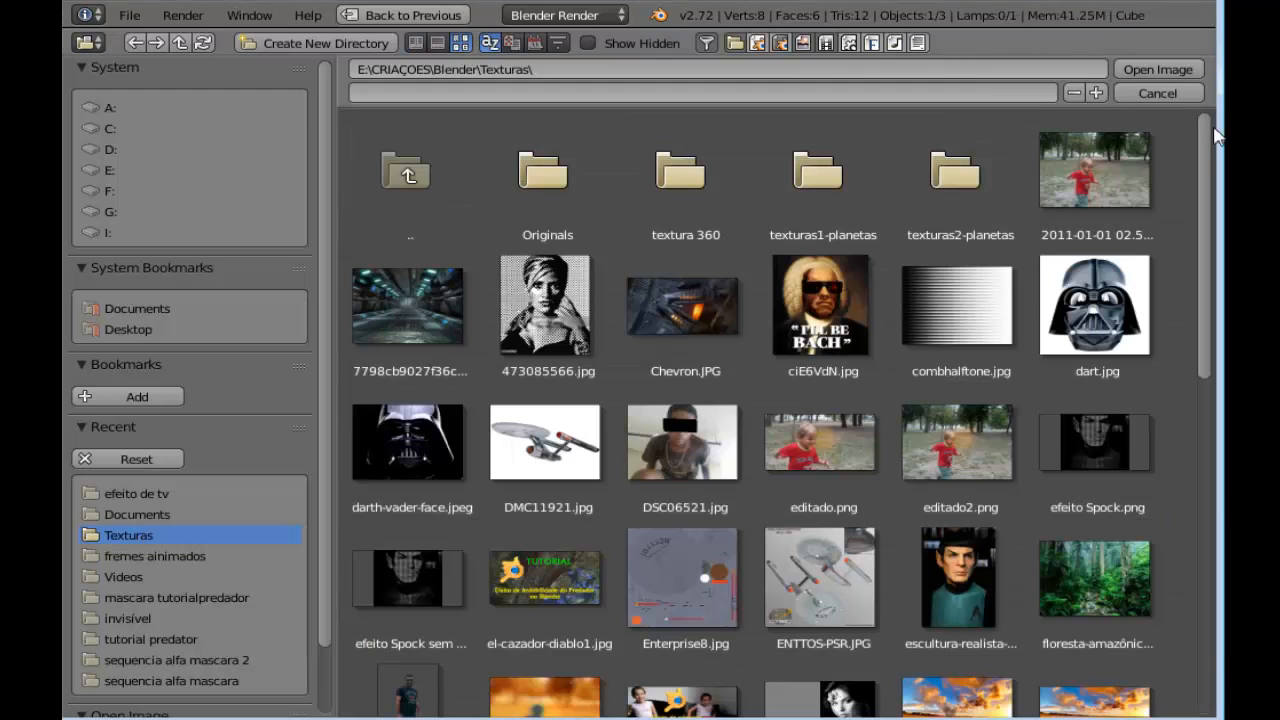
left_click_drag(1207, 158, 1207, 495)
left_click(545, 385)
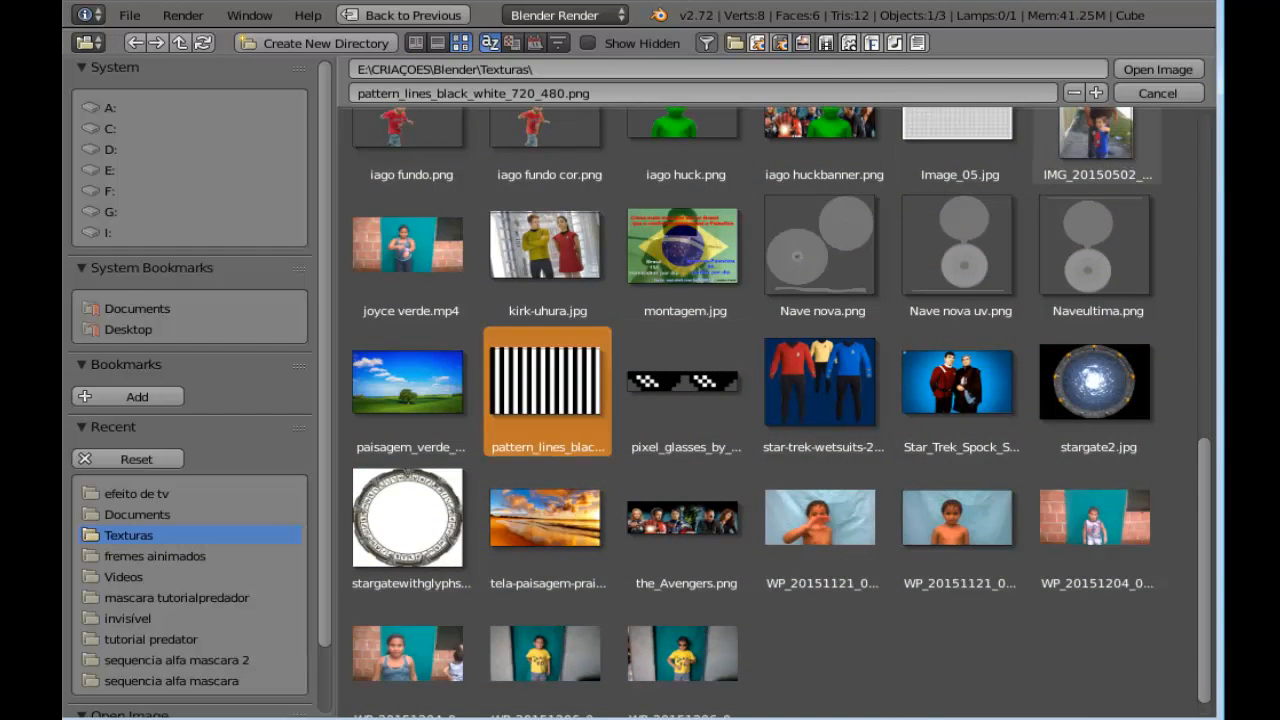
left_click(1157, 69)
scroll(505, 282, "down", 4)
middle_click_drag(486, 256, 397, 270)
left_click_drag(265, 196, 207, 218)
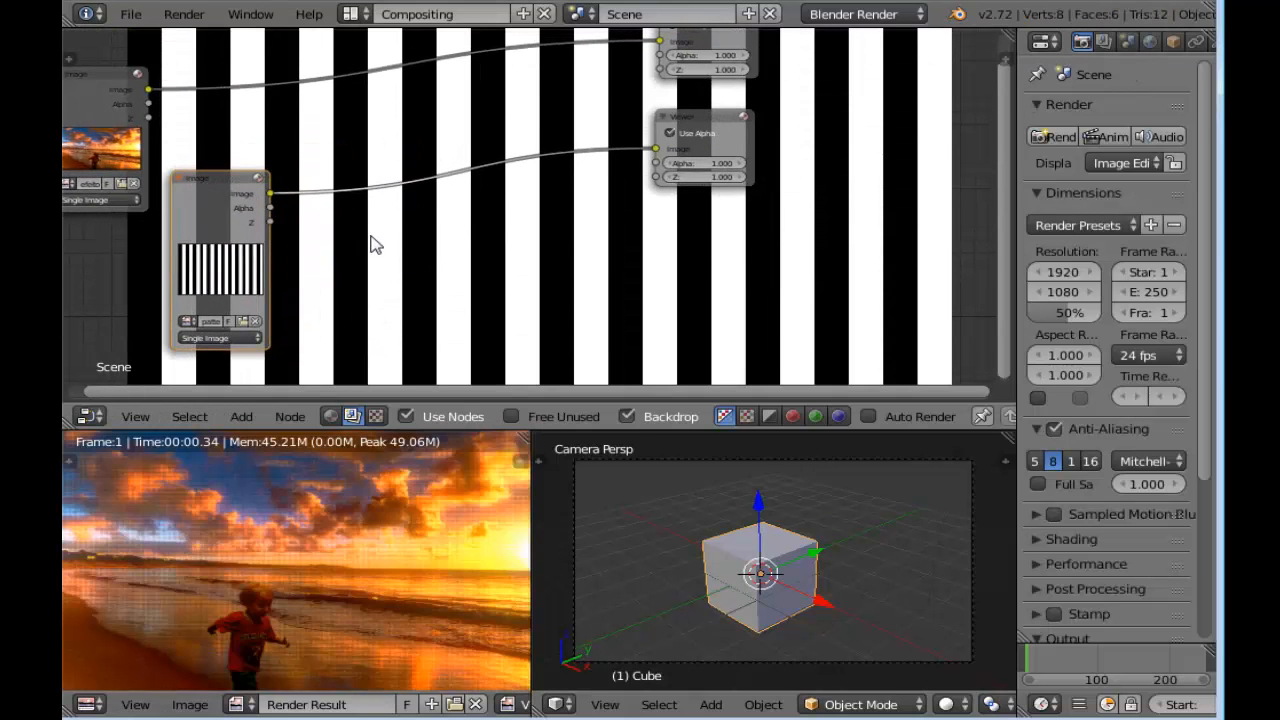
Add another compositing node beside the striped Image node
key("shift+a")
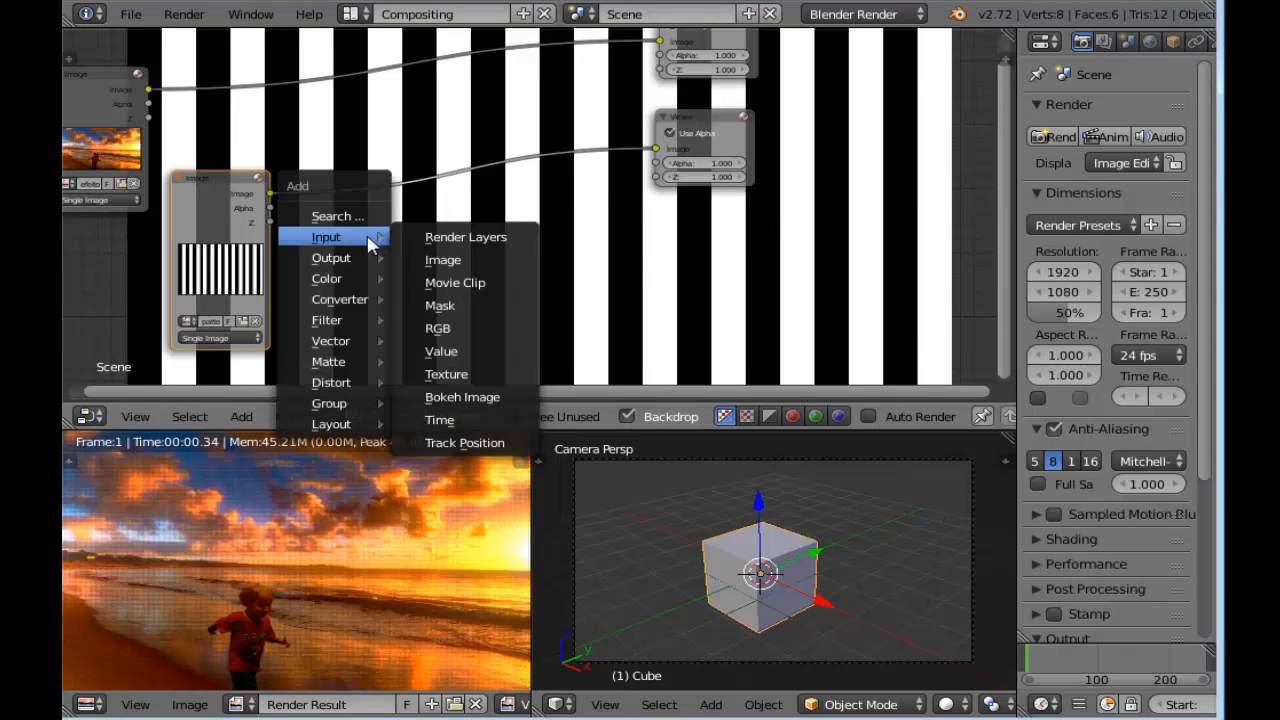
mouse_move(345, 279)
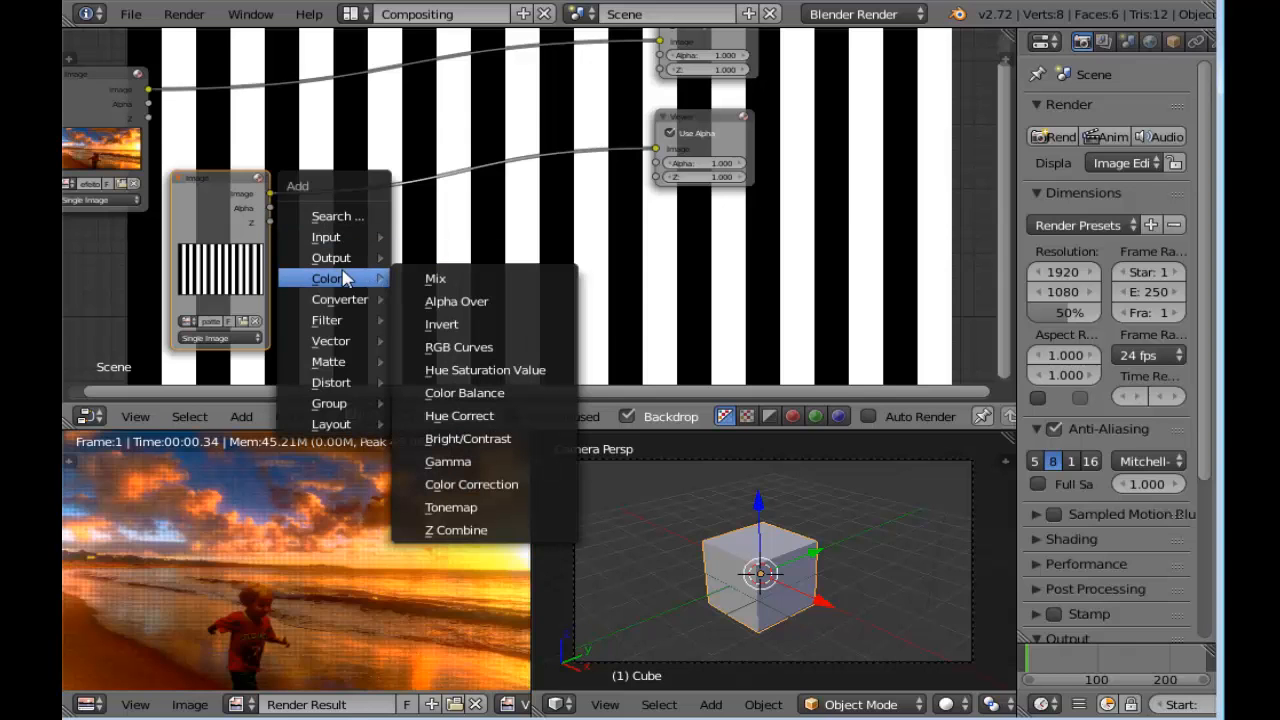
mouse_move(325, 310)
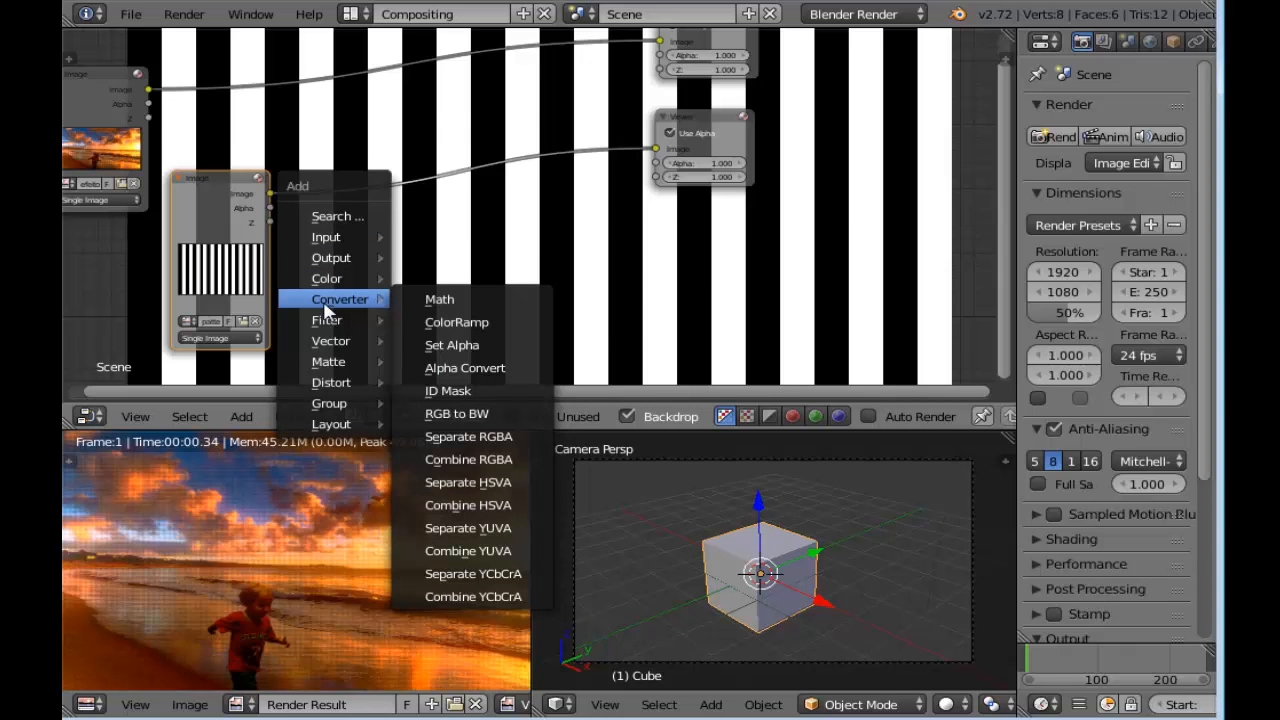
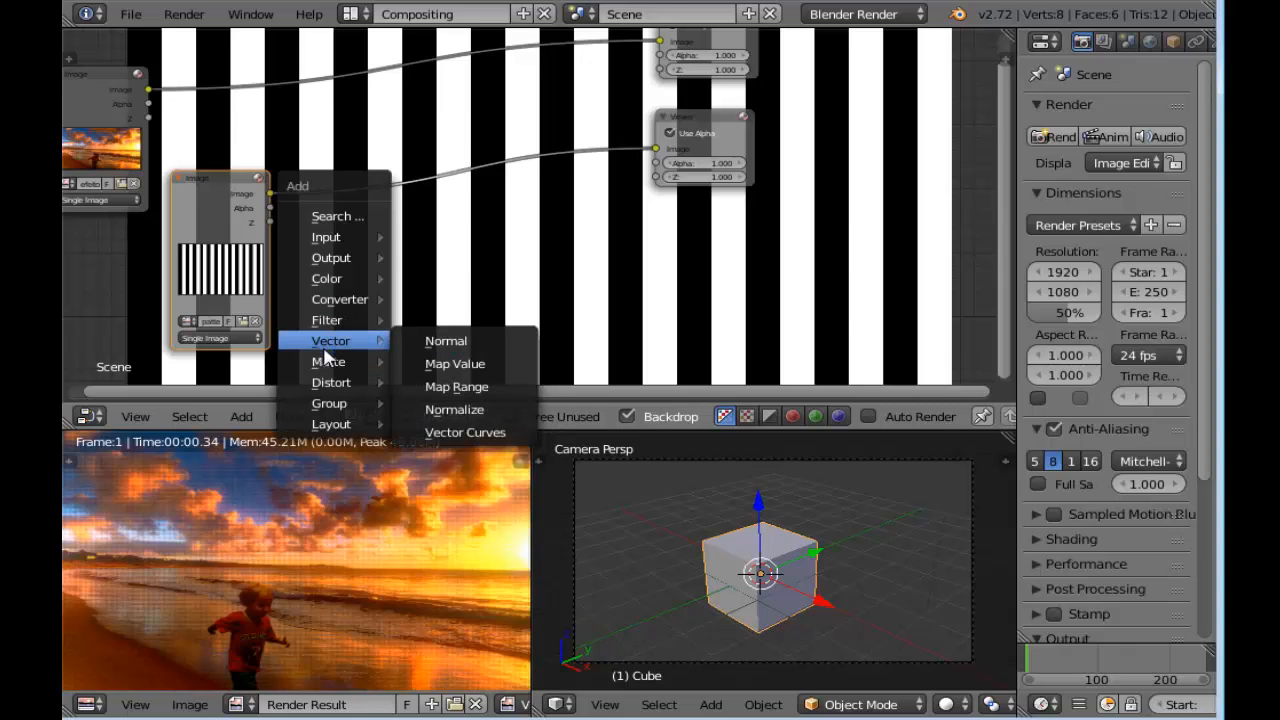
Insert a Rotate node between the striped Image node and the Viewer
mouse_move(328, 374)
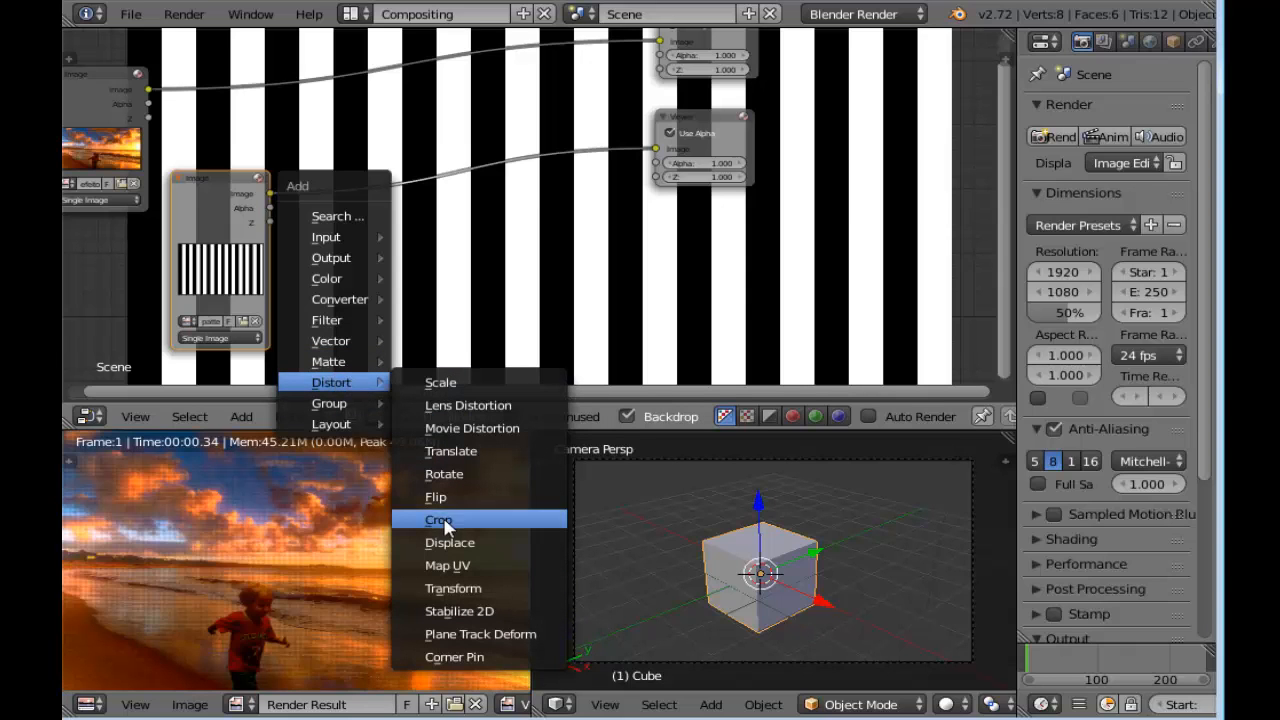
left_click(477, 474)
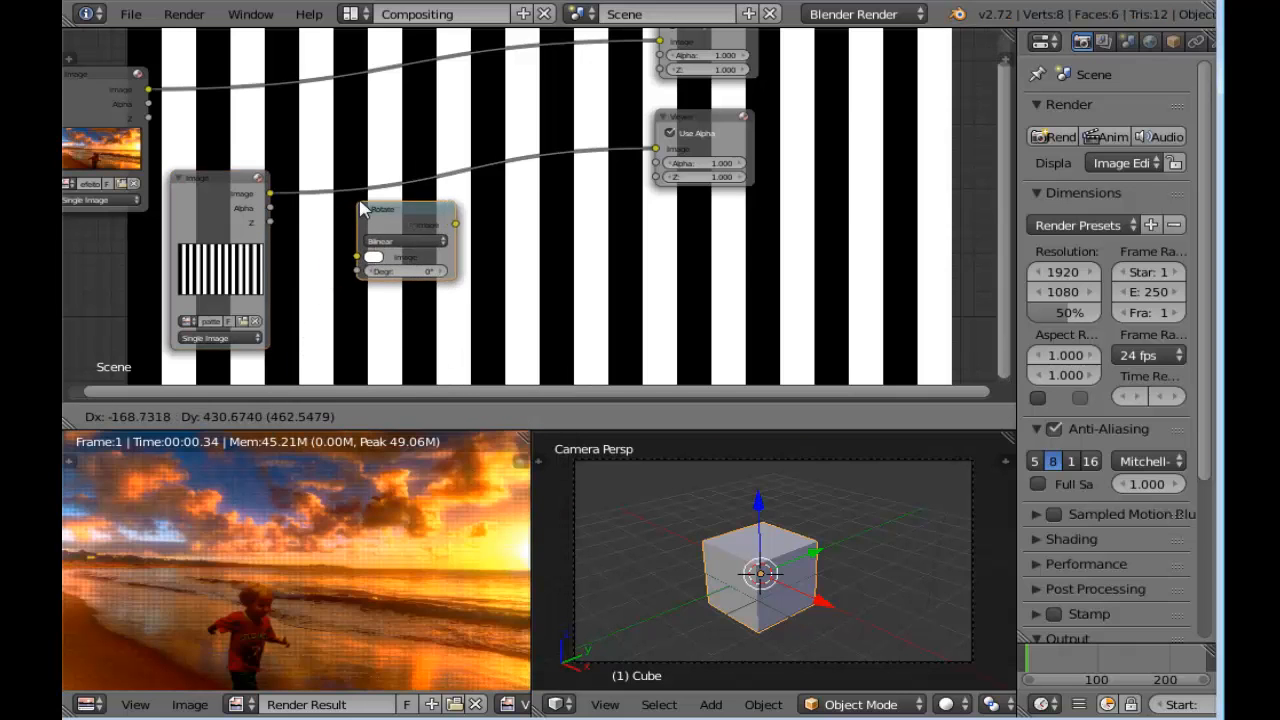
left_click(470, 262)
scroll(523, 251, "up", 3)
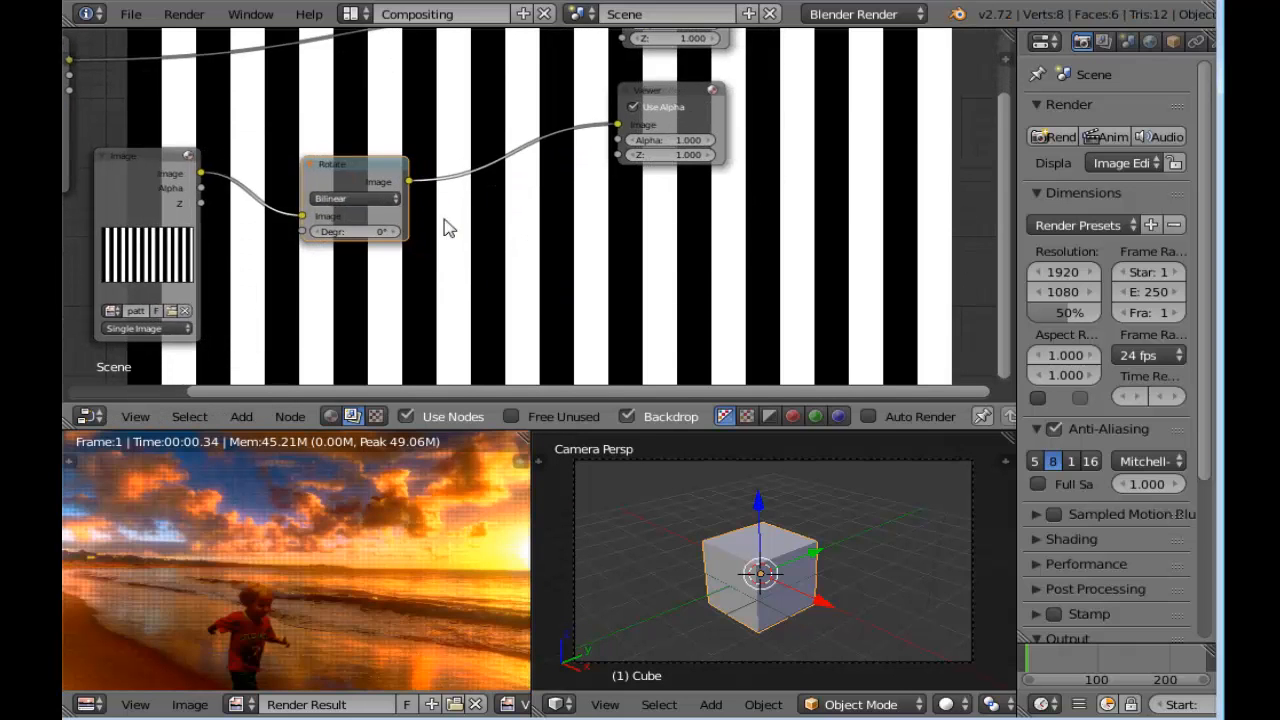
Set the Rotate node's angle to 90 degrees
left_click(312, 242)
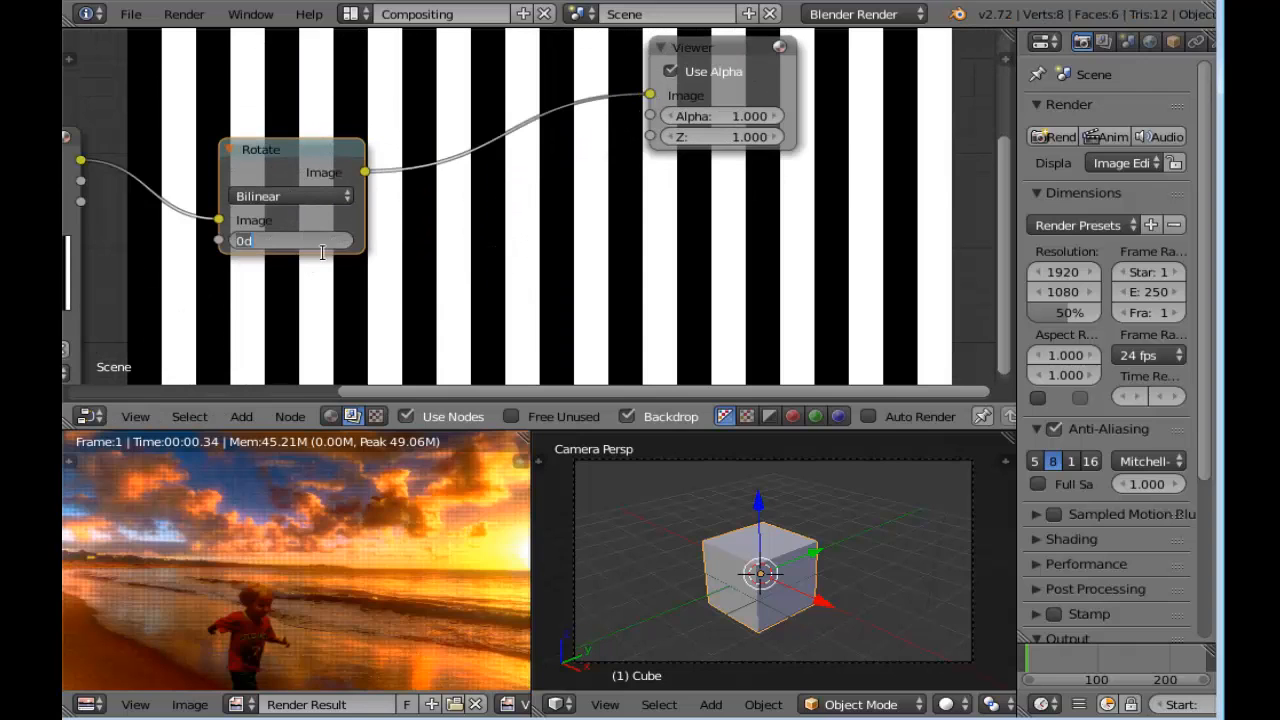
key("Return")
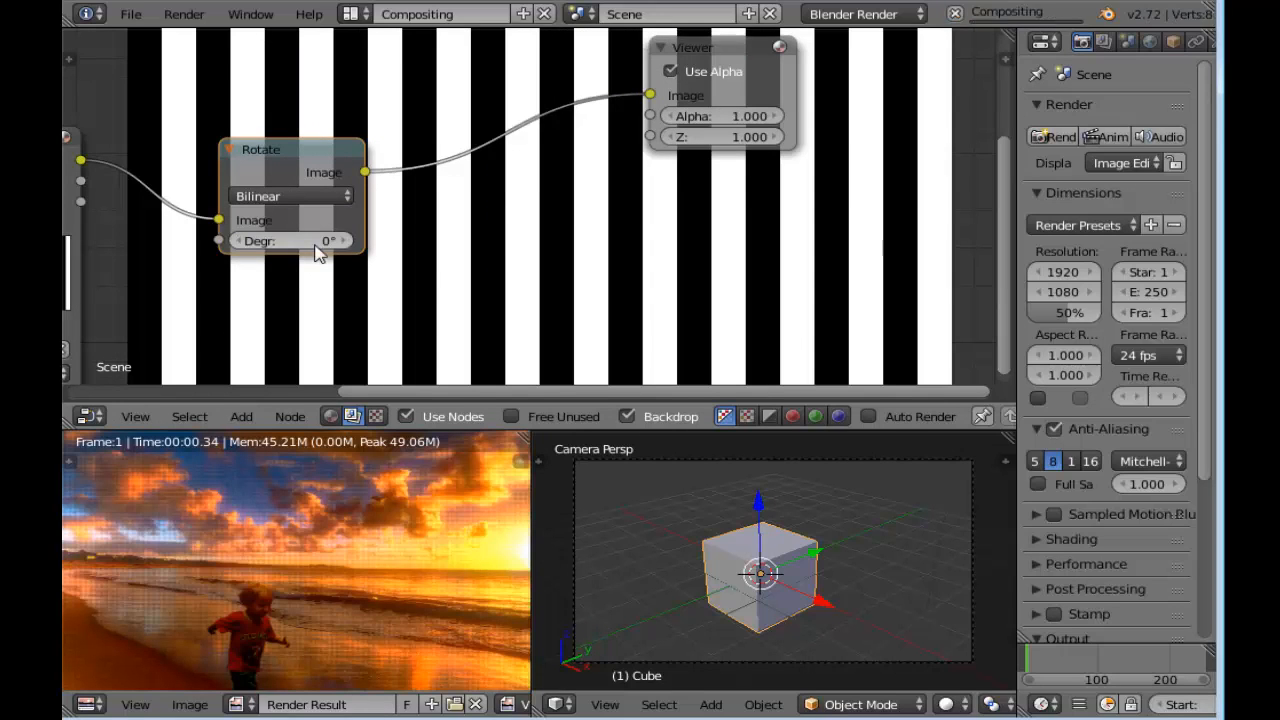
left_click(322, 248)
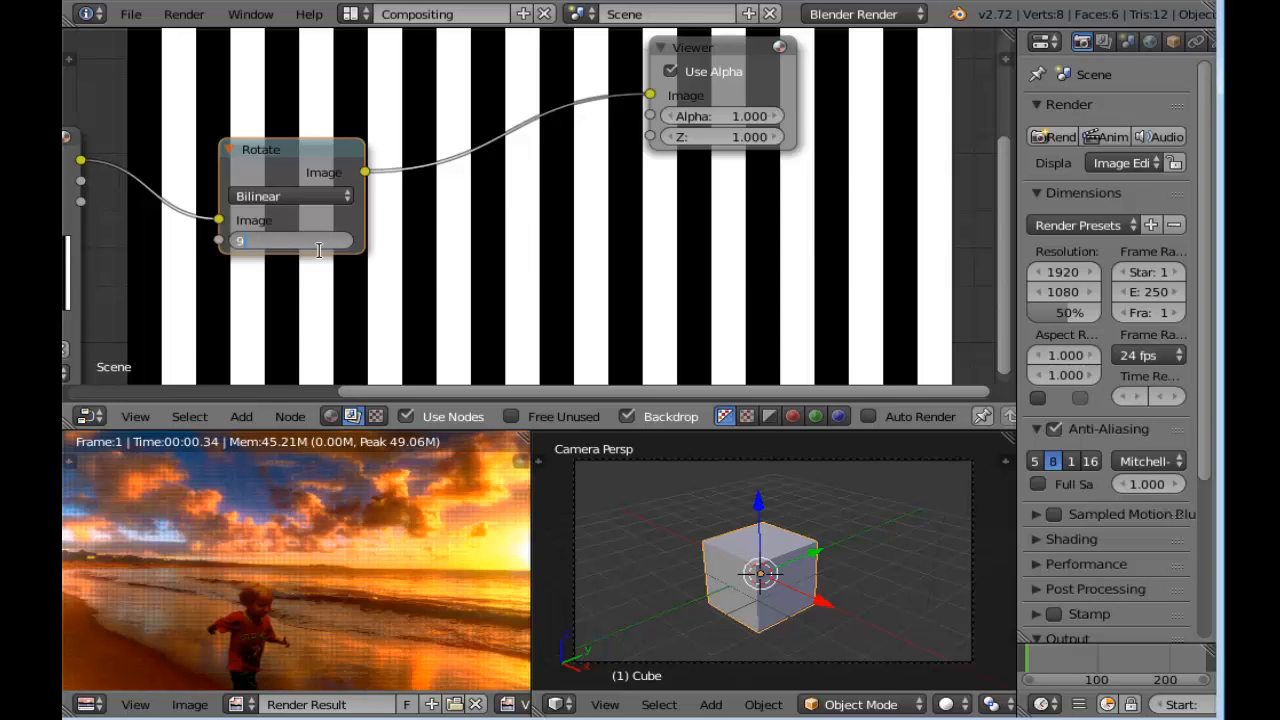
type("90")
key("Return")
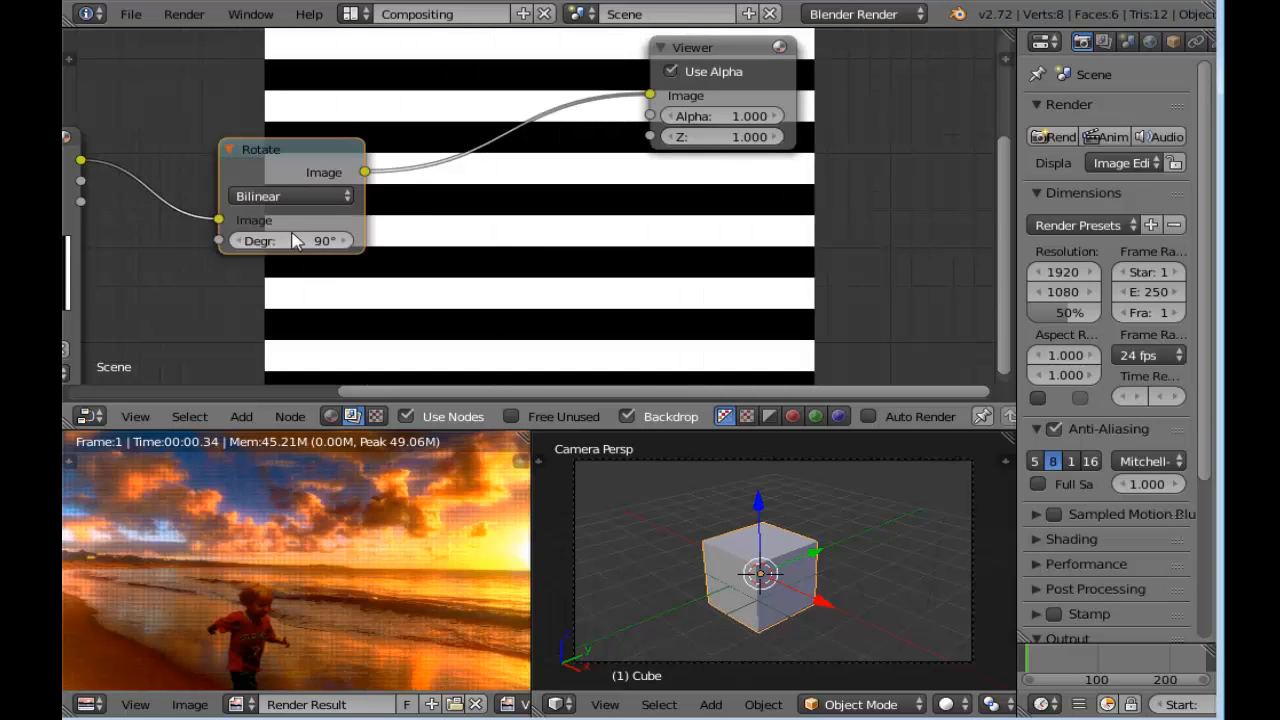
Spread out the node layout, moving the beach Image node above the striped Image and the Composite node farther away from it
scroll(489, 259, "down", 3)
middle_click_drag(508, 268, 549, 272)
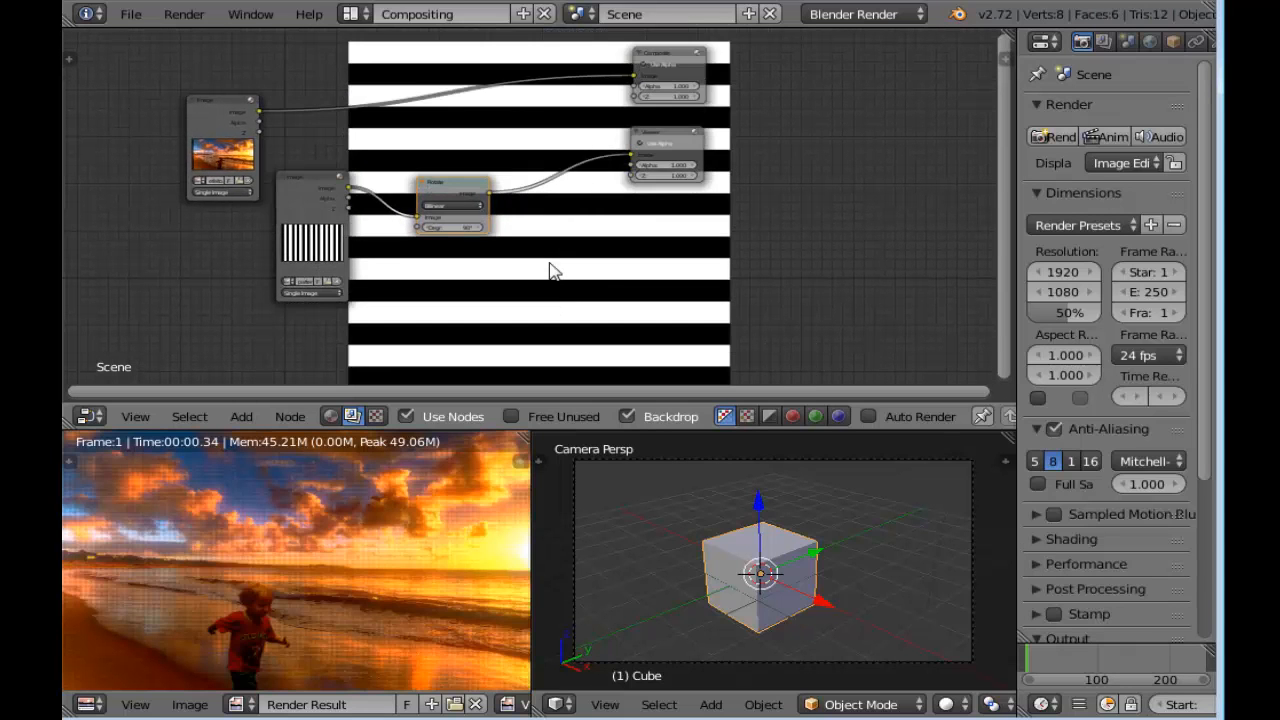
middle_click_drag(562, 279, 499, 269)
scroll(473, 216, "up", 4)
scroll(479, 219, "down", 5)
scroll(523, 248, "down", 2)
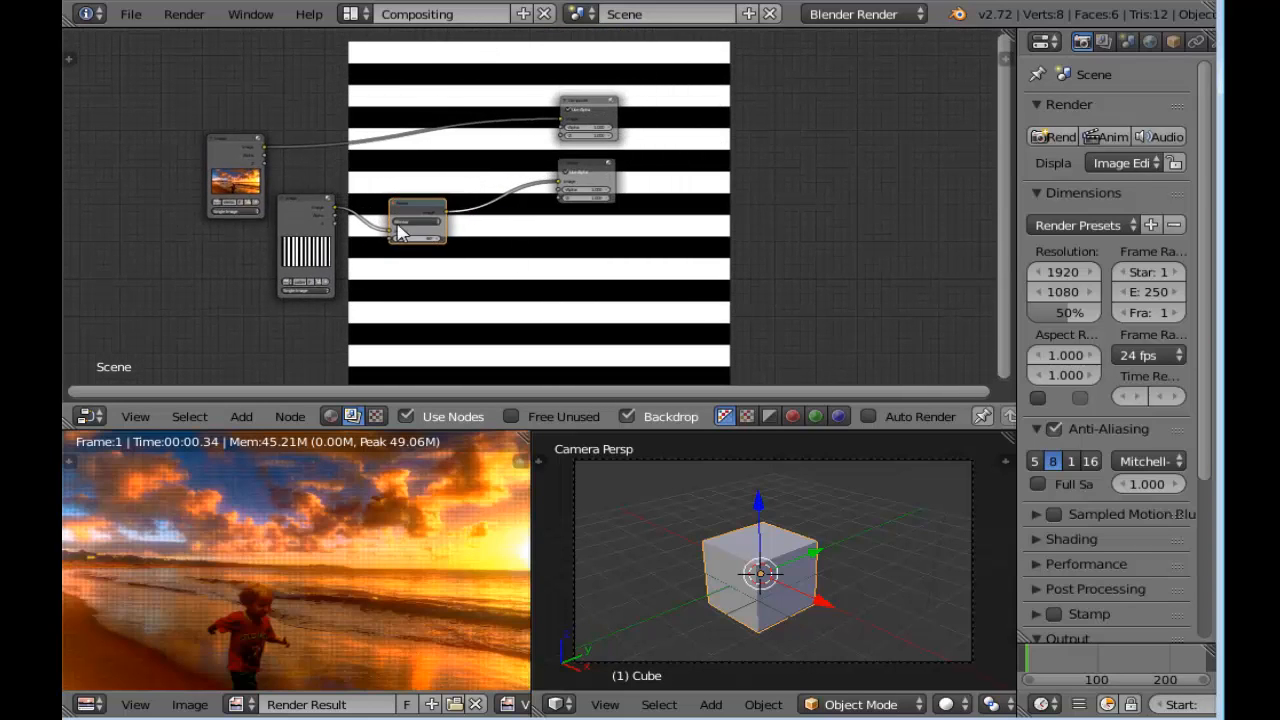
left_click_drag(240, 158, 423, 106)
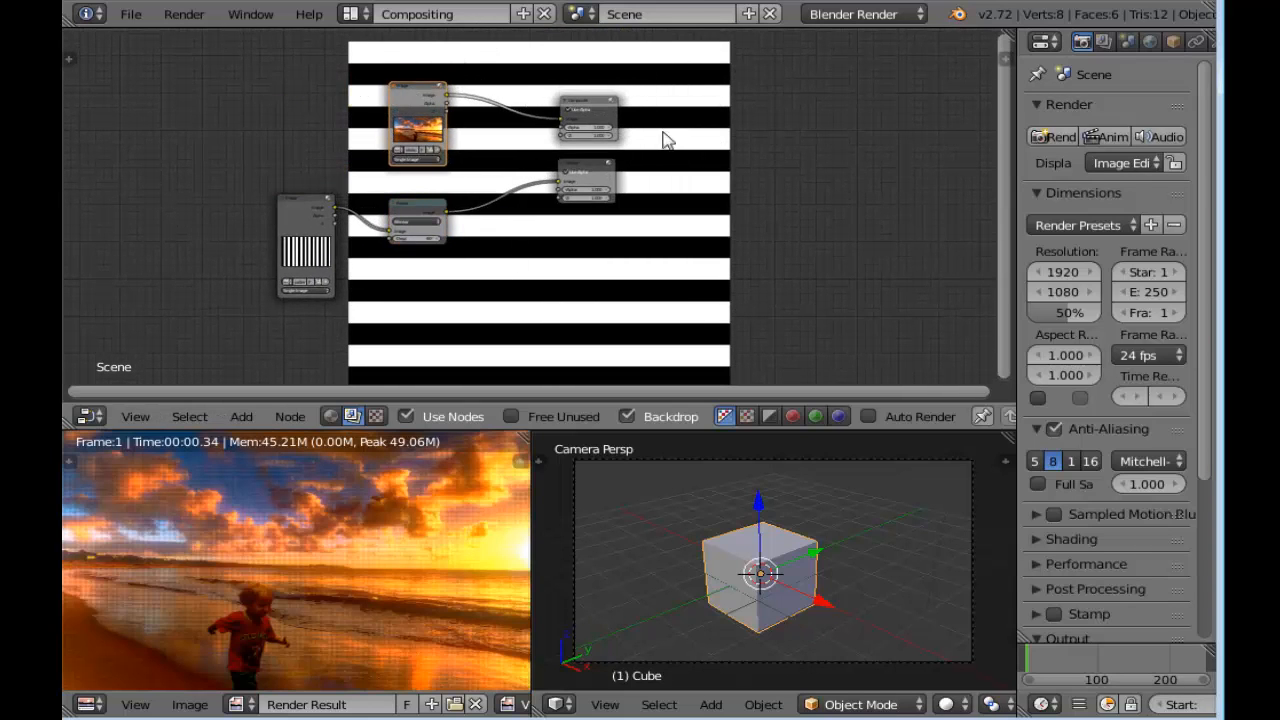
left_click_drag(605, 110, 825, 71)
left_click_drag(405, 95, 262, 64)
scroll(511, 277, "up", 4)
Check the "faixas pretas" Blender session, return to the beach-image session and insert a Transform node between the Rotate and Viewer nodes
middle_click_drag(511, 277, 609, 246)
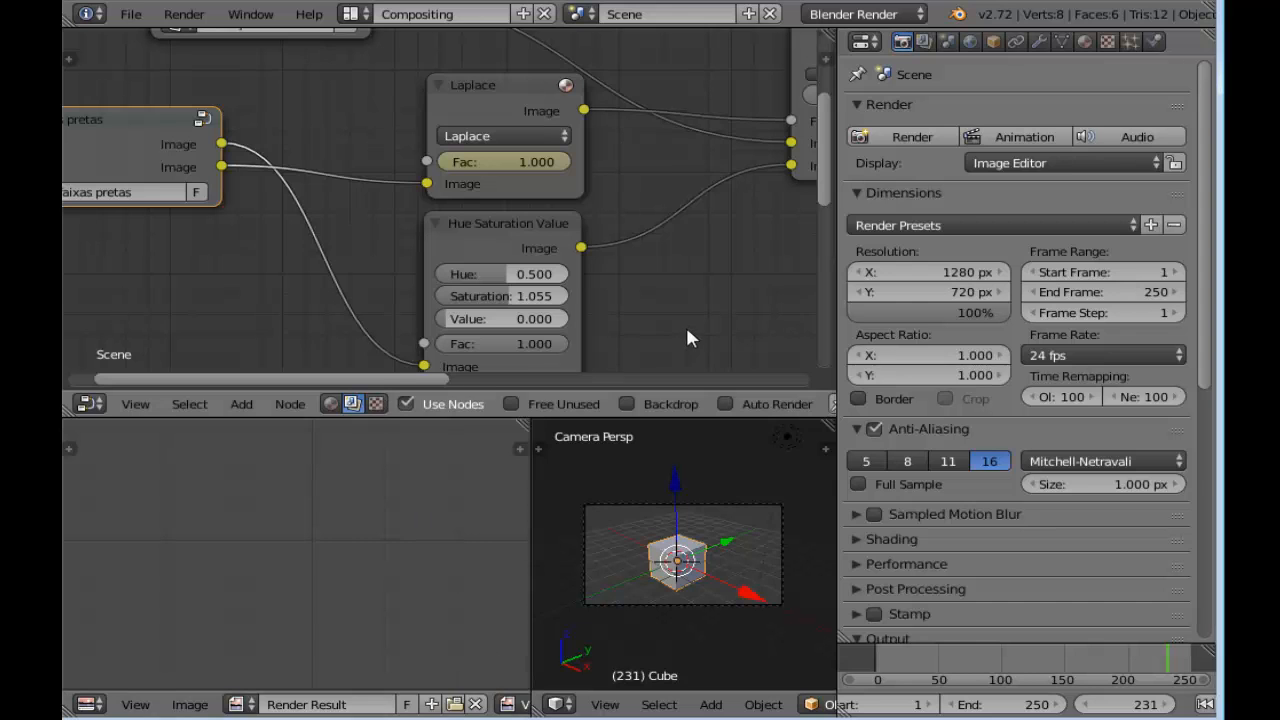
middle_click_drag(688, 338, 814, 294)
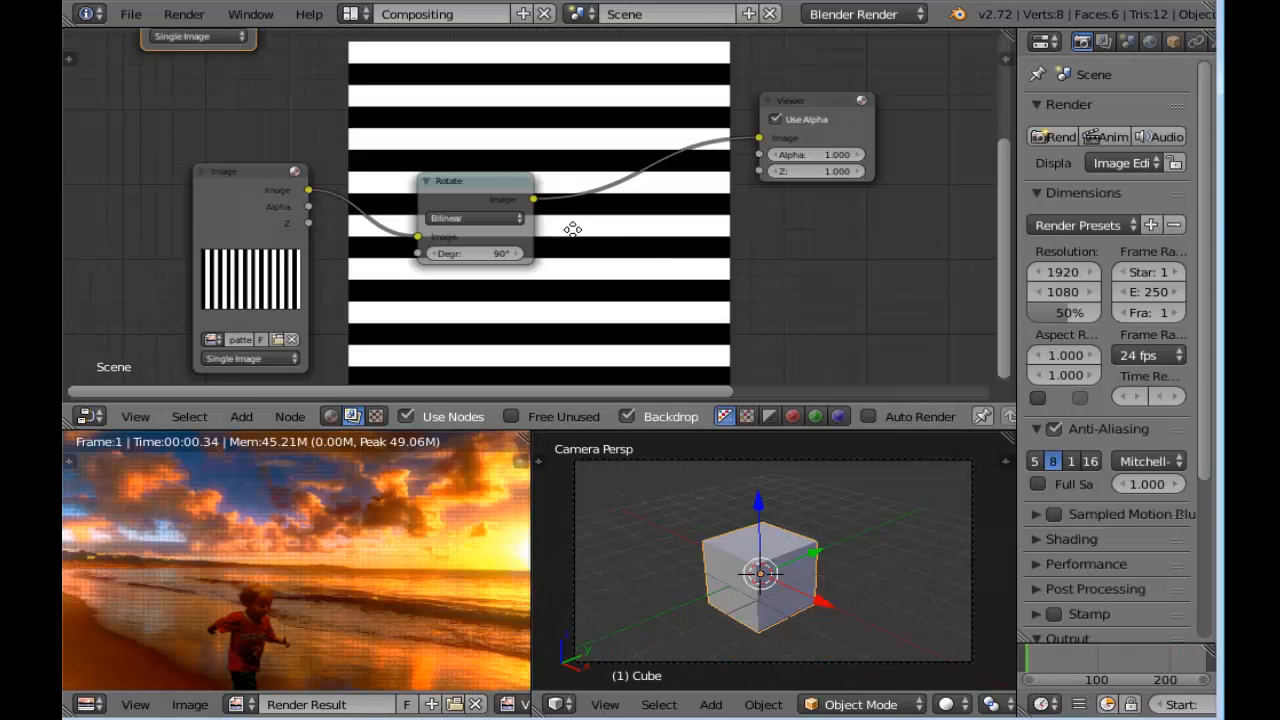
middle_click_drag(571, 229, 438, 222)
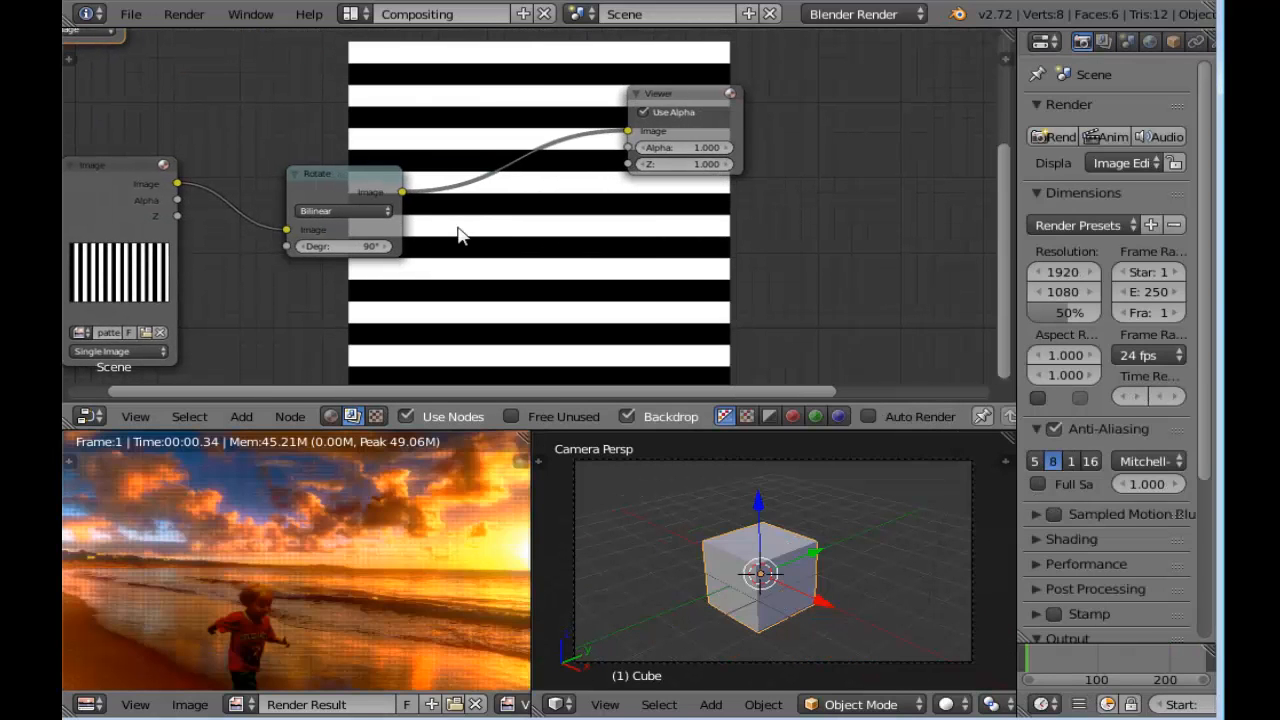
key("shift+a")
mouse_move(460, 232)
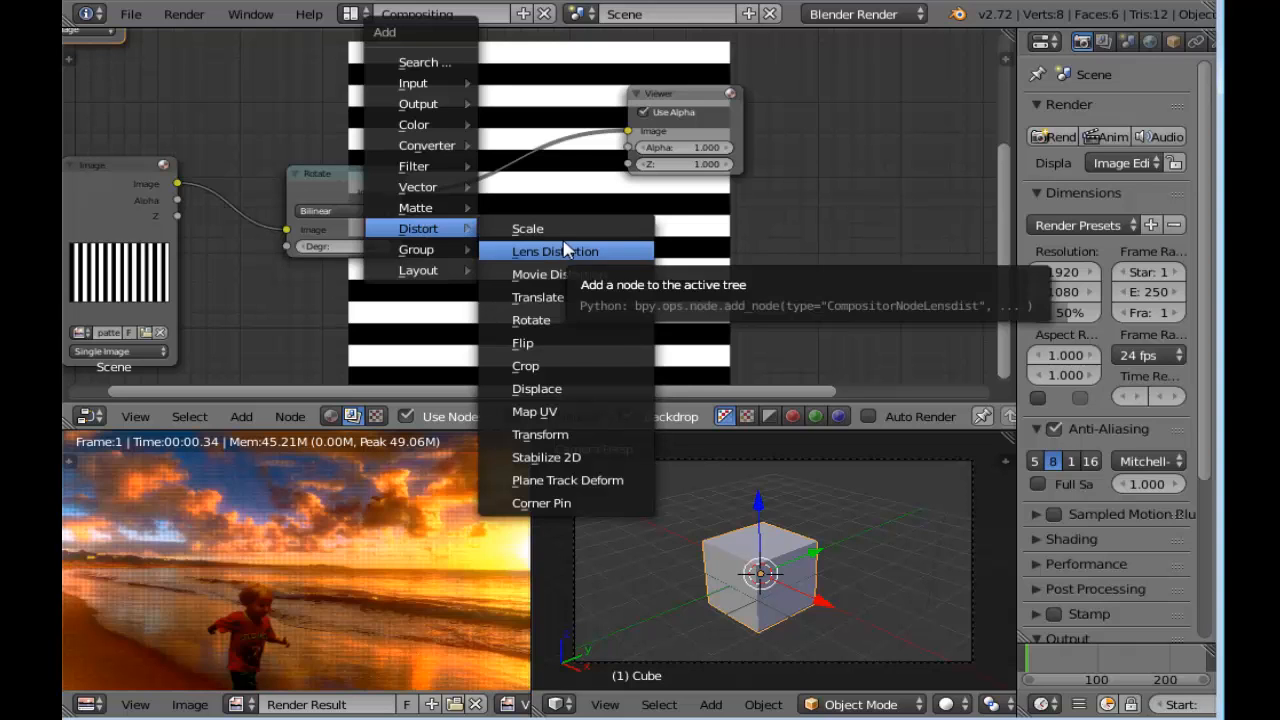
left_click(547, 437)
left_click(449, 135)
left_click_drag(337, 177, 286, 175)
scroll(603, 251, "up", 3)
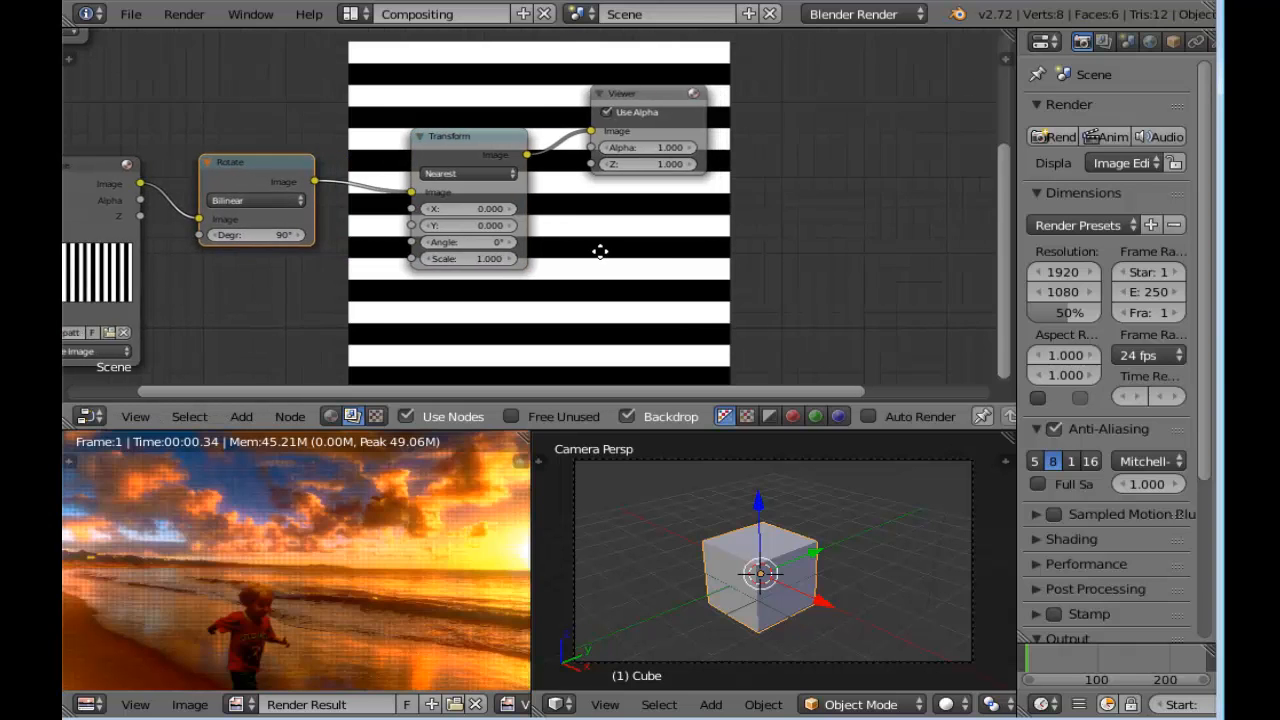
scroll(532, 257, "down", 1)
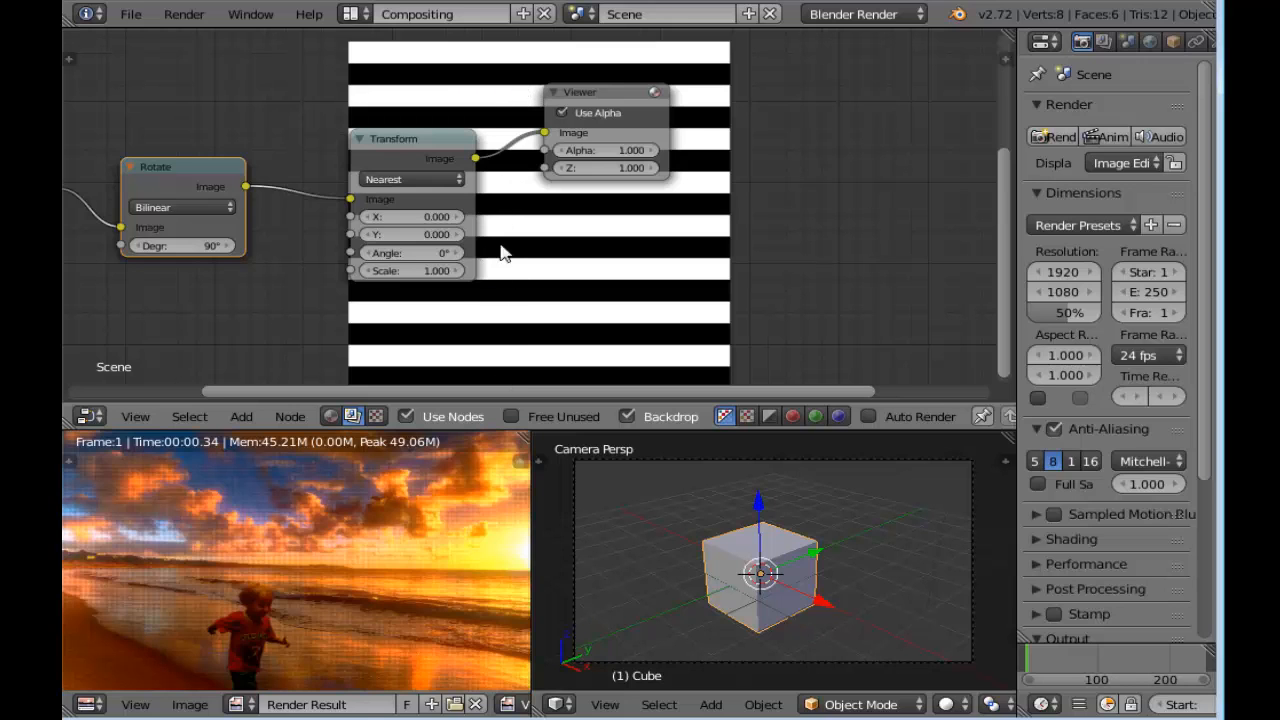
Insert a Scale node between the Transform and Viewer nodes and set its space to Render Size
left_click_drag(398, 144, 334, 154)
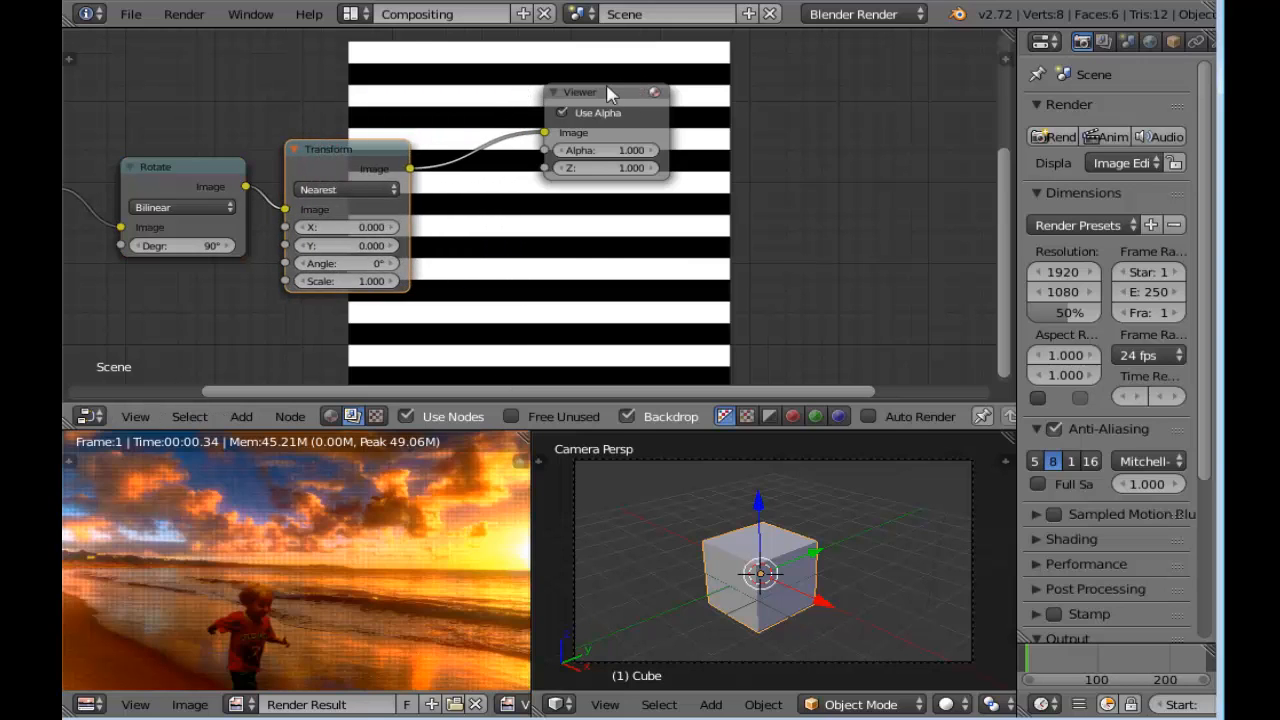
left_click_drag(628, 90, 755, 81)
key("shift+a")
mouse_move(510, 203)
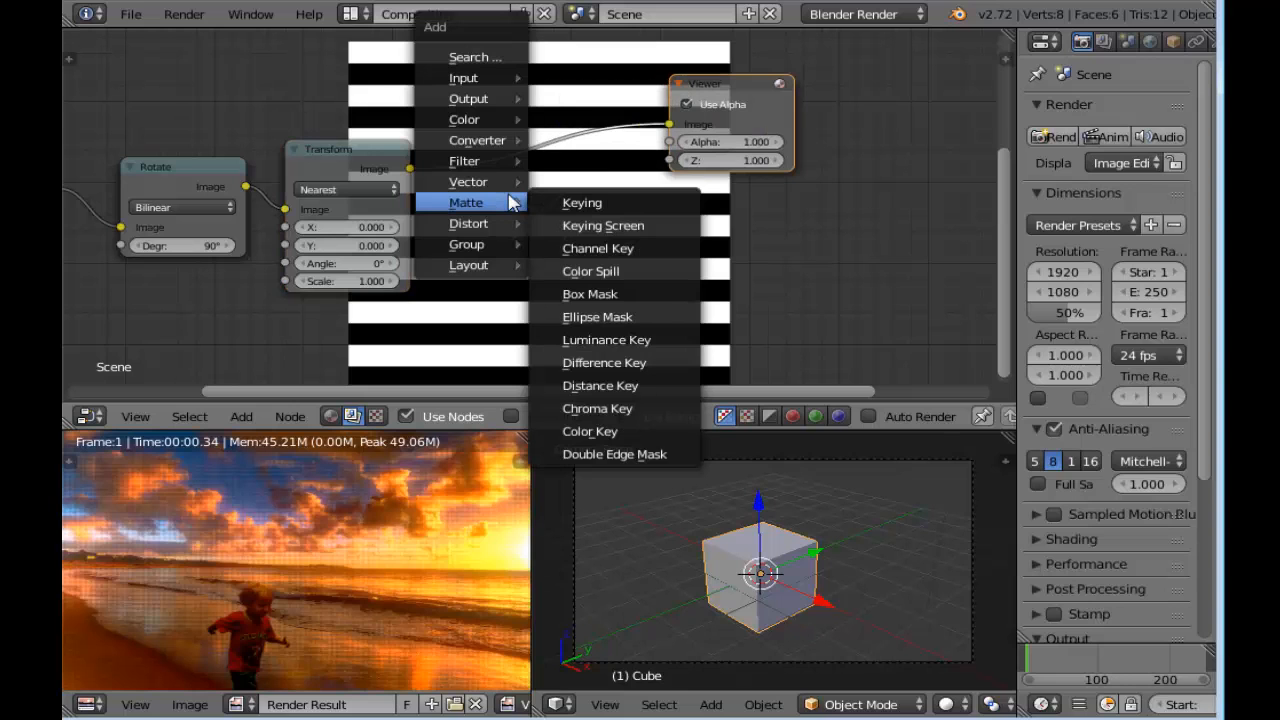
mouse_move(487, 225)
left_click(575, 221)
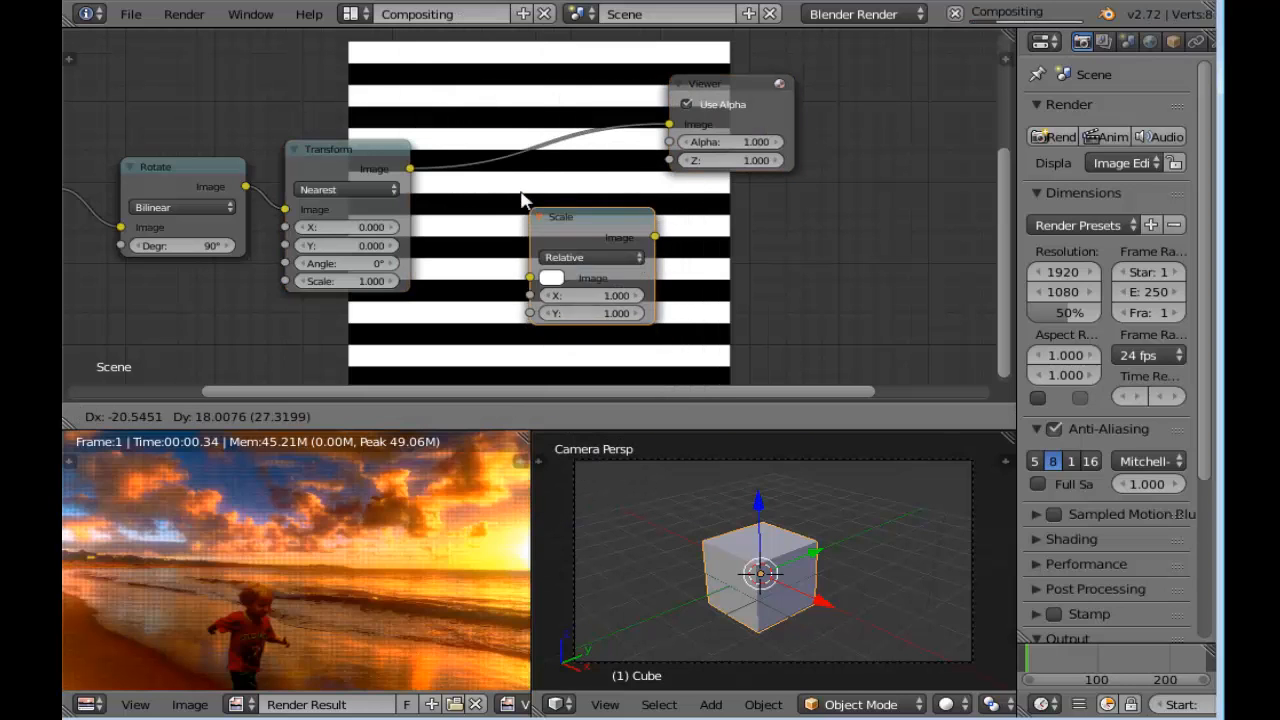
left_click(503, 157)
left_click_drag(541, 160, 505, 112)
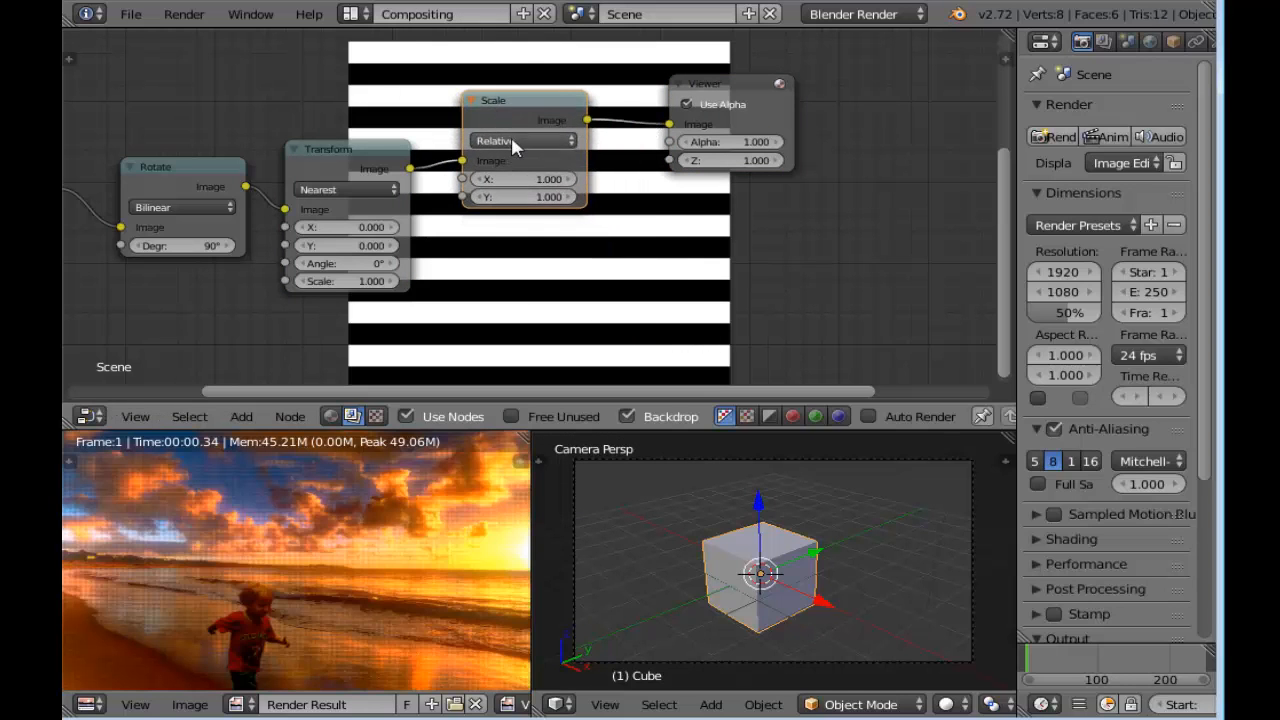
left_click(511, 137)
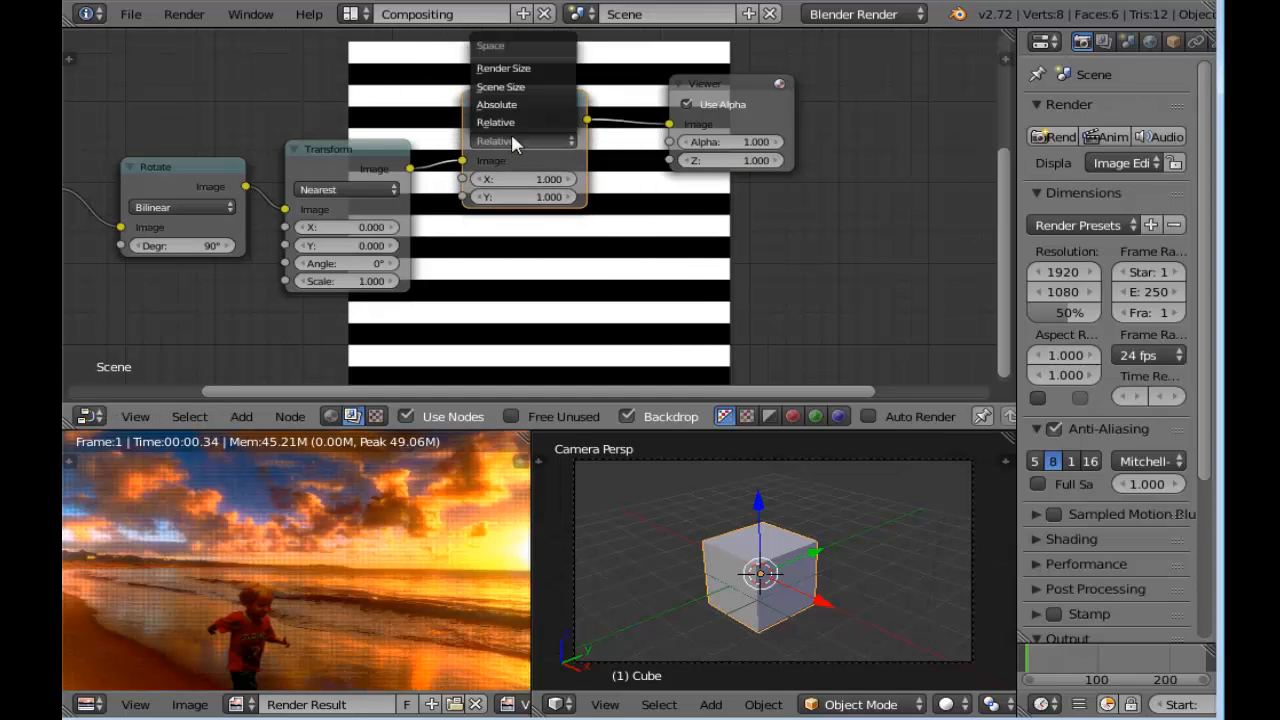
left_click(535, 70)
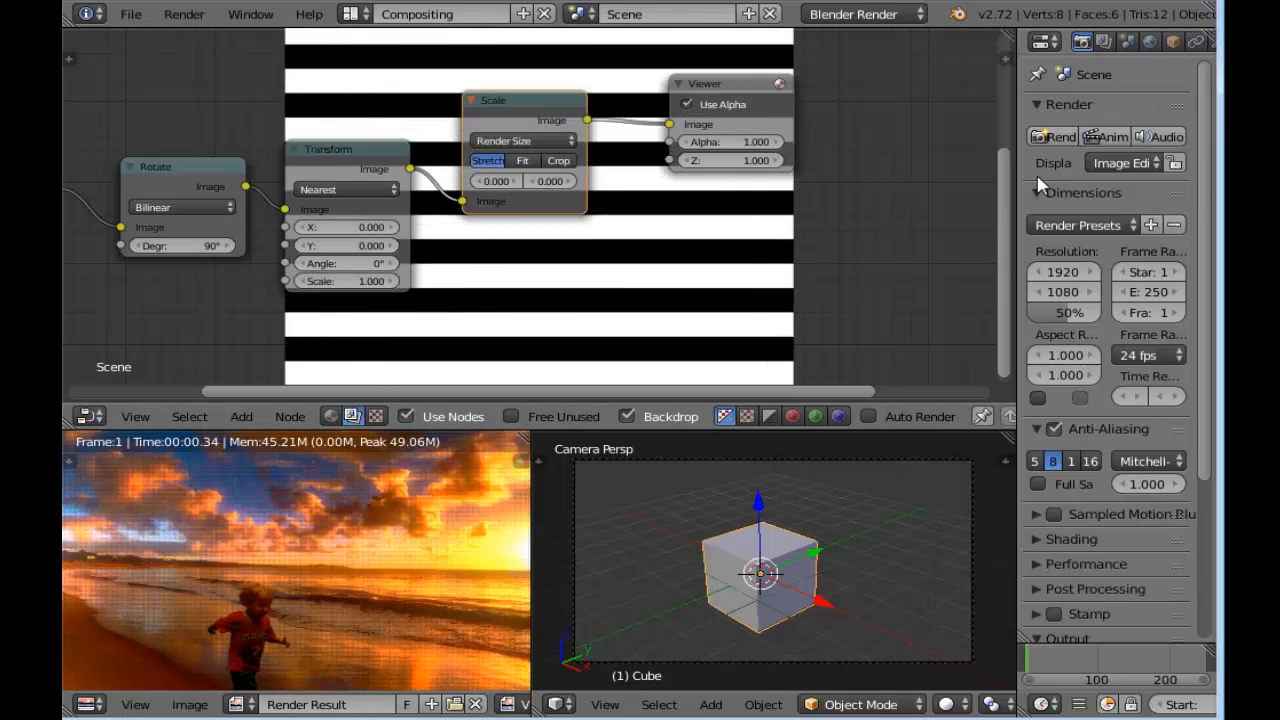
Apply the HDTV 720p render preset and set anti-aliasing to 16 samples
left_click_drag(1018, 185, 882, 193)
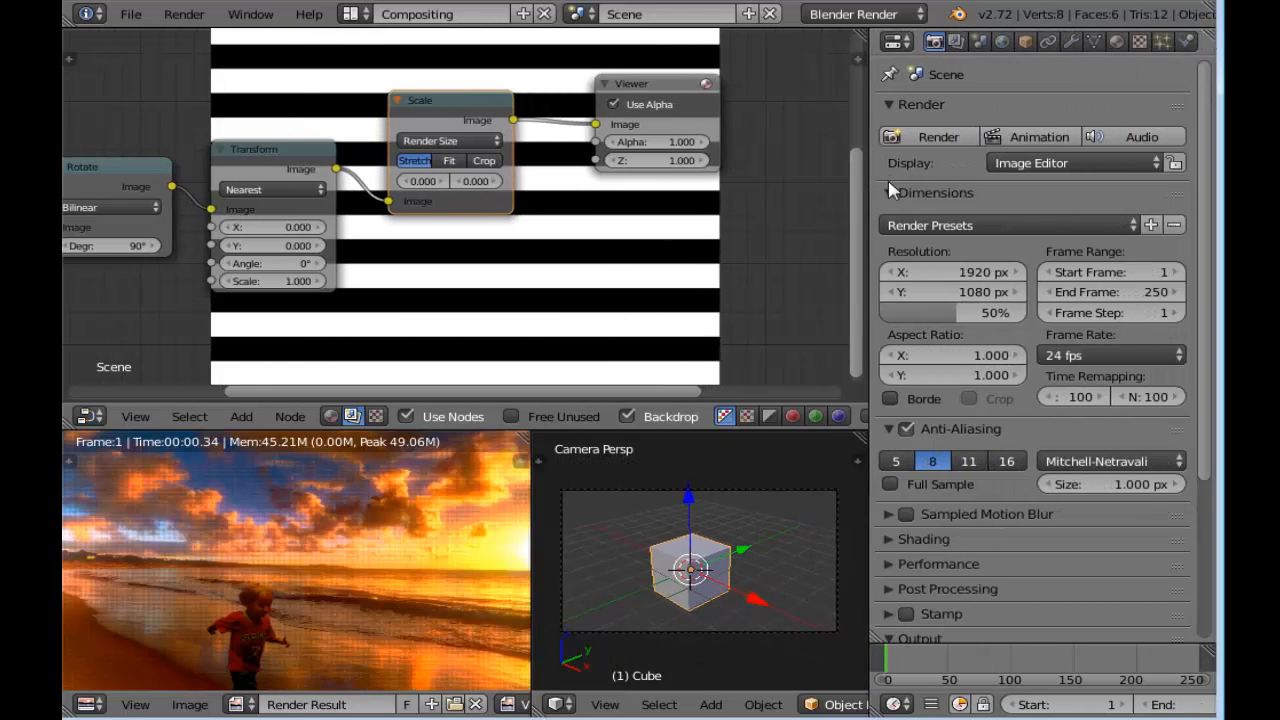
left_click(943, 222)
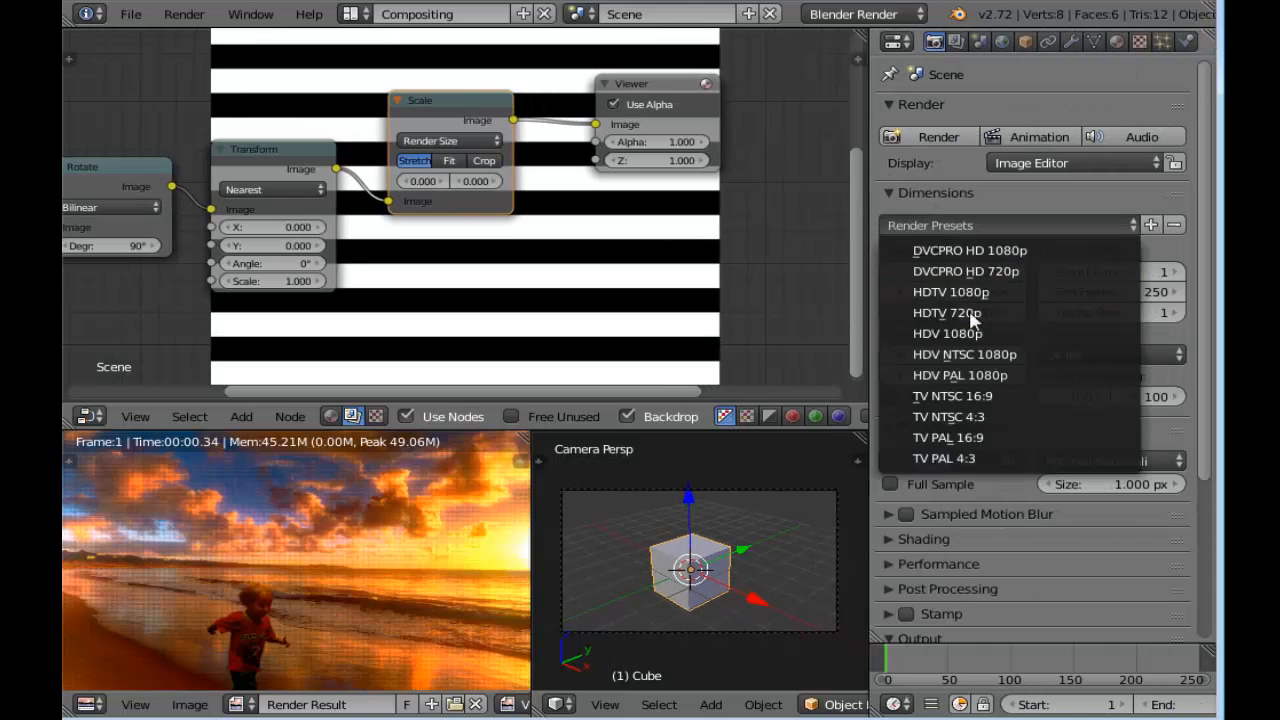
left_click(975, 312)
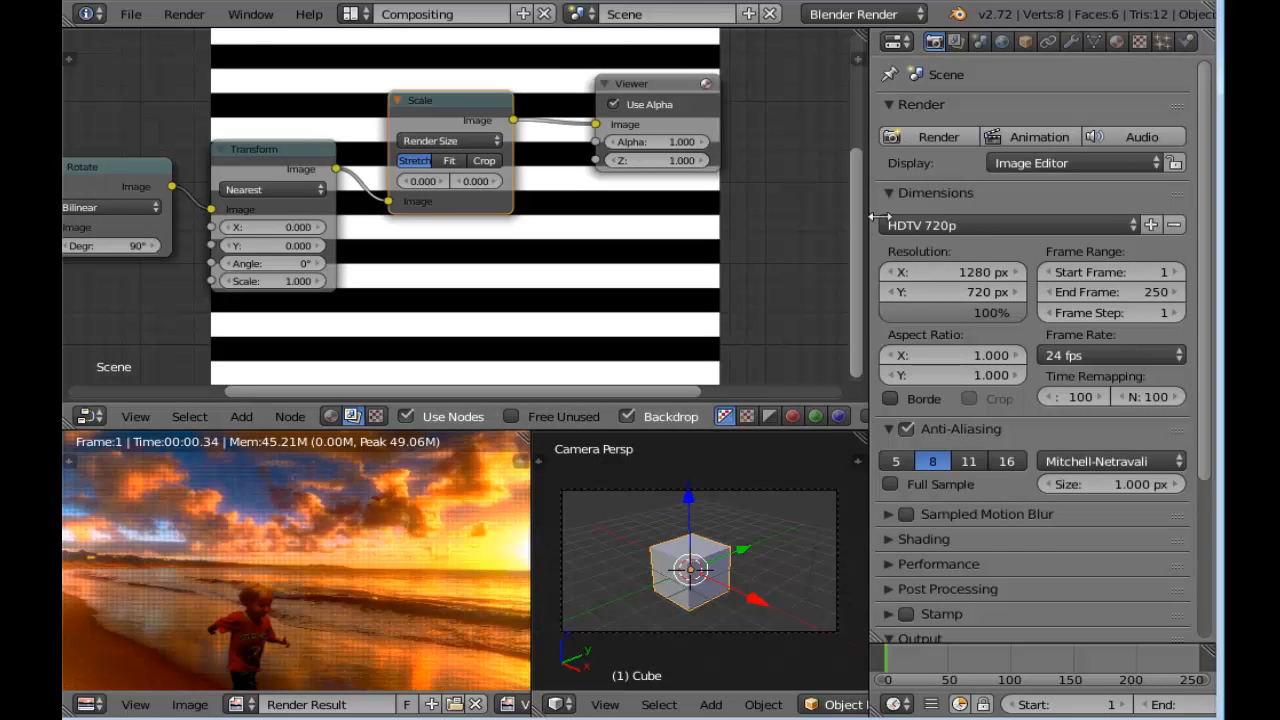
left_click_drag(870, 217, 986, 217)
left_click(1063, 461)
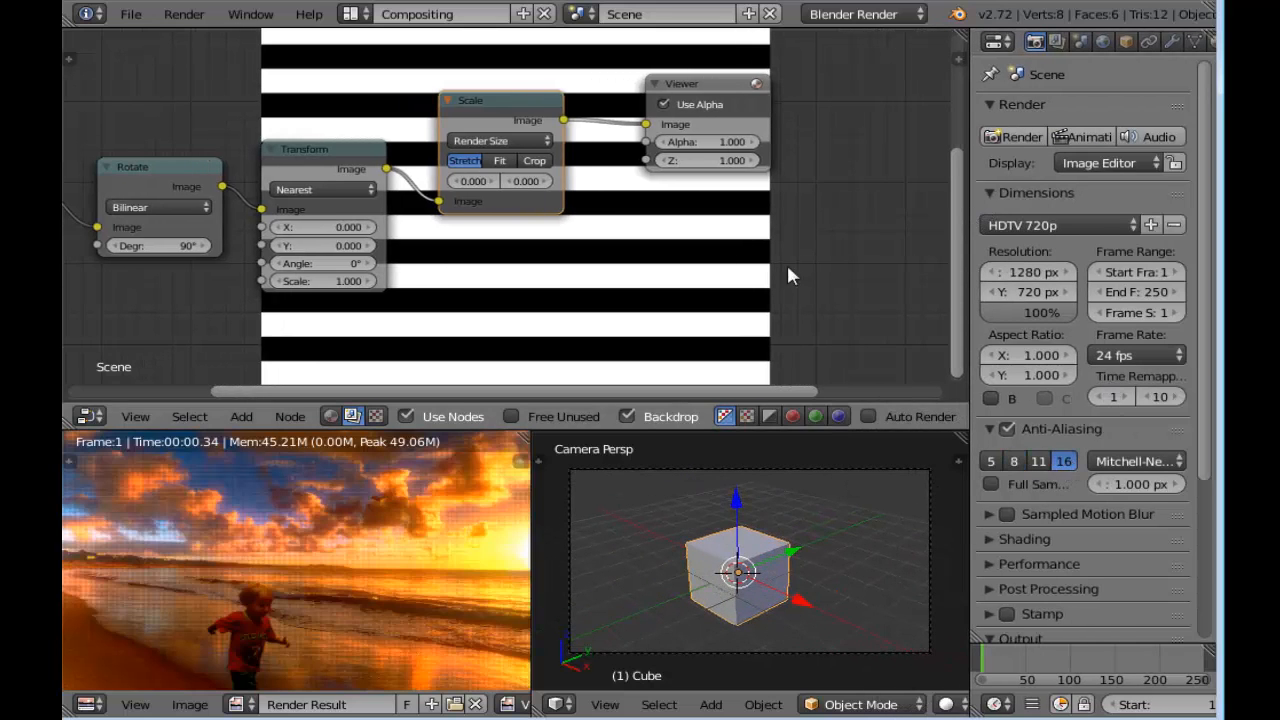
Make room beside the Viewer and insert an Alpha Over node between the Scale and Viewer nodes
scroll(443, 257, "up", 2)
scroll(529, 271, "down", 5)
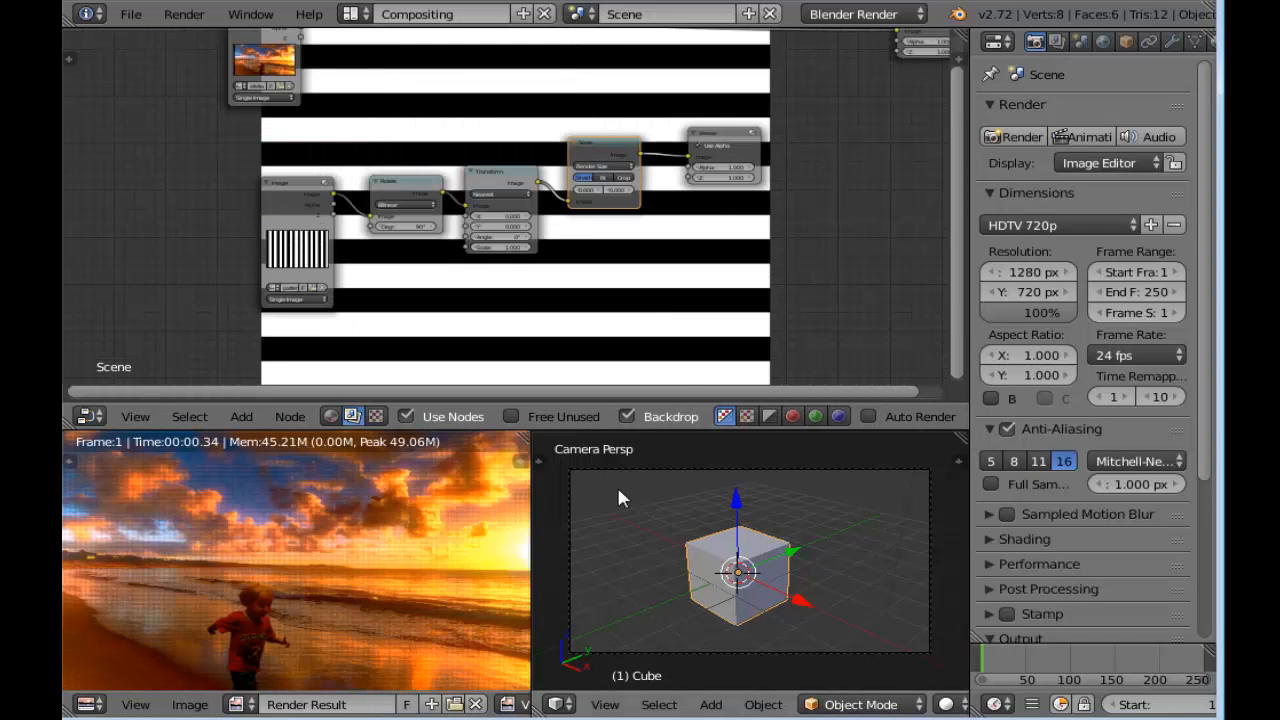
middle_click_drag(663, 274, 505, 272)
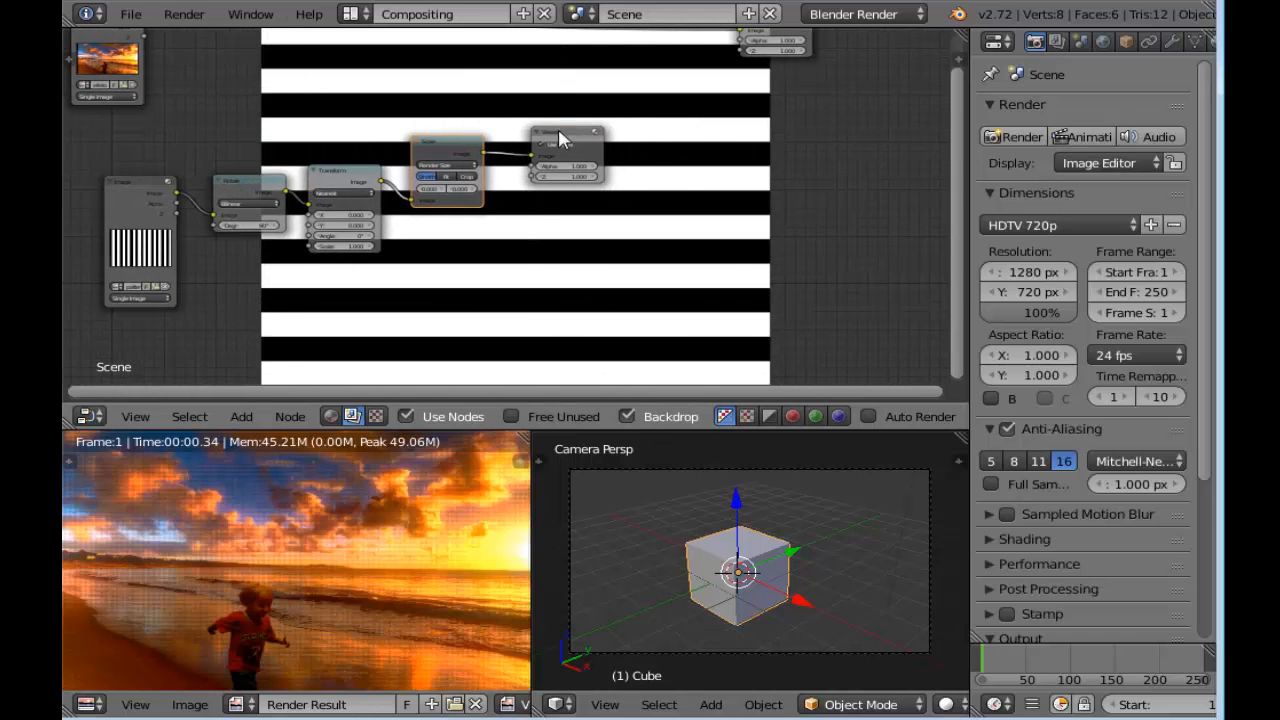
left_click_drag(558, 140, 762, 138)
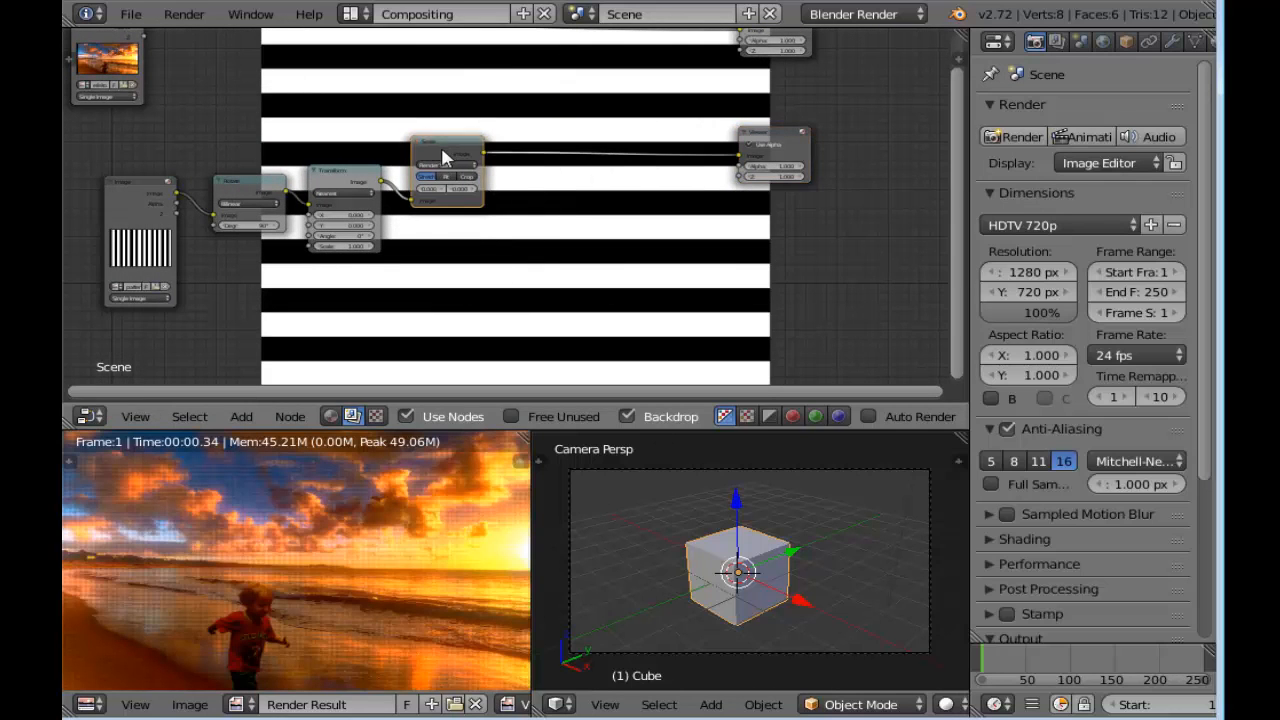
key("shift+a")
mouse_move(557, 203)
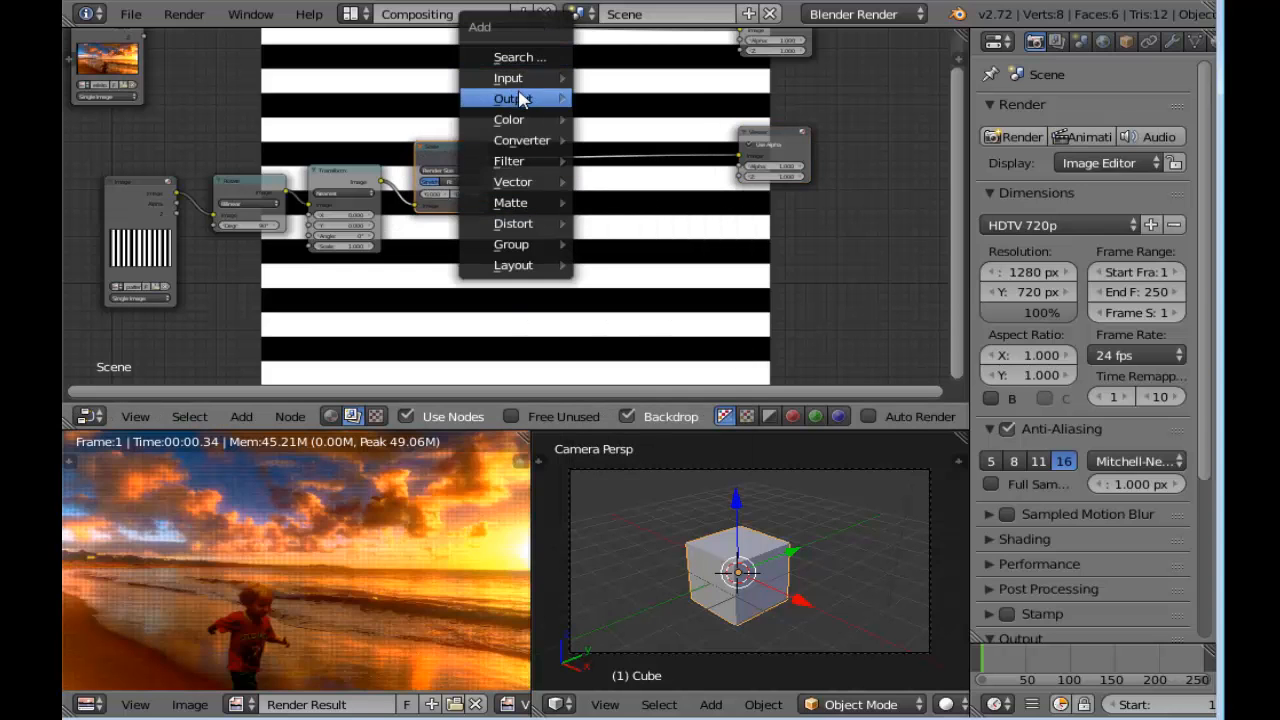
mouse_move(527, 118)
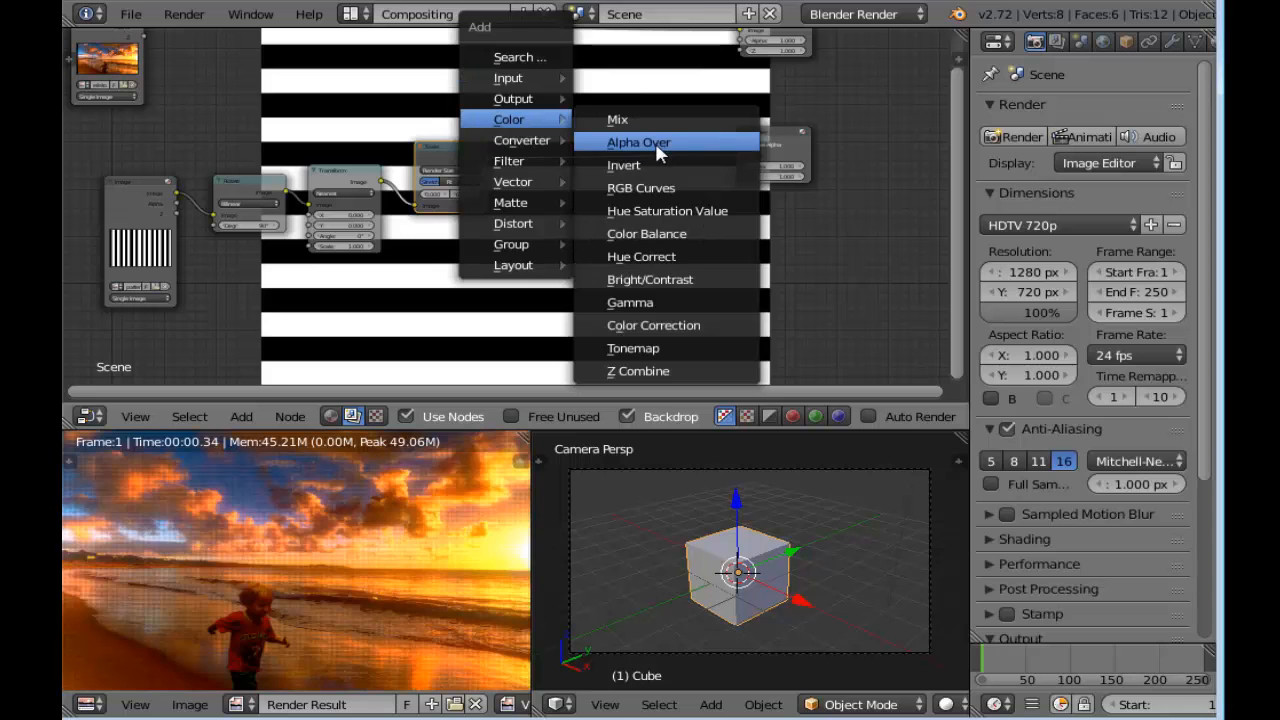
left_click(653, 142)
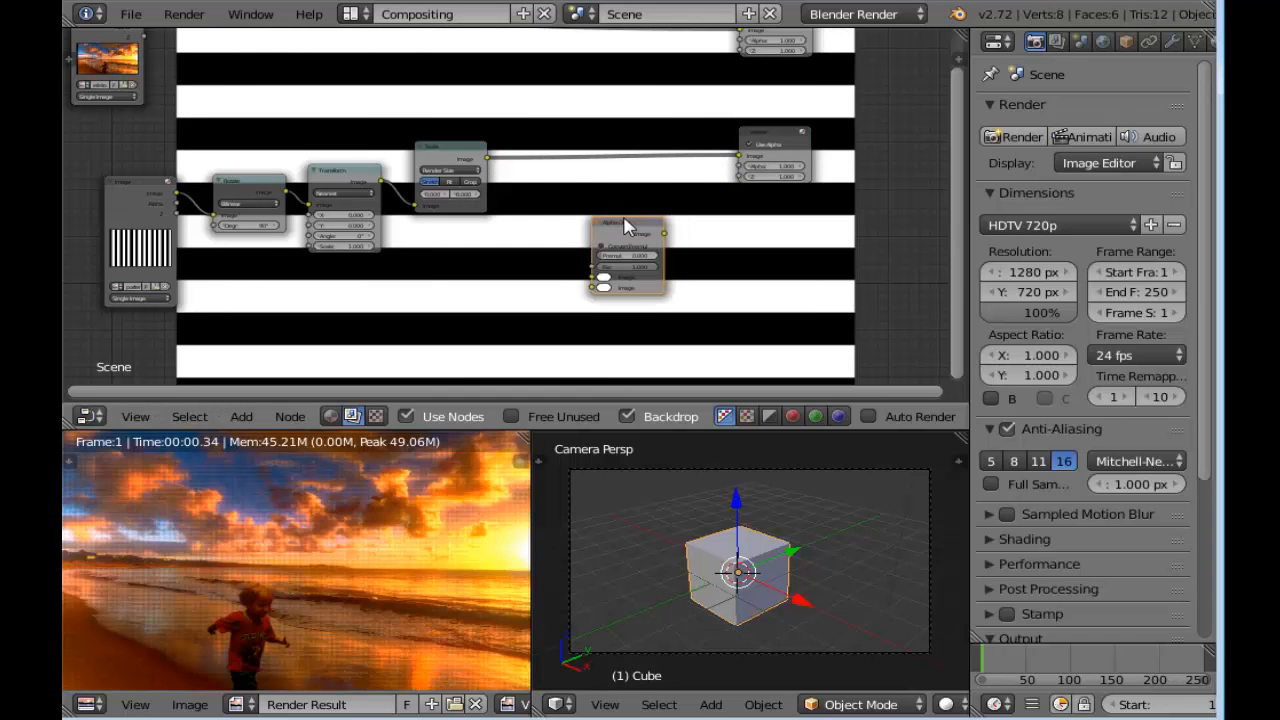
left_click(646, 106)
scroll(646, 106, "up", 2)
mouse_move(698, 194)
left_mouse_down()
mouse_move(674, 208)
mouse_move(700, 212)
left_mouse_up()
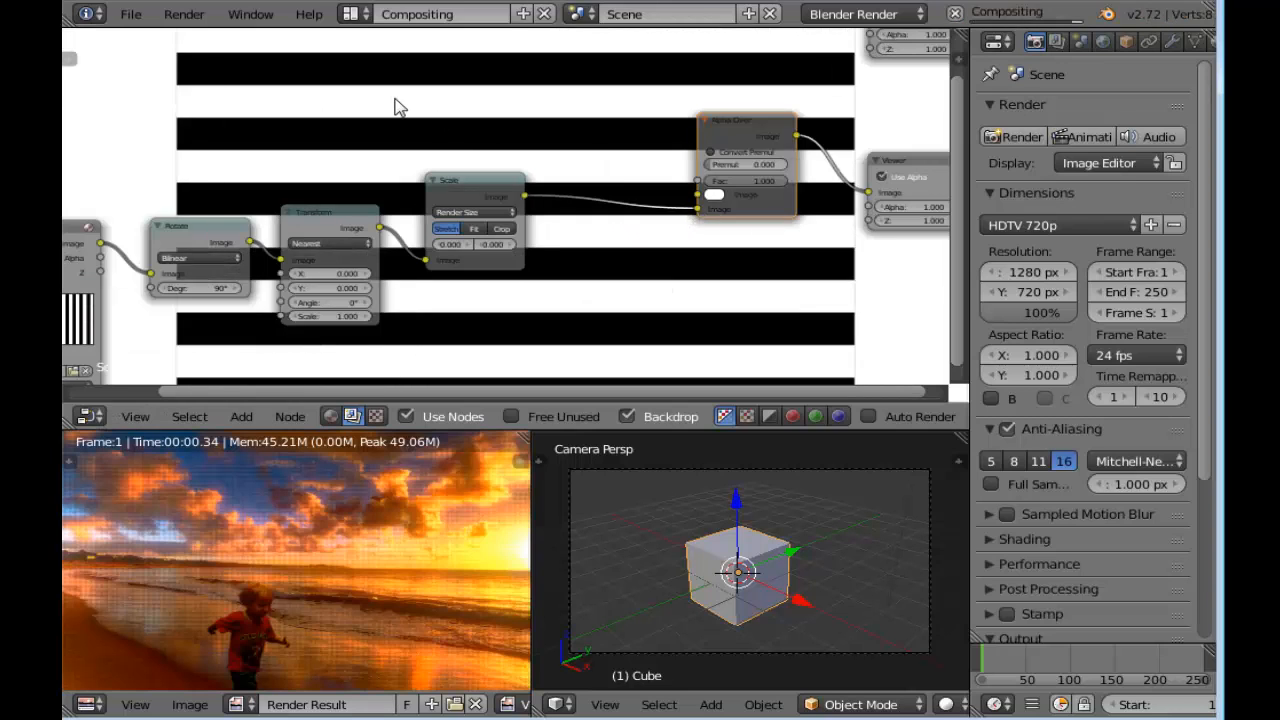
Connect the beach Image node's output to the first Image input of the Alpha Over node
scroll(394, 109, "down", 2)
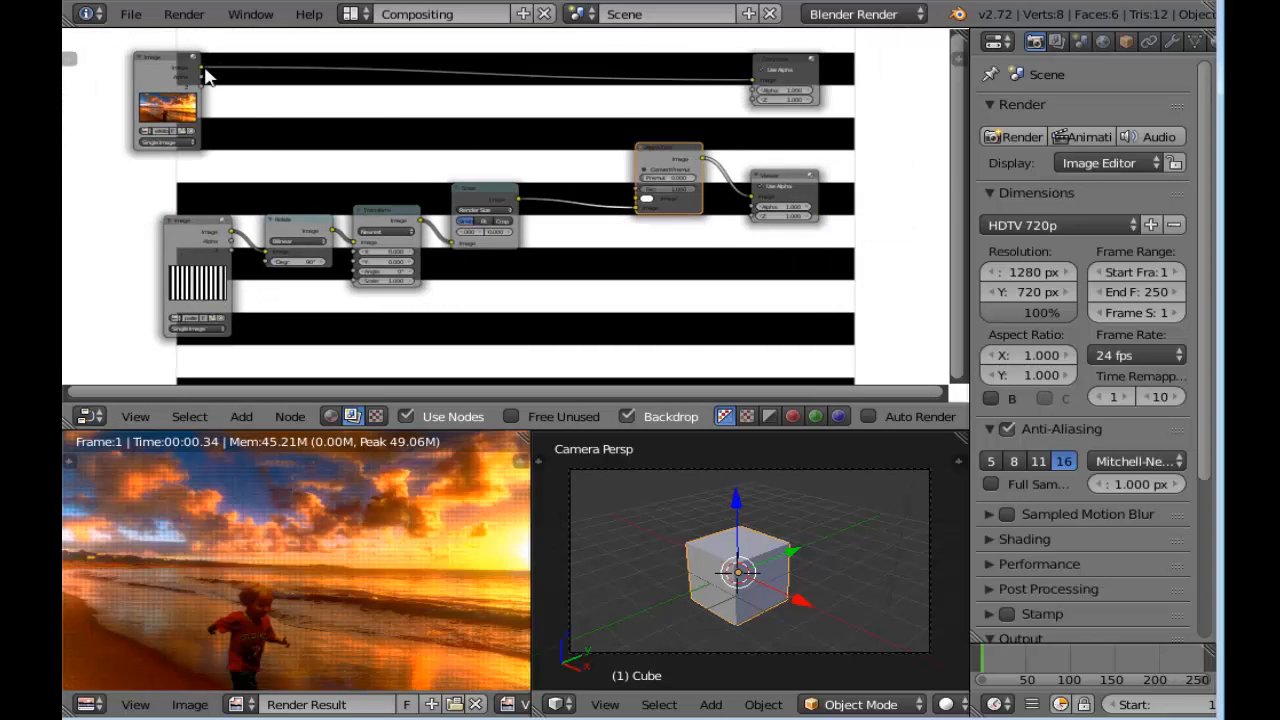
left_click_drag(201, 72, 658, 226)
scroll(651, 246, "up", 2)
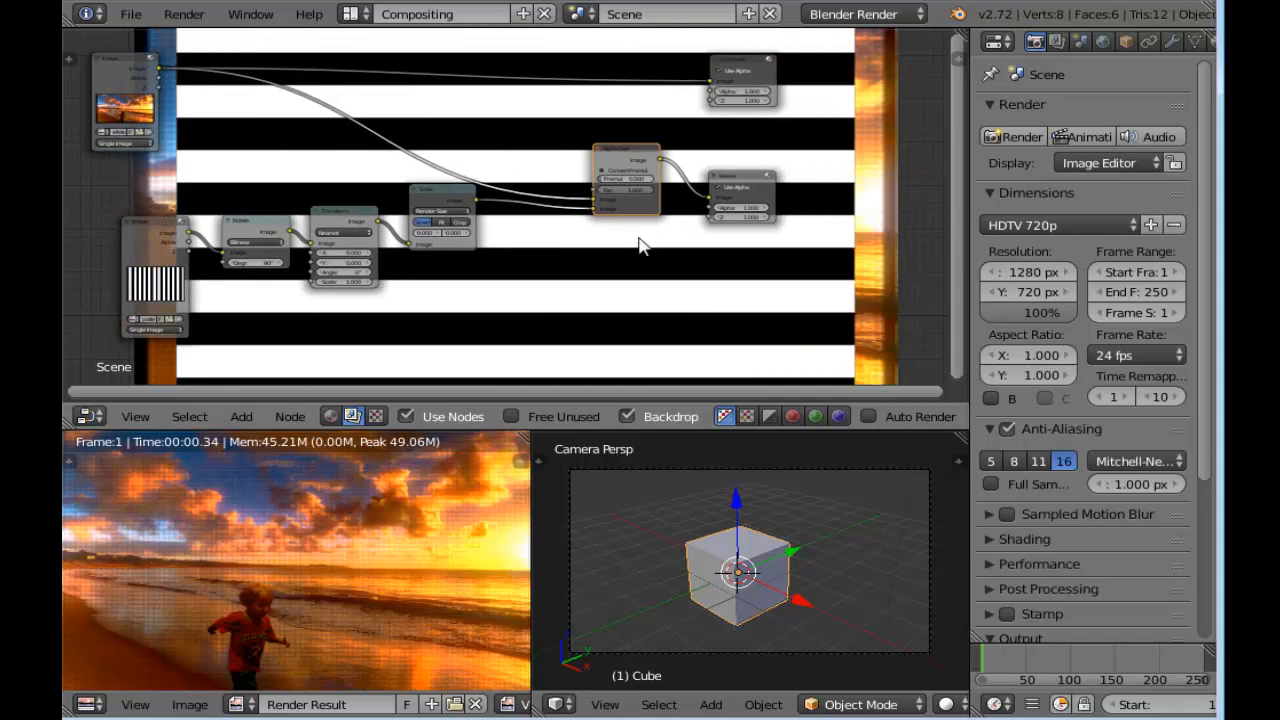
Duplicate the Render Size Scale node and insert the copy on the link between the beach Image node and Alpha Over
scroll(612, 207, "up", 2)
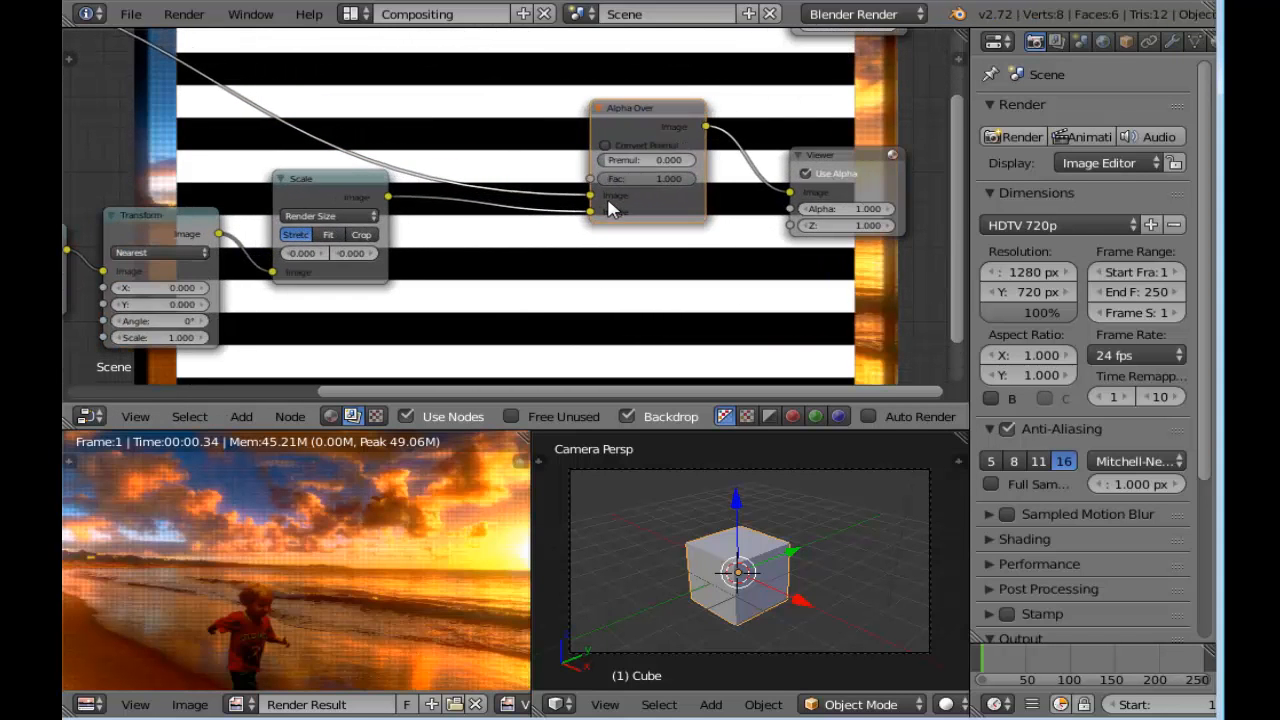
scroll(334, 94, "down", 3)
middle_click_drag(334, 94, 527, 104)
scroll(214, 117, "up", 4)
middle_click_drag(290, 117, 550, 240)
scroll(529, 244, "up", 3)
scroll(527, 194, "down", 2)
mouse_move(323, 120)
middle_mouse_down()
mouse_move(434, 120)
mouse_move(309, 117)
middle_mouse_up()
left_click(557, 250)
key("shift+a")
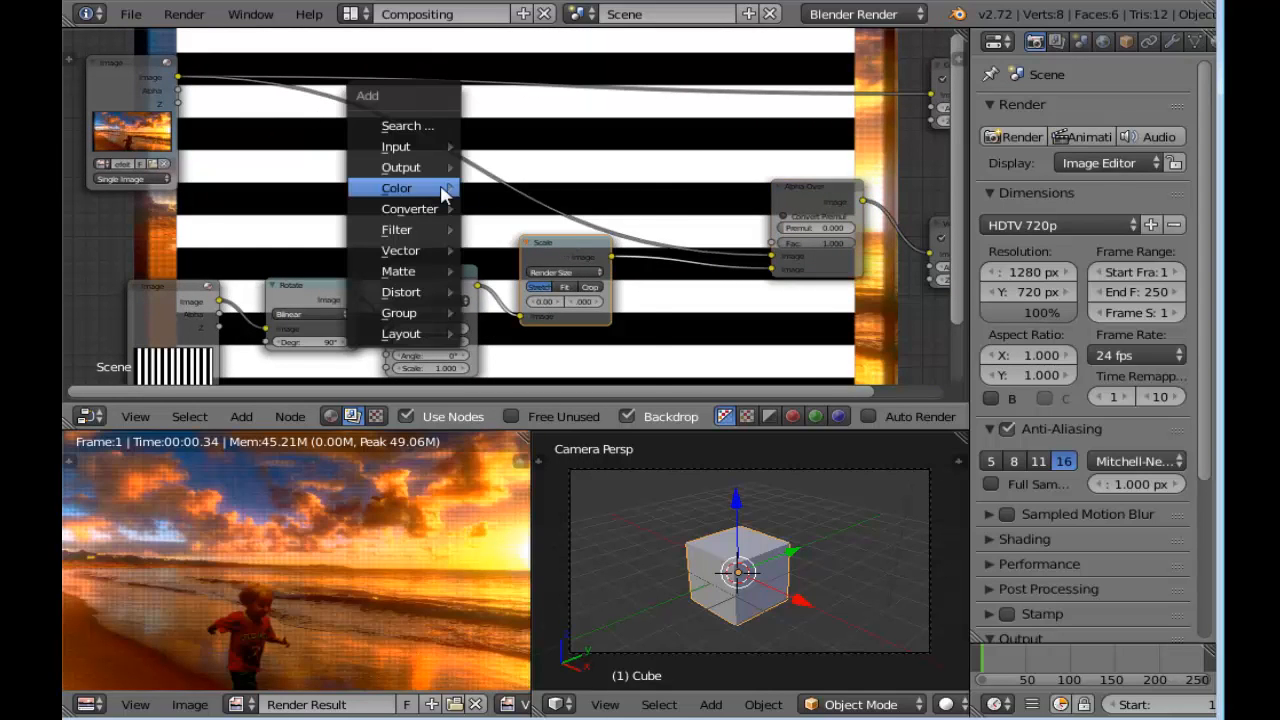
mouse_move(445, 192)
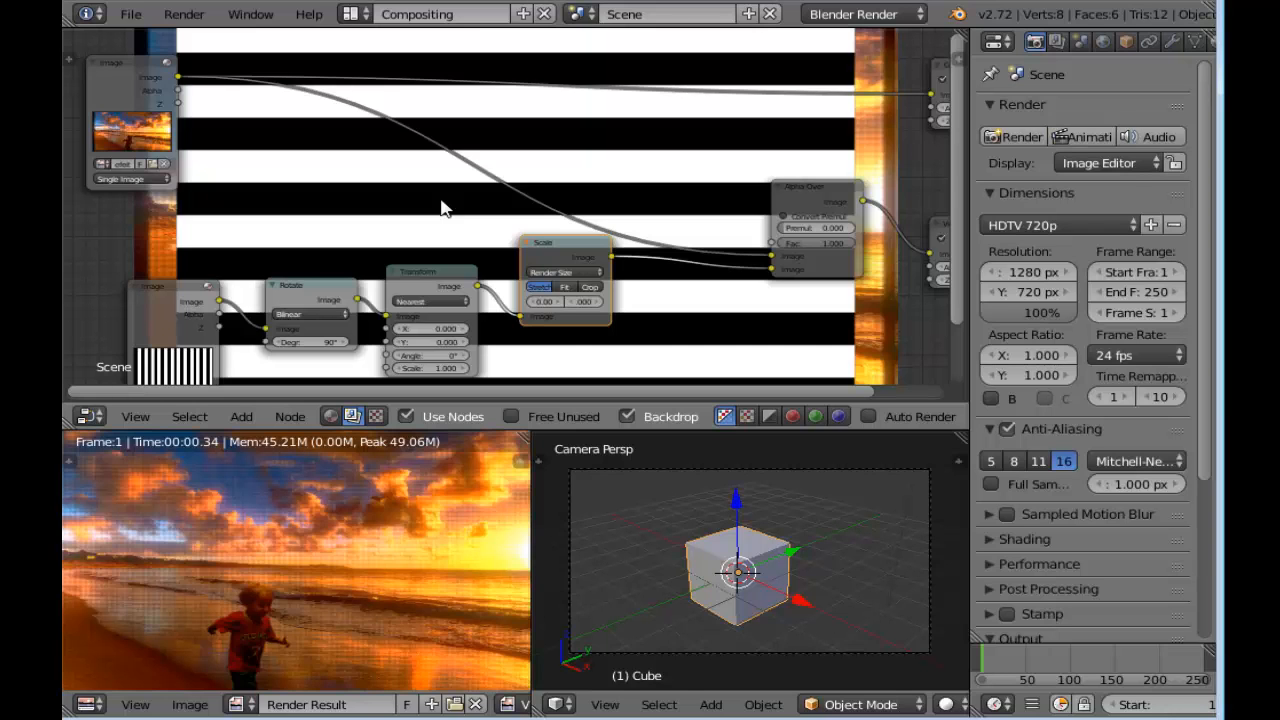
key("shift+d")
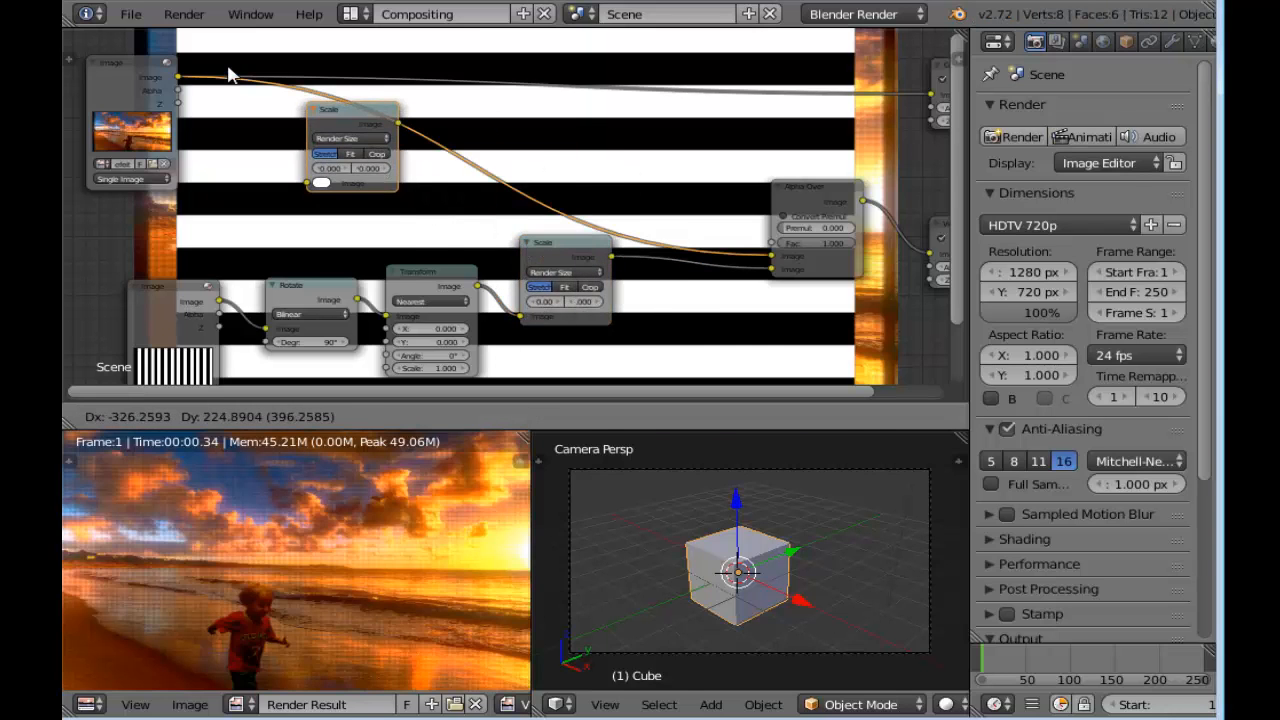
left_click(228, 75)
key("Home")
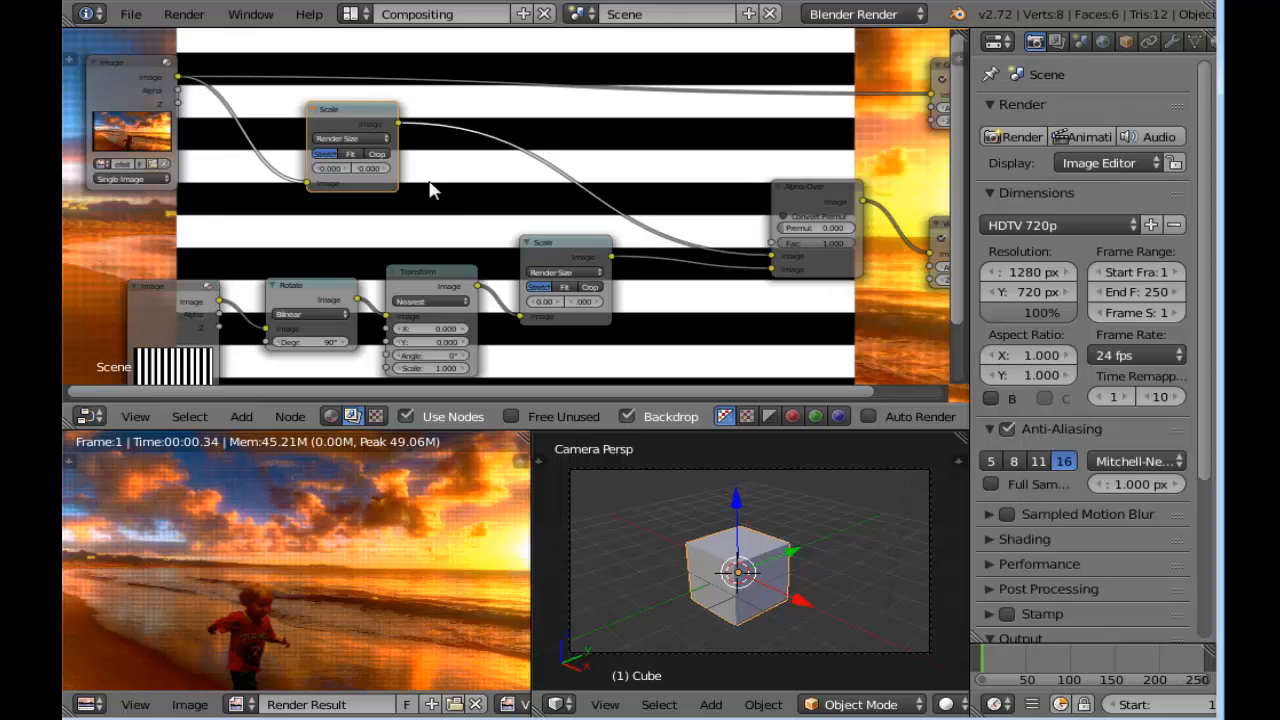
Connect the Alpha Over node's output to the Composite node's Image input
scroll(547, 236, "down", 1)
scroll(366, 517, "down", 1)
scroll(472, 322, "up", 4)
scroll(845, 153, "down", 2)
middle_click_drag(841, 145, 689, 146)
left_click_drag(683, 201, 747, 103)
scroll(306, 520, "up", 1)
scroll(286, 508, "down", 2)
scroll(286, 510, "up", 1)
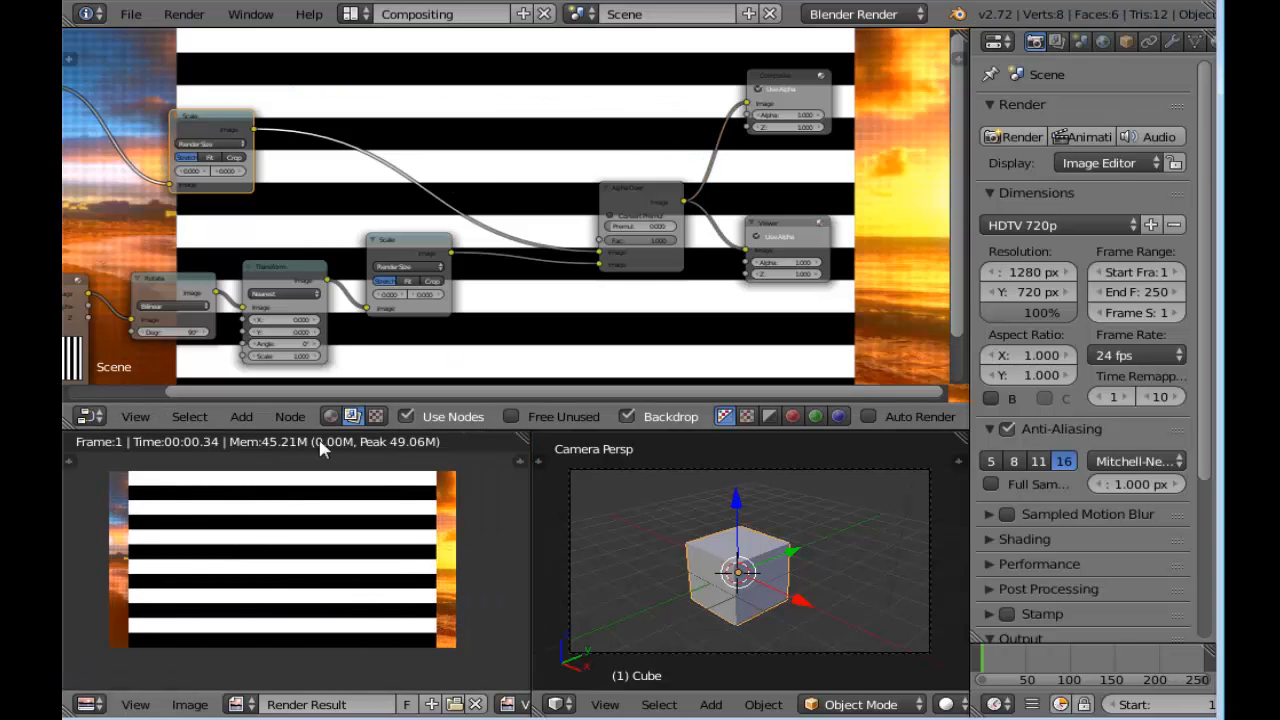
Increase the stripes' Transform node scale to 1.500 so the pattern fills the whole render frame
scroll(529, 277, "up", 2)
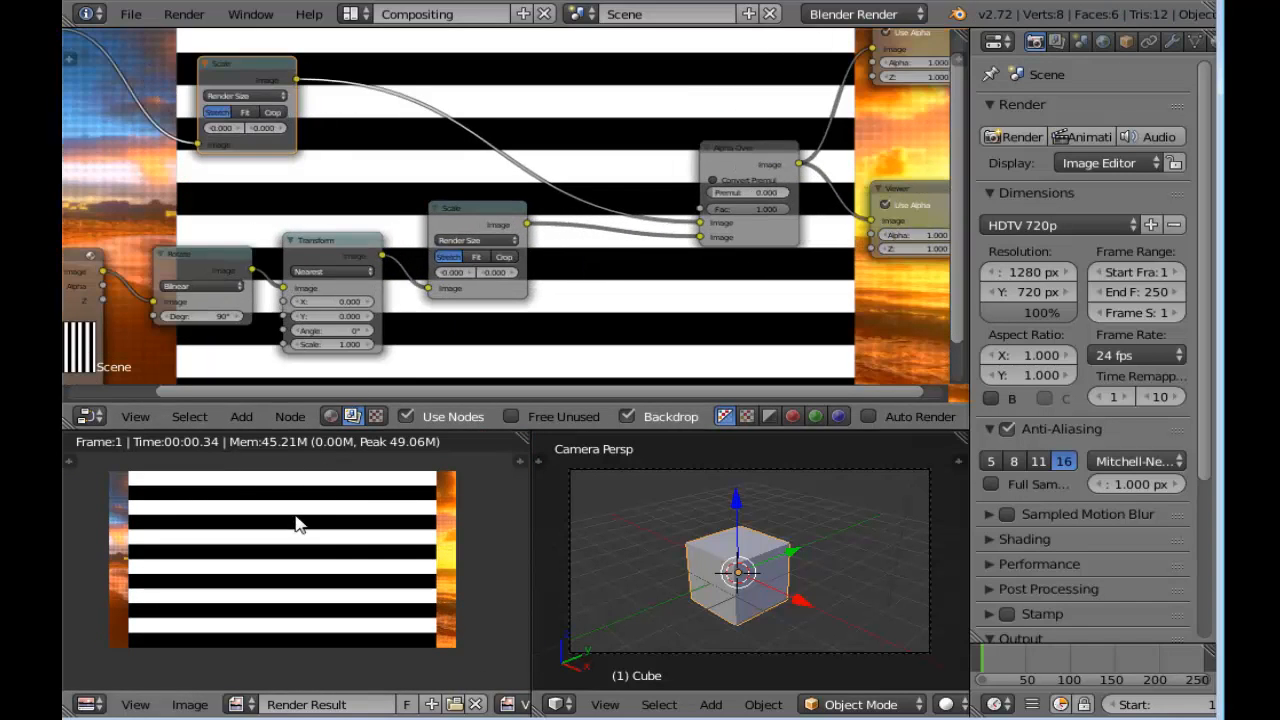
middle_click_drag(485, 335, 606, 294)
scroll(557, 314, "up", 5)
mouse_move(357, 314)
middle_mouse_down()
mouse_move(423, 294)
mouse_move(343, 298)
middle_mouse_up()
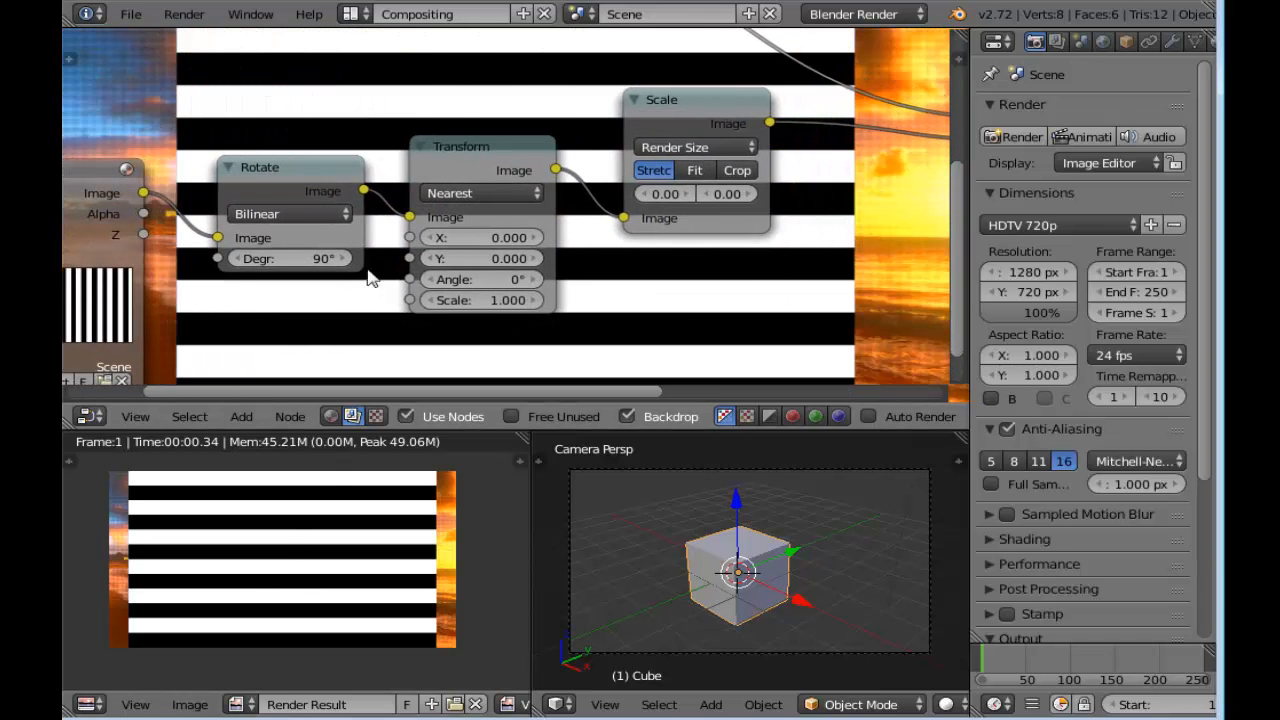
left_click(537, 301)
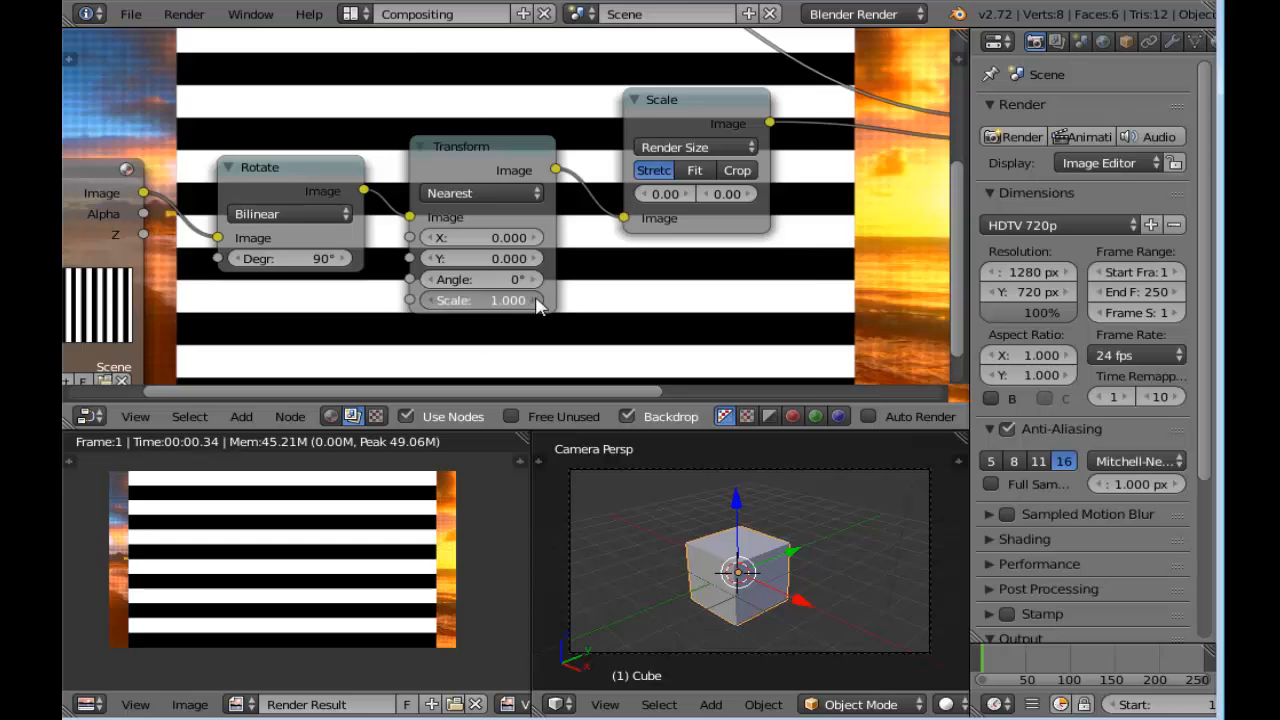
left_click(537, 301)
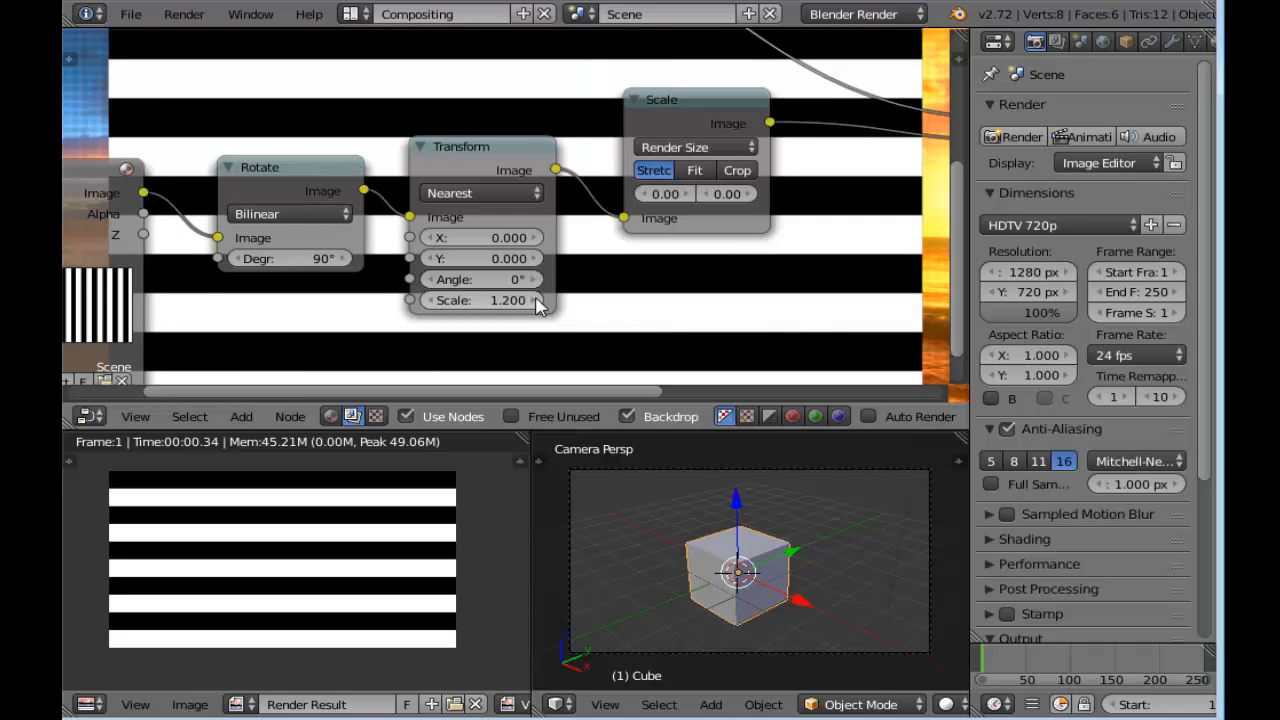
scroll(536, 303, "down", 2)
middle_click_drag(569, 283, 466, 317)
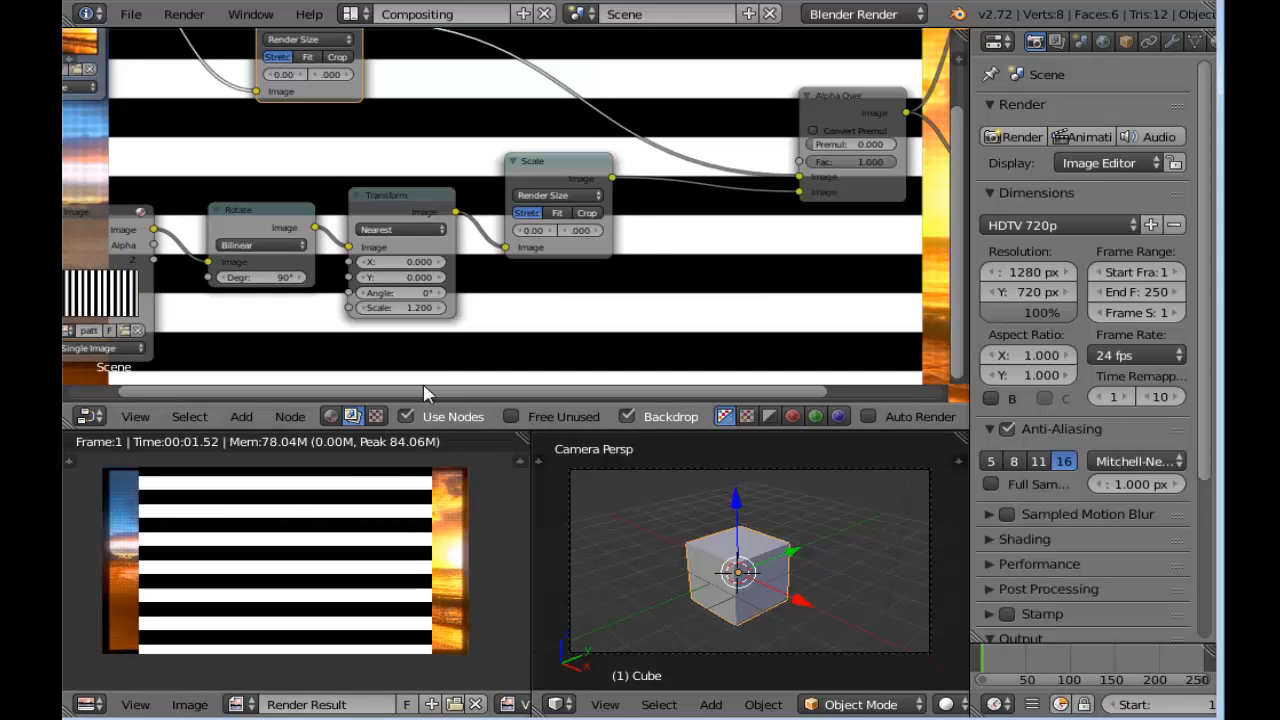
left_click(441, 309)
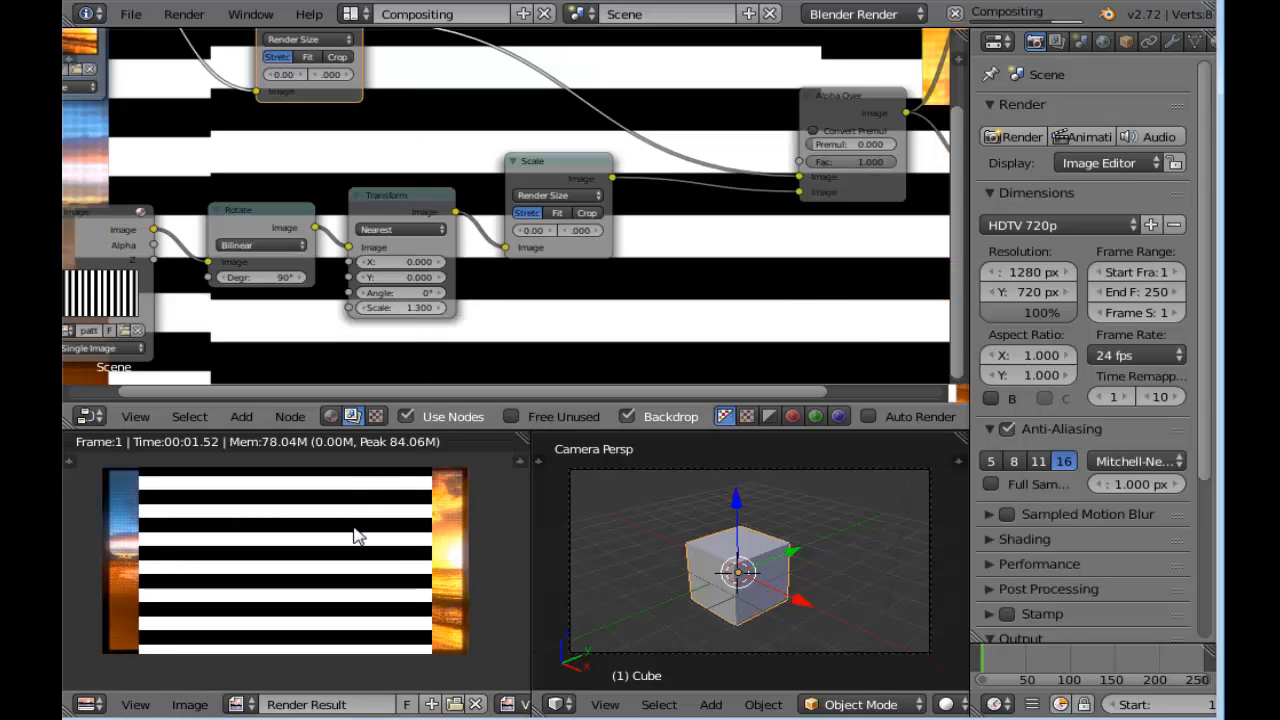
left_click(440, 308)
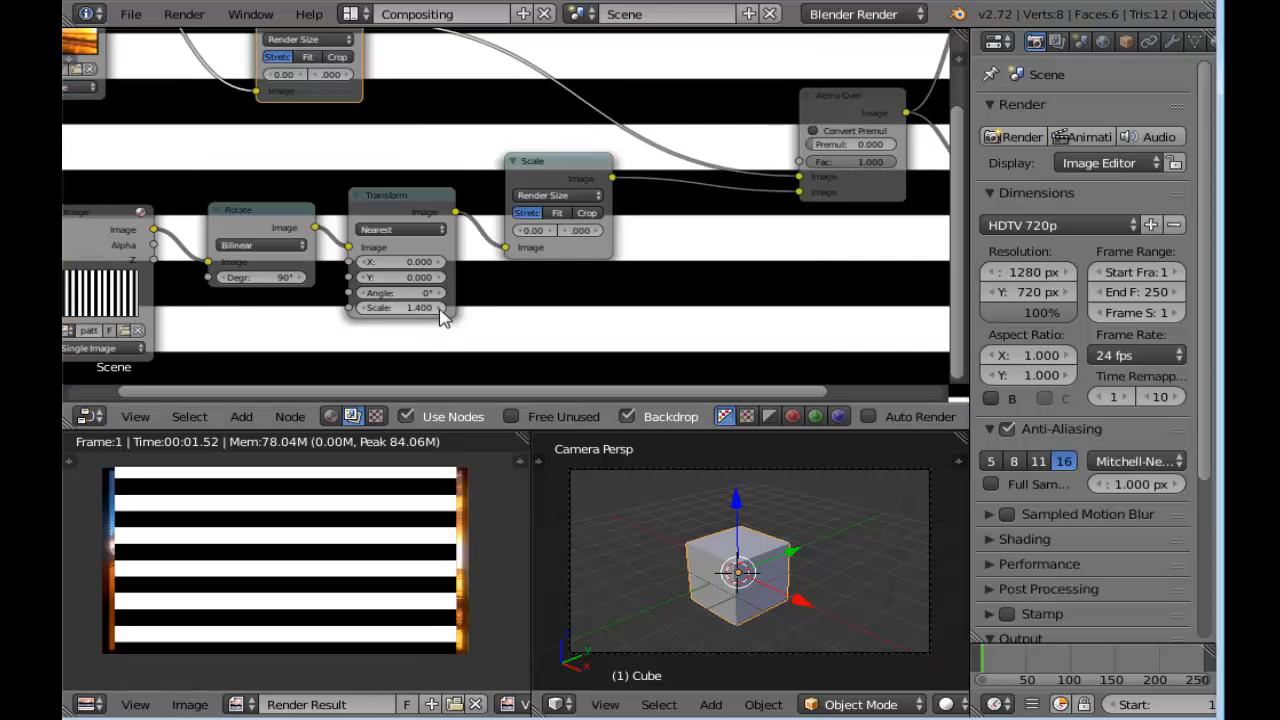
left_click(441, 308)
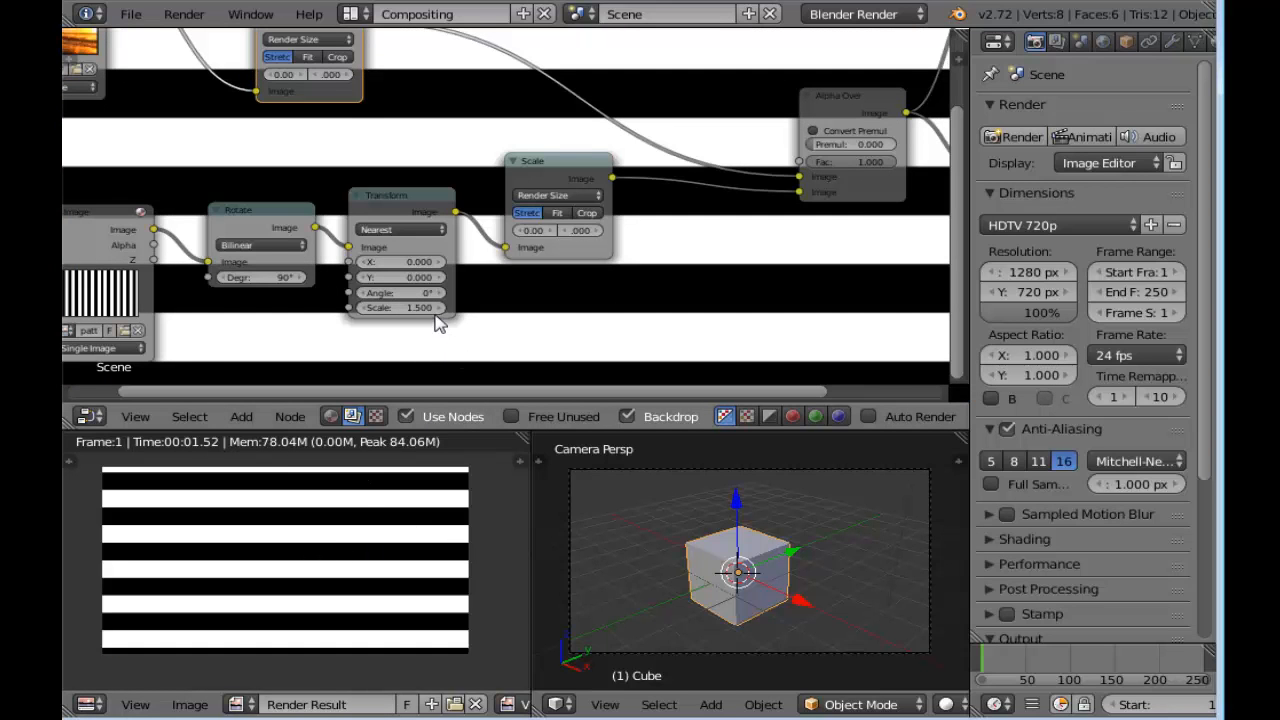
Zoom the backdrop out and examine the links running from both Scale nodes into the Alpha Over node
scroll(441, 322, "down", 1)
key("v")
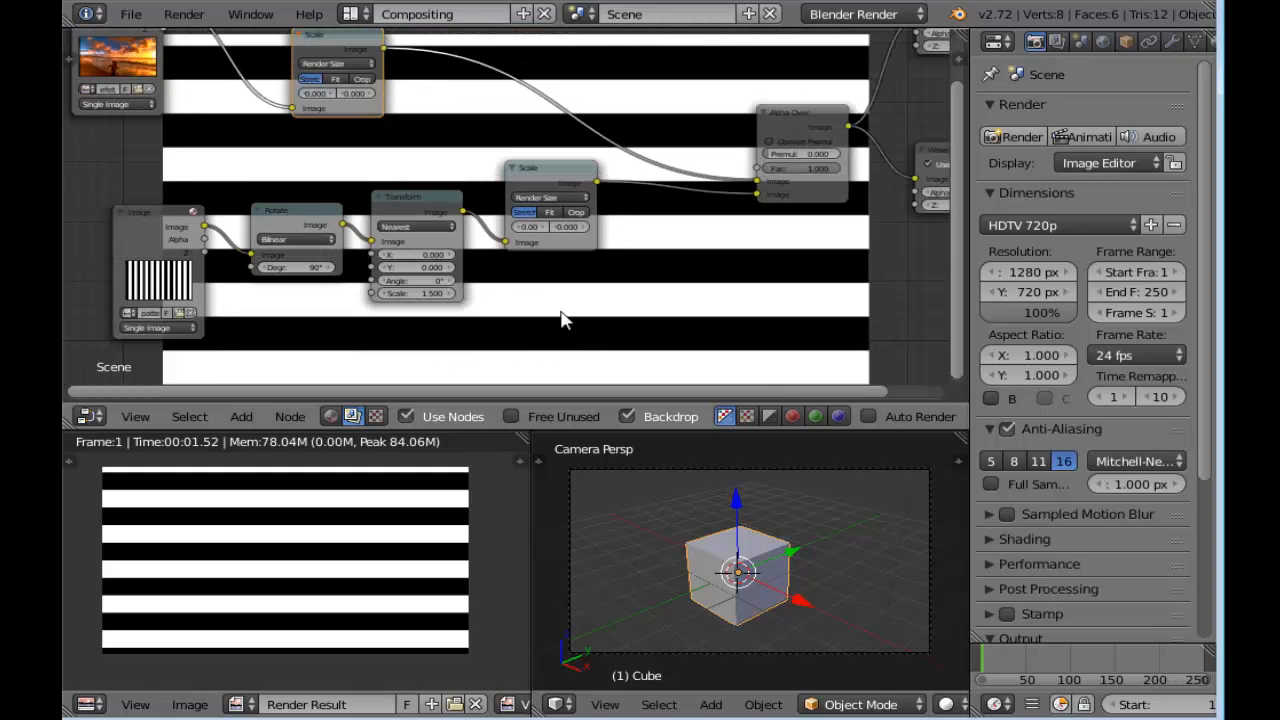
scroll(554, 316, "up", 3)
middle_click_drag(554, 317, 621, 319)
scroll(620, 318, "up", 1)
middle_click_drag(723, 299, 534, 309)
scroll(546, 271, "down", 1)
middle_click_drag(567, 242, 518, 268)
scroll(518, 268, "up", 1)
middle_click_drag(630, 278, 509, 289)
scroll(504, 293, "up", 1)
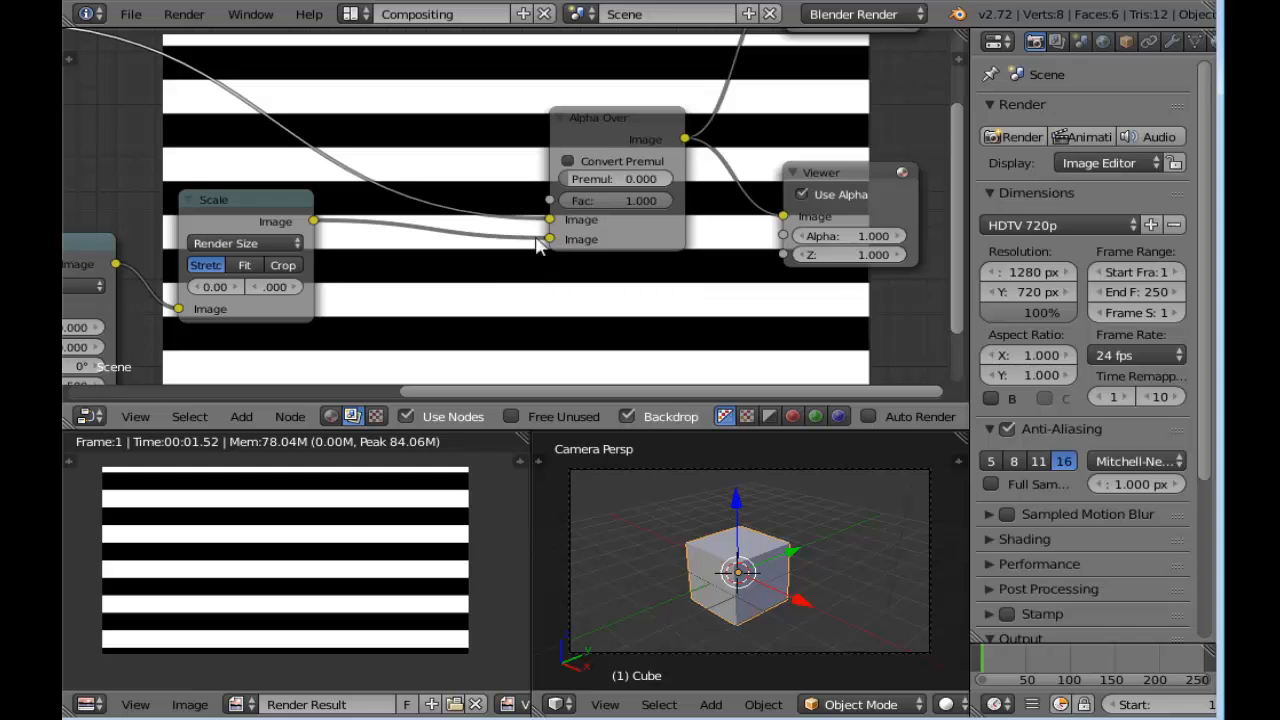
scroll(273, 213, "down", 3)
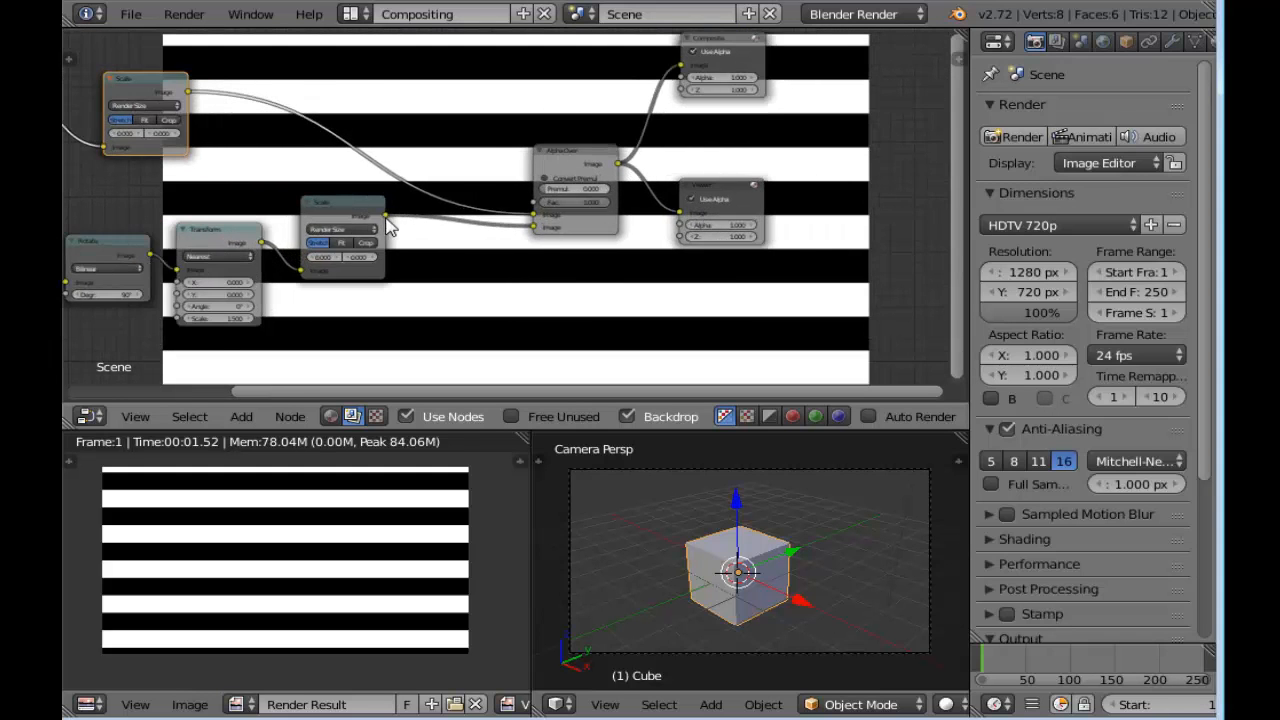
scroll(510, 228, "up", 1)
mouse_move(540, 232)
left_mouse_down()
mouse_move(507, 238)
mouse_move(538, 230)
left_mouse_up()
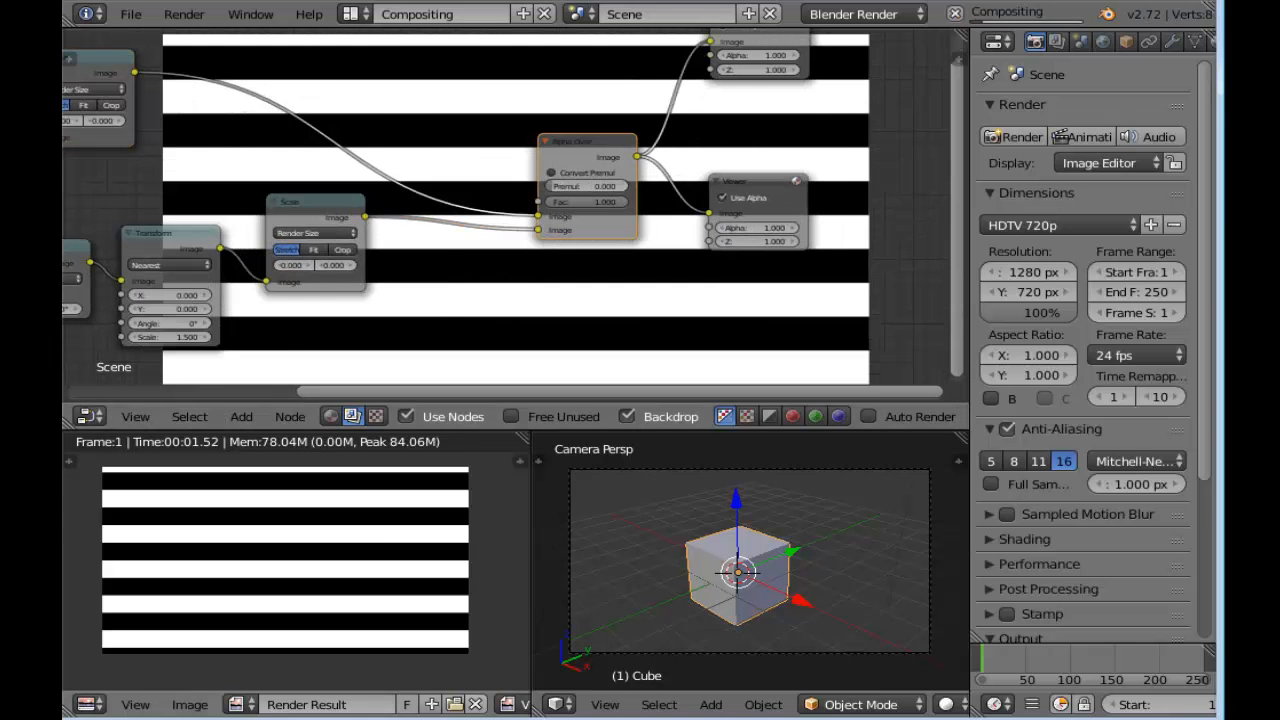
Add a Filter node near the link between the stripes' Scale node and Alpha Over and set its type to Laplace
middle_click_drag(436, 262, 523, 280)
scroll(523, 280, "up", 1)
key("shift+a")
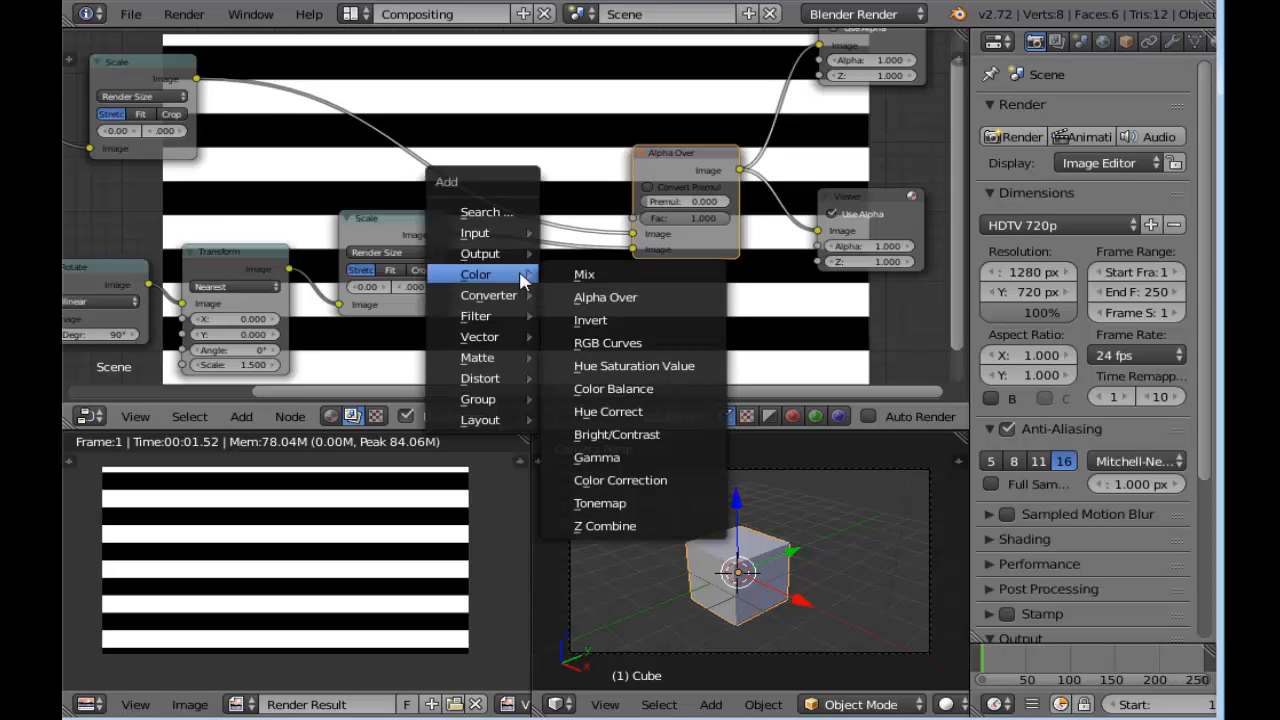
mouse_move(492, 325)
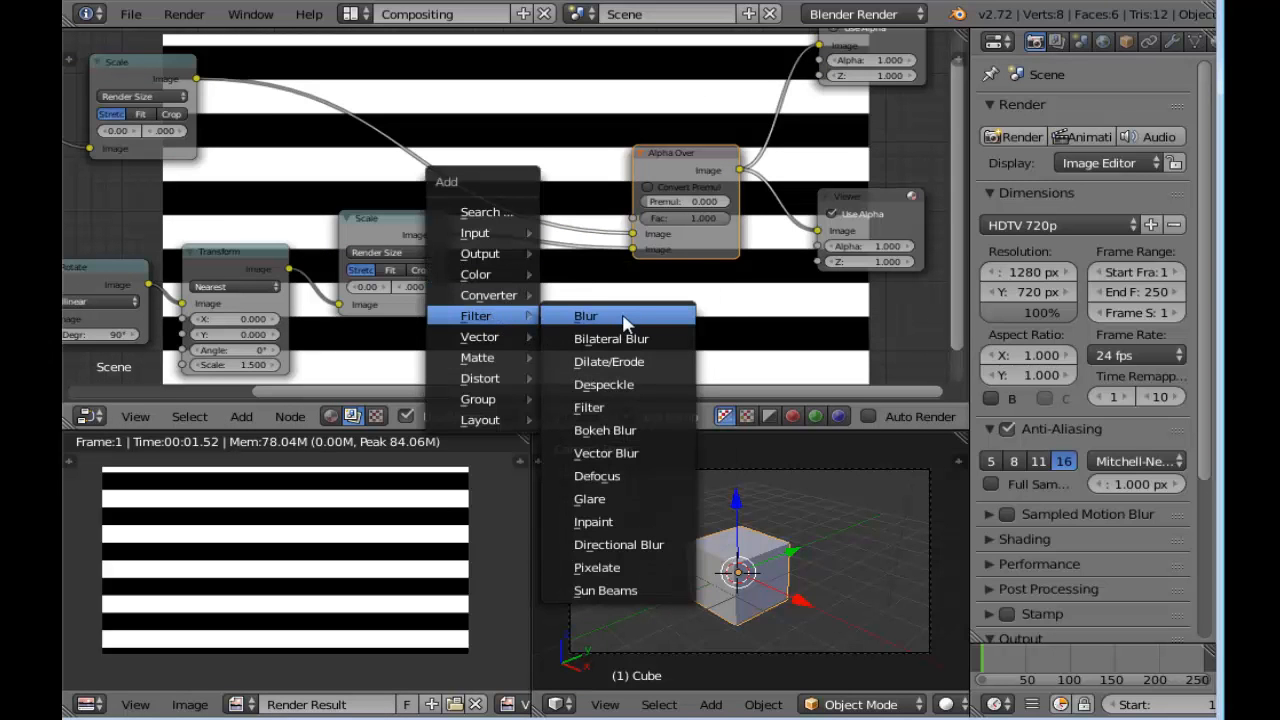
left_click(655, 408)
left_click(543, 318)
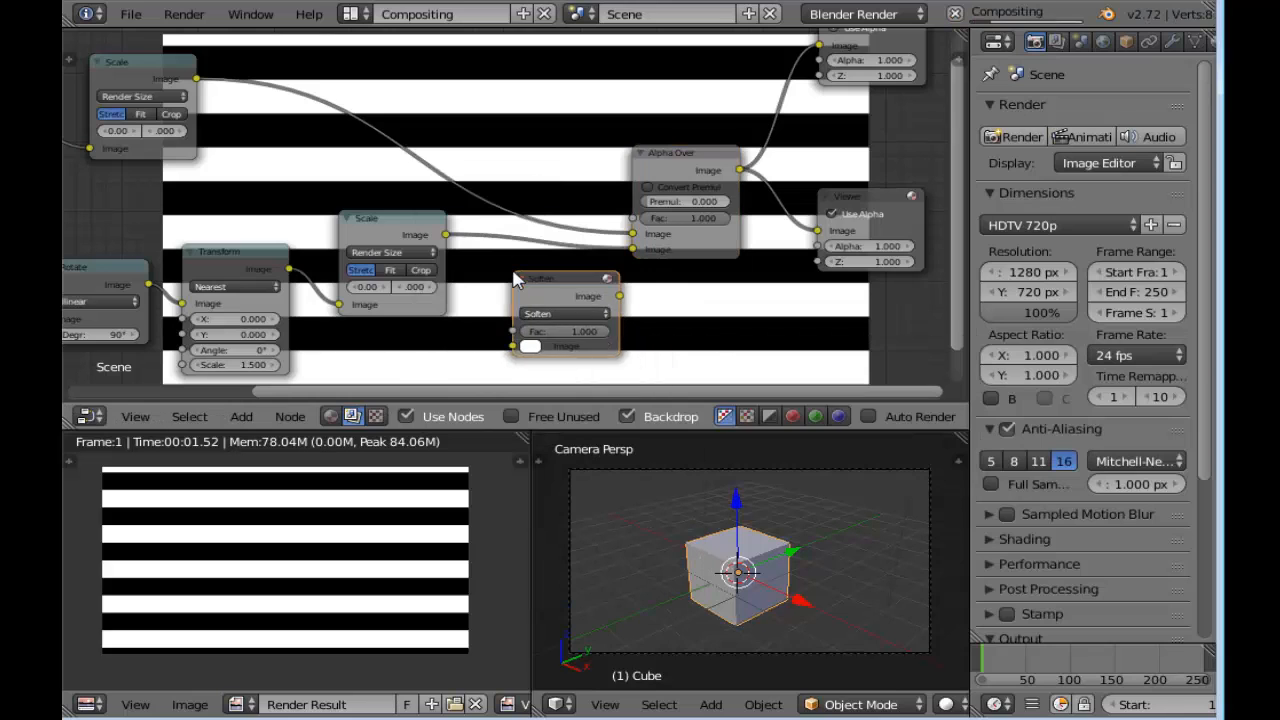
scroll(543, 322, "up", 1)
left_click(543, 320)
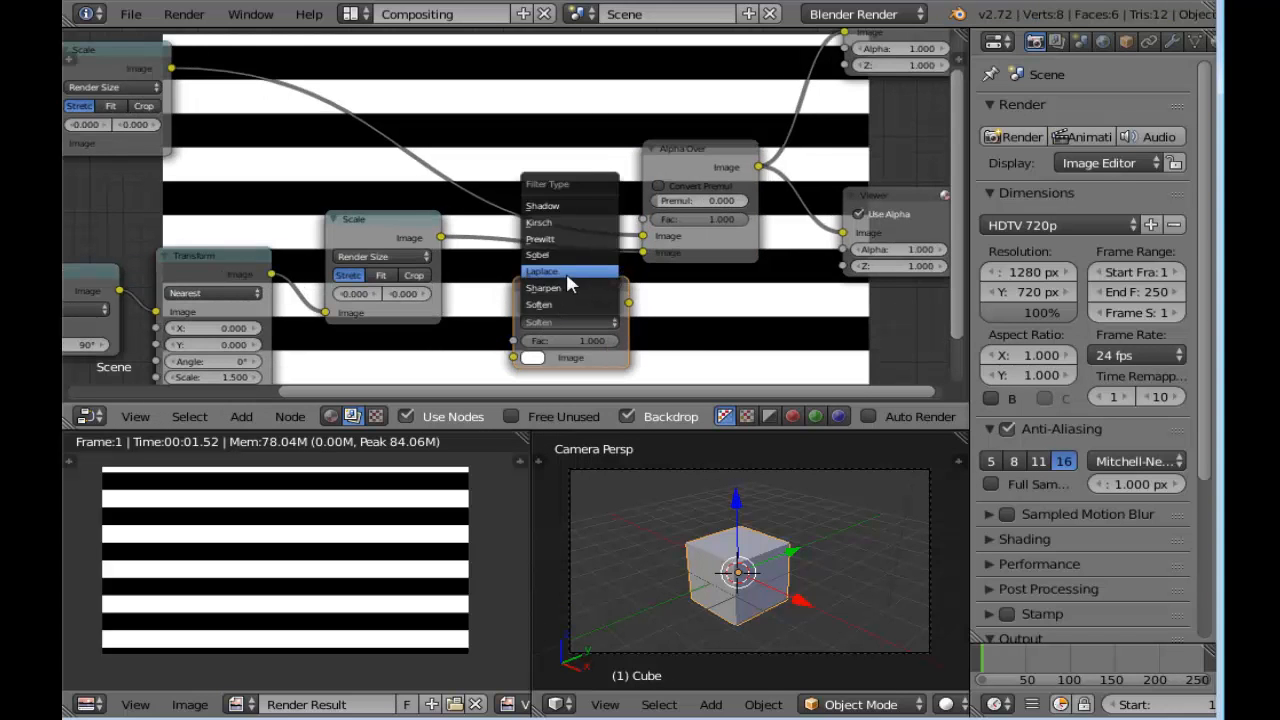
left_click(566, 269)
Insert the Laplace filter between the stripes' Scale node and Alpha Over, spacing out the neighbouring nodes
left_click_drag(566, 302, 536, 247)
left_click_drag(366, 234, 343, 266)
left_click_drag(203, 252, 173, 286)
left_click_drag(350, 257, 312, 294)
middle_click_drag(601, 294, 637, 235)
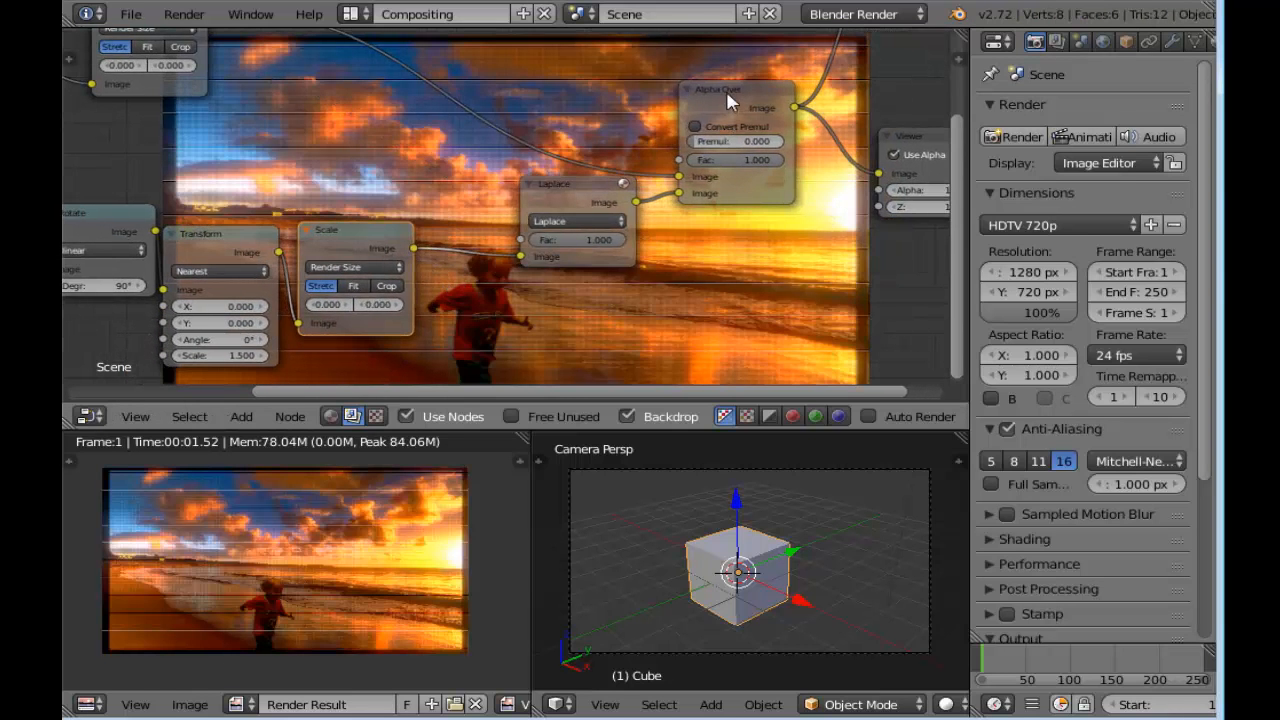
Move the Alpha Over and Laplace nodes up and add a Hue Saturation Value node below the Laplace filter
left_click_drag(727, 93, 765, 35)
left_click_drag(564, 186, 509, 139)
key("shift+a")
mouse_move(509, 281)
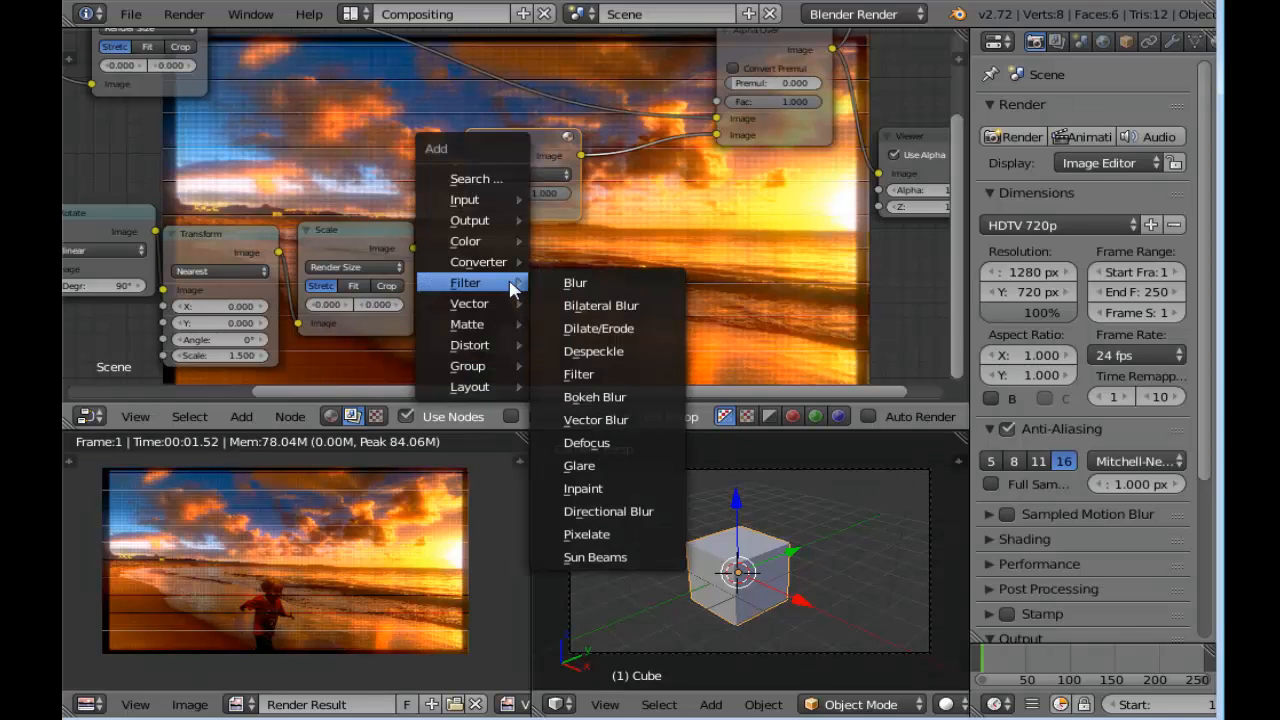
mouse_move(497, 248)
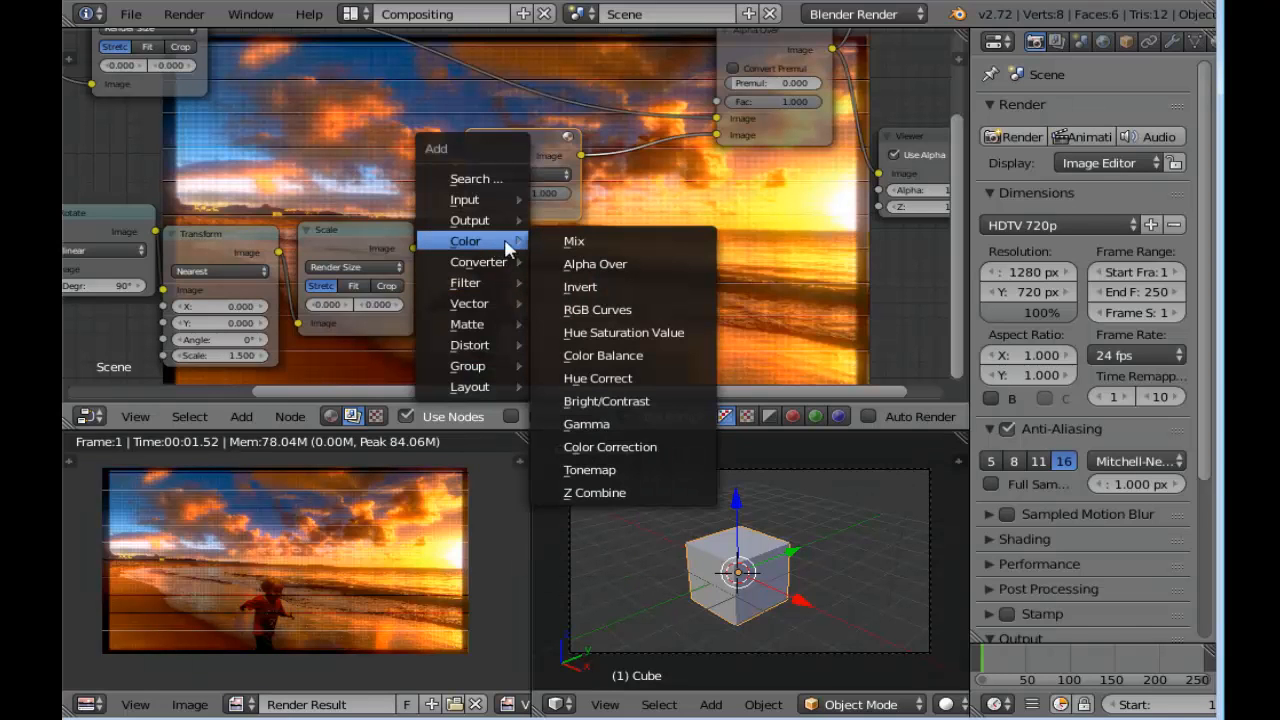
left_click(655, 333)
left_click(512, 232)
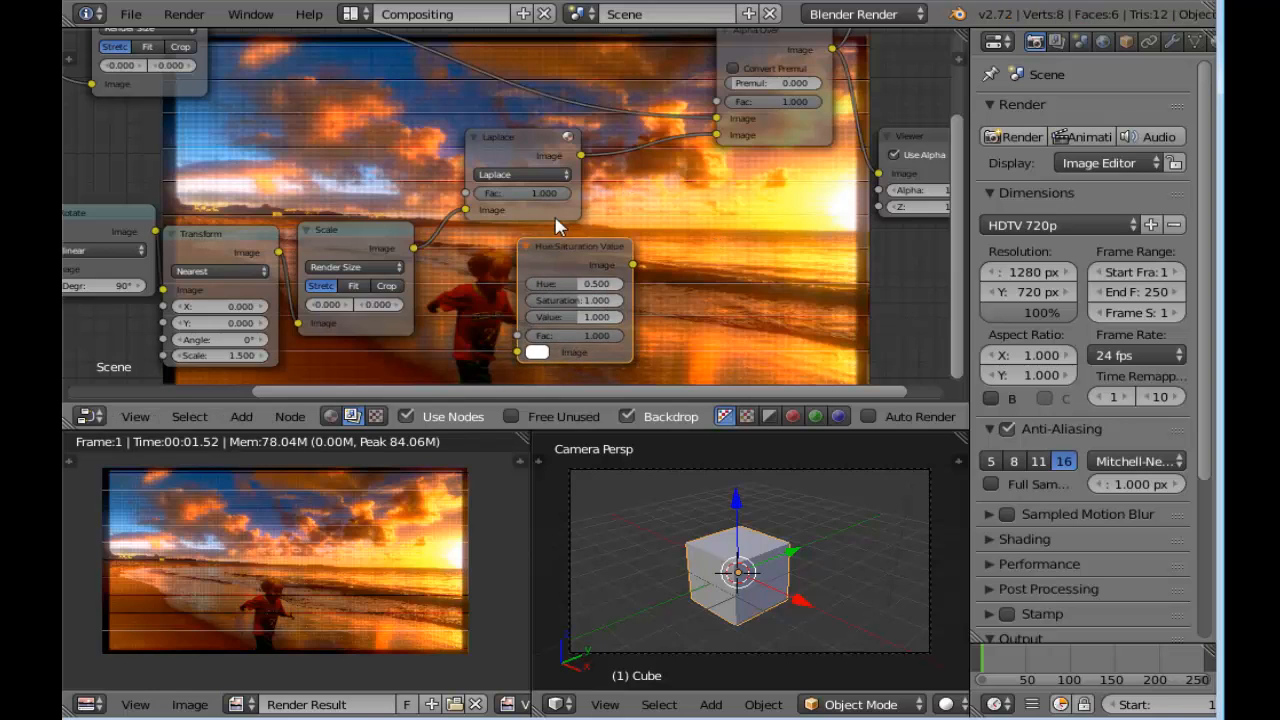
Connect the Laplace output to Alpha Over's Fac and route the stripes' Scale output through Hue Saturation Value into the second Image input
left_click_drag(722, 144, 700, 115)
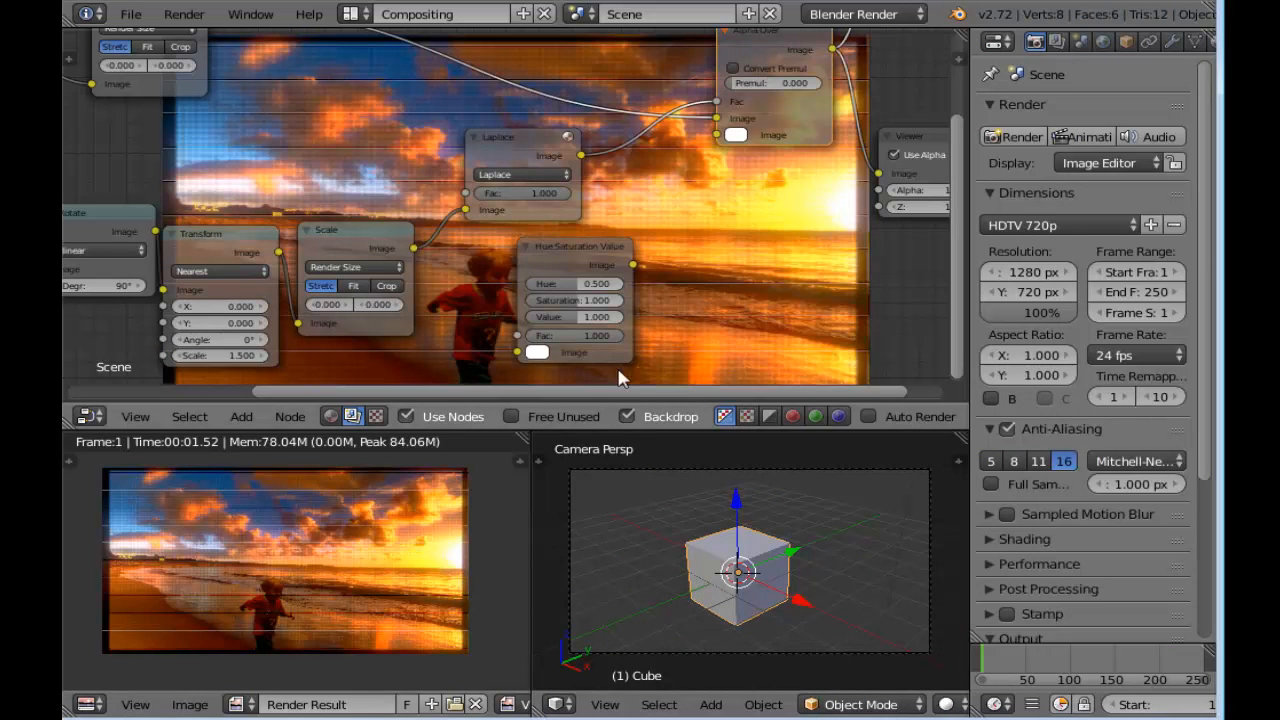
middle_click_drag(693, 319, 629, 268)
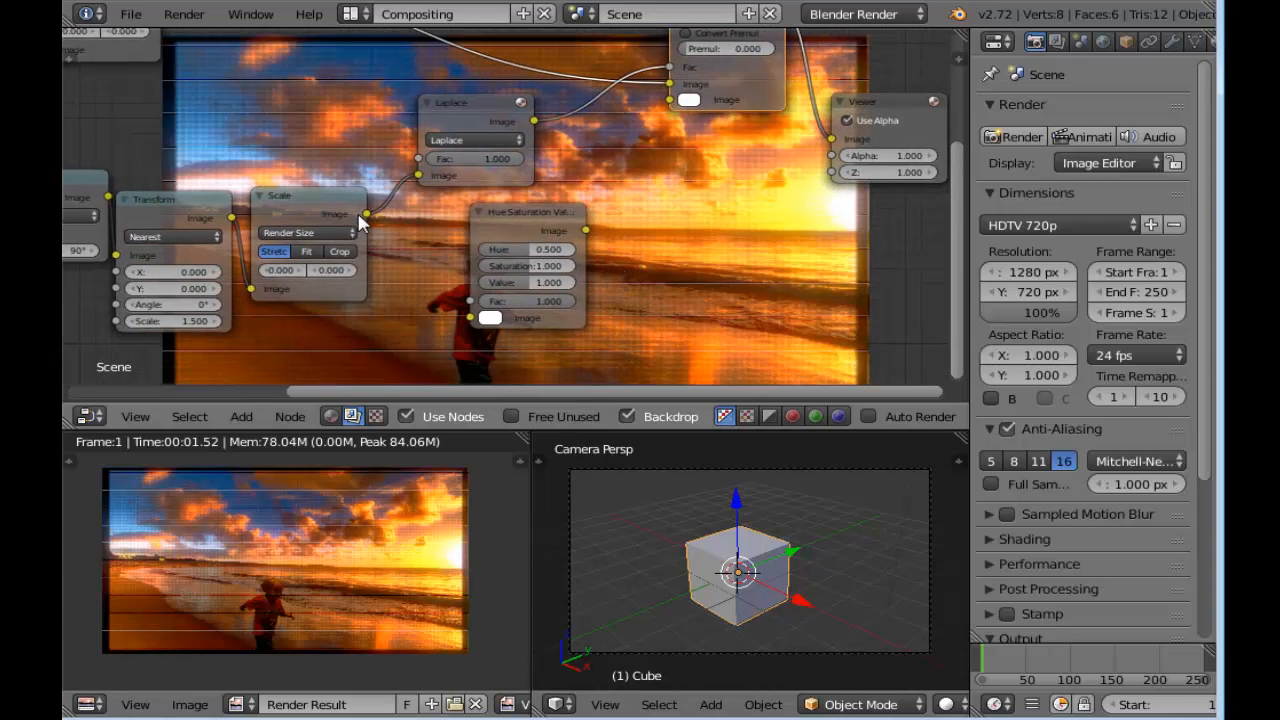
left_click_drag(367, 214, 472, 321)
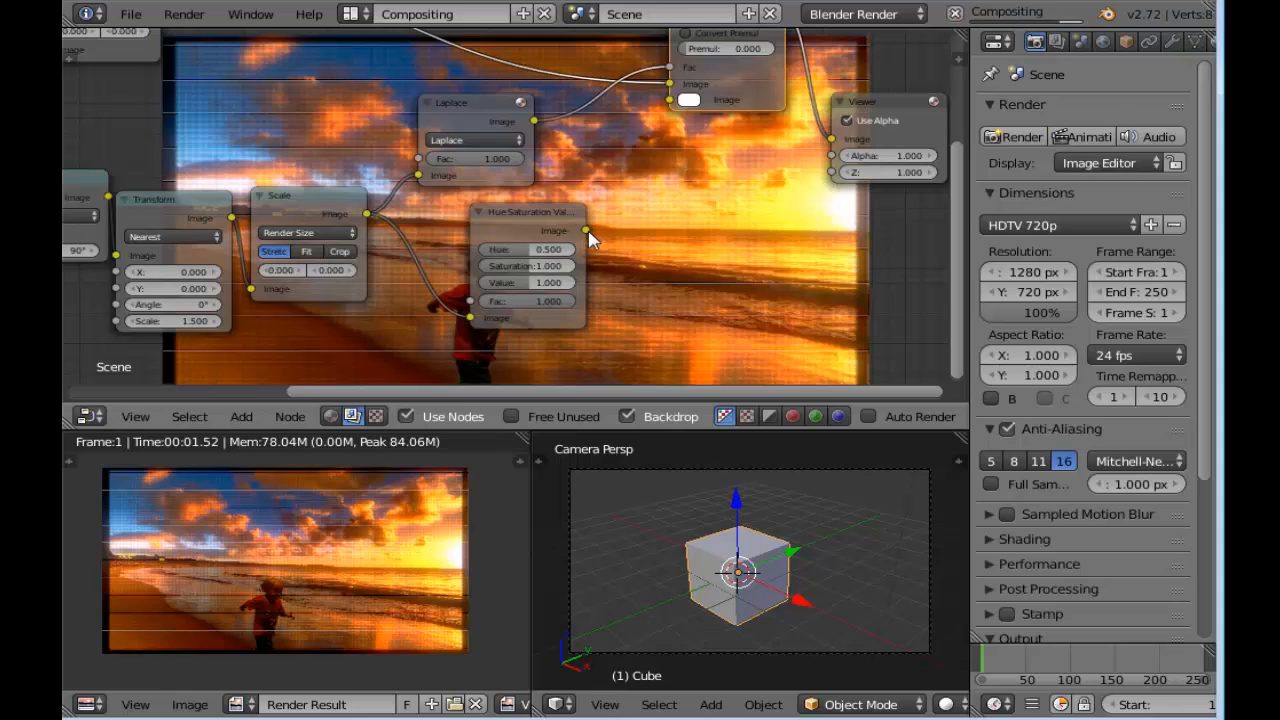
left_click_drag(587, 231, 670, 100)
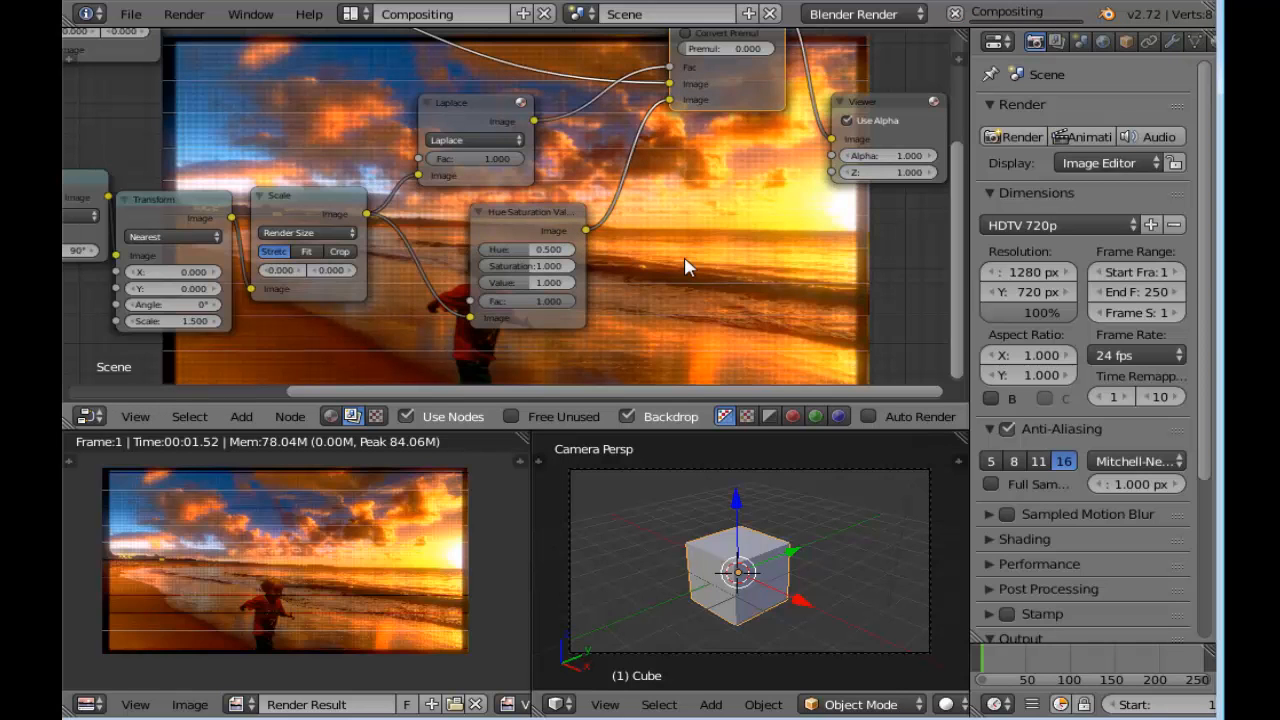
scroll(651, 293, "down", 3)
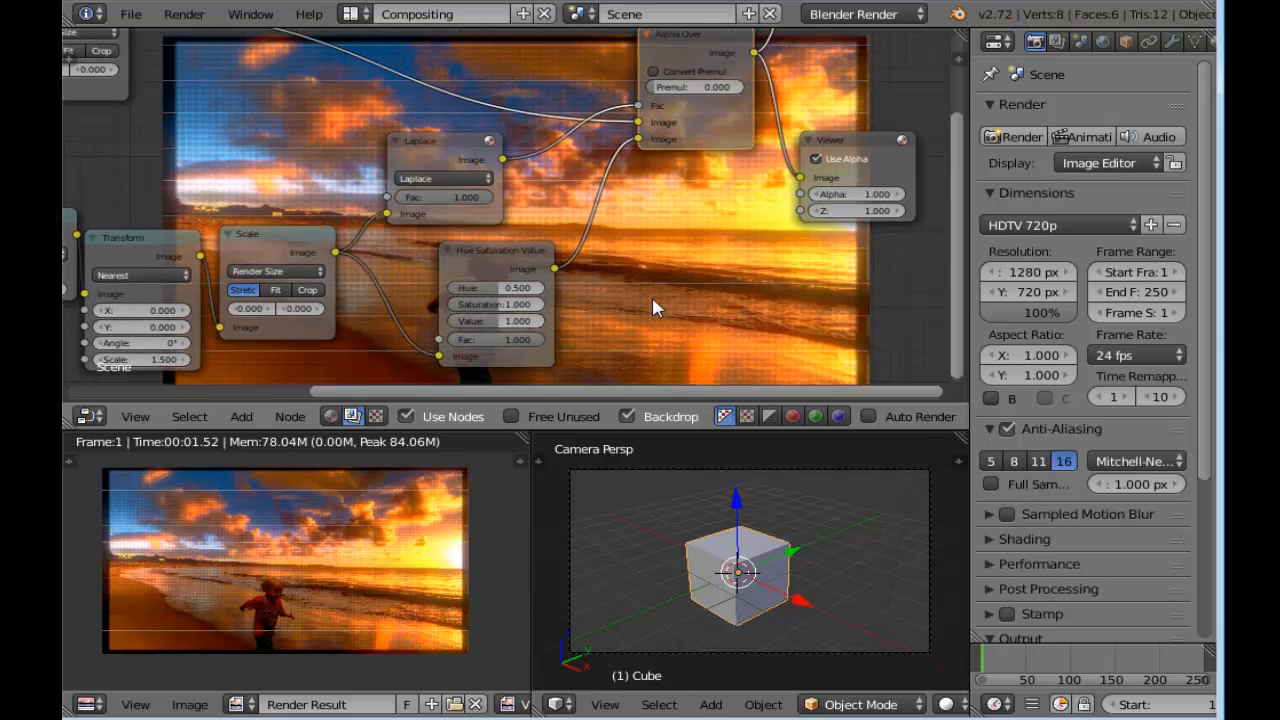
Line up the Hue Saturation Value and Laplace nodes and set the Laplace filter's Fac to 0.000
scroll(450, 198, "up", 3)
left_click_drag(507, 259, 459, 251)
scroll(490, 215, "up", 3)
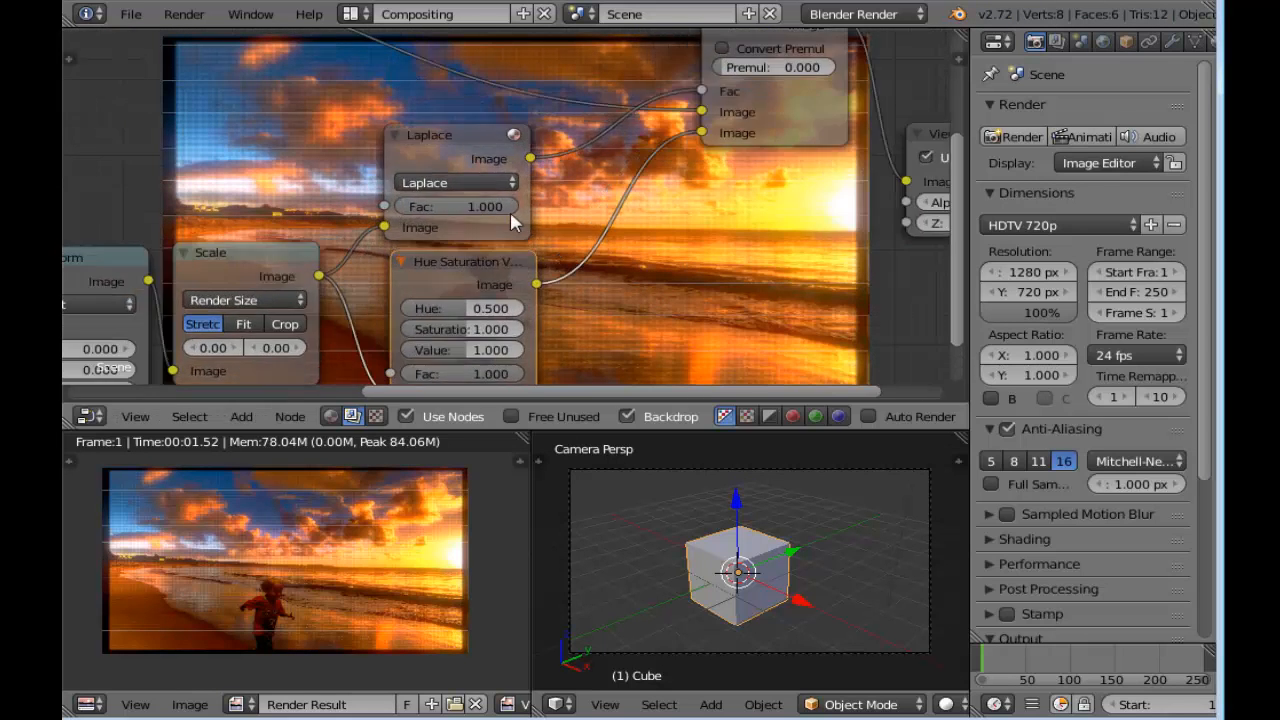
left_click_drag(447, 127, 464, 119)
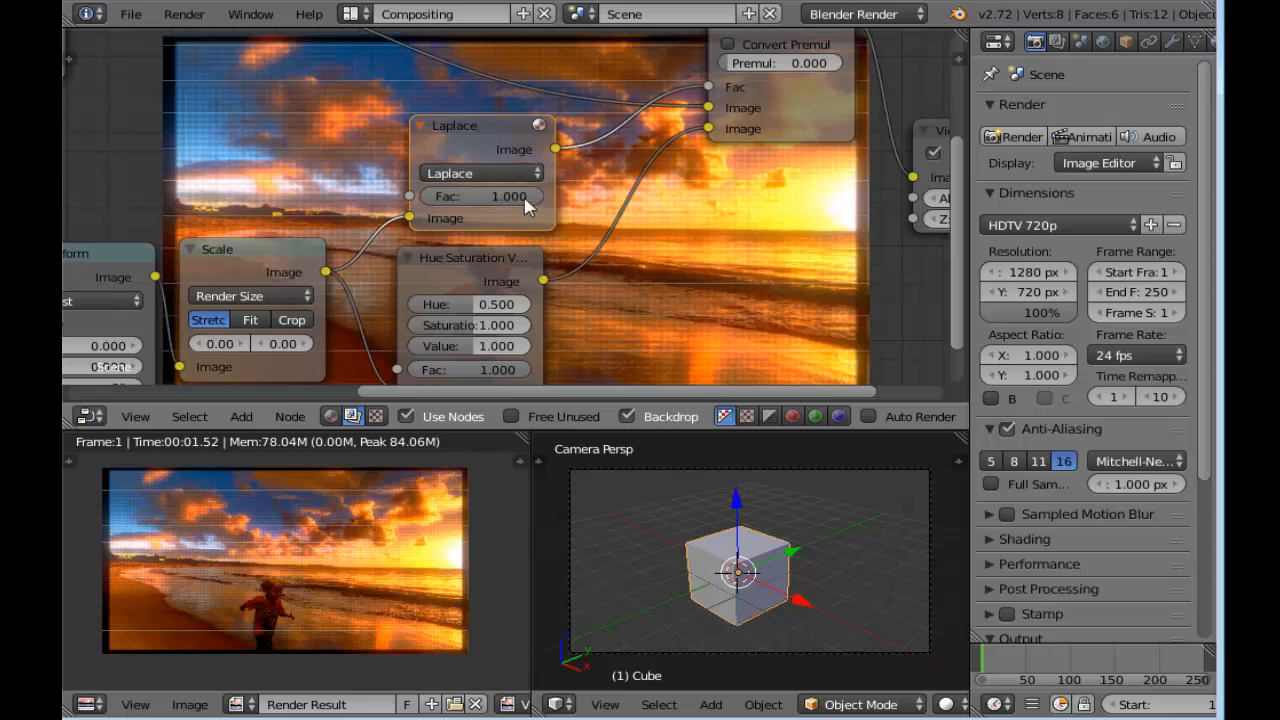
left_click_drag(540, 197, 430, 197)
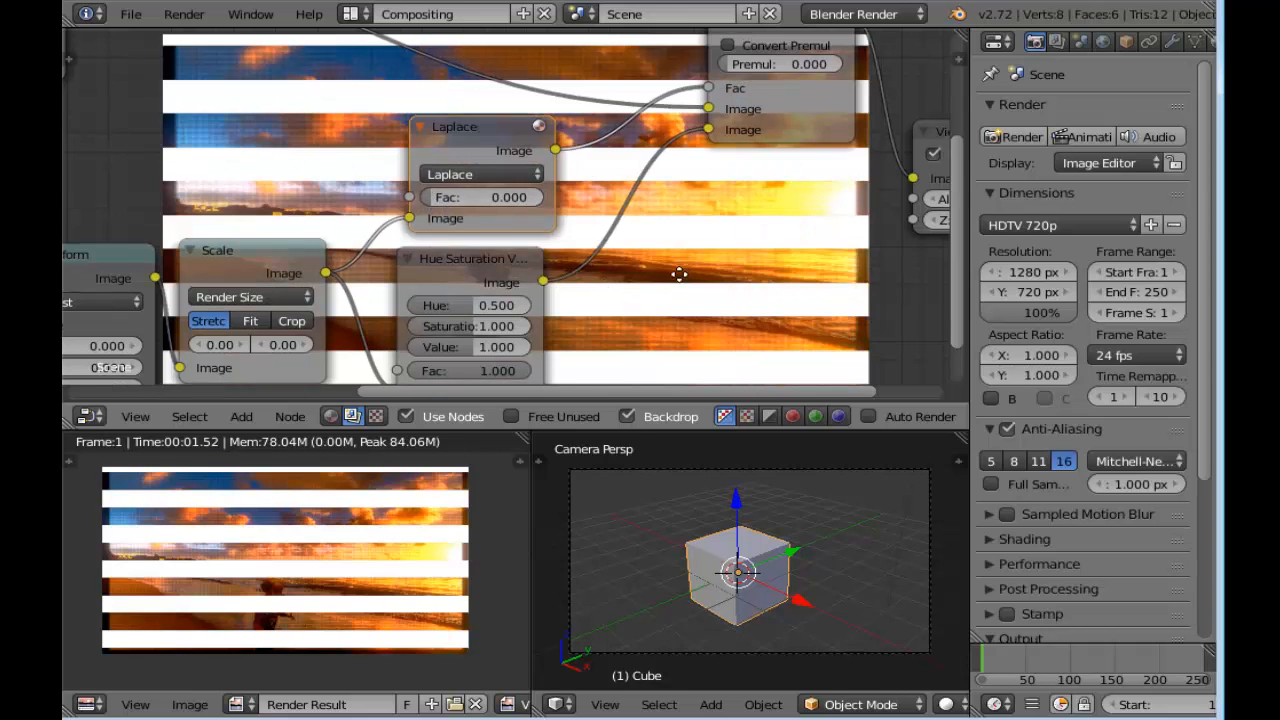
middle_click_drag(686, 274, 590, 238)
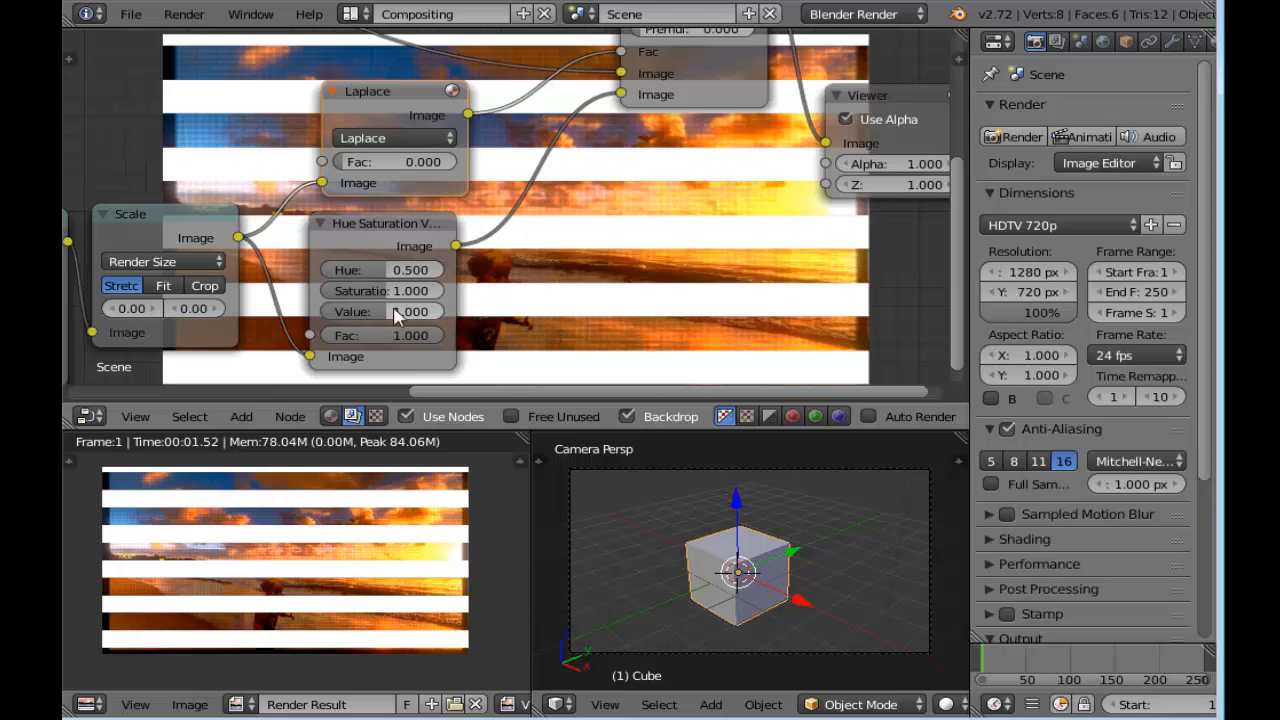
Check the Laplace and Hue Saturation Value node settings in the finished reference setup in the other Blender window
scroll(535, 286, "down", 3)
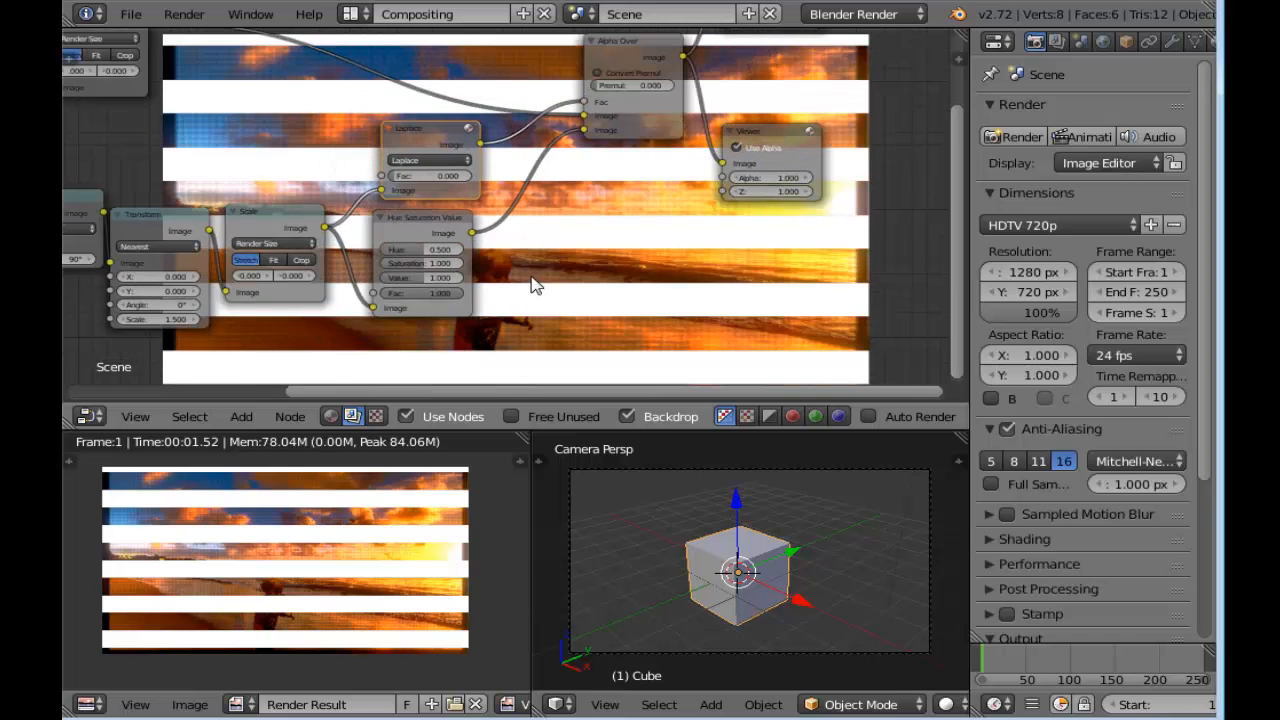
scroll(535, 286, "up", 3)
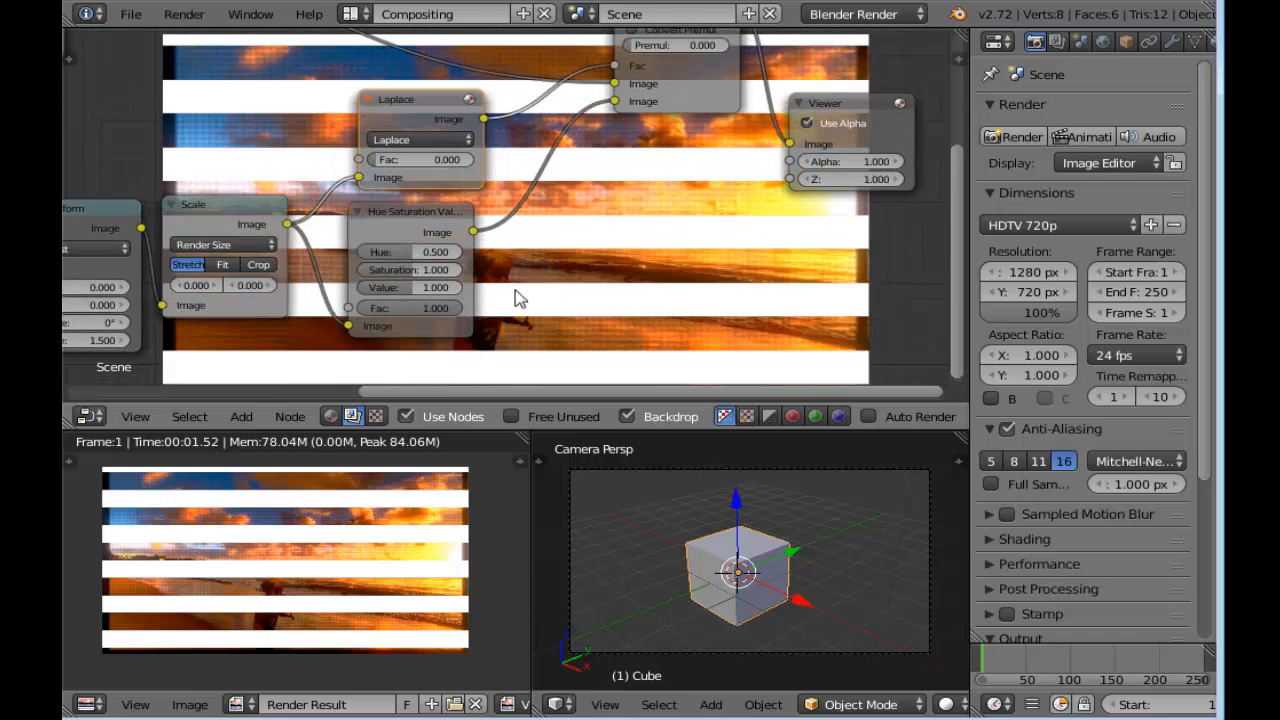
left_click(490, 718)
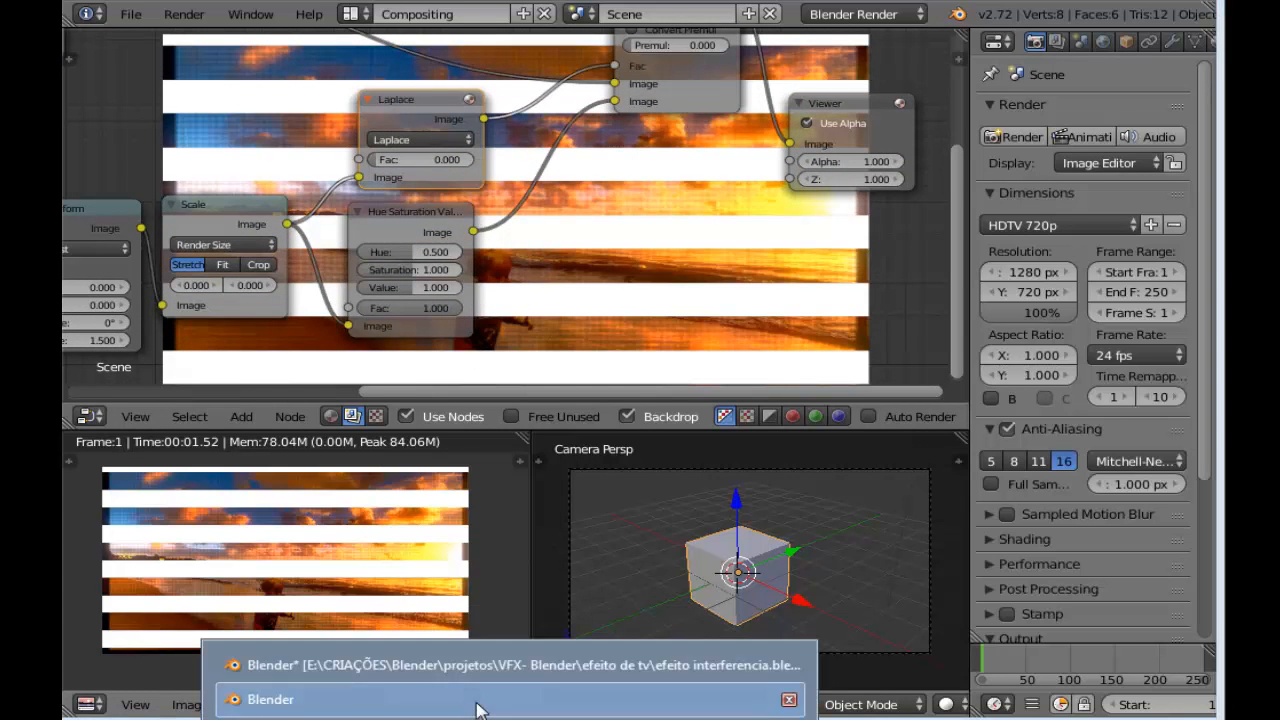
left_click(476, 699)
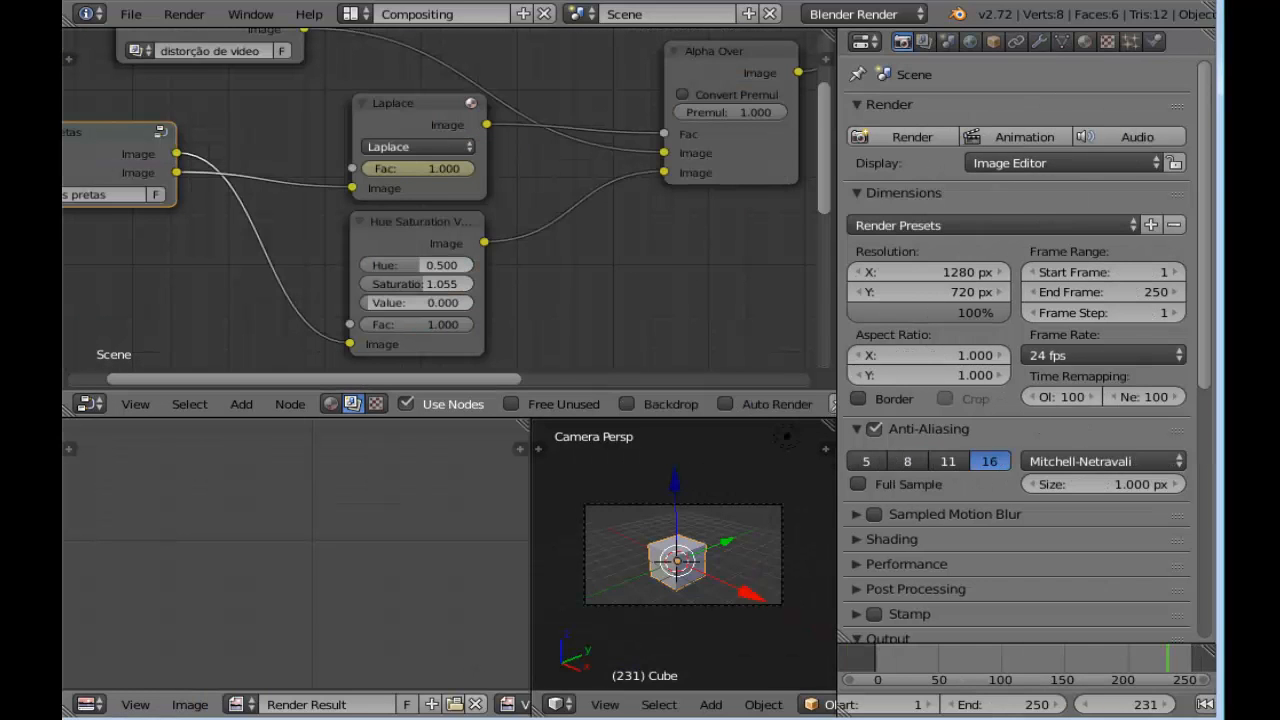
left_click(488, 718)
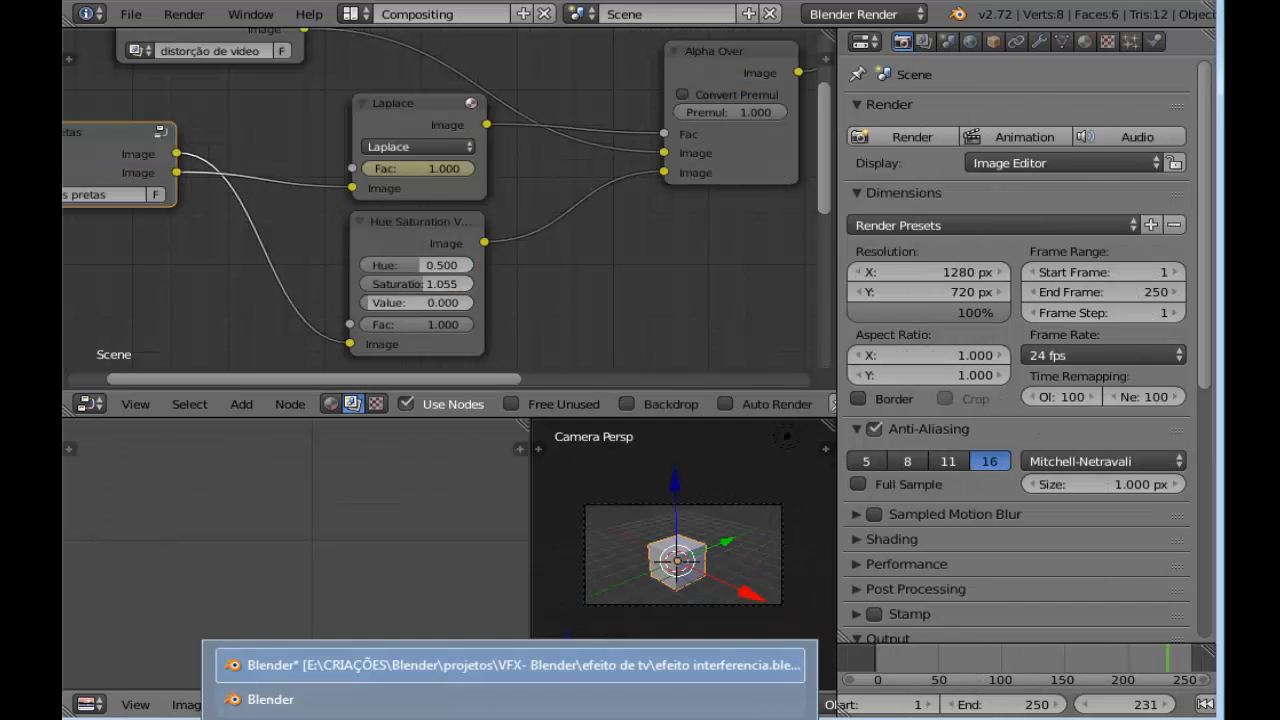
left_click(519, 702)
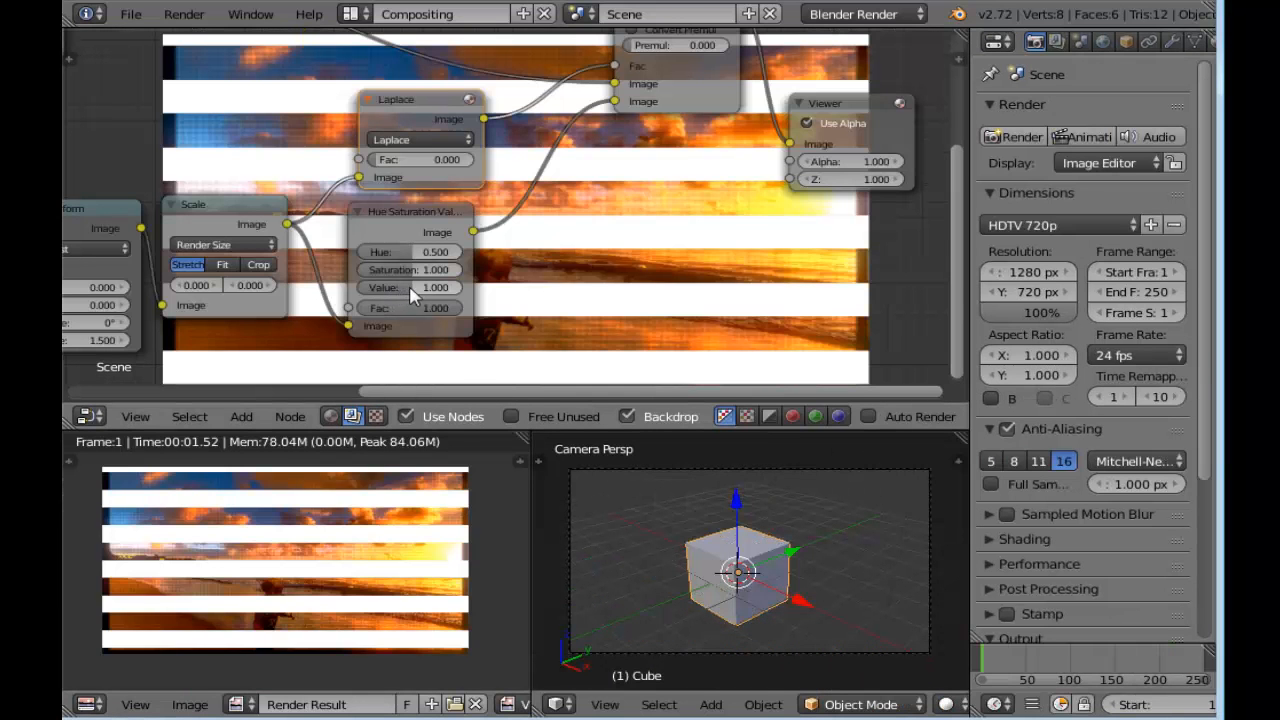
Set the Hue Saturation Value node's Value to 0.000 so the stripes turn black
scroll(428, 286, "up", 1)
left_click_drag(443, 300, 333, 316)
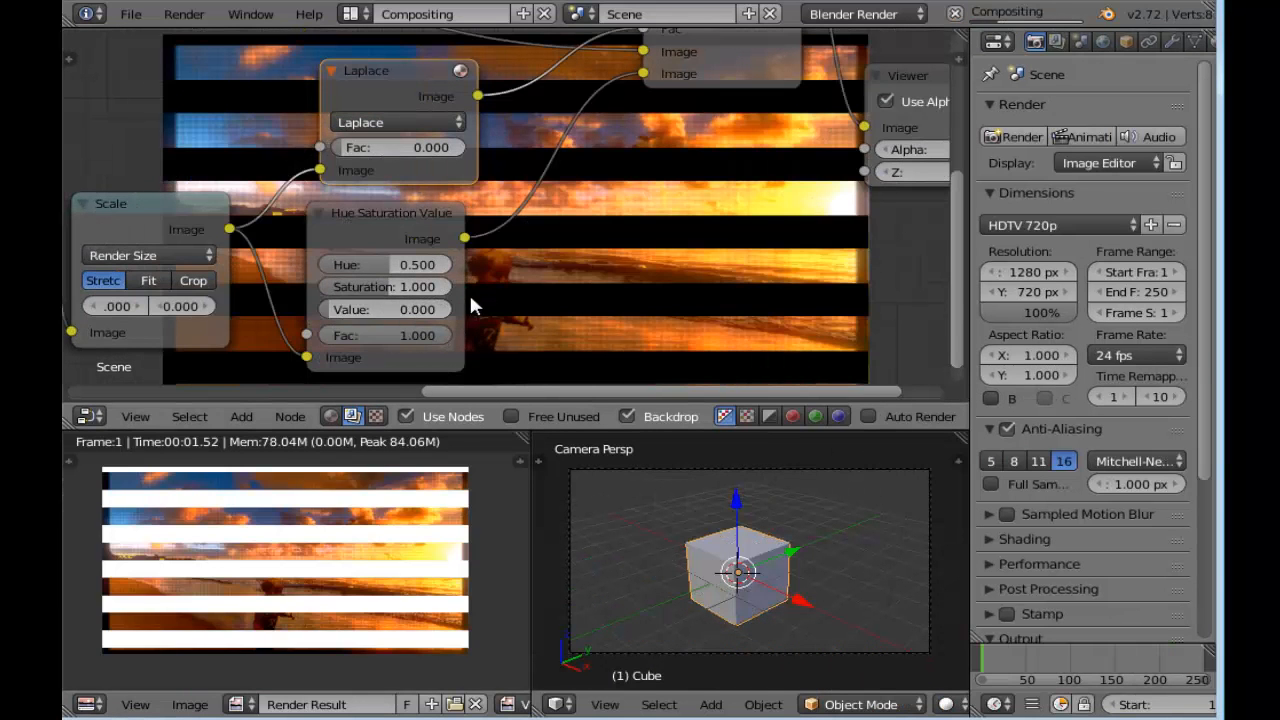
middle_click_drag(510, 309, 511, 290)
scroll(504, 284, "down", 3)
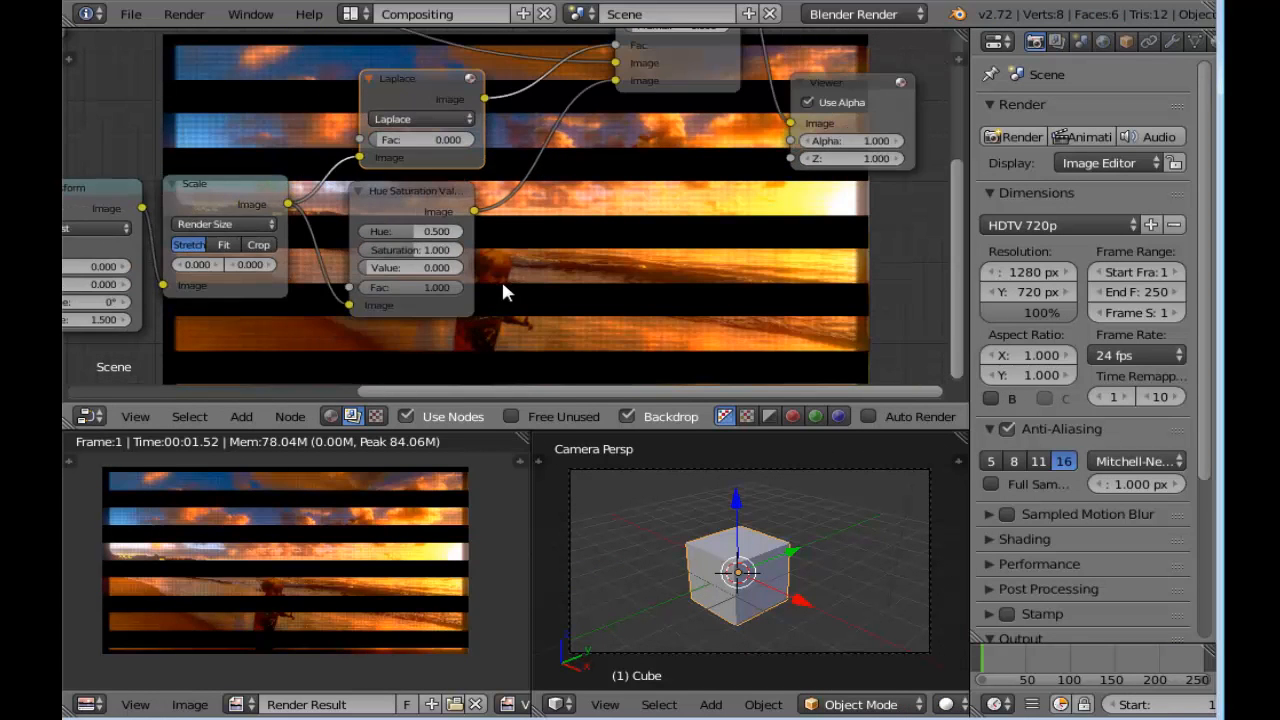
middle_click_drag(515, 246, 491, 271)
left_click_drag(384, 106, 375, 110)
scroll(449, 234, "up", 3)
scroll(546, 250, "up", 2)
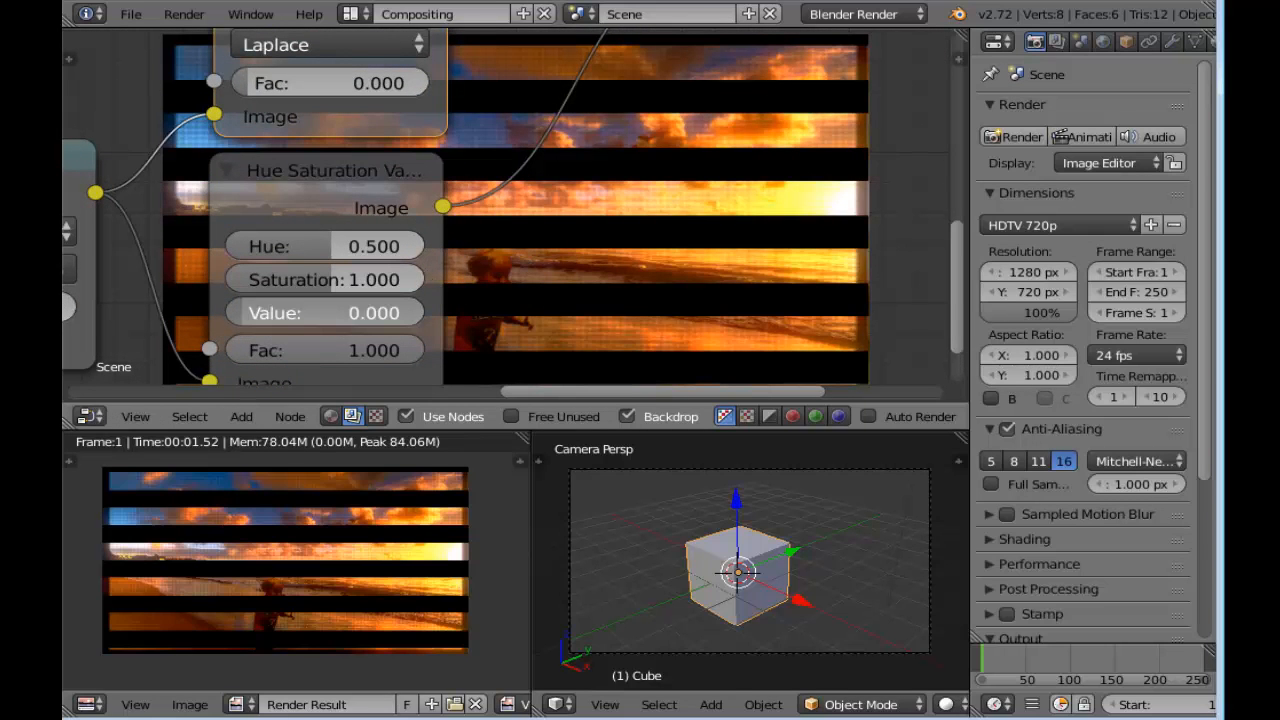
left_click(250, 313)
key("Return")
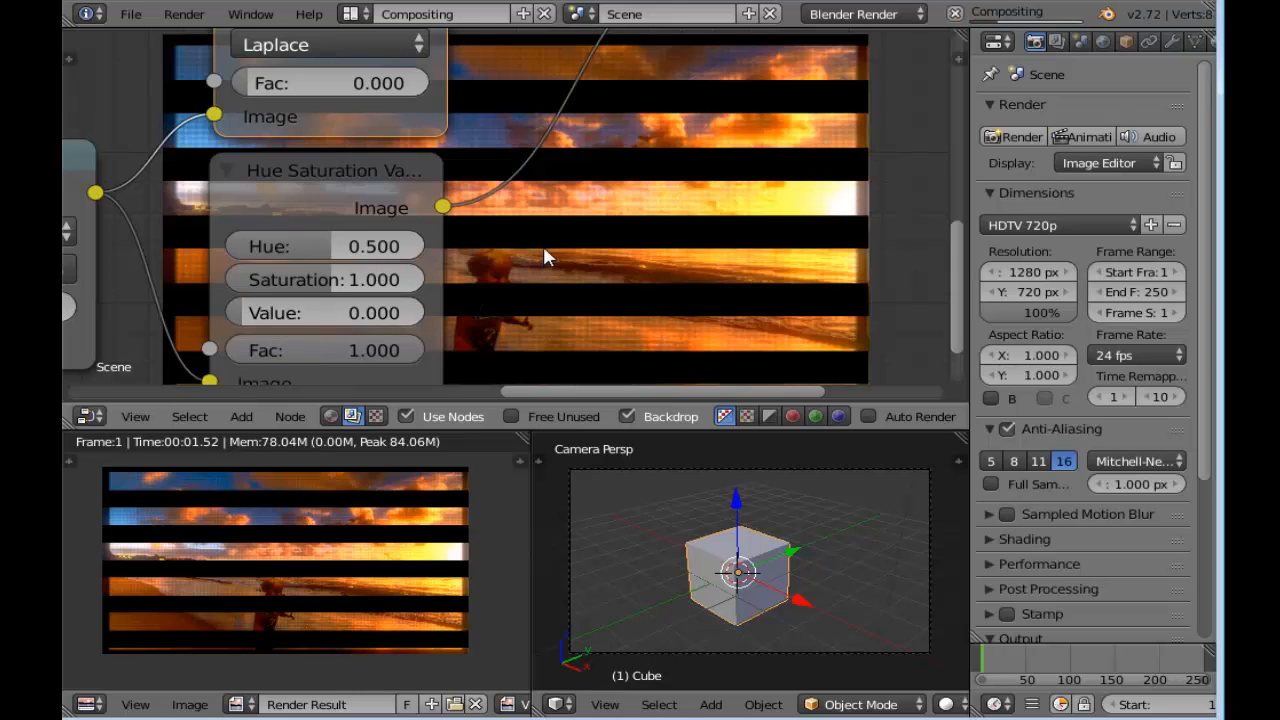
scroll(543, 245, "down", 2)
middle_click_drag(548, 248, 531, 255)
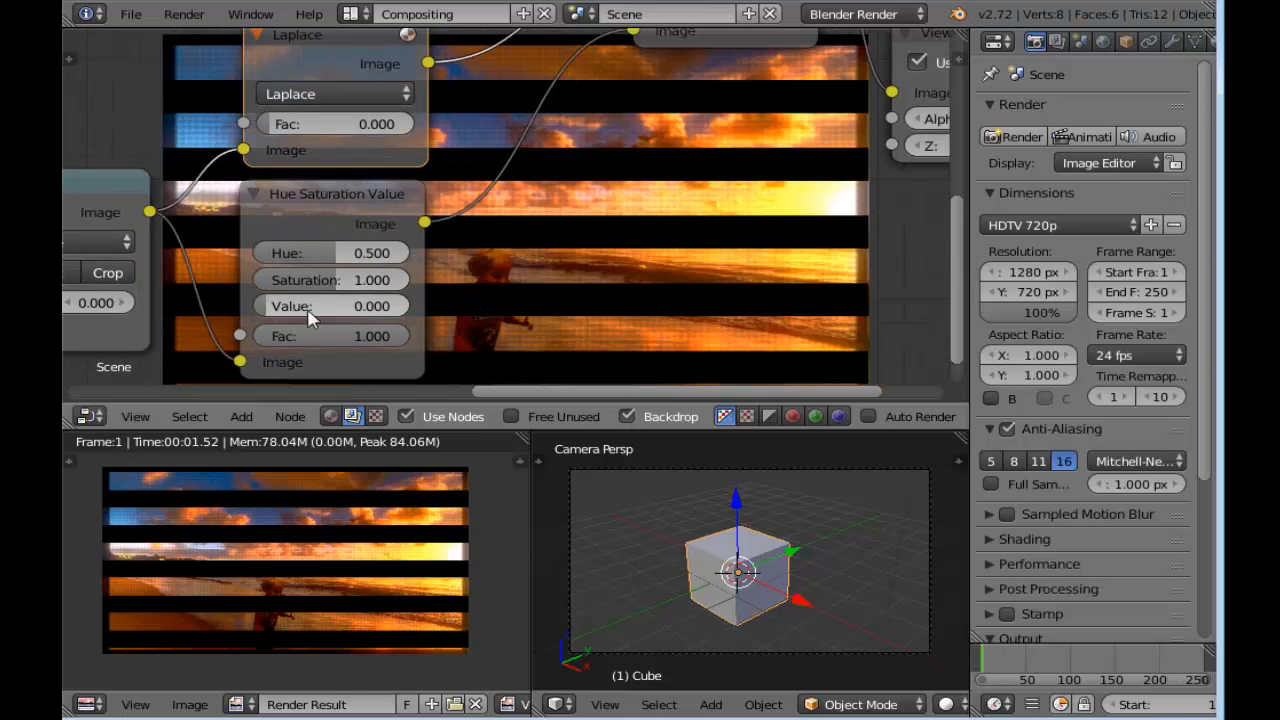
Collapse the Hue Saturation Value node and move it further below the Laplace filter
scroll(410, 306, "down", 1)
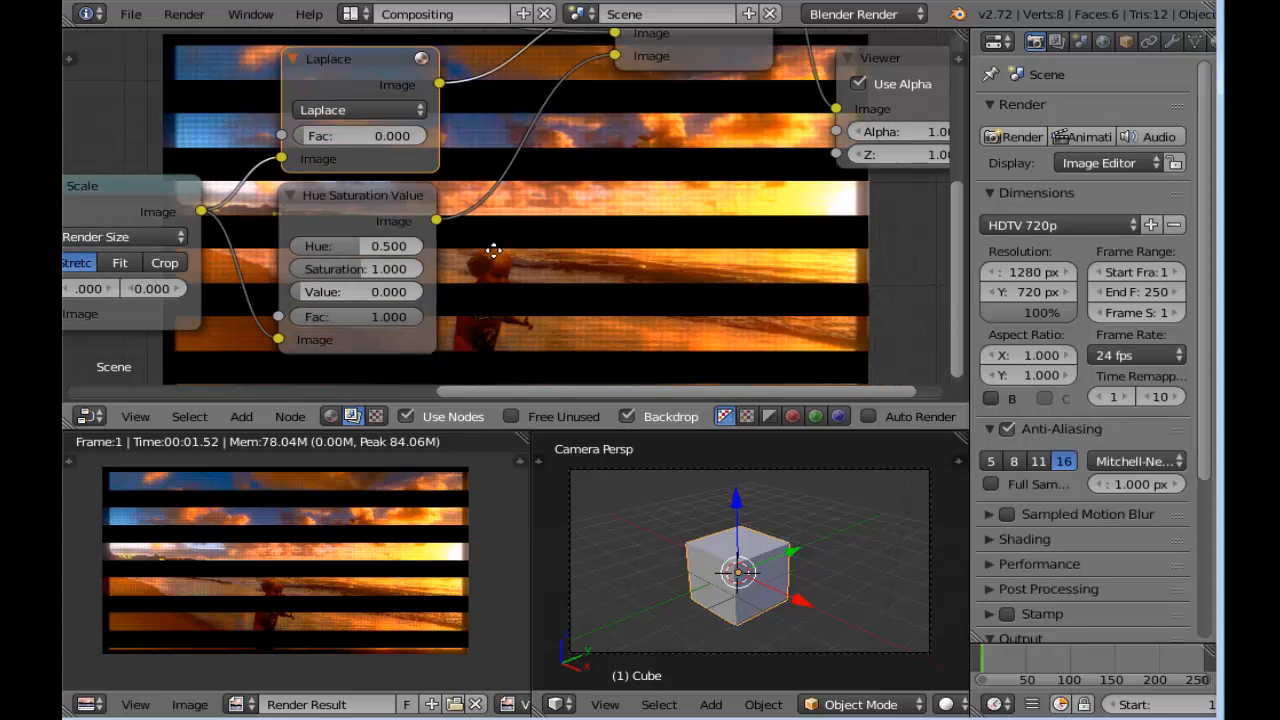
left_click(294, 196)
left_click_drag(339, 192, 343, 248)
Raise the Laplace filter's Fac to 0.118 to make the black stripes semi-transparent
scroll(432, 204, "up", 1)
middle_click_drag(432, 204, 471, 263)
scroll(409, 214, "up", 1)
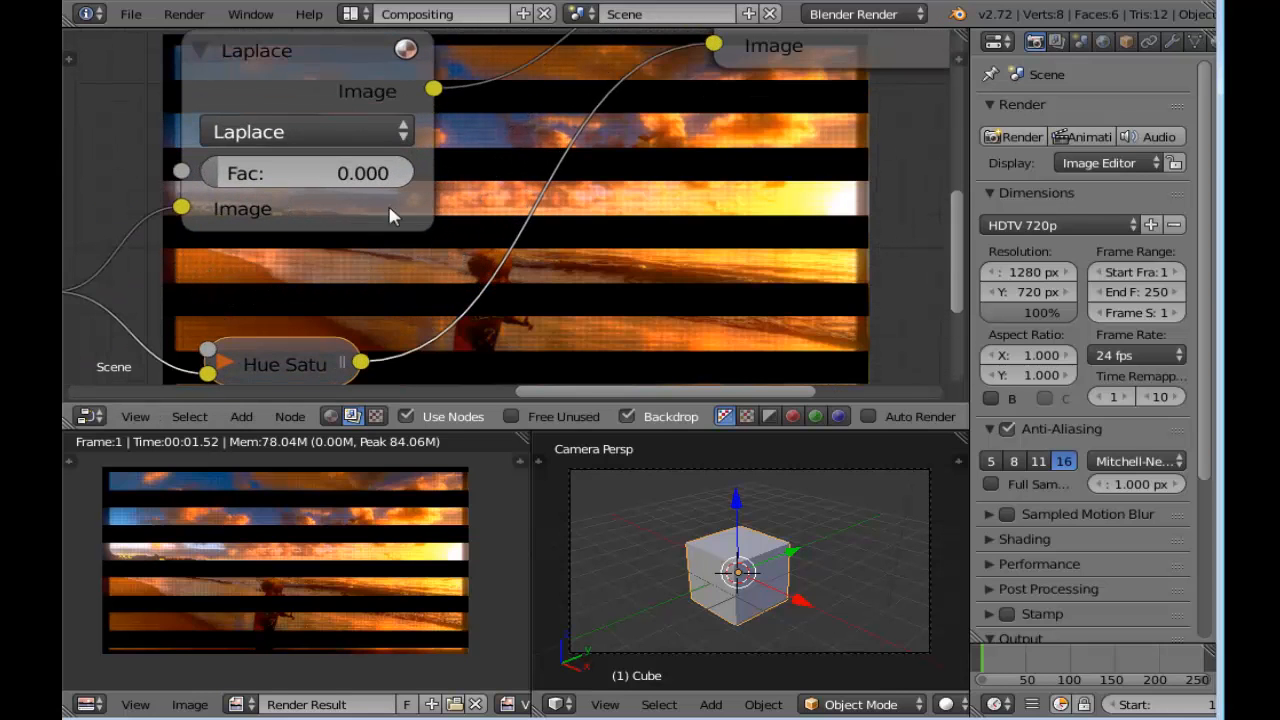
left_click_drag(229, 176, 260, 176)
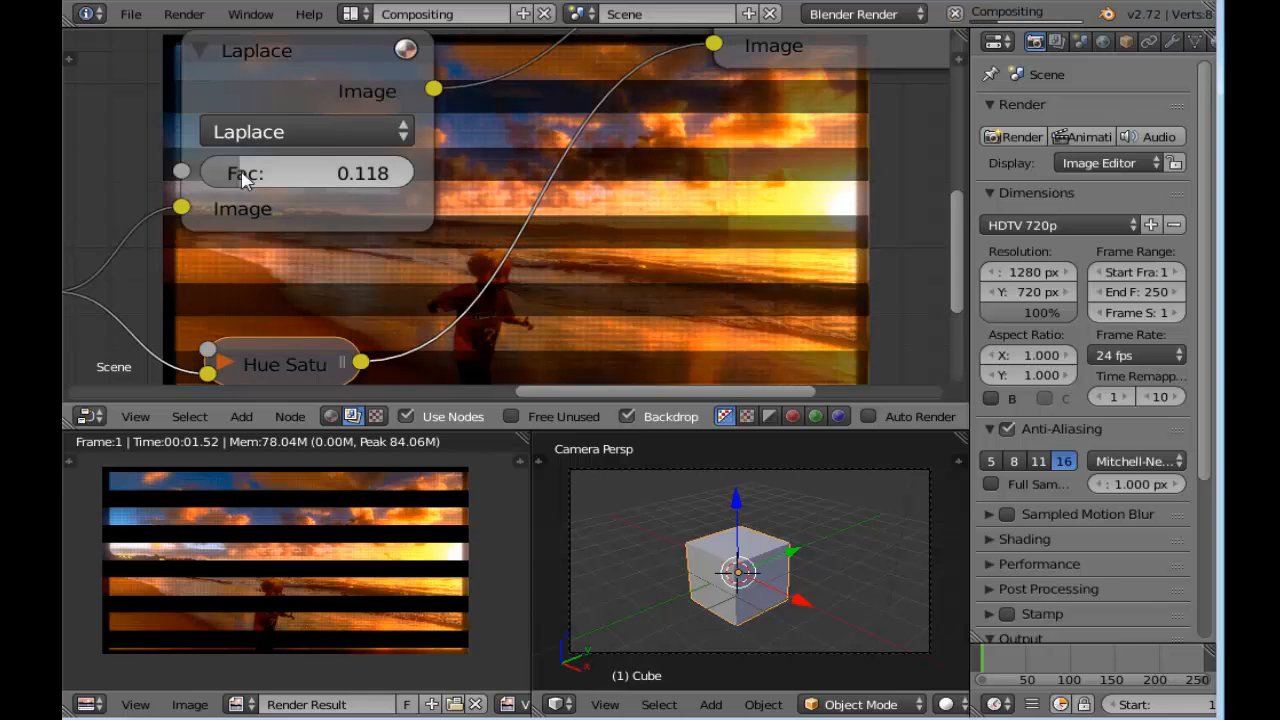
Collapse the Laplace node and bring it and the collapsed Hue Saturation Value node close together
scroll(520, 135, "down", 1)
scroll(515, 144, "down", 1)
middle_click_drag(515, 145, 567, 172)
left_click(353, 120)
left_click_drag(399, 122, 420, 209)
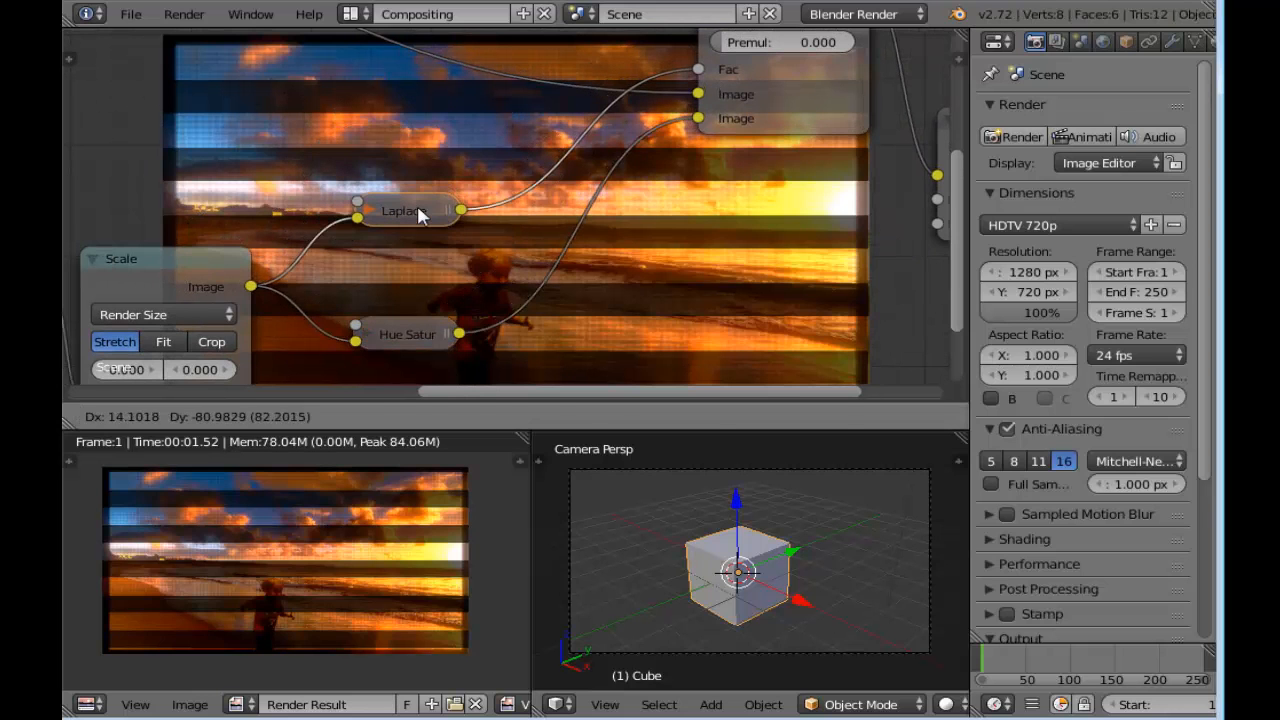
left_click_drag(403, 337, 406, 277)
Line up the stripes' Scale and Transform nodes with the collapsed Laplace and Hue Saturation Value nodes
scroll(518, 285, "down", 1)
scroll(518, 275, "down", 2)
middle_click_drag(524, 282, 620, 252)
scroll(512, 238, "up", 1)
left_click_drag(349, 238, 375, 206)
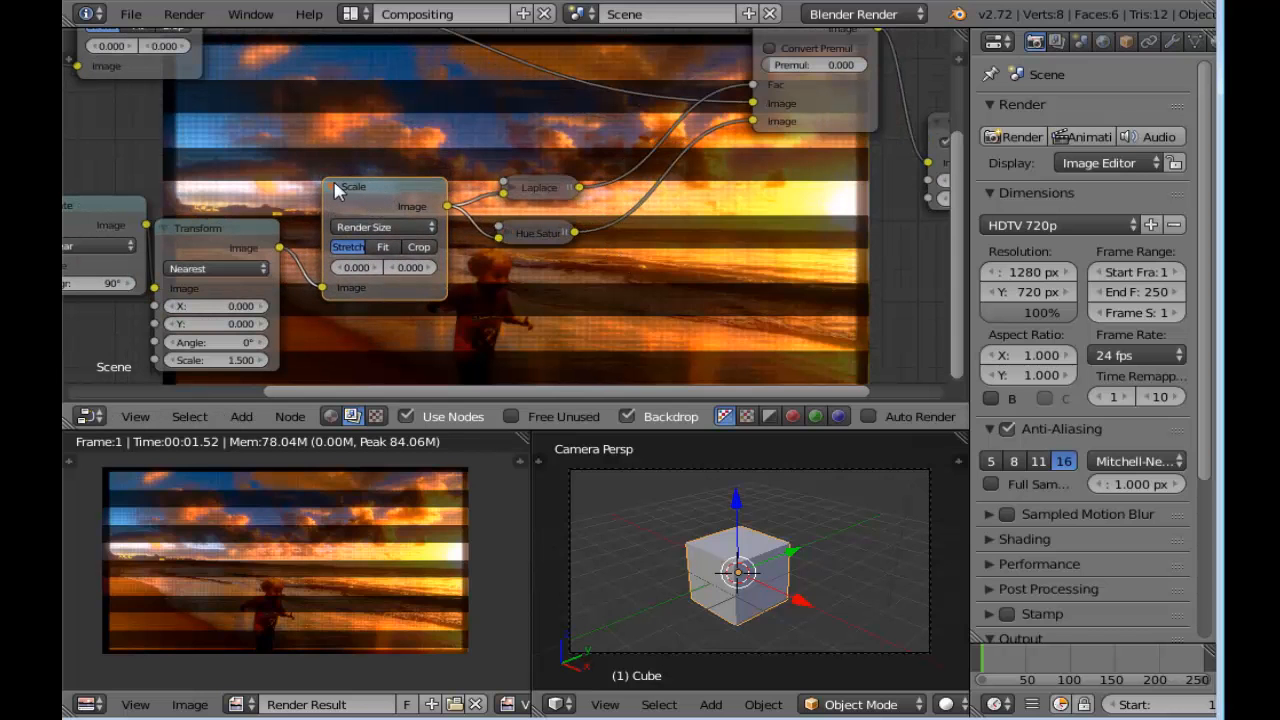
left_click_drag(212, 256, 227, 216)
middle_click_drag(506, 335, 612, 294)
scroll(604, 282, "down", 3)
left_click_drag(616, 160, 640, 147)
left_click_drag(610, 195, 638, 190)
left_click(645, 148)
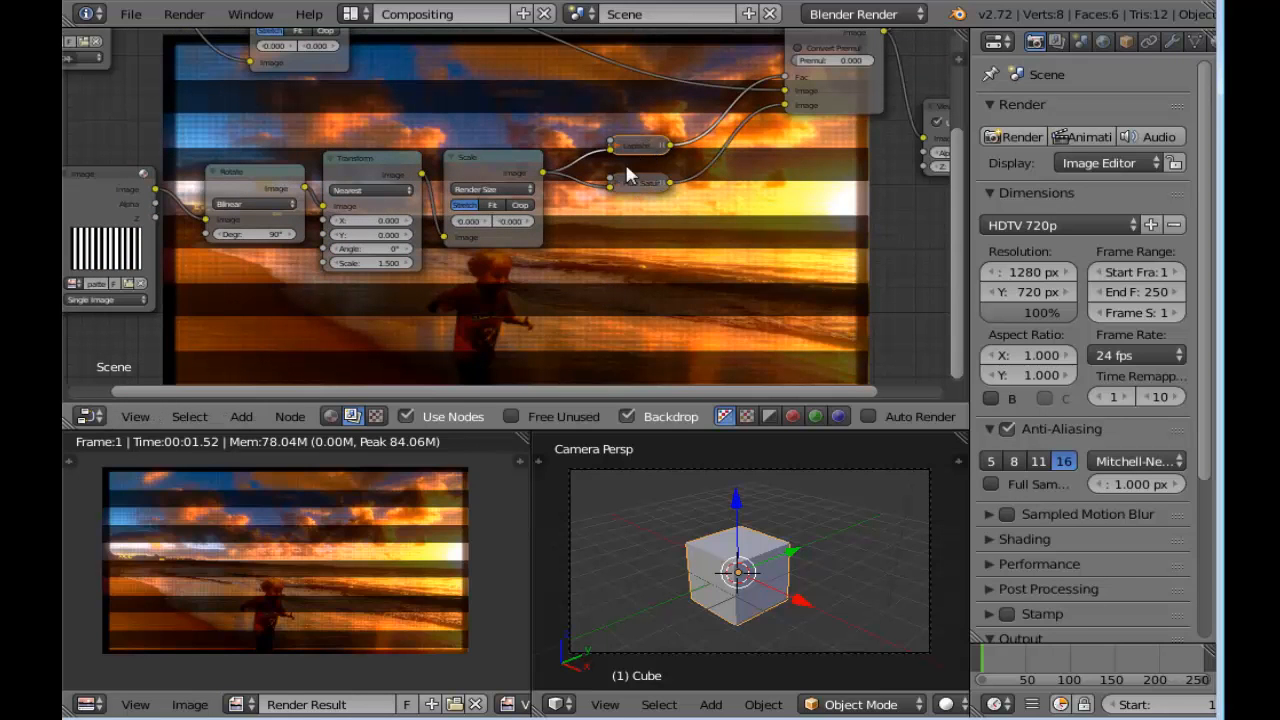
Group the stripes' Image, Rotate, Transform and Scale nodes into one node group
scroll(524, 235, "down", 3)
middle_click_drag(505, 285, 562, 290)
scroll(534, 300, "up", 2)
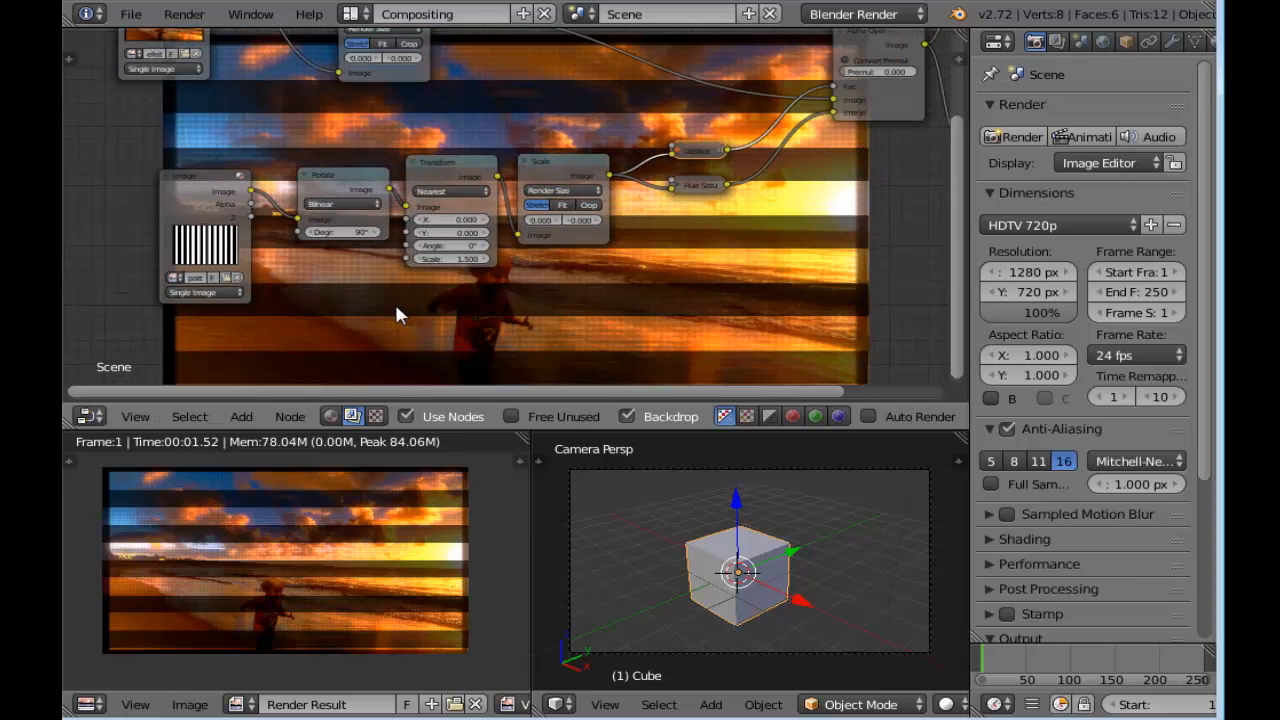
key("b")
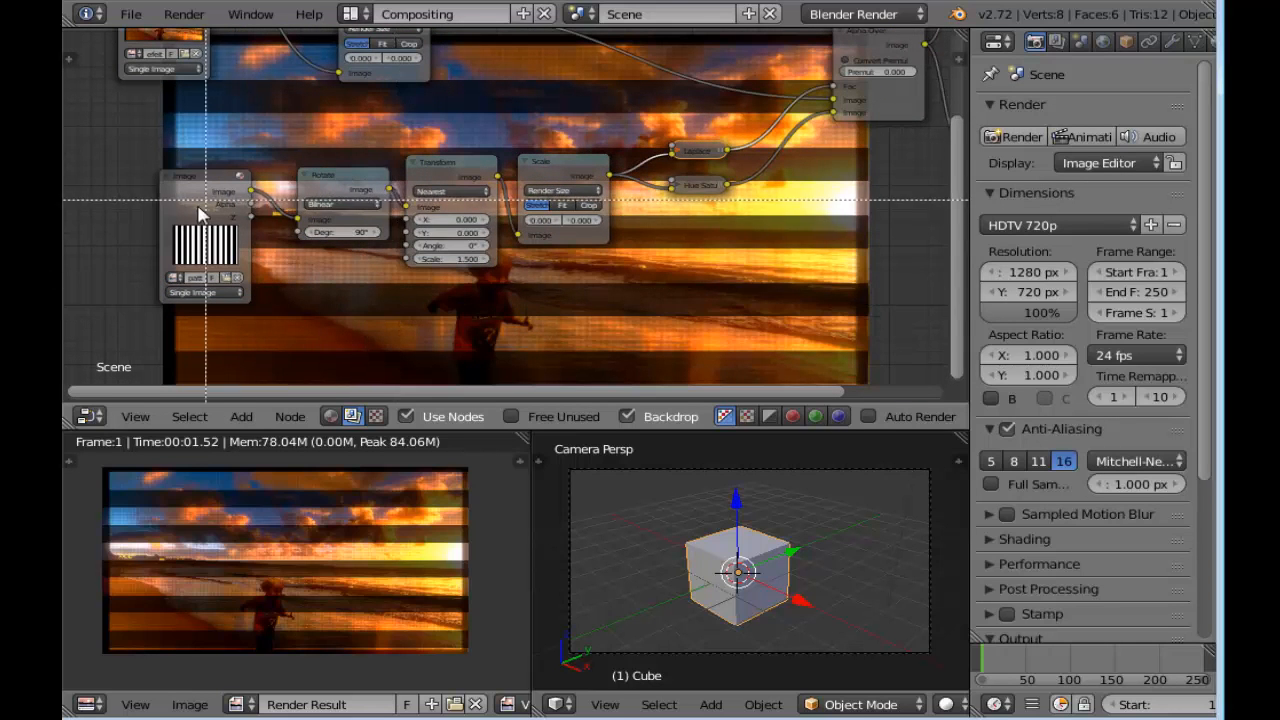
key("Escape")
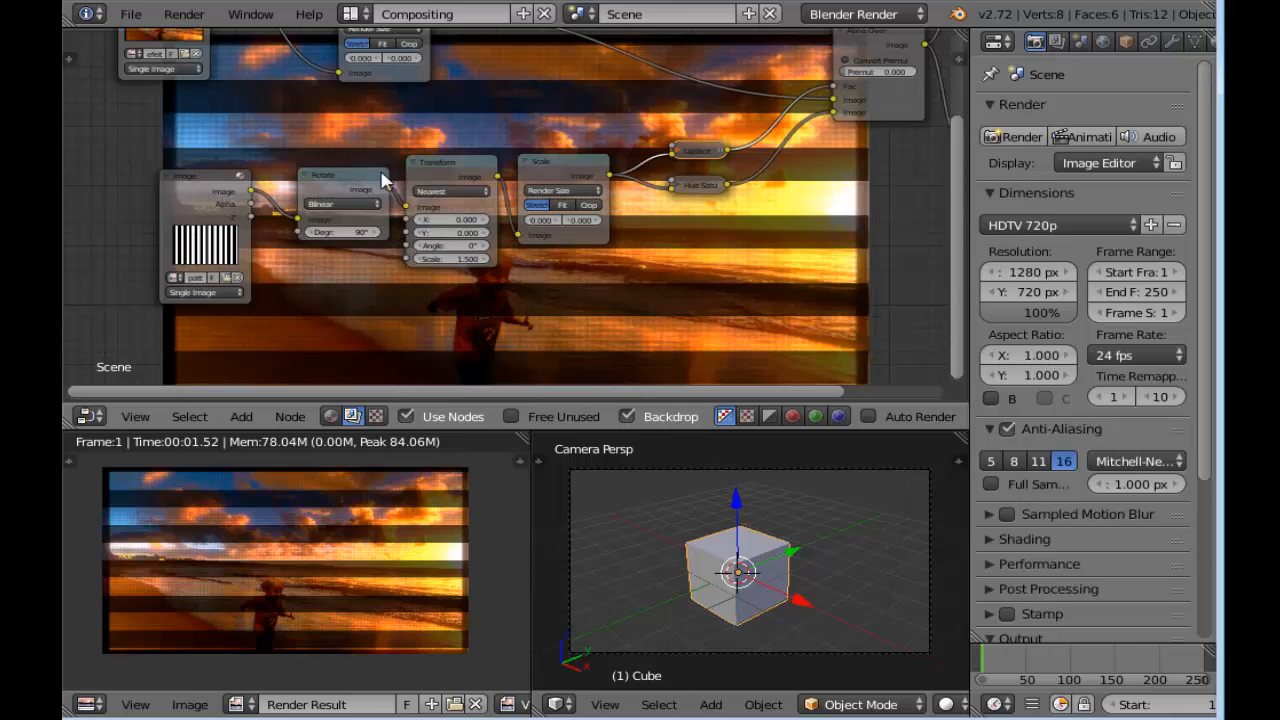
right_click(370, 180)
key("b")
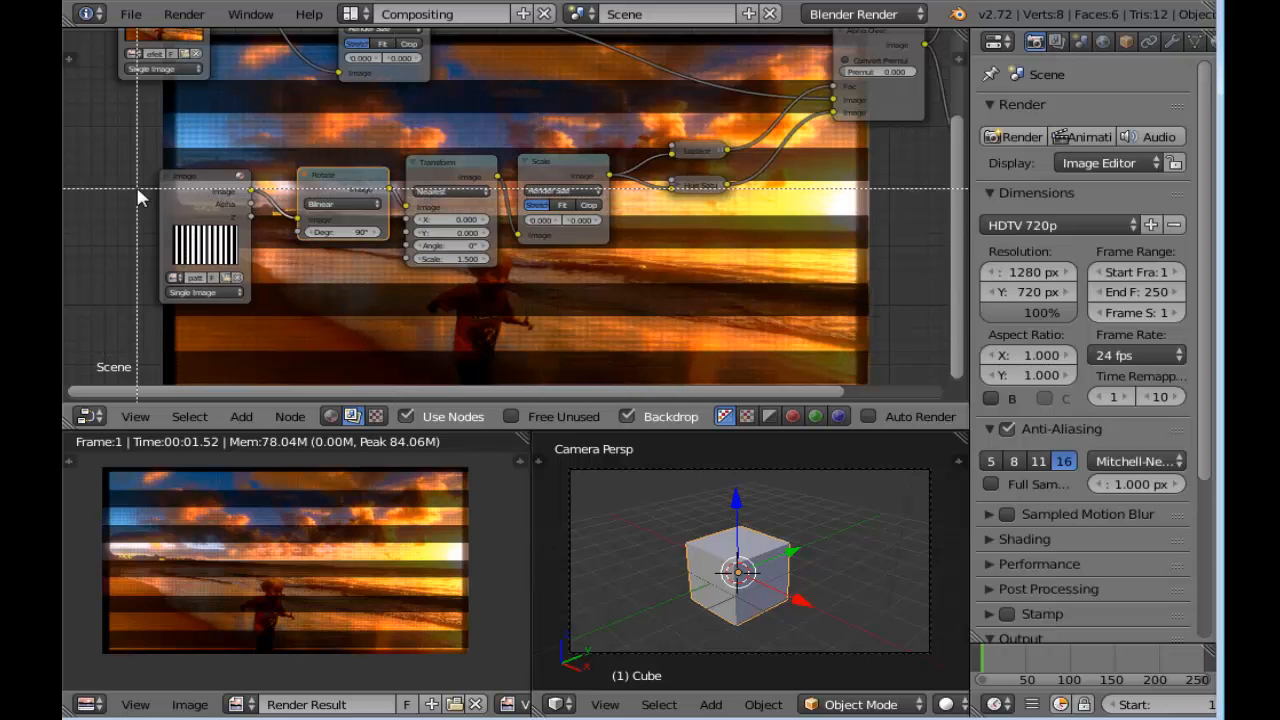
left_click_drag(122, 128, 604, 349)
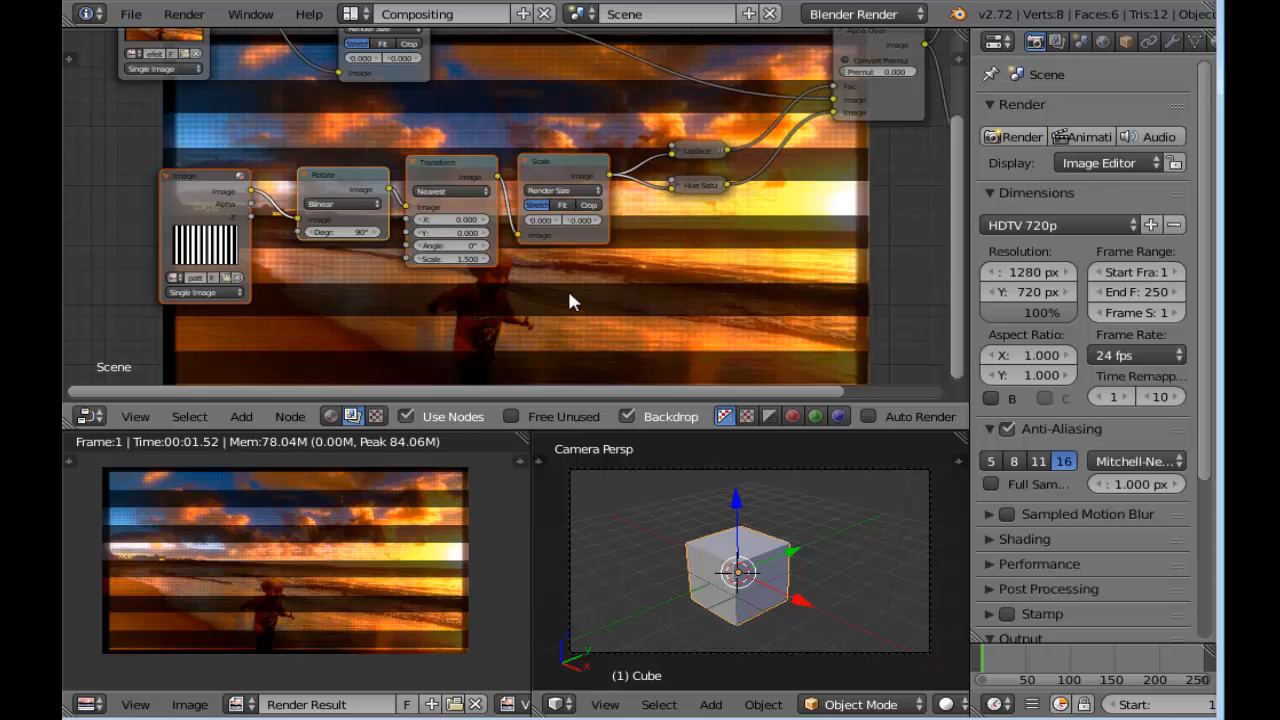
key("ctrl+g")
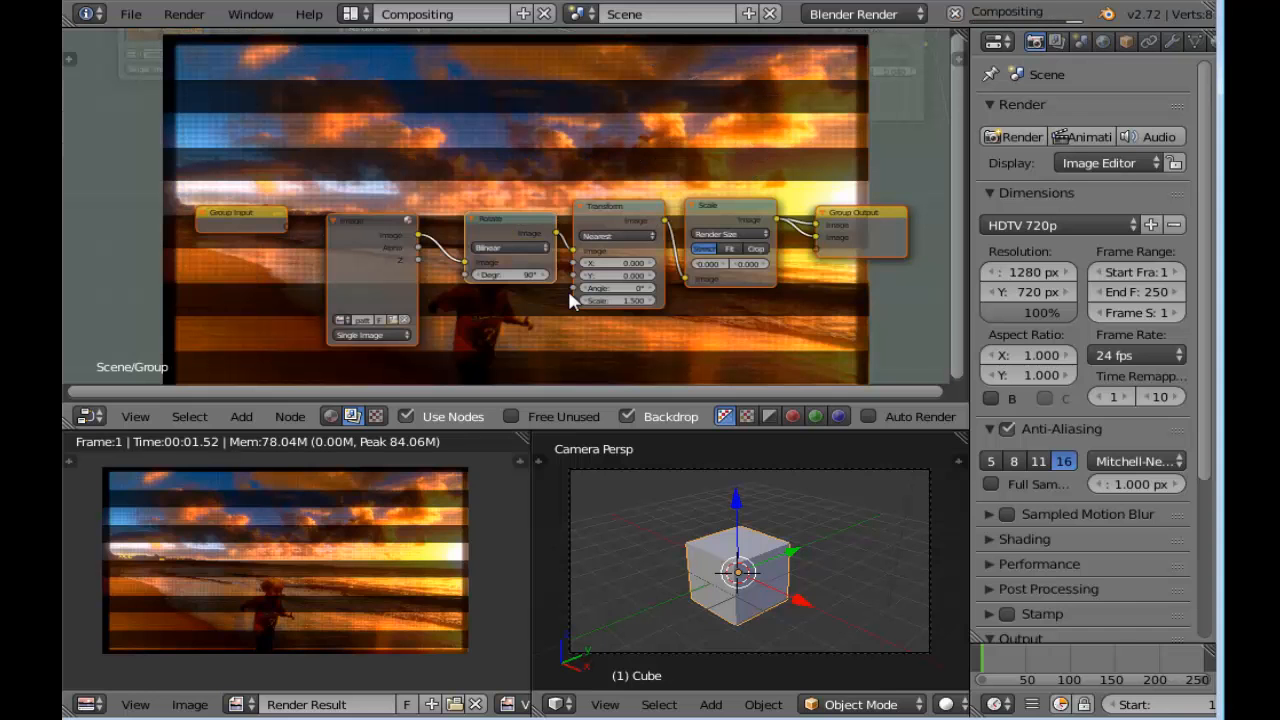
Examine the stripe node chain and its connections to Group Output inside the new group
middle_click_drag(644, 301, 563, 236)
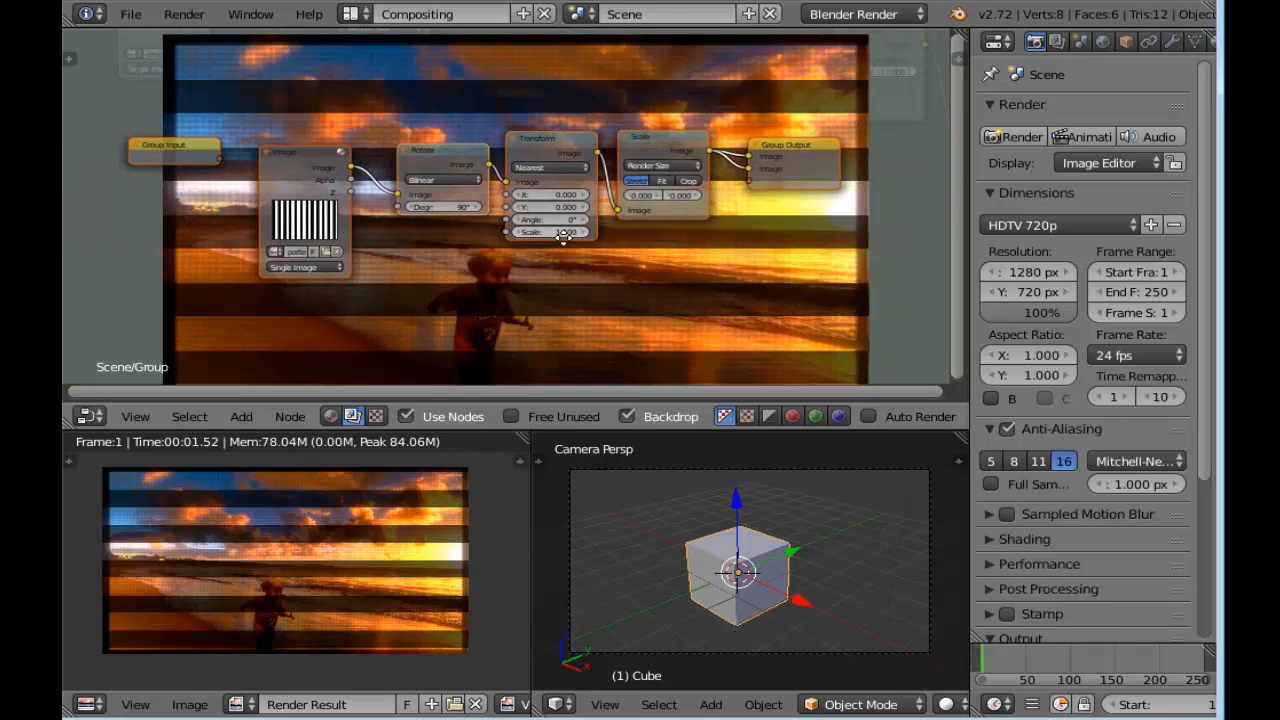
scroll(122, 145, "up", 2)
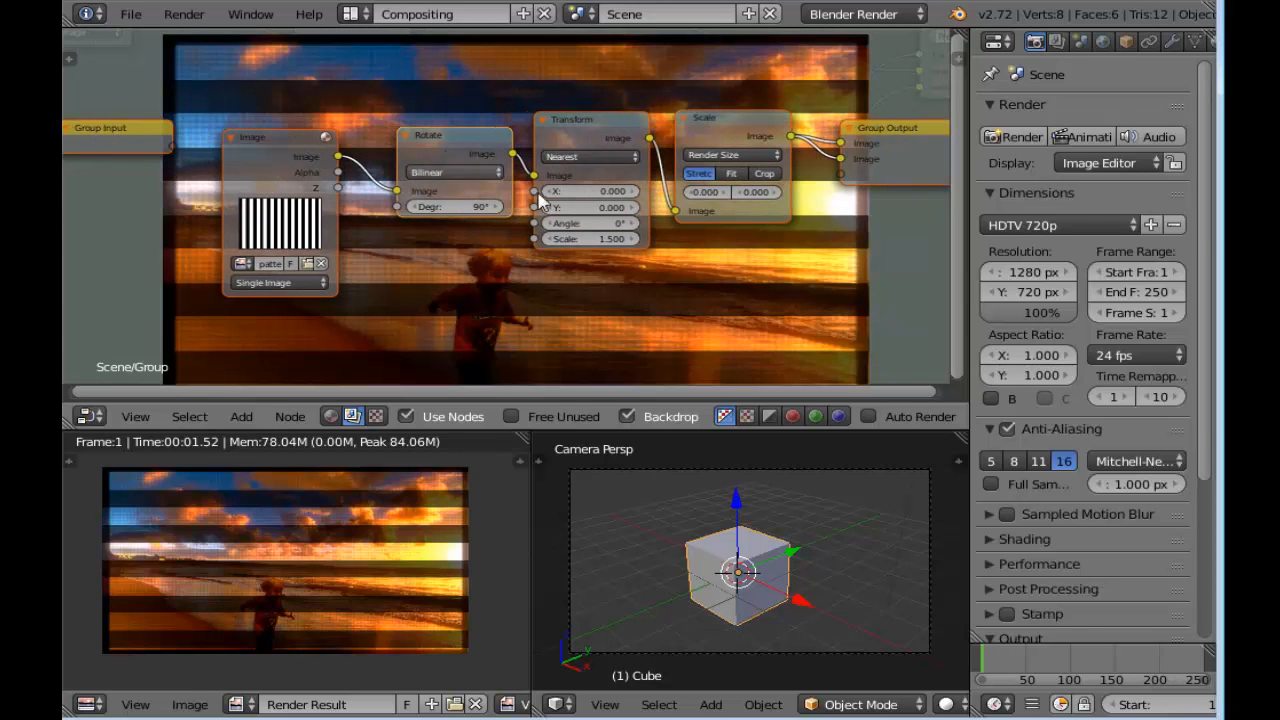
scroll(878, 232, "down", 3)
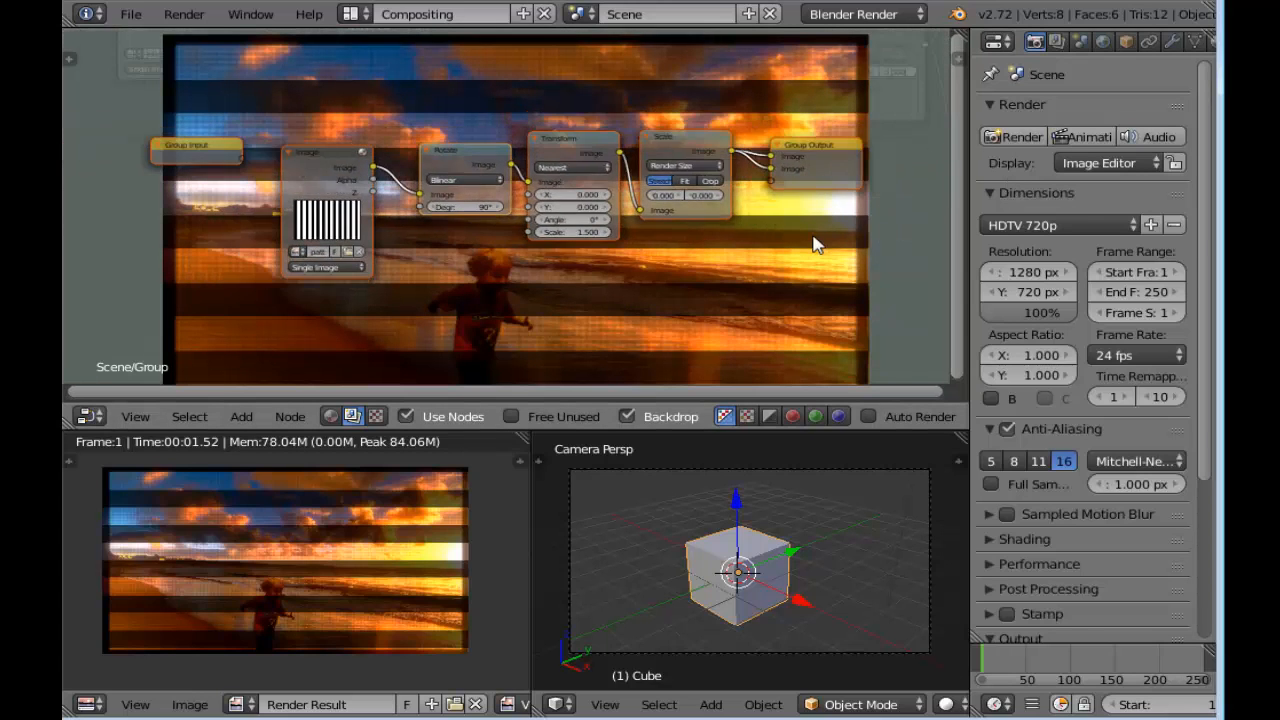
middle_click_drag(817, 243, 725, 243)
scroll(670, 177, "up", 2)
scroll(672, 183, "down", 1)
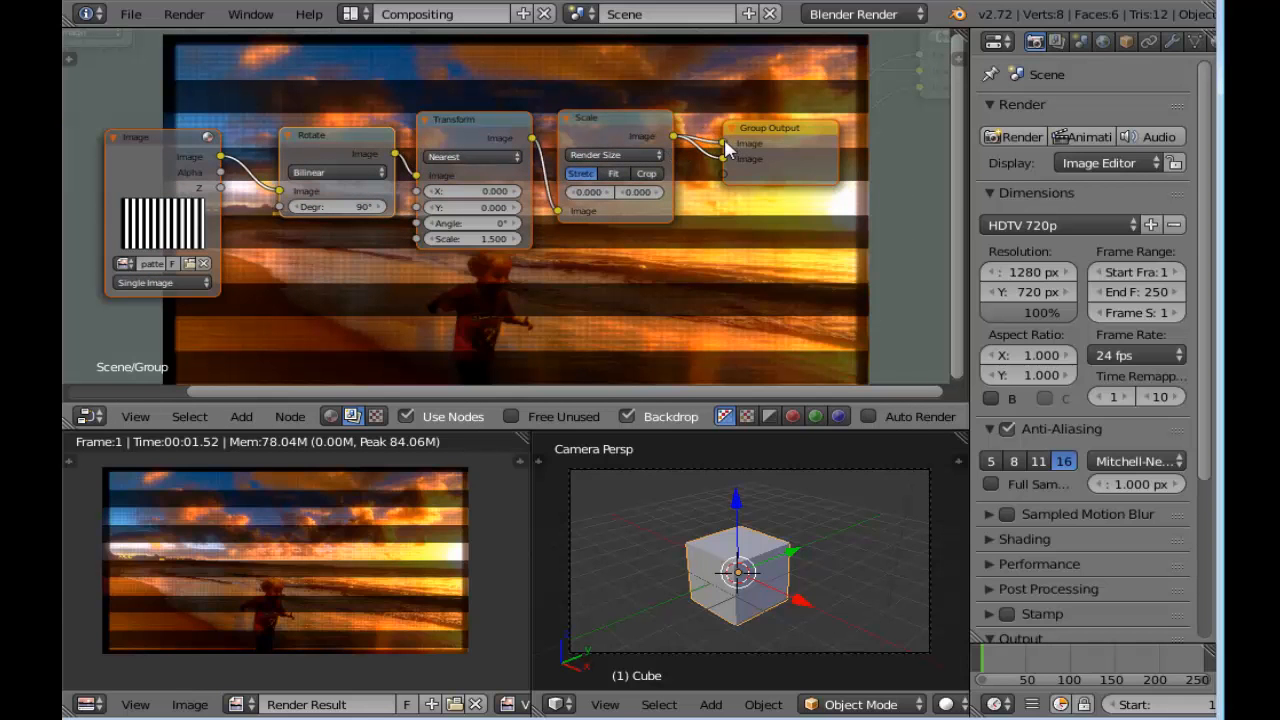
scroll(444, 313, "down", 1)
middle_click_drag(445, 306, 492, 294)
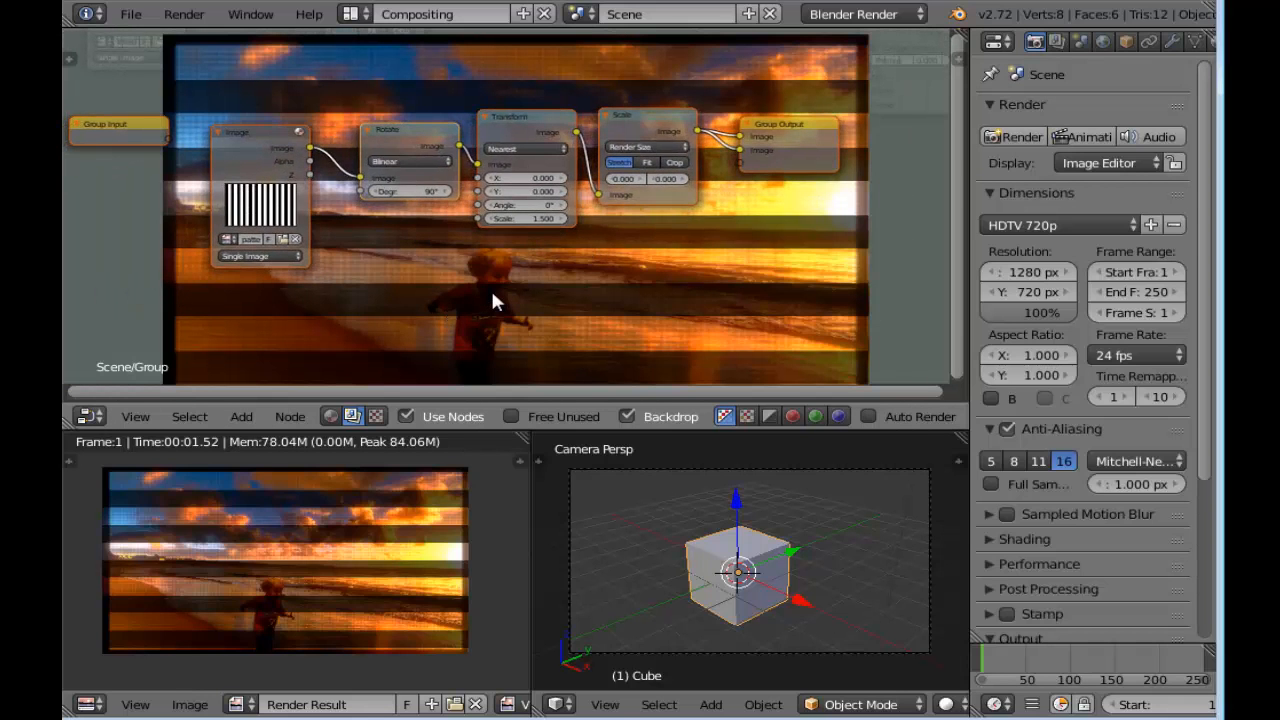
Leave the group's interior and rename the node group to "efeito faixa preta"
key("Tab")
scroll(468, 265, "up", 3)
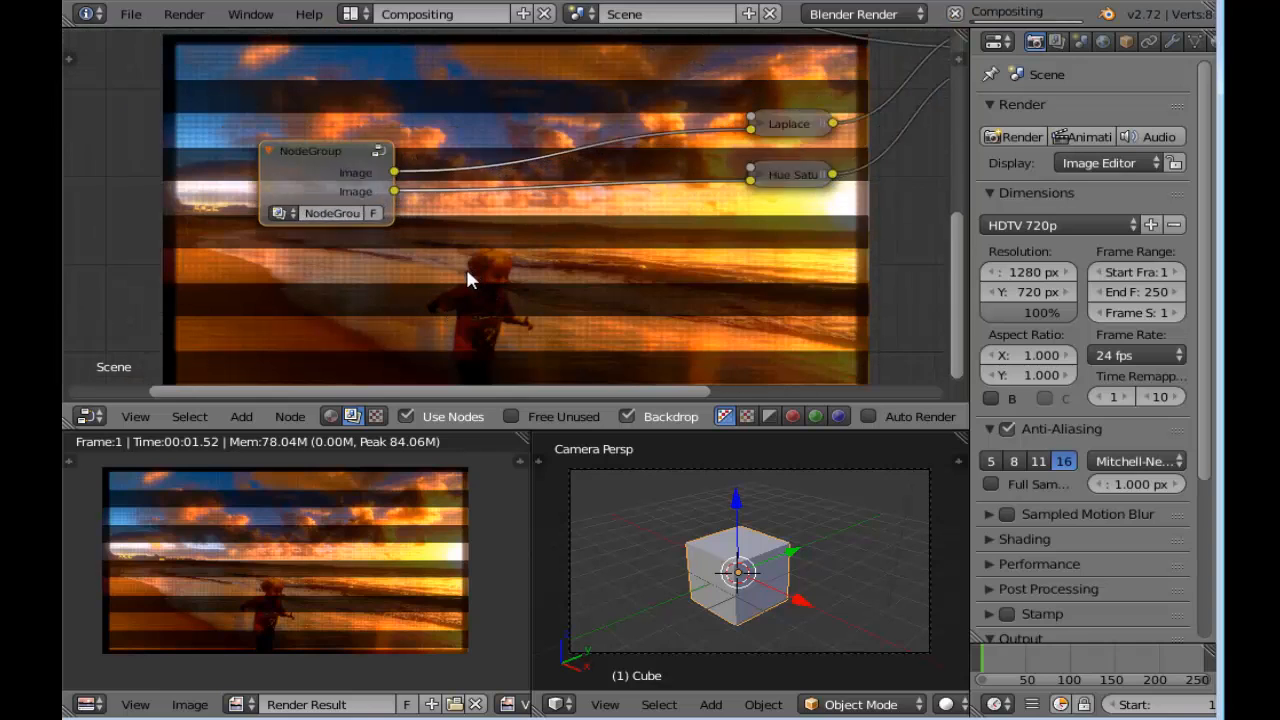
middle_click_drag(428, 263, 527, 262)
scroll(527, 262, "up", 1)
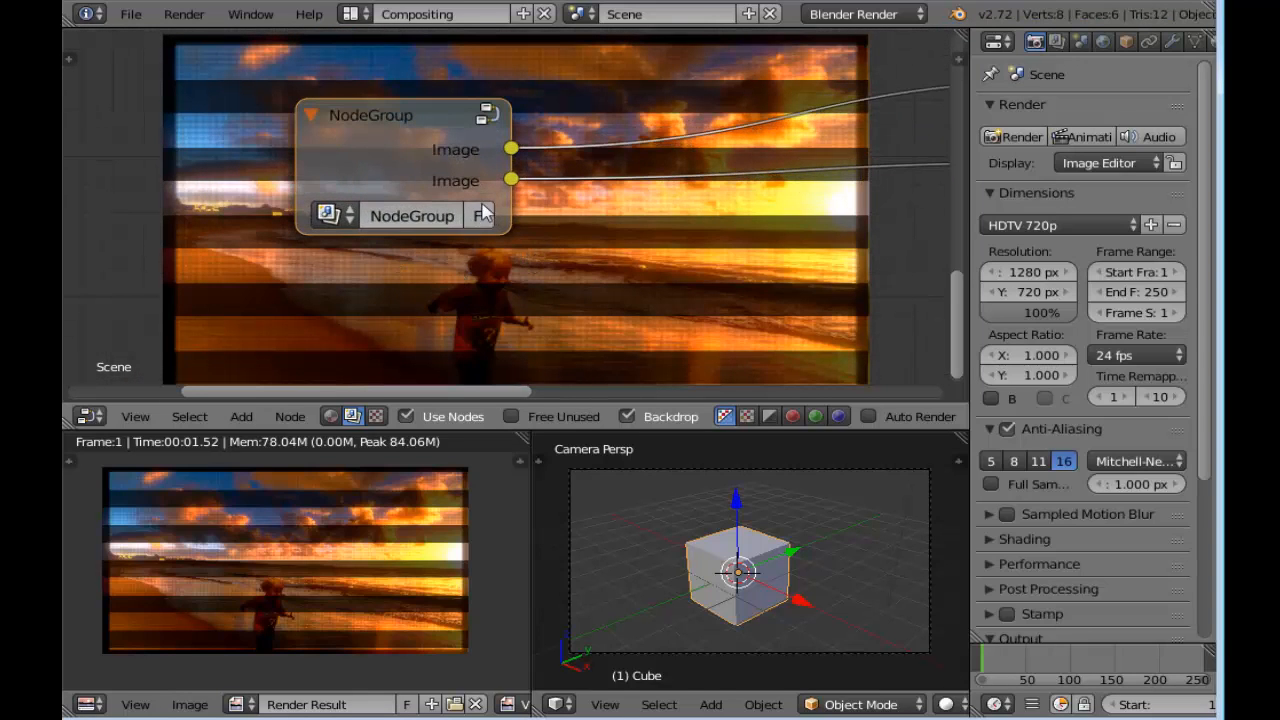
scroll(392, 234, "up", 1)
left_click(405, 224)
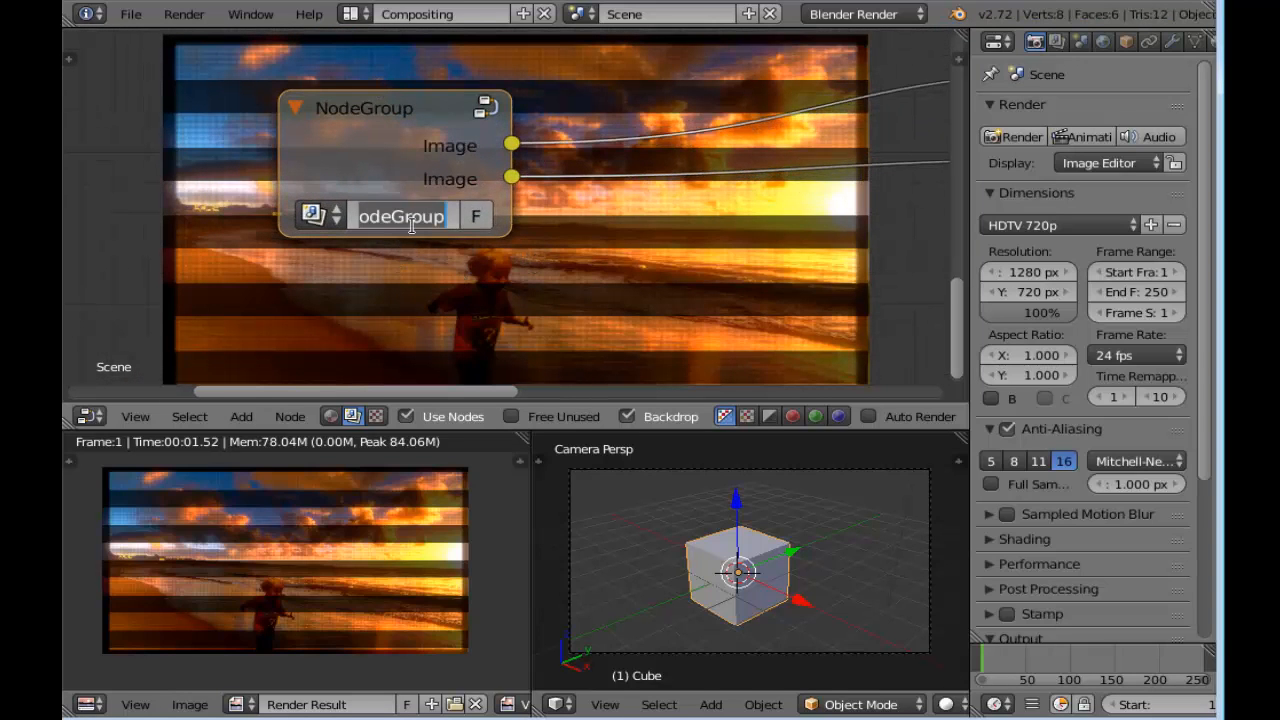
type("ef")
type("eito faixa")
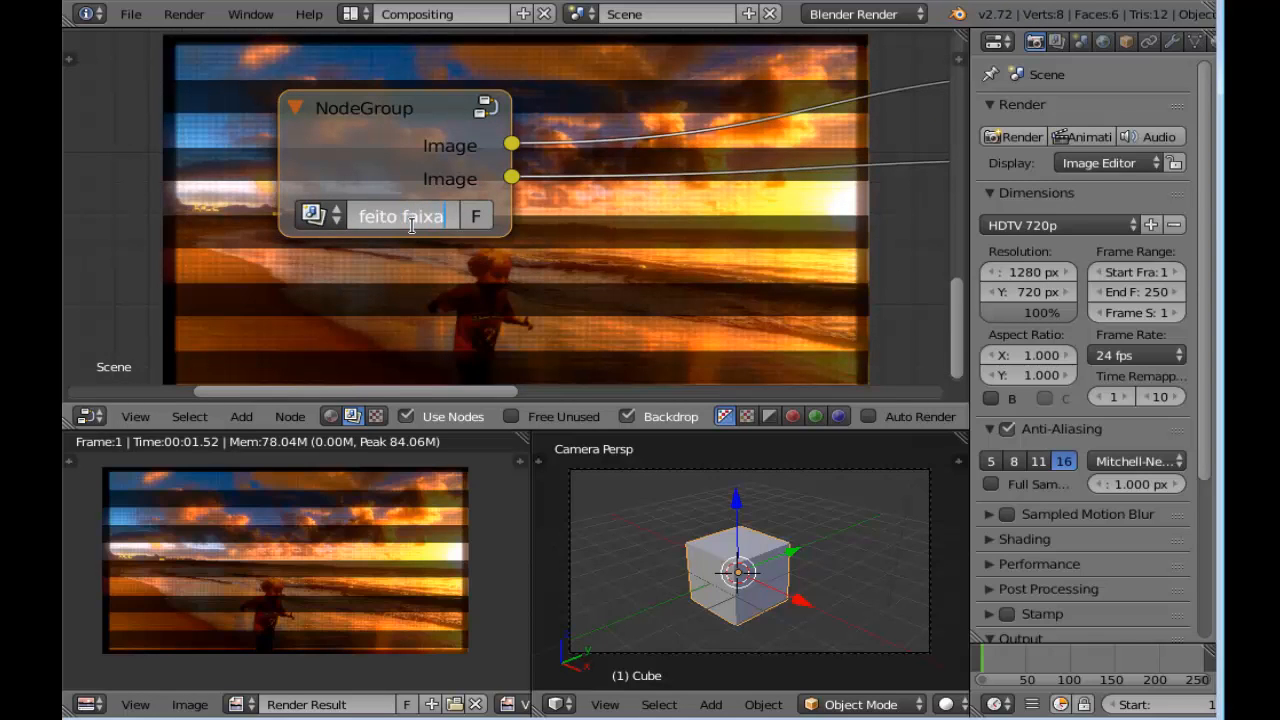
type(" preta")
key("Return")
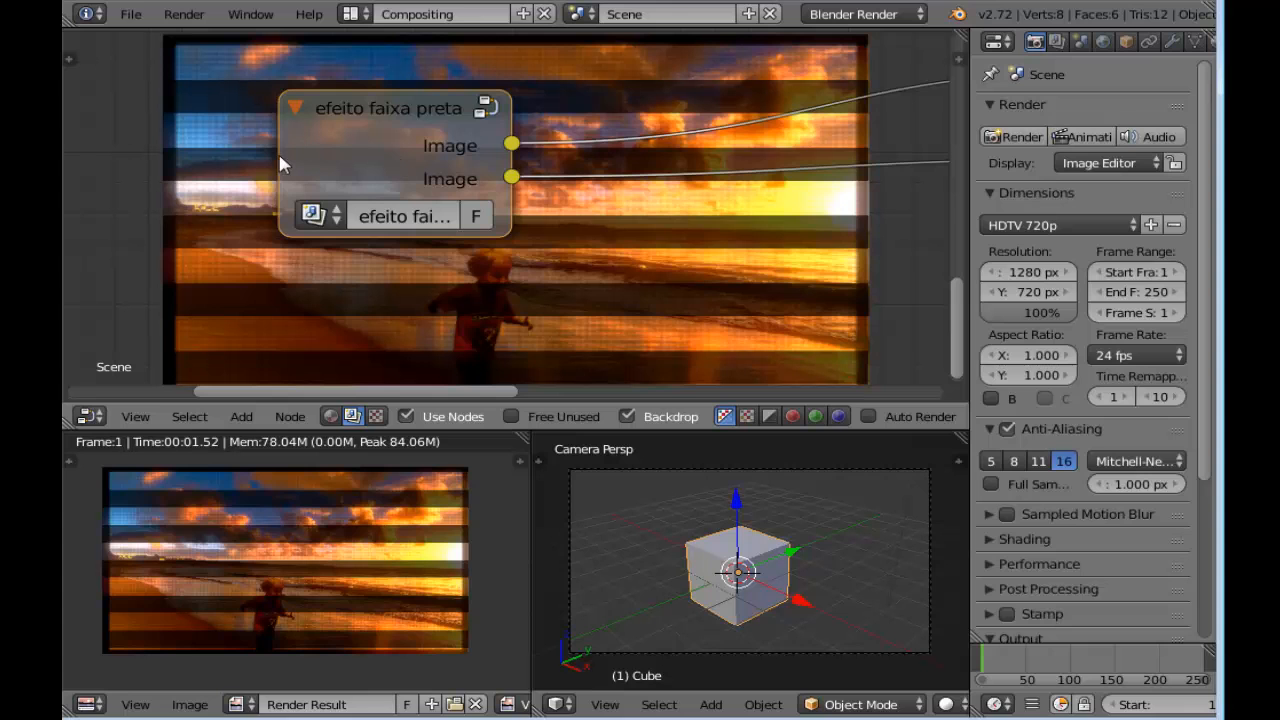
Widen the efeito faixa preta node and move the collapsed Laplace and Hue Saturation Value nodes closer to it
left_click_drag(280, 160, 155, 160)
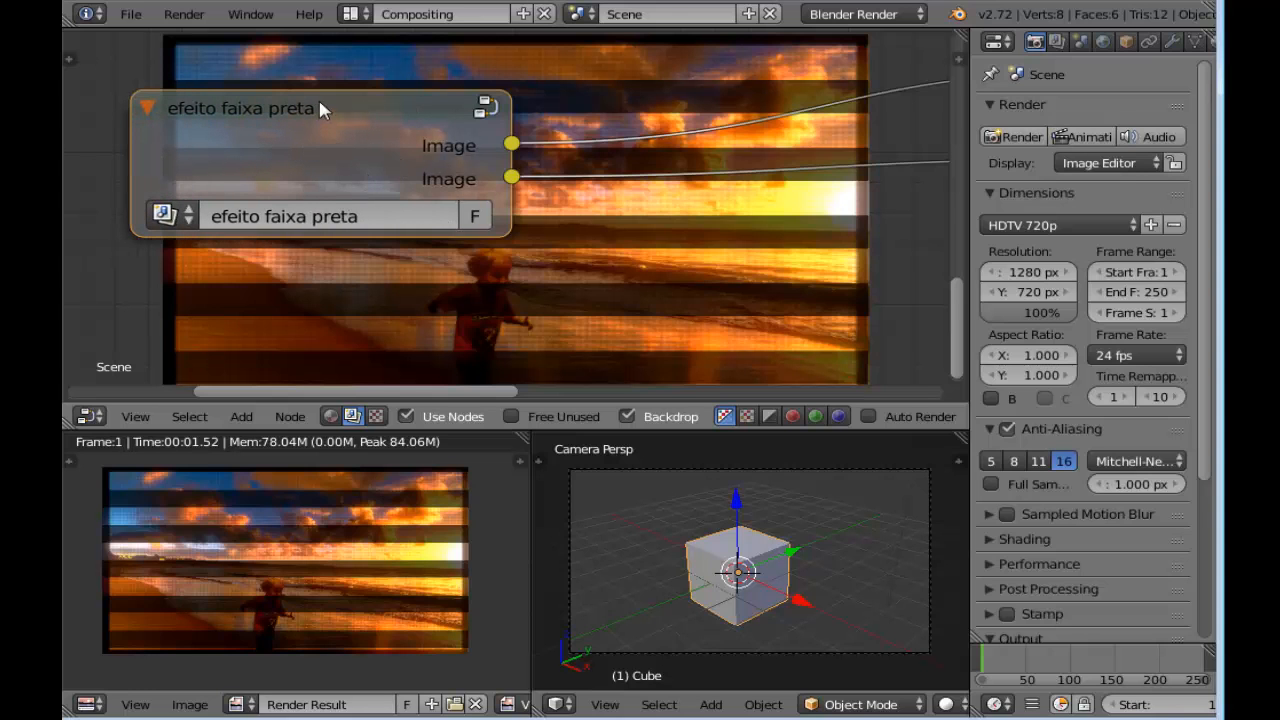
left_click_drag(320, 109, 389, 155)
scroll(434, 152, "down", 2)
scroll(484, 177, "down", 8)
middle_click_drag(655, 234, 556, 248)
scroll(556, 248, "up", 3)
left_click_drag(693, 160, 521, 180)
left_click_drag(702, 200, 534, 216)
Move the beach Image node and its Scale node up, away from the efeito faixa preta group
scroll(505, 80, "down", 3)
middle_click_drag(505, 80, 504, 210)
left_click_drag(393, 160, 454, 116)
left_click_drag(200, 130, 275, 80)
left_click_drag(449, 120, 403, 88)
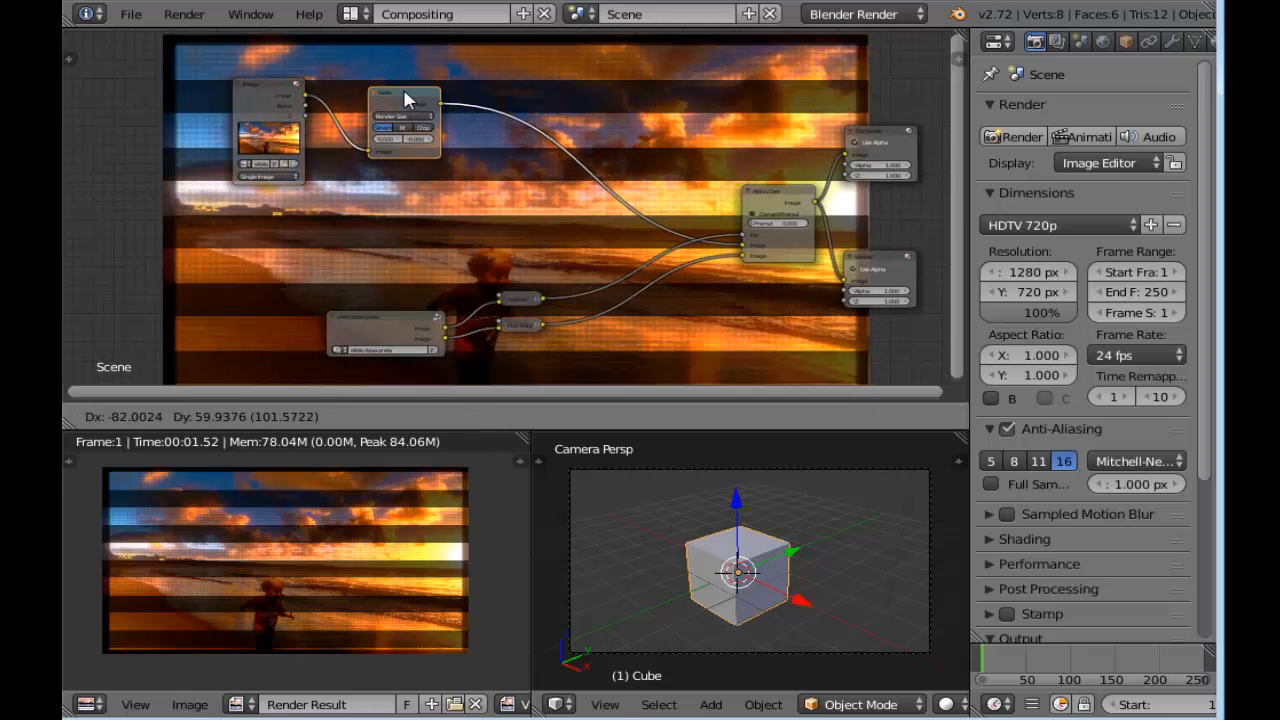
Move the beach Image node and its Scale node farther from the Alpha Over node, keeping them side by side
scroll(383, 191, "up", 1)
middle_click_drag(443, 205, 558, 240)
left_click_drag(337, 96, 231, 91)
left_click_drag(501, 108, 359, 70)
left_click_drag(258, 84, 220, 91)
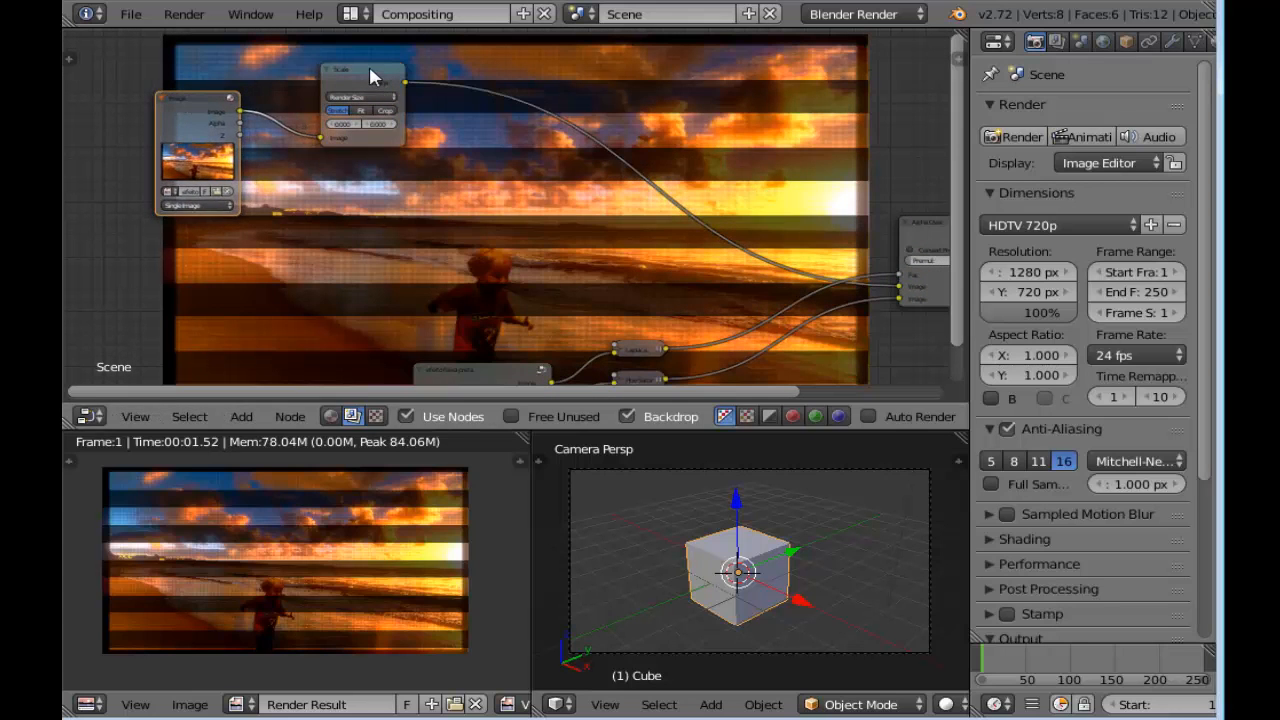
left_click_drag(377, 77, 345, 77)
scroll(420, 236, "down", 2)
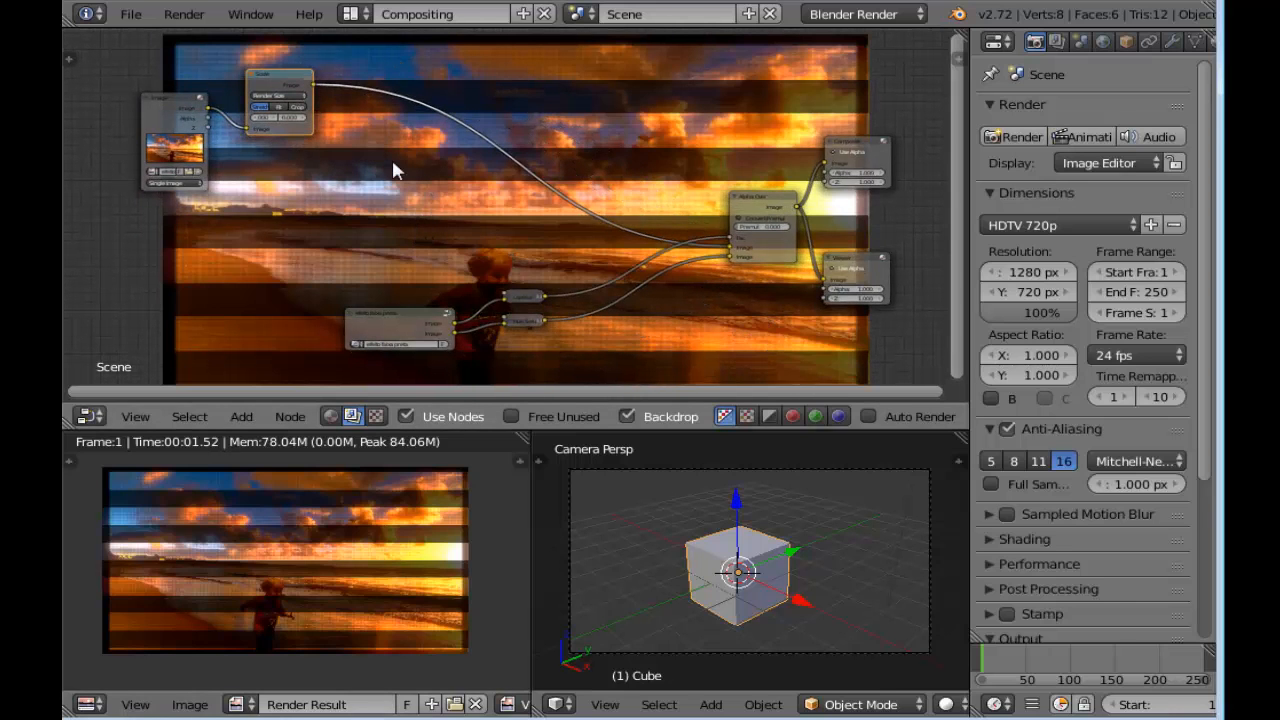
Add a Translate node on the link between the Scale node and the Alpha Over node
key("shift+a")
mouse_move(394, 166)
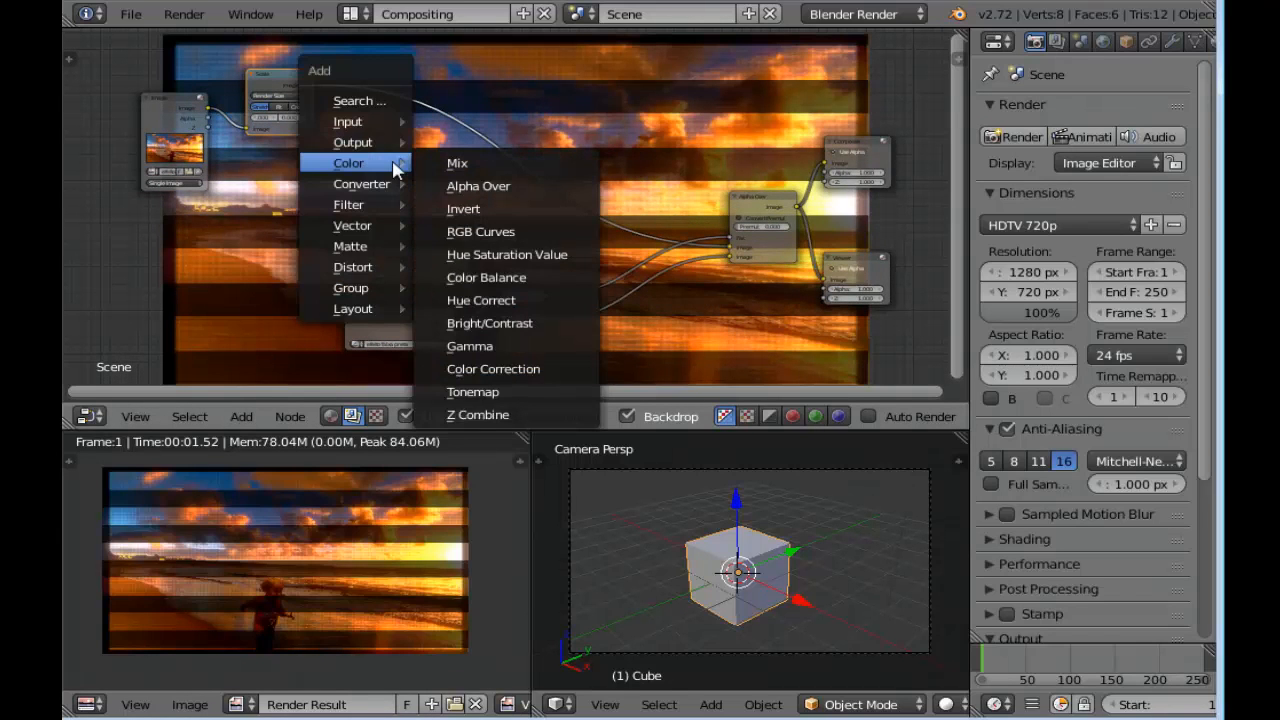
mouse_move(366, 267)
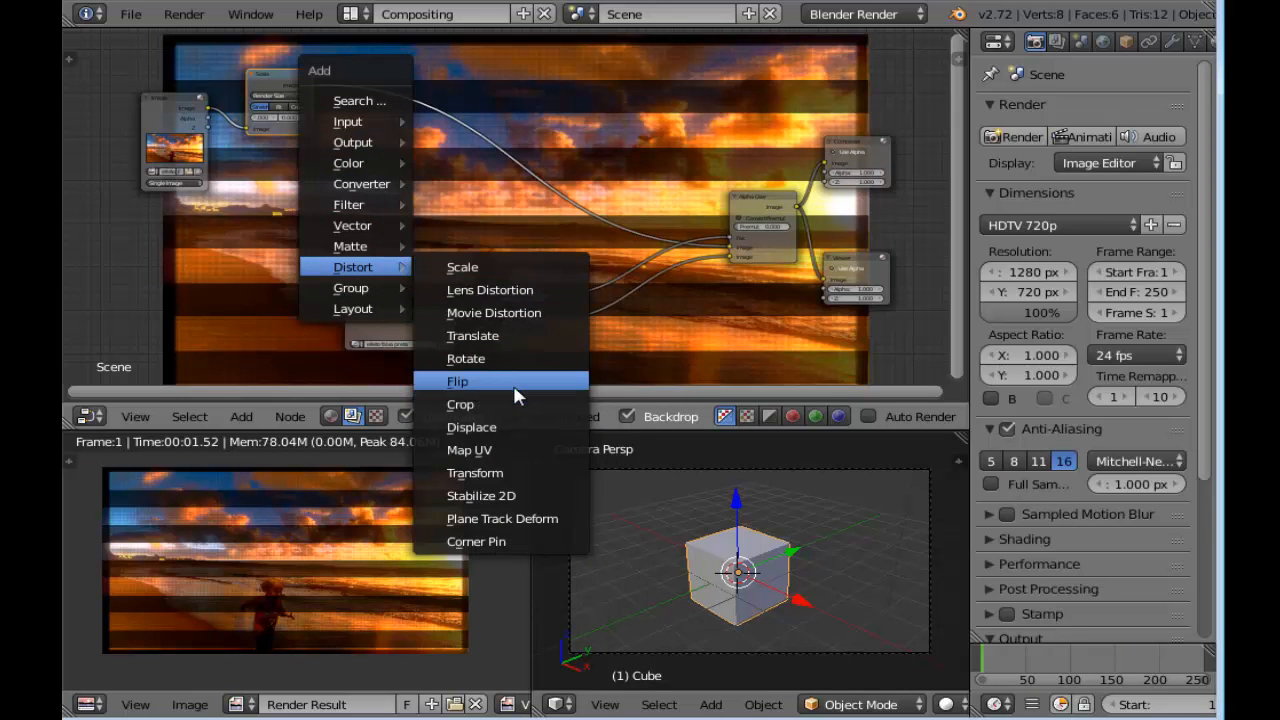
left_click(507, 335)
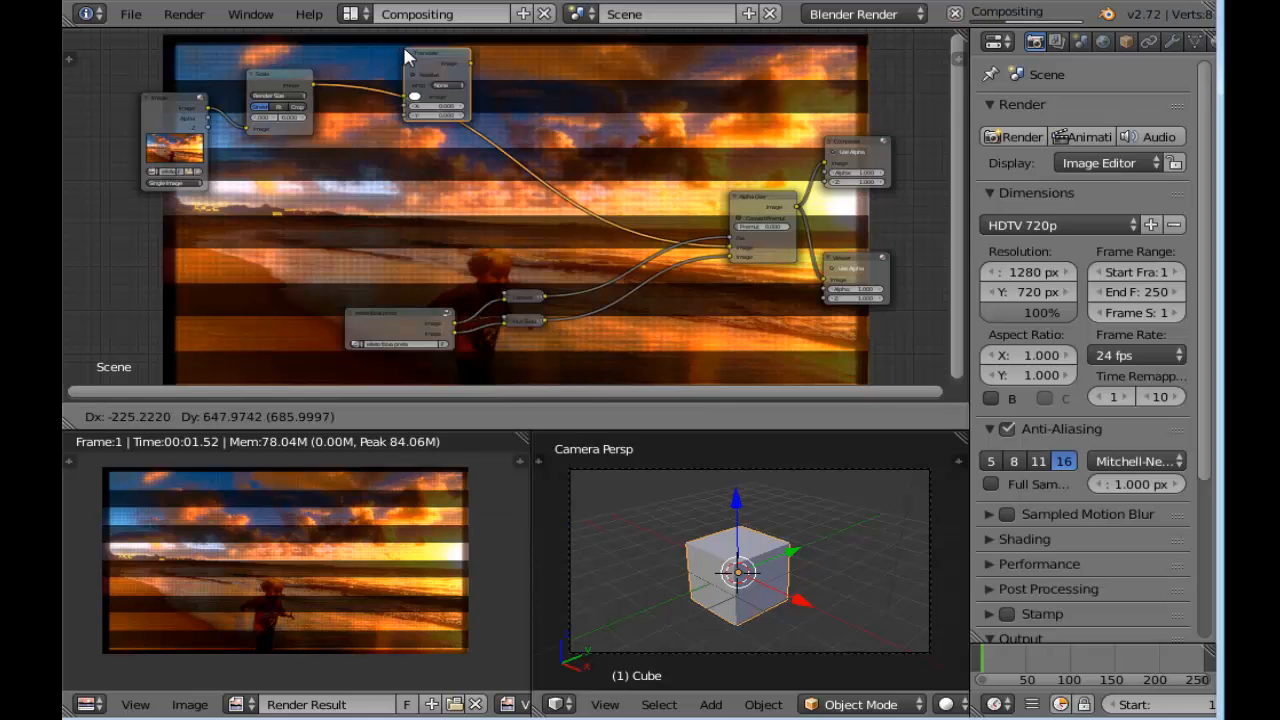
left_click(372, 75)
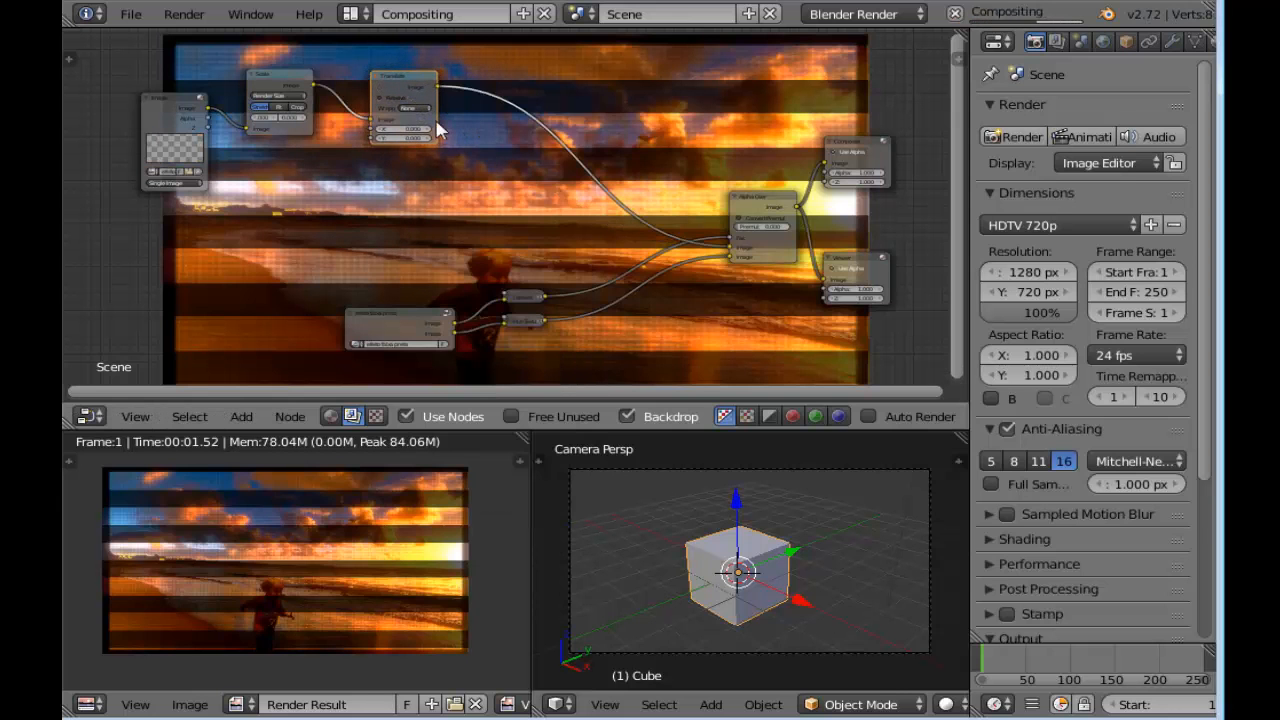
Set the Translate node's wrapping to Y Axis
middle_click_drag(457, 124, 631, 202)
scroll(469, 207, "up", 10)
scroll(514, 225, "up", 4)
middle_click_drag(560, 176, 510, 224)
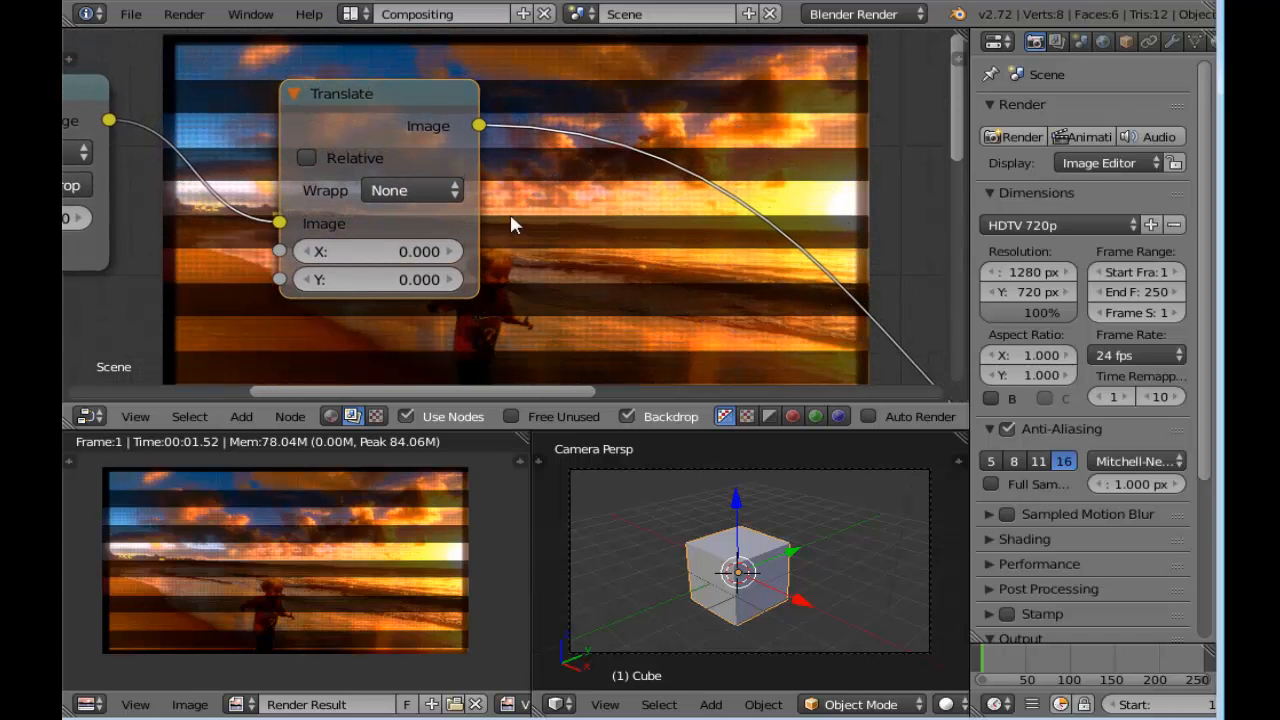
left_click(410, 189)
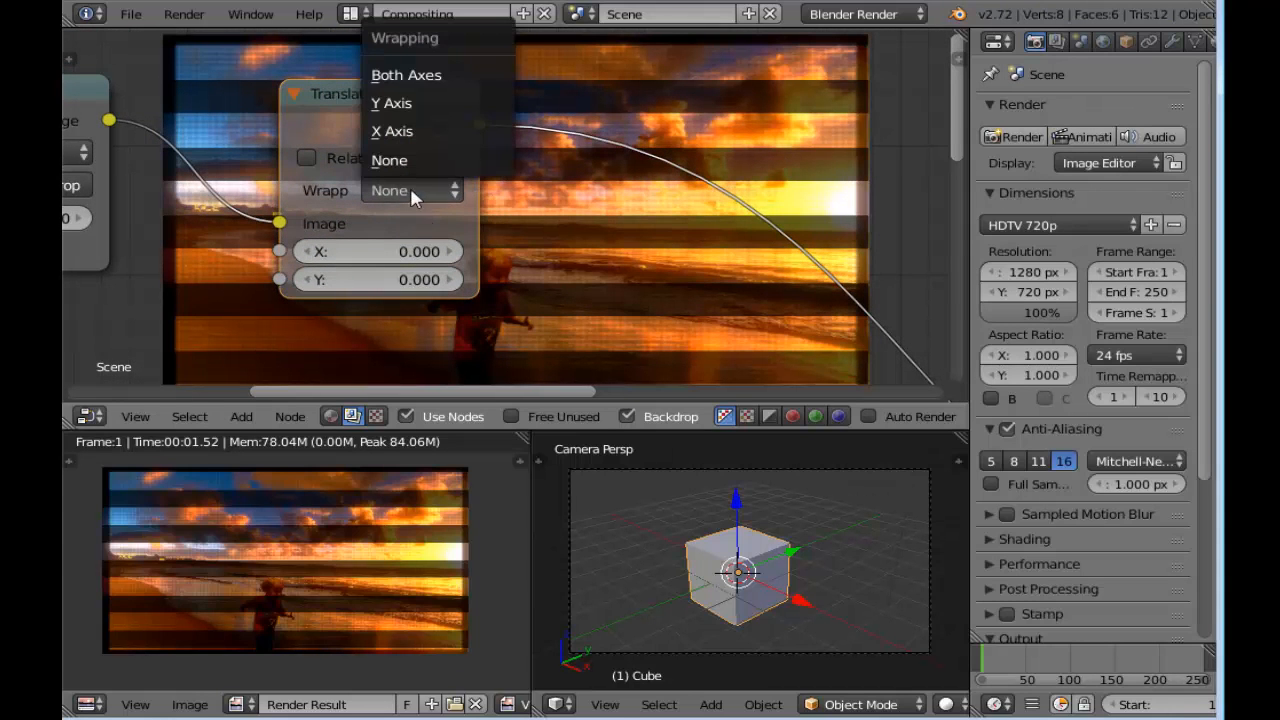
left_click(448, 106)
Try a vertical shift of 266.8 on the Translate node and reset its Y value to 0
scroll(446, 100, "down", 4)
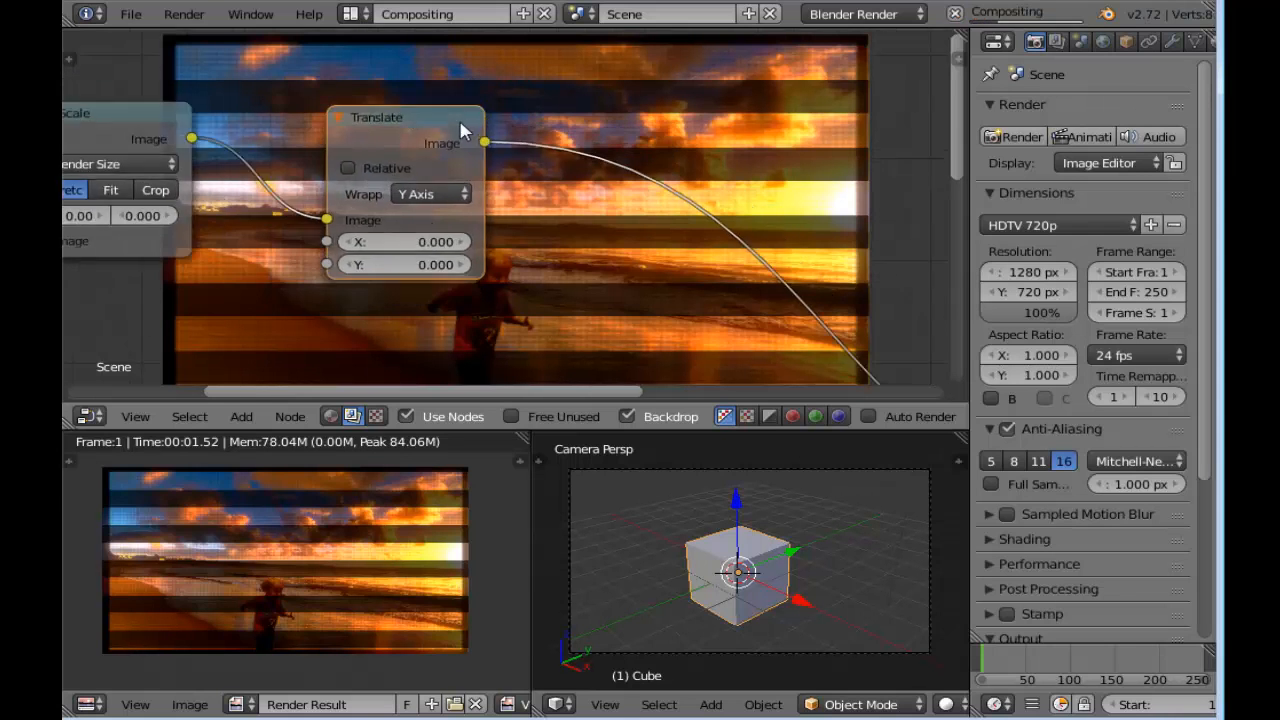
middle_click_drag(590, 275, 522, 278)
scroll(502, 276, "up", 5)
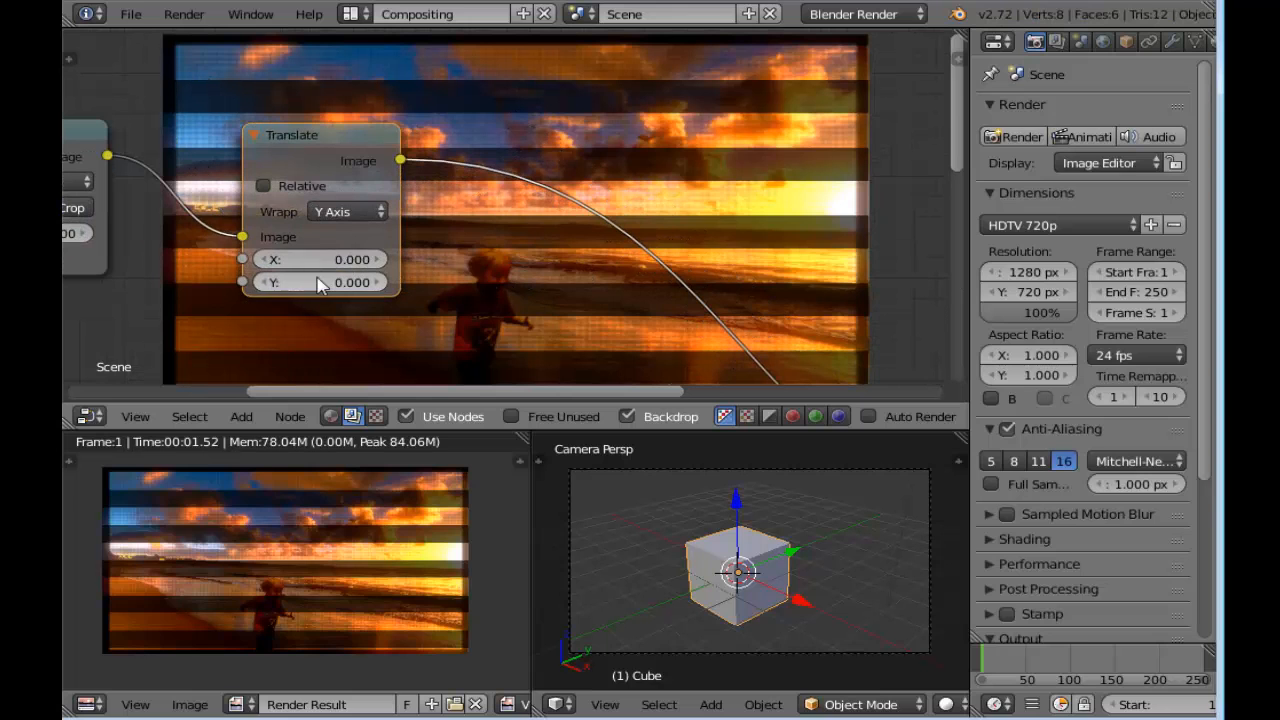
left_click_drag(318, 288, 418, 286)
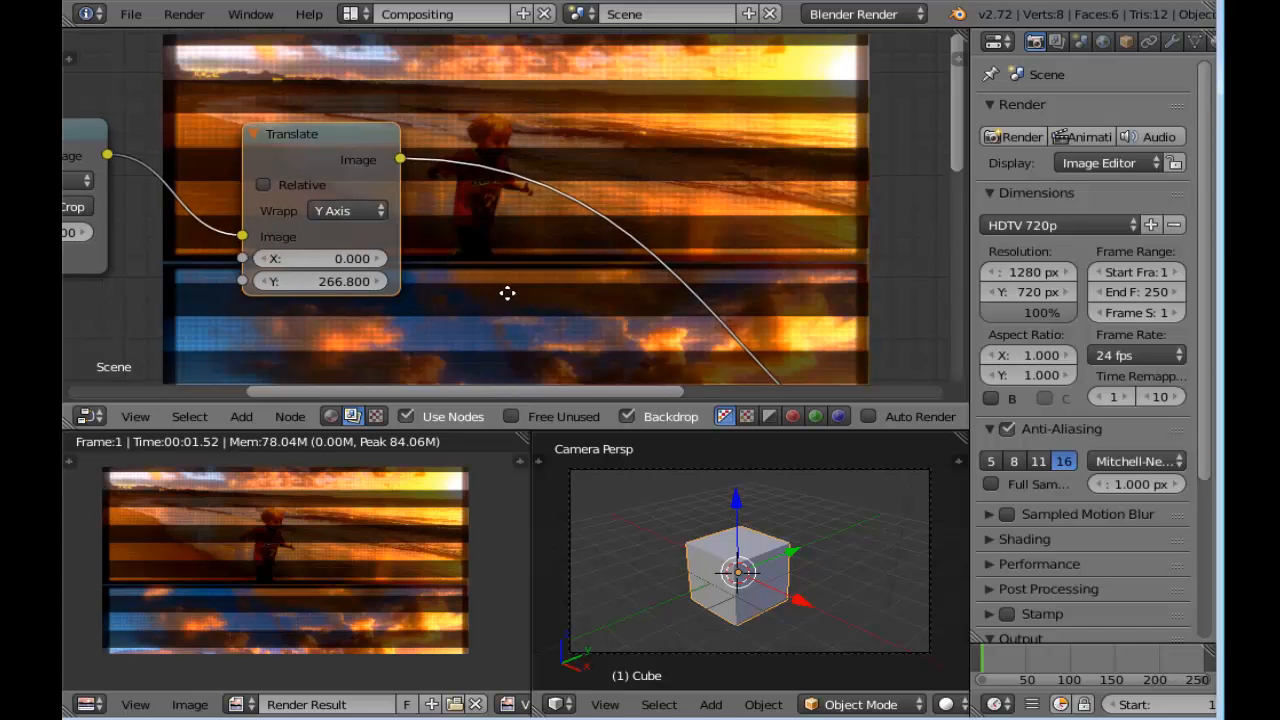
middle_click_drag(506, 293, 523, 239)
left_click(362, 236)
key("Return")
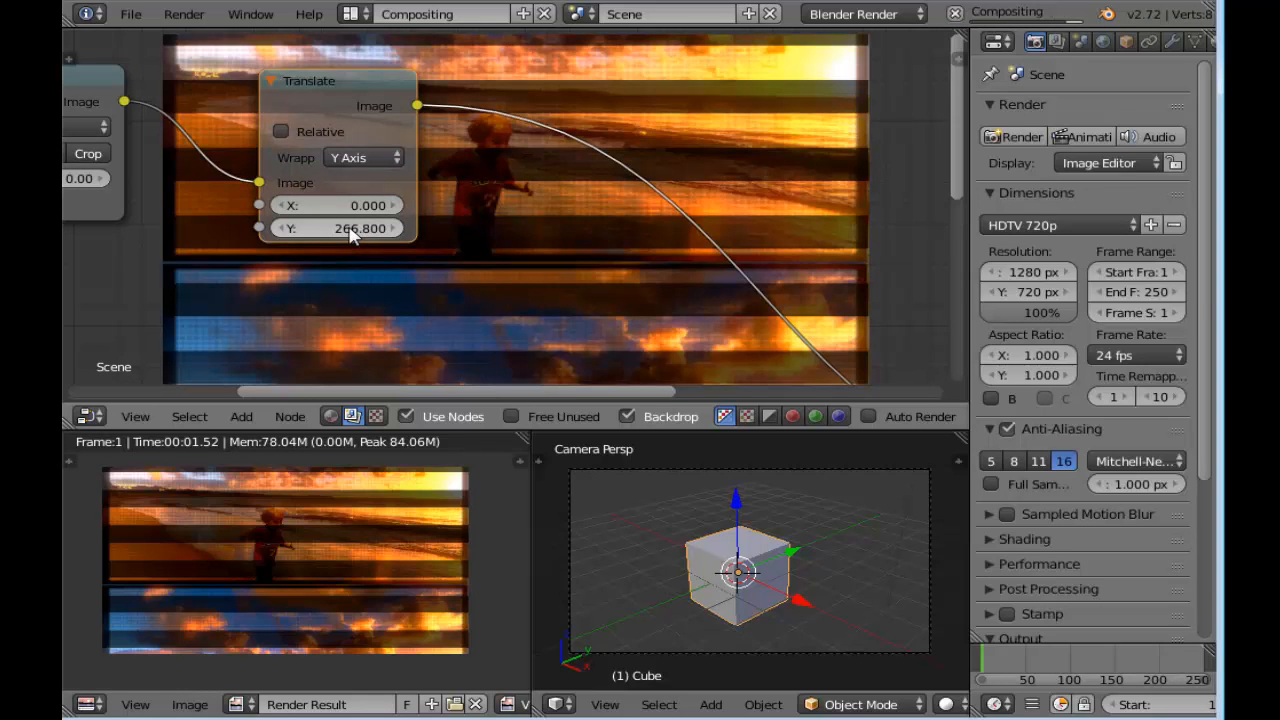
left_click(358, 234)
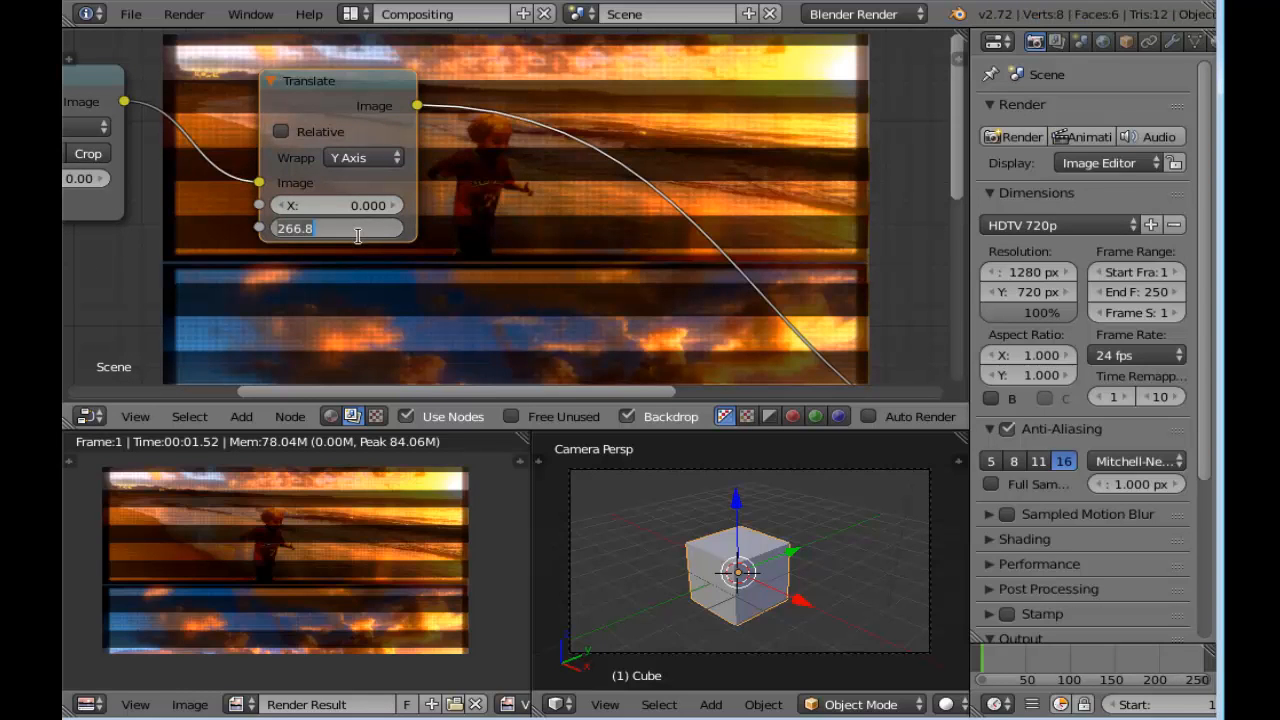
type("0")
key("Return")
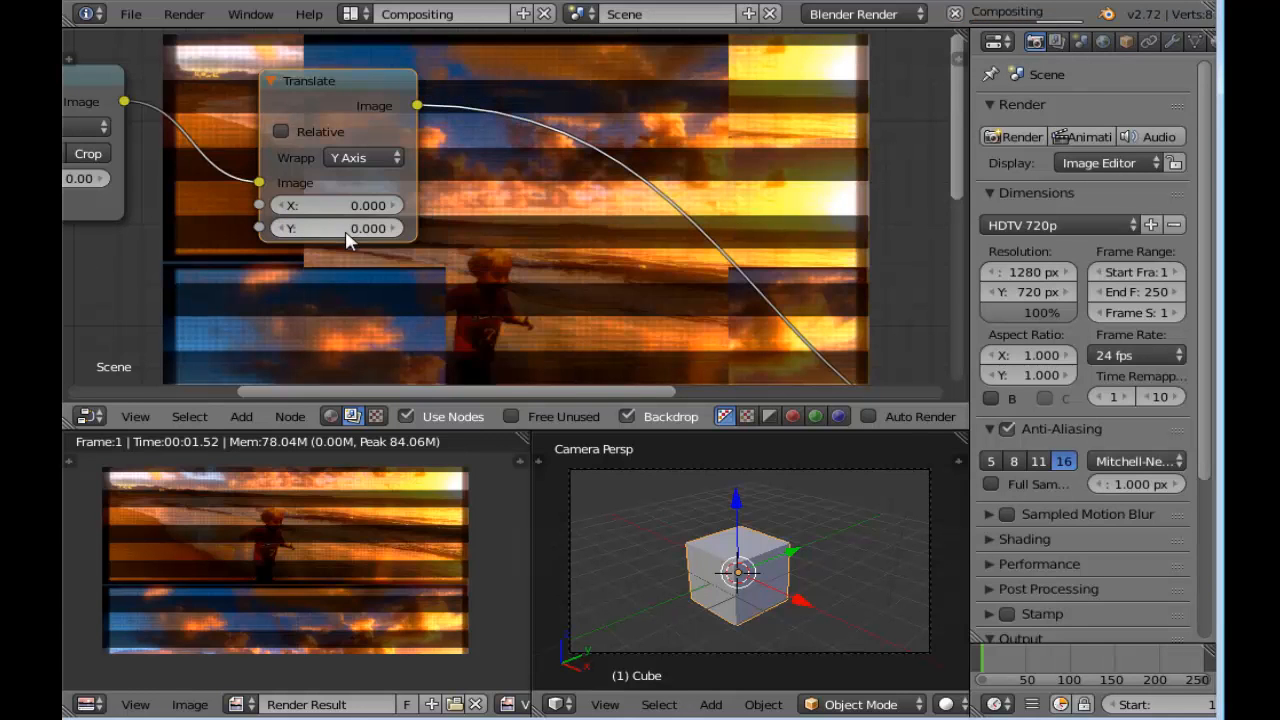
Widen the properties editor, create a new brush texture and set its type to Magic
scroll(289, 140, "down", 2)
left_click_drag(297, 104, 245, 50)
middle_click_drag(405, 222, 354, 266)
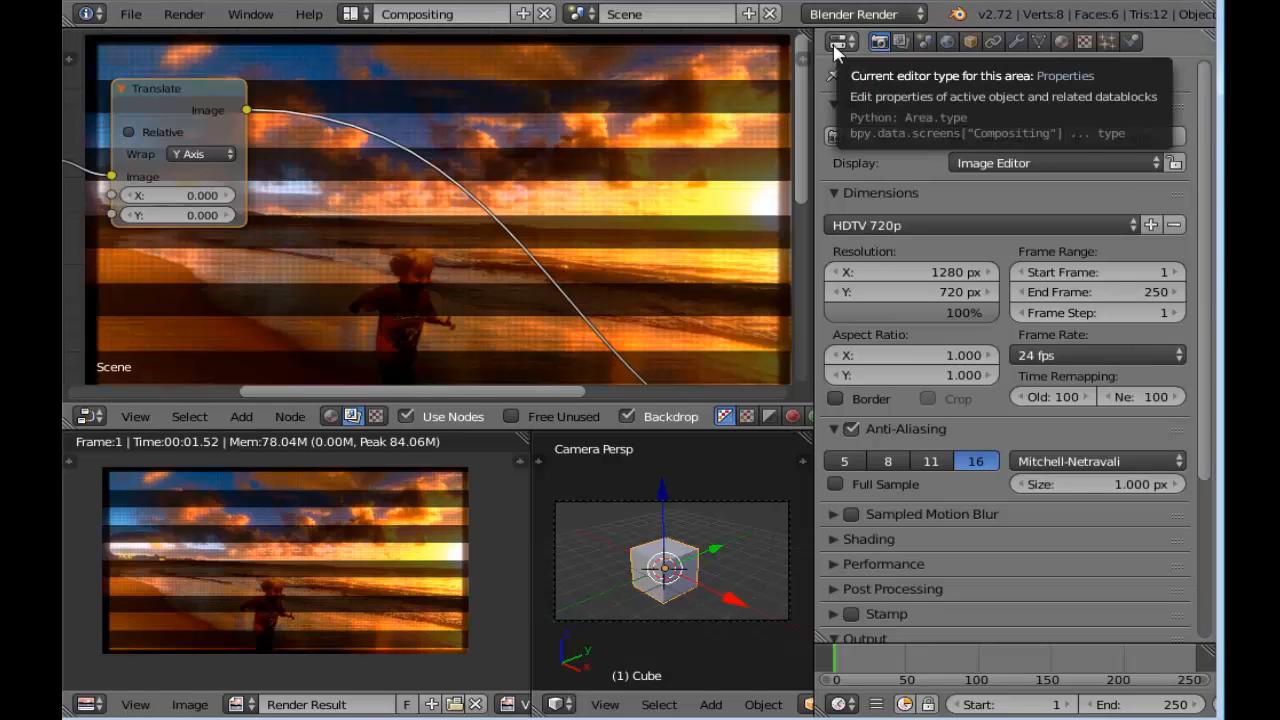
left_click(1085, 43)
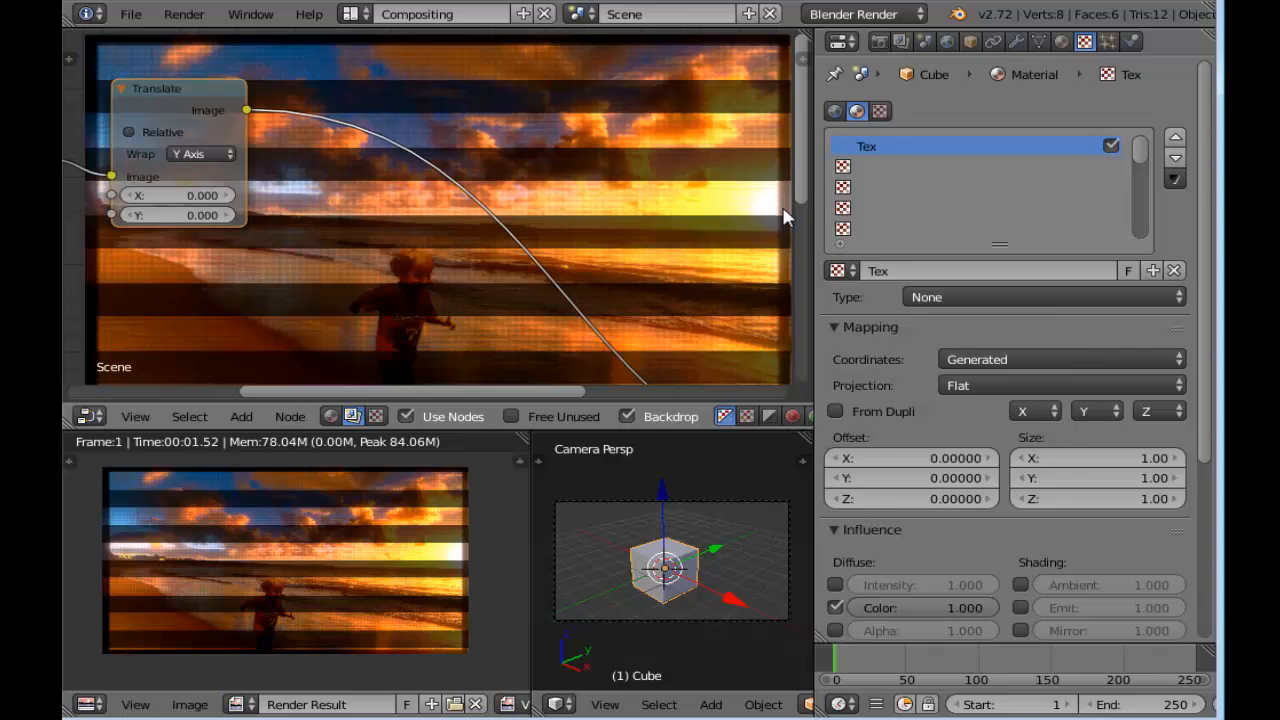
left_click(845, 168)
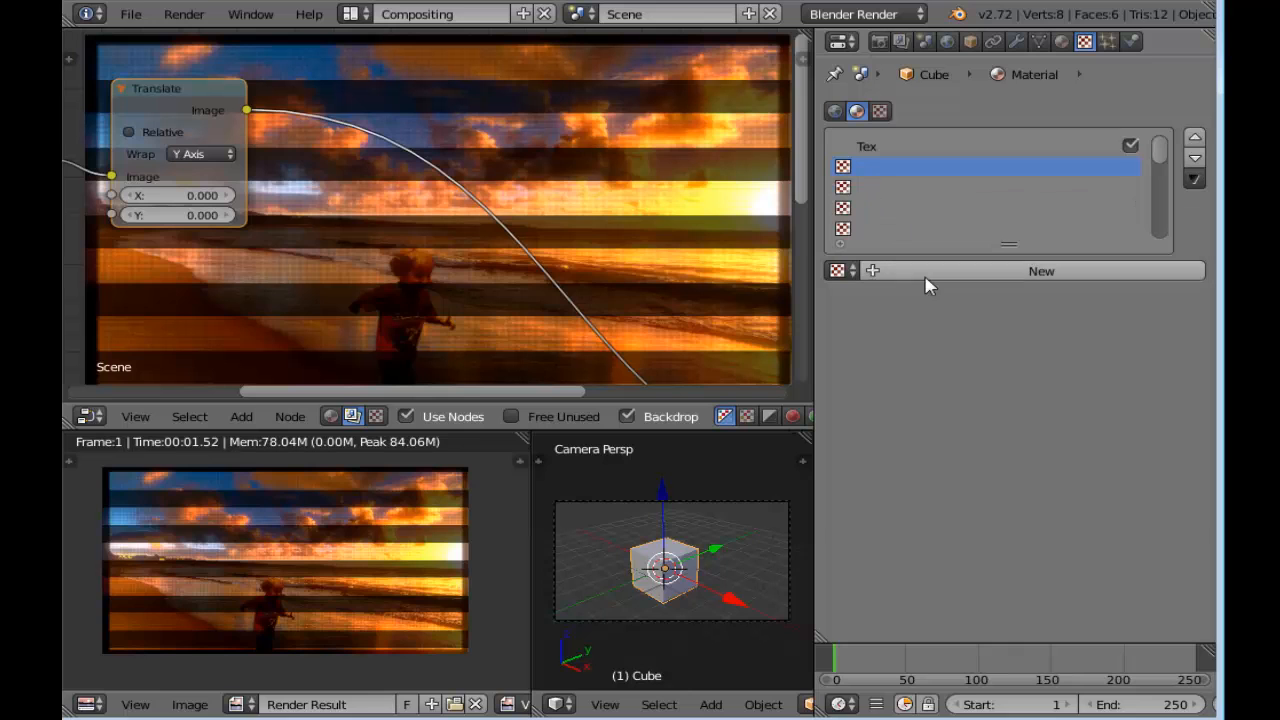
left_click(880, 111)
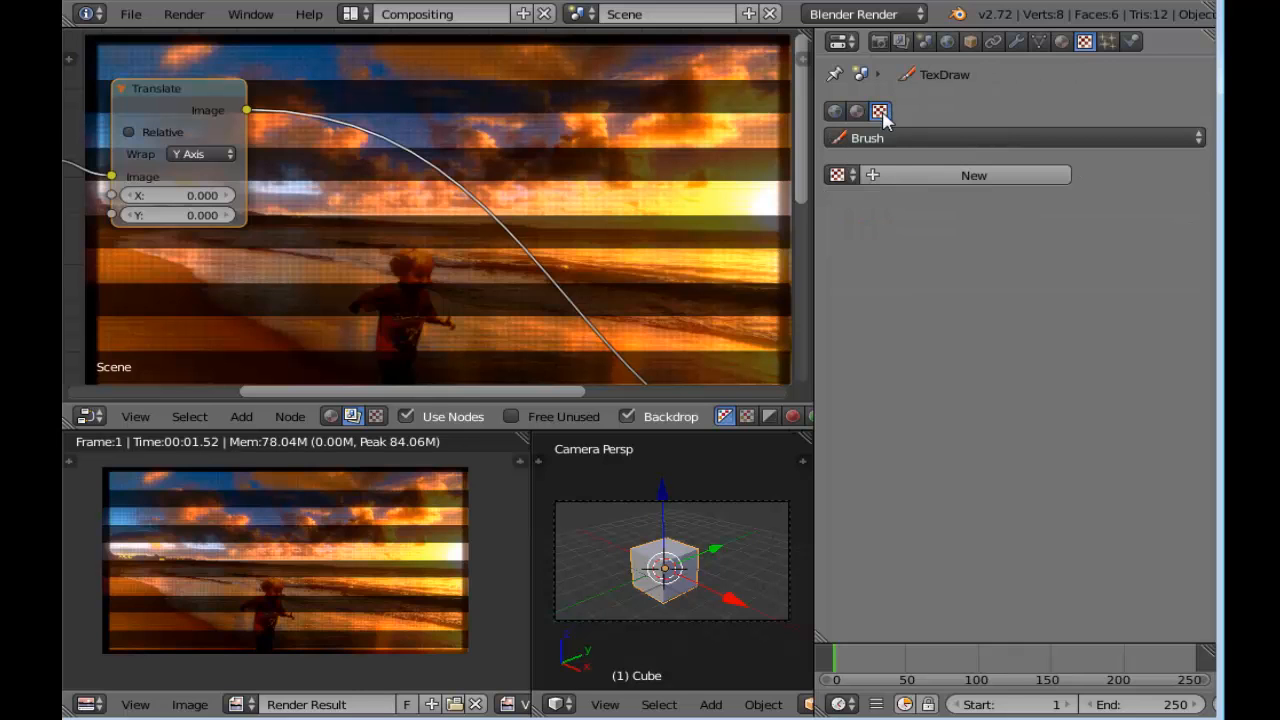
left_click(906, 178)
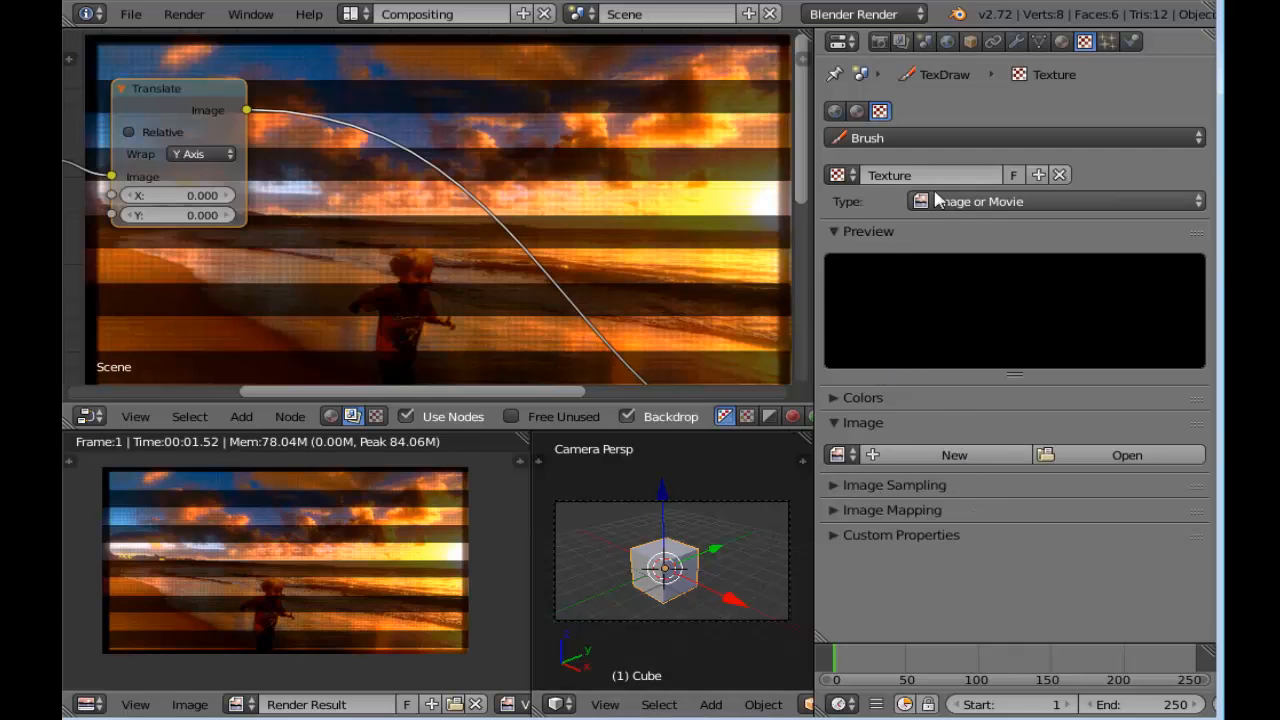
left_click(1027, 202)
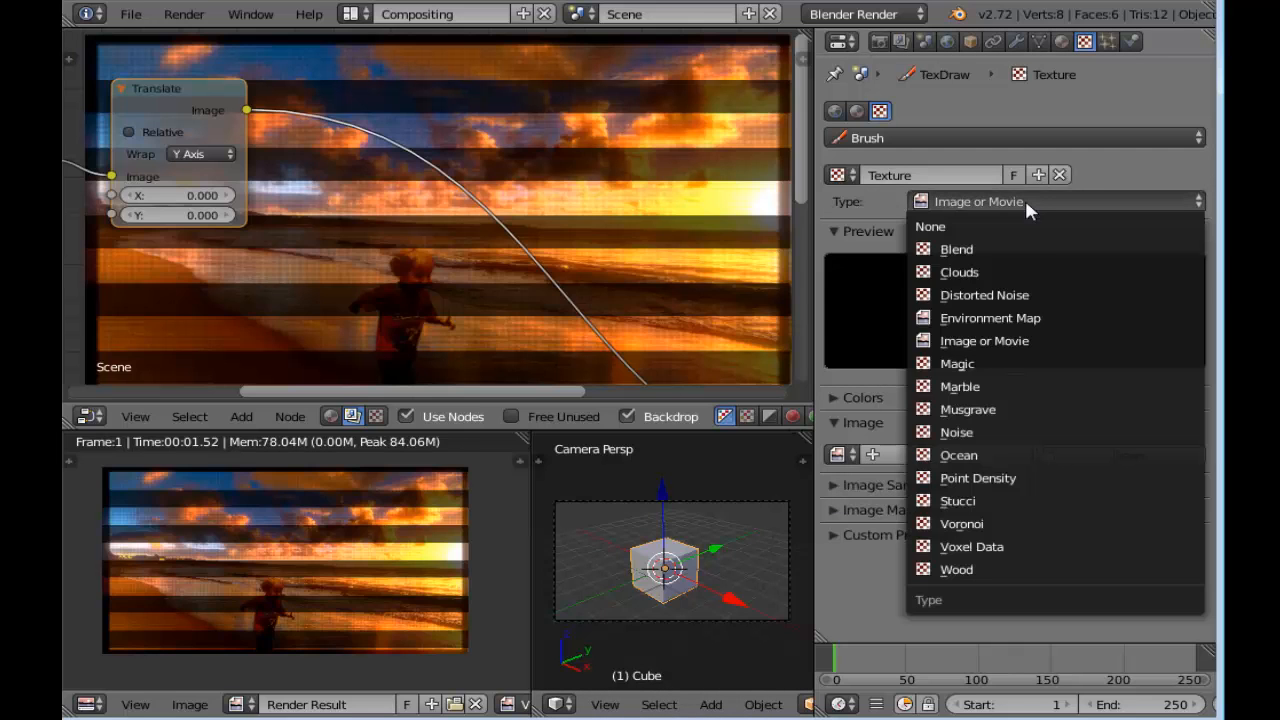
left_click(1010, 366)
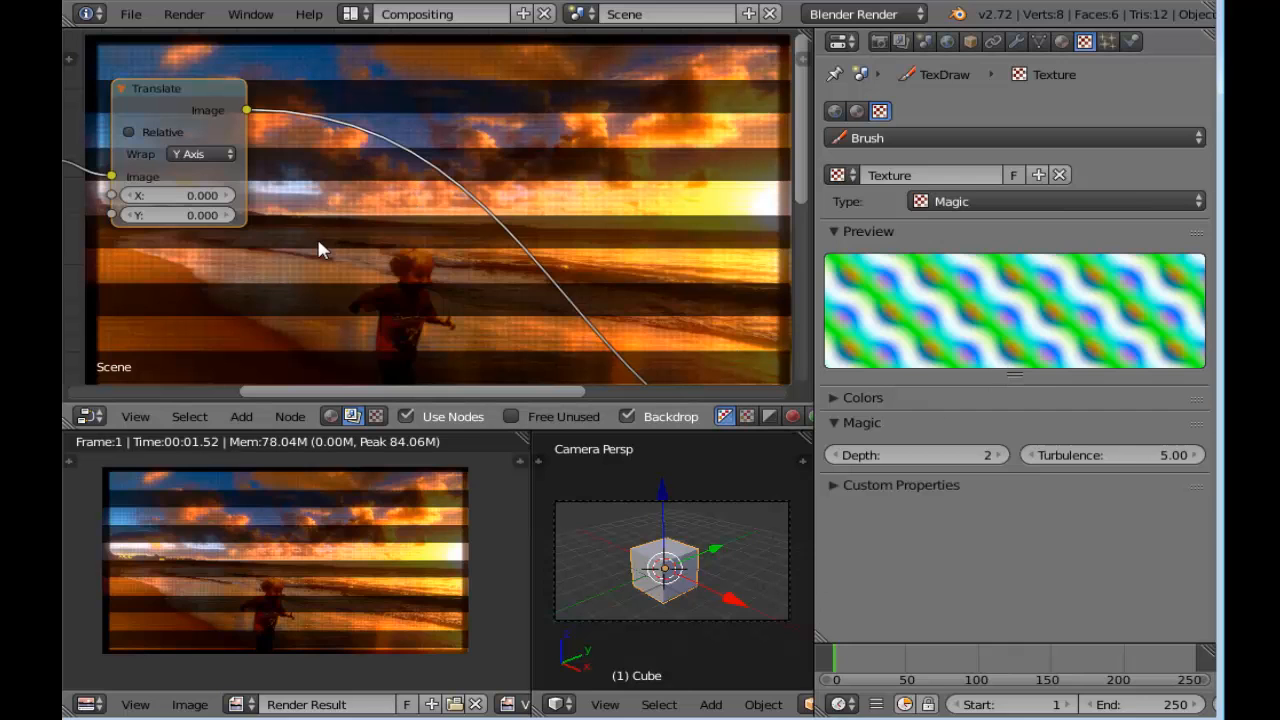
Add a Texture input node to the compositor beside the Translate node
key("shift+a")
mouse_move(320, 249)
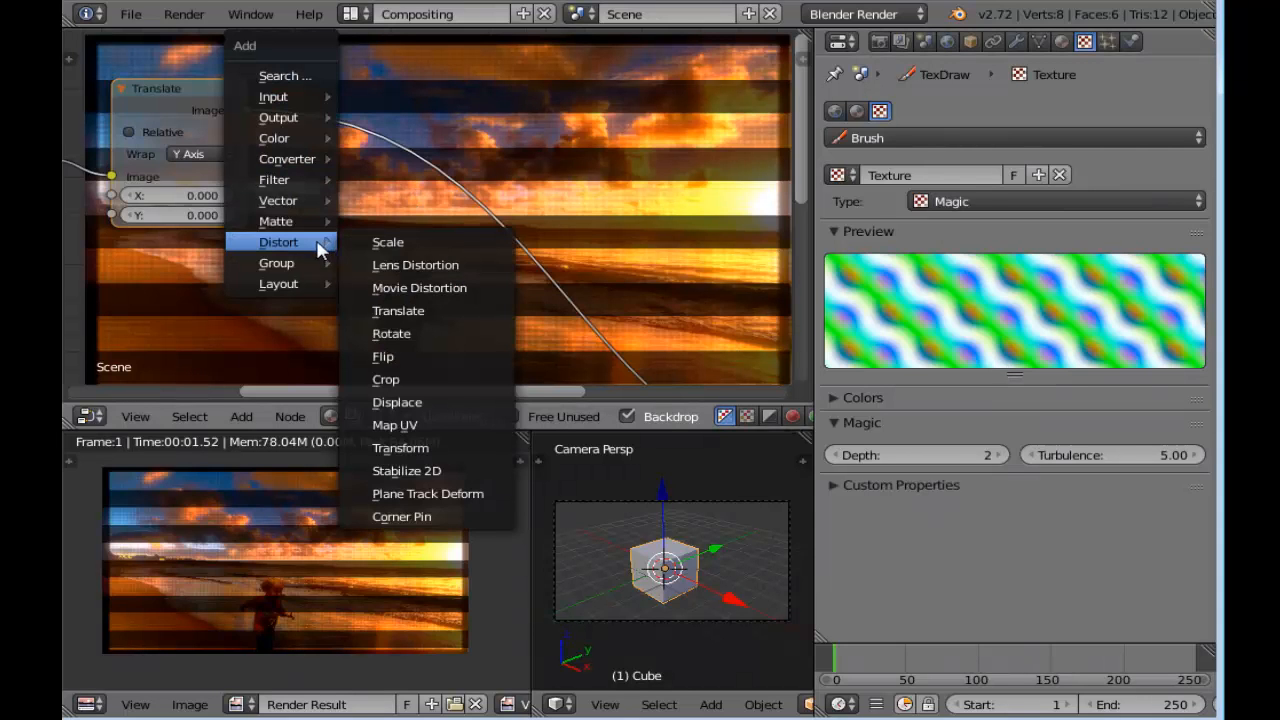
mouse_move(310, 97)
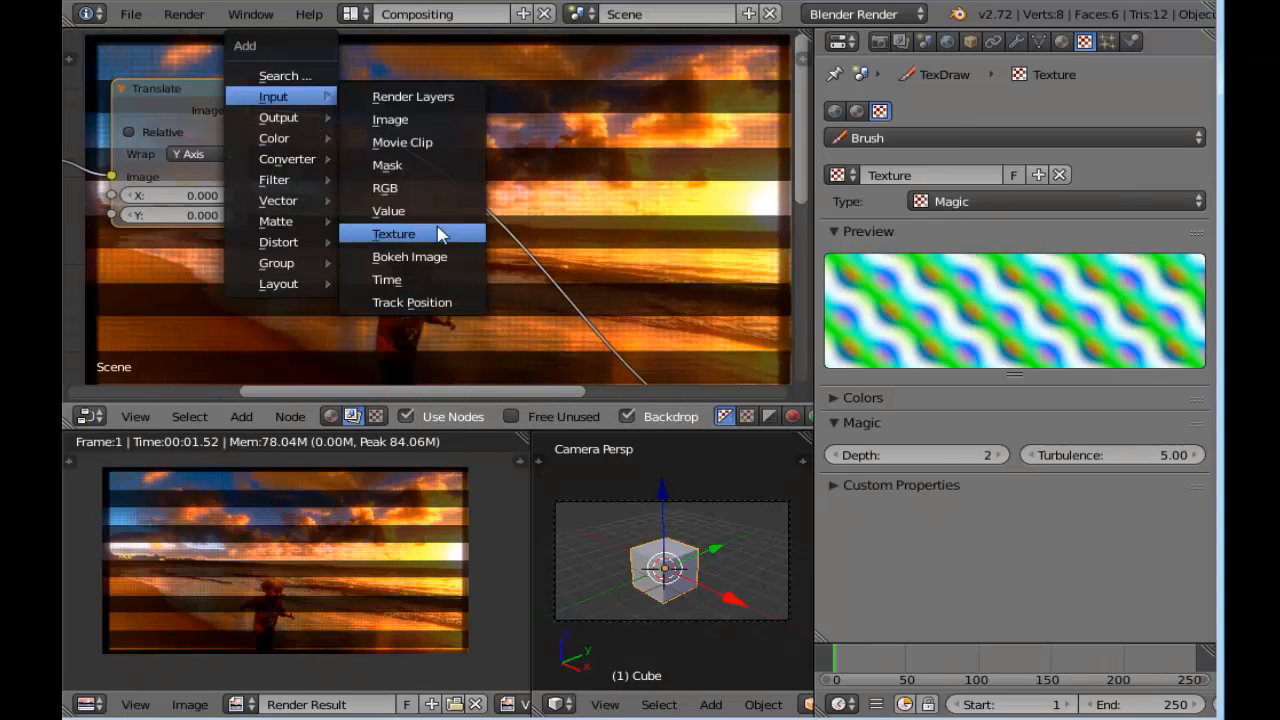
left_click(440, 233)
left_click(292, 125)
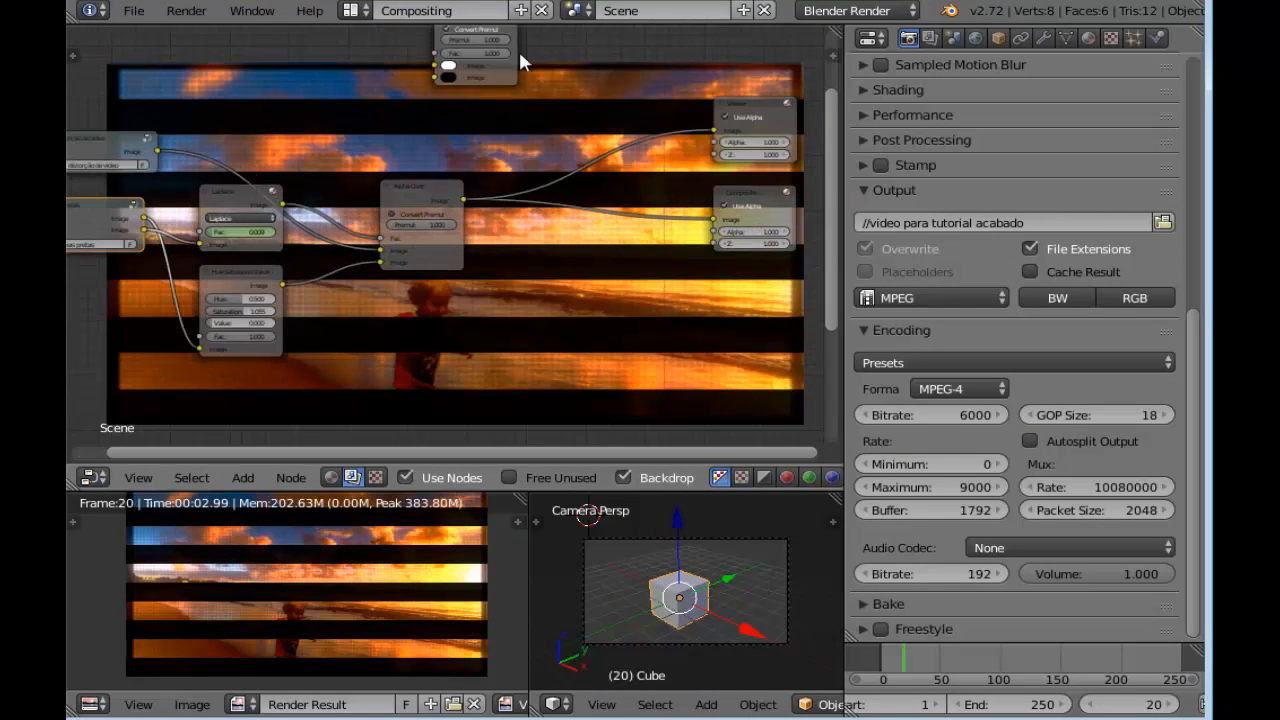
left_click_drag(502, 80, 538, 443)
middle_click_drag(480, 329, 788, 363)
Enter the distorção de video group and examine the Texture node's magic texture and its scale values
scroll(584, 235, "up", 1)
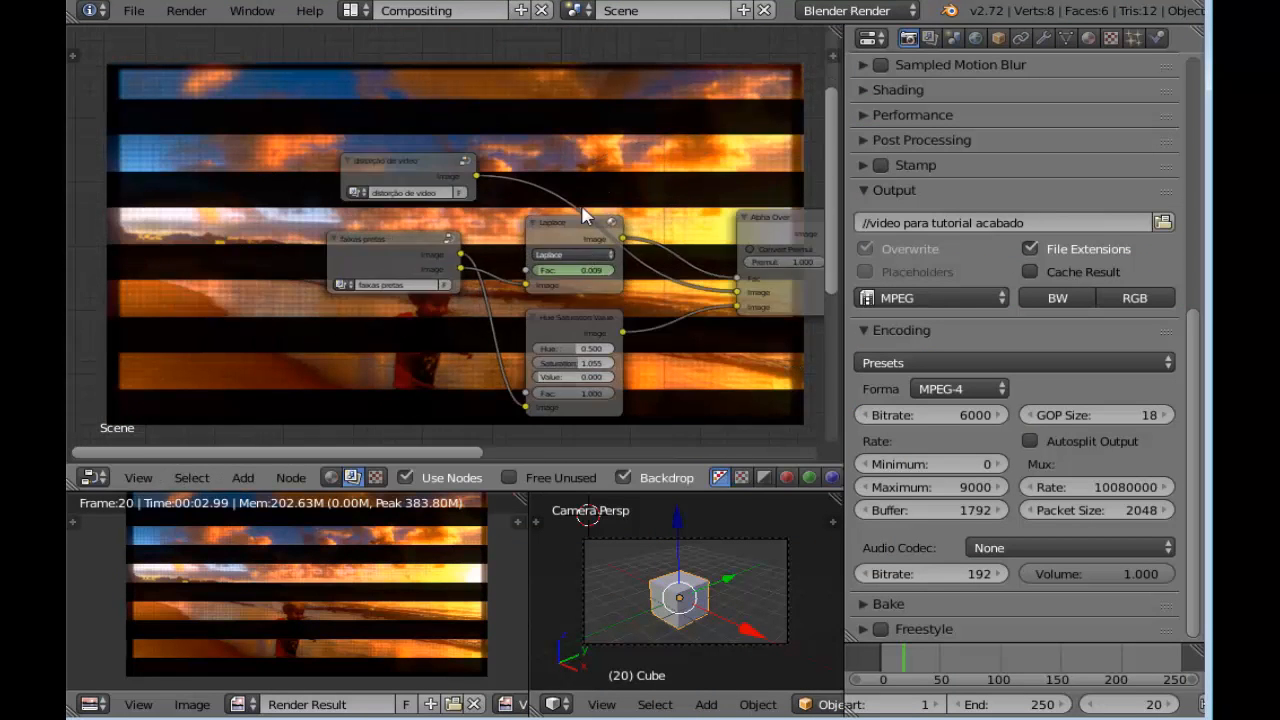
left_click(422, 163)
key("Tab")
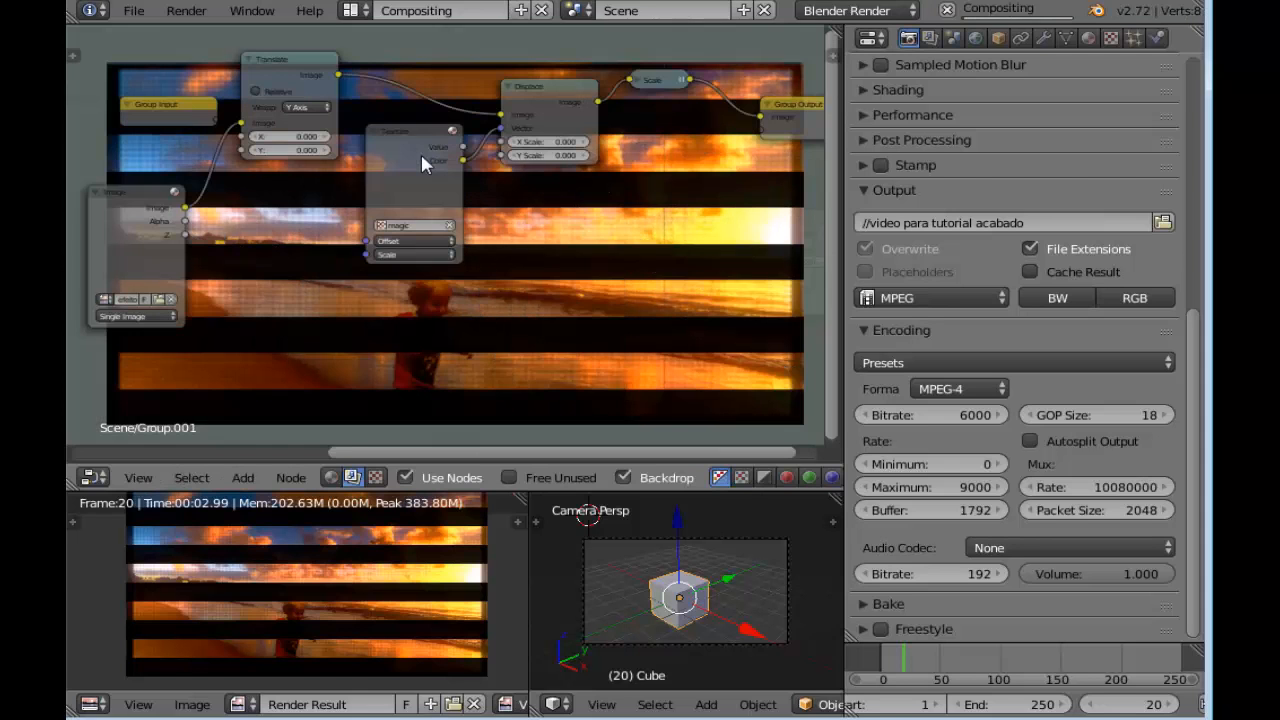
scroll(420, 159, "up", 2)
middle_click_drag(485, 197, 450, 204)
scroll(400, 195, "up", 1)
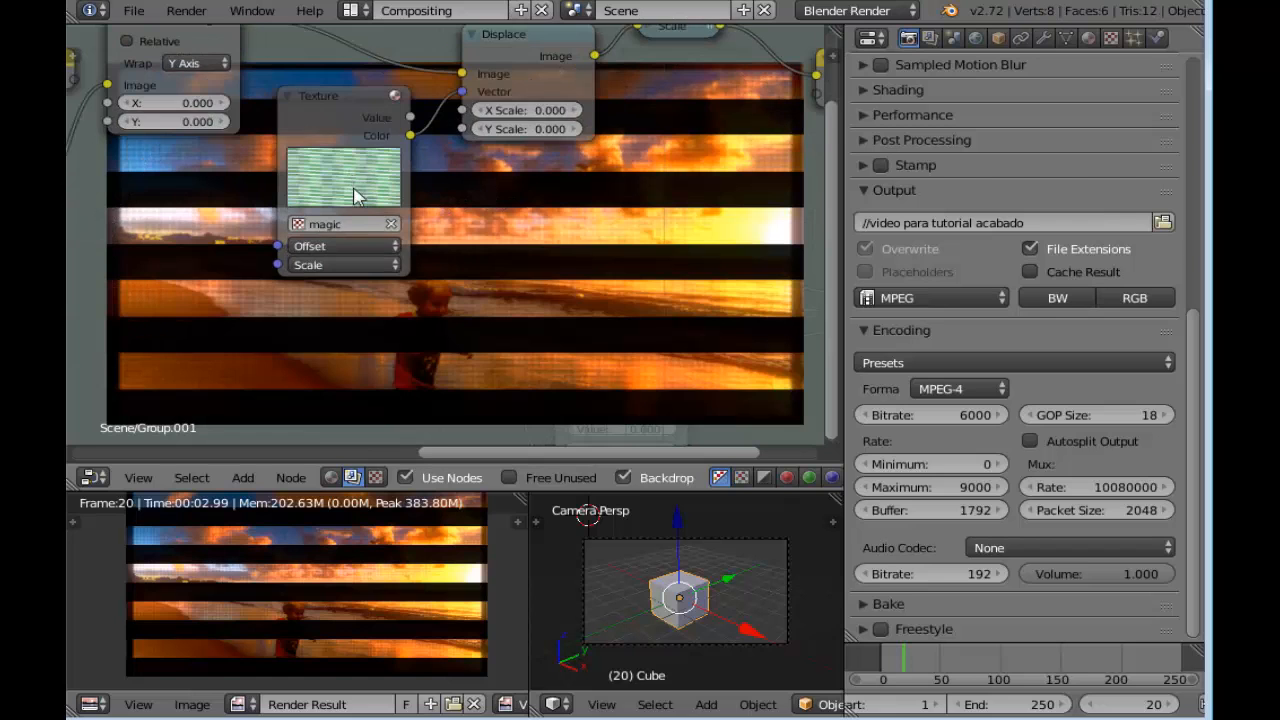
scroll(355, 190, "up", 1)
left_click(337, 279)
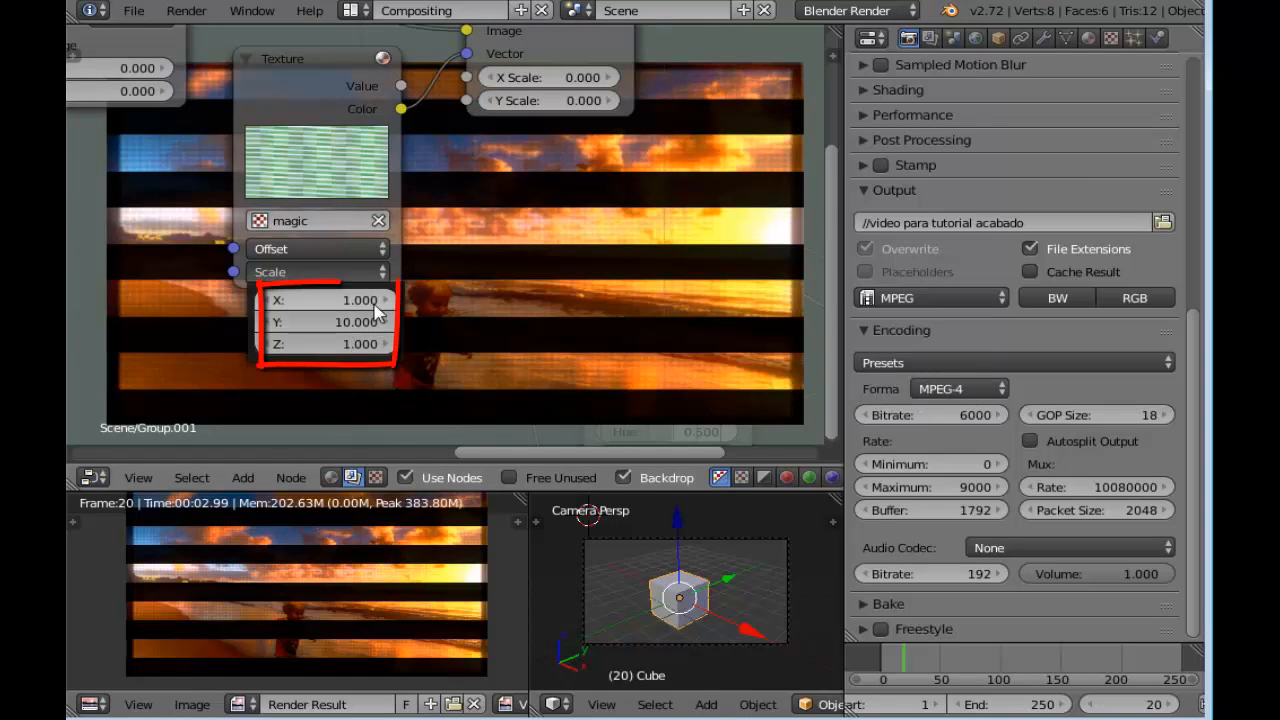
Examine how the Image, Translate and Texture nodes connect to the Displace node inside the group
scroll(465, 178, "down", 3)
middle_click_drag(482, 184, 446, 245)
scroll(444, 242, "down", 1)
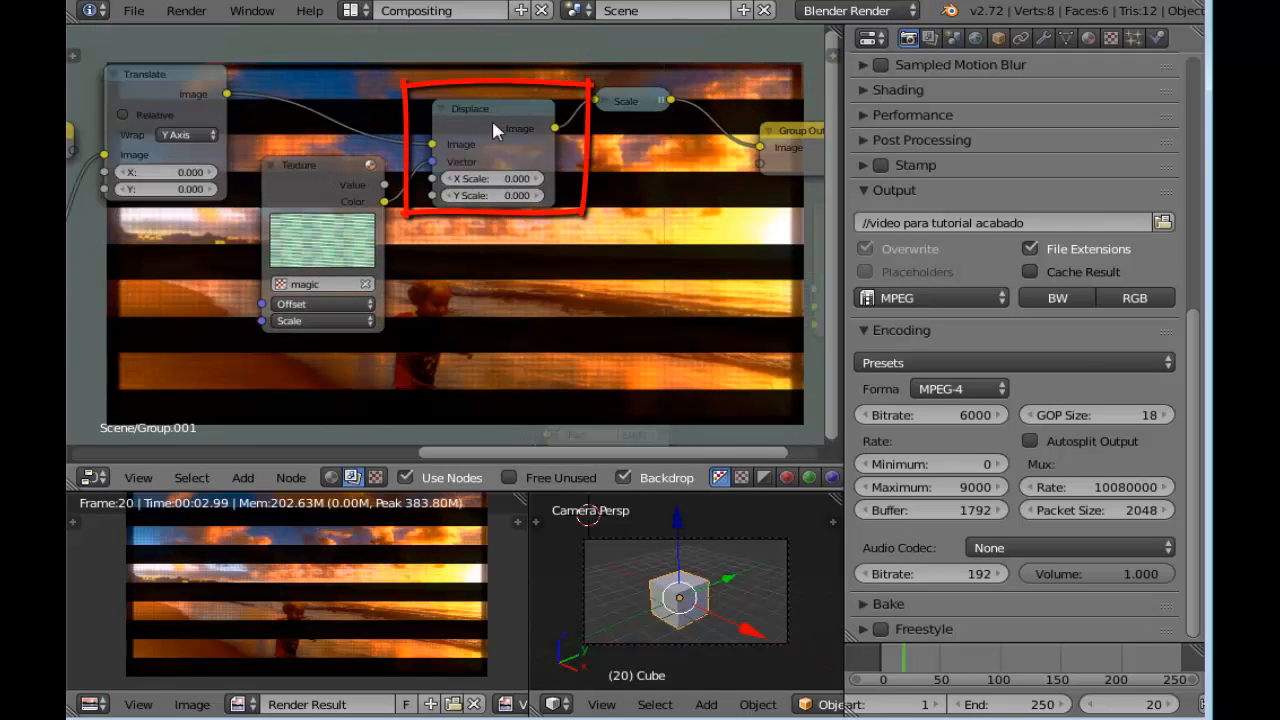
scroll(432, 151, "down", 1)
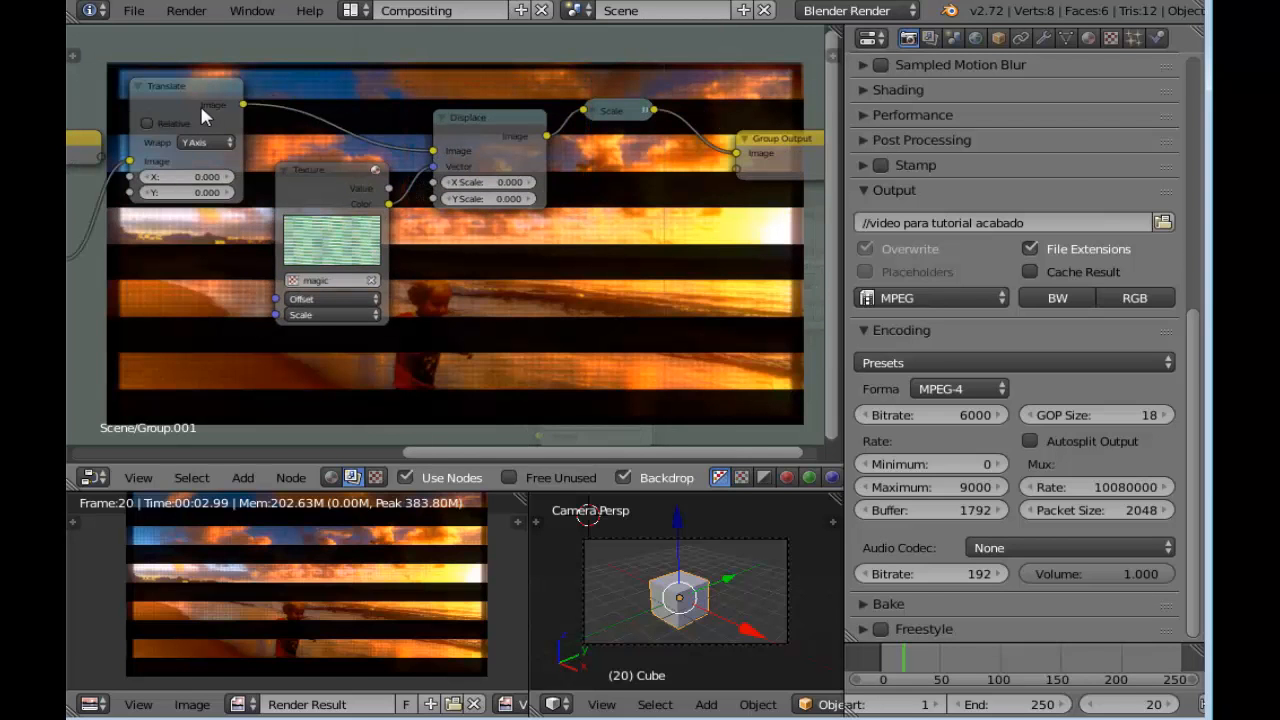
scroll(204, 105, "down", 1)
middle_click_drag(190, 300, 320, 260)
scroll(320, 260, "up", 1)
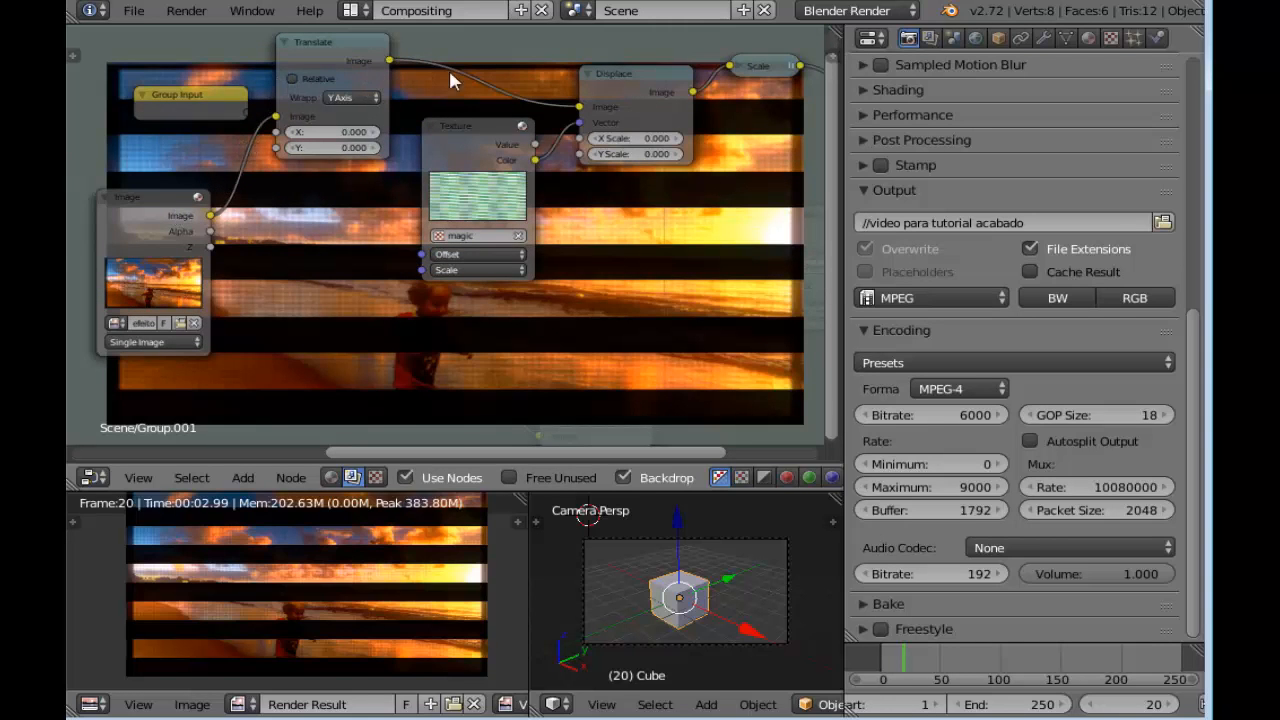
middle_click_drag(728, 121, 596, 131)
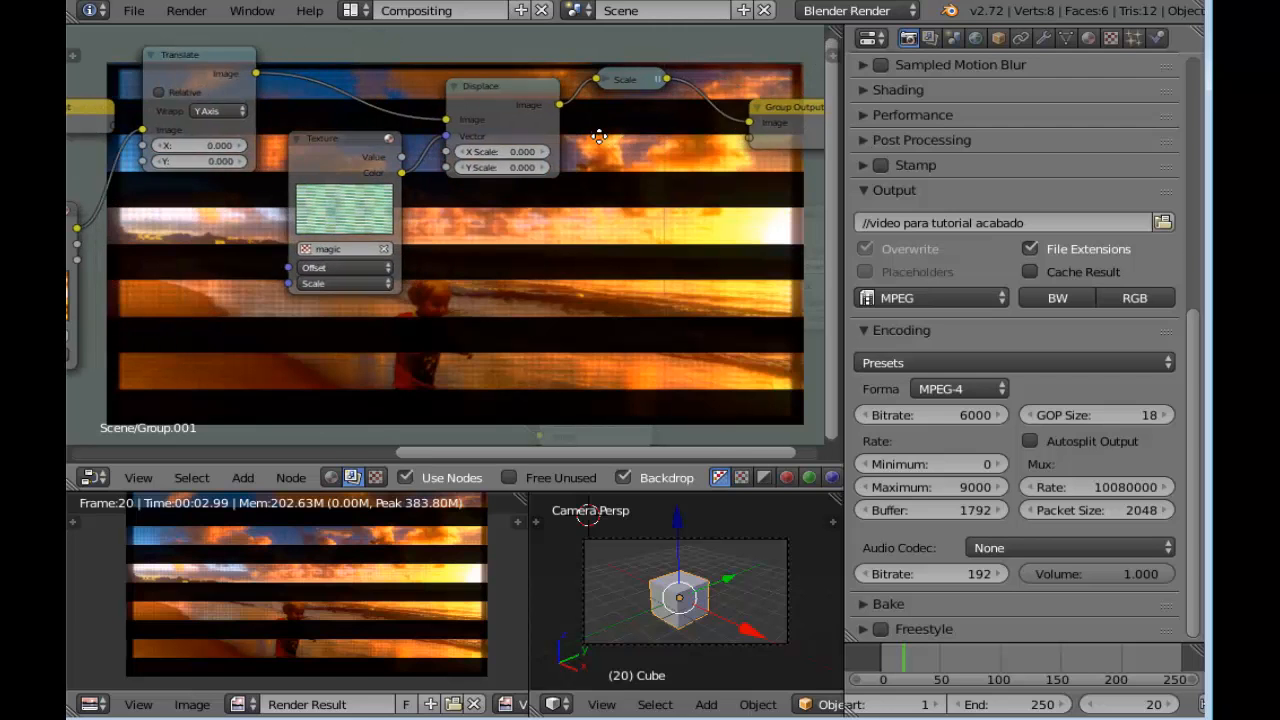
scroll(591, 130, "down", 2)
middle_click_drag(563, 241, 652, 205)
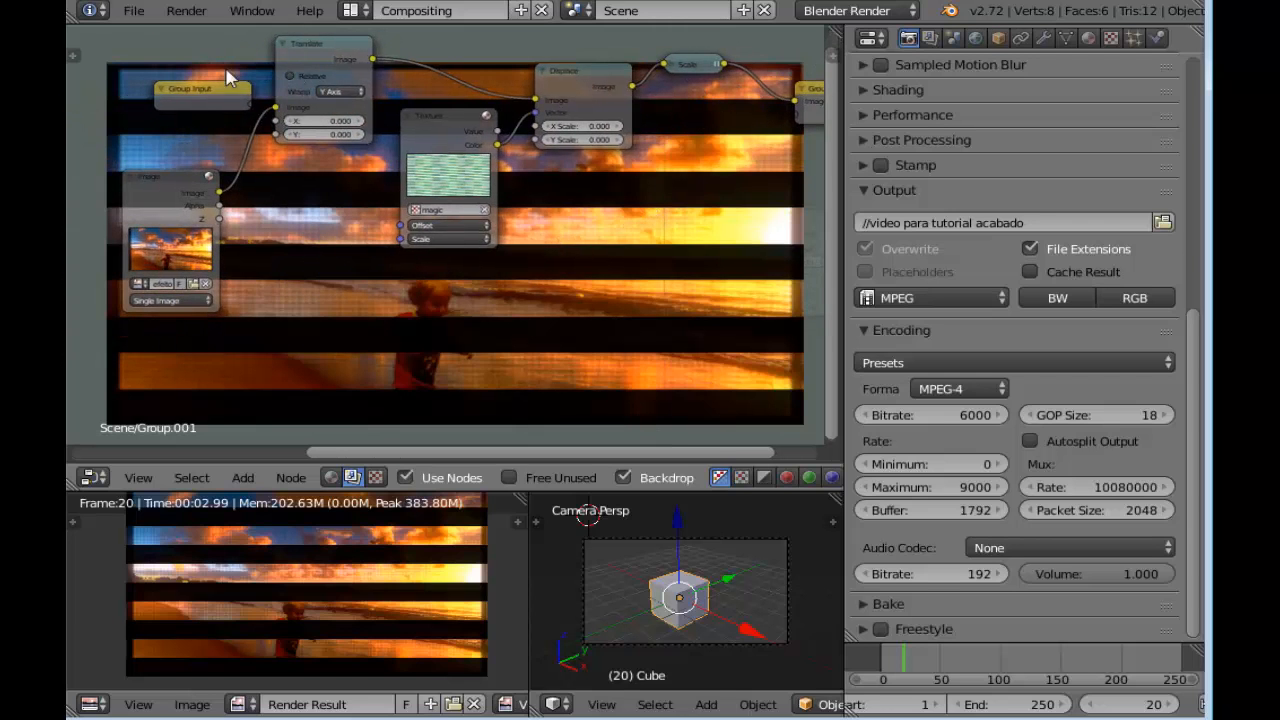
Inspect the collapsed Scale node between the Displace node and Group Output
left_click(675, 63)
scroll(700, 76, "up", 1)
middle_click_drag(700, 175, 614, 198)
left_click(596, 99)
scroll(548, 209, "down", 1)
scroll(588, 193, "down", 3)
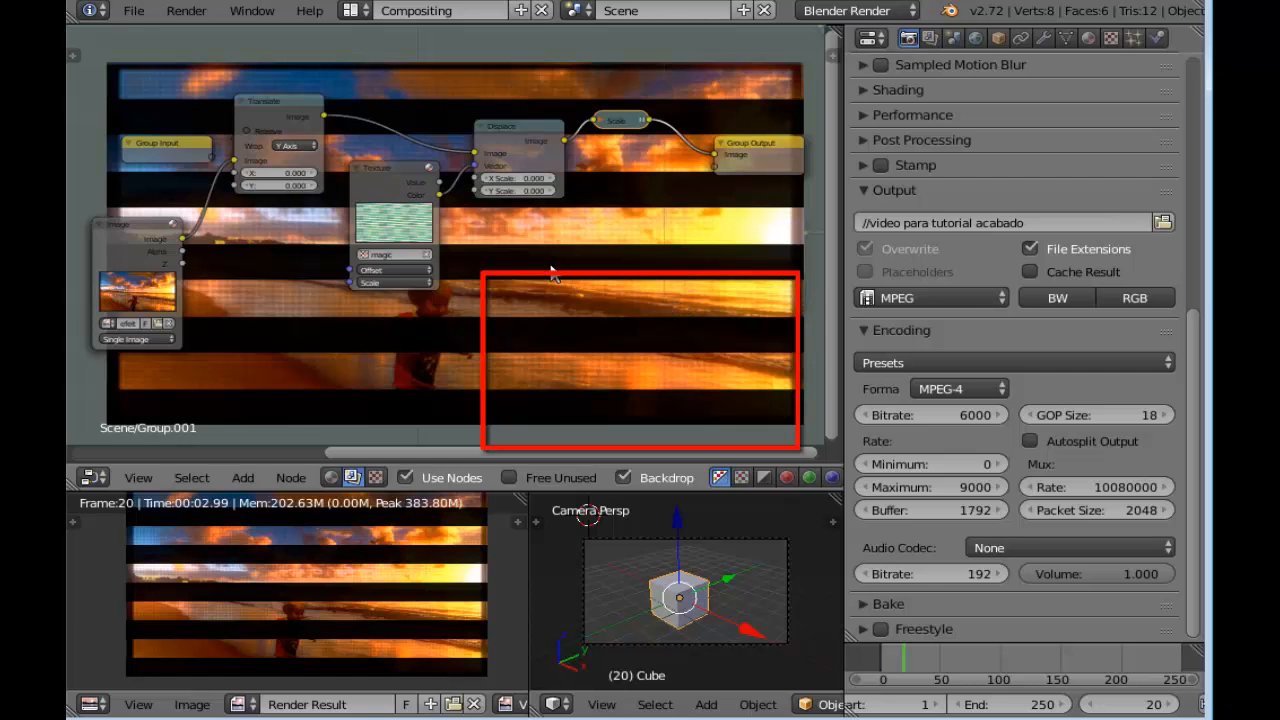
middle_click_drag(616, 293, 563, 251)
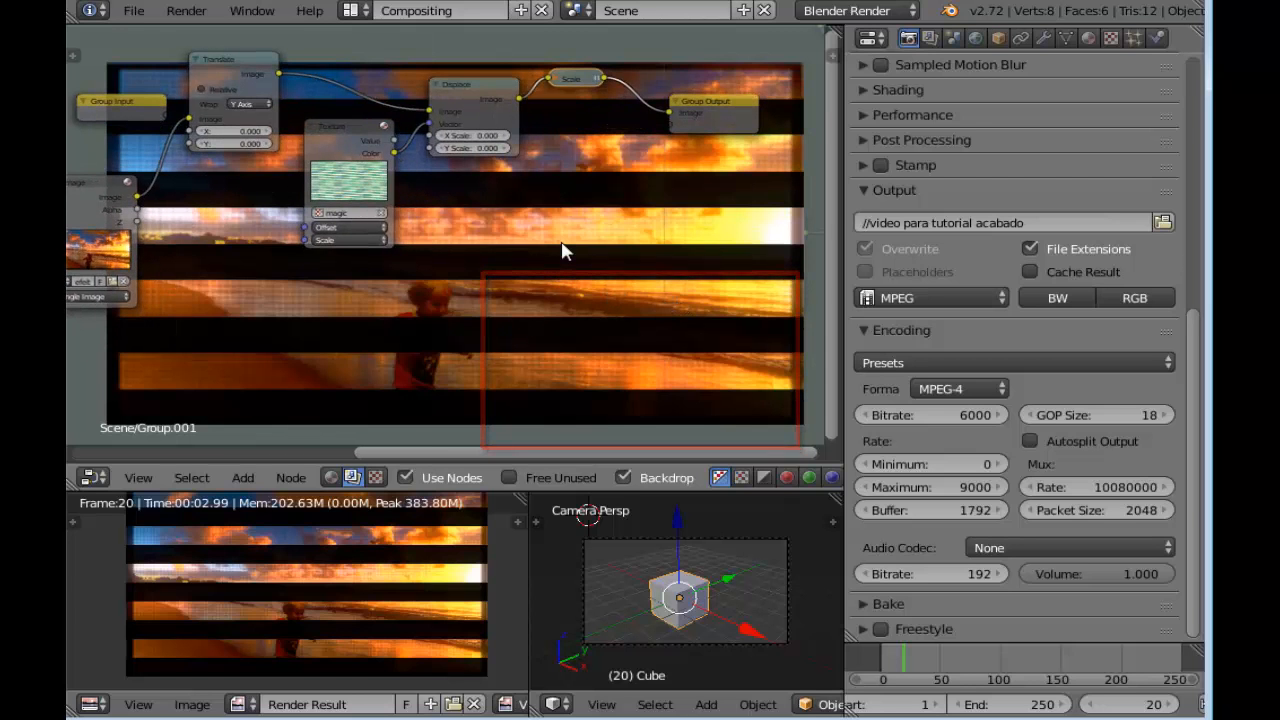
Leave the distorção de video group and move its node higher, clear of the faixas pretas and Laplace nodes
key("Tab")
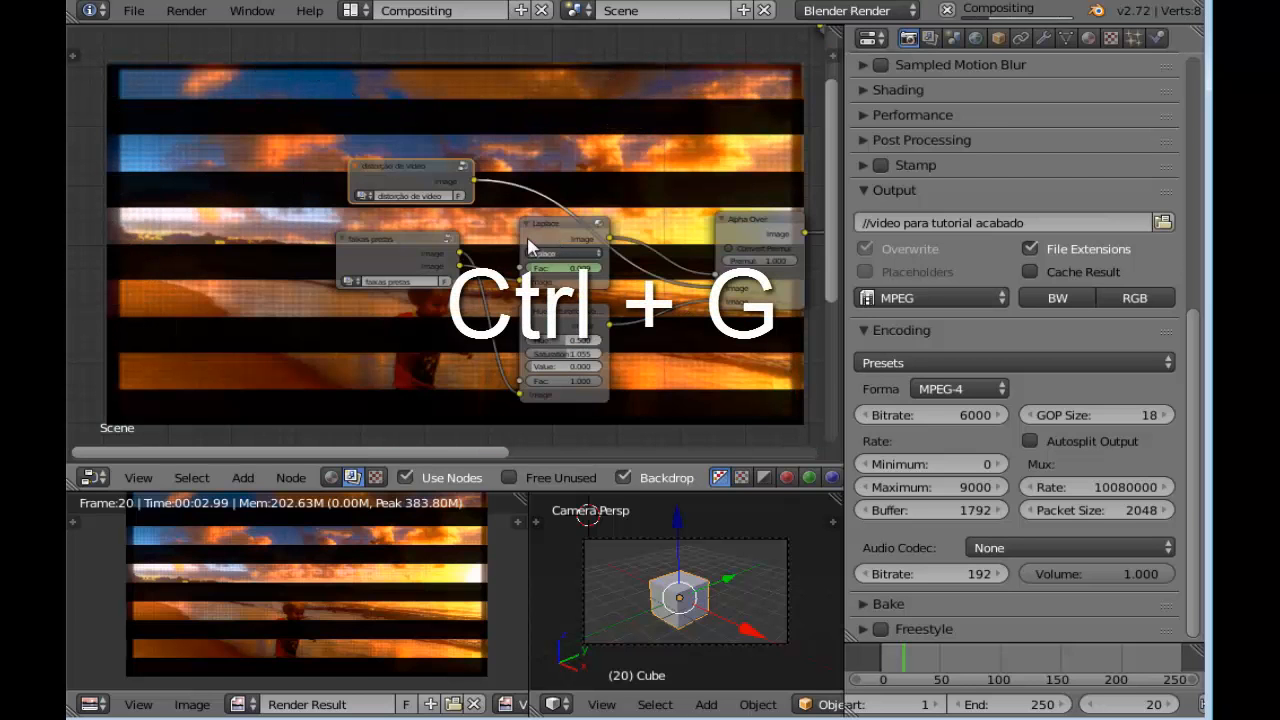
scroll(485, 236, "up", 3)
scroll(458, 215, "up", 1)
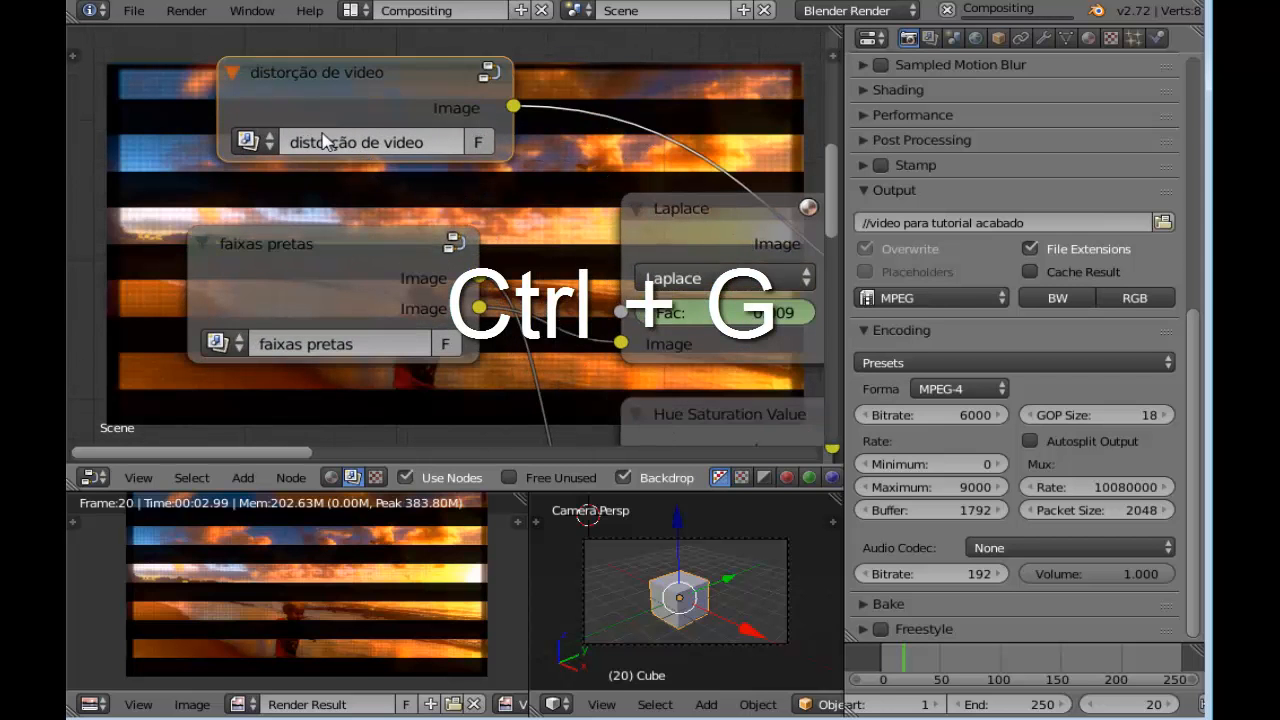
scroll(407, 150, "down", 3)
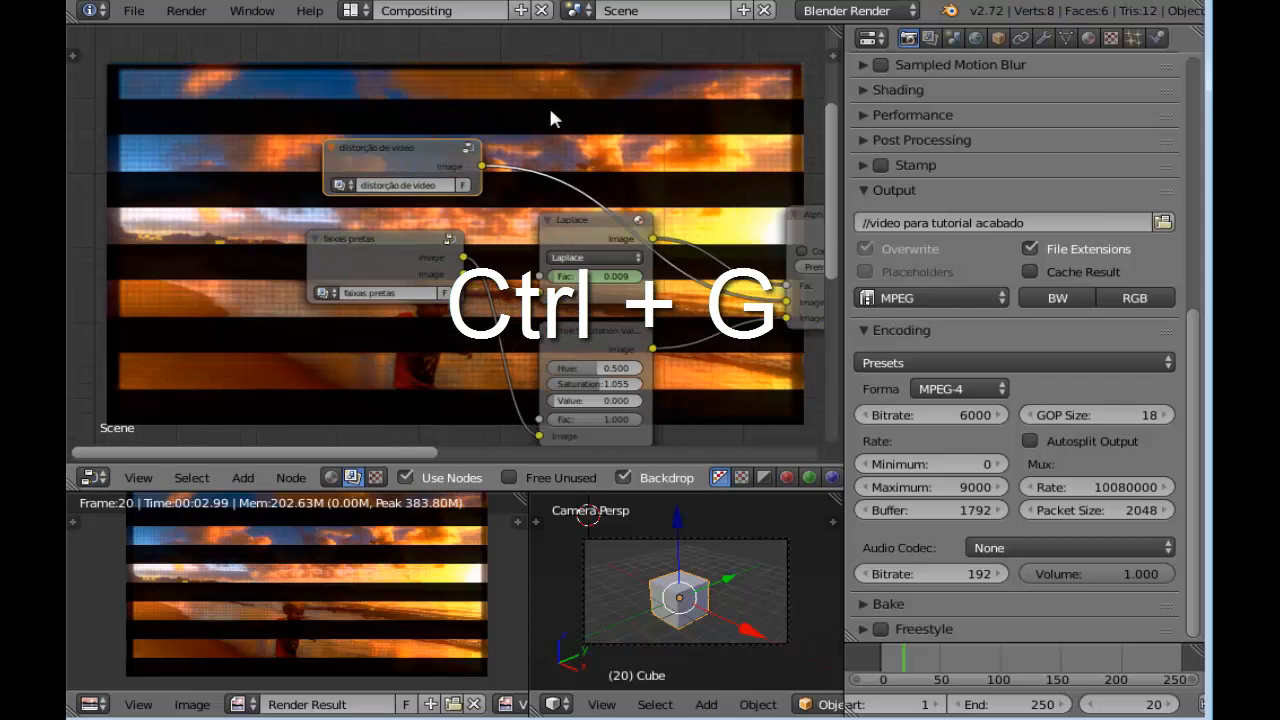
middle_click_drag(549, 114, 429, 63)
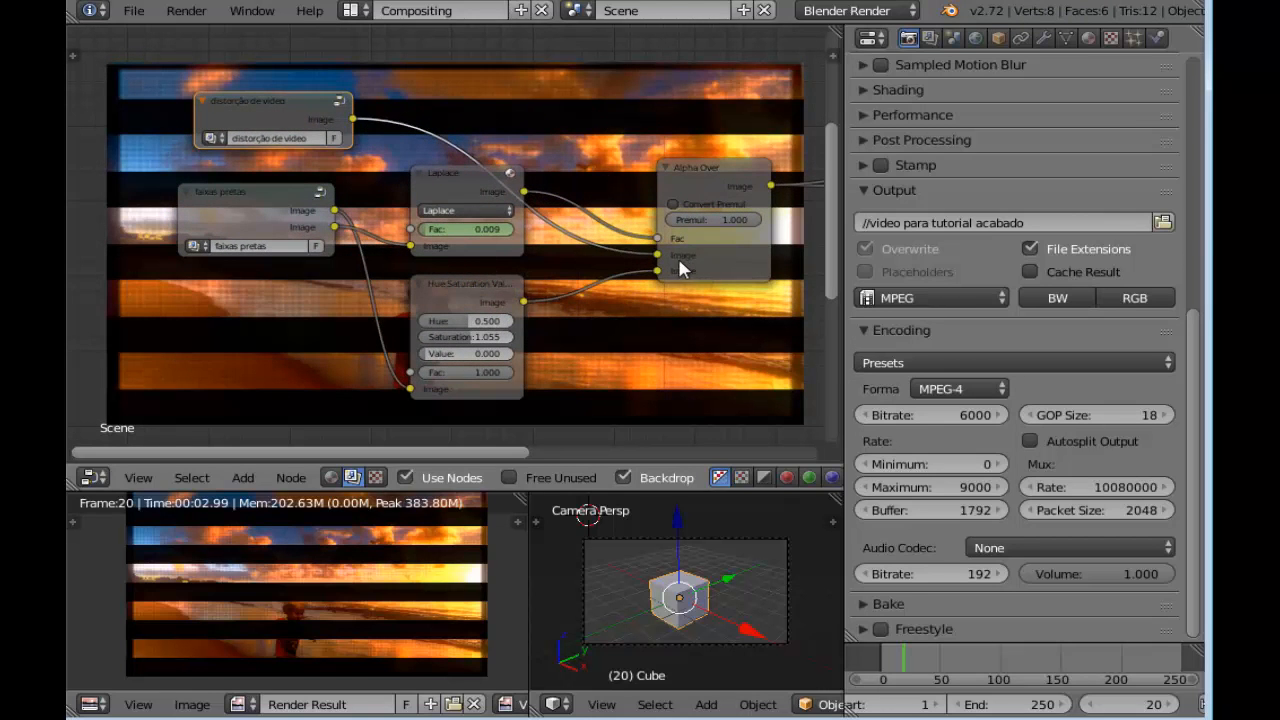
left_click_drag(283, 93, 316, 58)
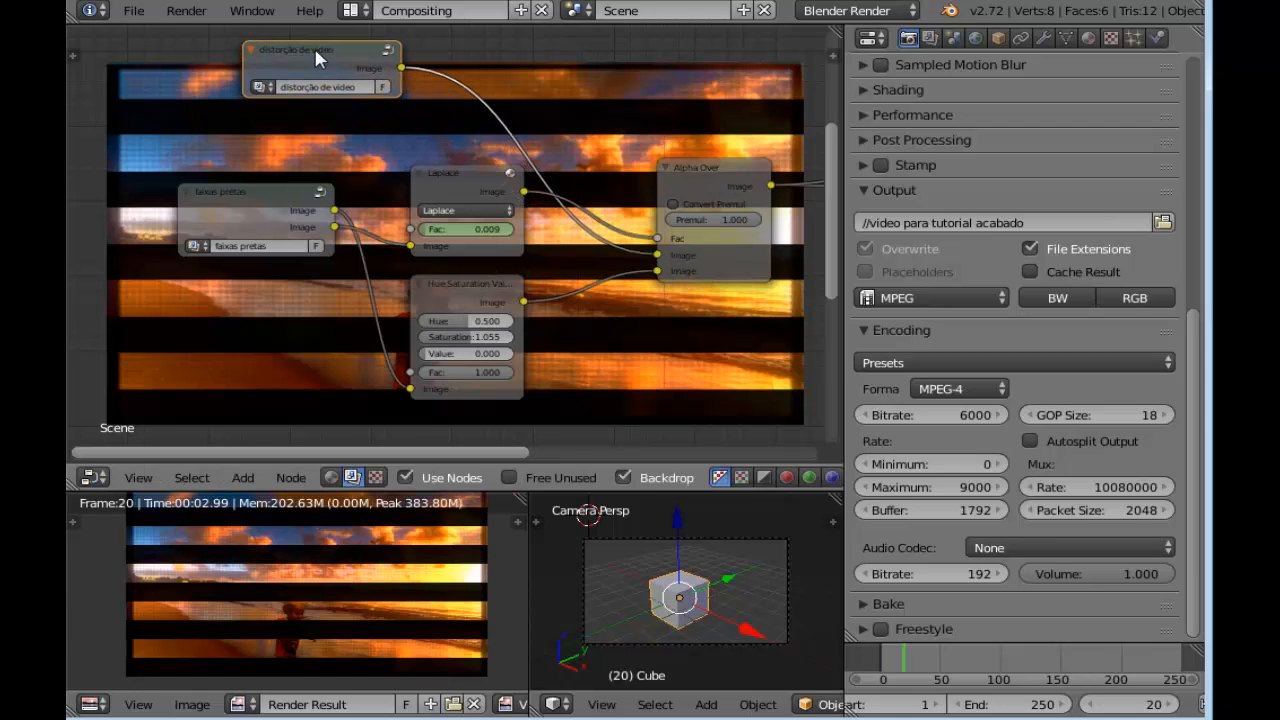
middle_click_drag(707, 330, 658, 282)
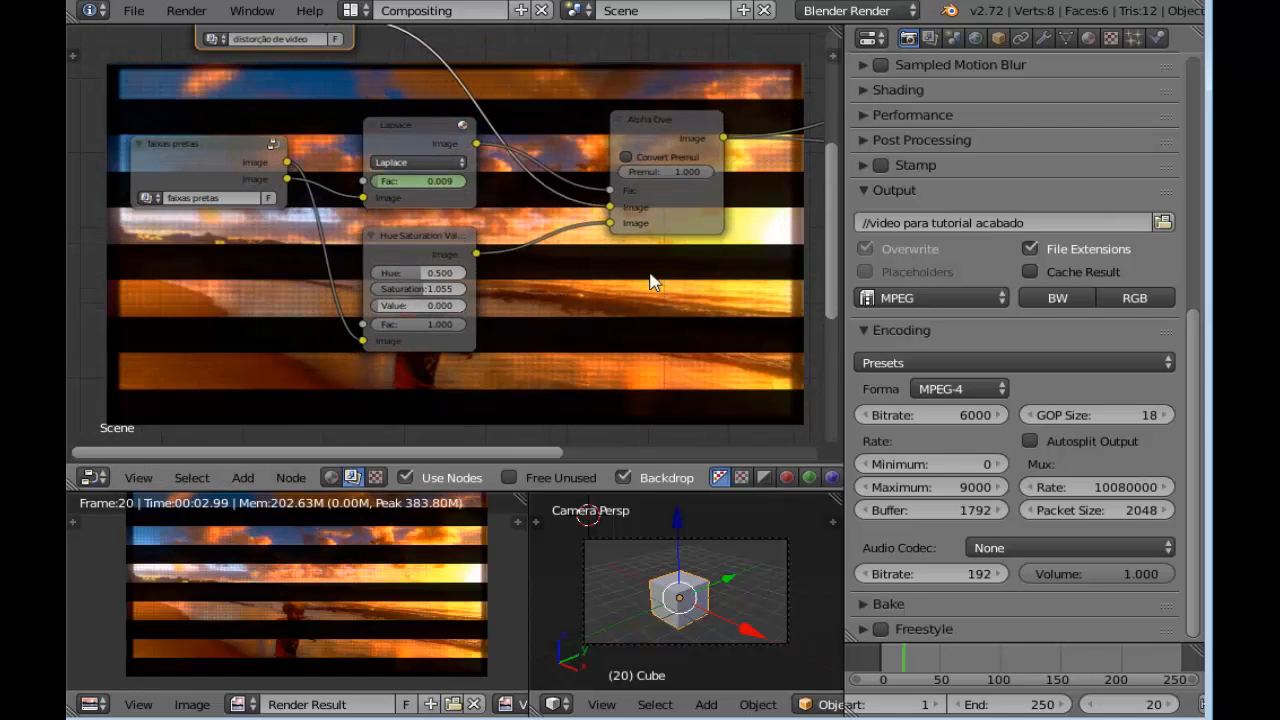
At frame 20, set the Laplace filter node's Fac to 0.573 and insert a keyframe on it
scroll(650, 275, "up", 1)
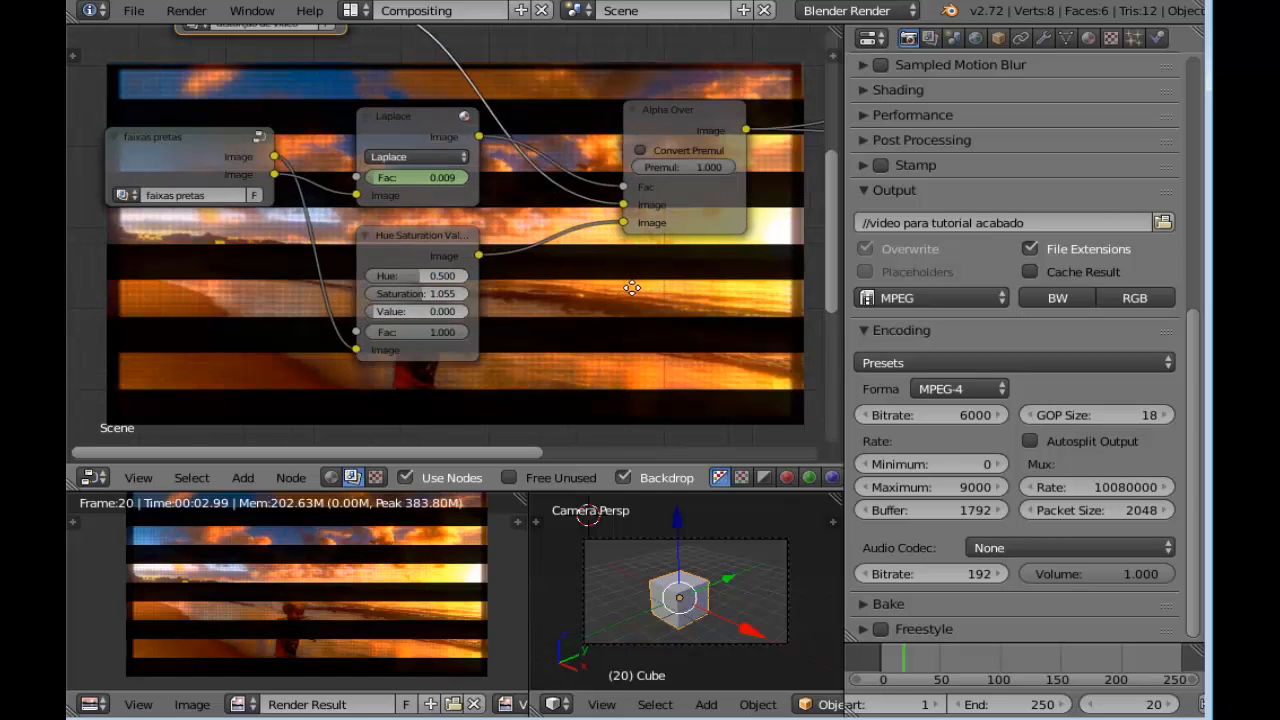
scroll(554, 269, "down", 4)
scroll(478, 292, "down", 1)
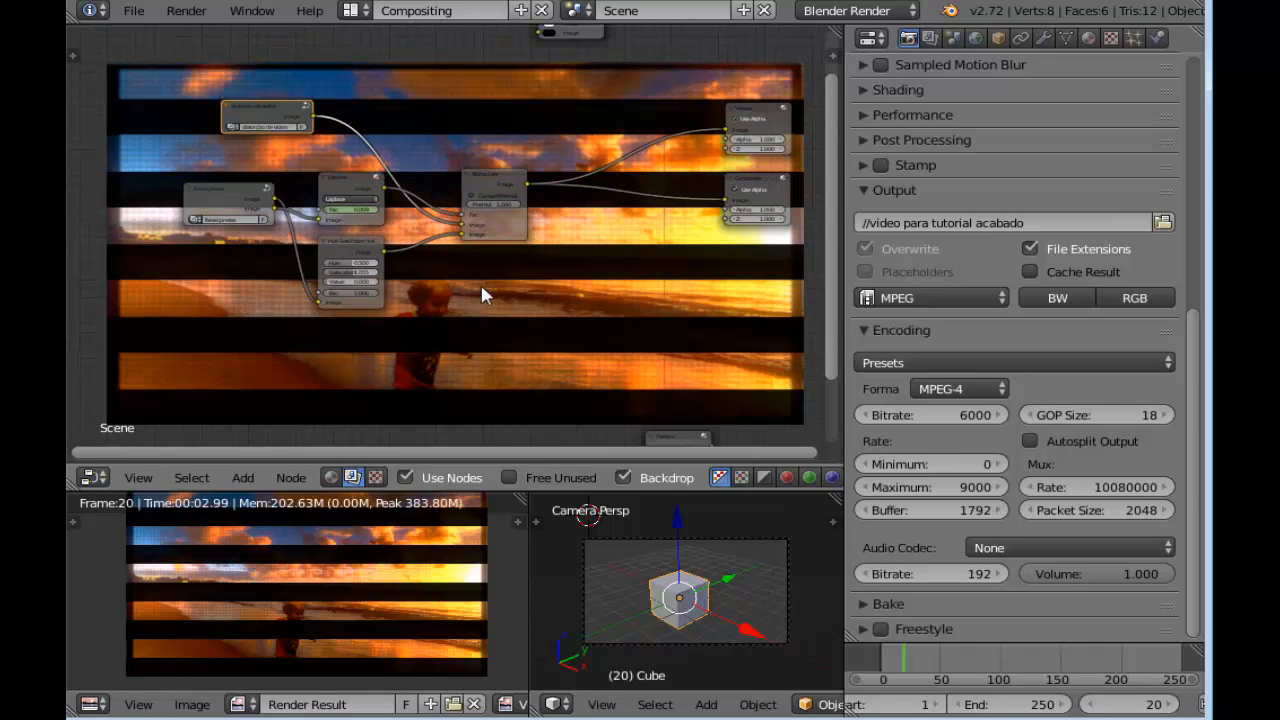
left_click(1150, 705)
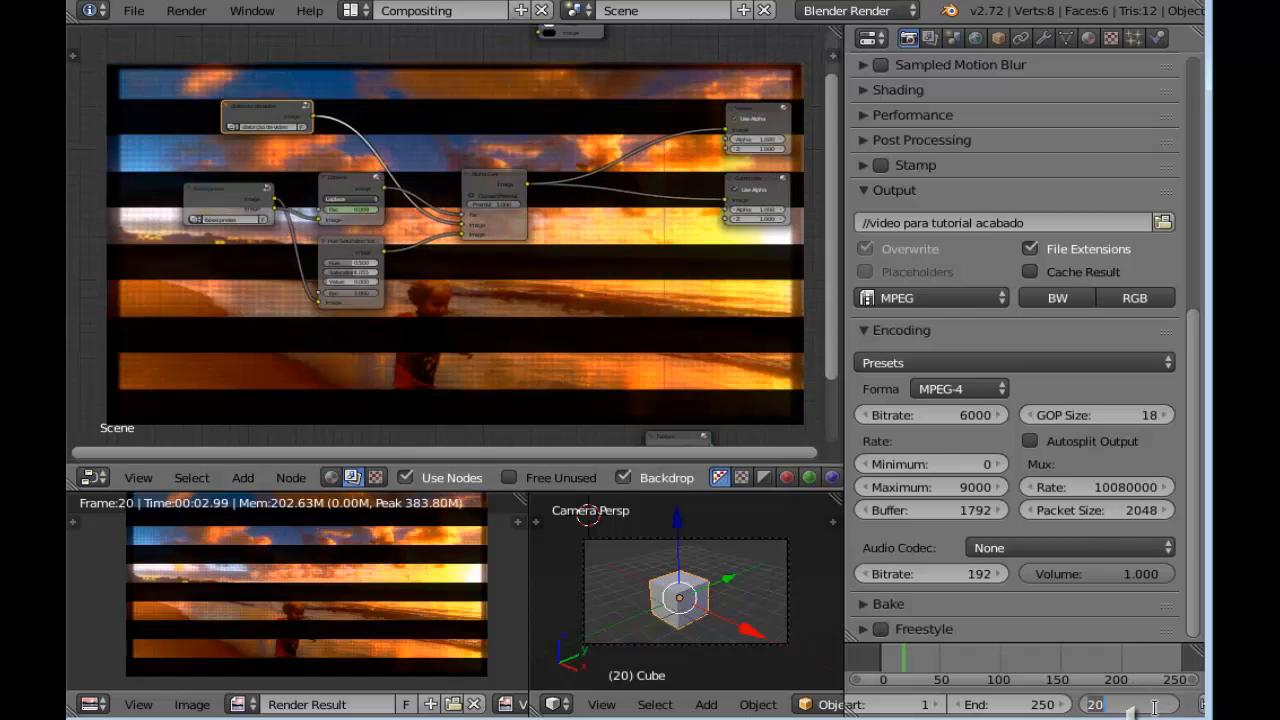
key("Return")
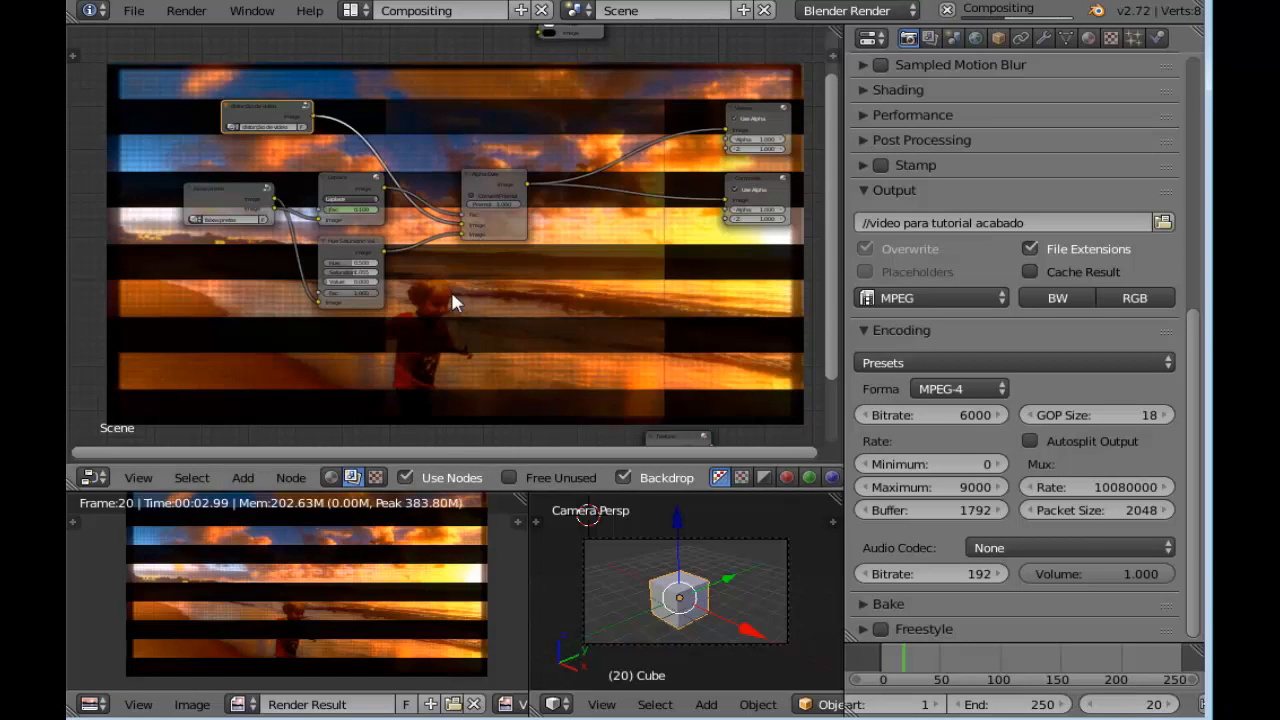
scroll(450, 303, "up", 3)
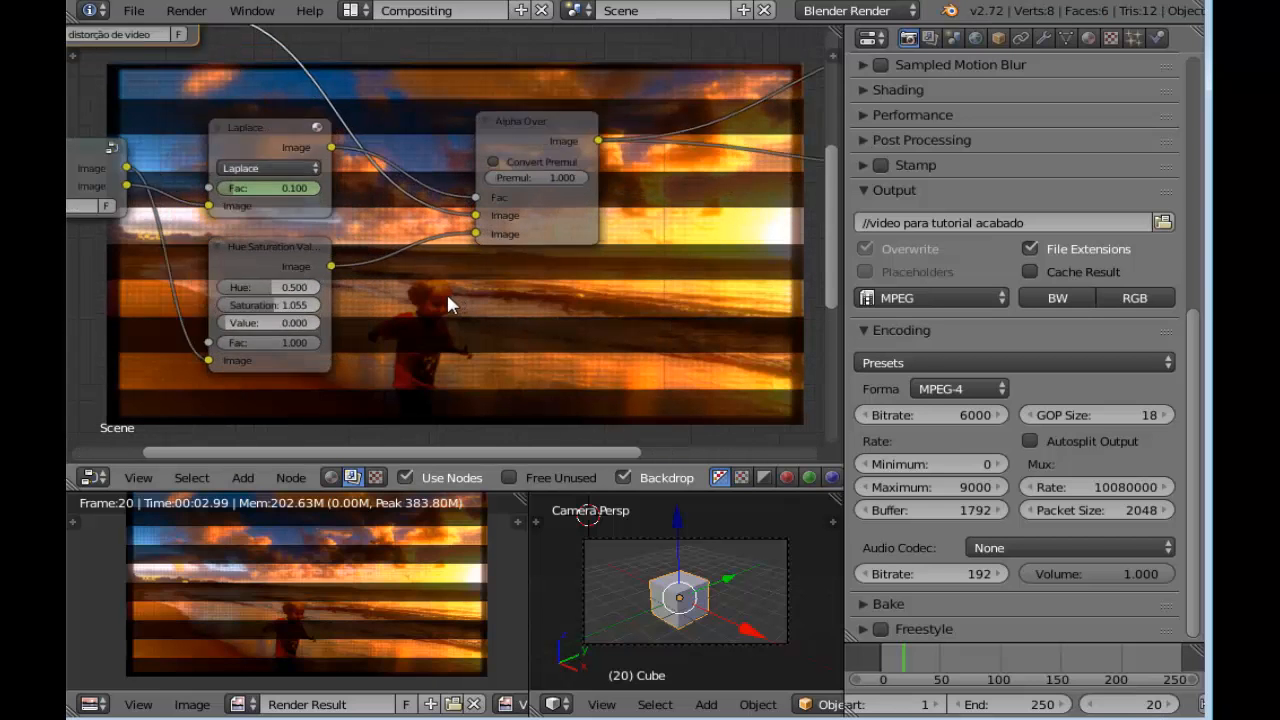
scroll(449, 293, "up", 2)
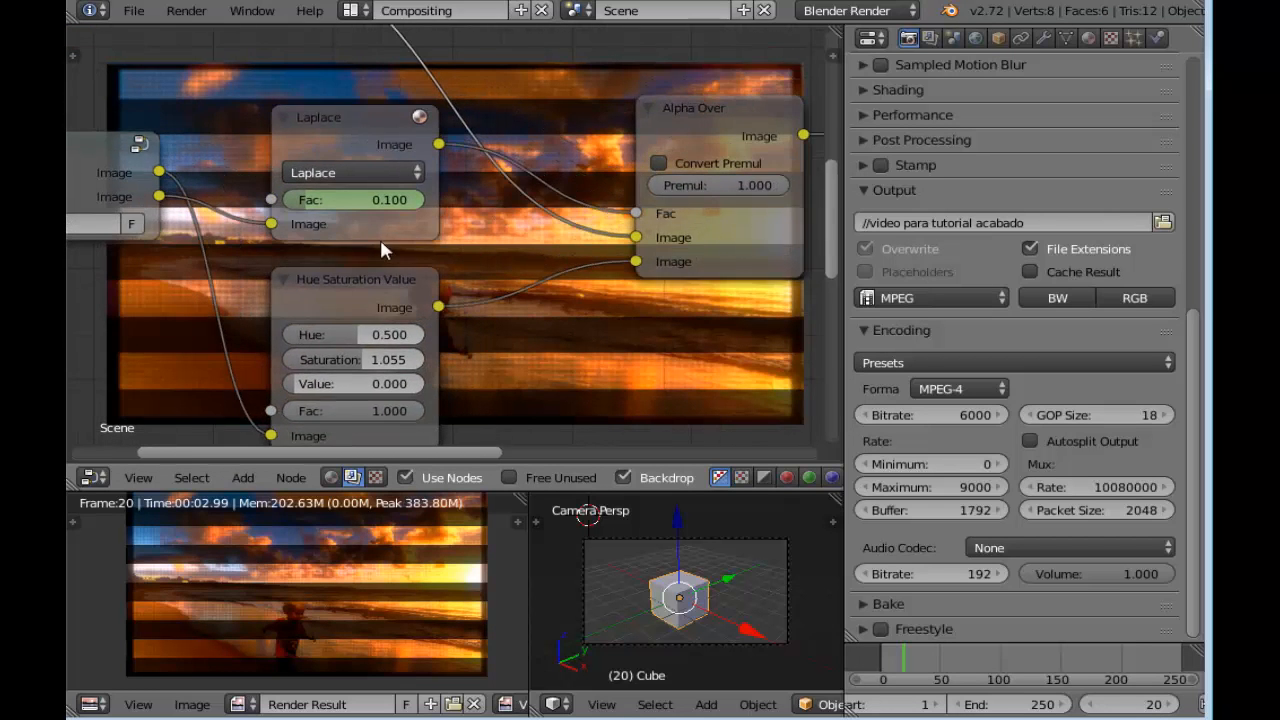
scroll(390, 252, "up", 1)
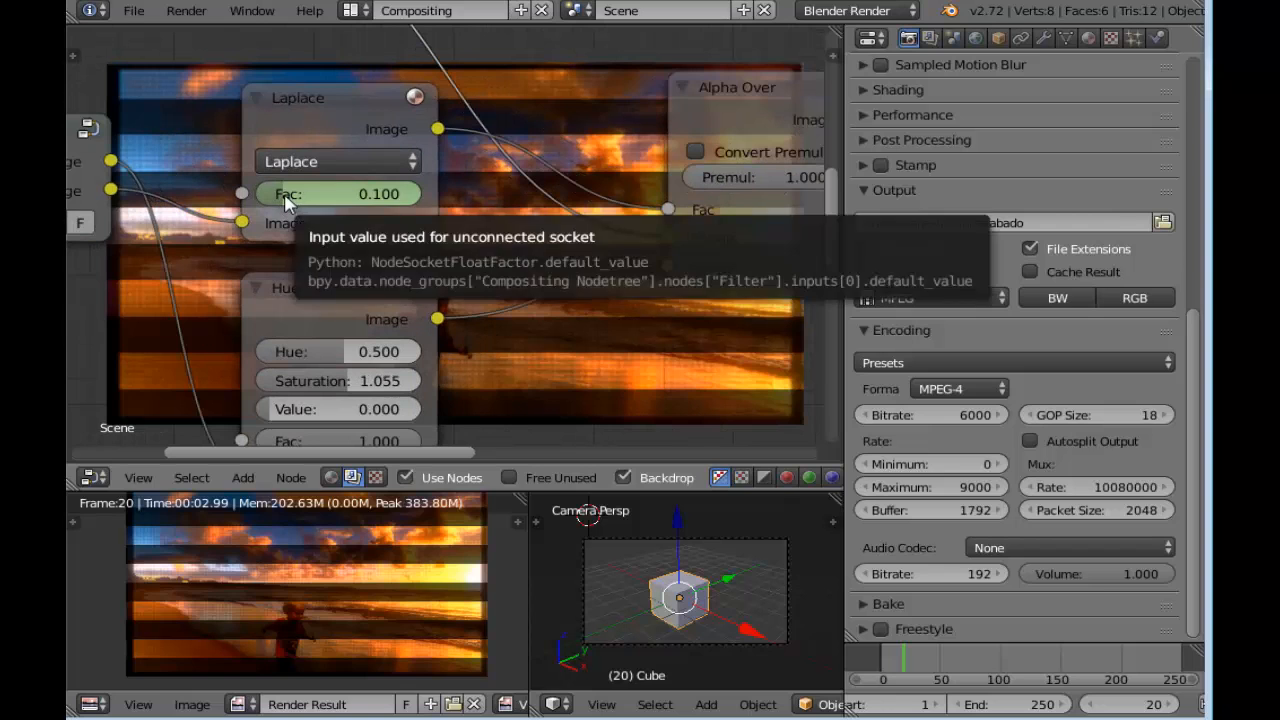
left_click_drag(288, 203, 366, 193)
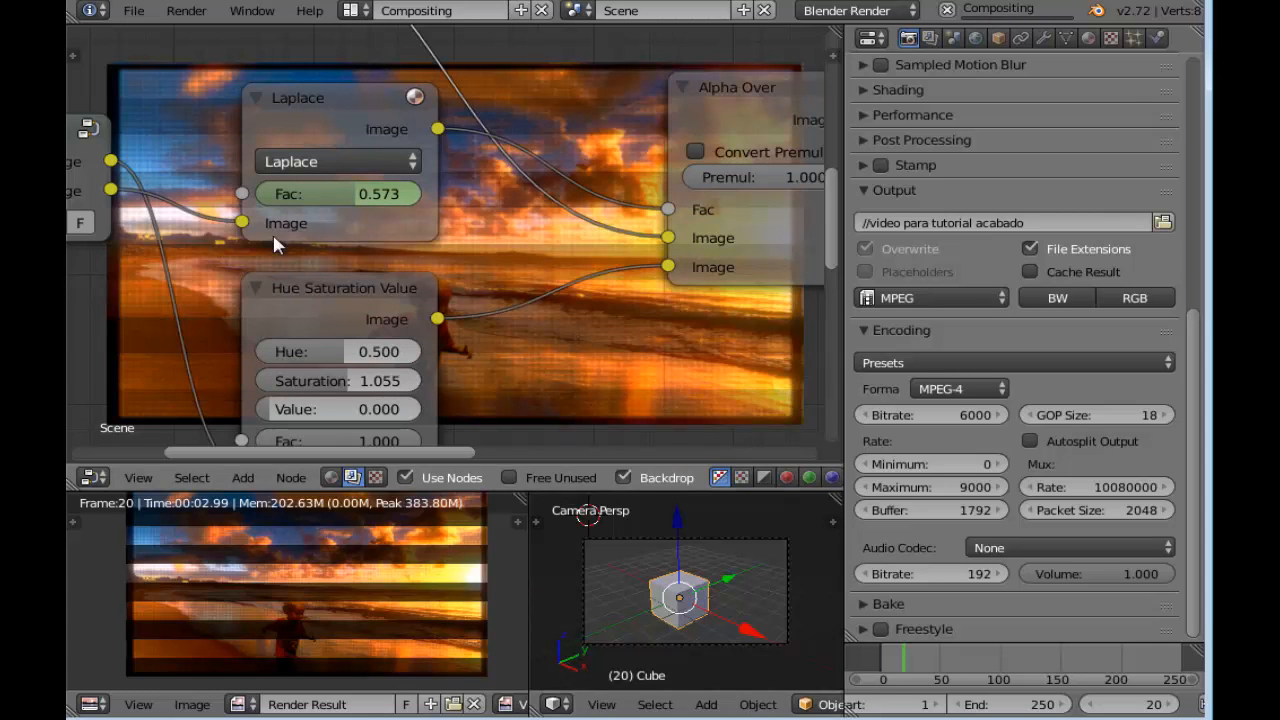
right_click(340, 200)
left_click(340, 200)
Go to frame 40, set the Laplace node's Fac to 0.145 and insert a keyframe on it
scroll(505, 282, "down", 3)
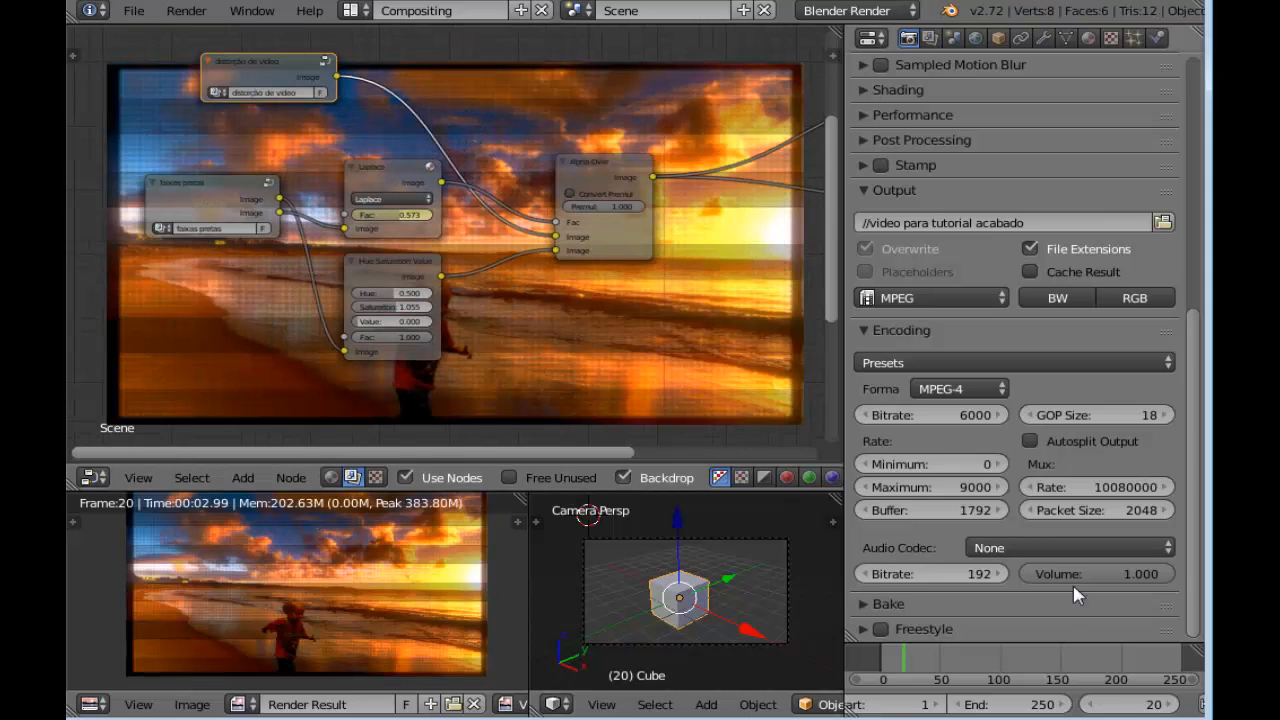
left_click(1155, 706)
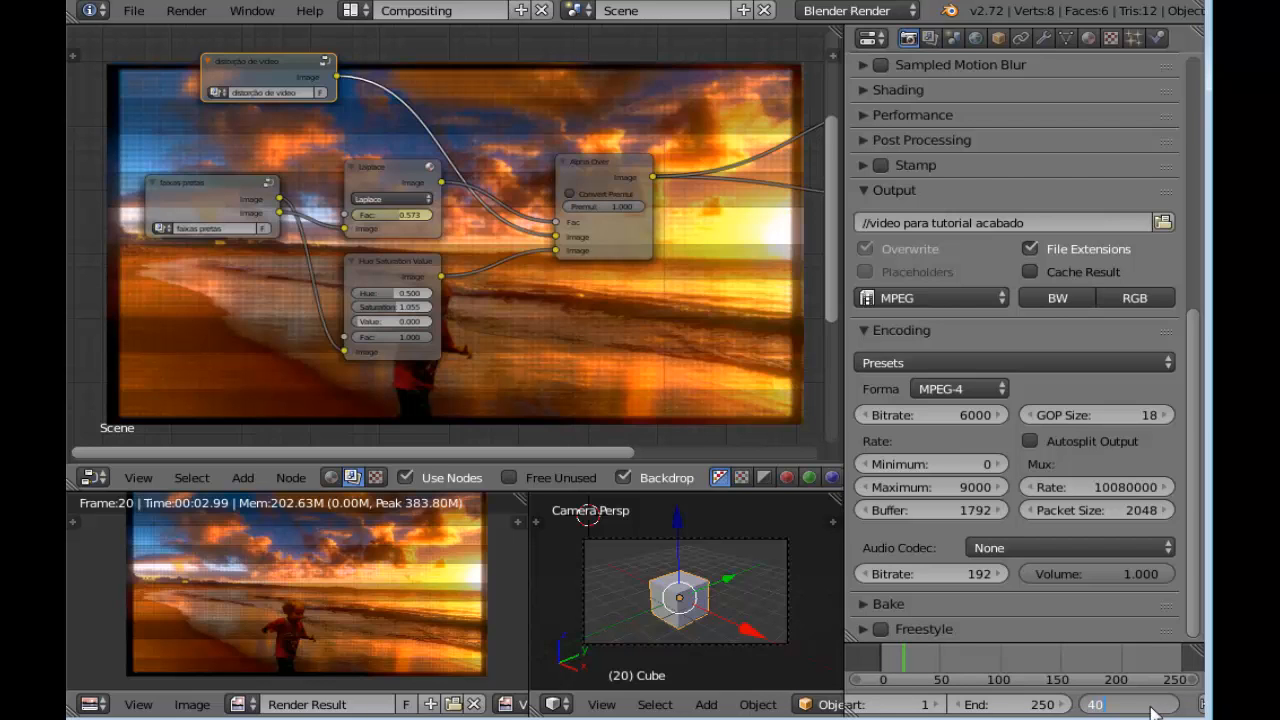
type("40")
key("Return")
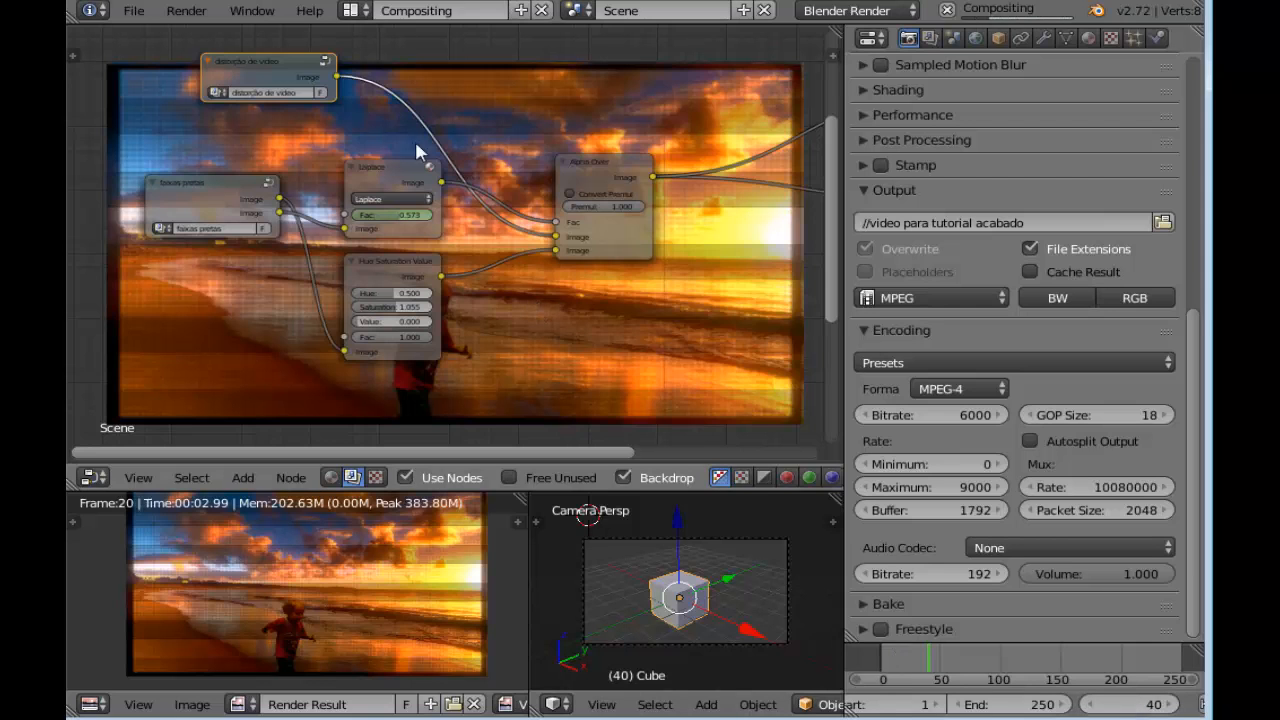
scroll(470, 197, "up", 2)
left_click_drag(372, 208, 316, 208)
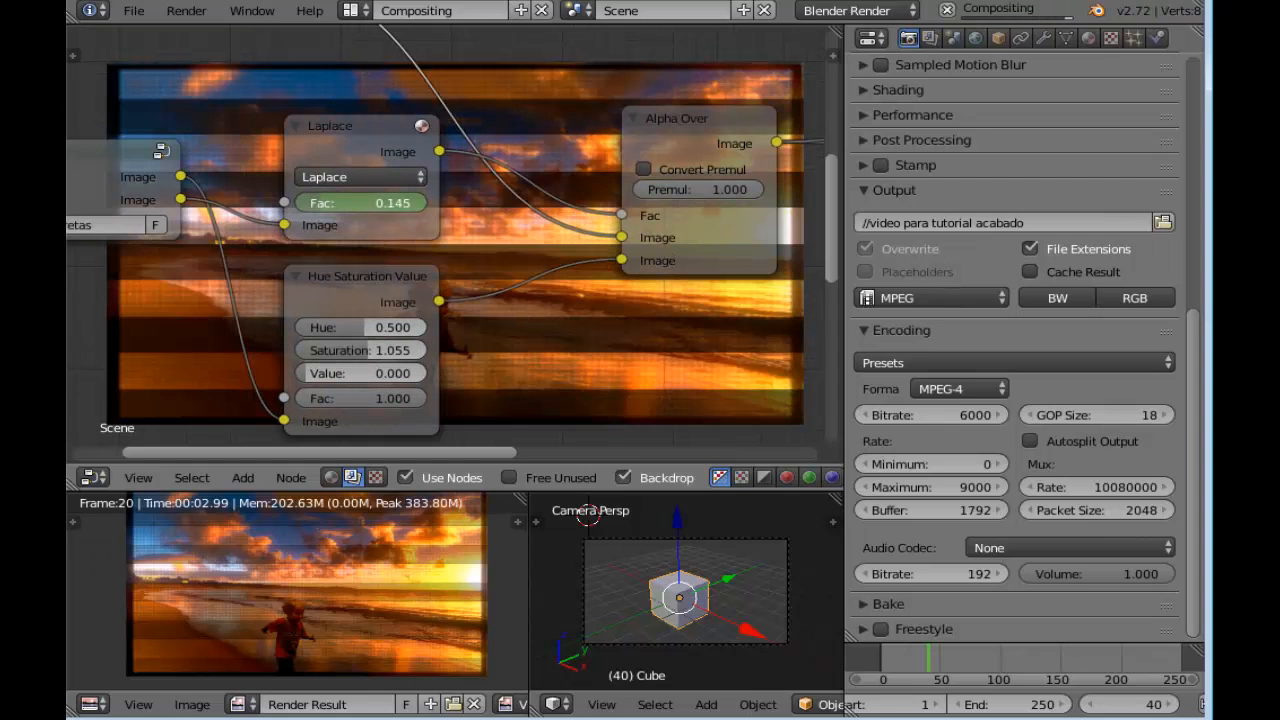
right_click(340, 205)
left_click(338, 203)
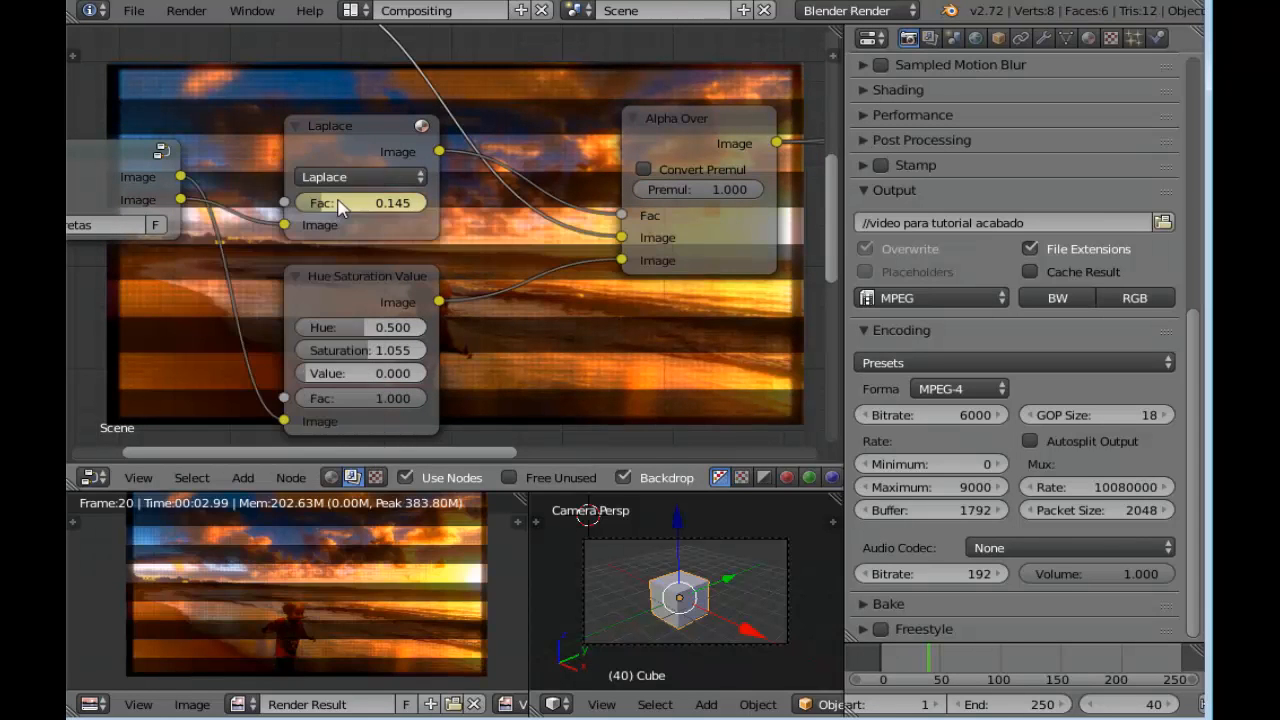
Select the faixas pretas group node and open it for editing
scroll(396, 226, "down", 5)
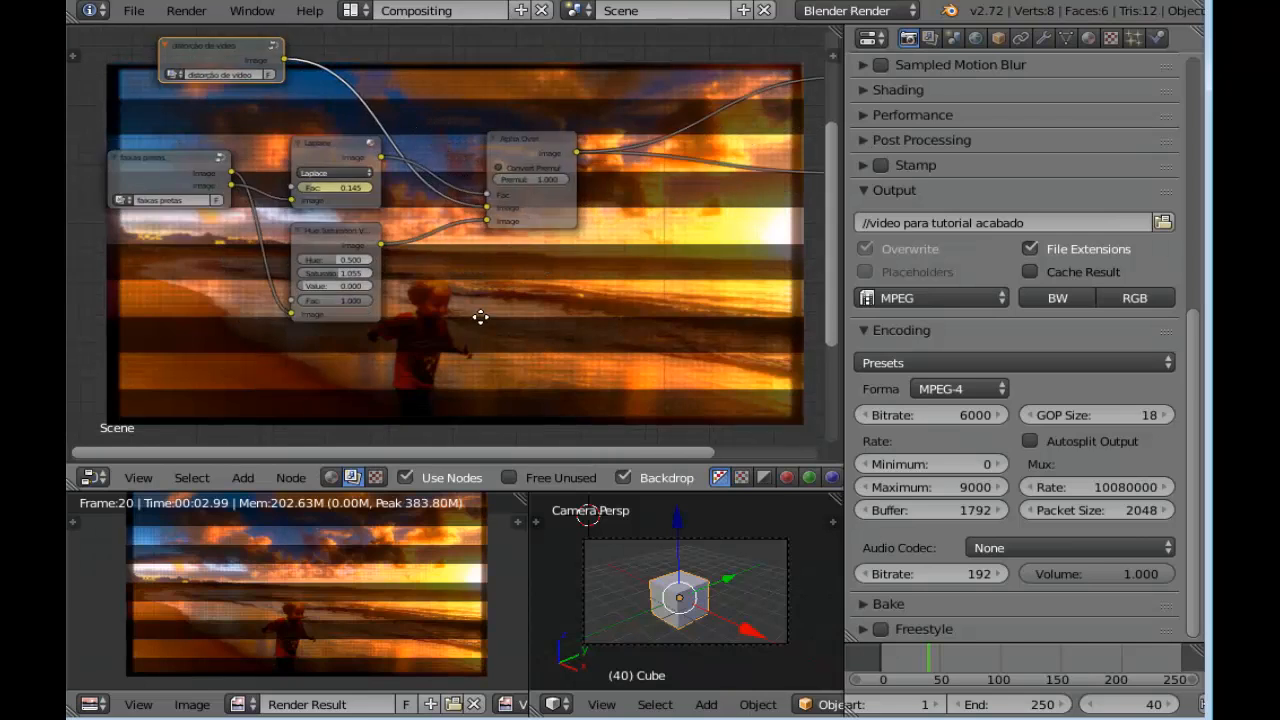
scroll(405, 314, "up", 2)
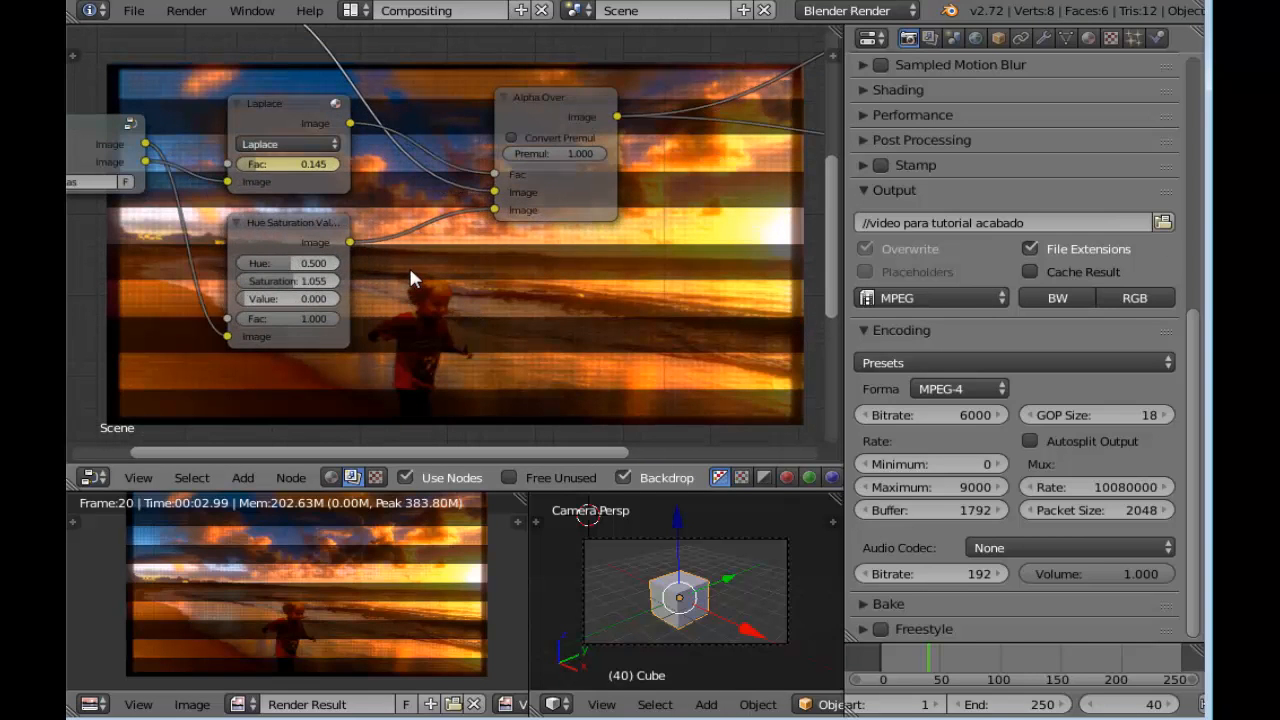
scroll(410, 272, "up", 2)
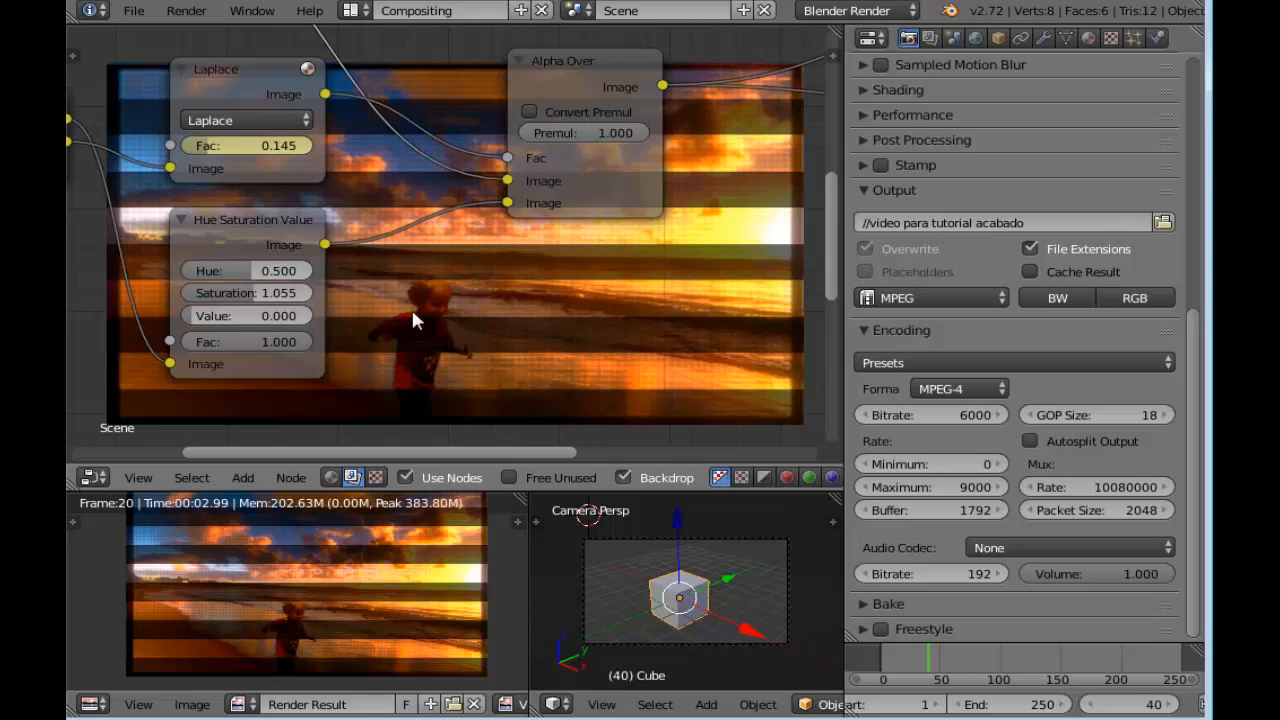
scroll(409, 317, "down", 7)
middle_click_drag(464, 318, 574, 314)
scroll(558, 310, "up", 4)
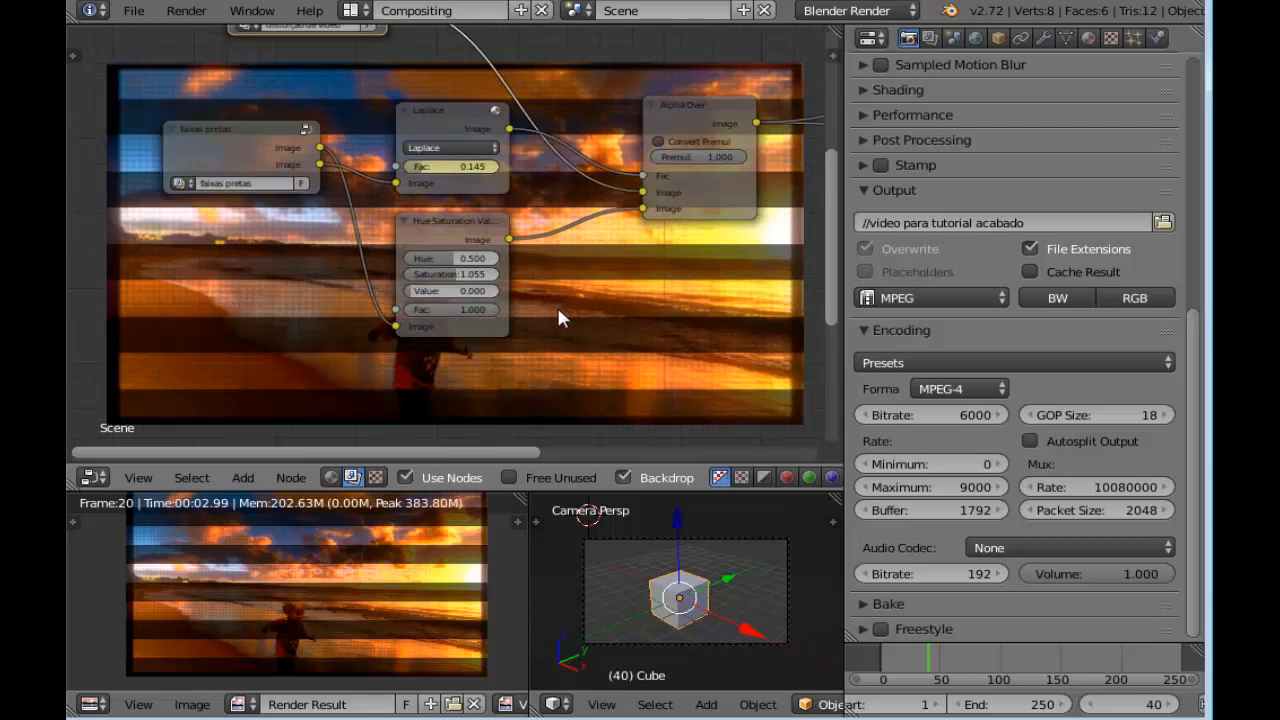
scroll(540, 290, "up", 2)
scroll(275, 250, "up", 1)
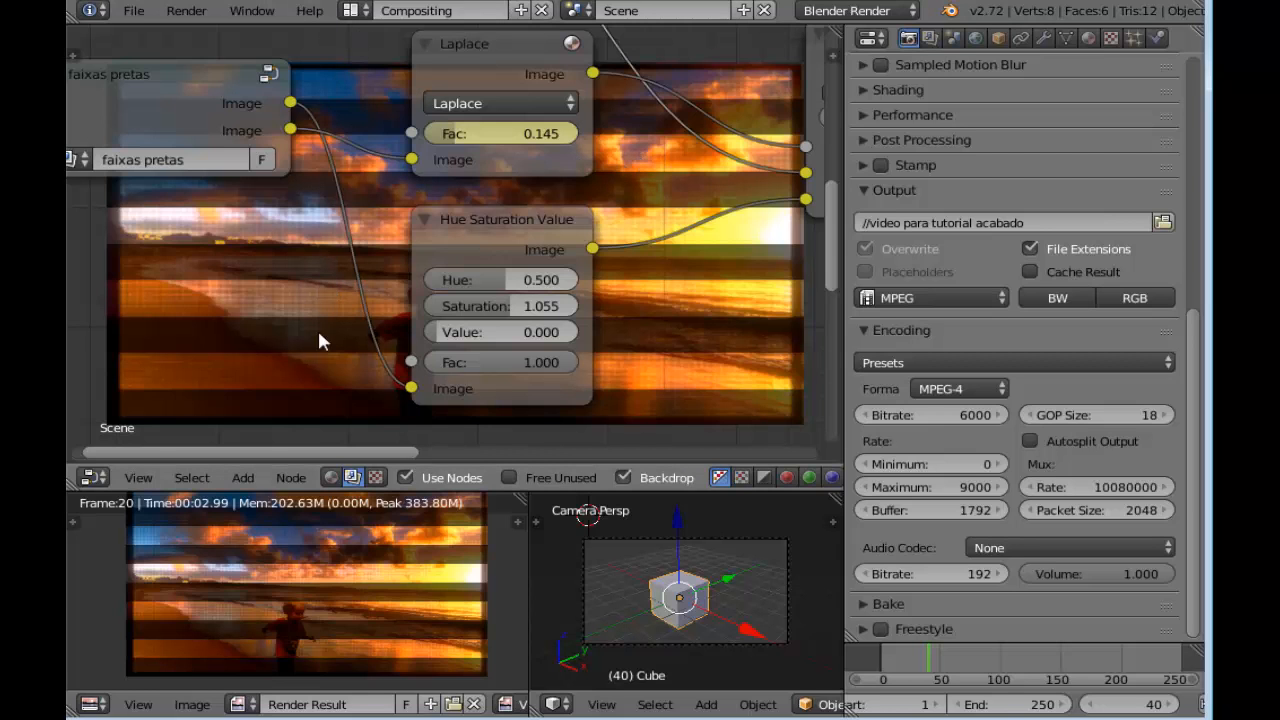
left_click(103, 74)
middle_click_drag(230, 347, 431, 361)
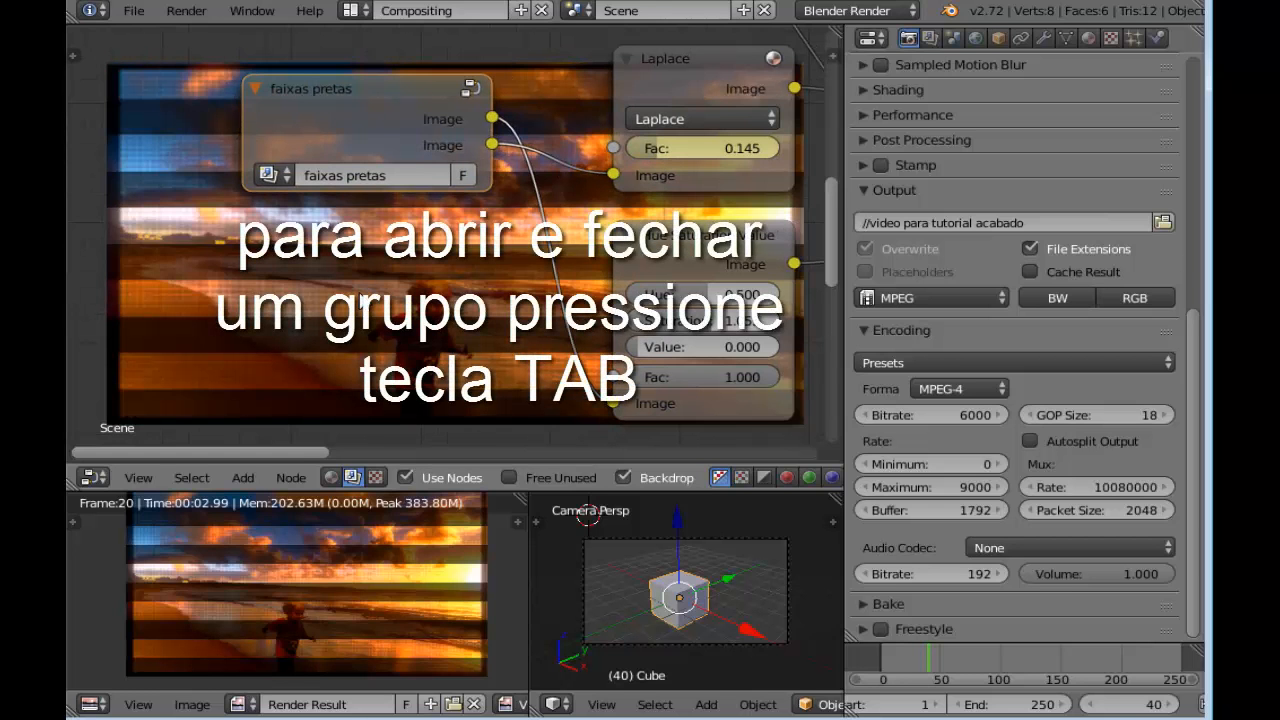
key("Tab")
Select the Transform node in the faixas pretas group, go to frame 1 and insert a keyframe on its Y value of 0.000
middle_click_drag(268, 258, 540, 250)
scroll(664, 258, "down", 9)
scroll(668, 228, "up", 3)
left_click(490, 108)
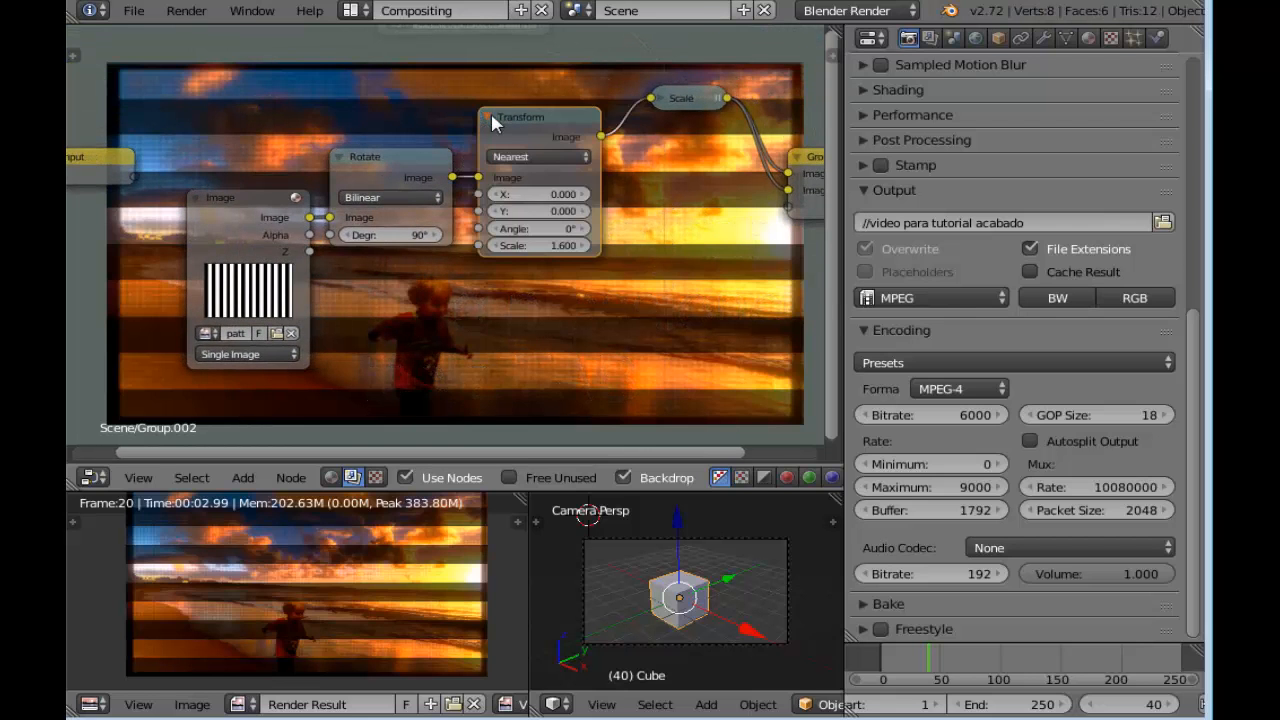
middle_click_drag(717, 231, 603, 231)
scroll(500, 217, "up", 4)
scroll(556, 226, "down", 1)
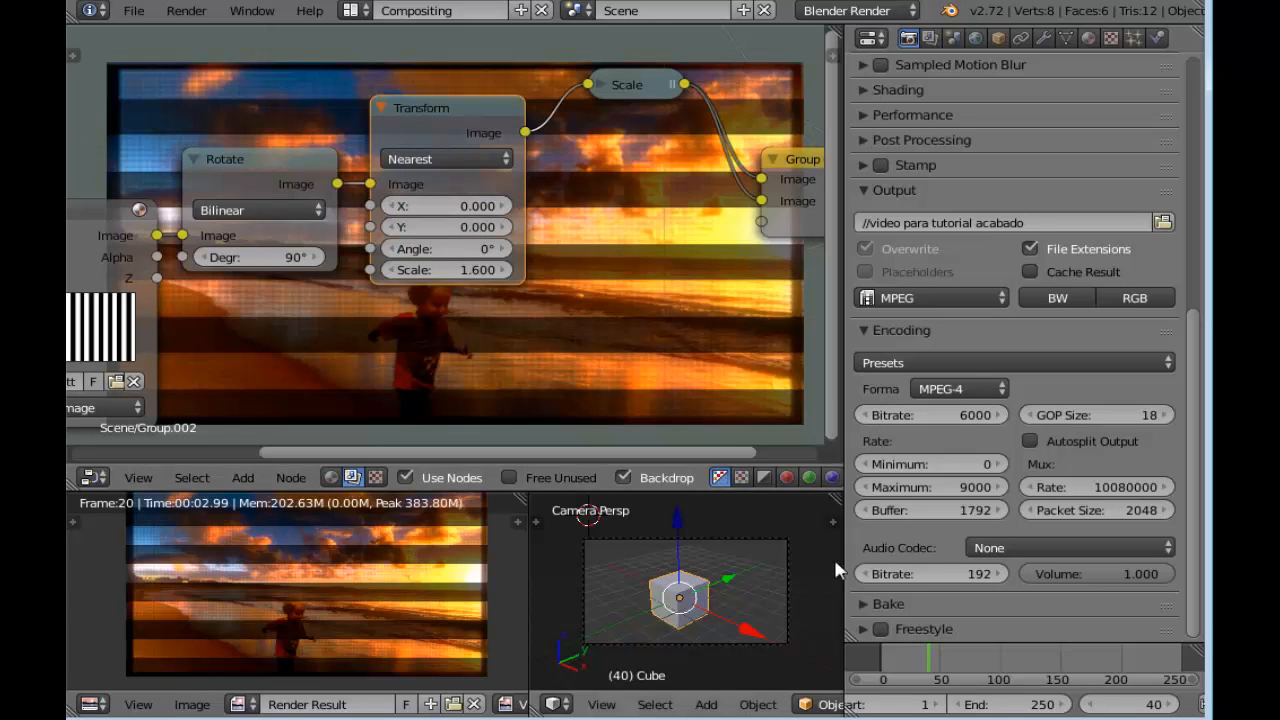
left_click(1153, 706)
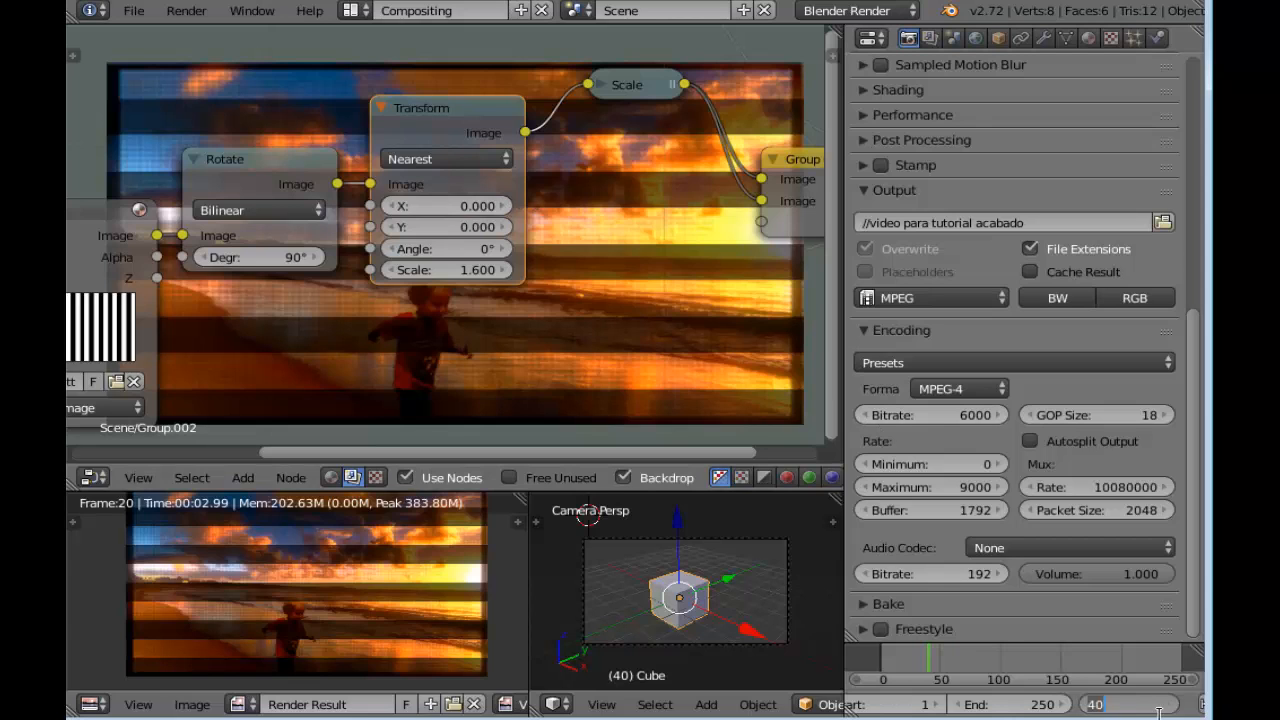
type("1")
key("Return")
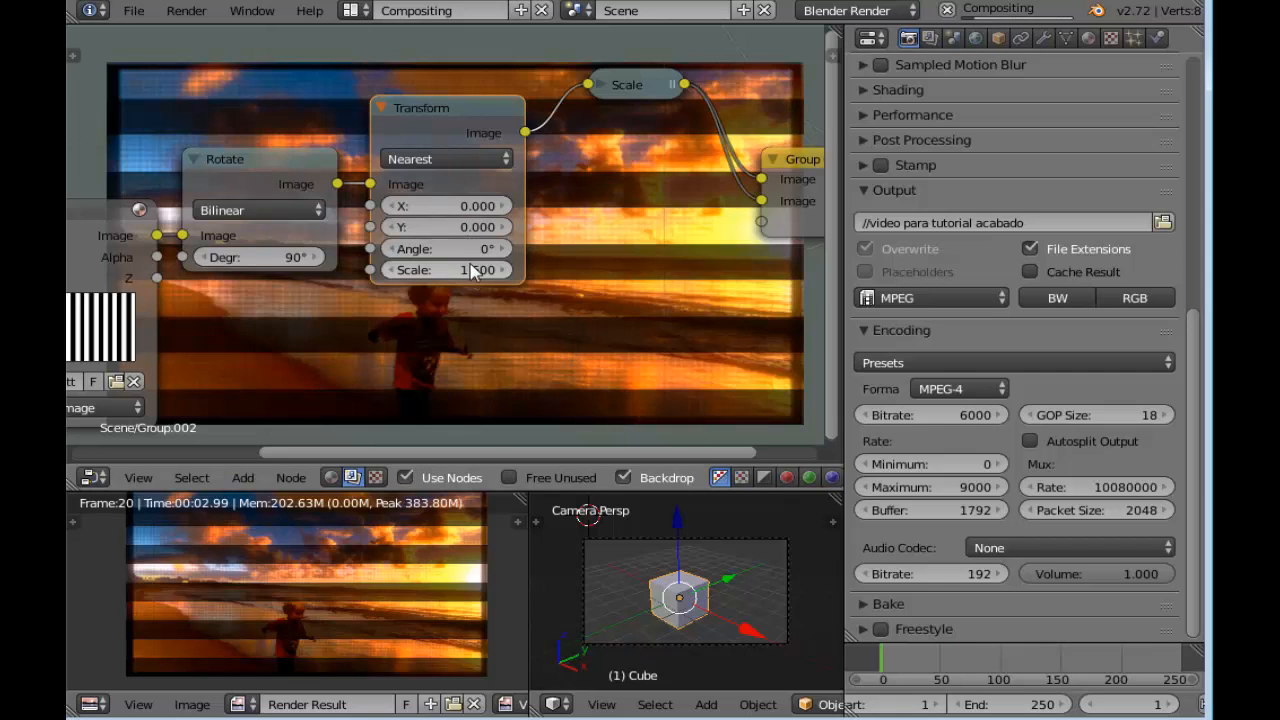
right_click(463, 230)
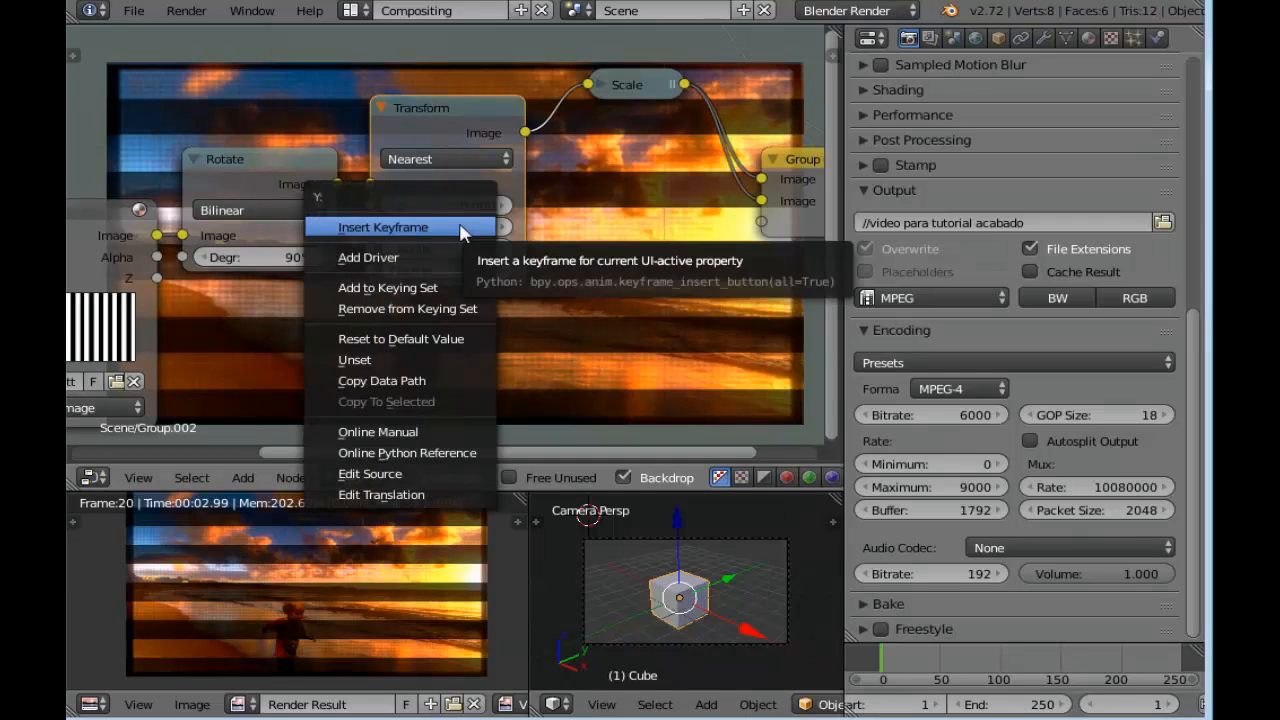
left_click(465, 226)
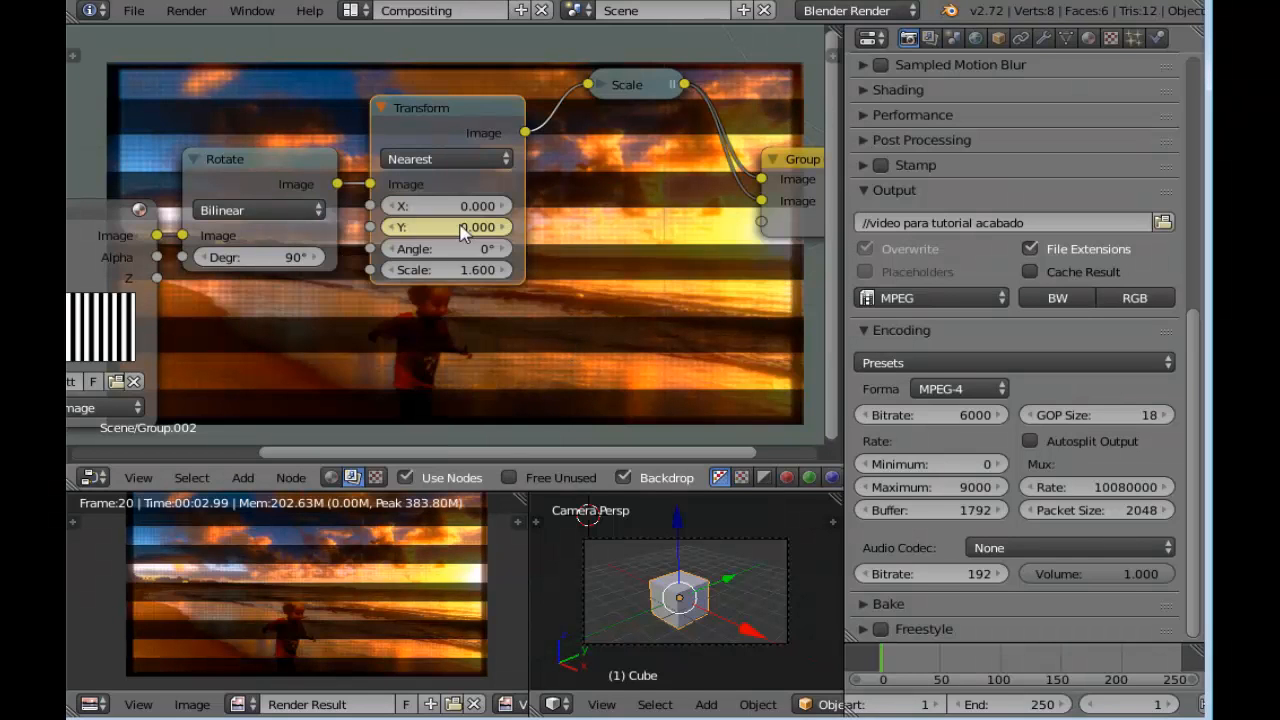
Go to frame 100, set the Transform node's Y to 260.600 and insert a keyframe on it
left_click(1161, 709)
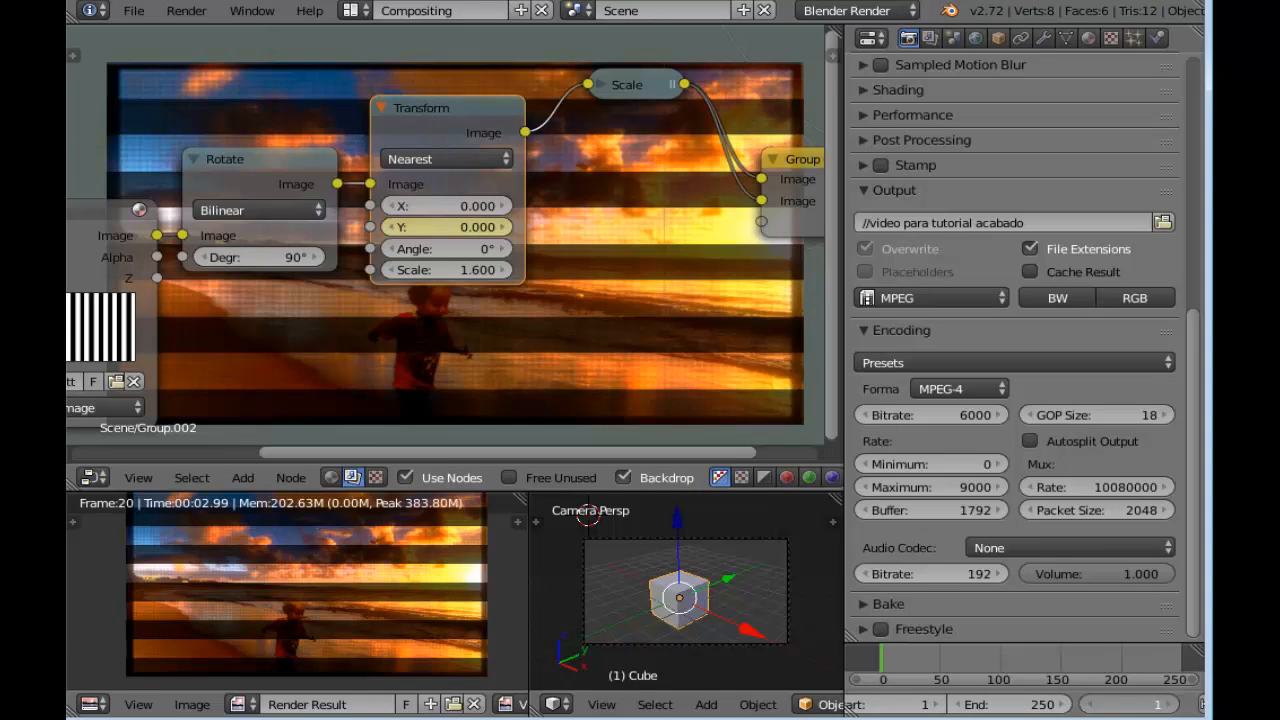
left_click(1165, 709)
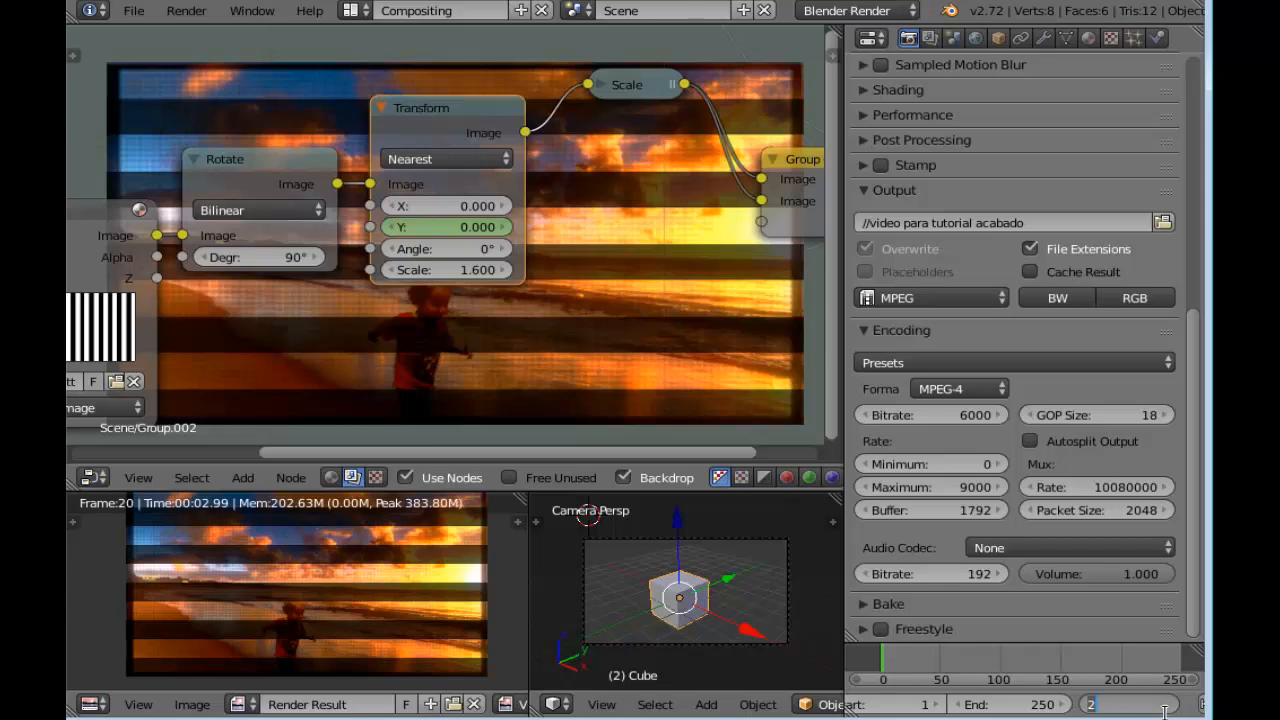
key("Return")
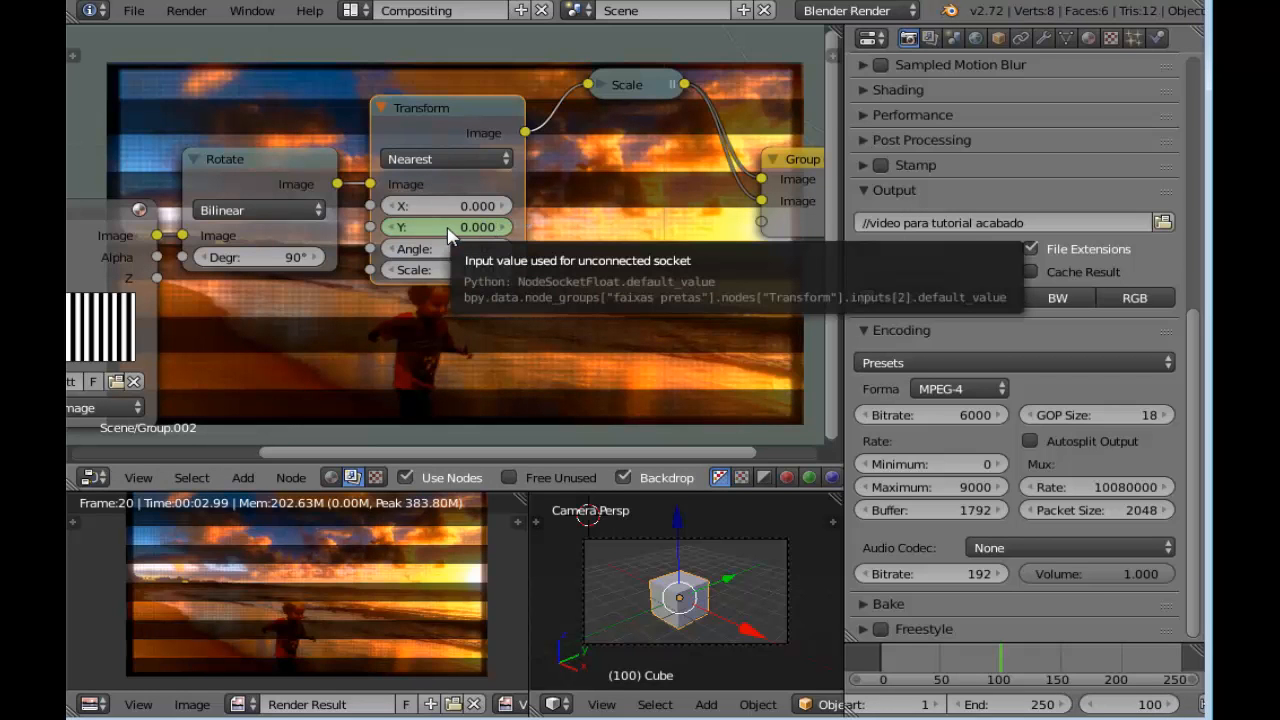
left_click_drag(447, 228, 478, 228)
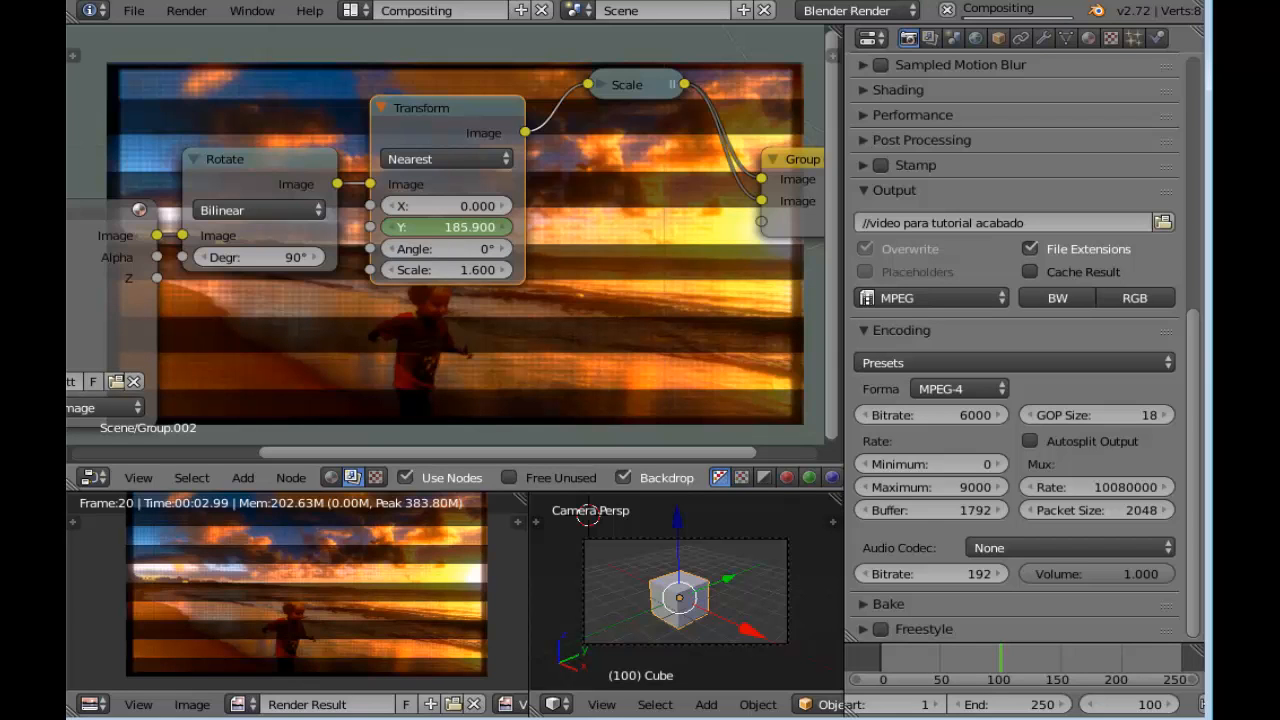
left_click_drag(631, 227, 629, 227)
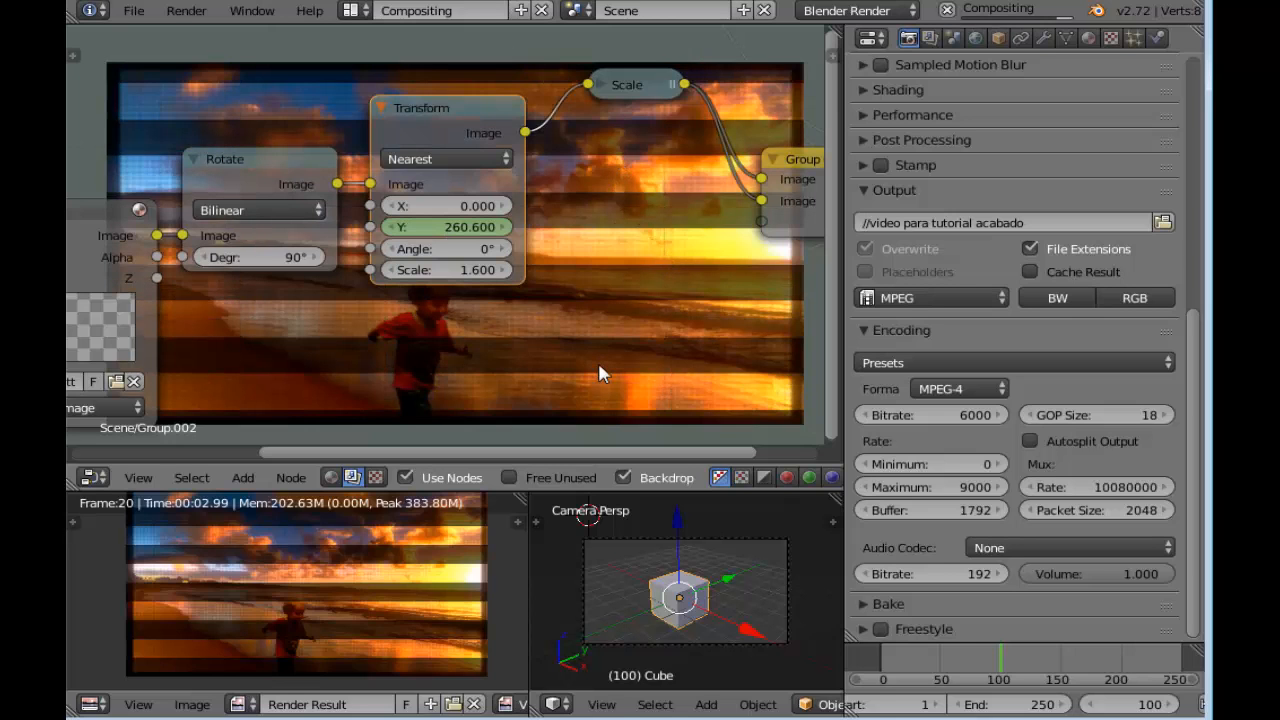
right_click(432, 228)
left_click(432, 225)
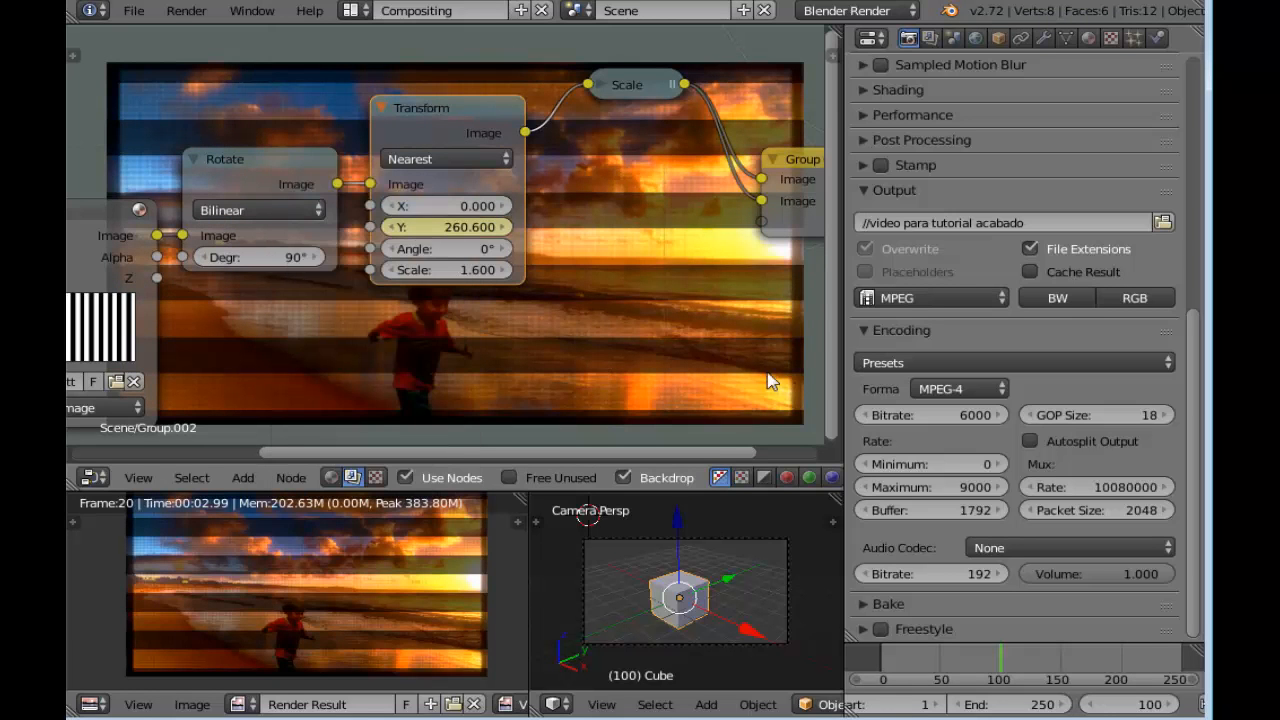
Go to frame 200, set the Transform node's Y to -100.500 and insert a keyframe on it
scroll(565, 277, "down", 4)
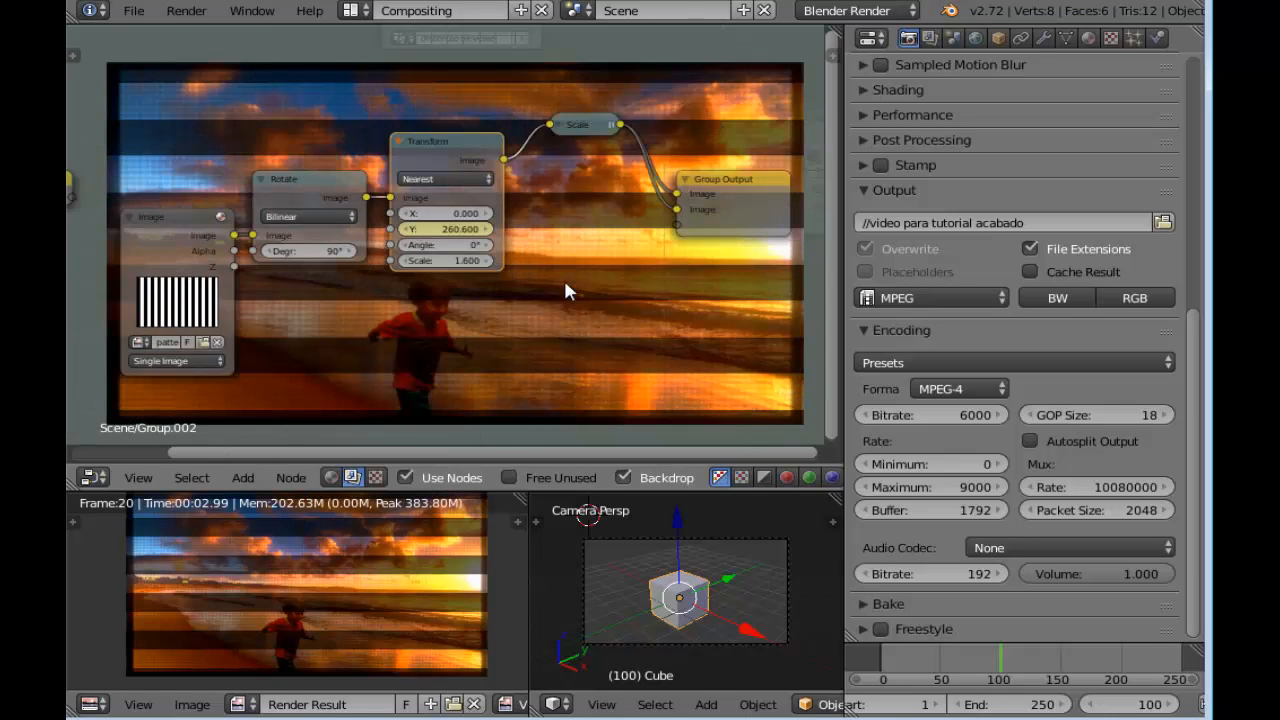
scroll(566, 291, "up", 6)
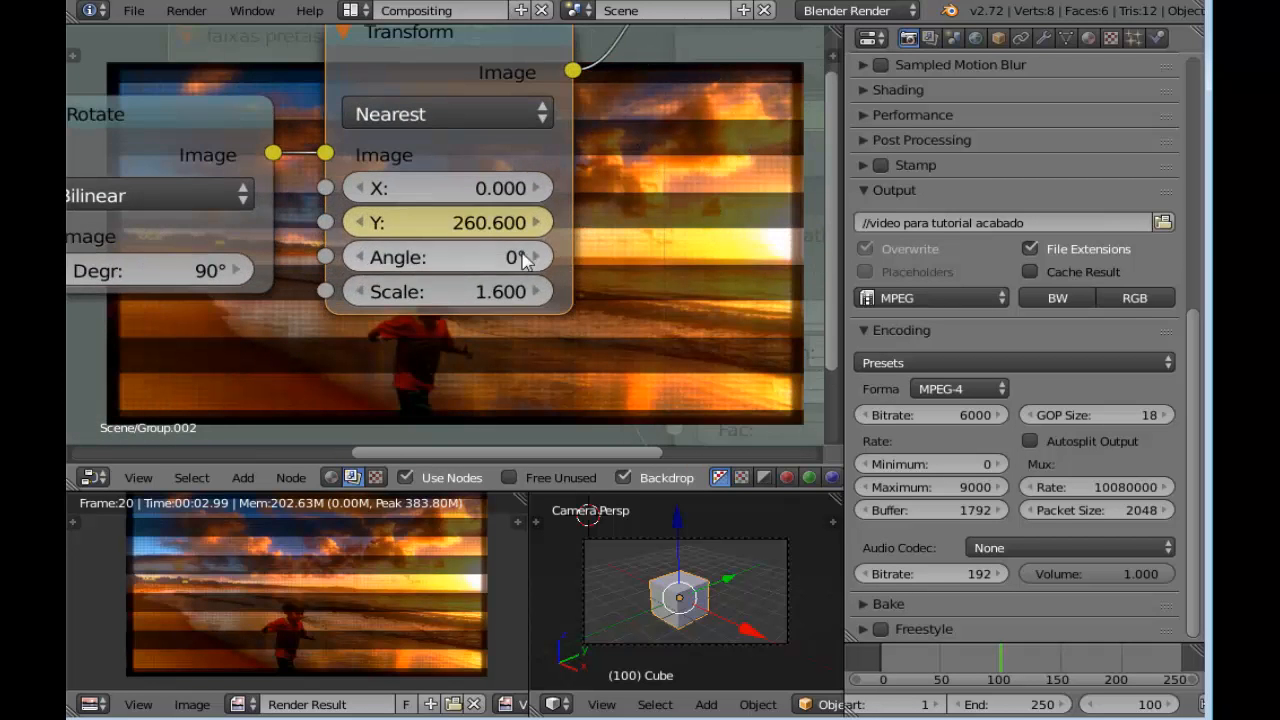
scroll(575, 240, "down", 5)
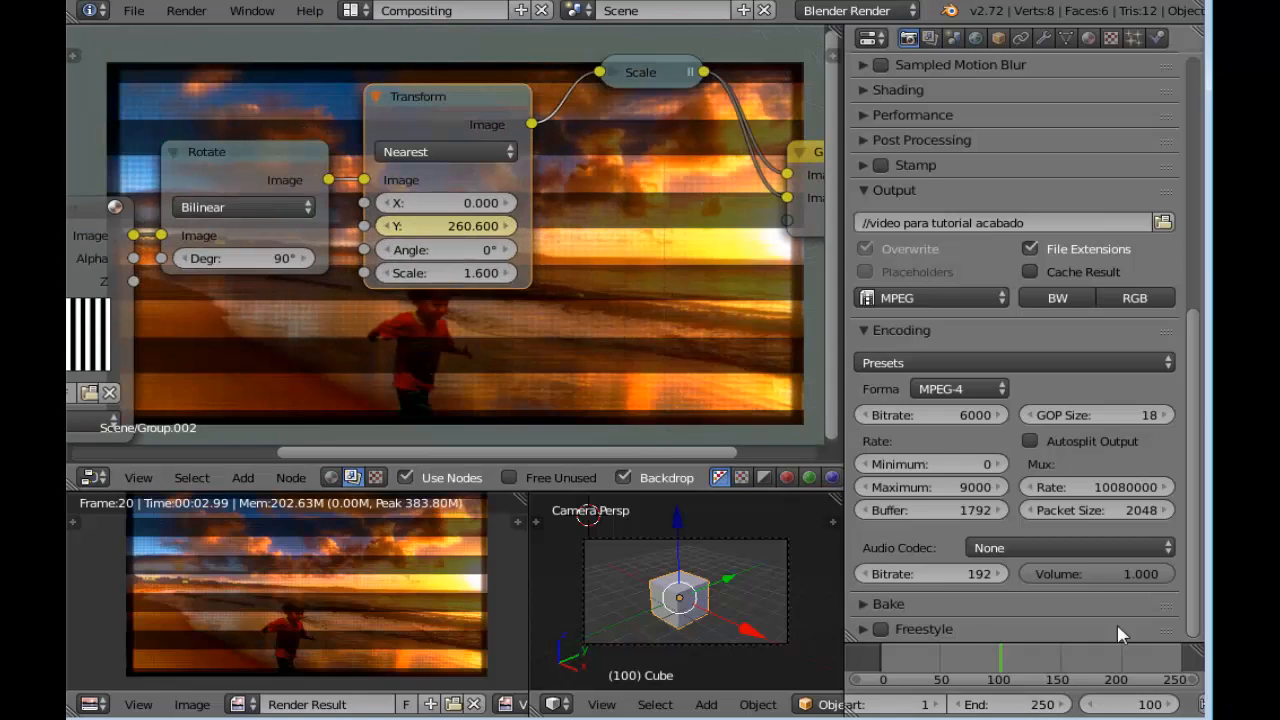
left_click(1146, 707)
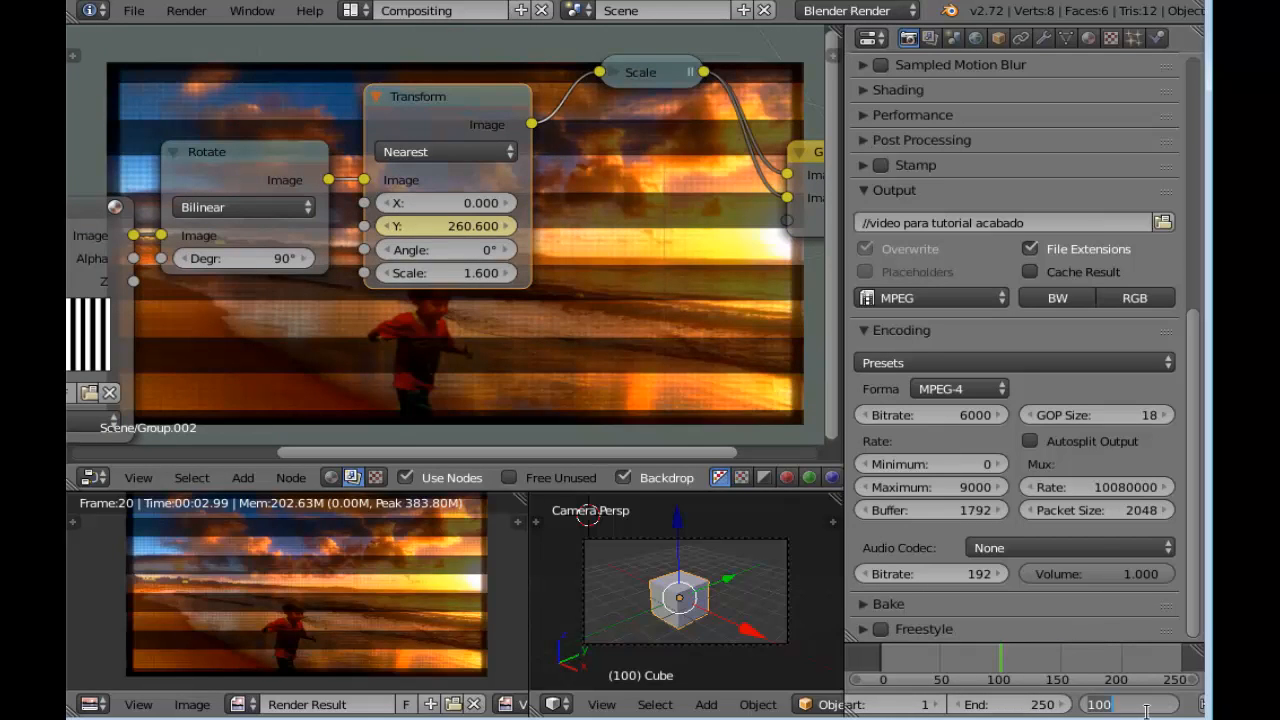
type("2")
key("Return")
scroll(468, 242, "up", 2)
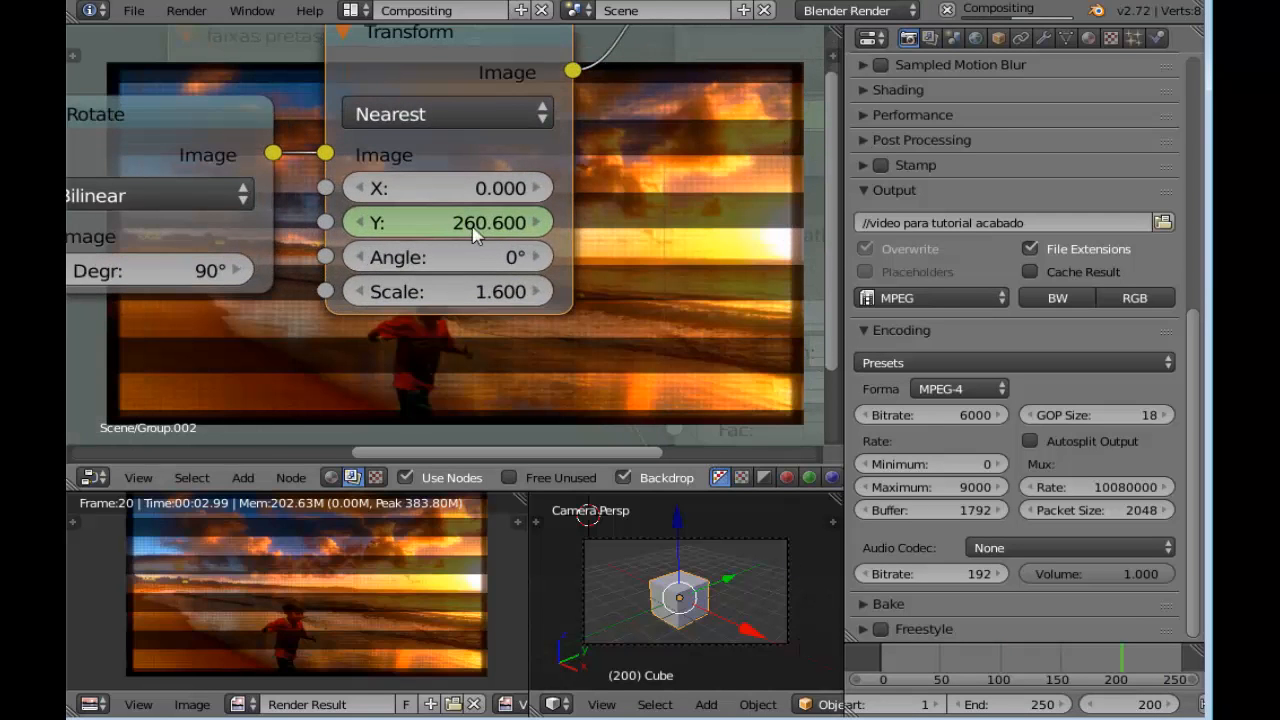
scroll(440, 222, "down", 1)
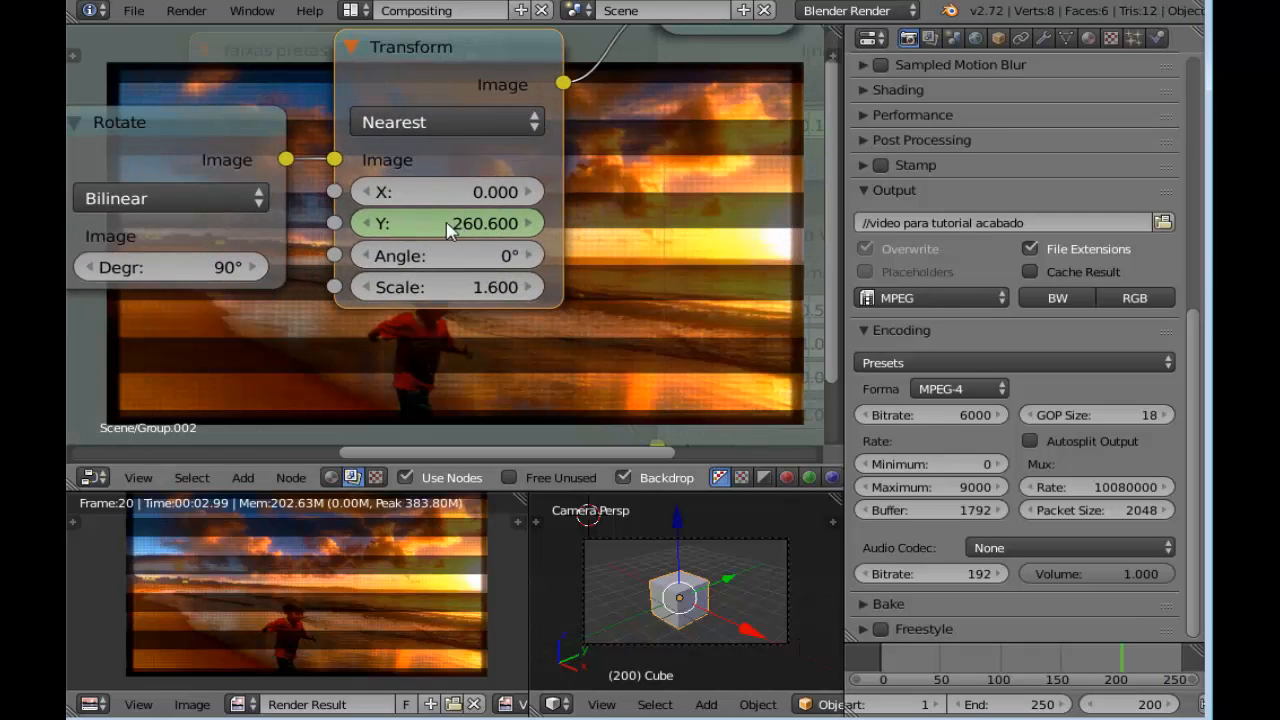
left_click_drag(440, 223, 368, 223)
left_click_drag(228, 223, 0, 223)
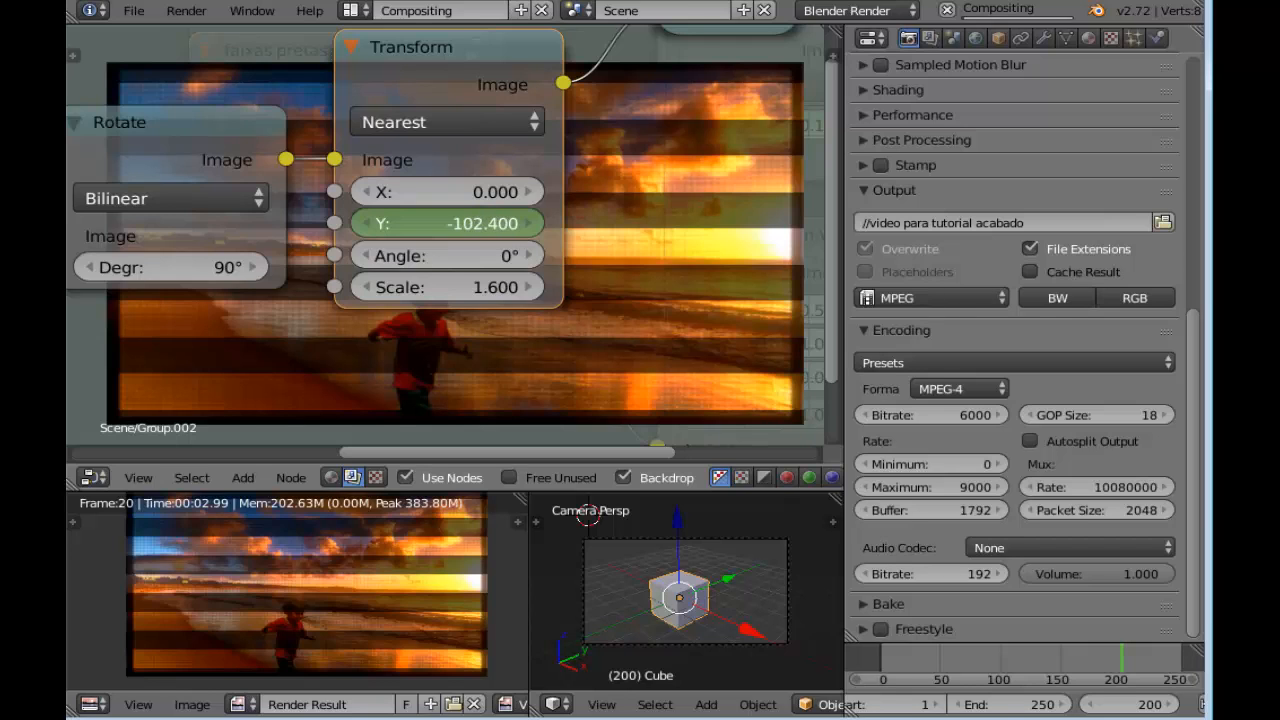
left_click_drag(0, 223, 0, 223)
scroll(687, 234, "down", 4)
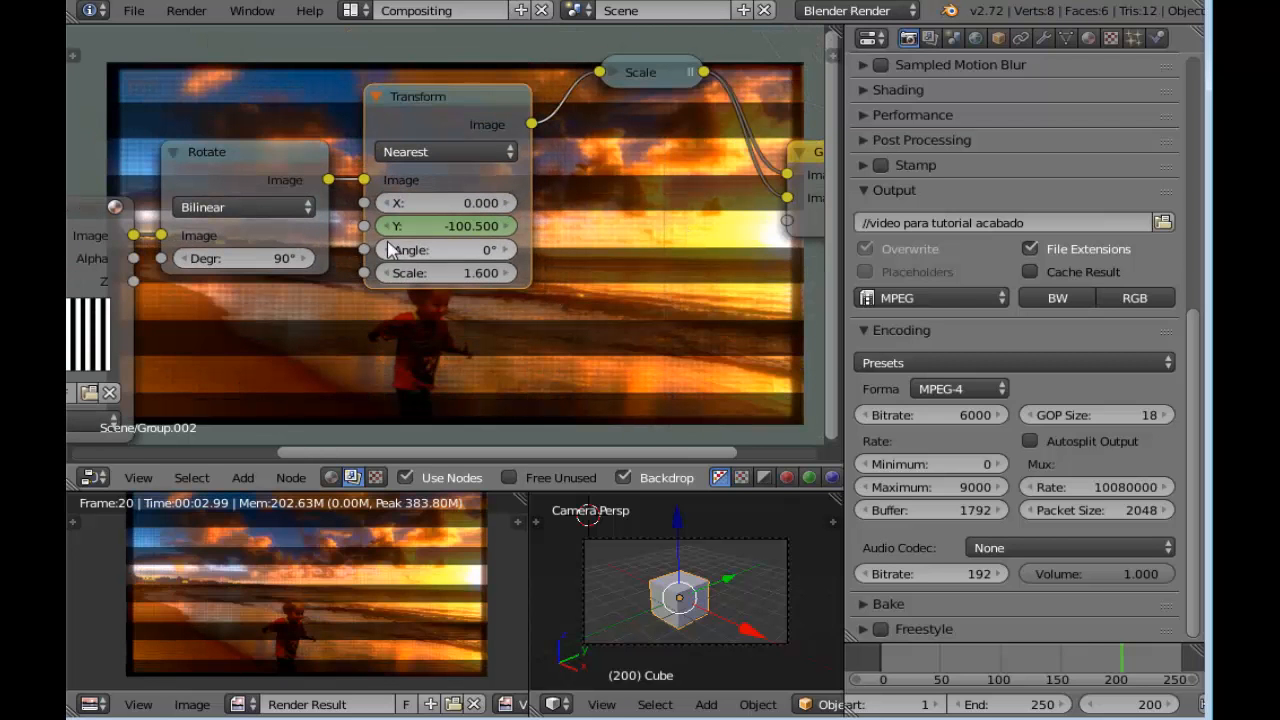
right_click(464, 232)
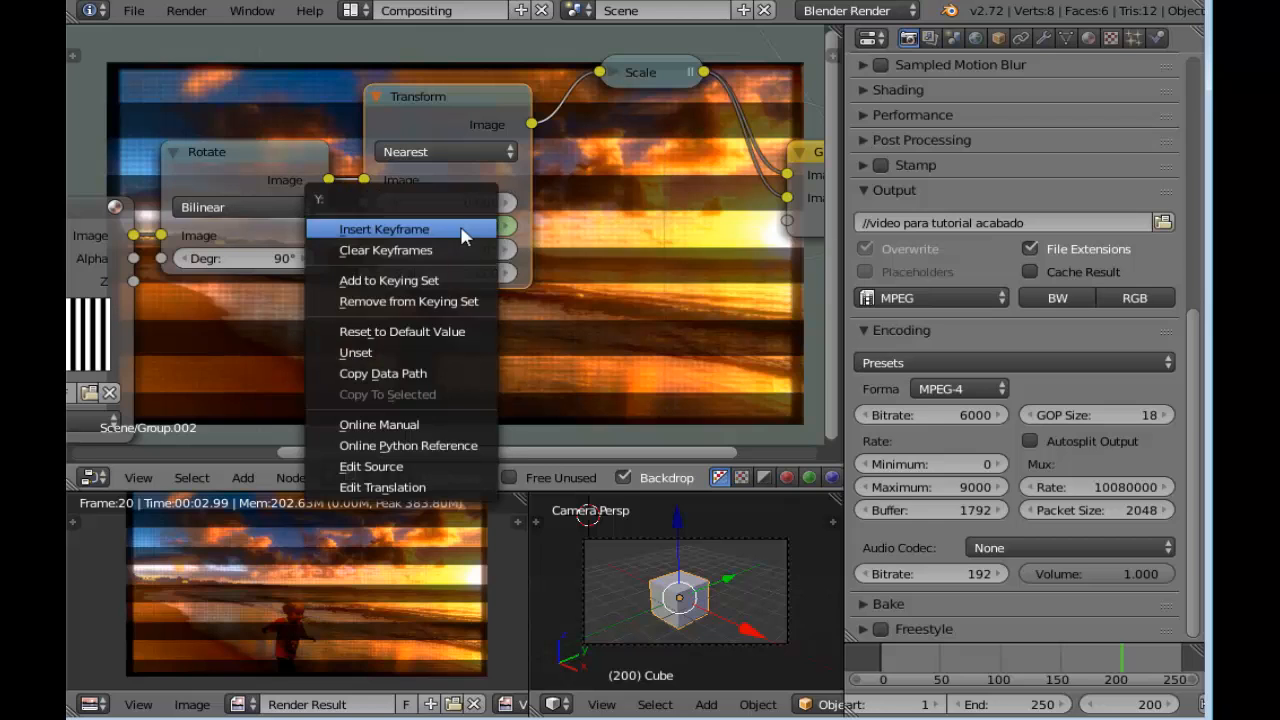
left_click(464, 232)
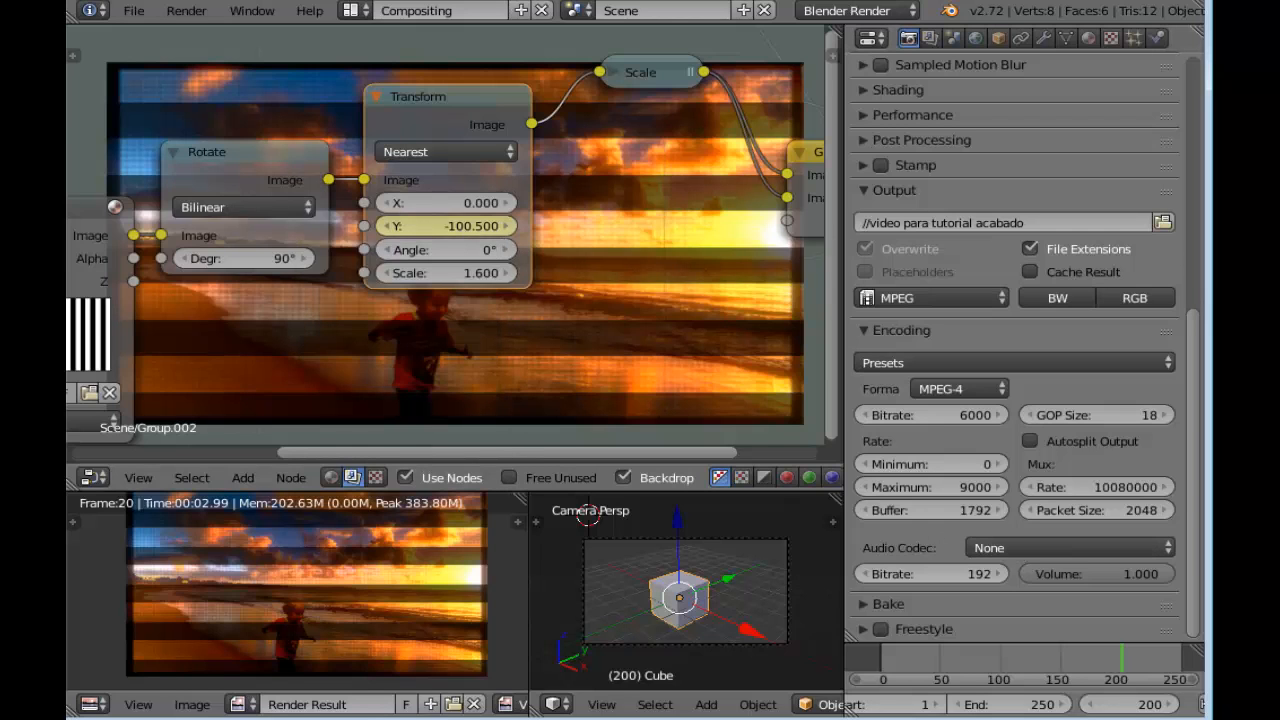
Go to frame 249, set the Transform node's Y to 0 and insert a keyframe on it
left_click(1147, 706)
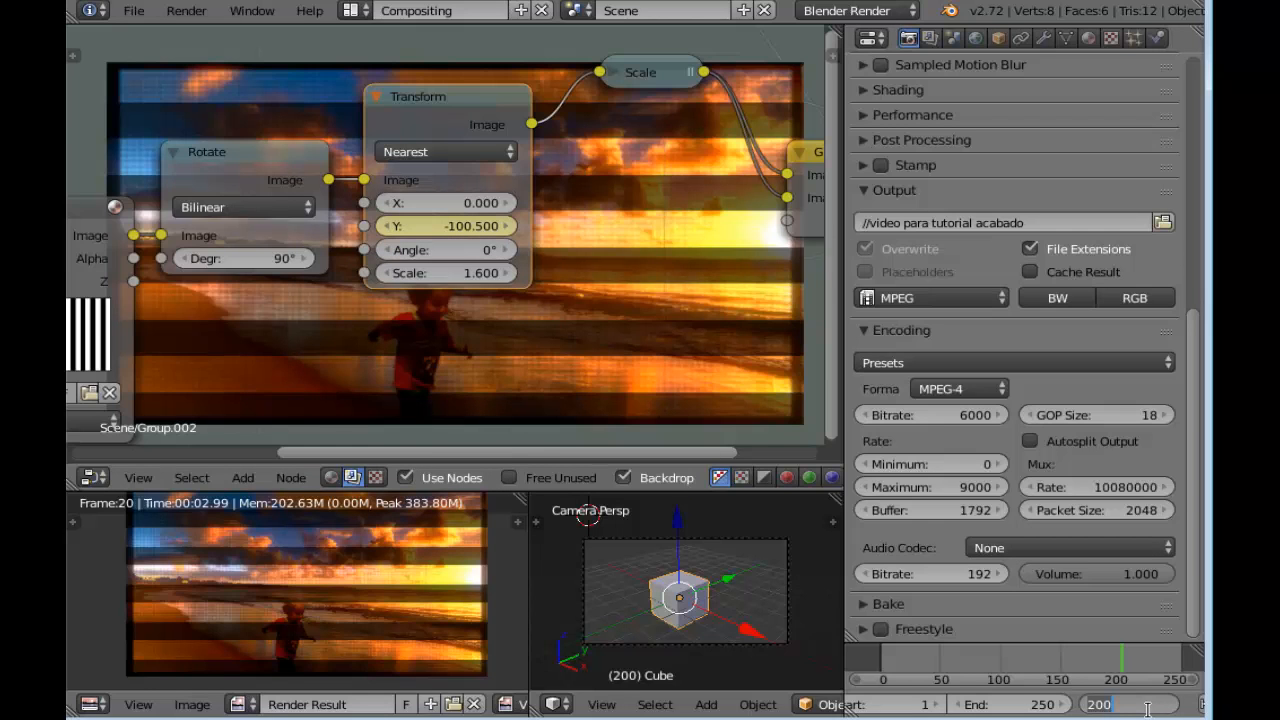
type("249")
key("Return")
scroll(401, 293, "up", 2)
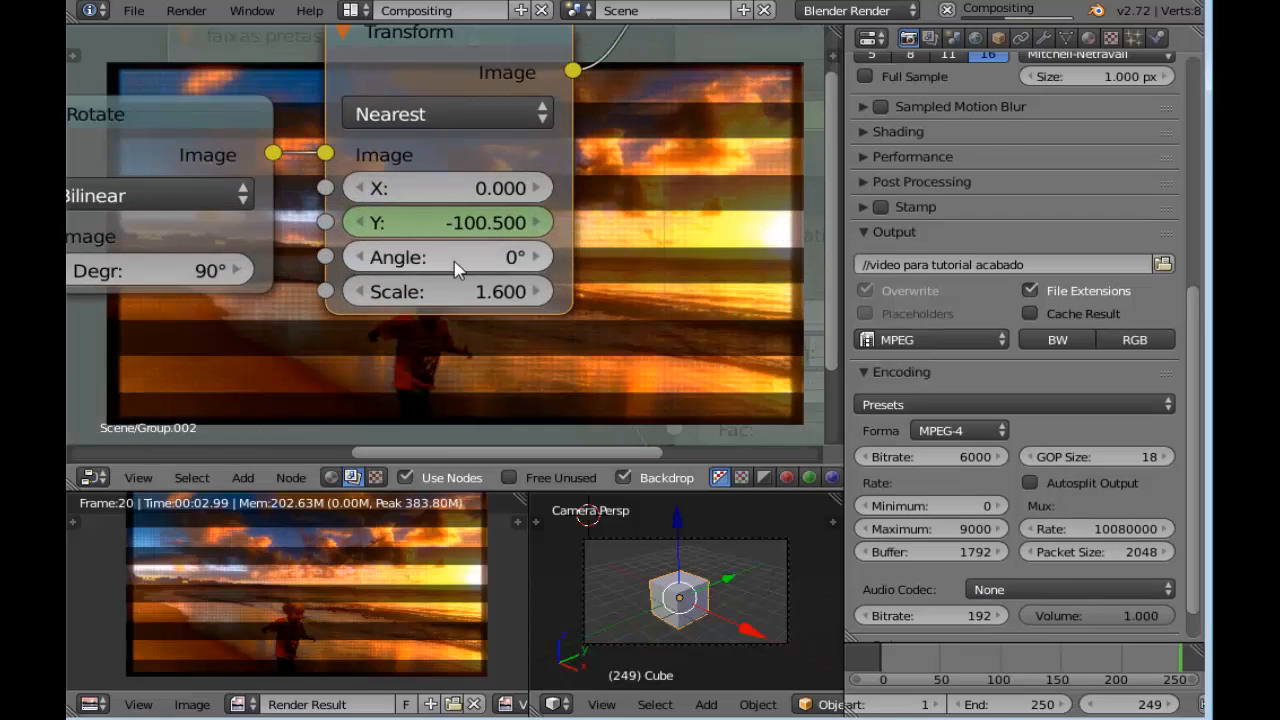
left_click(477, 227)
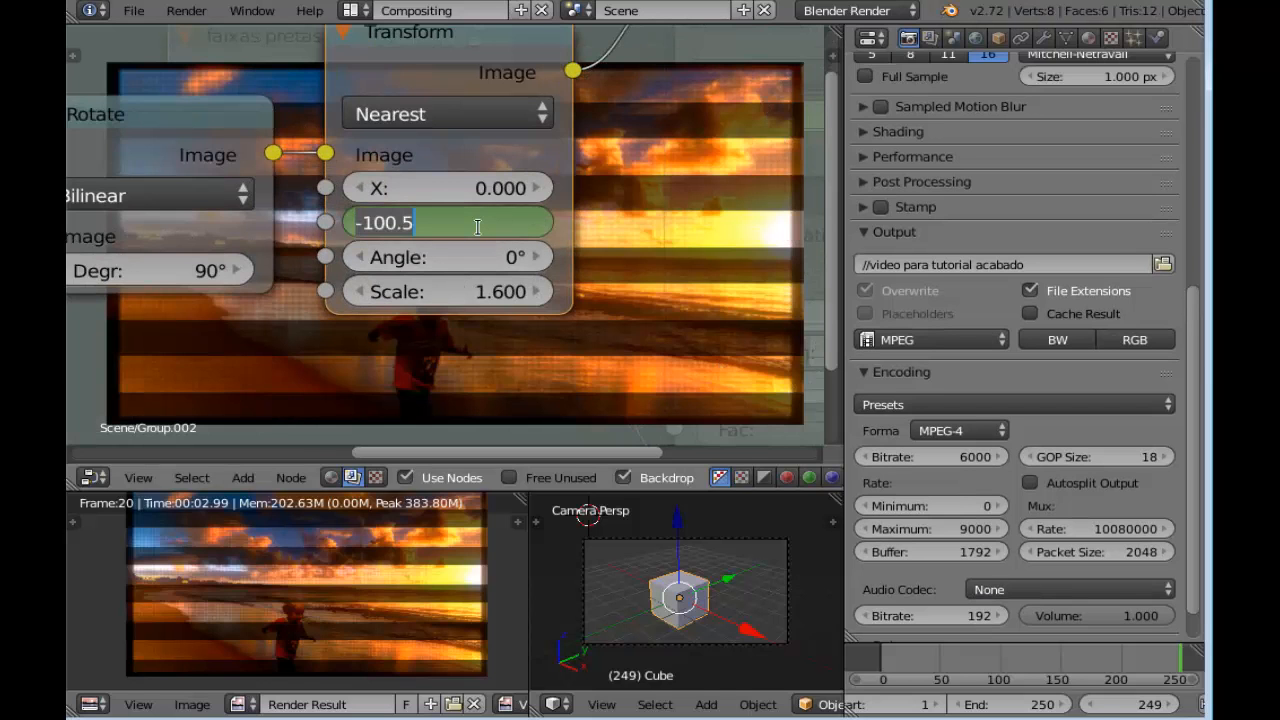
type("0")
key("Return")
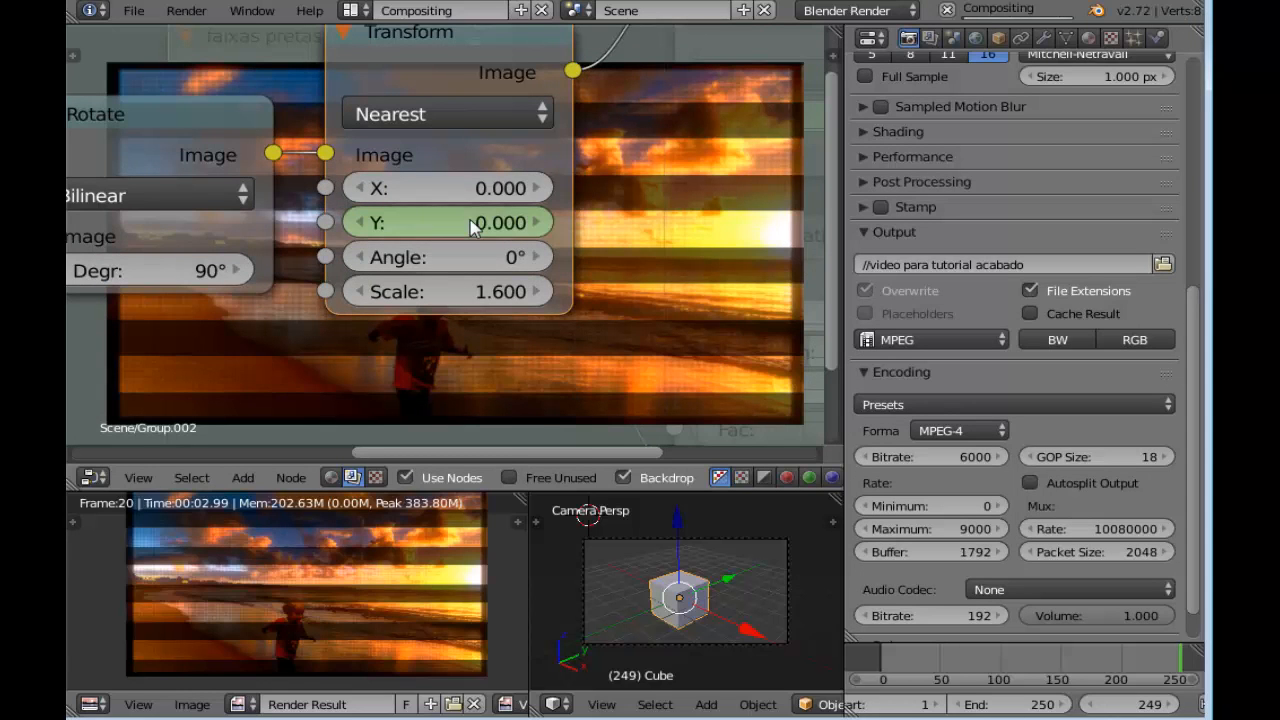
right_click(474, 228)
key("Escape")
scroll(592, 196, "down", 3)
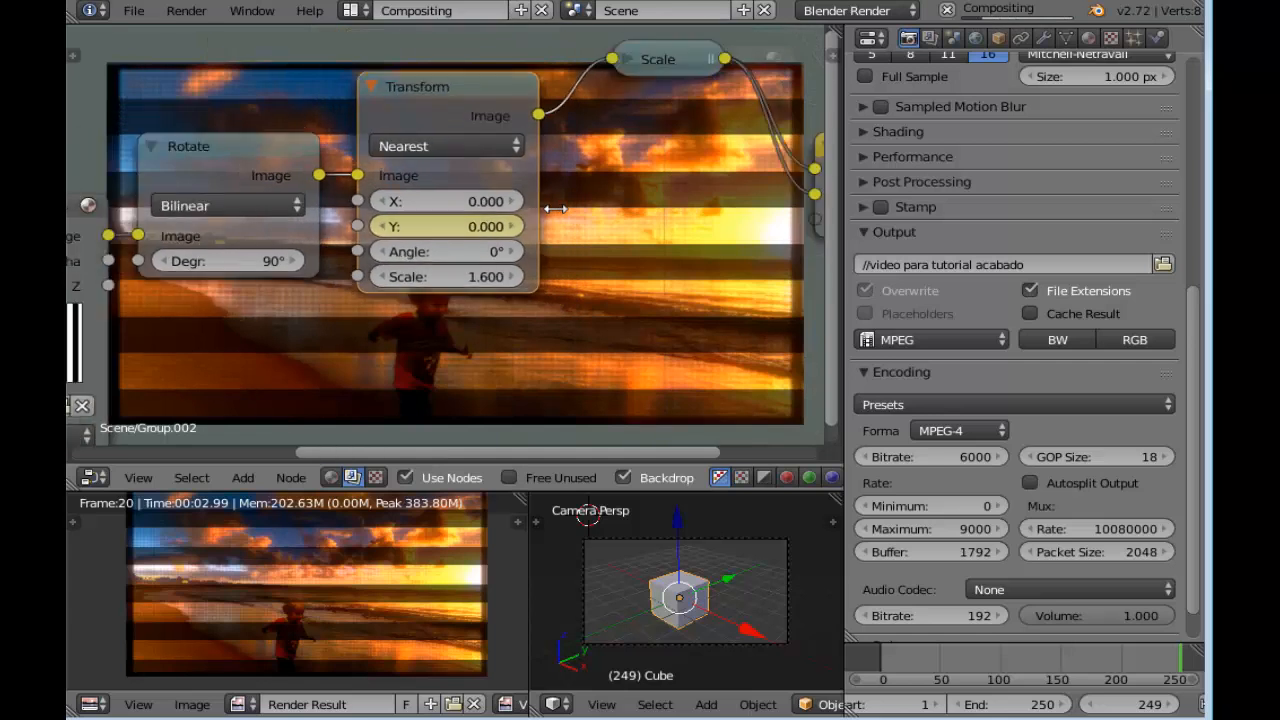
scroll(592, 196, "down", 1)
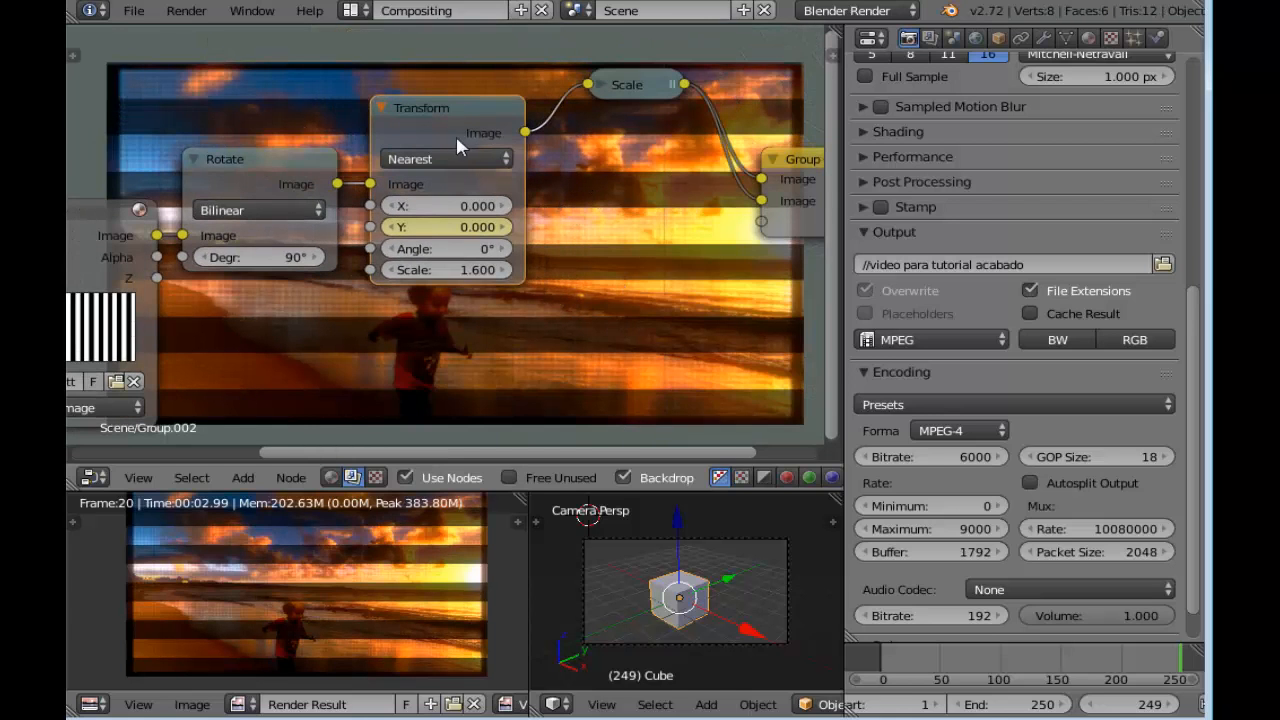
Collapse the Transform node and exit the faixas pretas group back to the main node tree
left_click(383, 107)
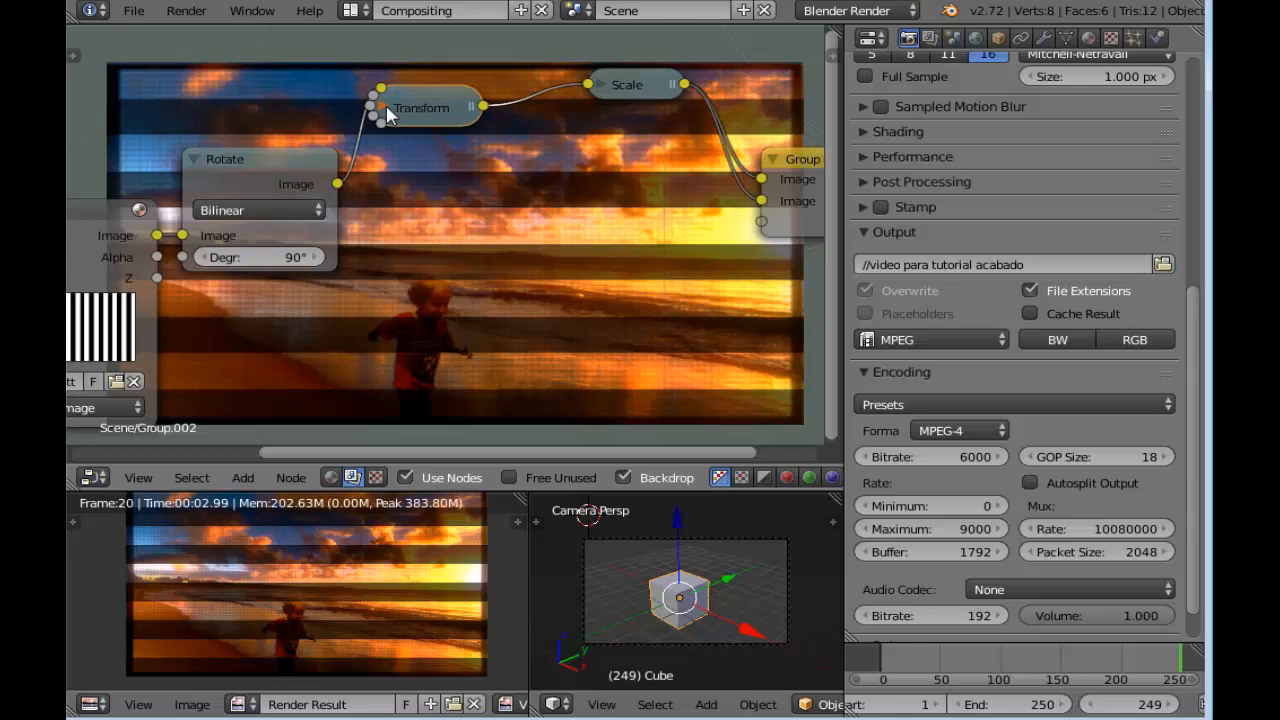
mouse_move(417, 143)
middle_mouse_down()
mouse_move(389, 114)
mouse_move(413, 142)
middle_mouse_up()
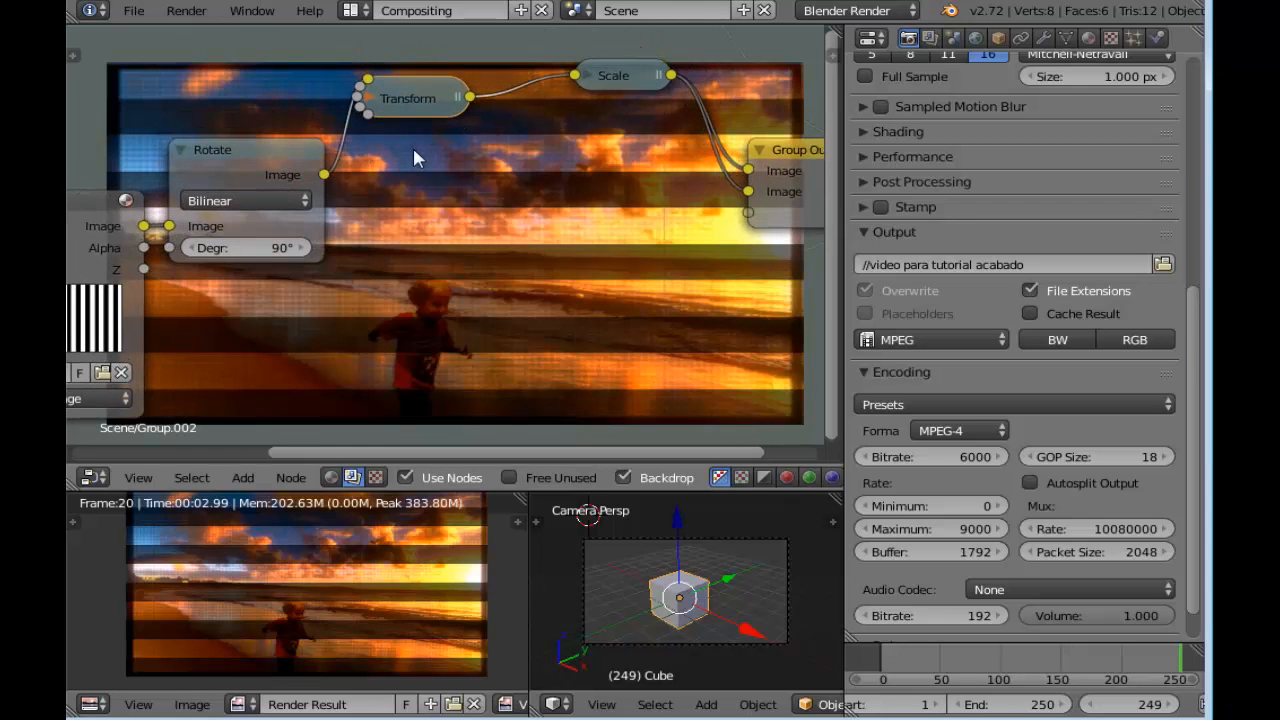
key("Tab")
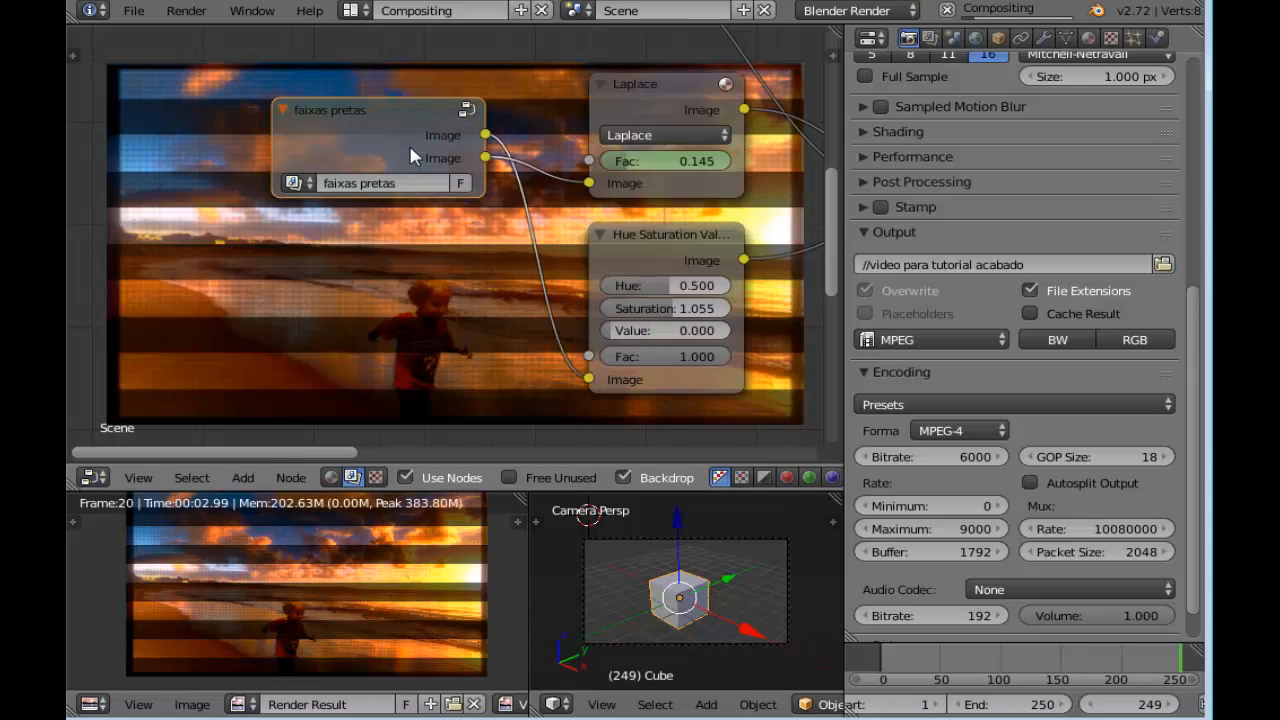
Go to frame 220, set the Laplace filter node's Fac to 0.064 and insert a keyframe on it
middle_click_drag(473, 266, 405, 276)
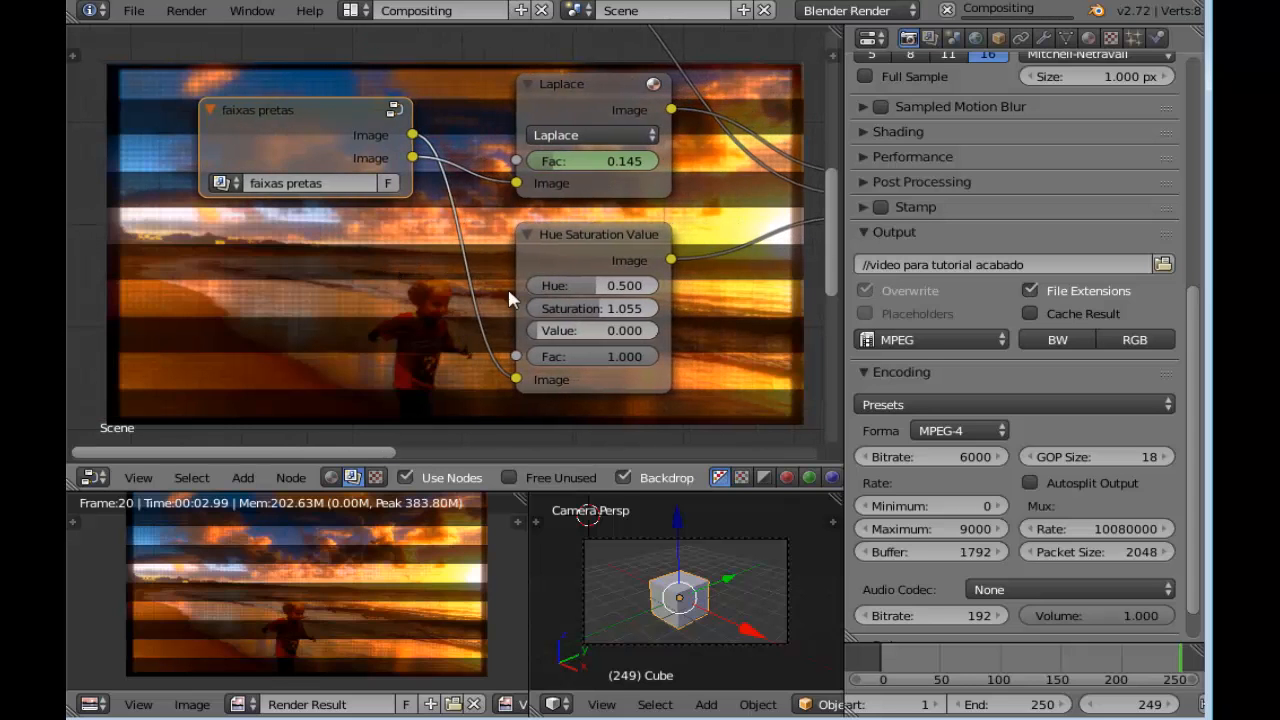
scroll(553, 175, "up", 2)
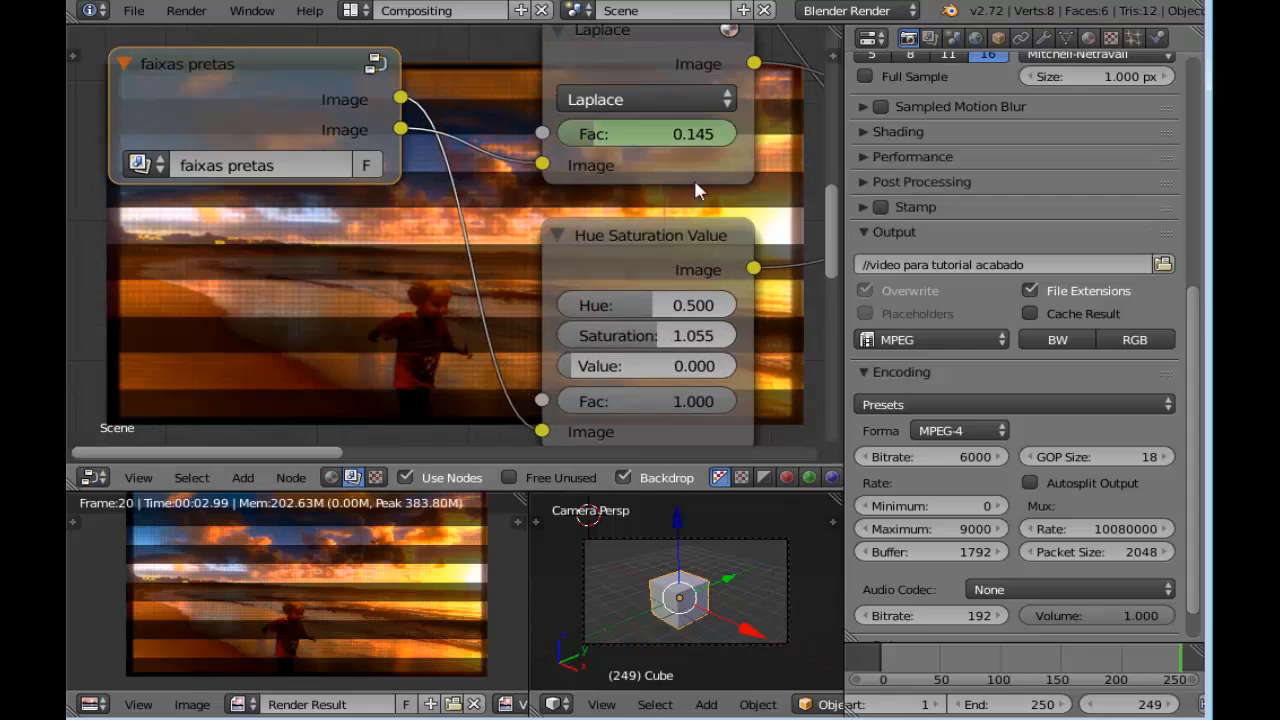
middle_click_drag(518, 205, 429, 210)
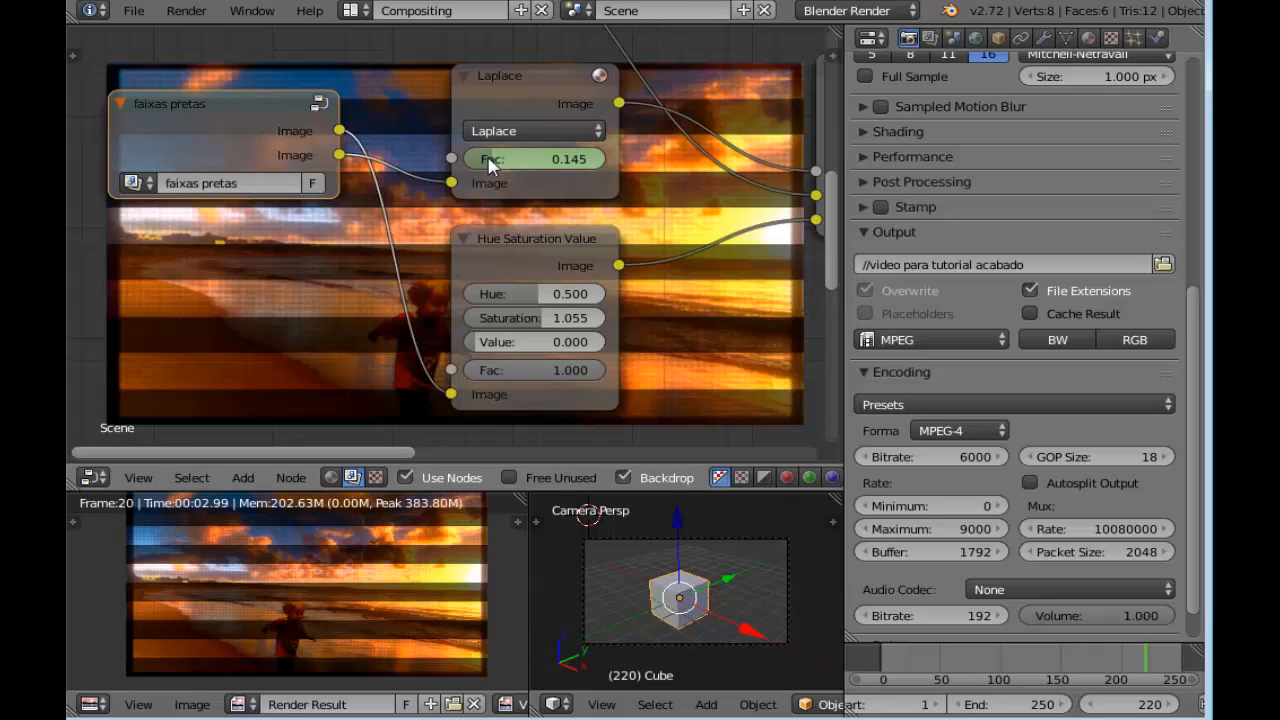
left_click_drag(491, 168, 464, 168)
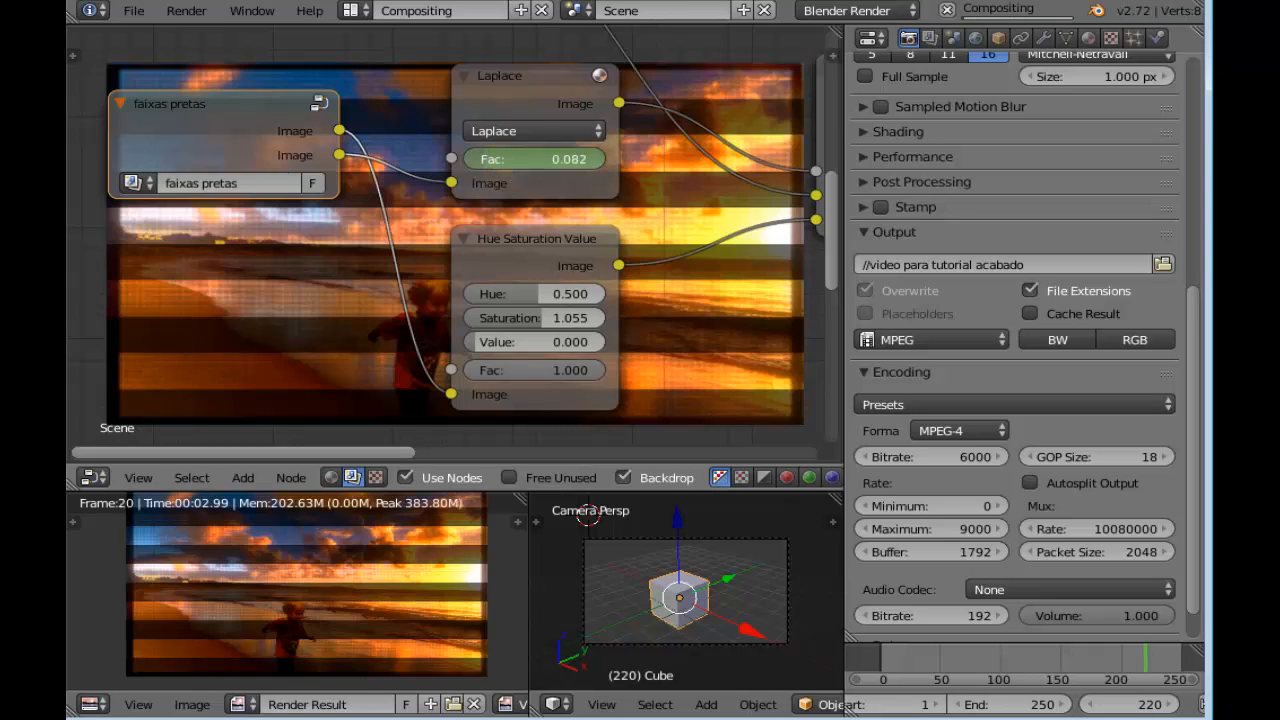
right_click(488, 165)
left_click(490, 165)
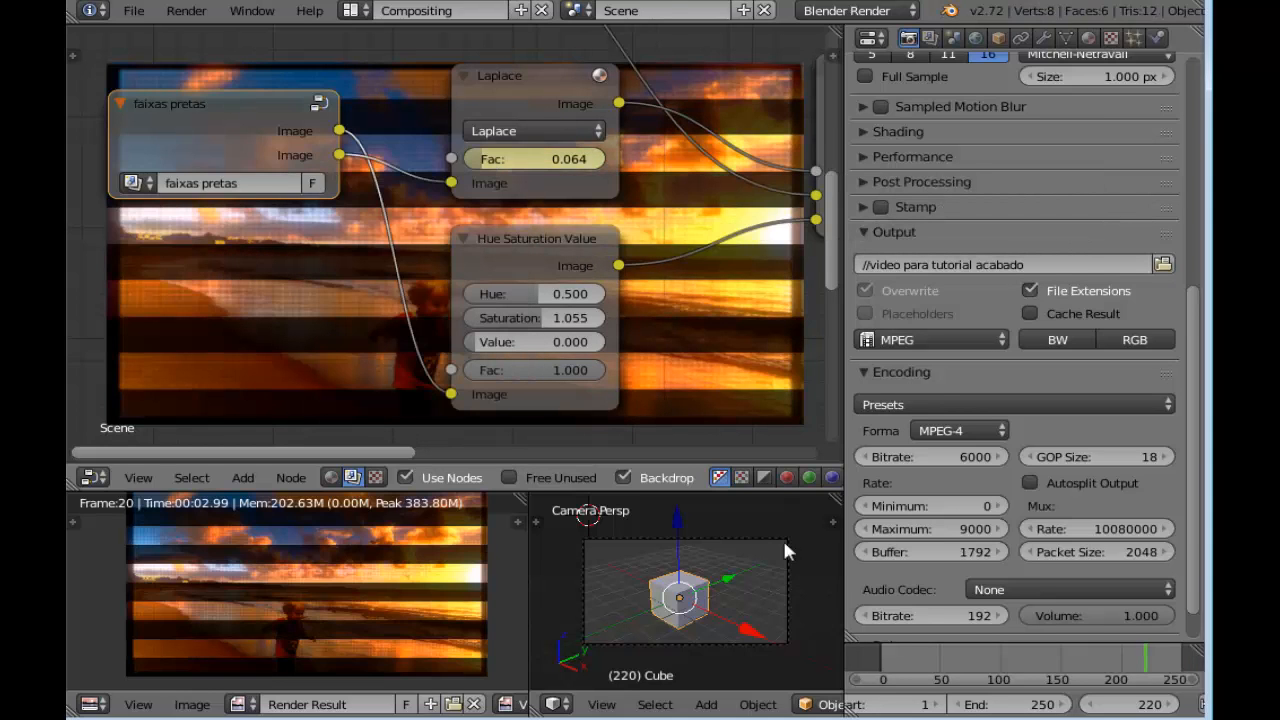
Go to frame 249, set the Laplace filter node's Fac to 1.000 and insert a keyframe on it
double_click(1130, 704)
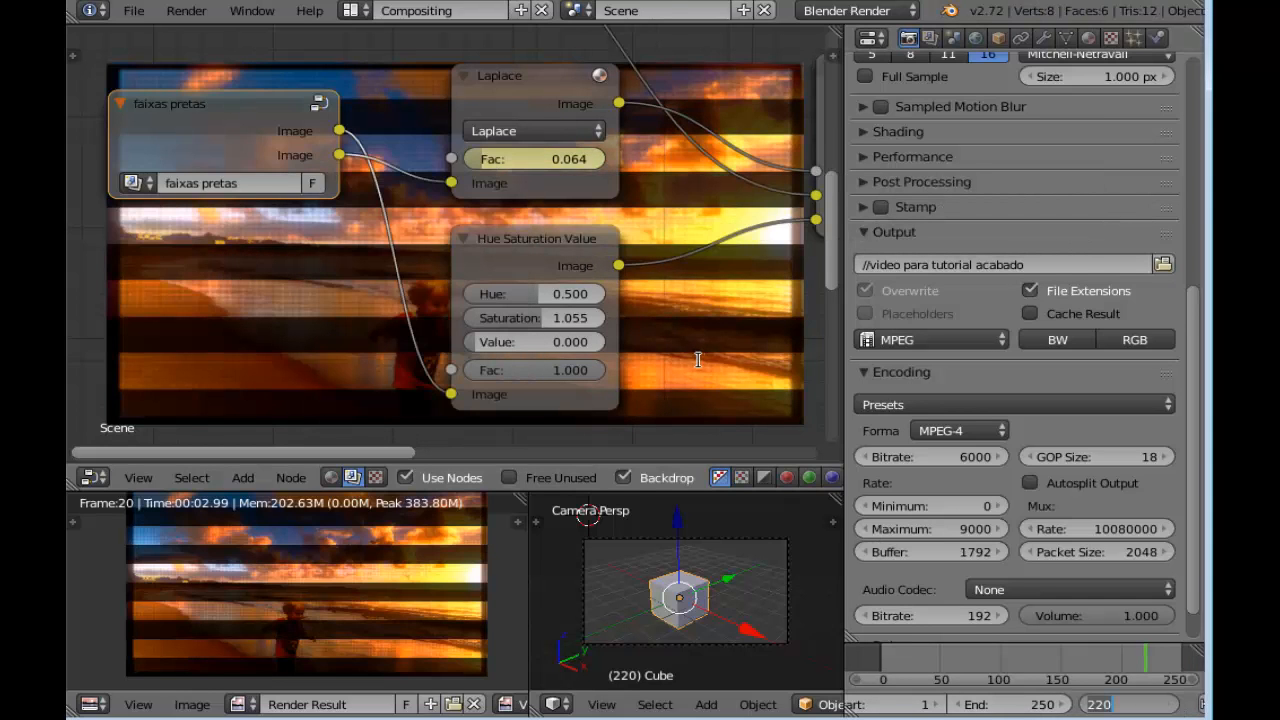
type("2")
key("Return")
left_click_drag(488, 159, 604, 159)
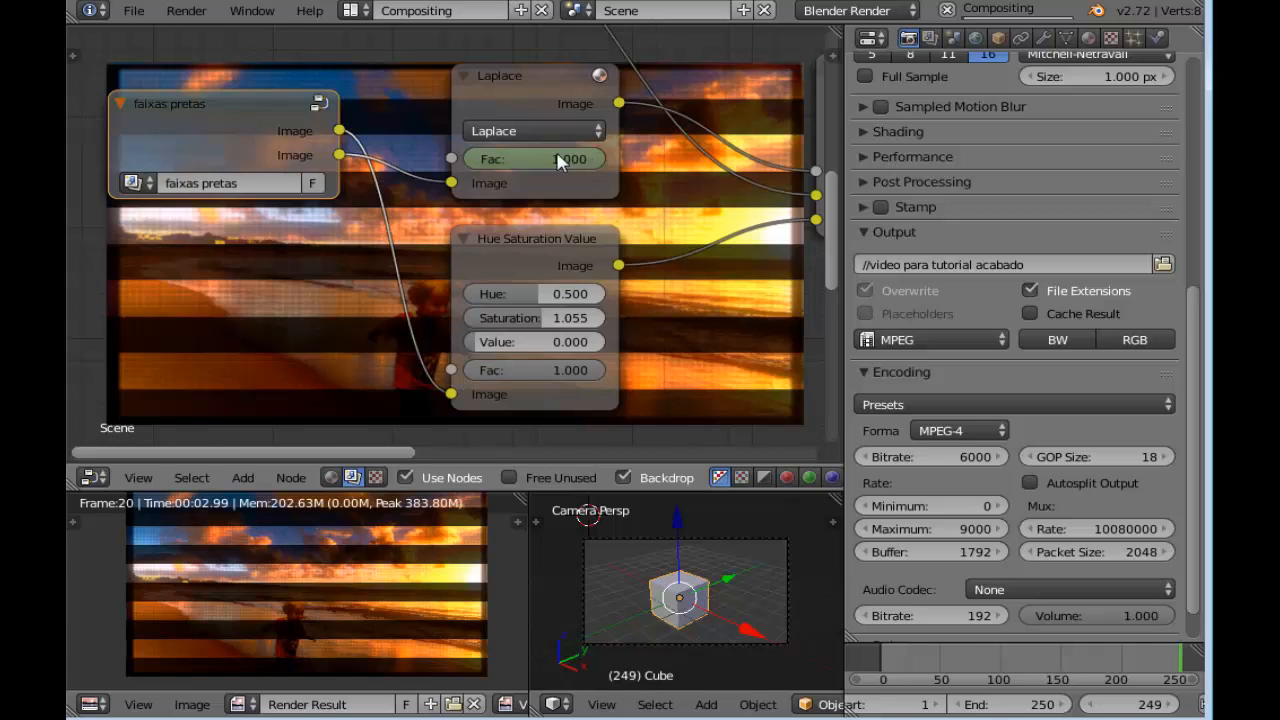
right_click(557, 160)
left_click(557, 157)
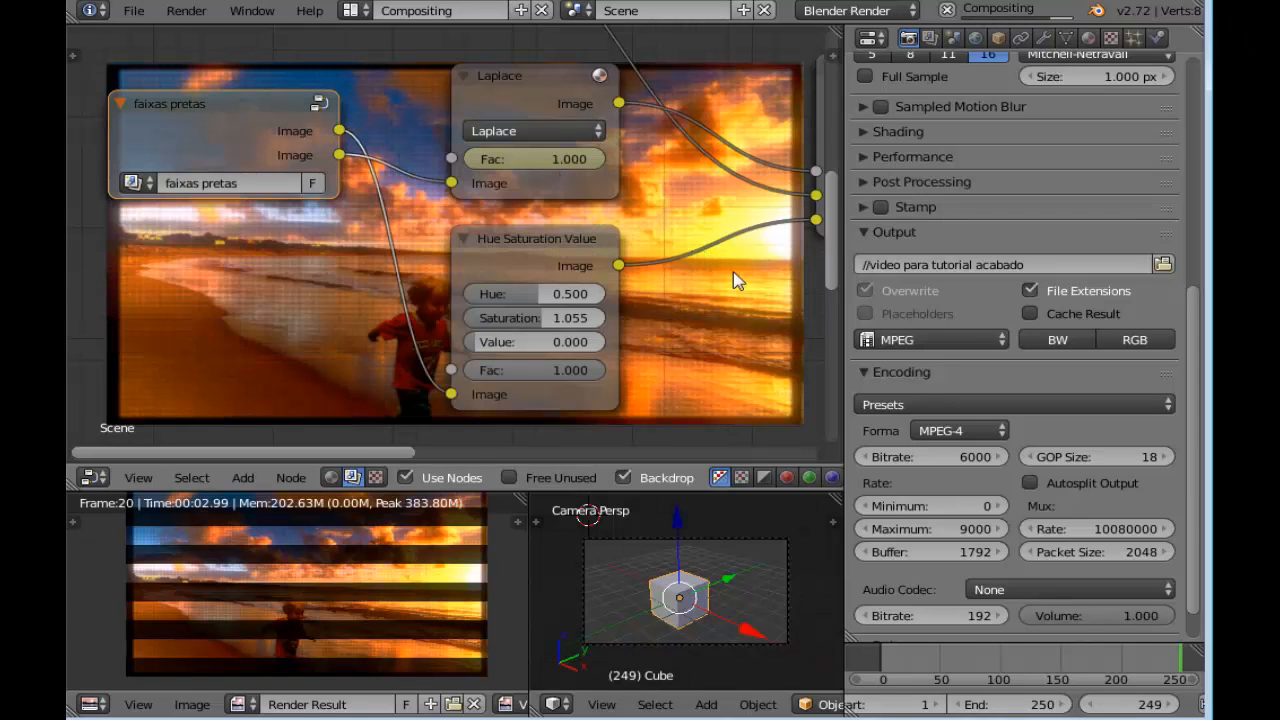
Open the distorção de video node group for editing
scroll(337, 210, "down", 8)
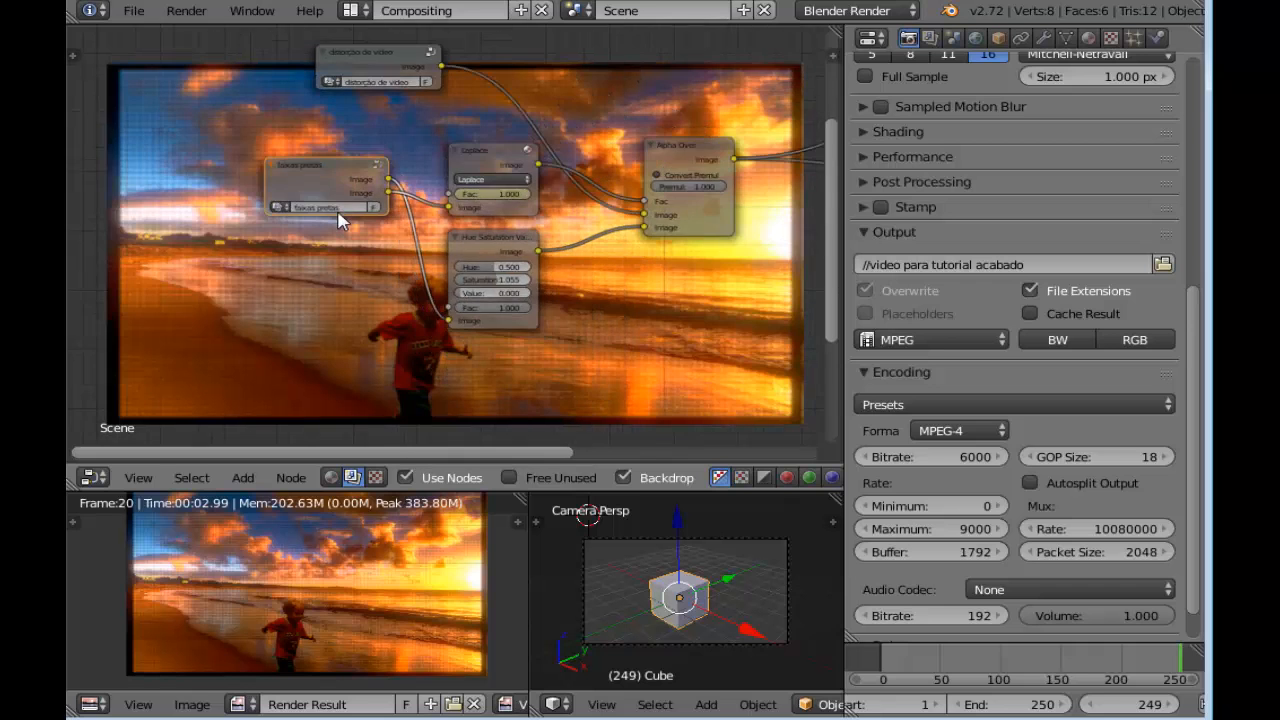
middle_click_drag(606, 312, 574, 371)
scroll(458, 274, "up", 2)
middle_click_drag(538, 137, 622, 196)
left_click(390, 145)
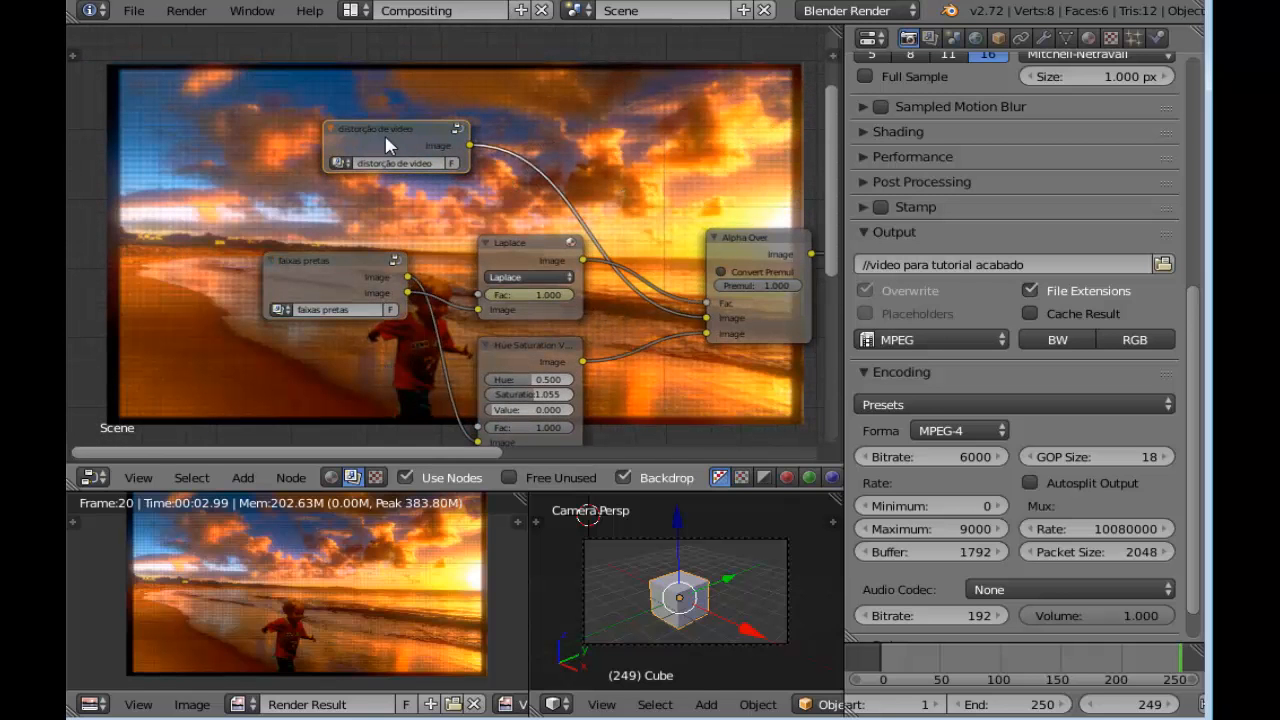
key("Tab")
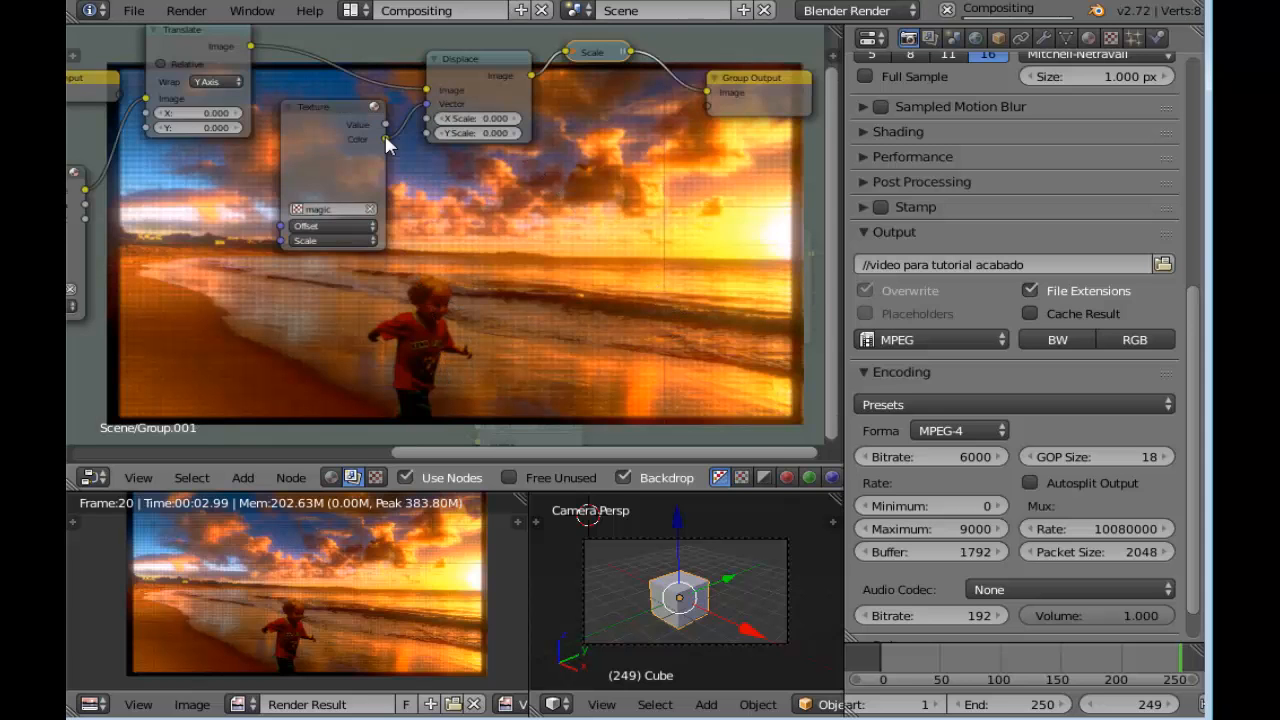
Go to frame 150 and insert a keyframe on the Displace node's X Scale at 0
middle_click_drag(141, 218, 285, 224)
scroll(340, 226, "up", 2)
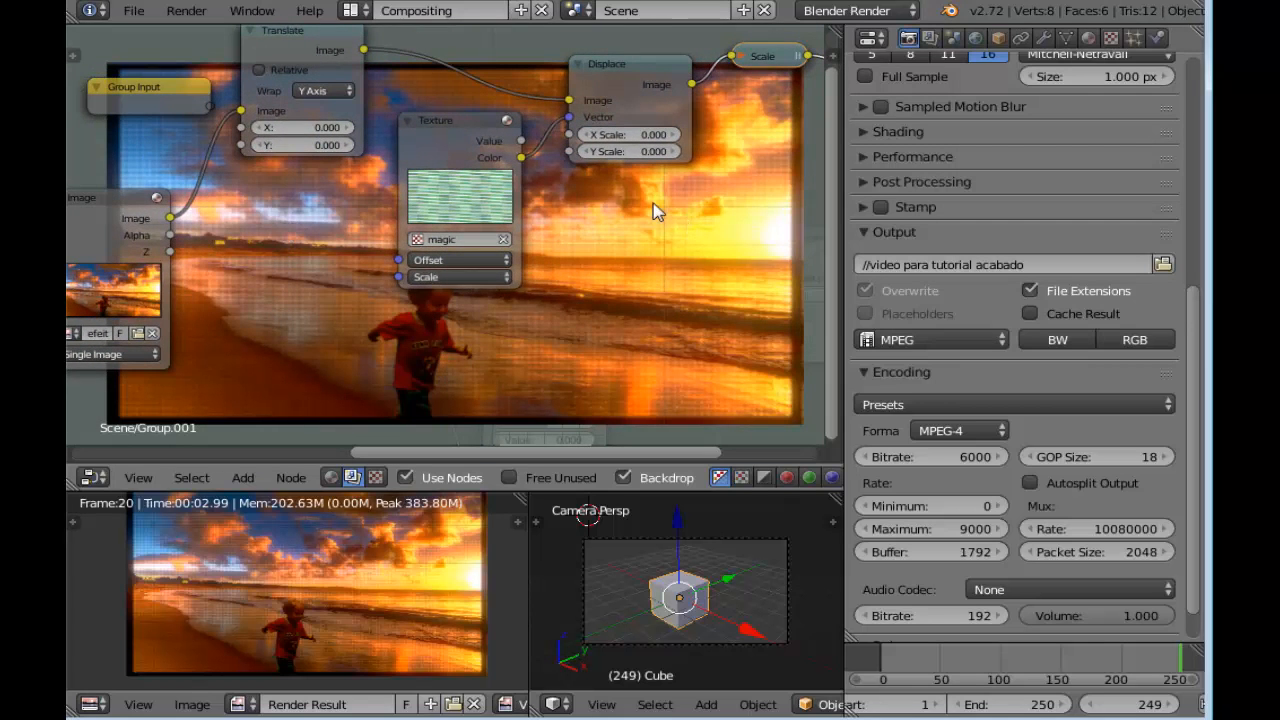
middle_click_drag(652, 210, 608, 223)
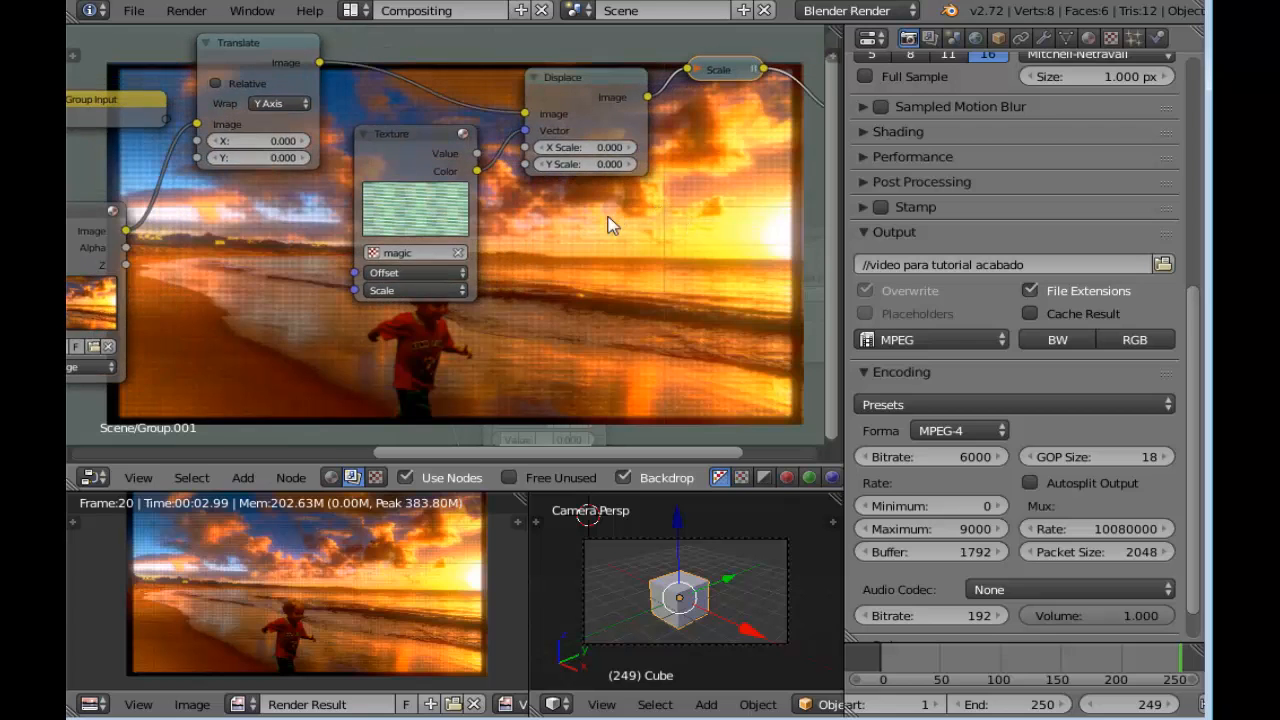
left_click(1123, 667)
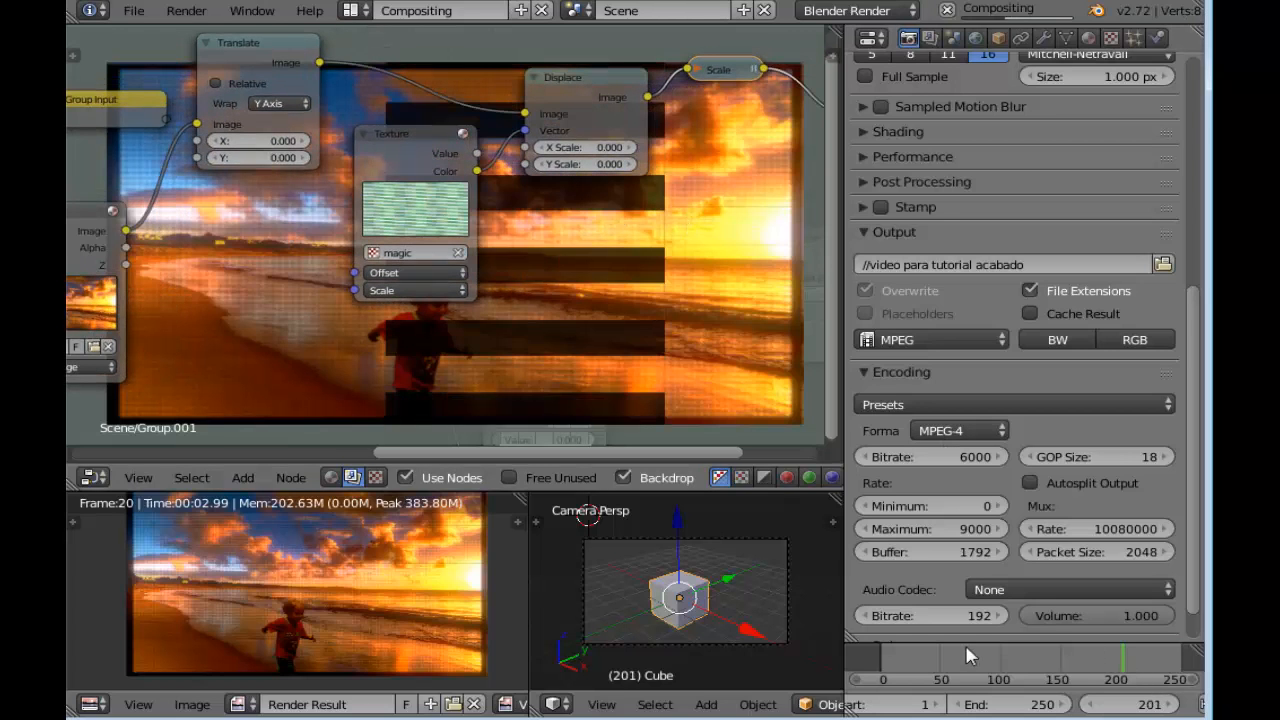
scroll(605, 305, "up", 3)
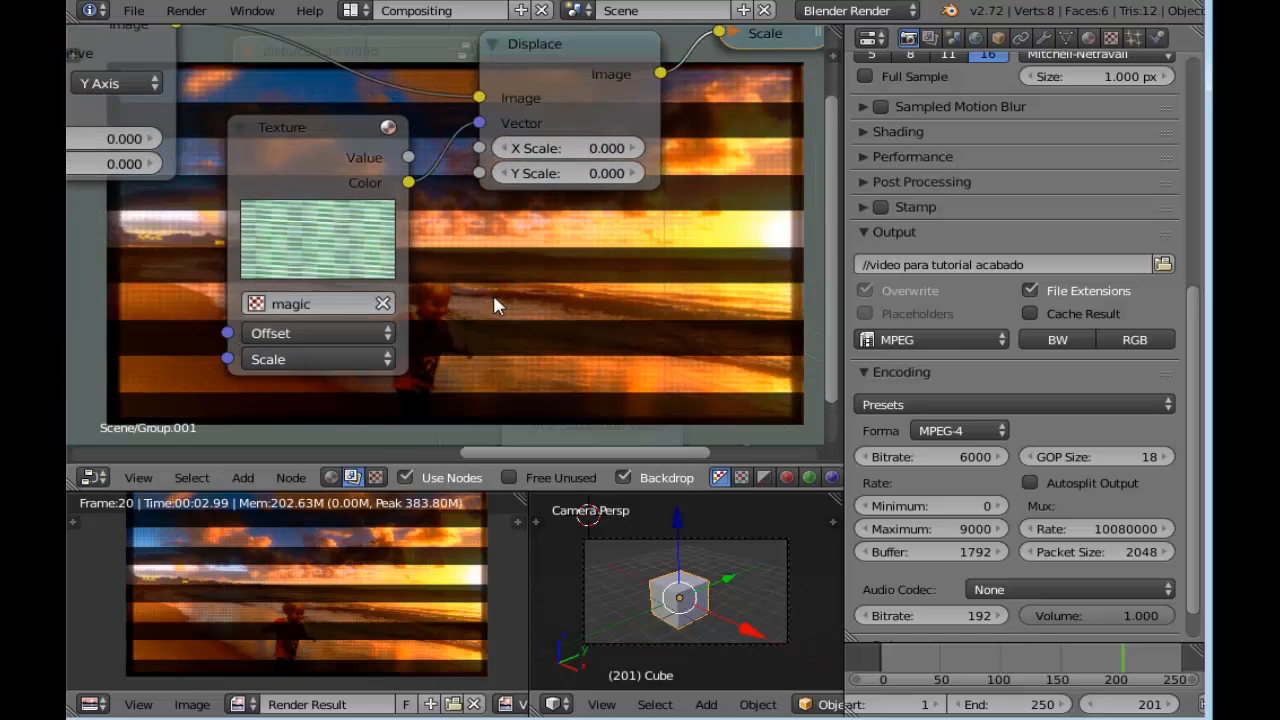
scroll(575, 262, "up", 2)
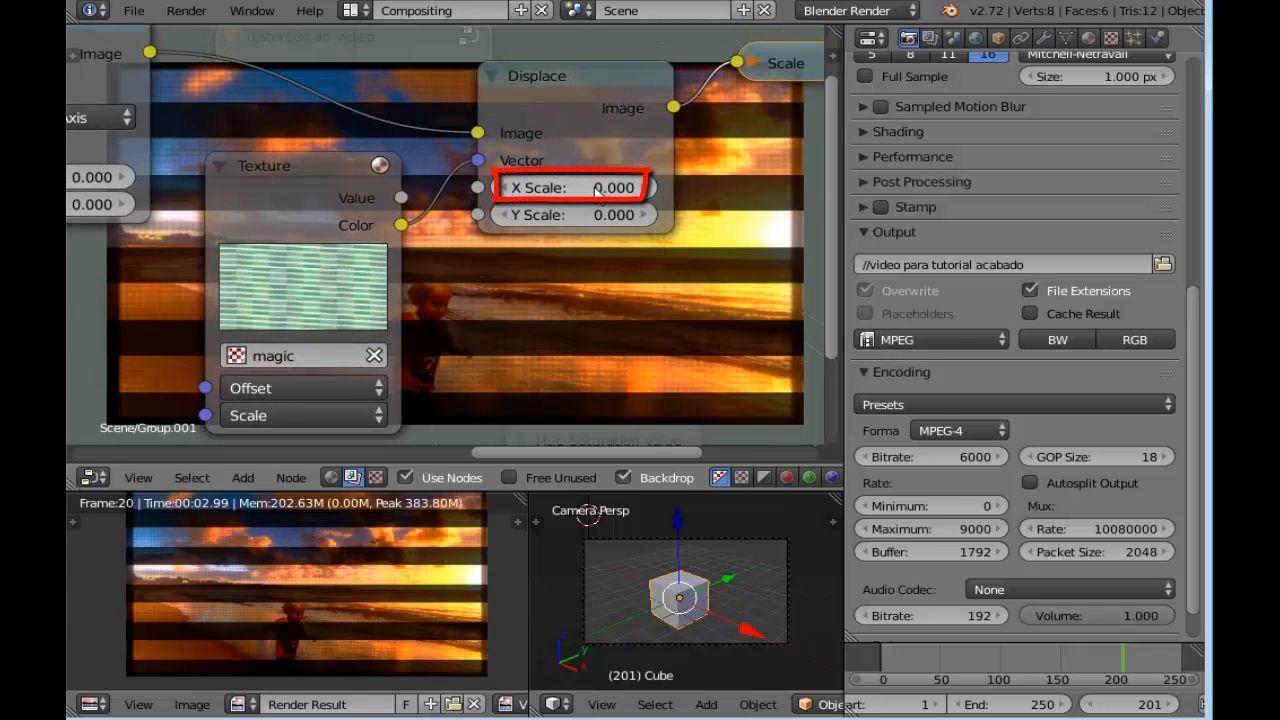
left_click(1061, 662)
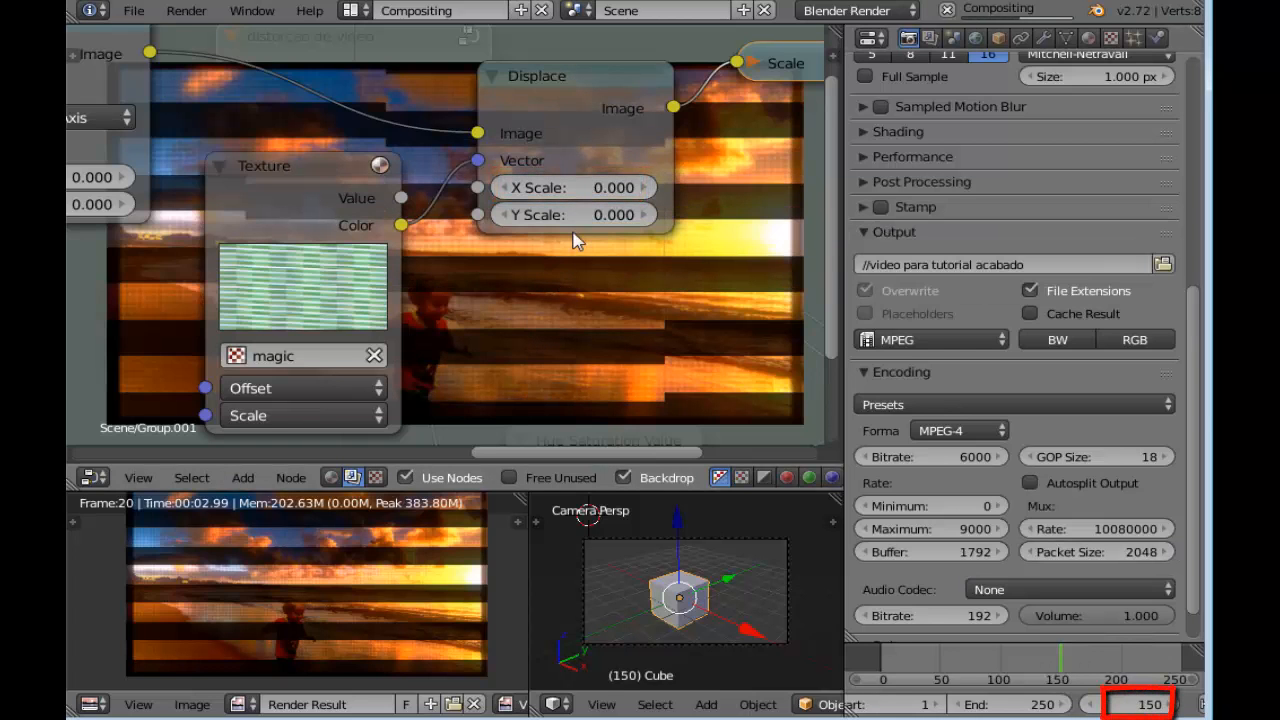
right_click(594, 191)
left_click(594, 193)
scroll(594, 197, "down", 1)
scroll(590, 197, "down", 1)
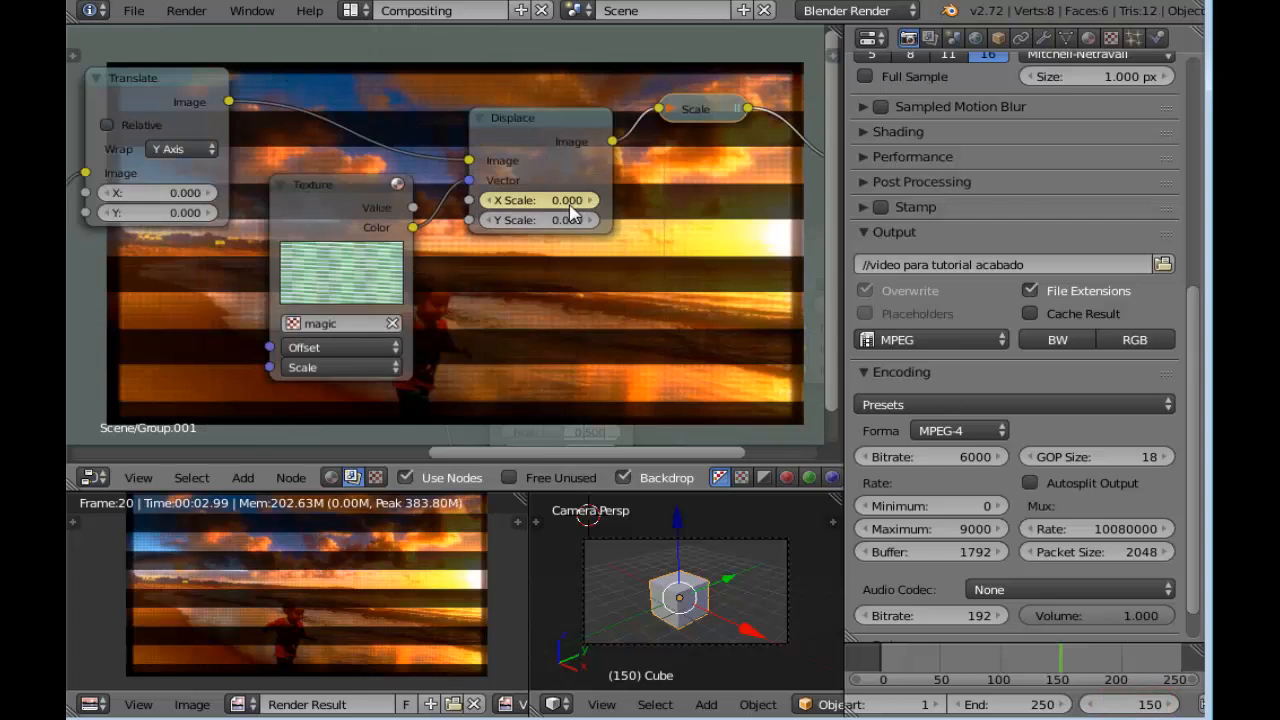
Go to frame 153 and set the Displace node's X Scale to 80
scroll(572, 213, "up", 2)
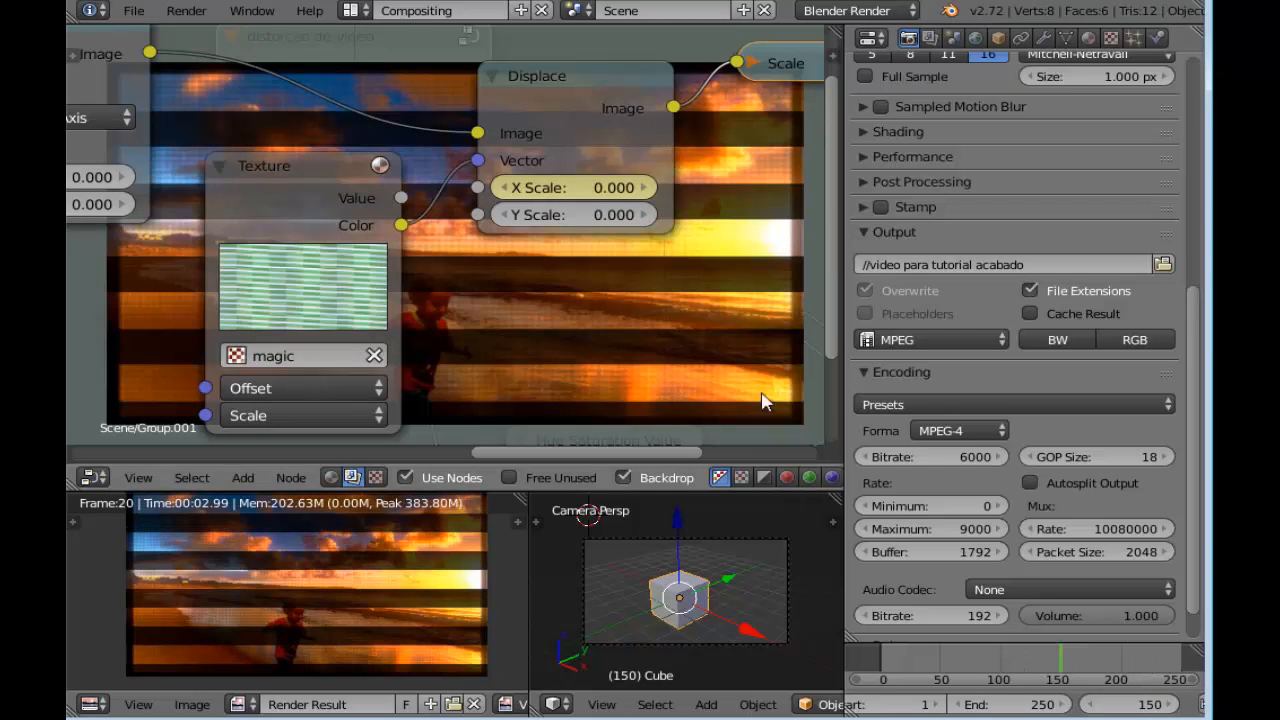
scroll(590, 250, "down", 1)
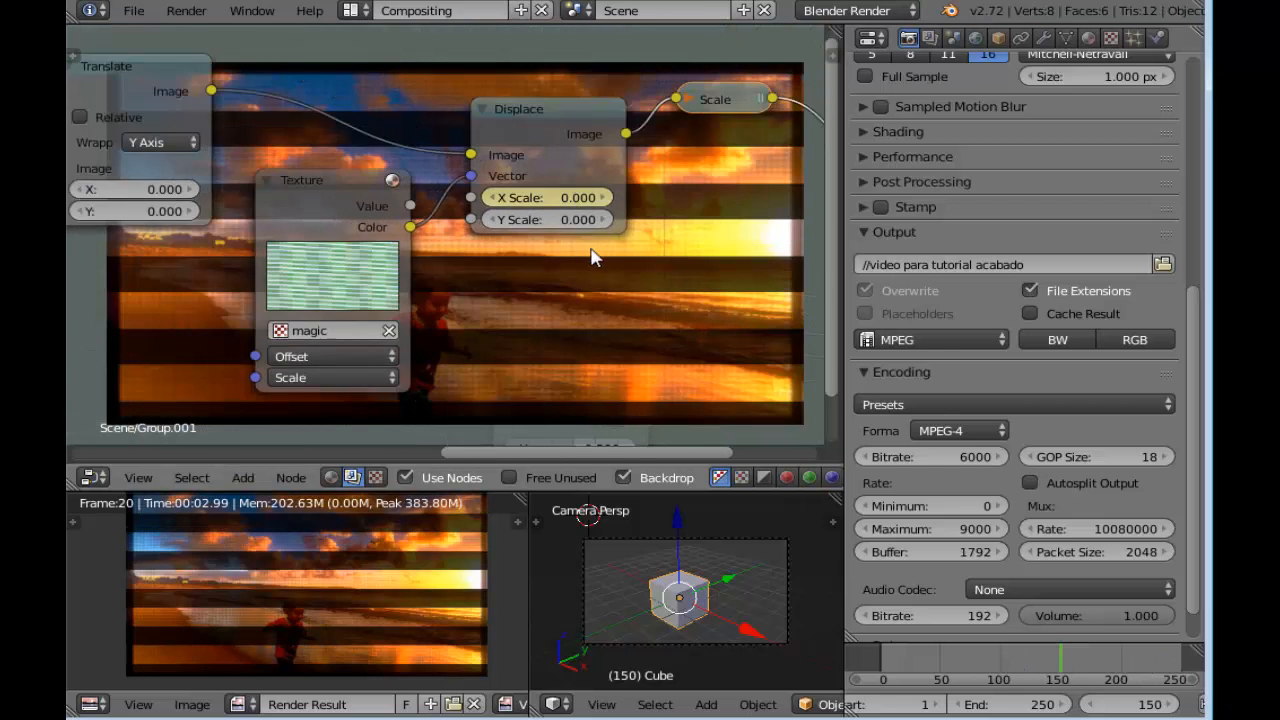
left_click(1173, 705)
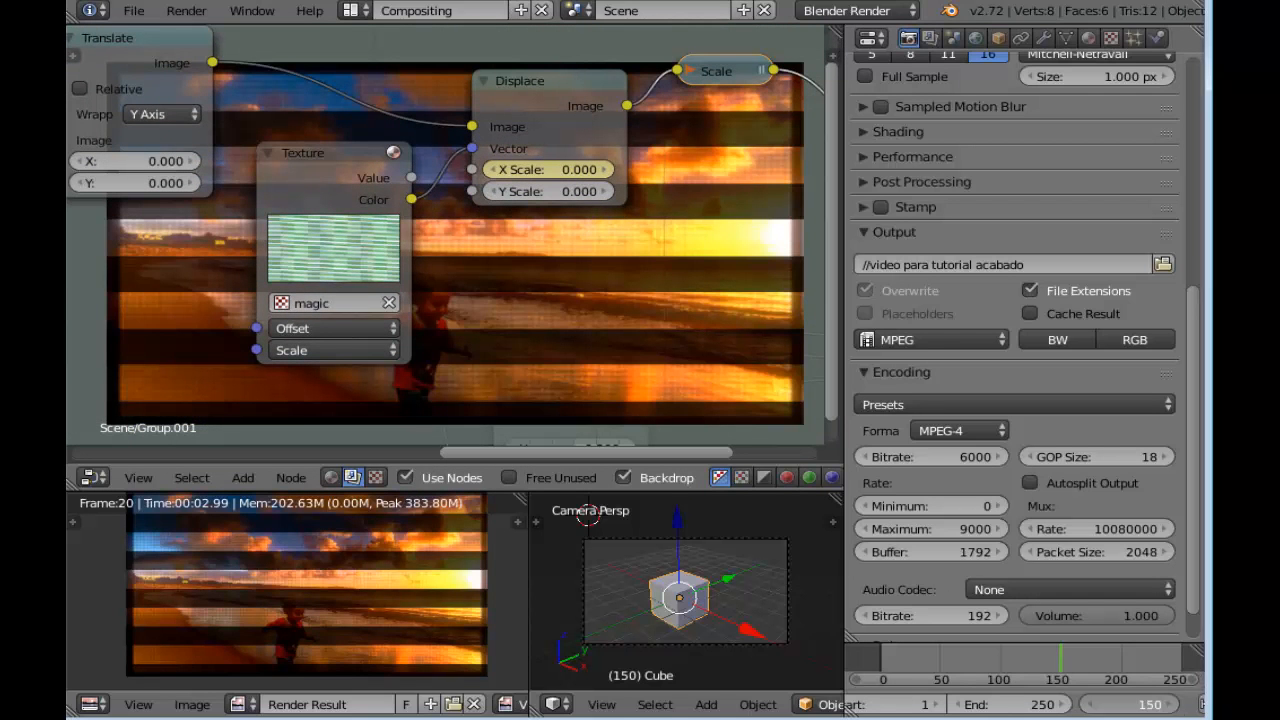
left_click(1173, 705)
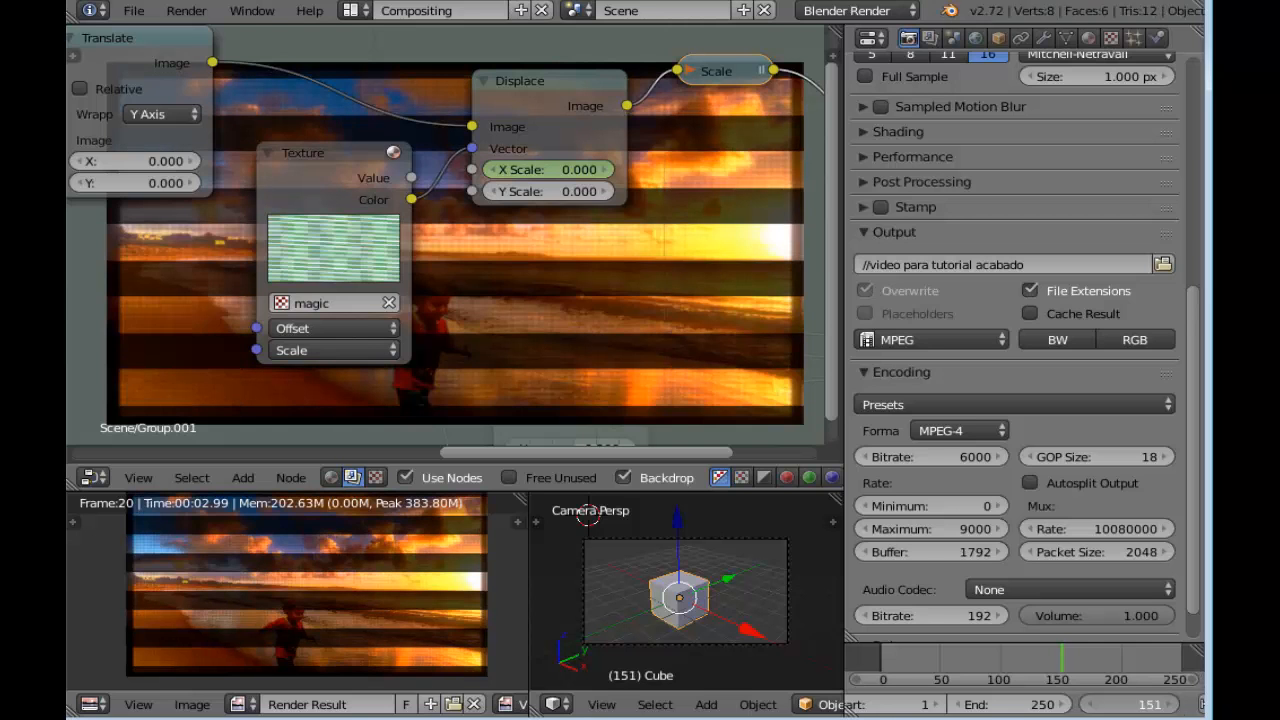
left_click(1173, 705)
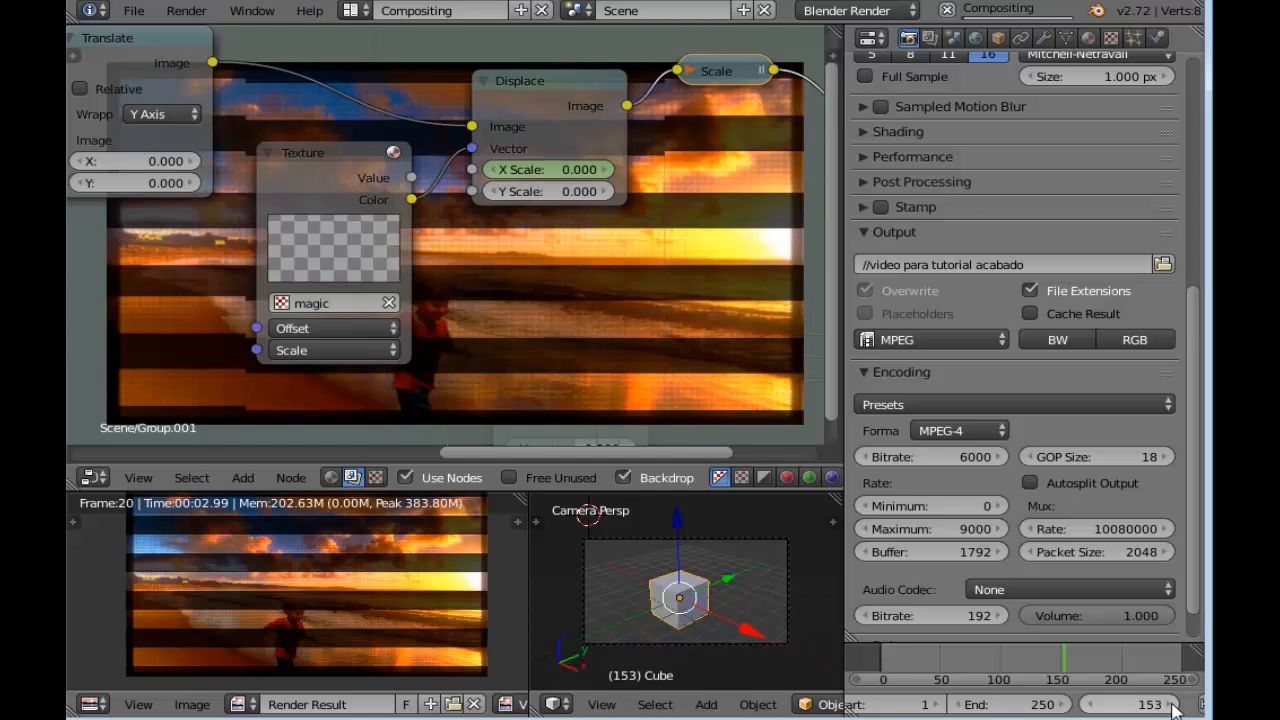
scroll(676, 341, "up", 2)
middle_click_drag(608, 294, 549, 323)
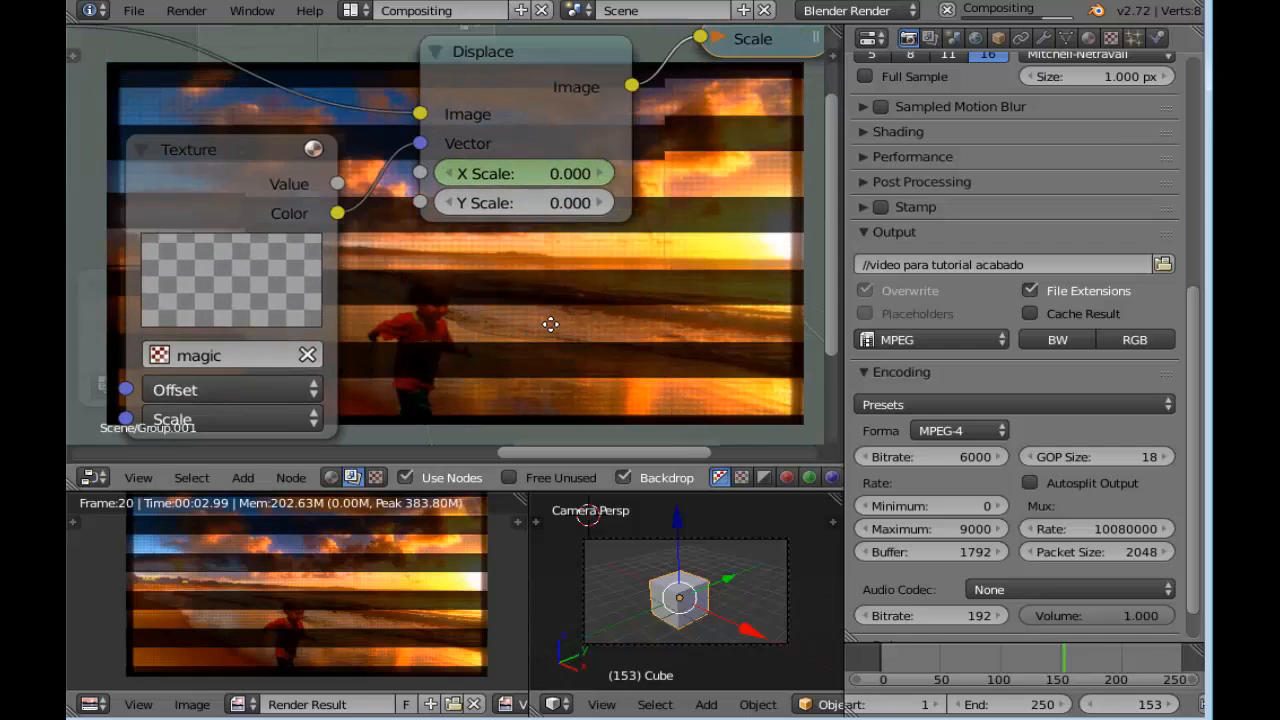
left_click(575, 180)
type("0.0")
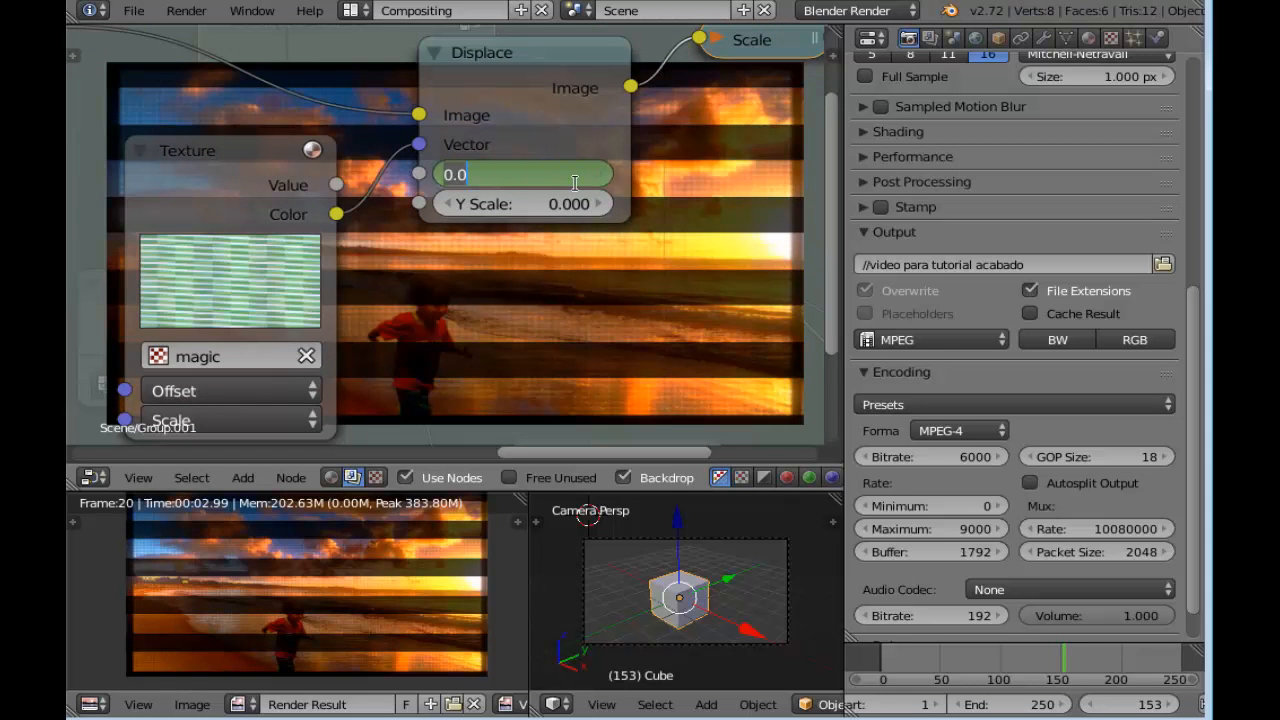
key("Return")
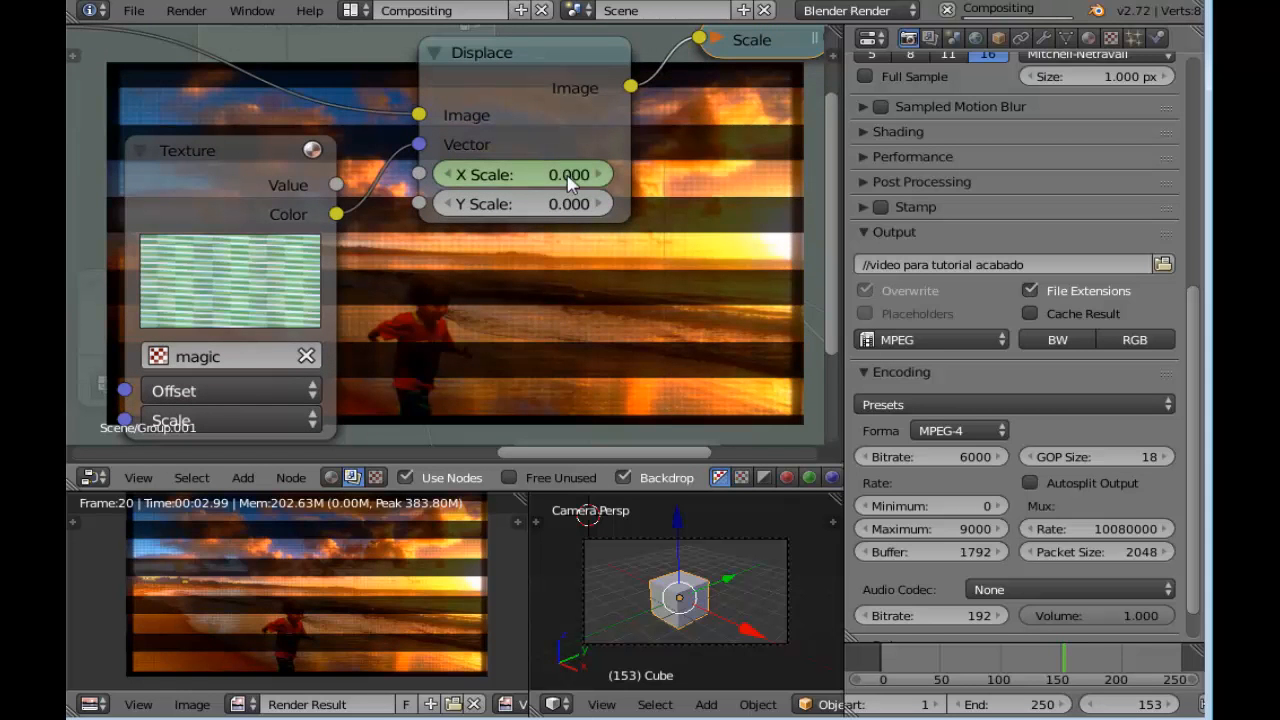
left_click(571, 177)
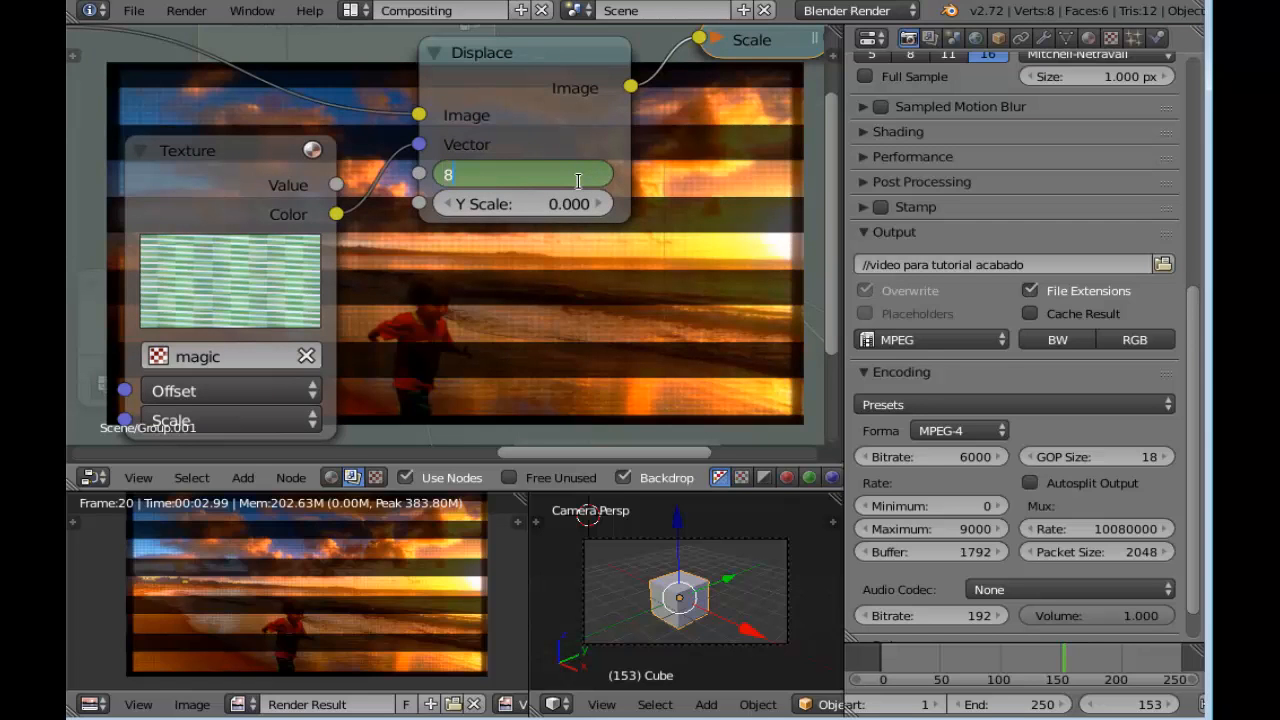
key("Return")
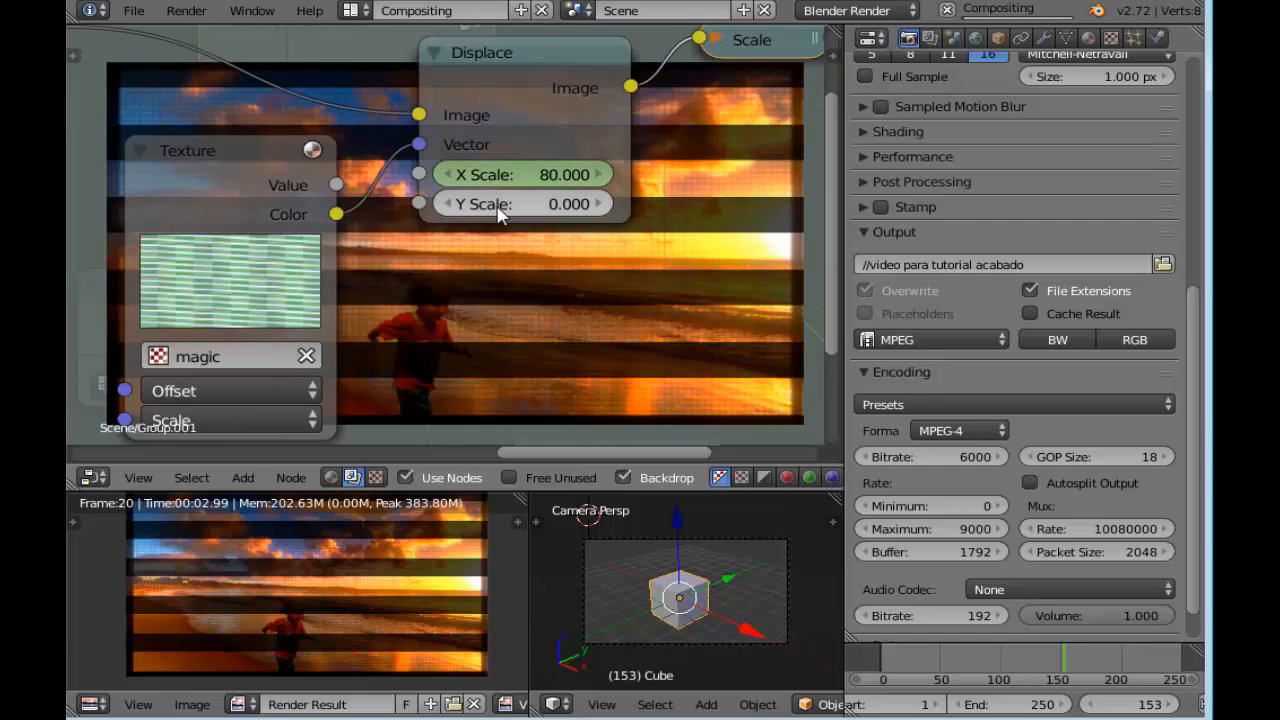
mouse_move(509, 320)
middle_mouse_down()
mouse_move(423, 220)
mouse_move(449, 174)
mouse_move(495, 214)
mouse_move(495, 260)
mouse_move(449, 217)
mouse_move(511, 306)
mouse_move(497, 311)
middle_mouse_up()
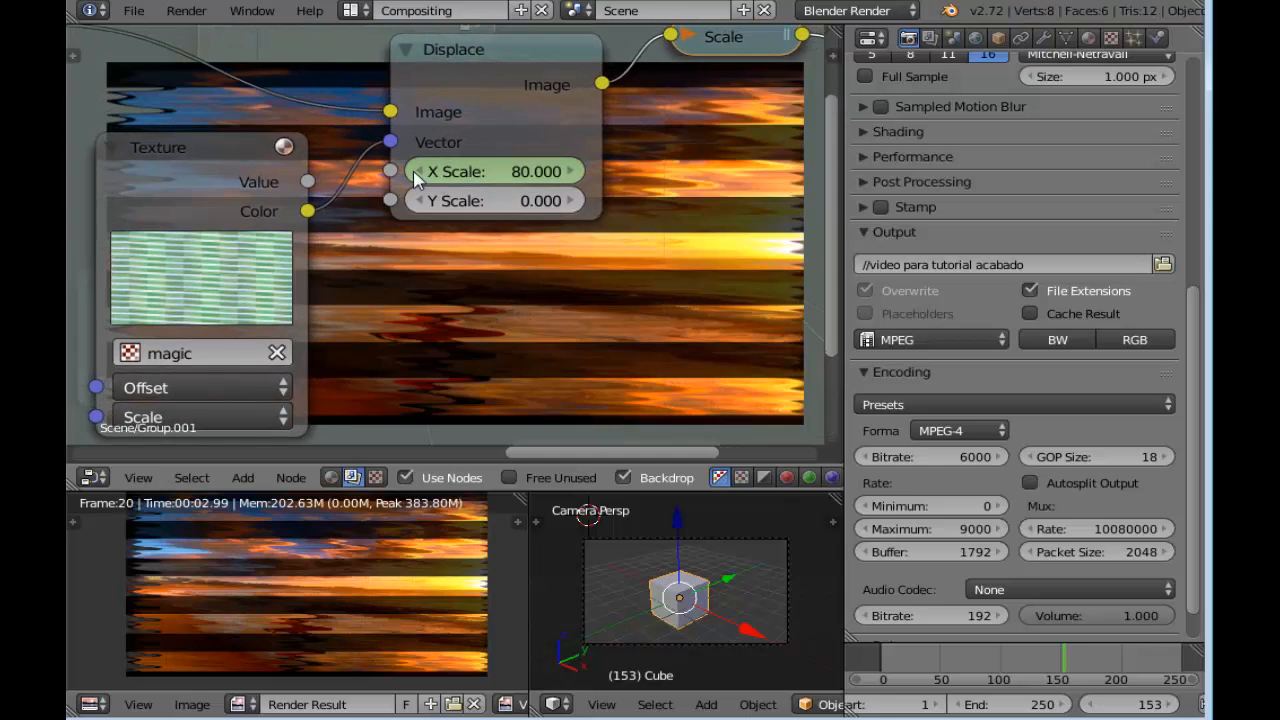
Set the Displace node's X Scale to 60 at frame 153 and insert a keyframe on it
middle_click_drag(480, 368, 554, 309)
left_click(308, 370)
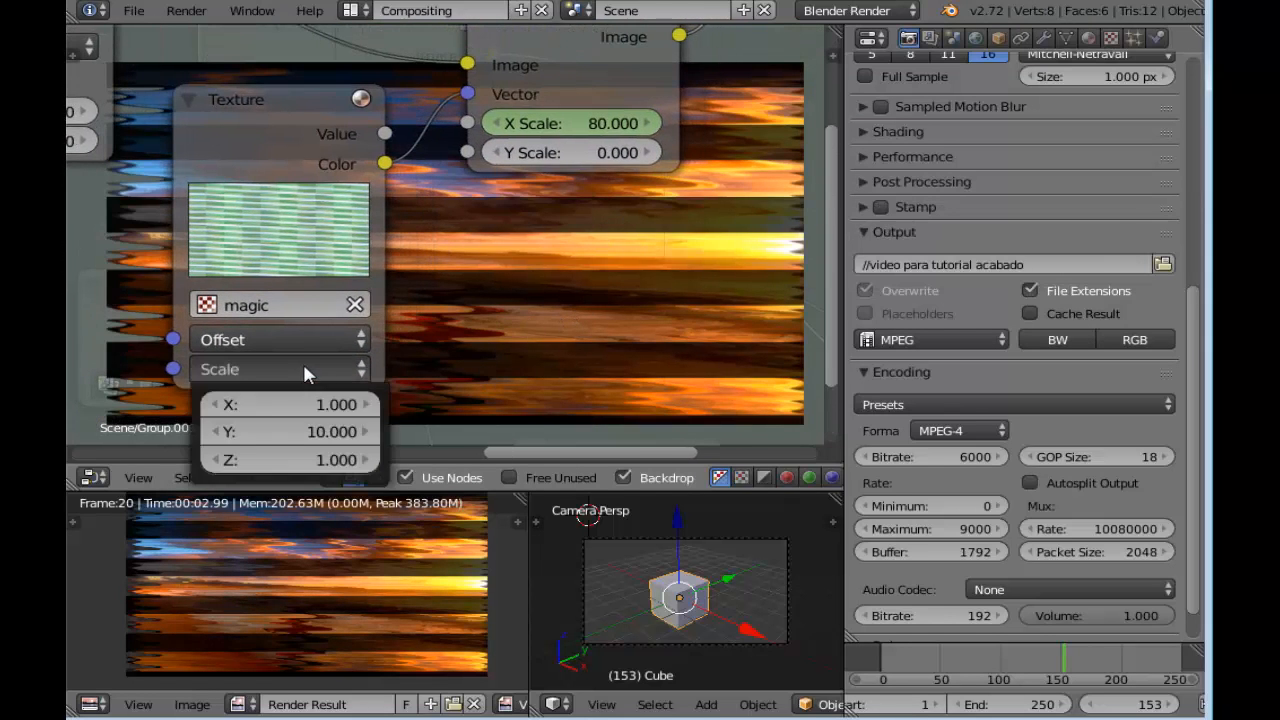
left_click(336, 340)
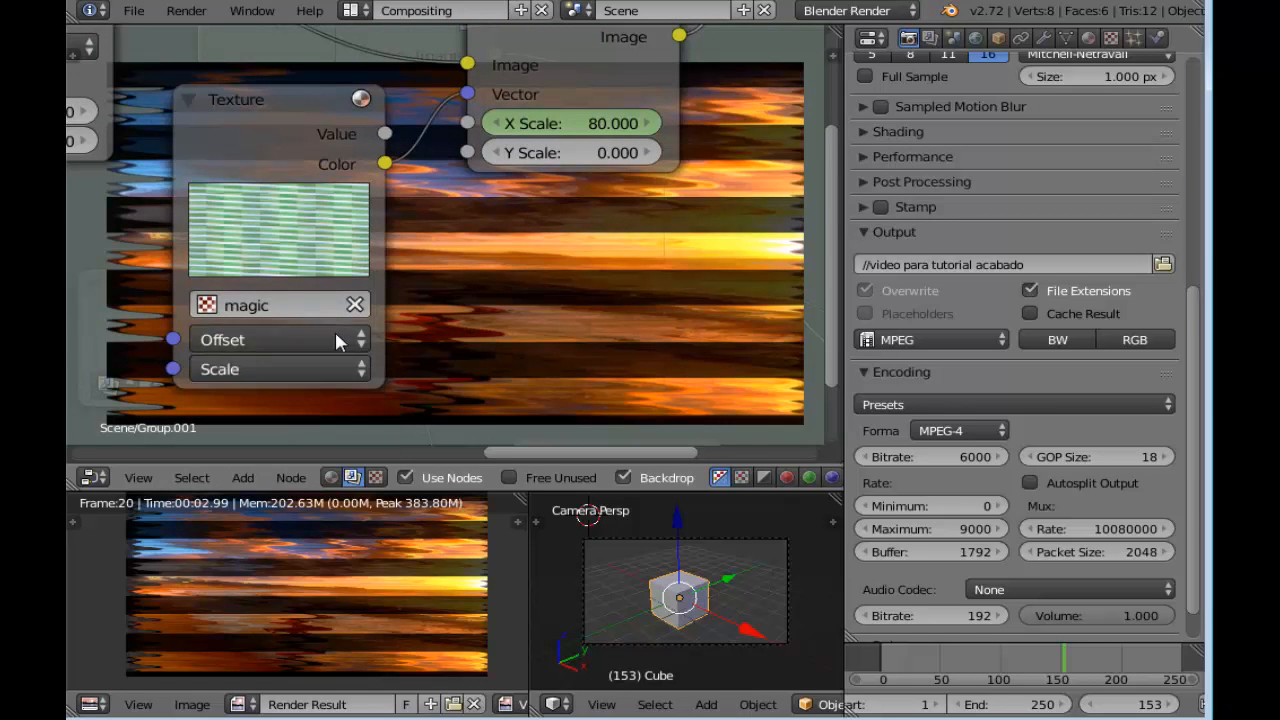
scroll(440, 262, "down", 2)
middle_click_drag(507, 241, 512, 281)
scroll(498, 266, "up", 4)
left_click(580, 180)
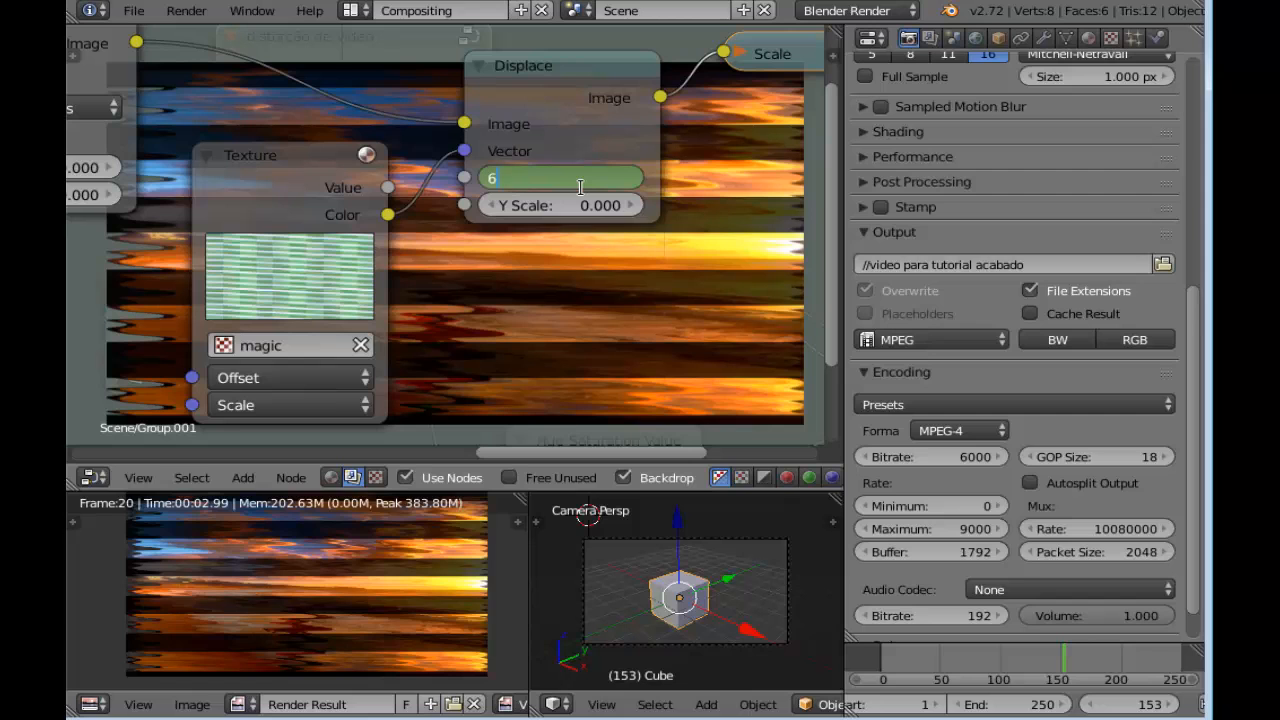
key("Return")
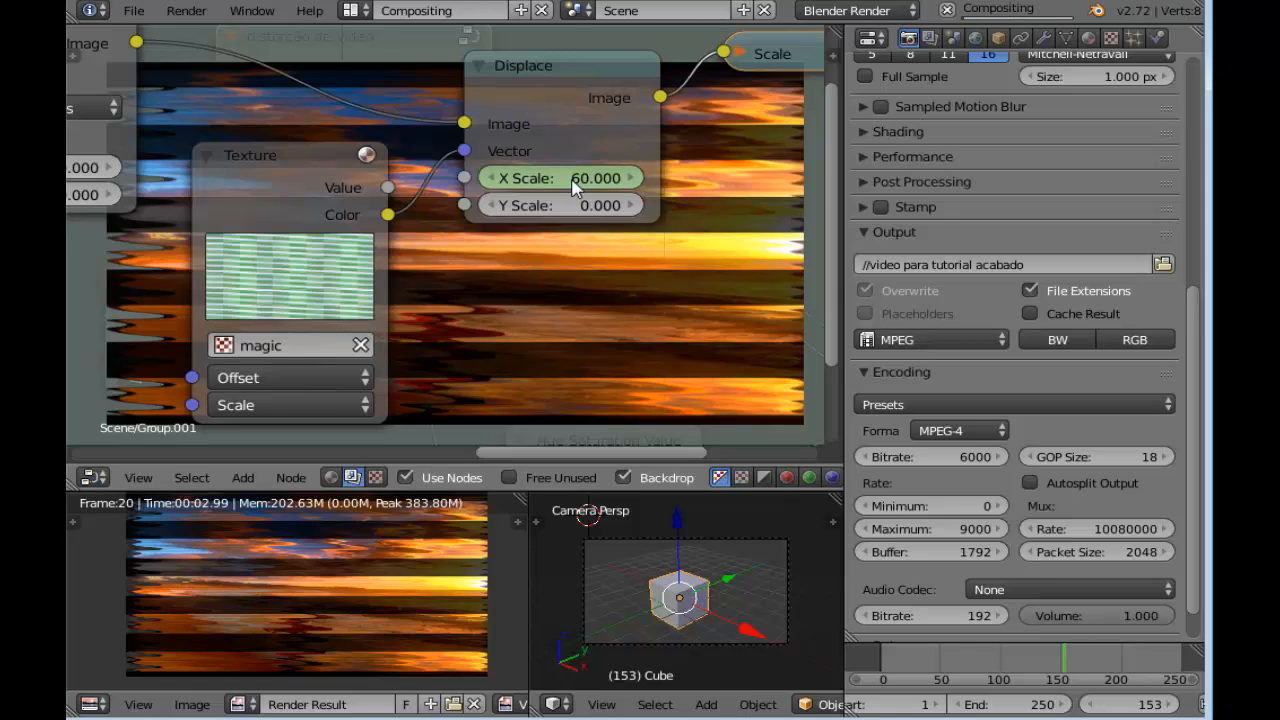
right_click(571, 180)
left_click(571, 178)
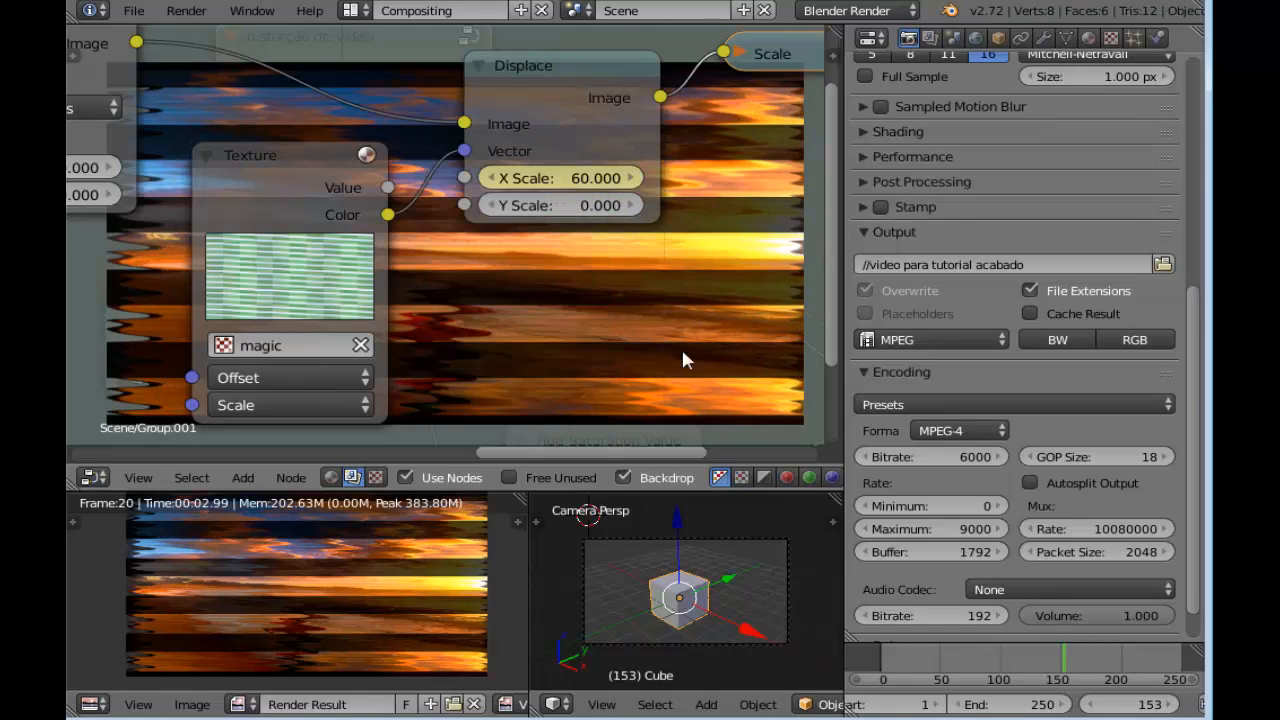
Step back to frame 150 and forward to frame 153 to check the X Scale animation
left_click(1088, 704)
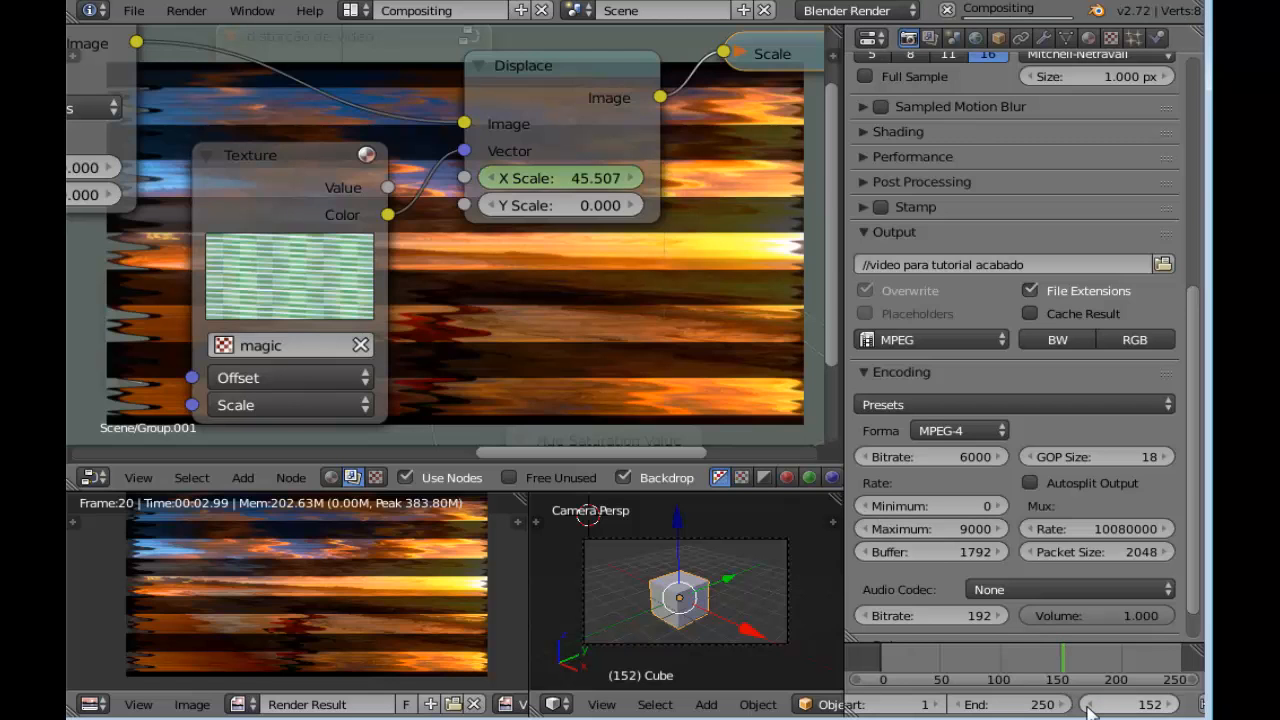
left_click(1088, 704)
left_click(1088, 704)
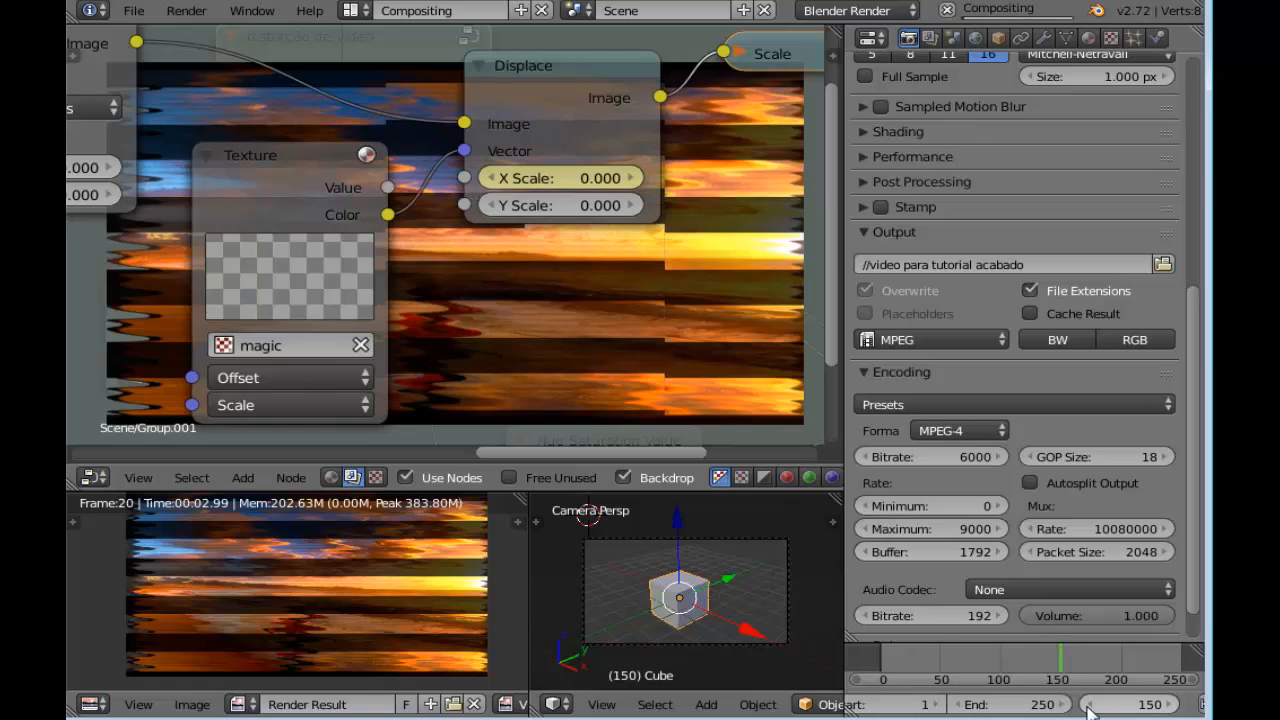
left_click(1171, 705)
left_click(1166, 706)
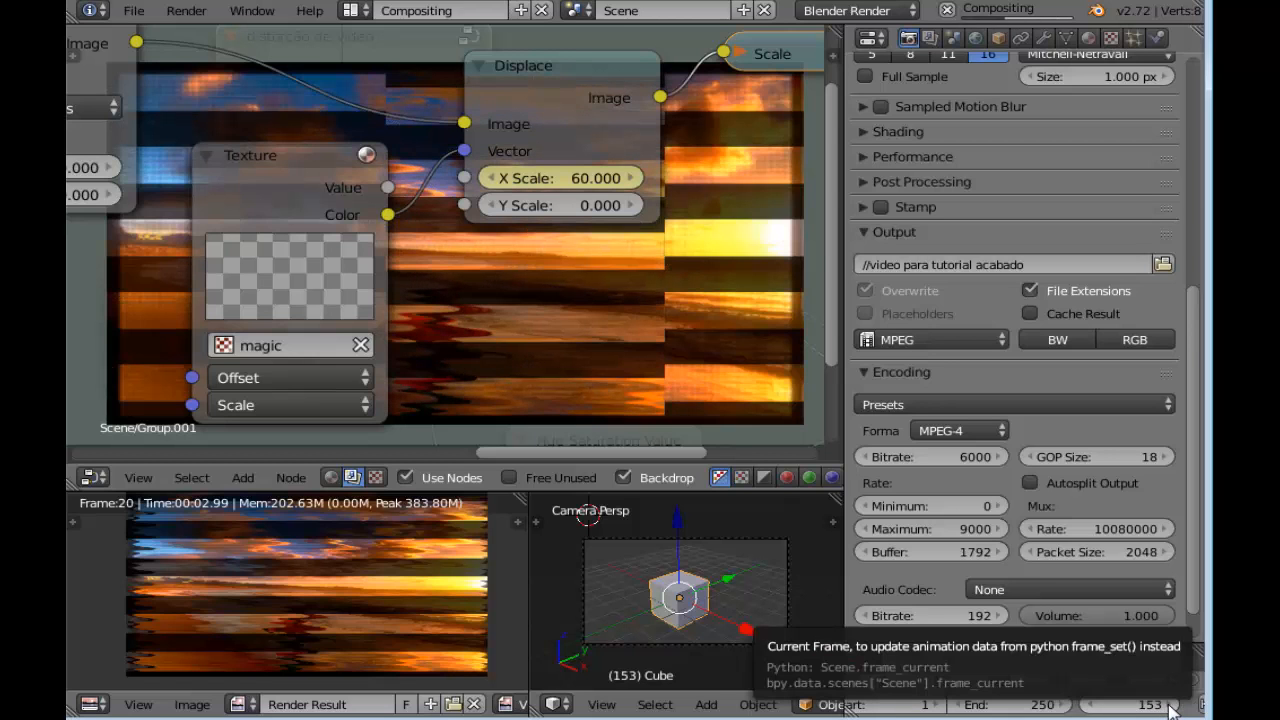
Go to frame 156, set the Displace node's X Scale to 0 and insert a keyframe on it
left_click(1170, 705)
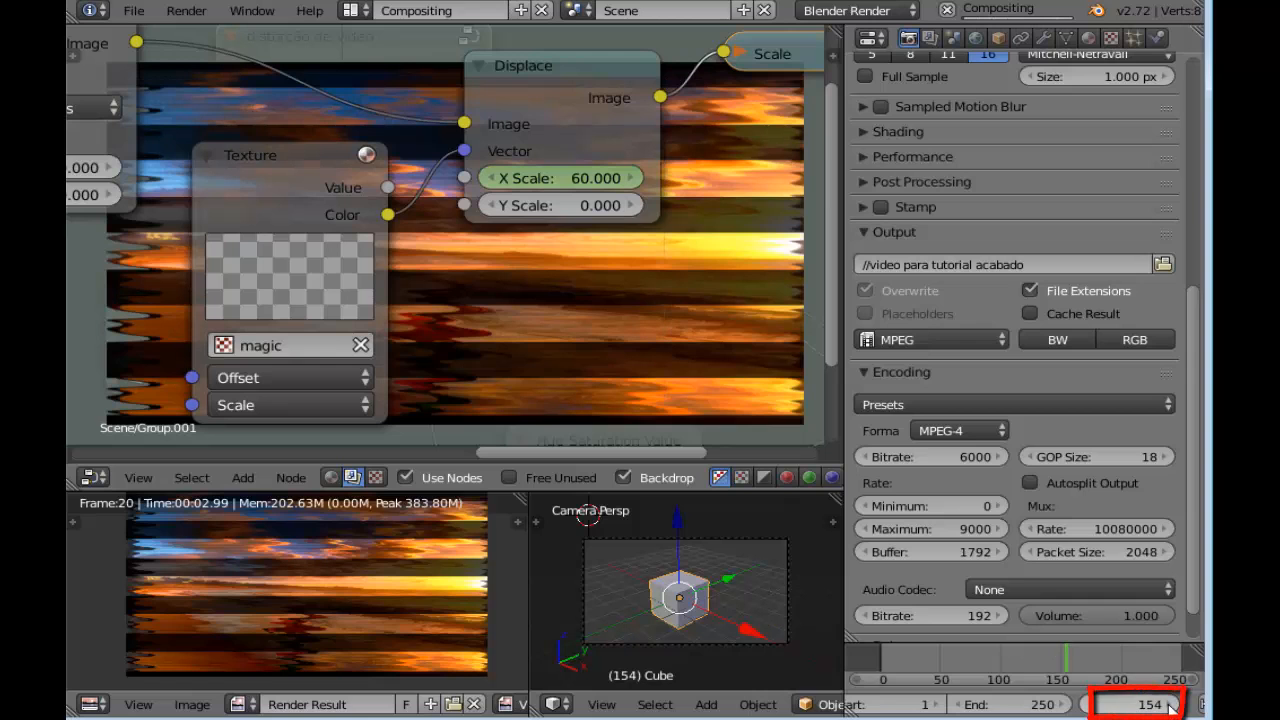
left_click(1171, 707)
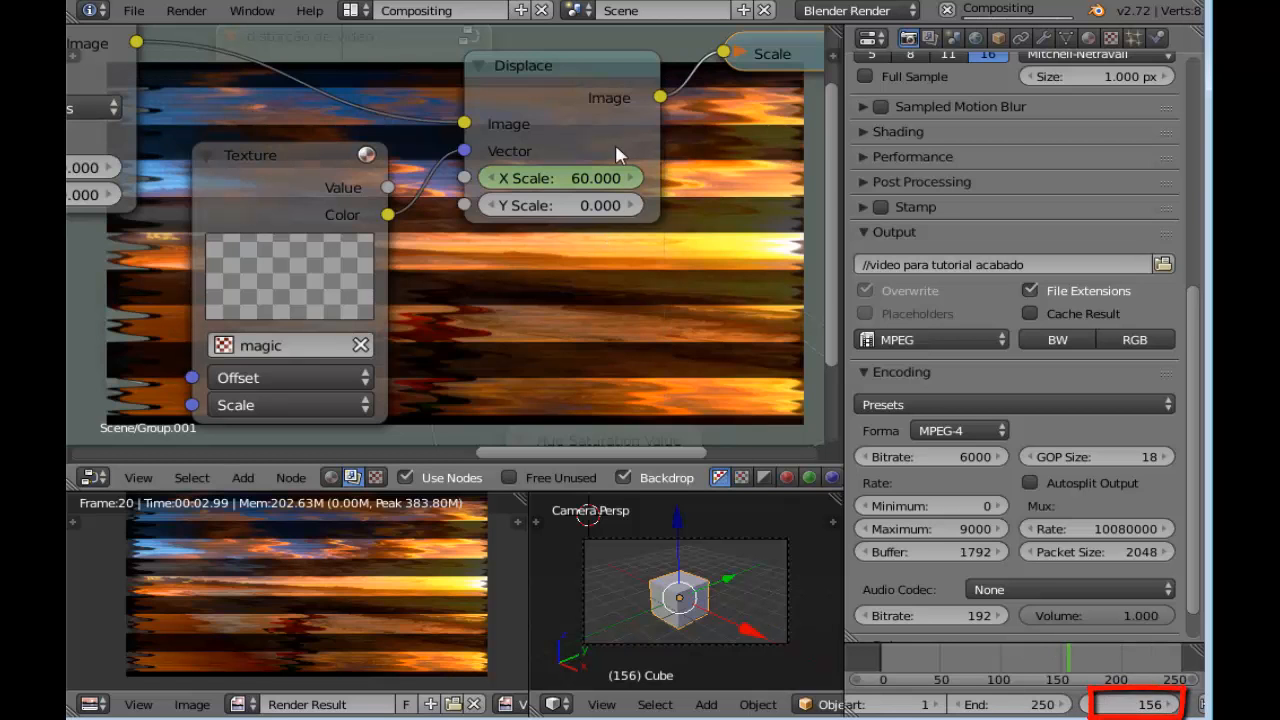
left_click(599, 182)
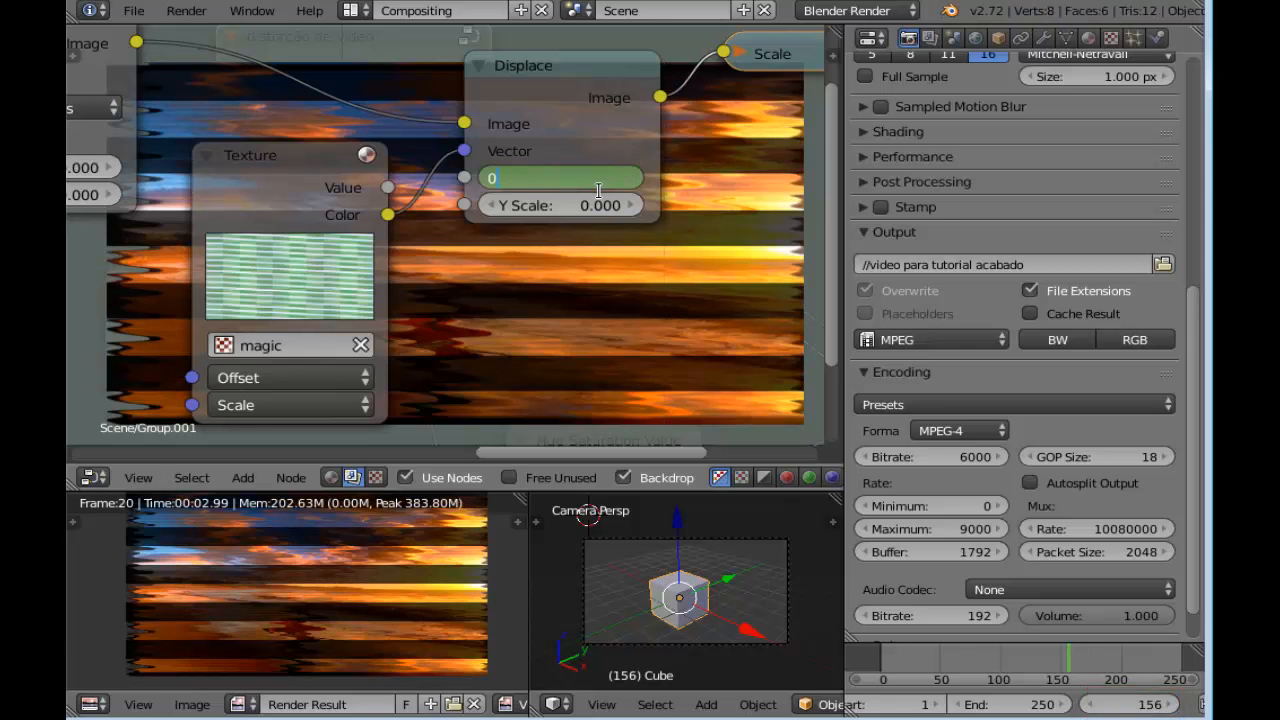
key("Return")
right_click(591, 191)
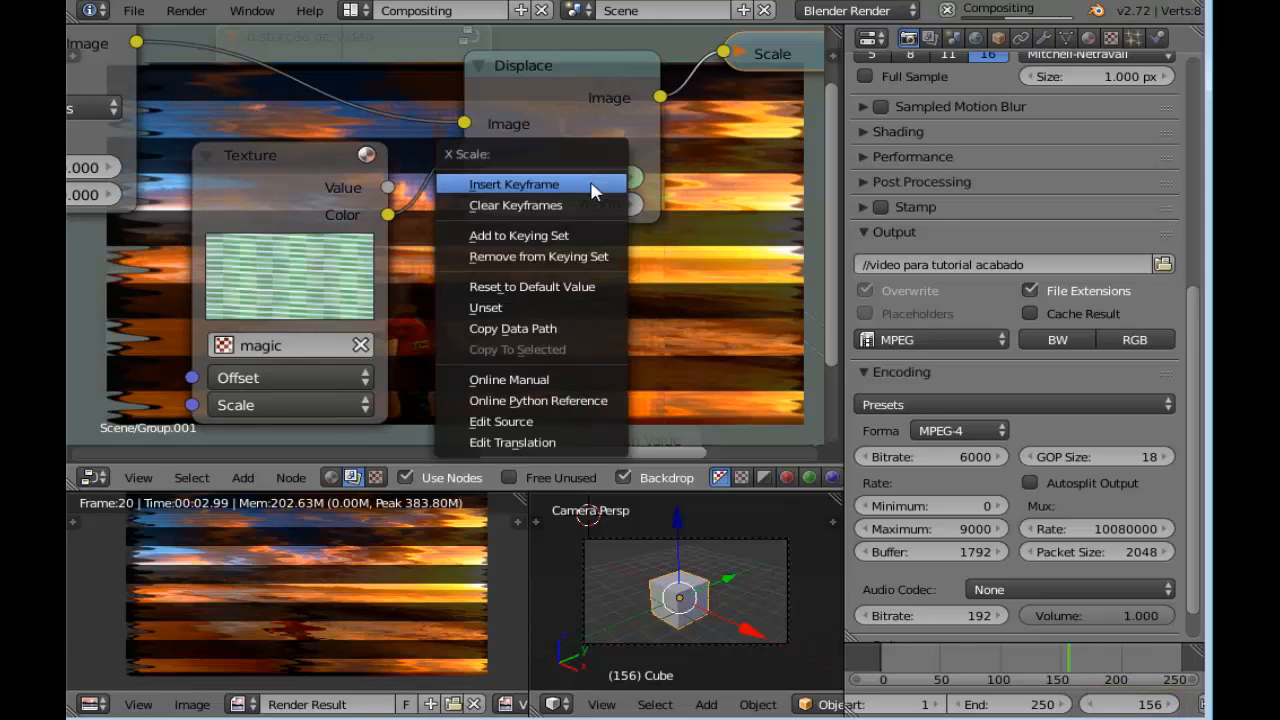
key("Escape")
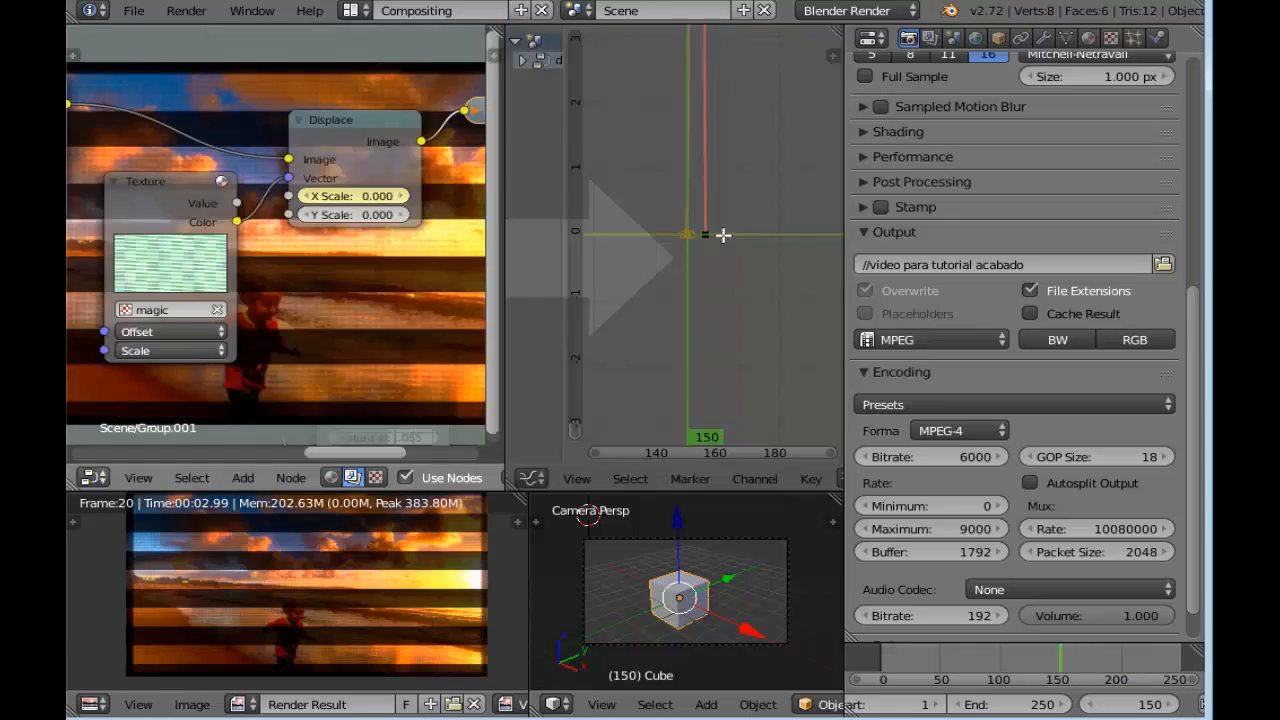
scroll(671, 251, "down", 5)
middle_click_drag(564, 295, 632, 252)
scroll(515, 292, "up", 3)
middle_click_drag(480, 296, 407, 325)
middle_click_drag(609, 235, 556, 281)
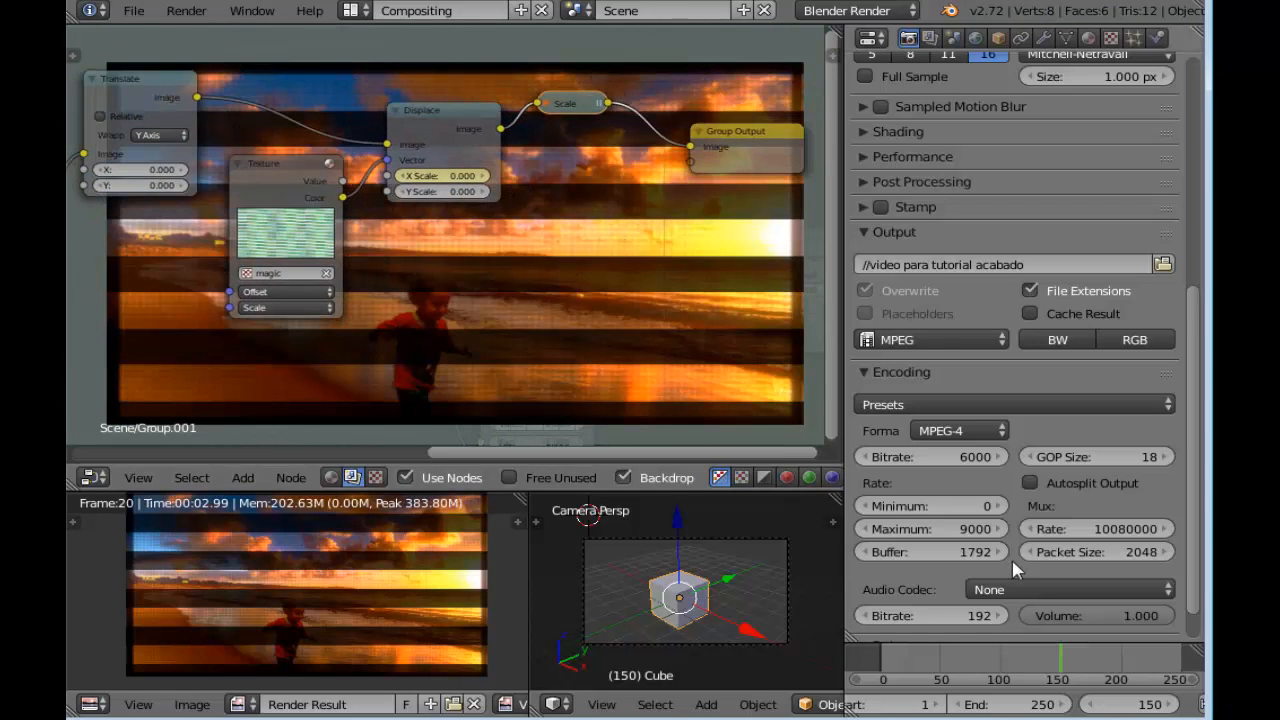
Go to frame 200 and insert a keyframe on the Displace node's X Scale
left_click(1097, 663)
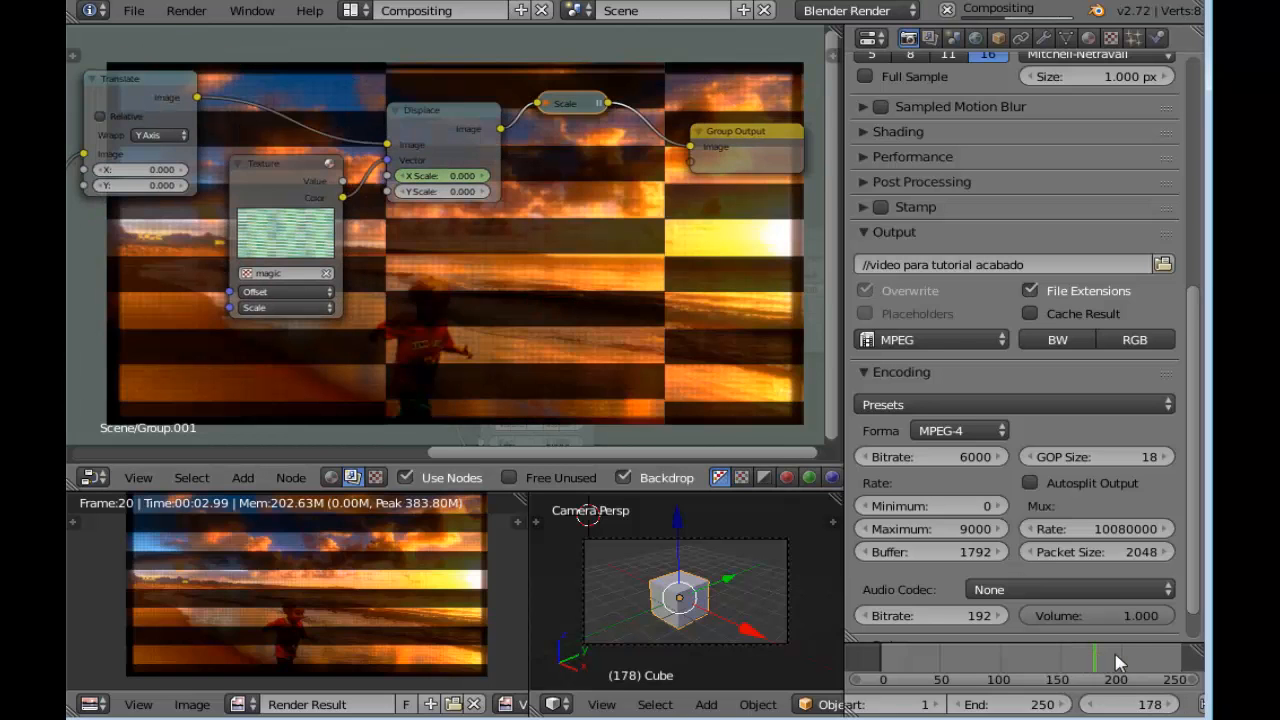
left_click(1125, 660)
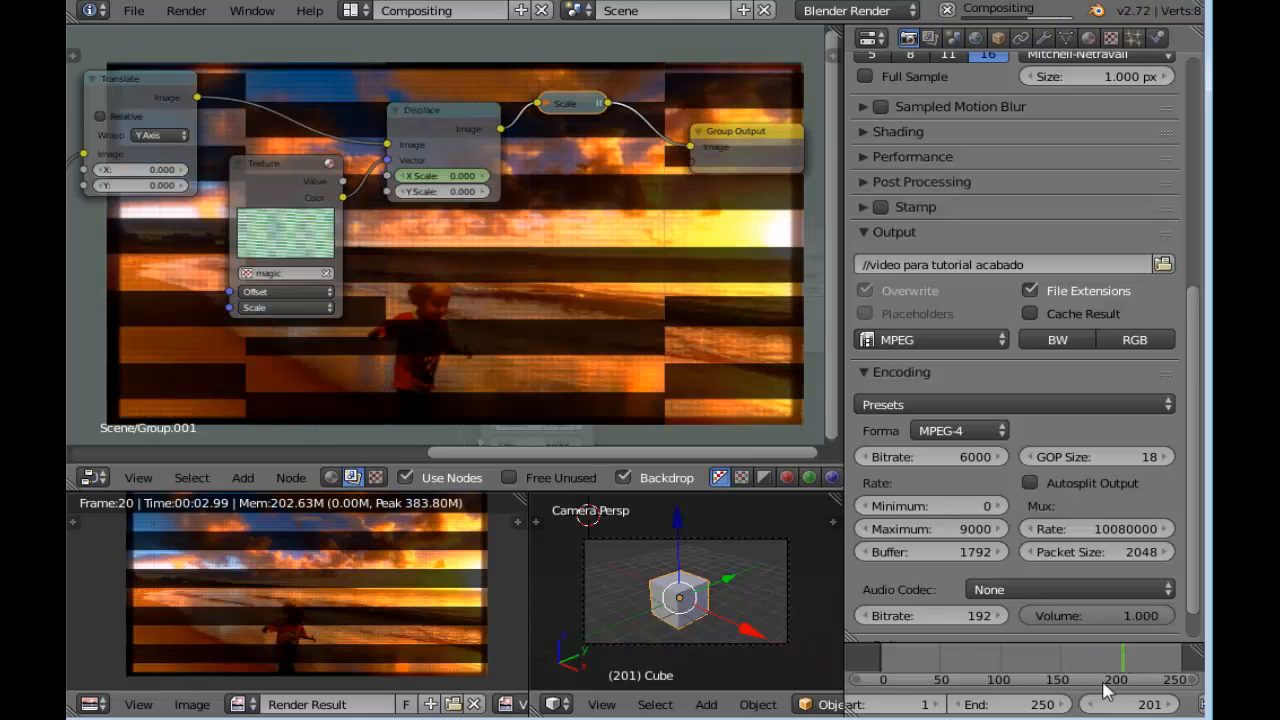
left_click(1121, 660)
scroll(451, 234, "up", 3)
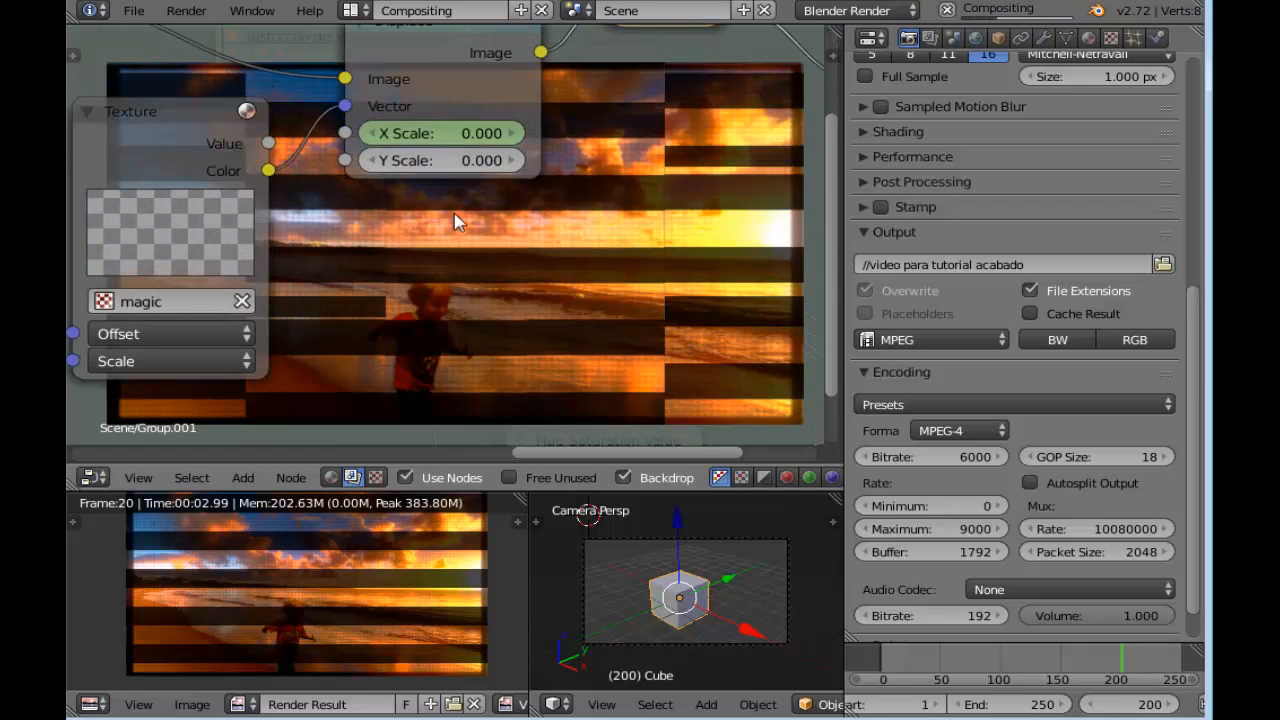
right_click(453, 138)
left_click(453, 138)
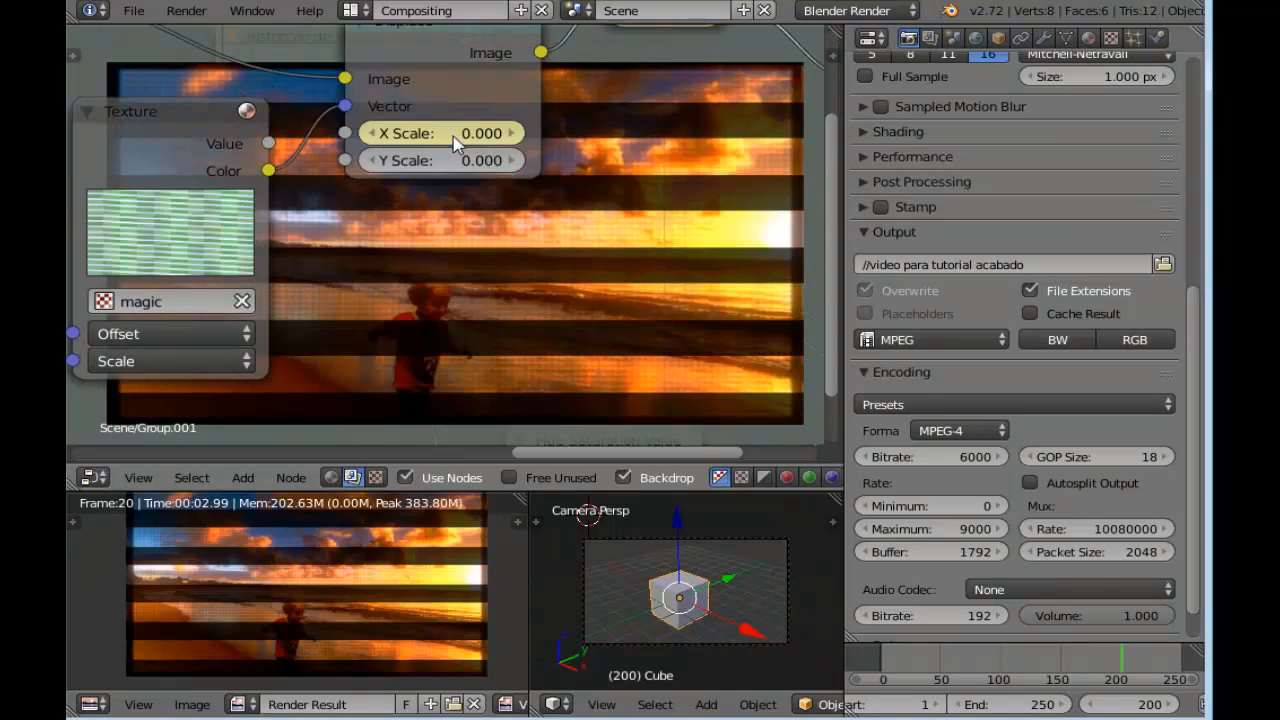
Go to frame 203, set the Displace node's X Scale to 40 and insert a keyframe on it
left_click(1168, 707)
left_click(1168, 707)
left_click(1168, 707)
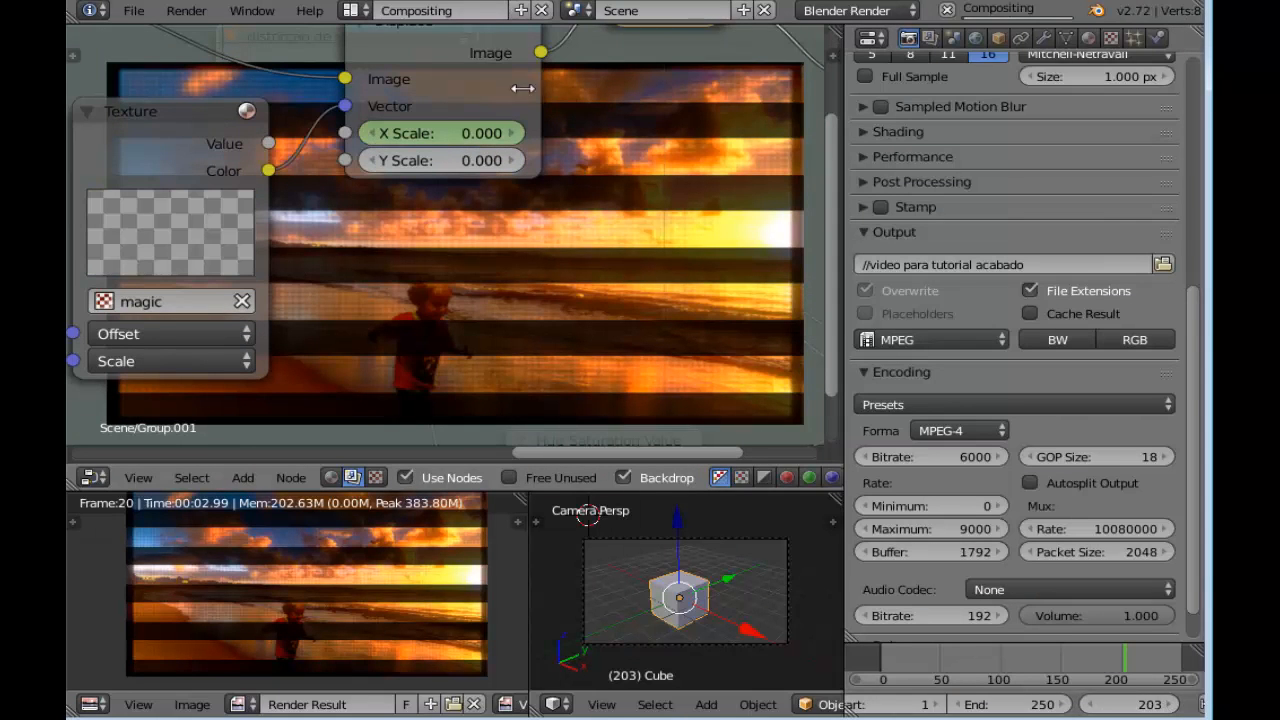
left_click(475, 138)
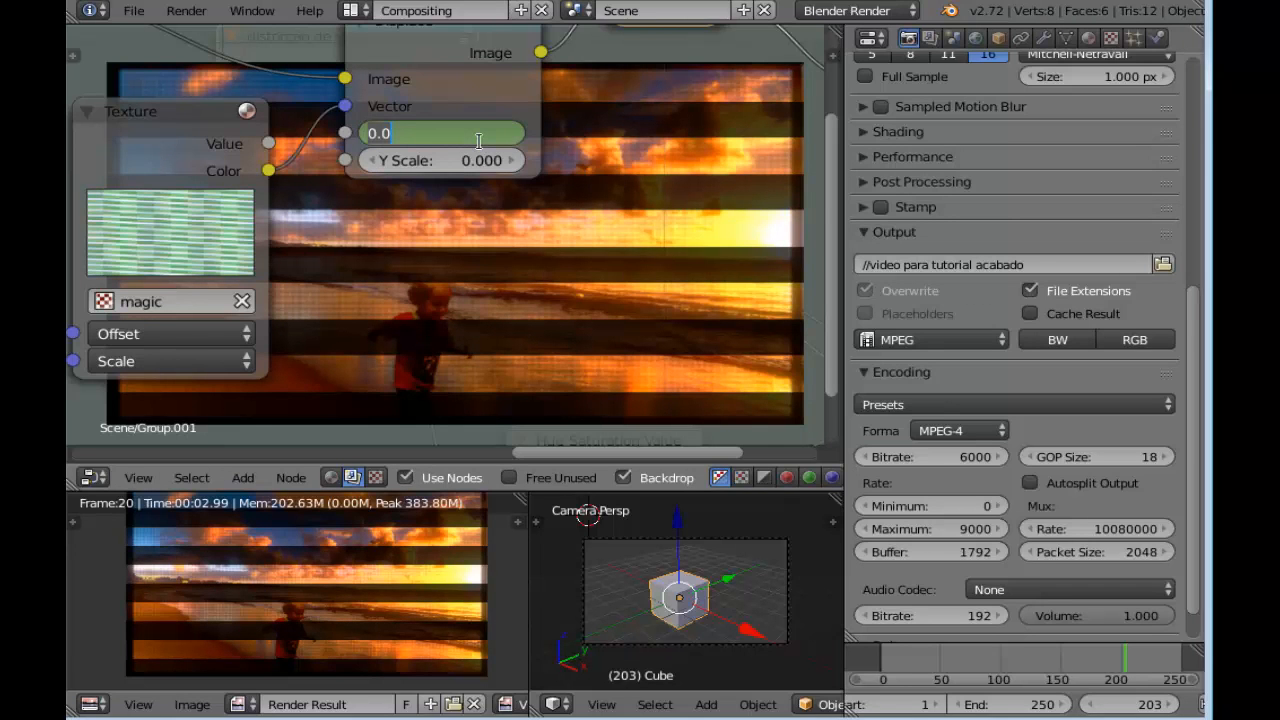
key("Return")
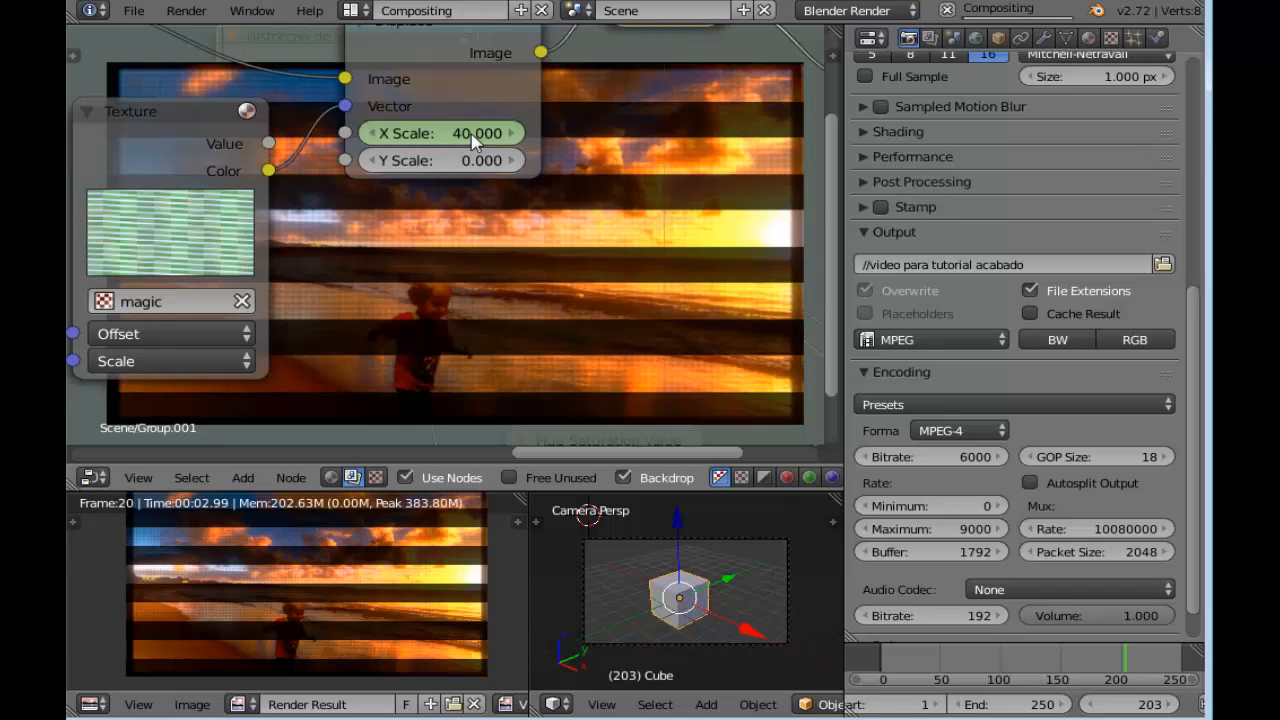
right_click(475, 140)
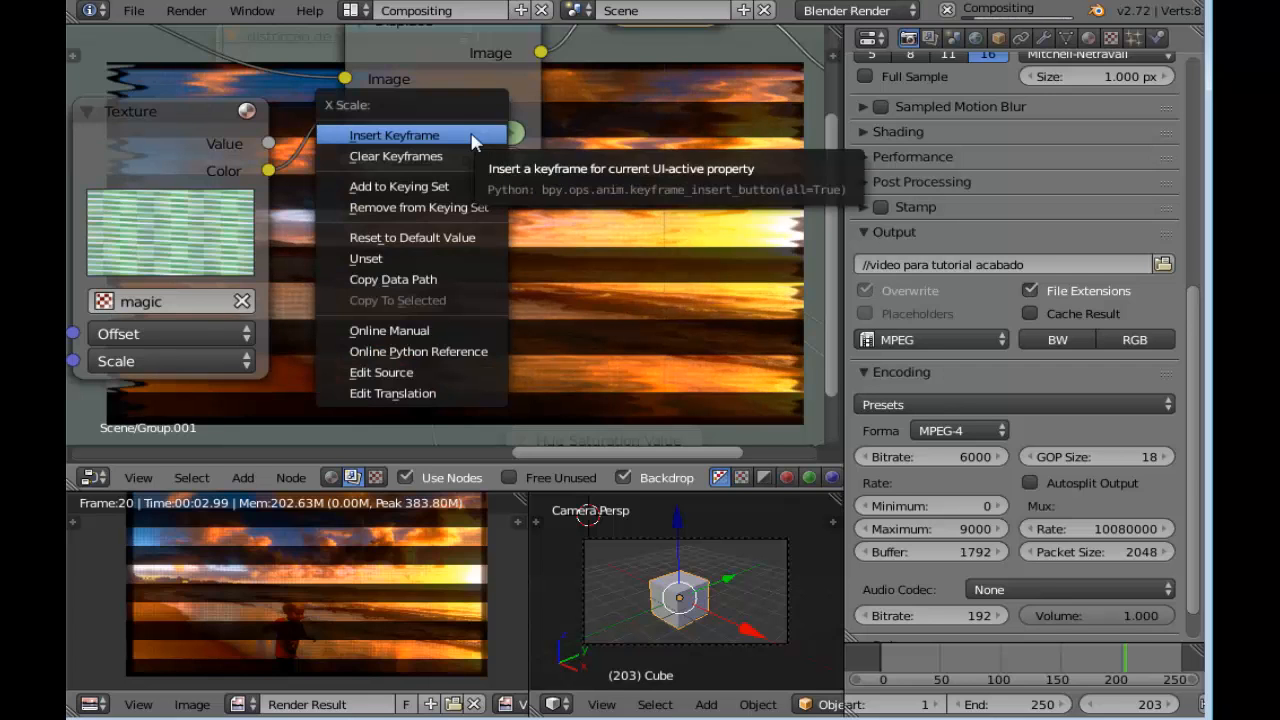
left_click(471, 137)
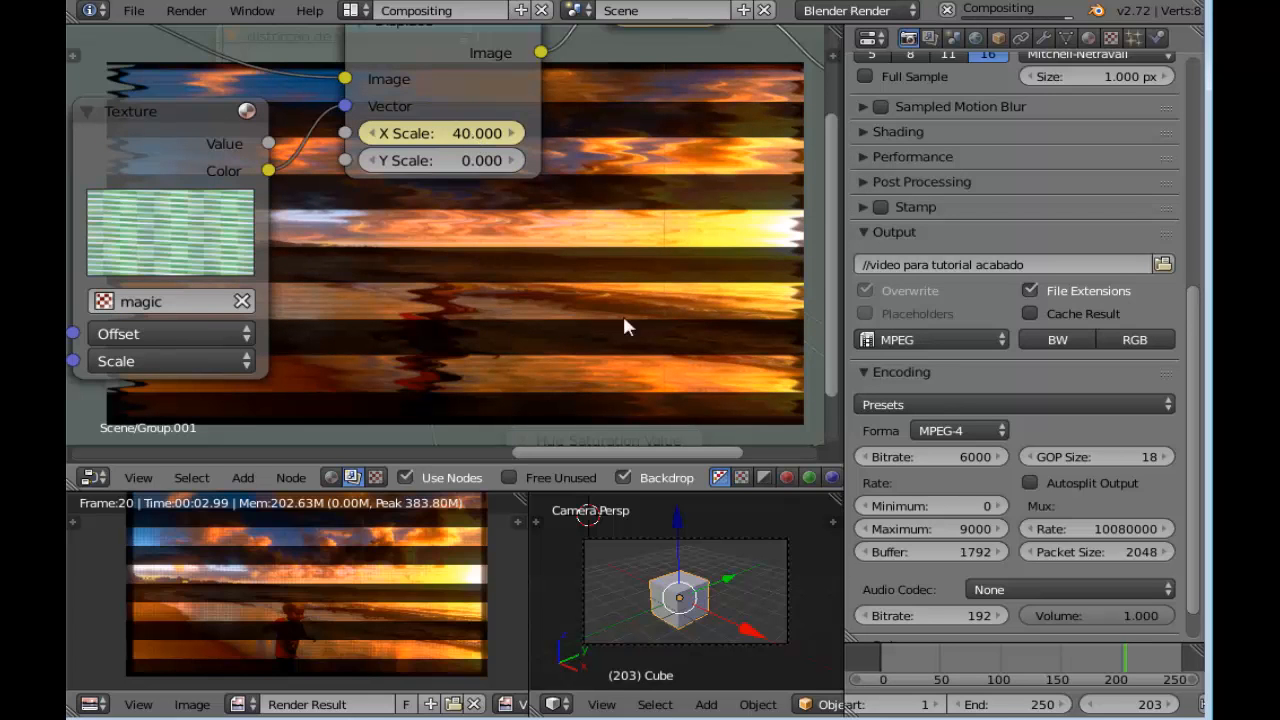
Go to frame 206, set the Displace node's X Scale to 0 and insert a keyframe on it
left_click(1172, 705)
left_click(1172, 705)
left_click(1172, 705)
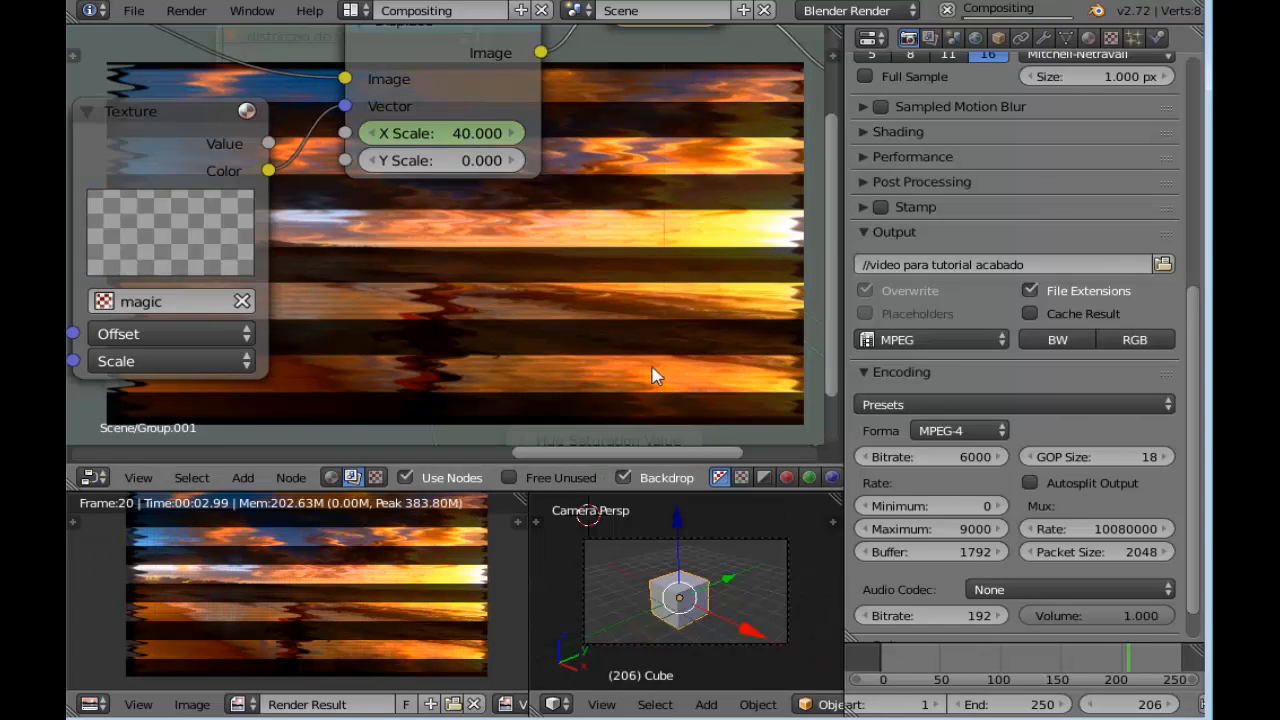
left_click(474, 137)
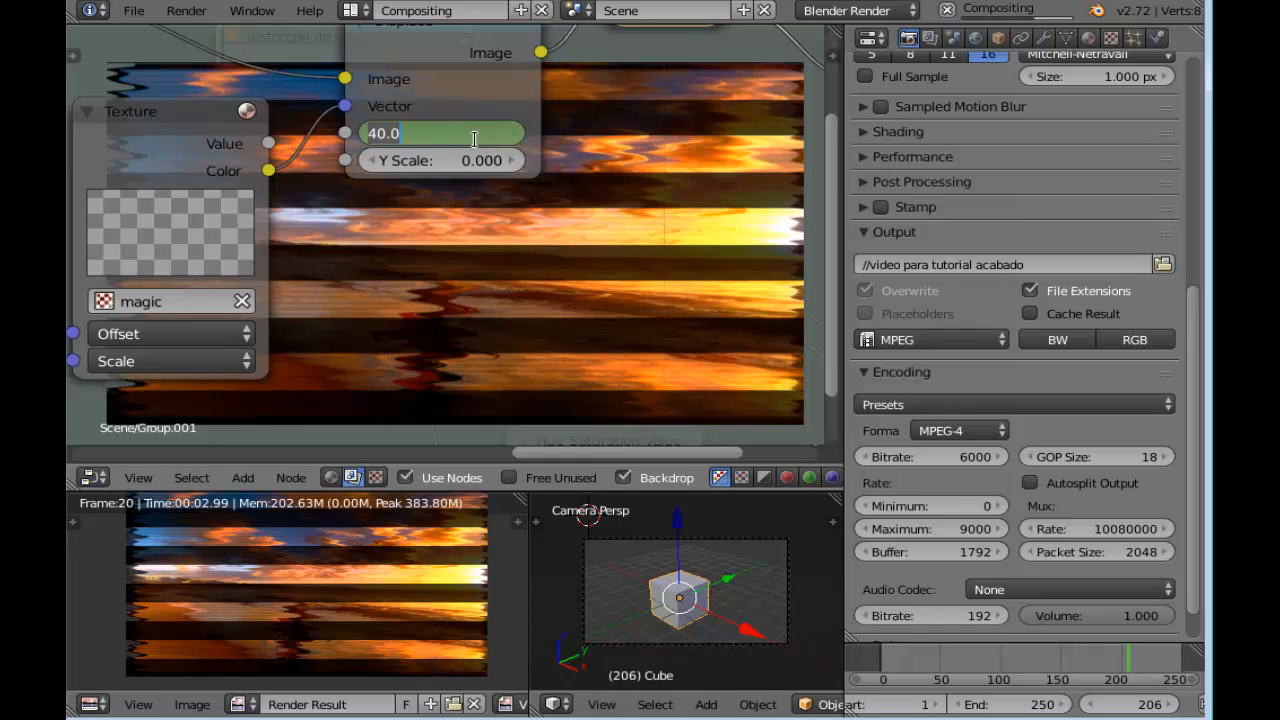
type("0")
key("Return")
right_click(472, 137)
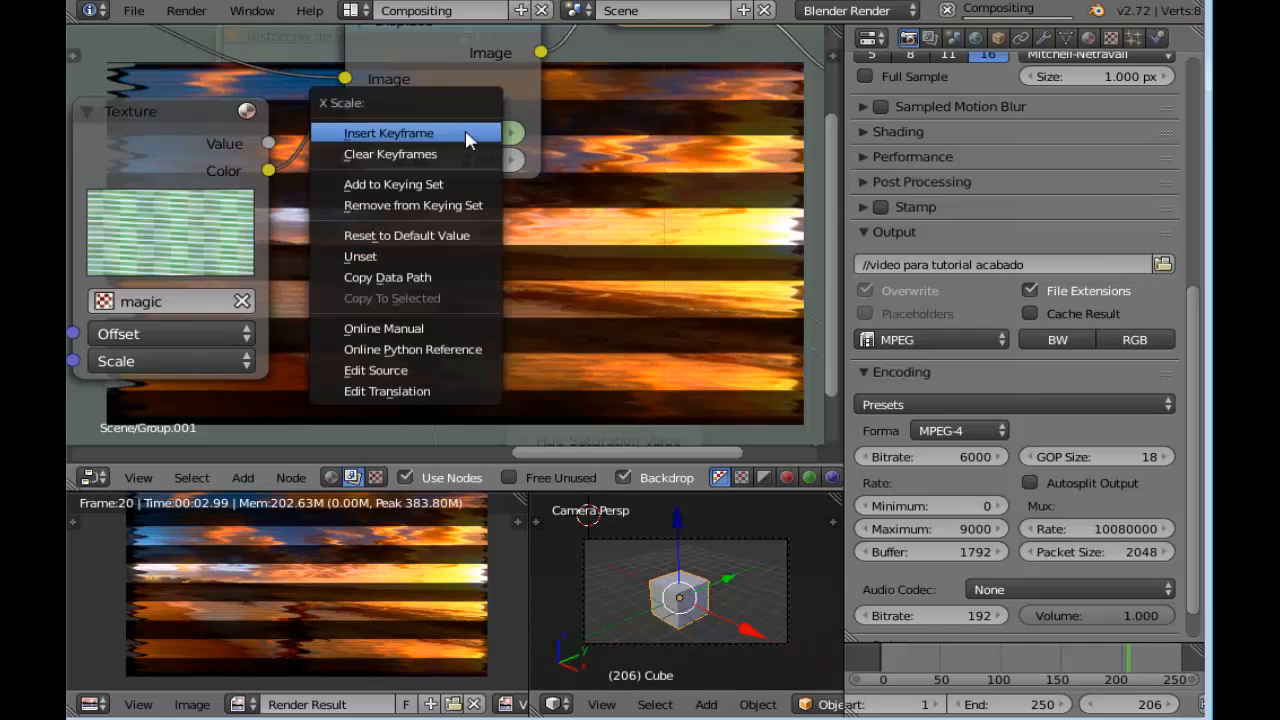
left_click(470, 138)
Go to frame 99 and bring the Translate node's X and Y values into close view
scroll(466, 231, "down", 4)
middle_click_drag(474, 244, 596, 235)
scroll(555, 250, "down", 3)
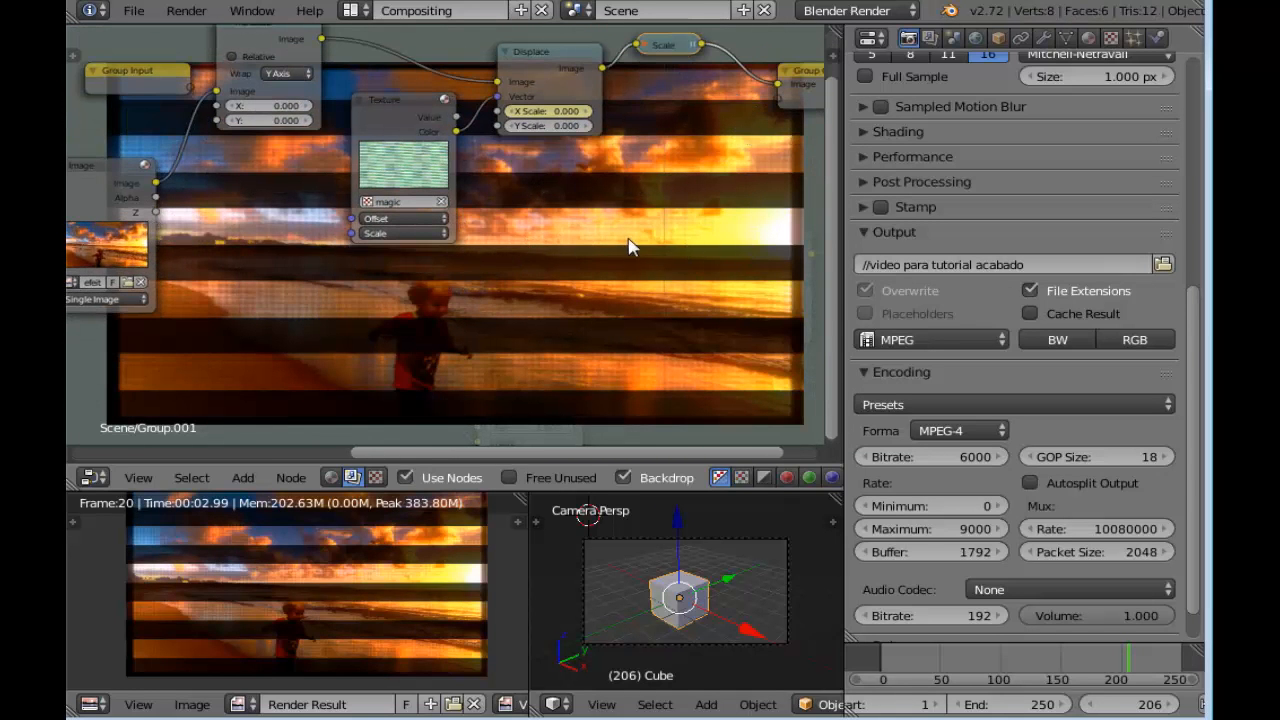
scroll(630, 243, "down", 3)
middle_click_drag(605, 239, 658, 256)
scroll(358, 254, "up", 5)
middle_click_drag(337, 235, 391, 257)
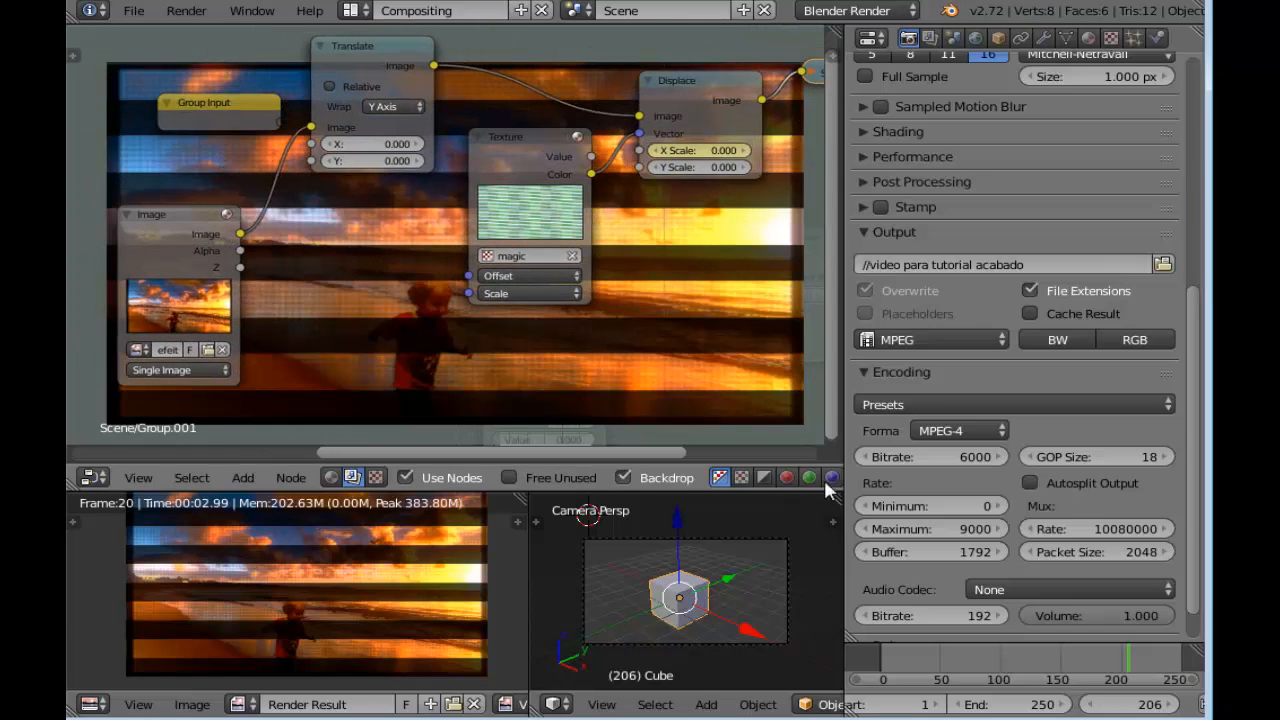
left_click(999, 657)
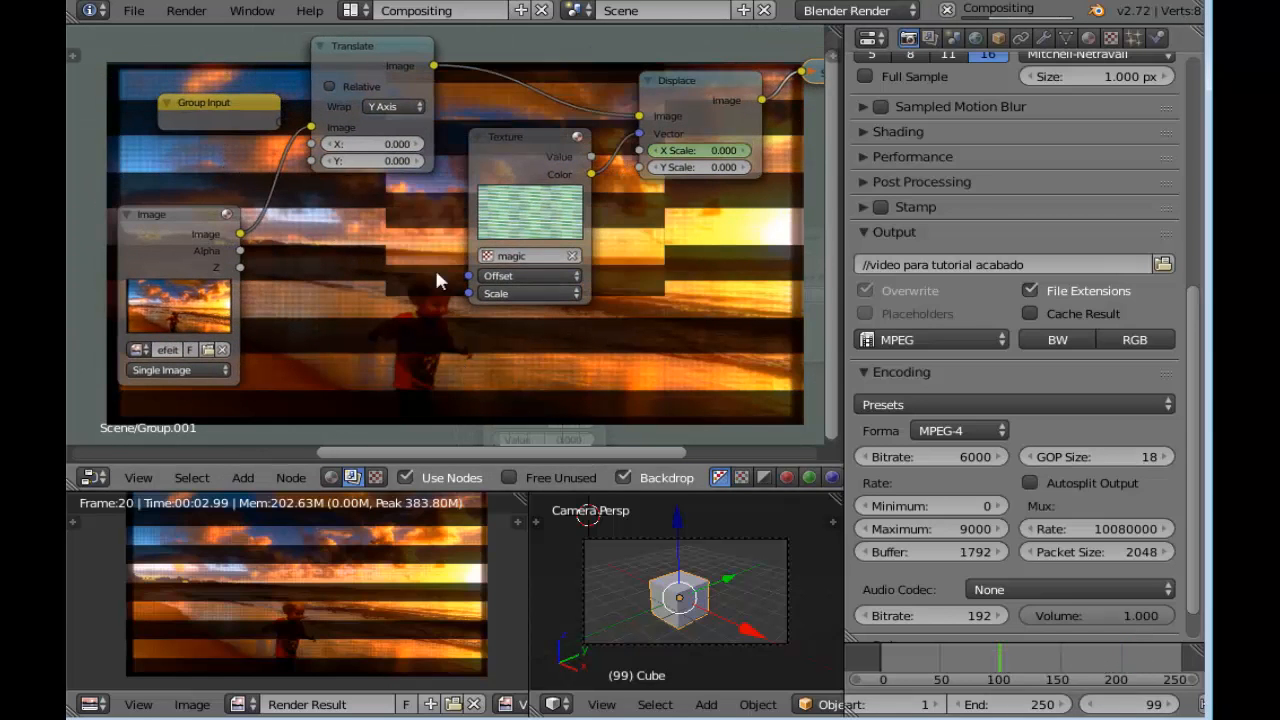
scroll(370, 208, "up", 3)
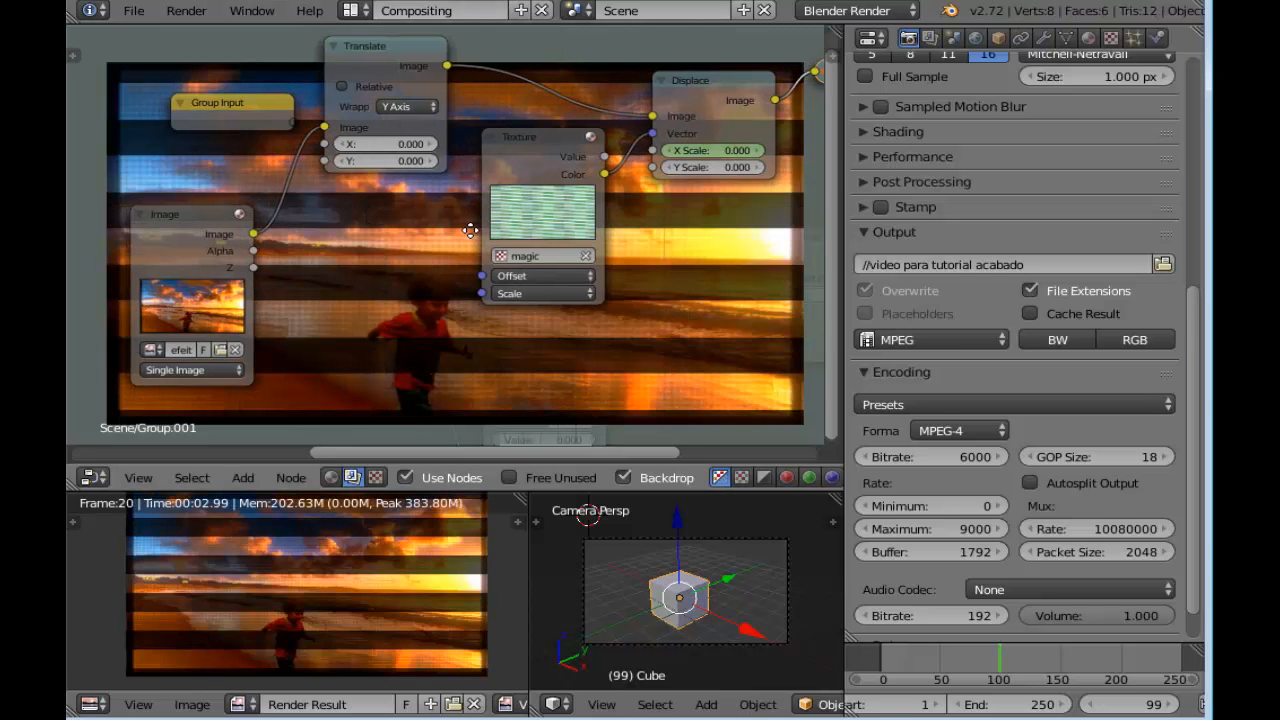
middle_click_drag(575, 238, 480, 283)
scroll(438, 289, "up", 2)
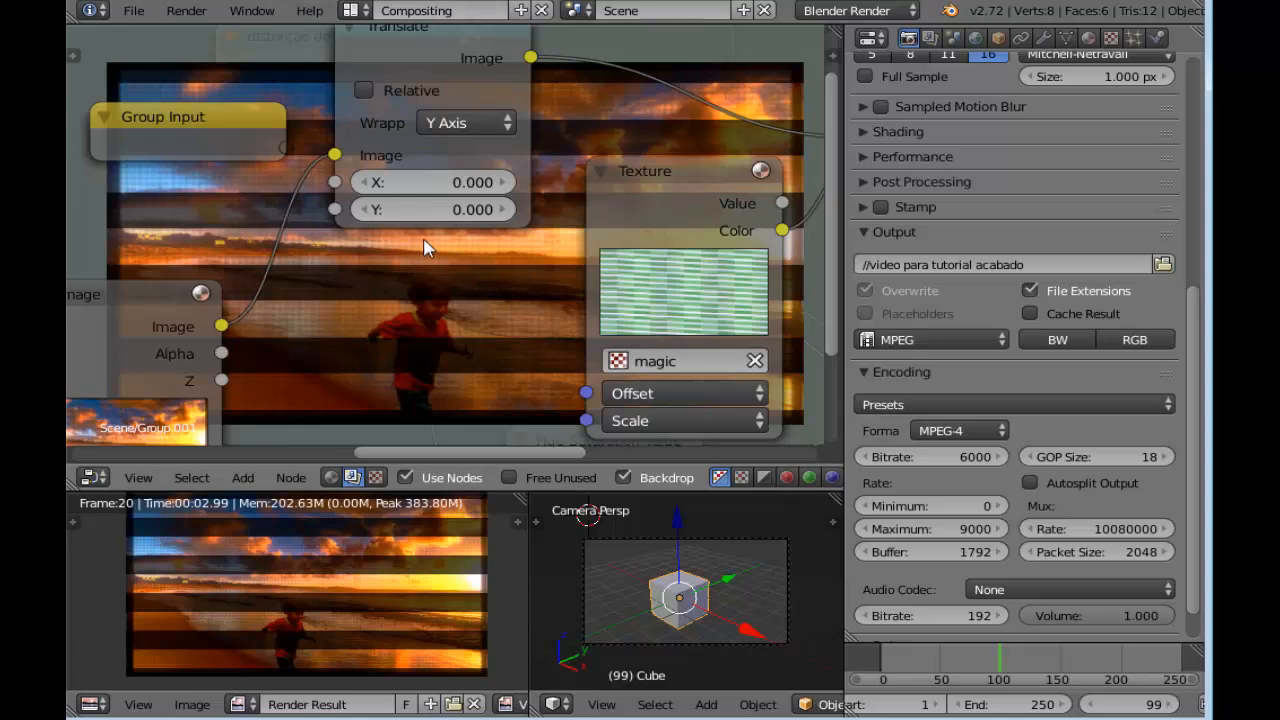
middle_click_drag(430, 247, 388, 231)
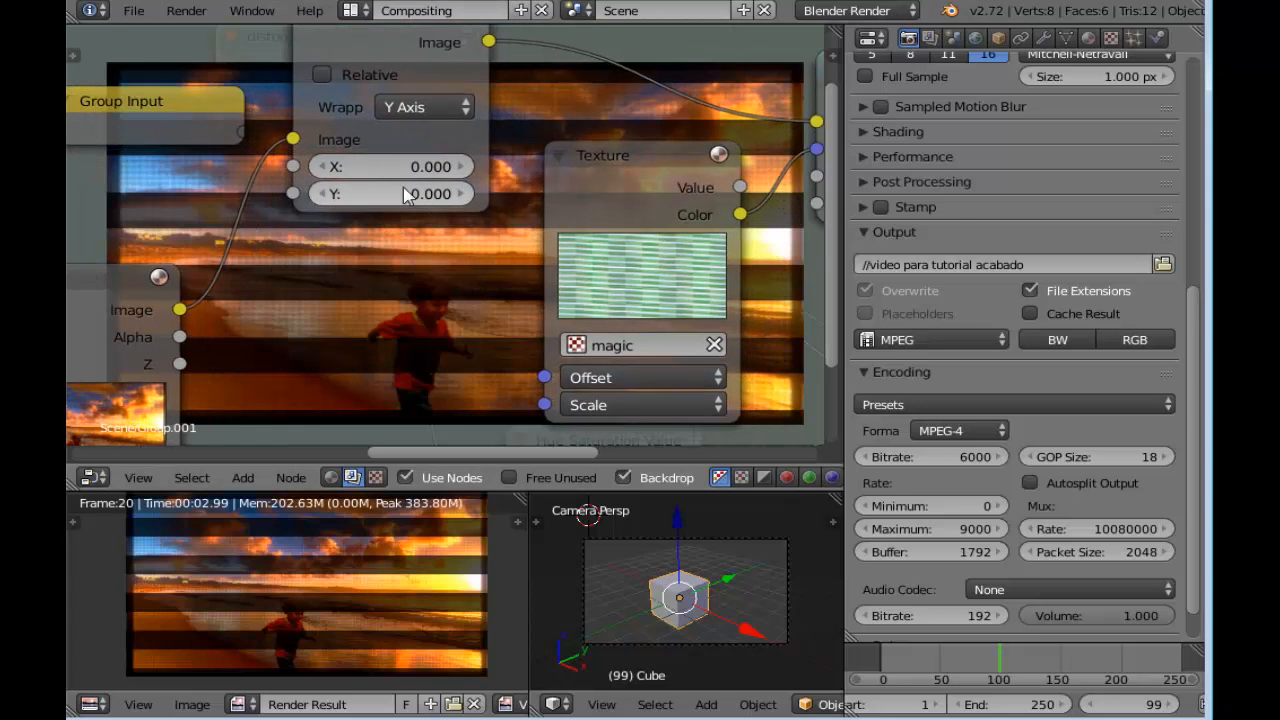
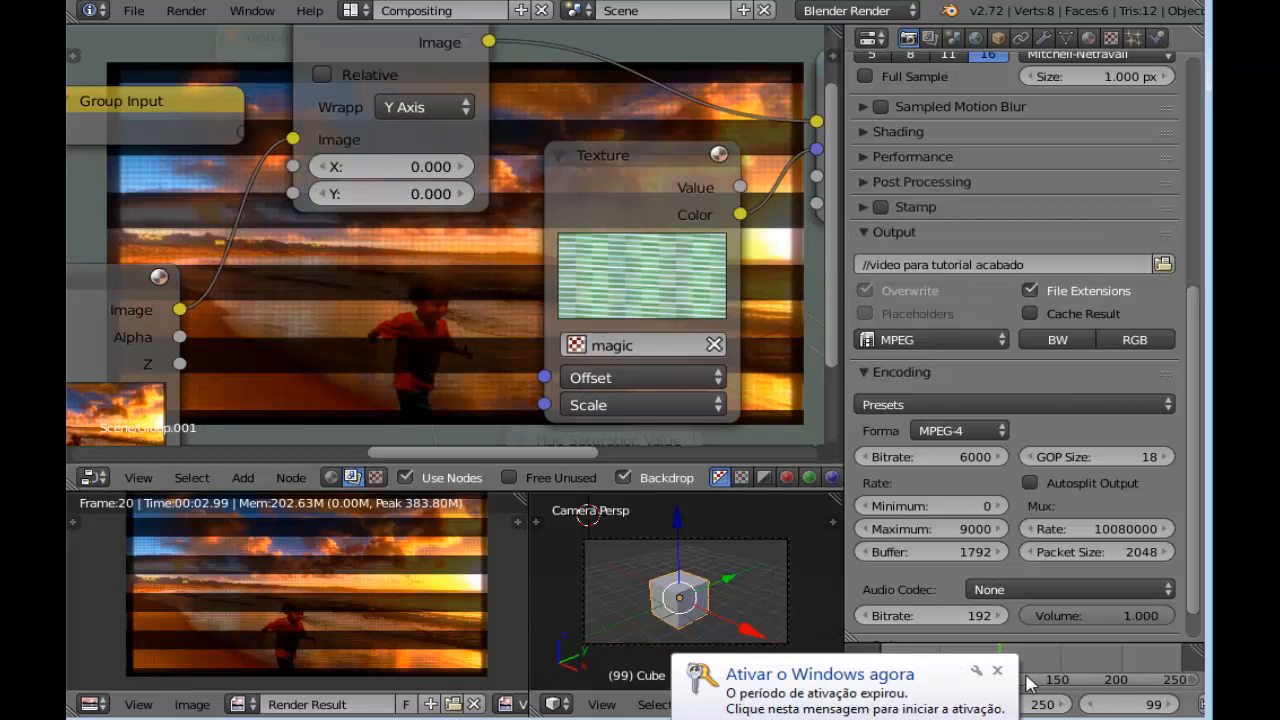
Dismiss the Windows activation notice, go to frame 100 and insert a keyframe on the Translate node's Y at 0
left_click(997, 672)
left_click(943, 662)
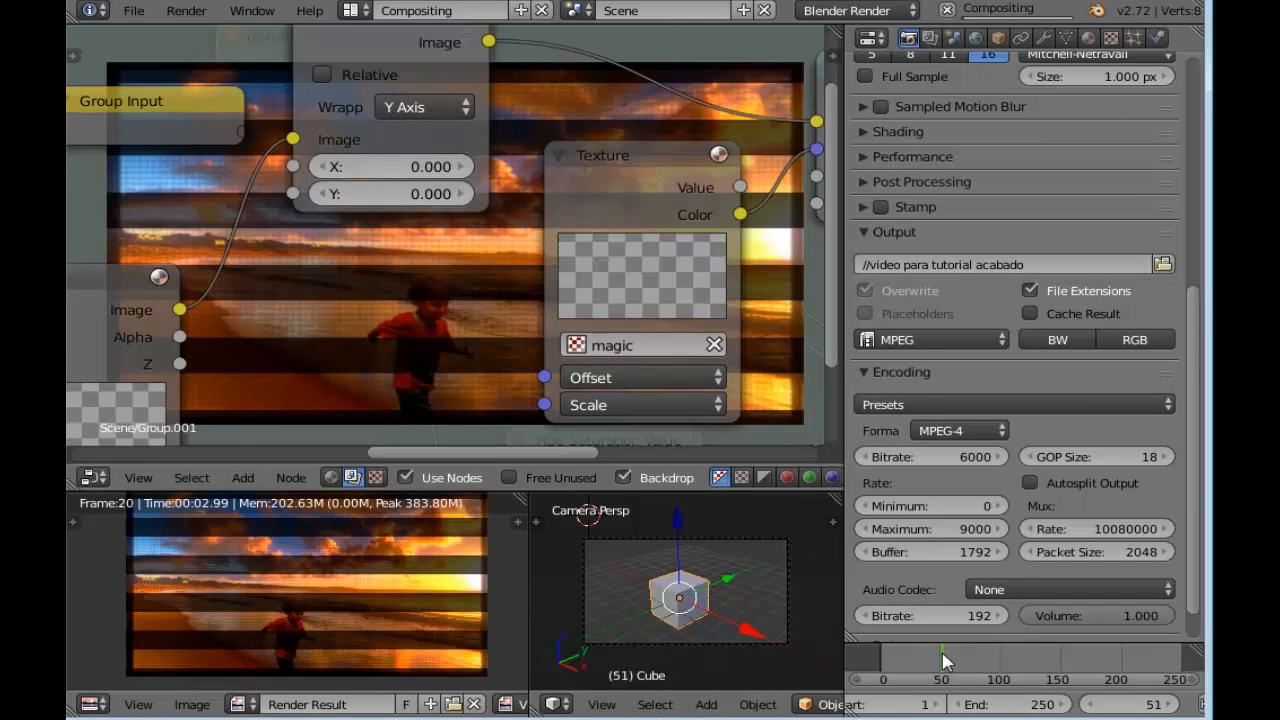
left_click(1000, 655)
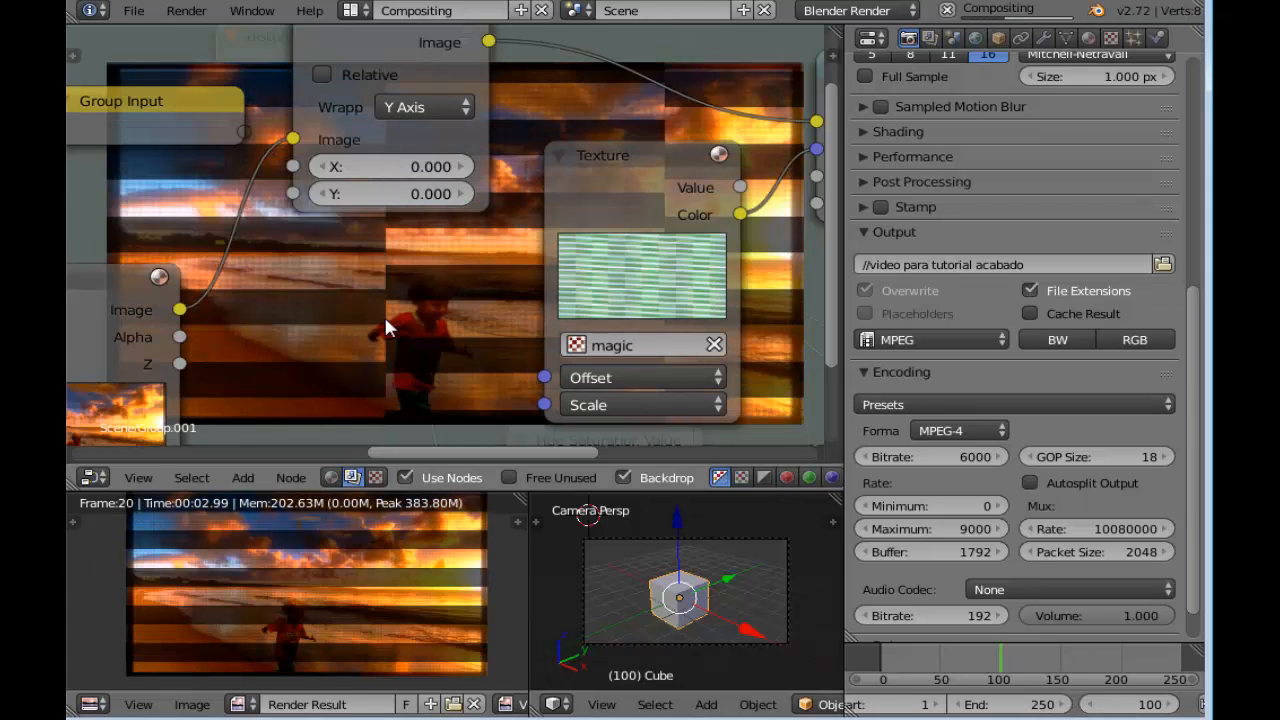
right_click(380, 193)
left_click(380, 193)
scroll(380, 193, "down", 2)
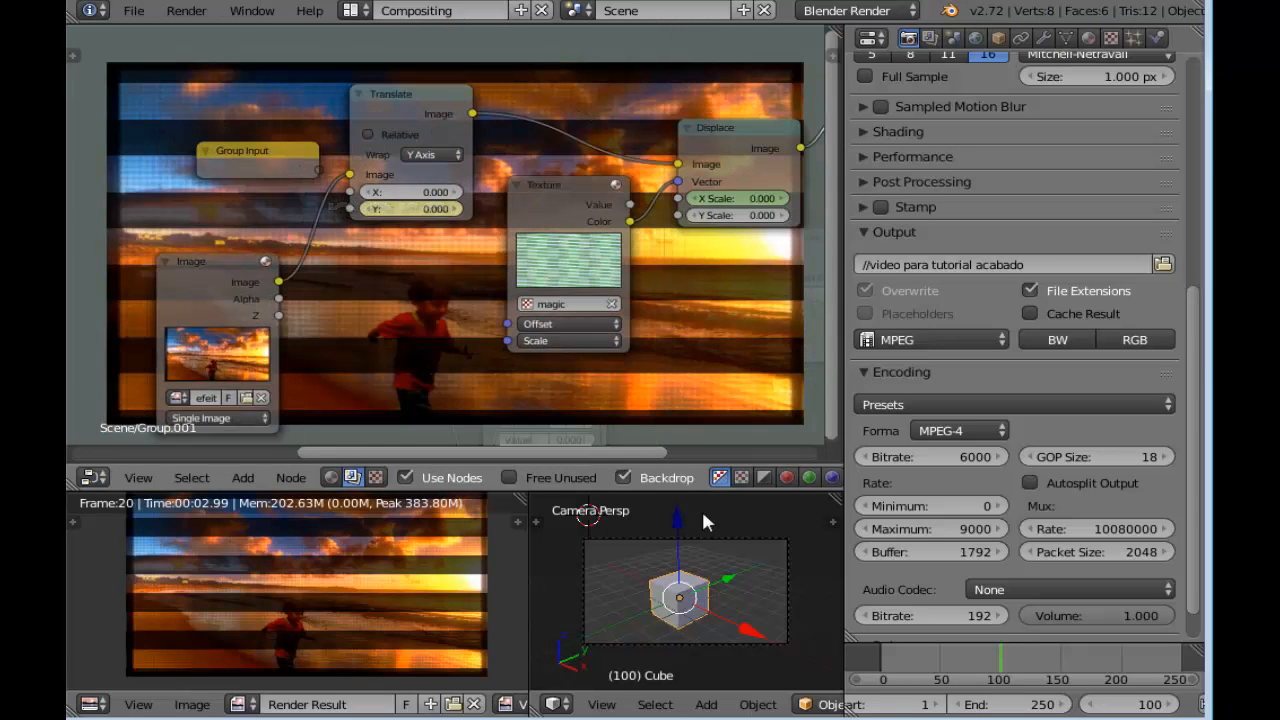
Go to frame 130, set the Translate node's Y to about 220.7 and insert a keyframe on it
left_click(1056, 658)
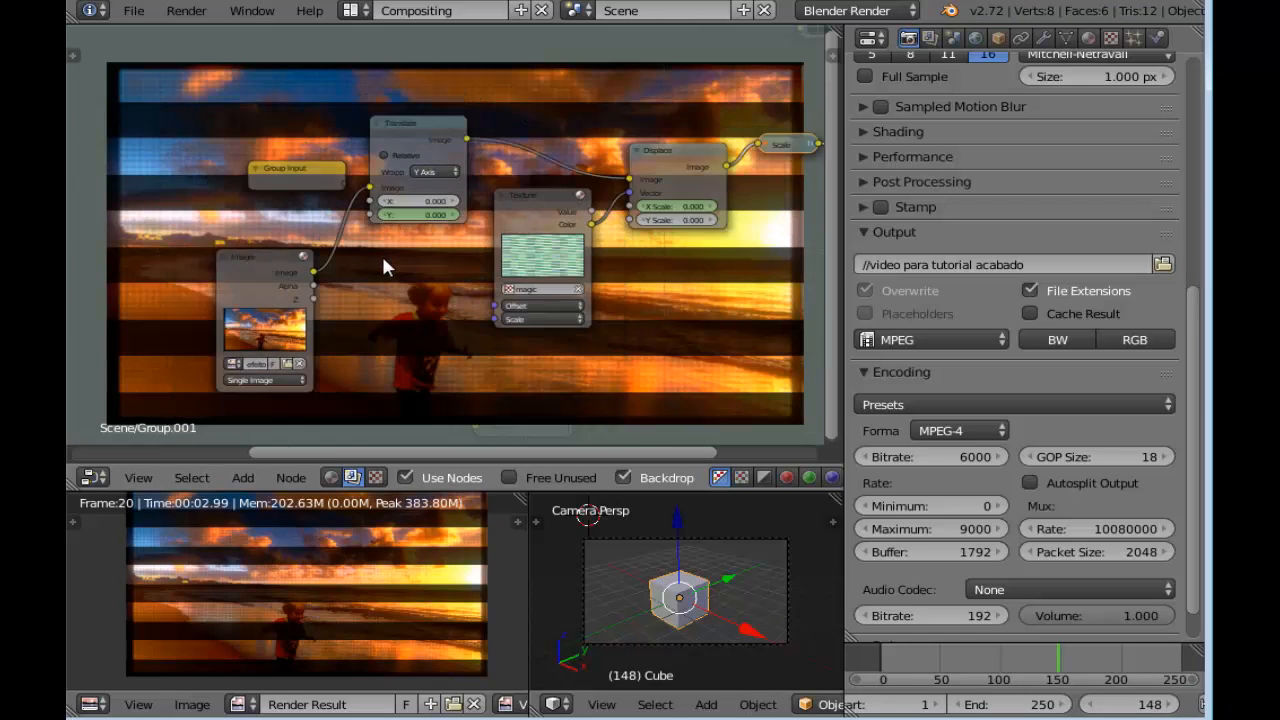
scroll(383, 256, "up", 2)
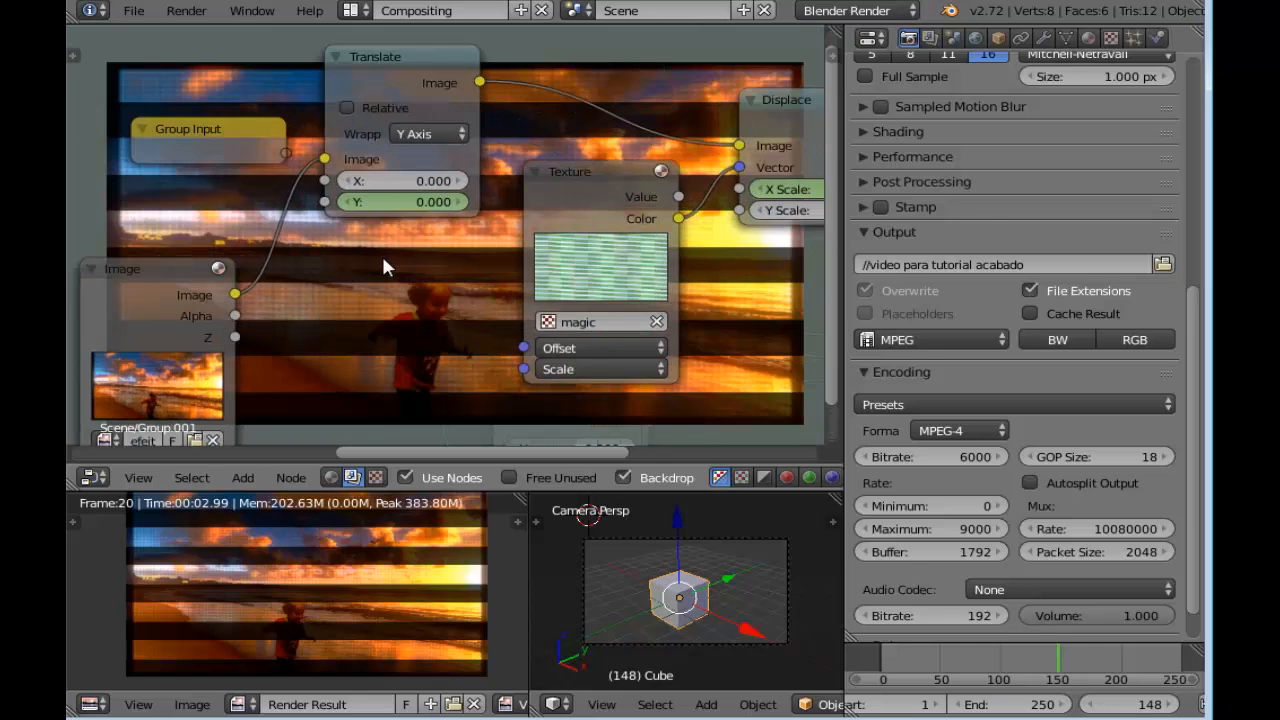
left_click(1091, 706)
left_click(1091, 706)
left_click(1091, 706)
left_click(1091, 706)
left_click(1091, 706)
left_click(1091, 706)
left_click(1091, 706)
left_click(1091, 706)
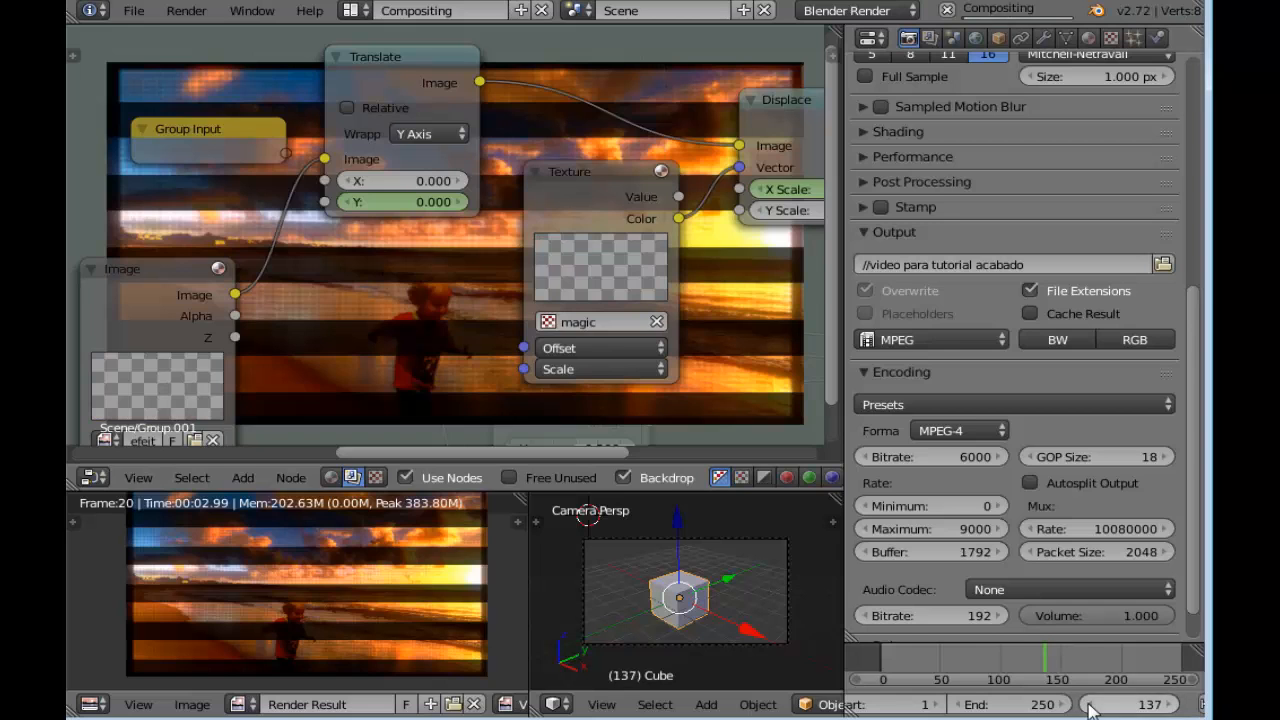
left_click(1091, 706)
left_click(1091, 706)
left_click(1091, 706)
left_click(1091, 706)
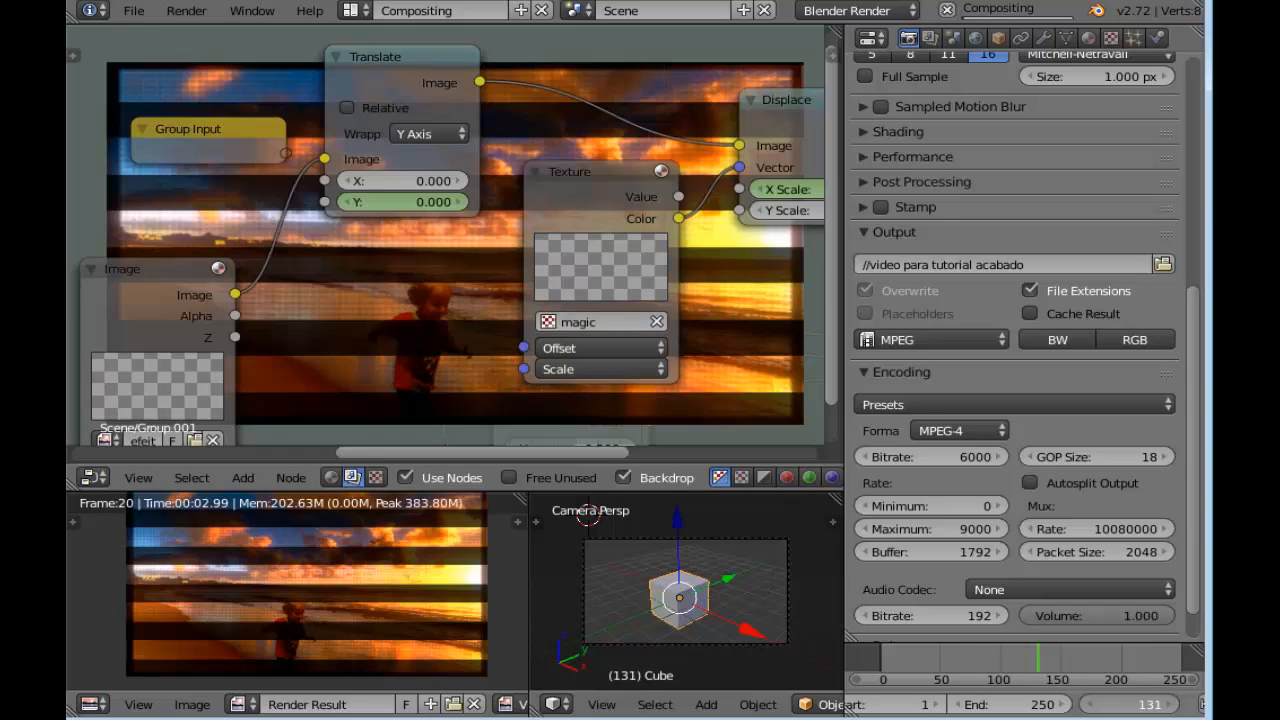
left_click(1091, 706)
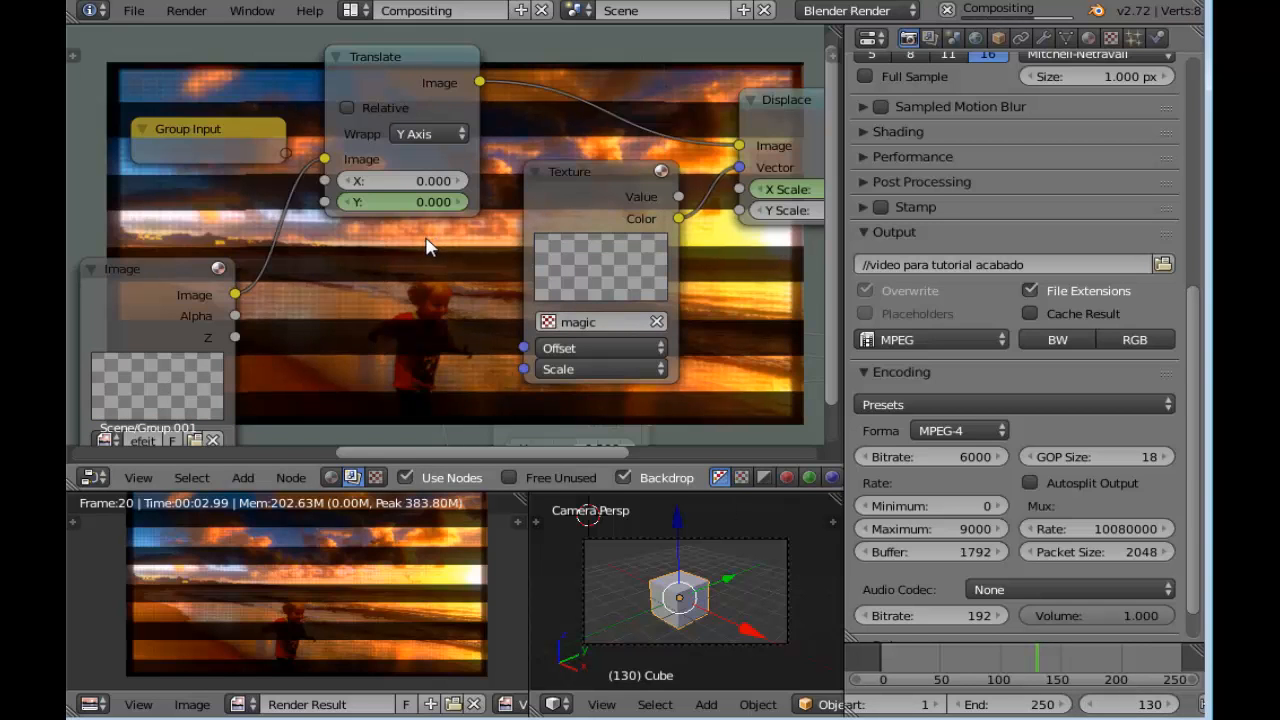
scroll(430, 245, "up", 2)
left_click_drag(378, 197, 476, 197)
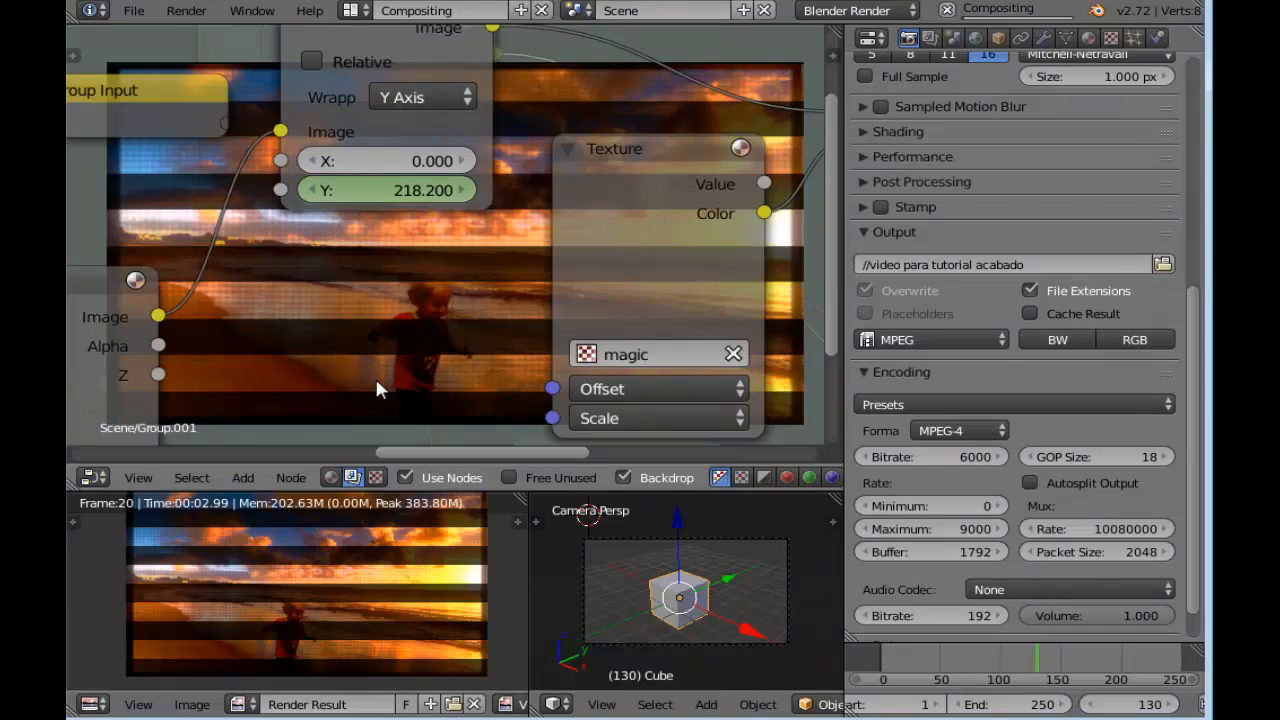
middle_click_drag(390, 277, 410, 218)
left_click_drag(390, 207, 388, 207)
left_click(388, 205)
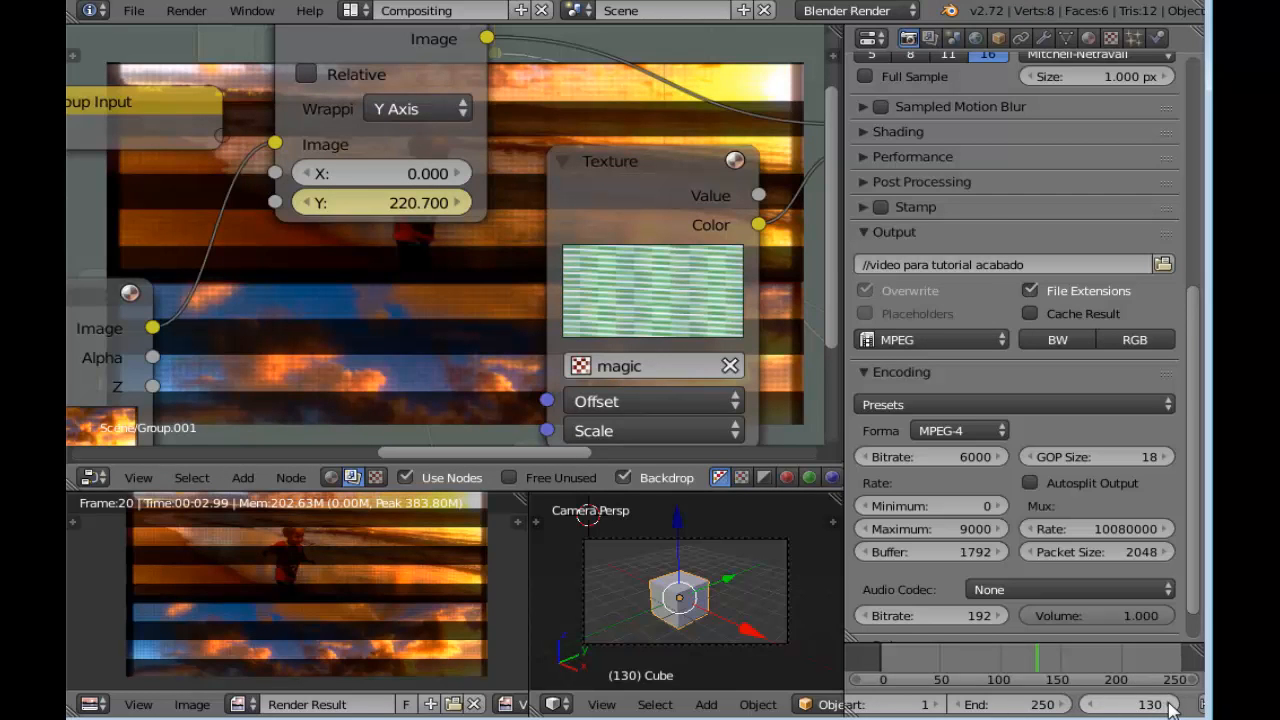
Go to frame 170, set the Translate node's Y to 0 and insert a keyframe on it
left_click_drag(1172, 707, 1183, 707)
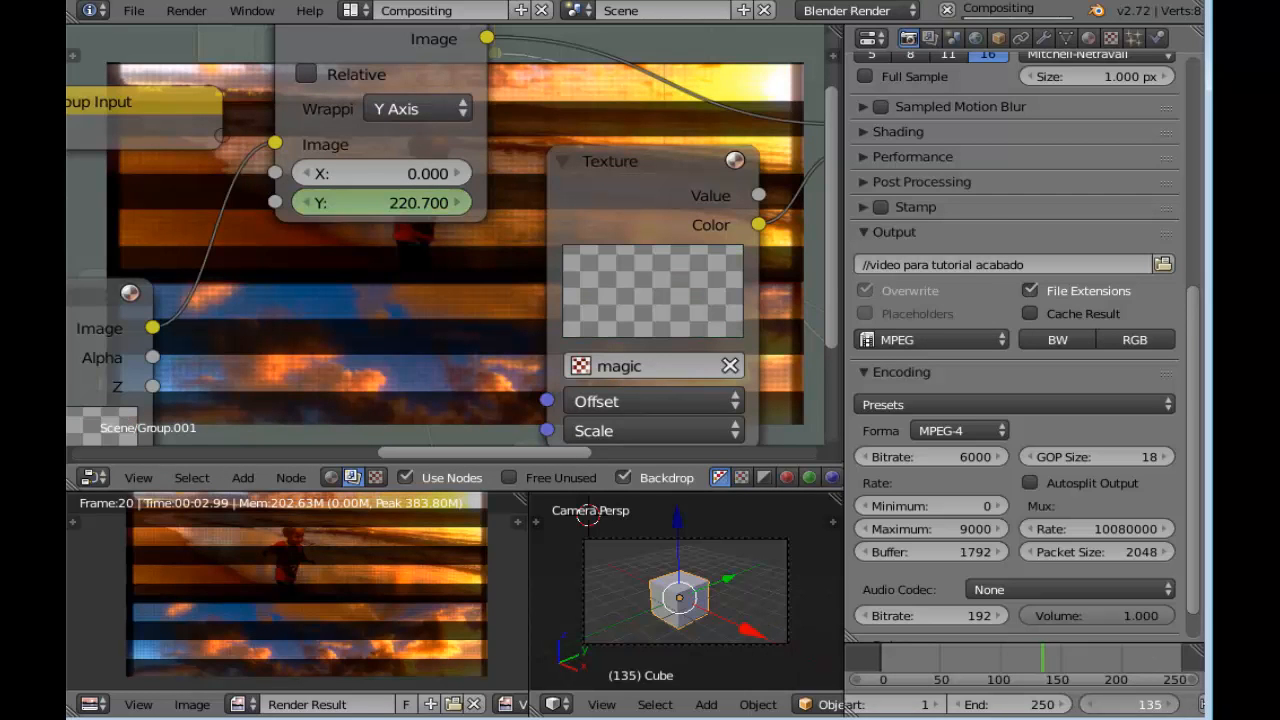
left_click_drag(1172, 708, 1180, 708)
left_click(1172, 708)
left_click(1172, 708)
left_click(1172, 708)
left_click(1172, 708)
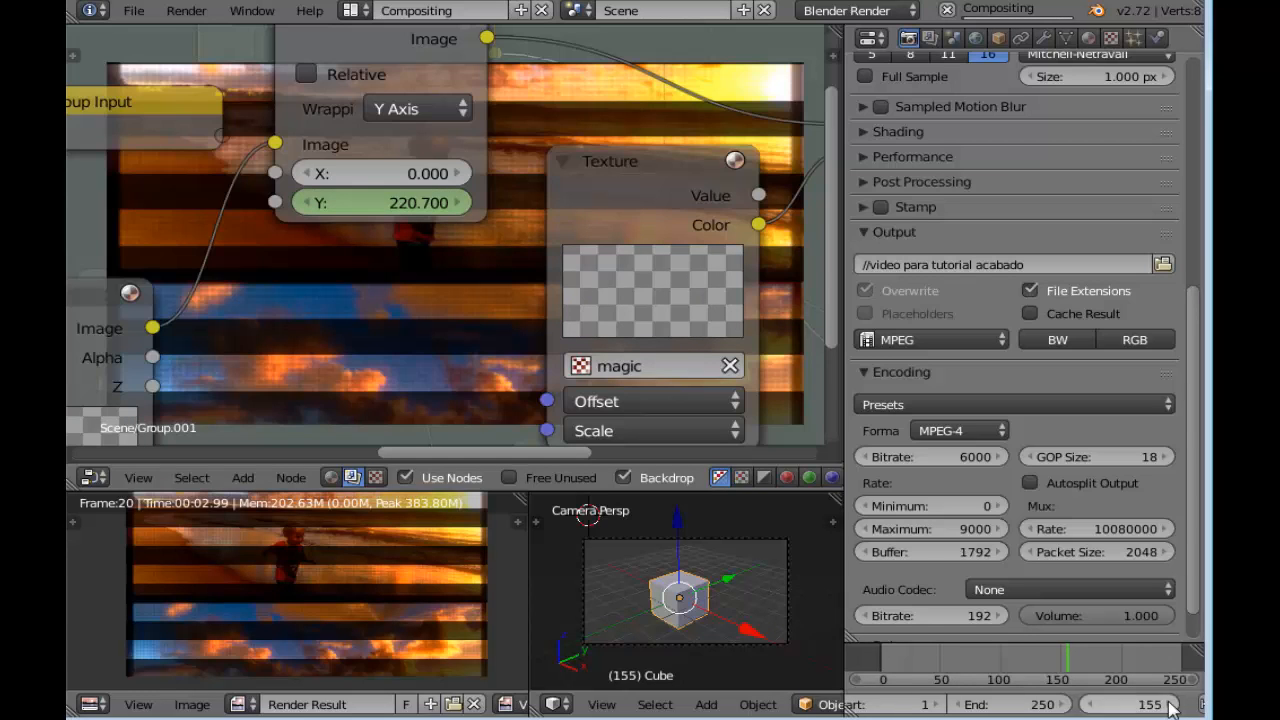
left_click(1172, 707)
left_click(1172, 707)
left_click(1172, 707)
left_click(1172, 707)
left_click(1172, 707)
left_click(1172, 707)
left_click(1172, 707)
left_click(1172, 707)
left_click(1172, 707)
left_click(1172, 707)
left_click(1172, 707)
left_click(1172, 707)
left_click(400, 203)
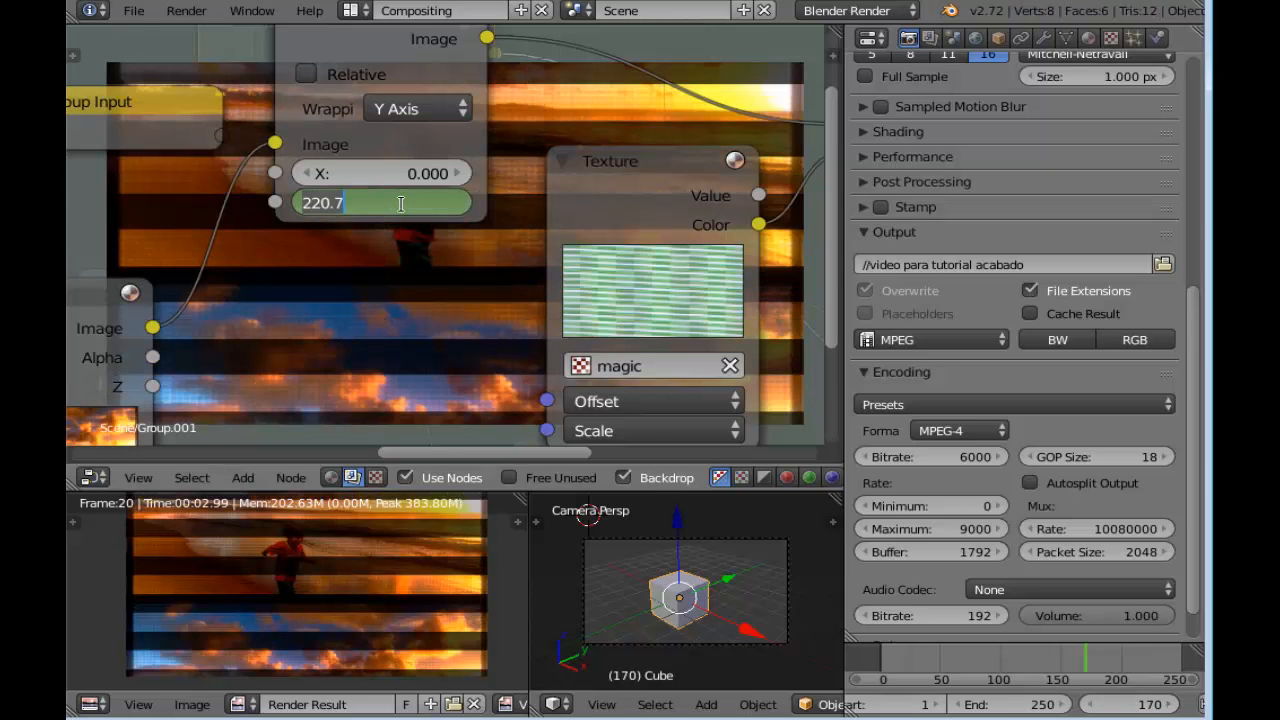
key("Return")
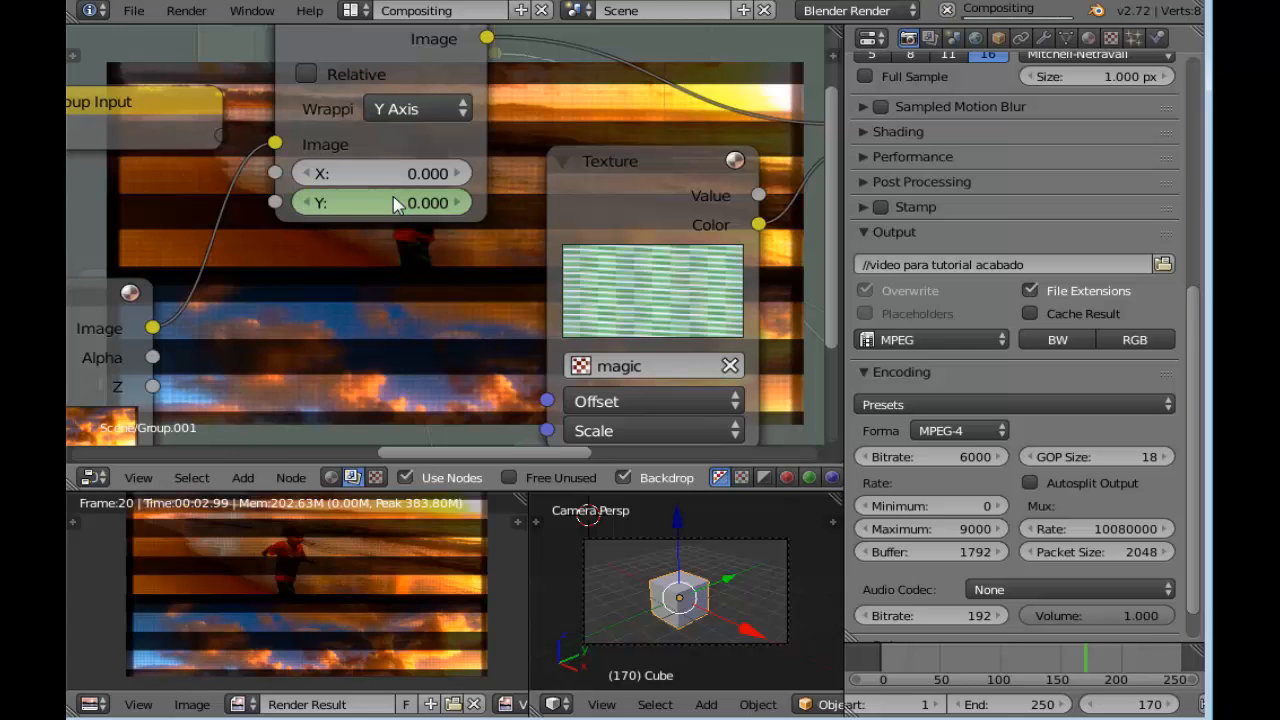
right_click(398, 203)
left_click(396, 201)
scroll(385, 371, "down", 2)
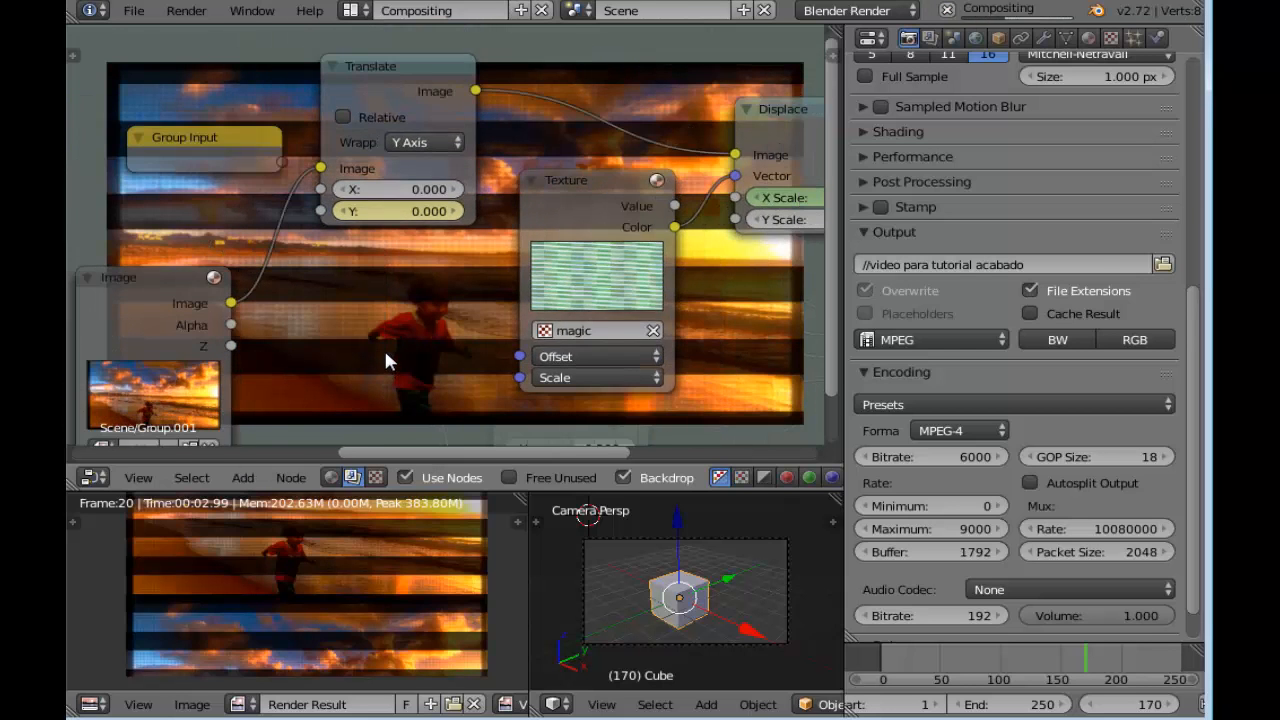
Change the Translate node's Y to about -107.8 at frame 170 and replace its keyframe
scroll(385, 362, "down", 2)
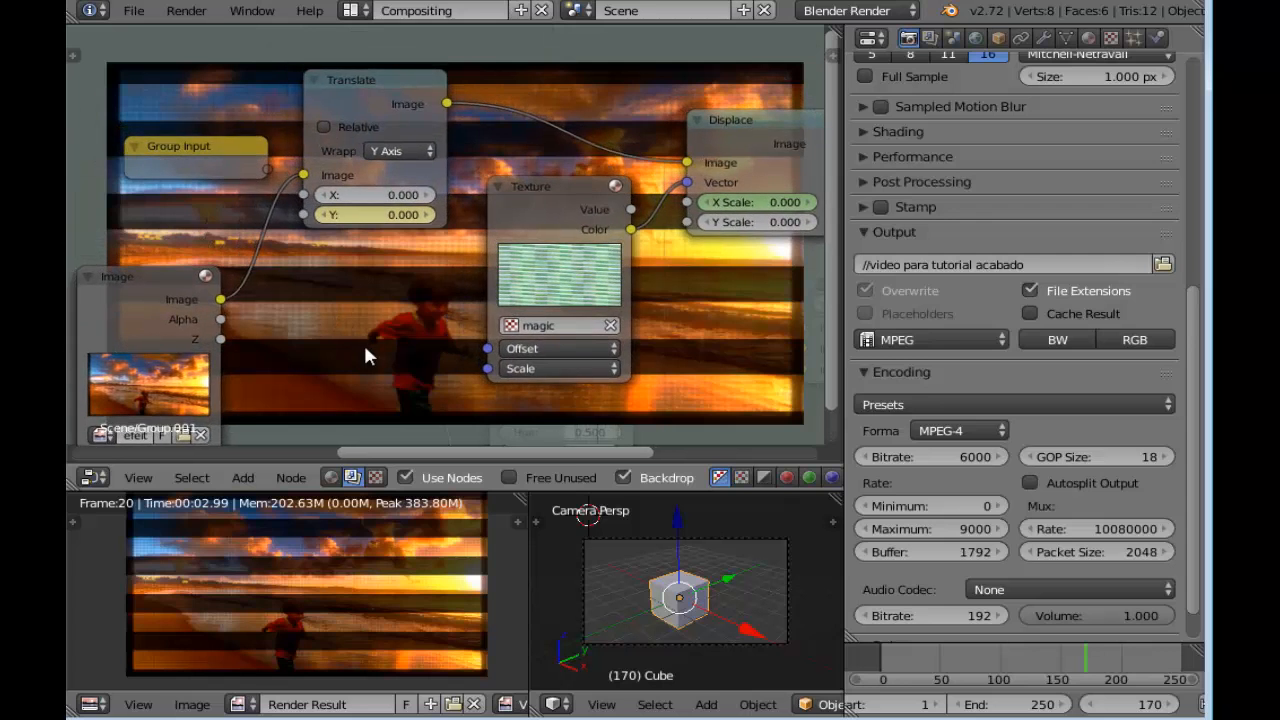
scroll(378, 300, "down", 1)
middle_click_drag(397, 268, 428, 298)
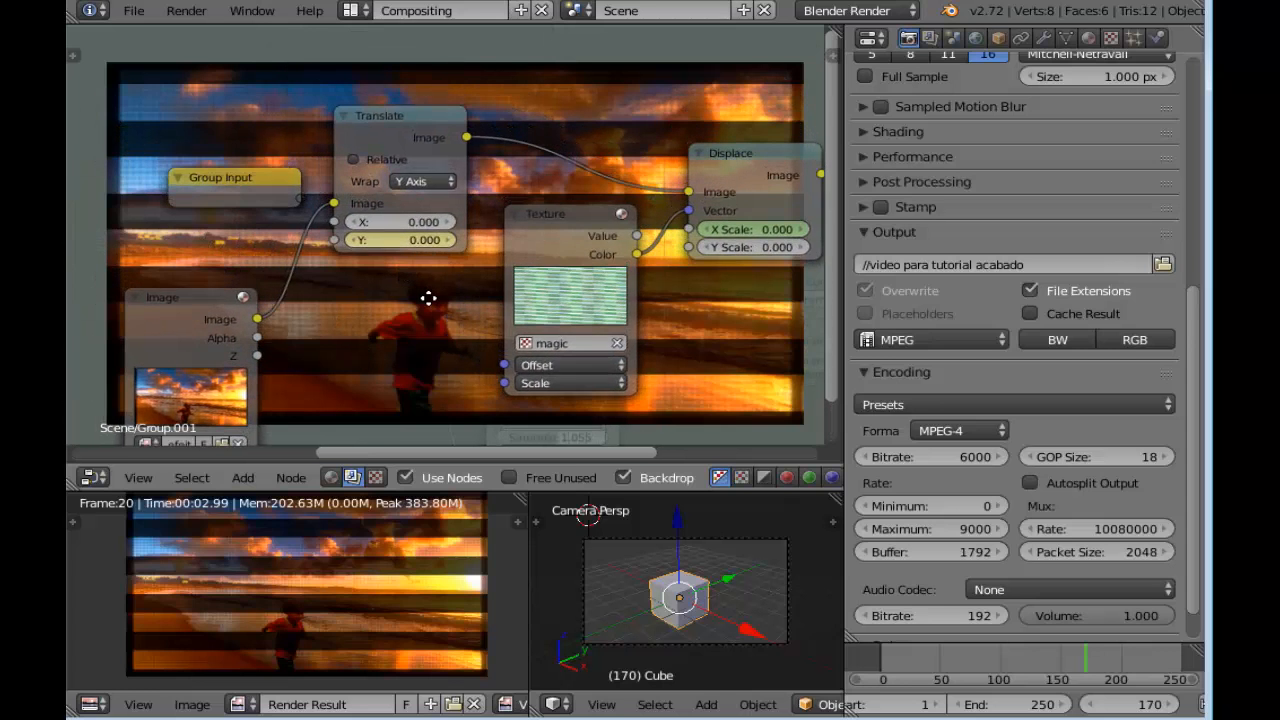
scroll(419, 286, "up", 3)
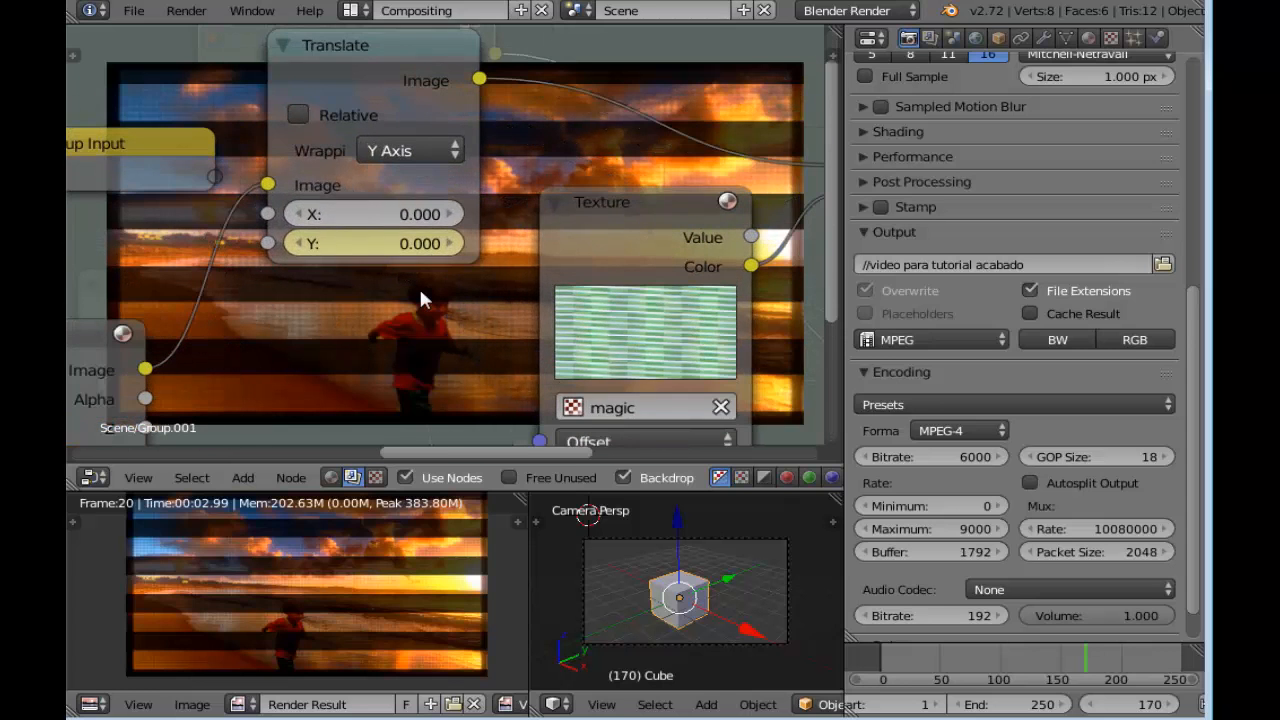
left_click(295, 244)
left_click(295, 244)
left_click(295, 244)
left_click(295, 244)
left_click(295, 244)
left_click(295, 244)
left_click(295, 244)
left_click(295, 244)
left_click(295, 244)
left_click(295, 244)
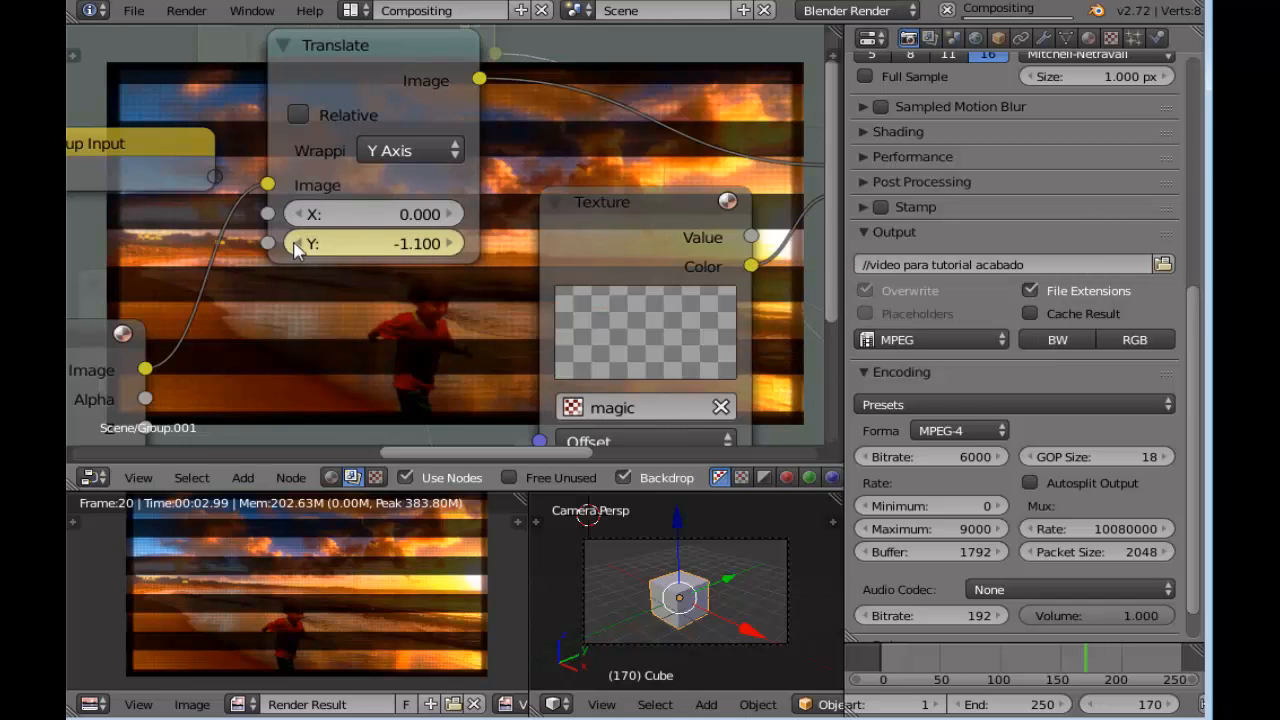
left_click_drag(295, 244, 365, 252)
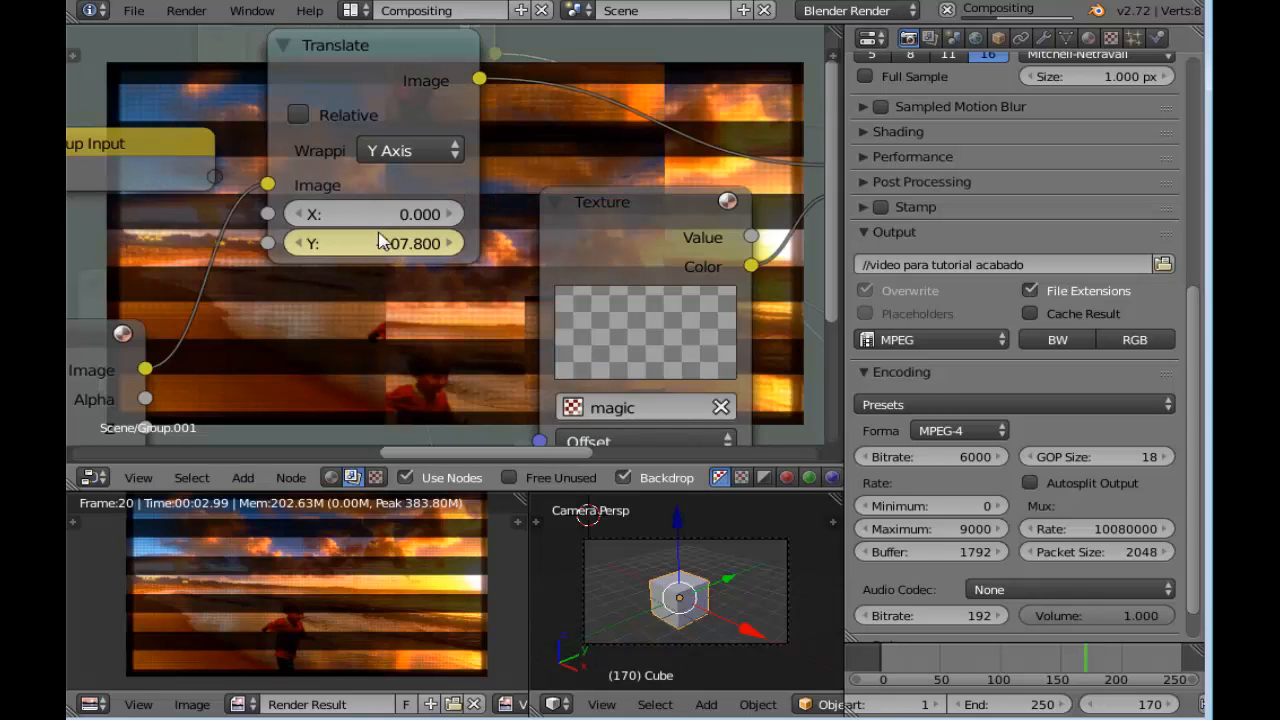
right_click(370, 248)
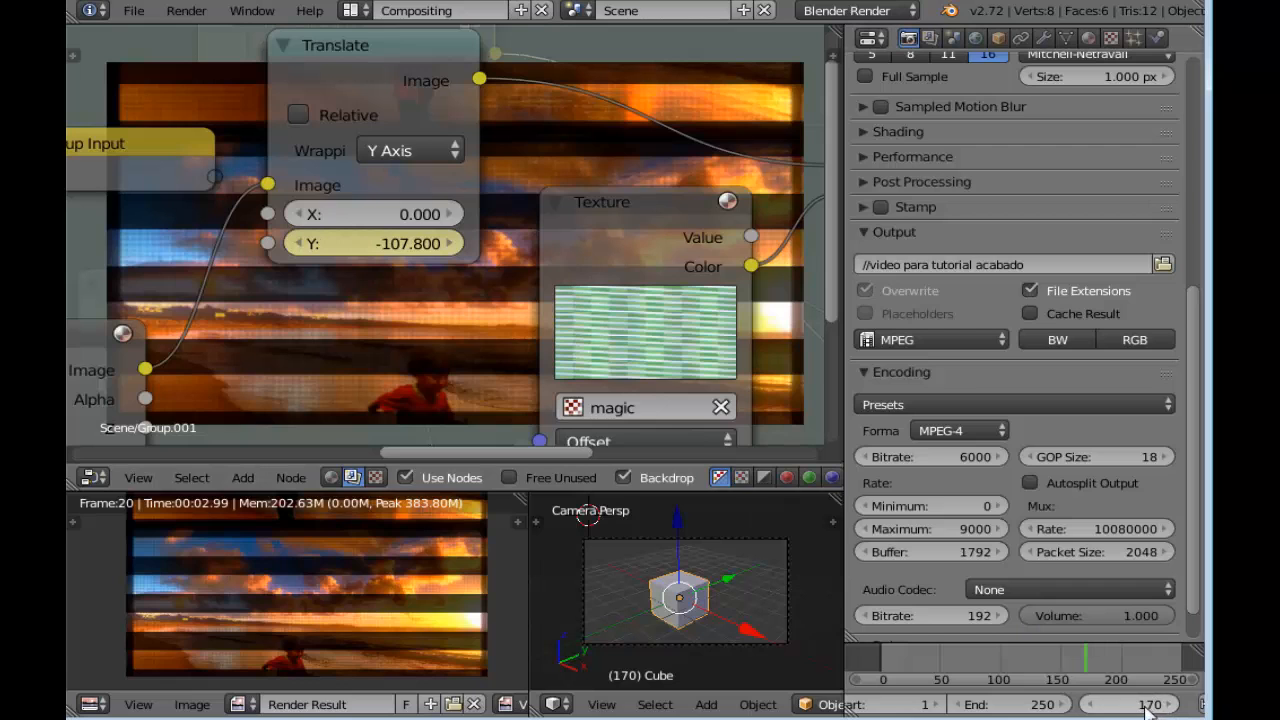
Go to frame 202, set the Translate node's Y to 0 and insert a keyframe on it
left_click_drag(1096, 662, 1125, 661)
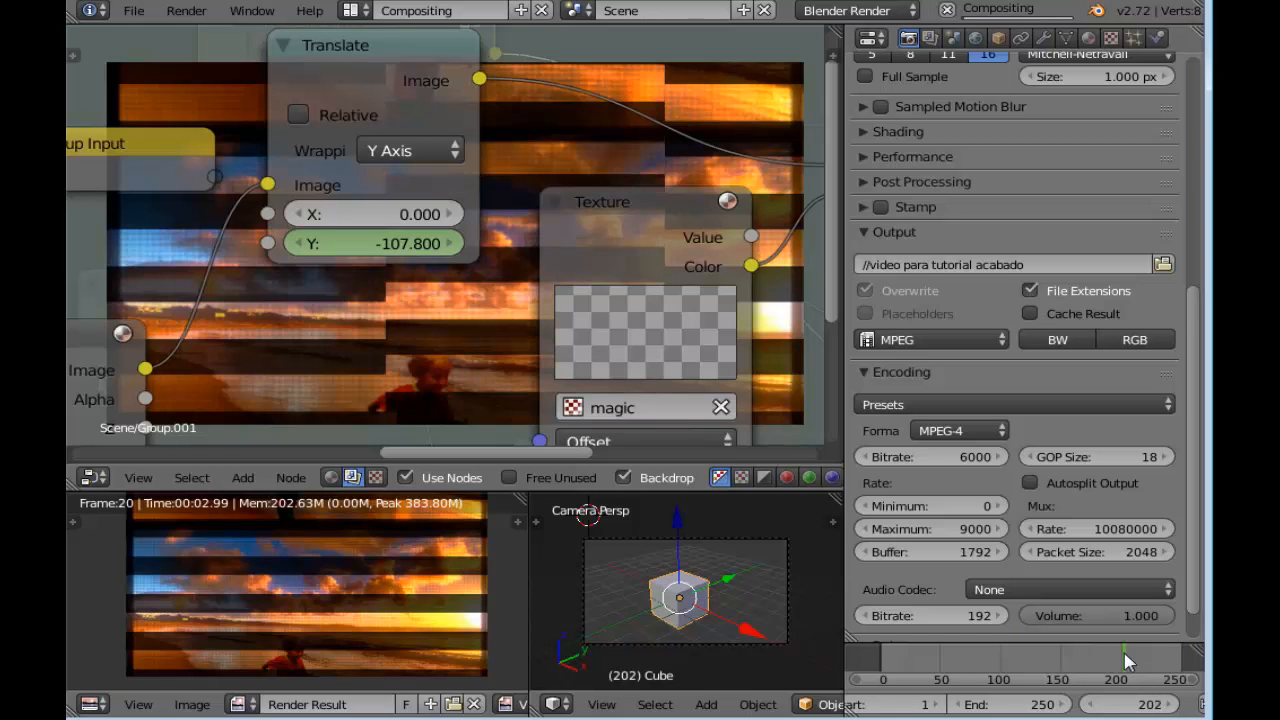
left_click(1089, 704)
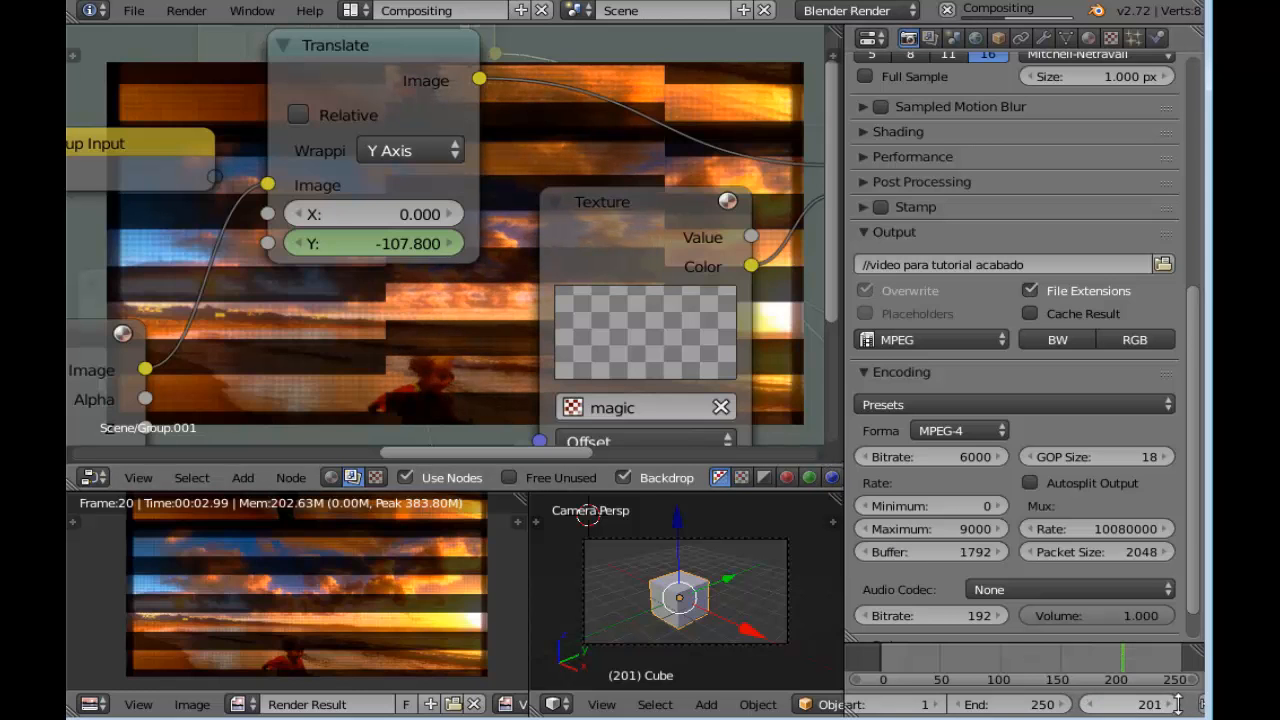
key("Right")
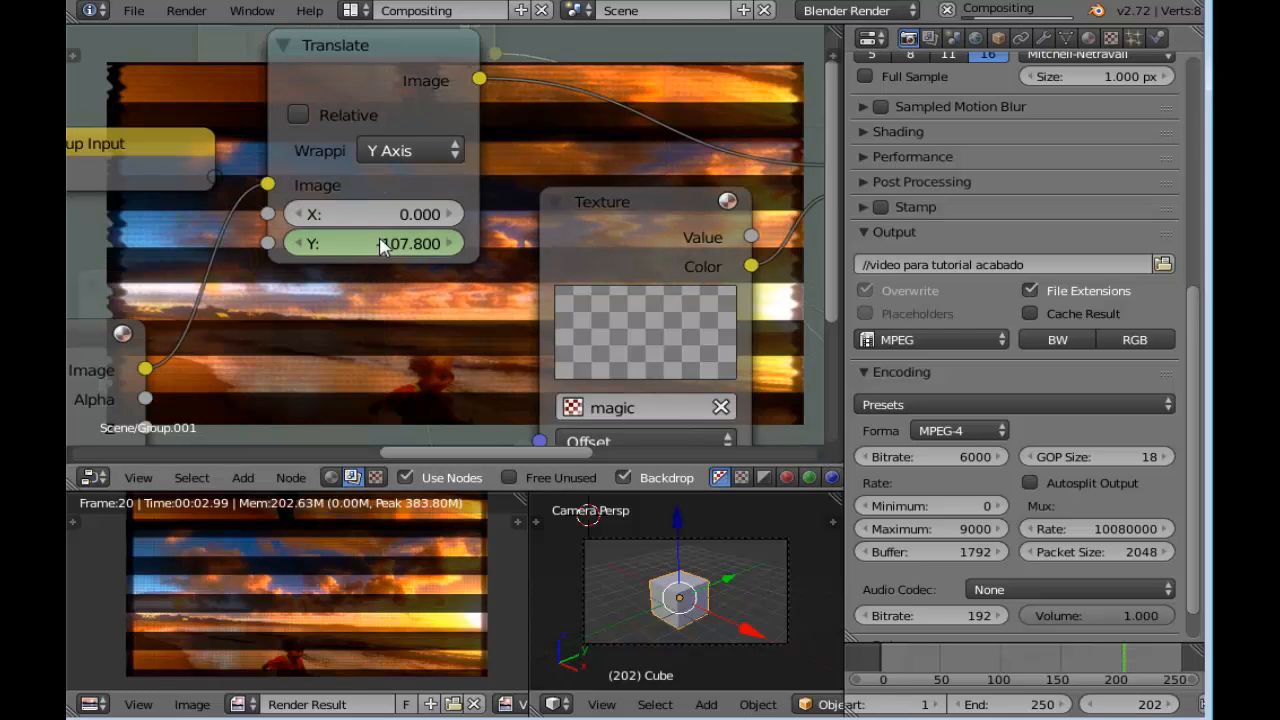
left_click(385, 244)
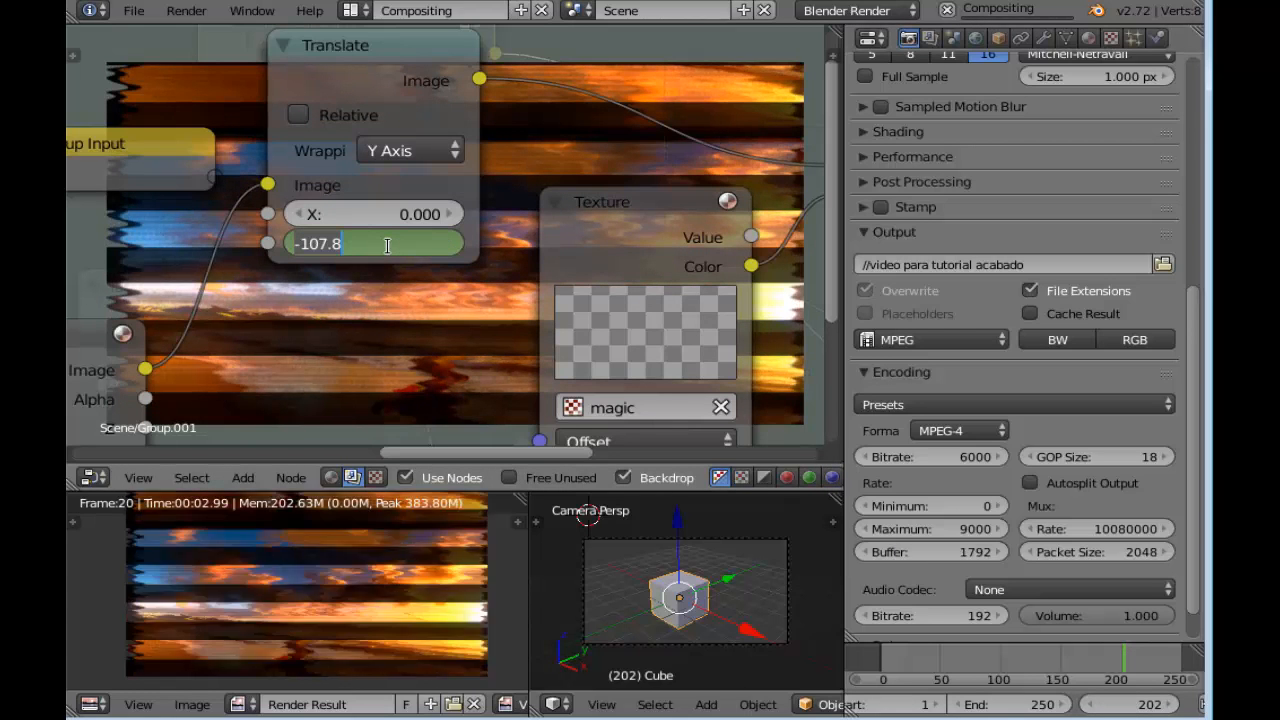
type("0")
key("Return")
right_click(378, 245)
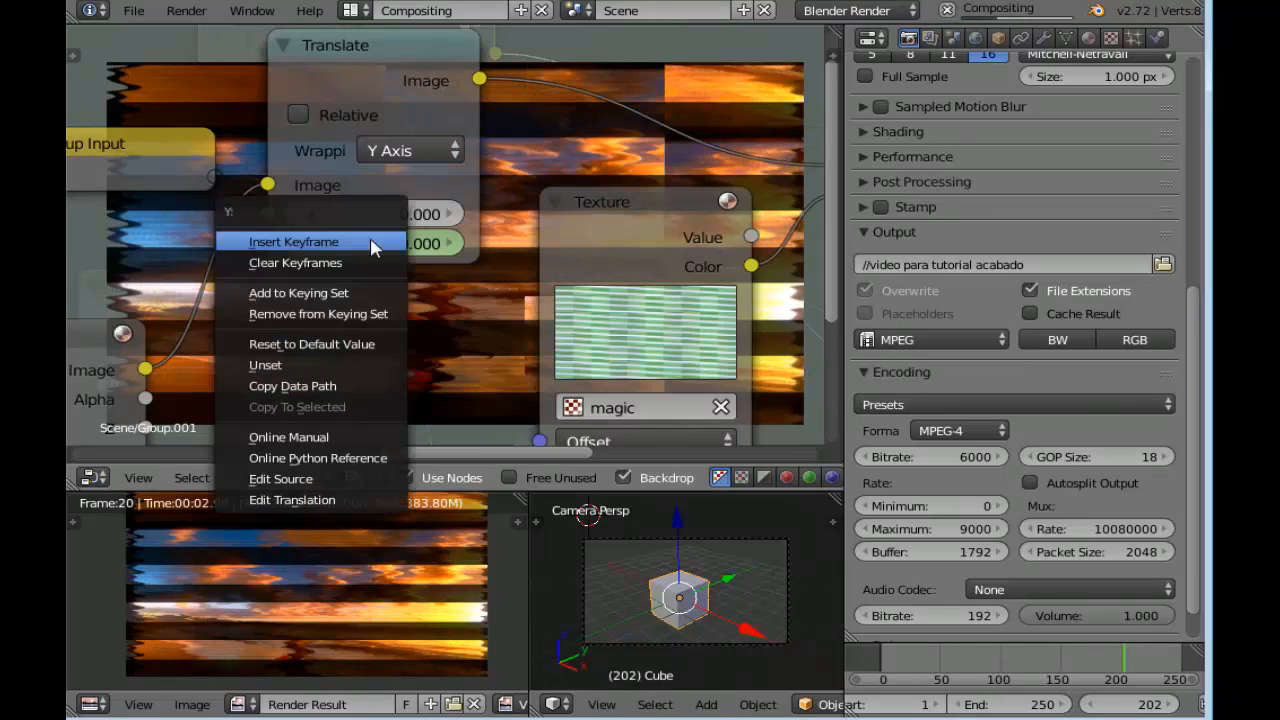
left_click(371, 245)
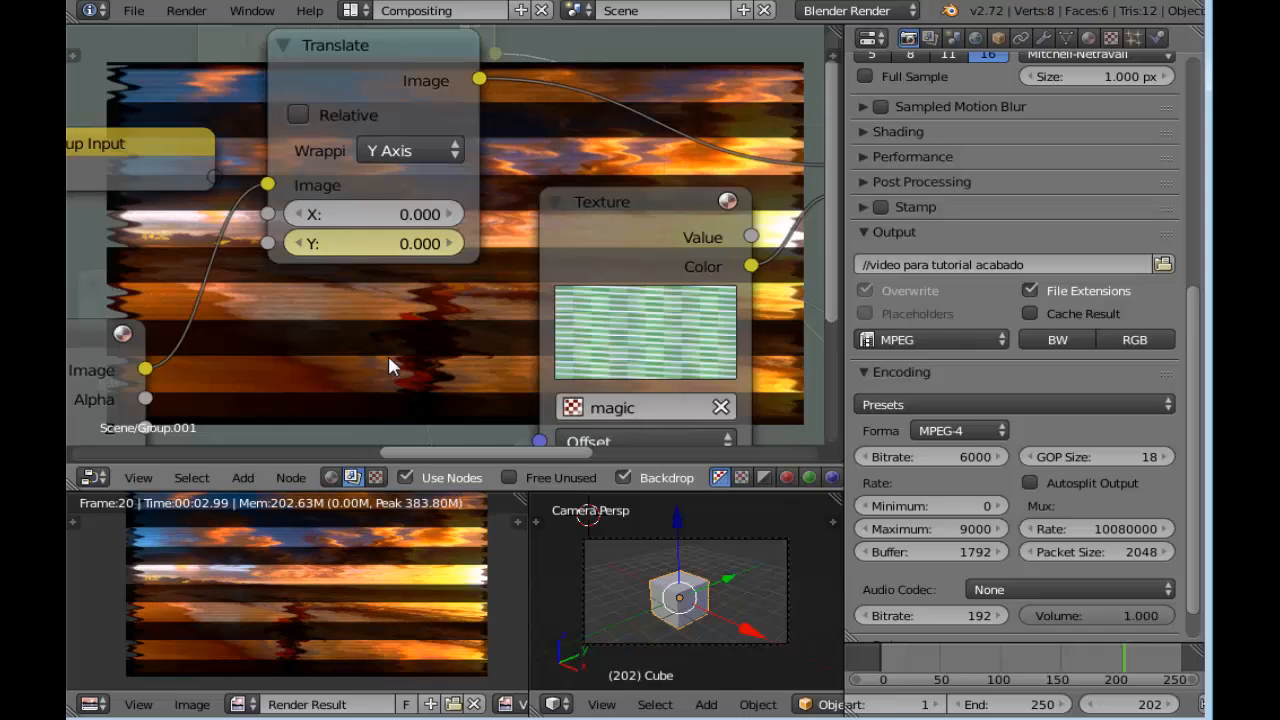
Tidy the distortion group's layout, moving the Image node up beside the Translate node and adjusting the Displace node
scroll(388, 355, "down", 5)
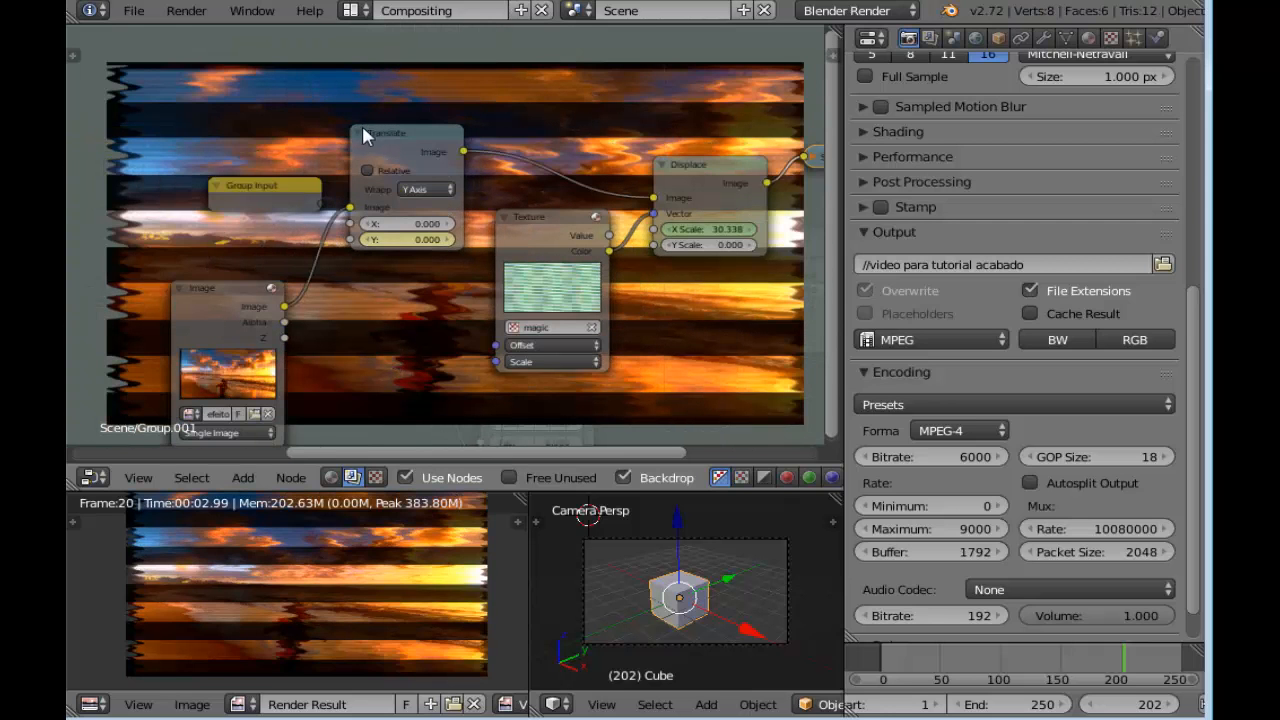
left_click(360, 132)
left_click(183, 287)
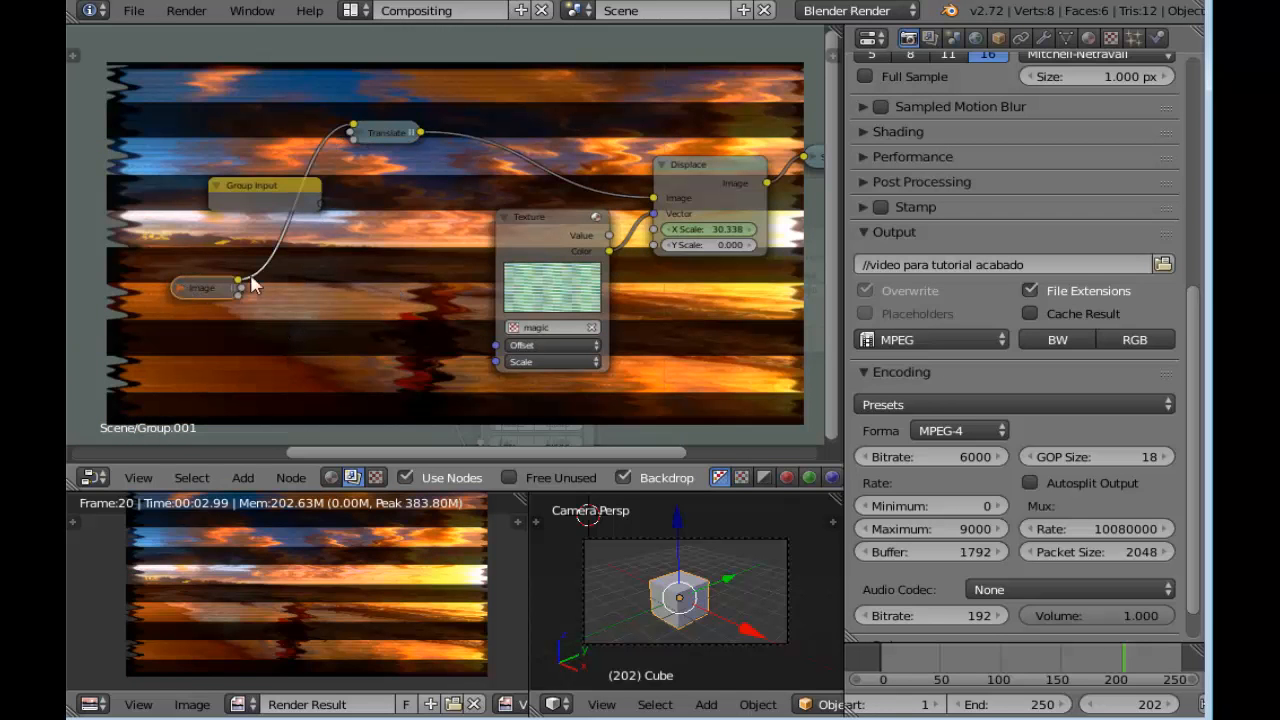
left_click(179, 285)
left_click_drag(206, 295, 200, 148)
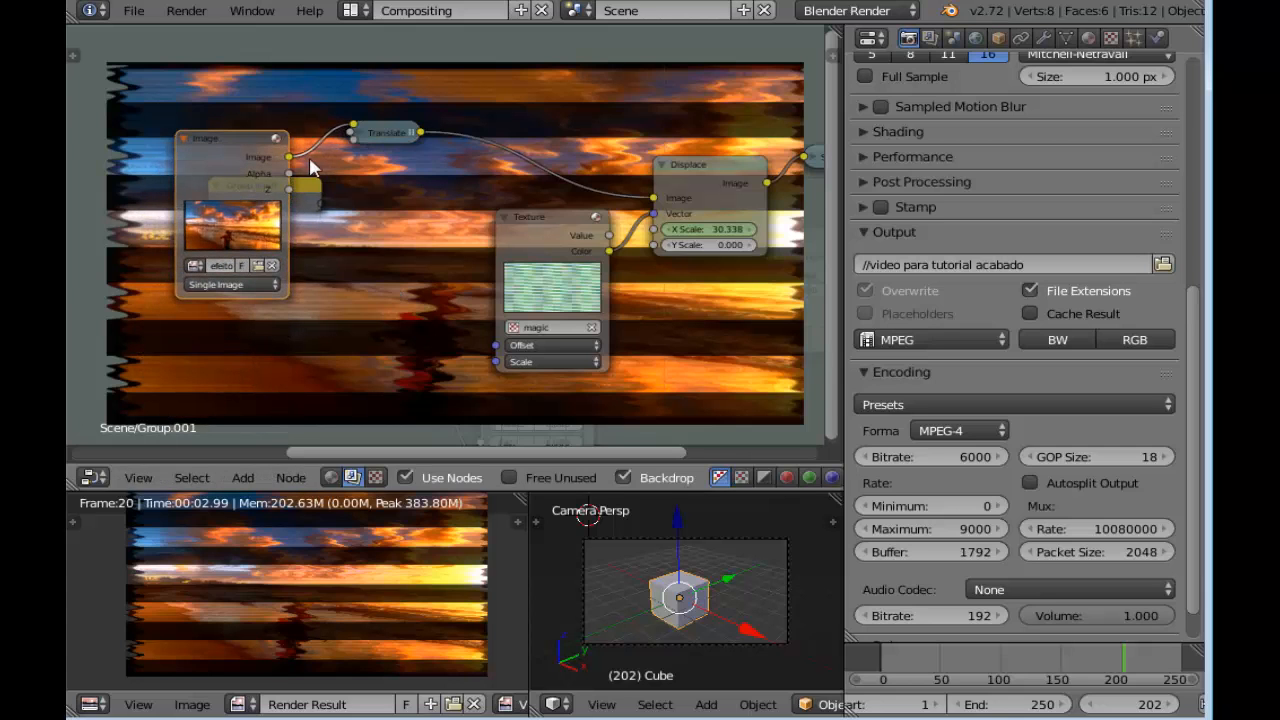
left_click(361, 130)
left_click_drag(407, 152, 378, 150)
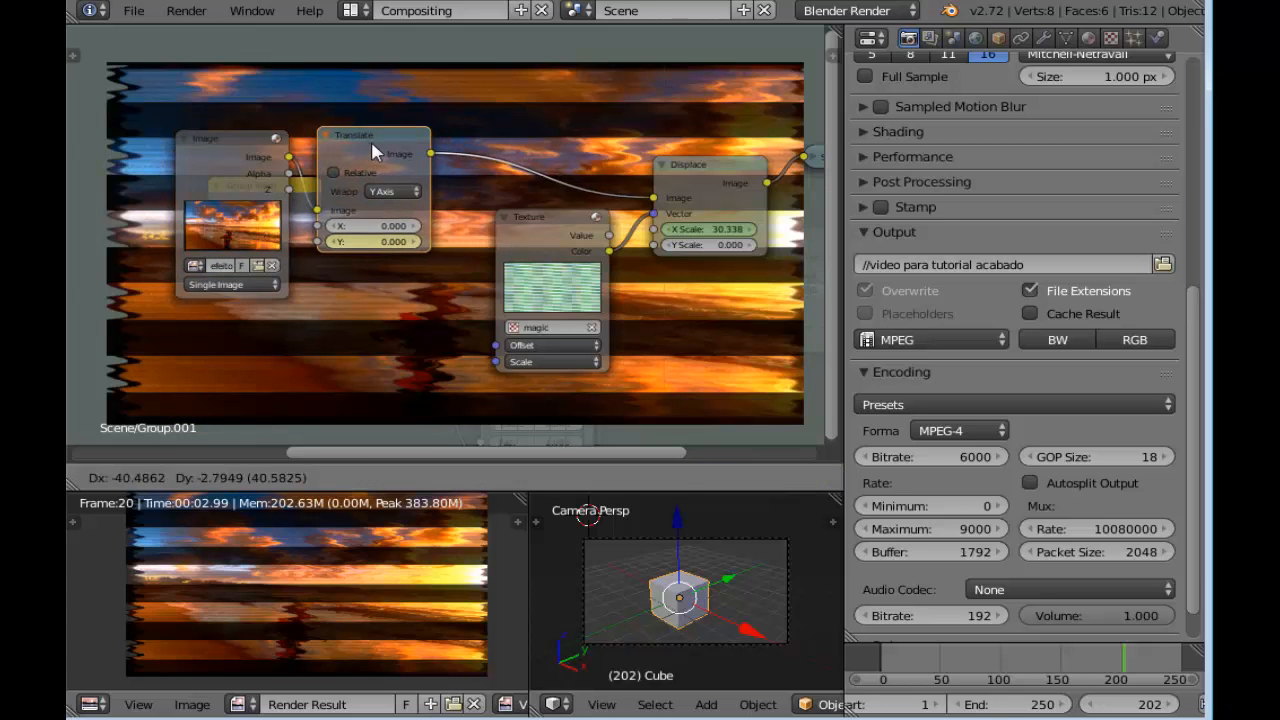
middle_click_drag(434, 327, 304, 255)
middle_click_drag(616, 298, 522, 262)
middle_click_drag(558, 210, 545, 311)
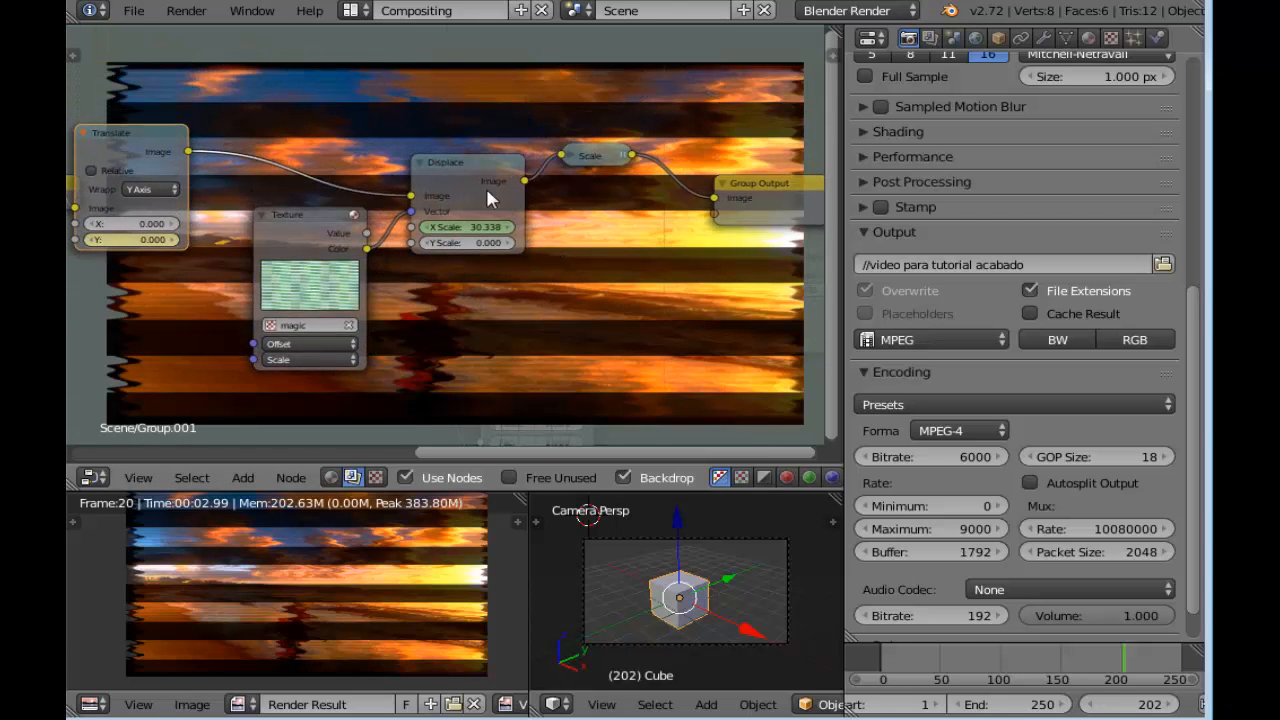
left_click(420, 162)
left_click_drag(457, 166, 468, 185)
Leave the distortion group and move its "distorção de video" node just above the "faixas pretas" group node
key("Tab")
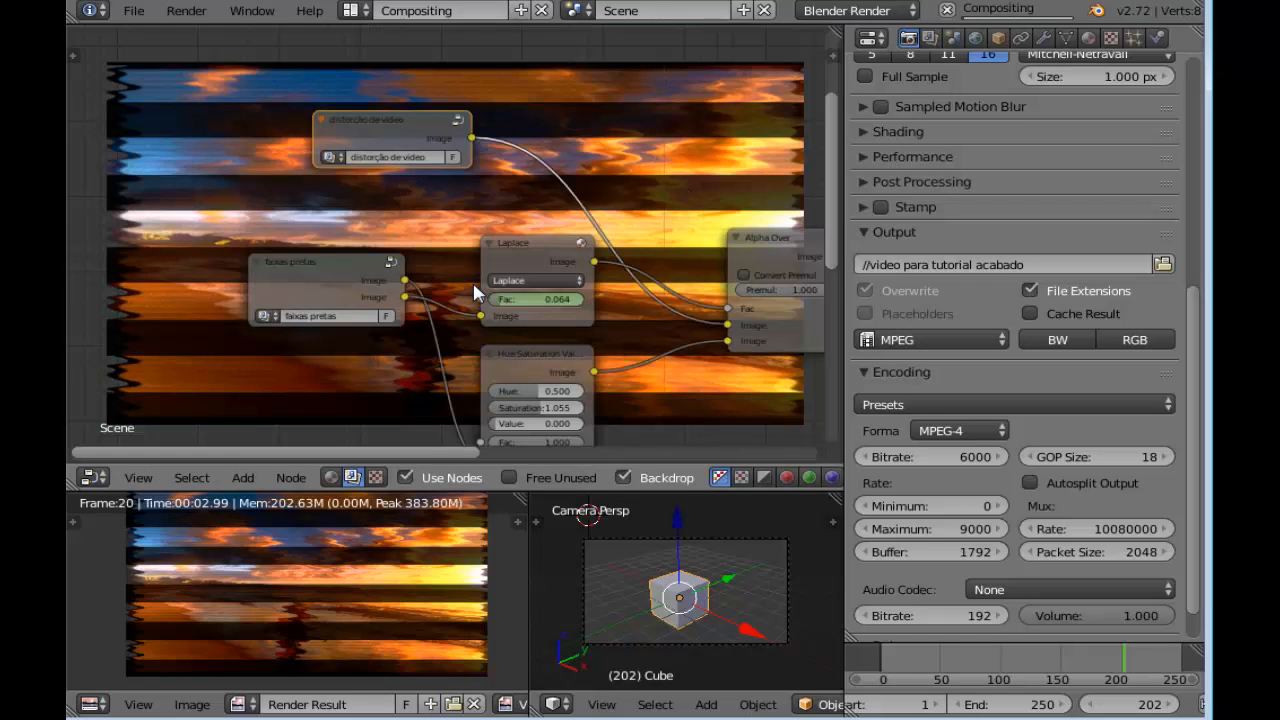
left_click_drag(400, 125, 320, 163)
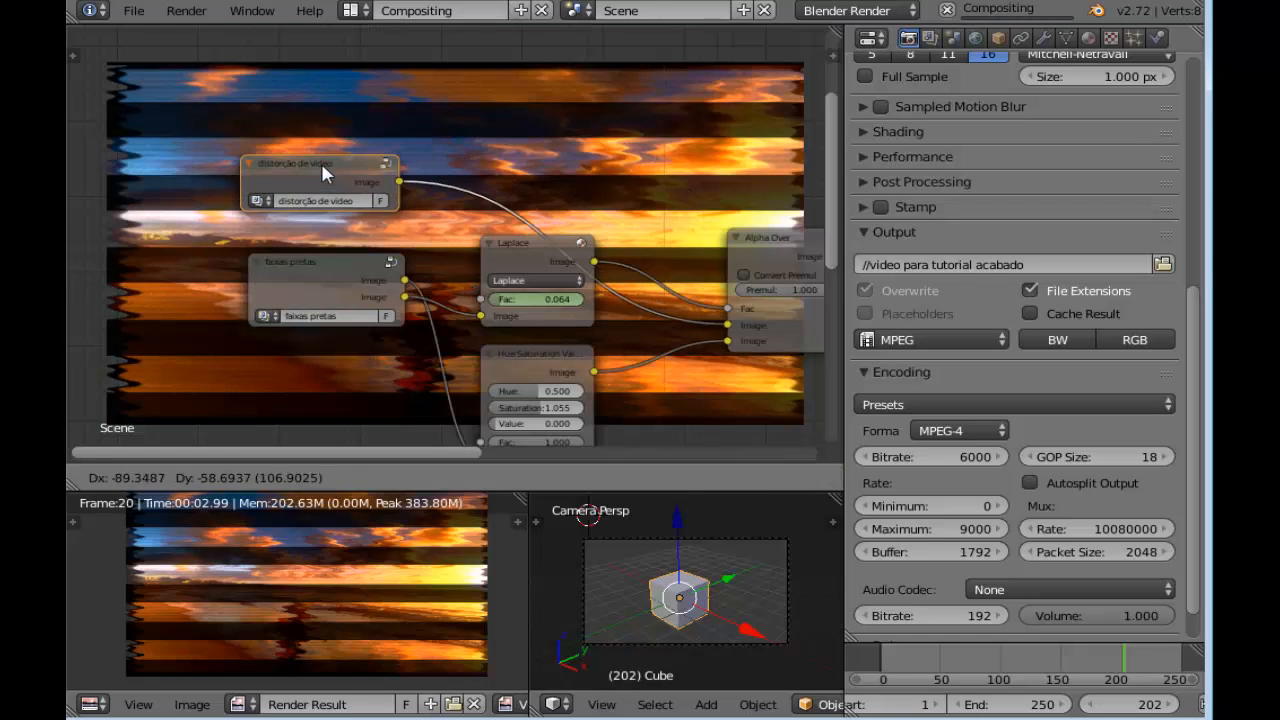
middle_click_drag(551, 166, 547, 90)
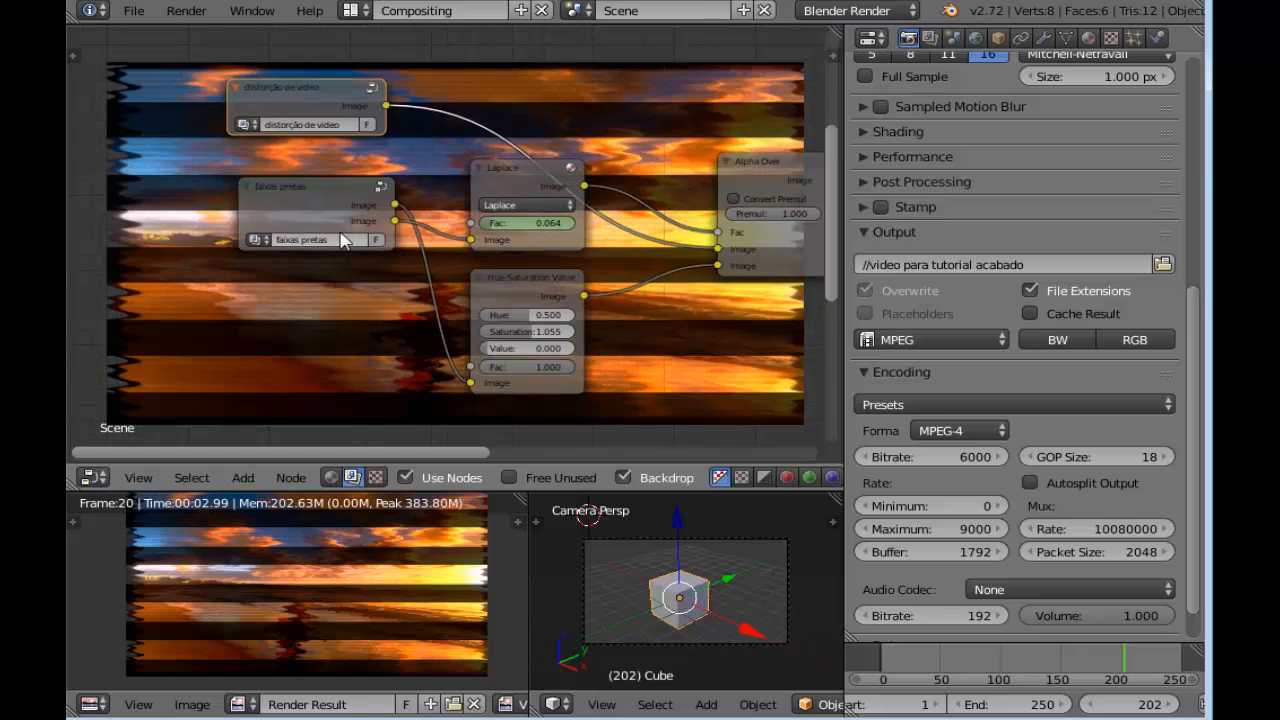
middle_click_drag(790, 350, 590, 312)
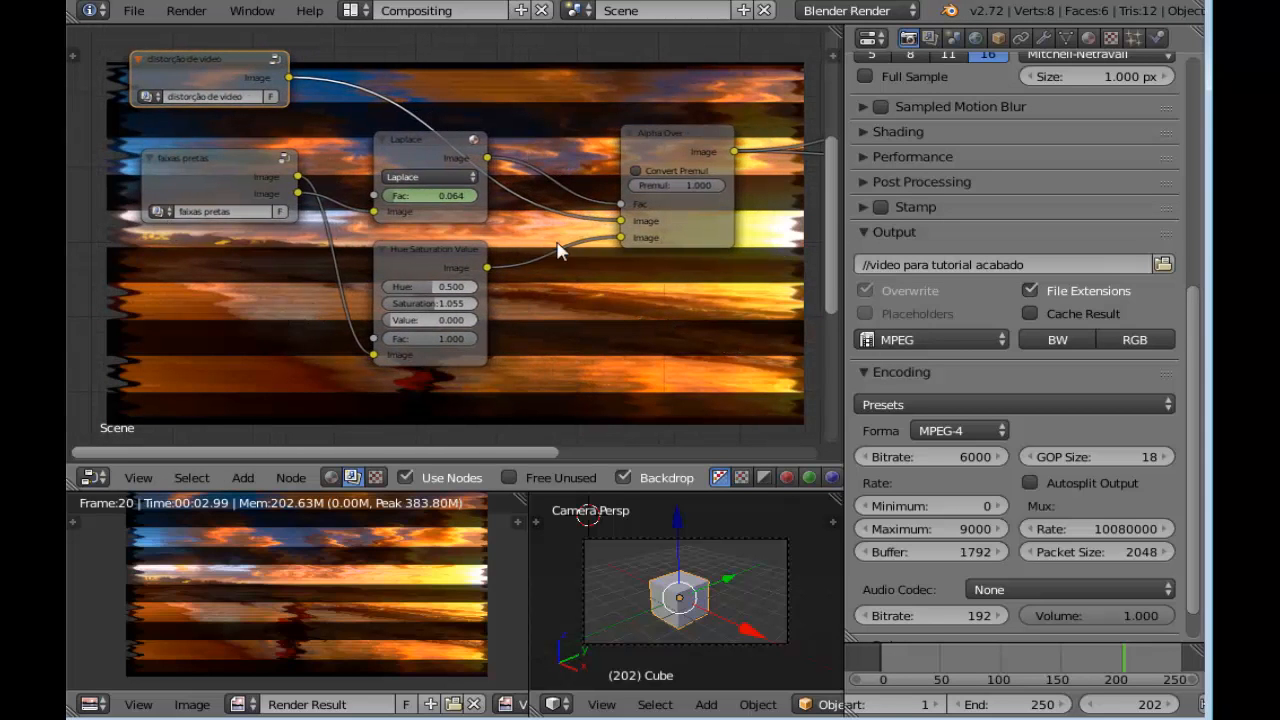
middle_click_drag(673, 358, 640, 400)
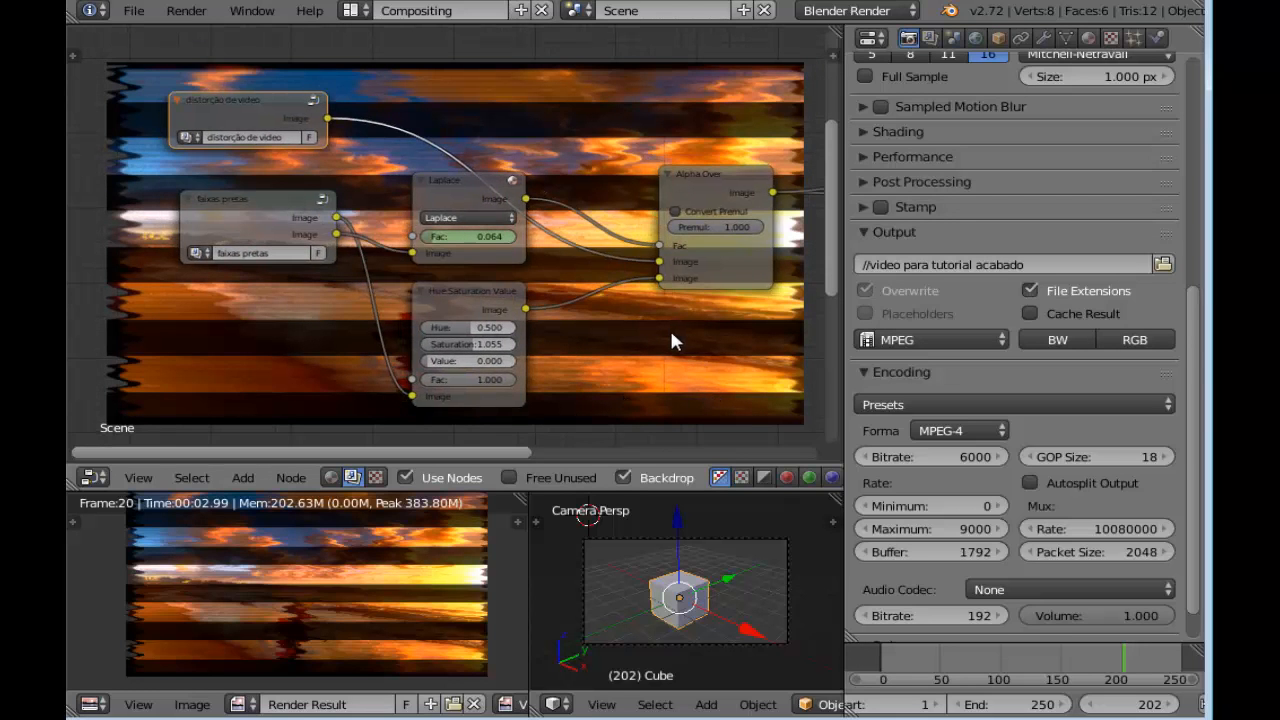
middle_click_drag(674, 341, 622, 286)
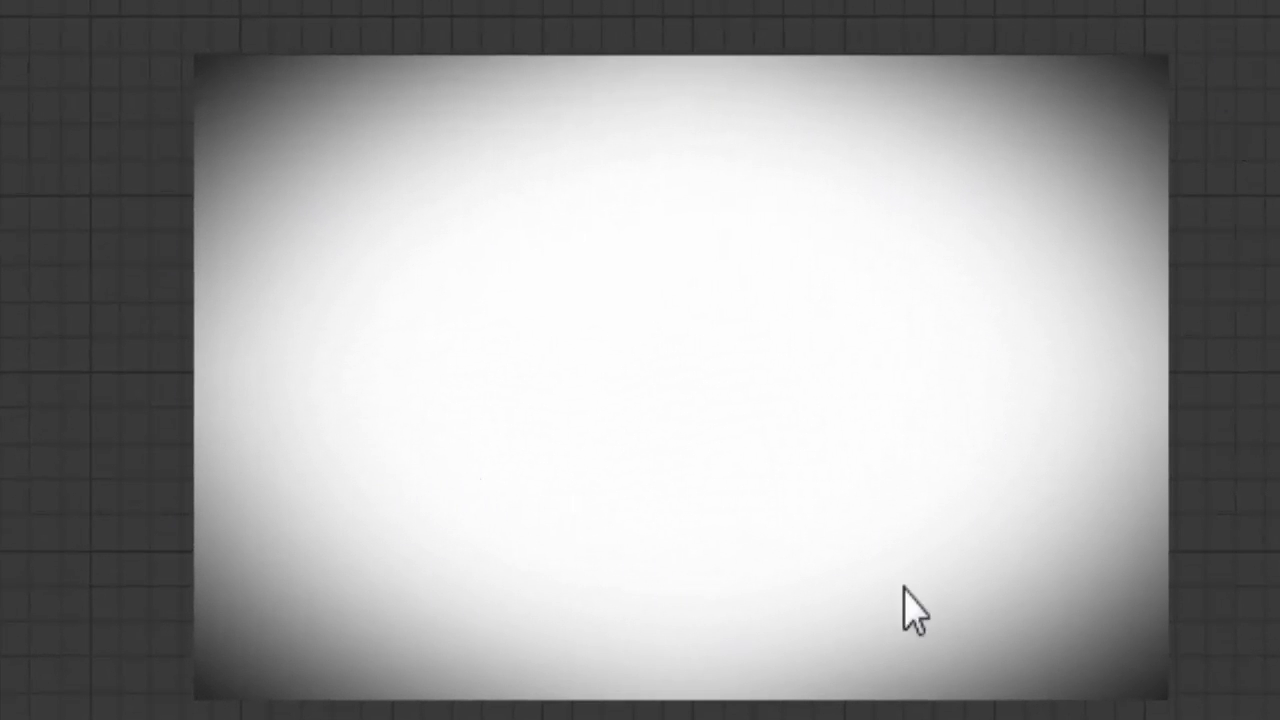
scroll(466, 660, "down", 3)
scroll(466, 660, "up", 3)
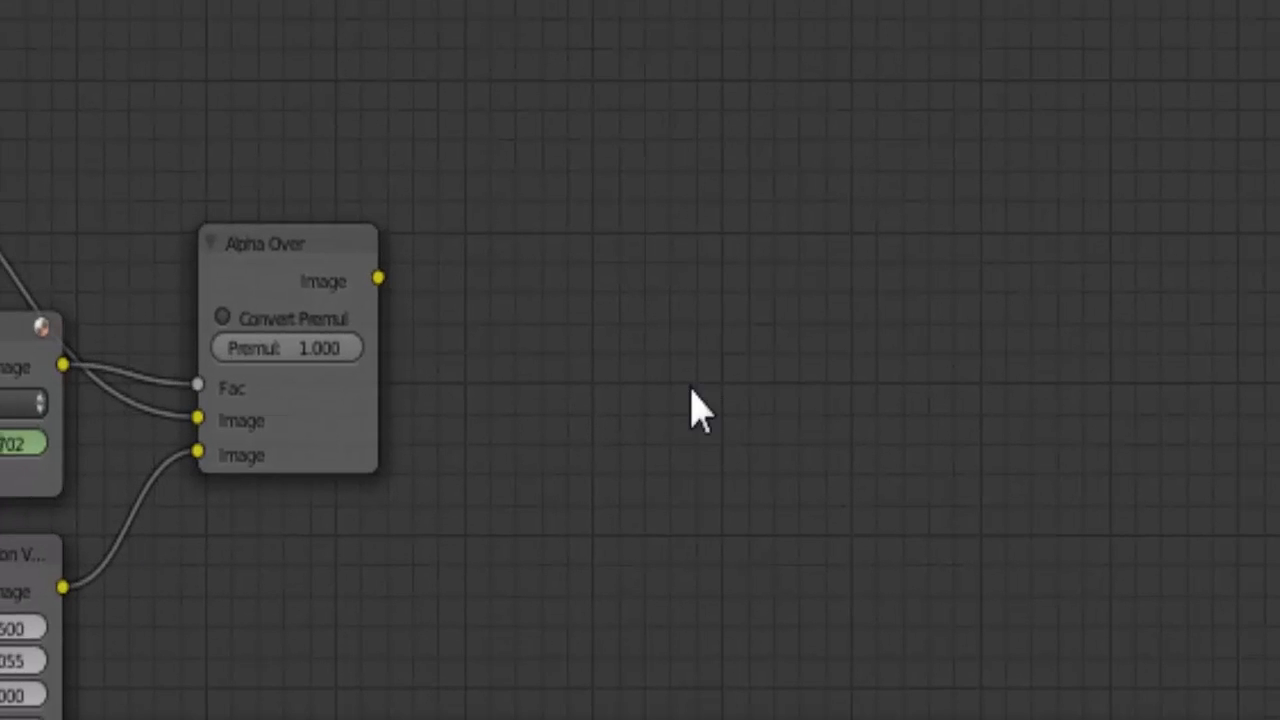
Connect the Alpha Over node's Image output to the Viewer and move the Viewer away to leave space between them
middle_click_drag(790, 381, 689, 374)
scroll(706, 380, "down", 3)
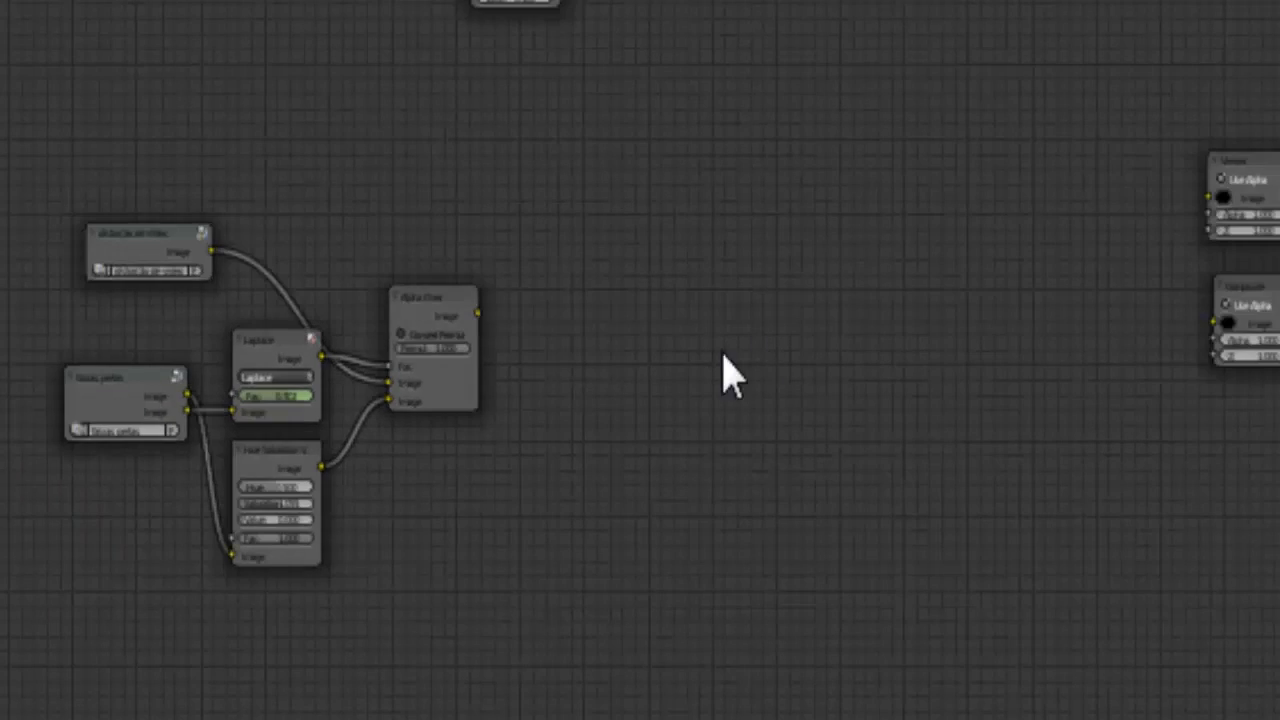
scroll(520, 470, "up", 4)
left_click_drag(364, 392, 750, 447)
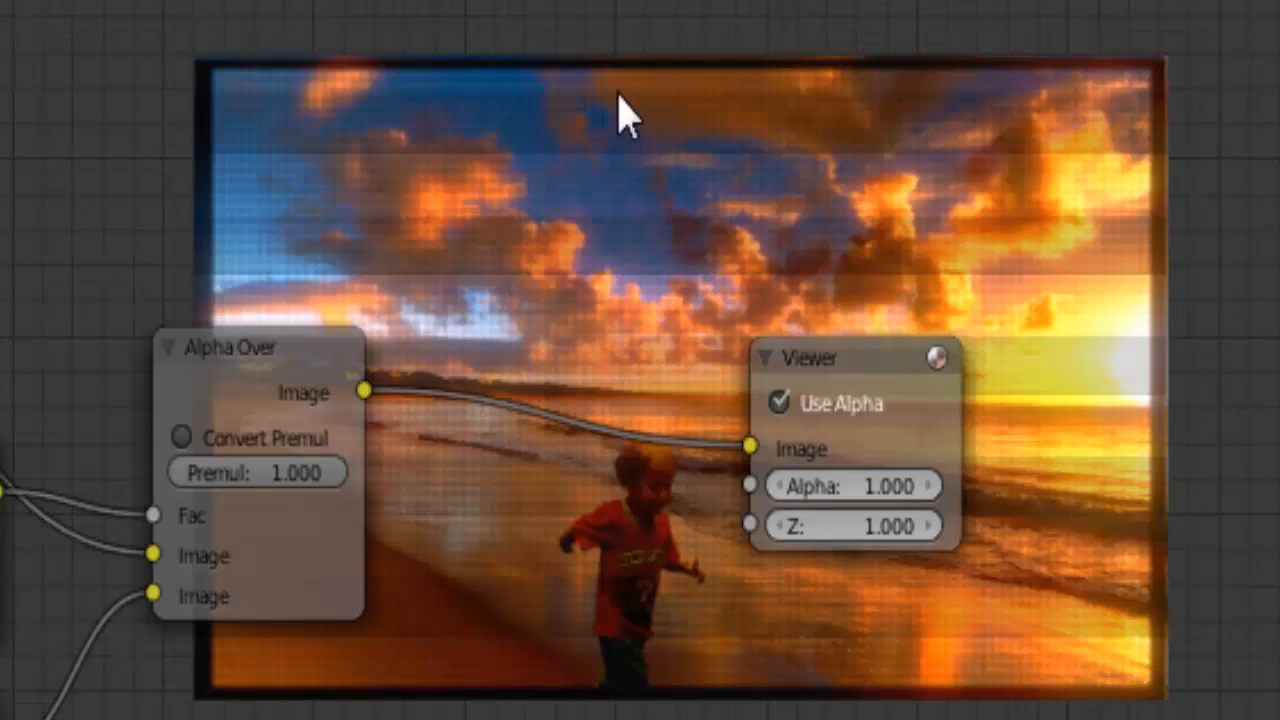
scroll(505, 482, "up", 1)
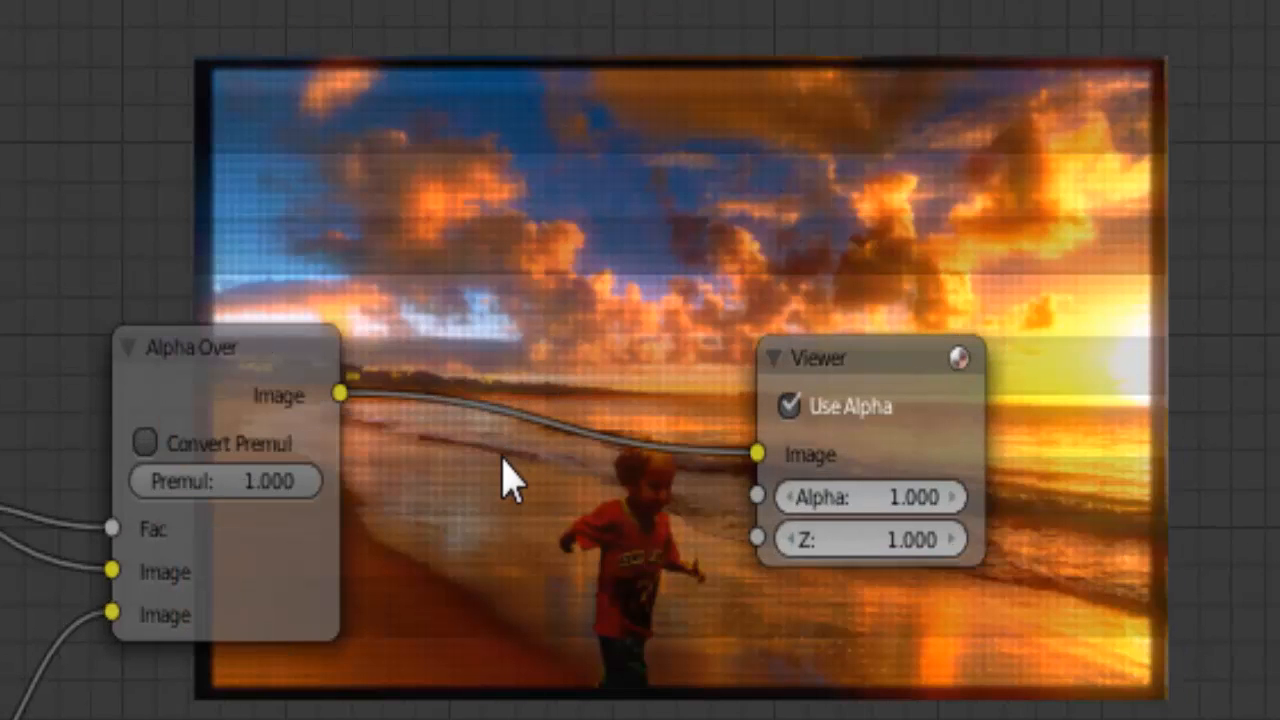
scroll(503, 475, "up", 1)
scroll(700, 510, "down", 2)
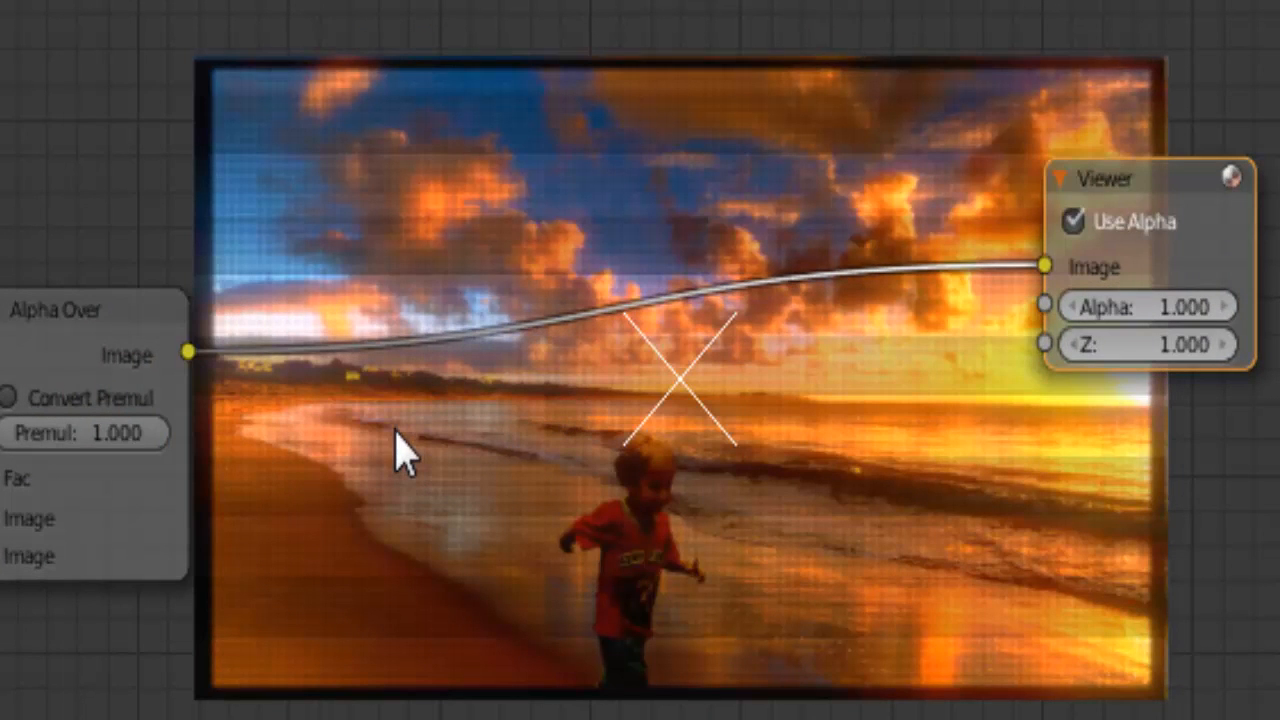
Insert a Math node on the link between Alpha Over and Viewer and set its operation to Greater Than
key("shift+a")
mouse_move(396, 432)
mouse_move(380, 500)
left_click(530, 490)
left_click(334, 297)
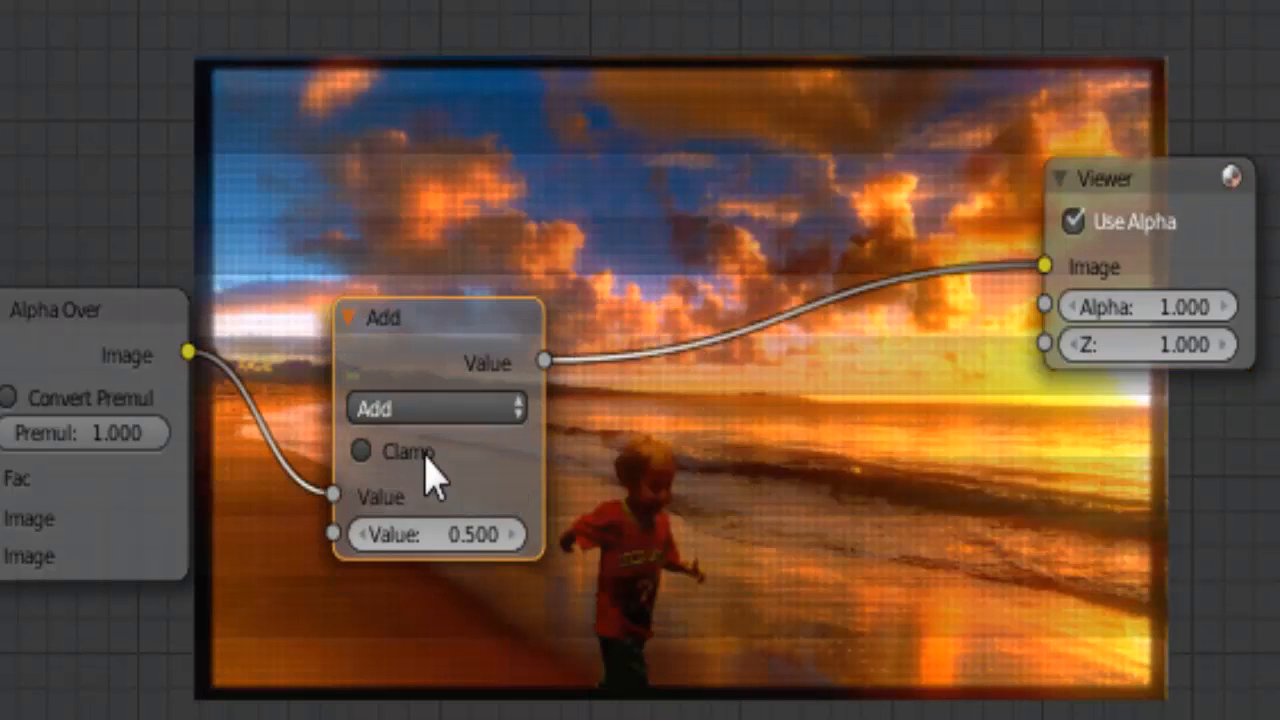
scroll(418, 450, "up", 5)
middle_click_drag(546, 500, 689, 457)
left_click(468, 390)
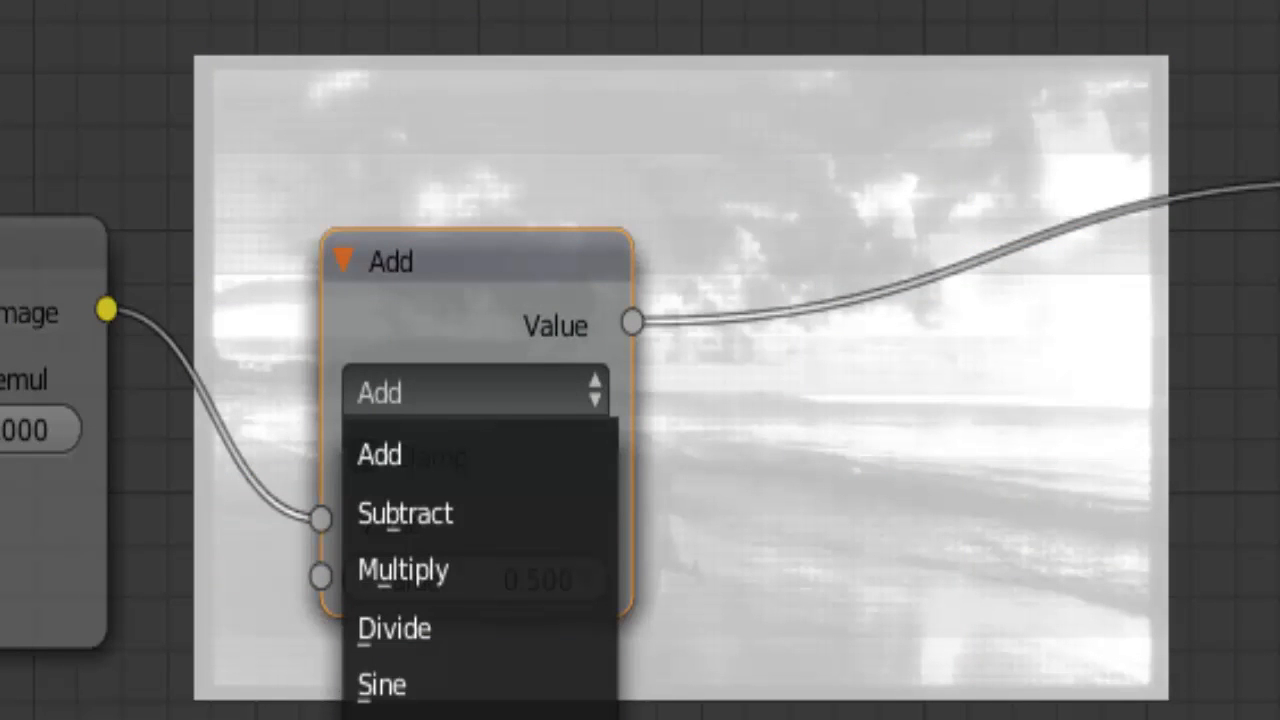
left_click(480, 717)
scroll(543, 428, "up", 3)
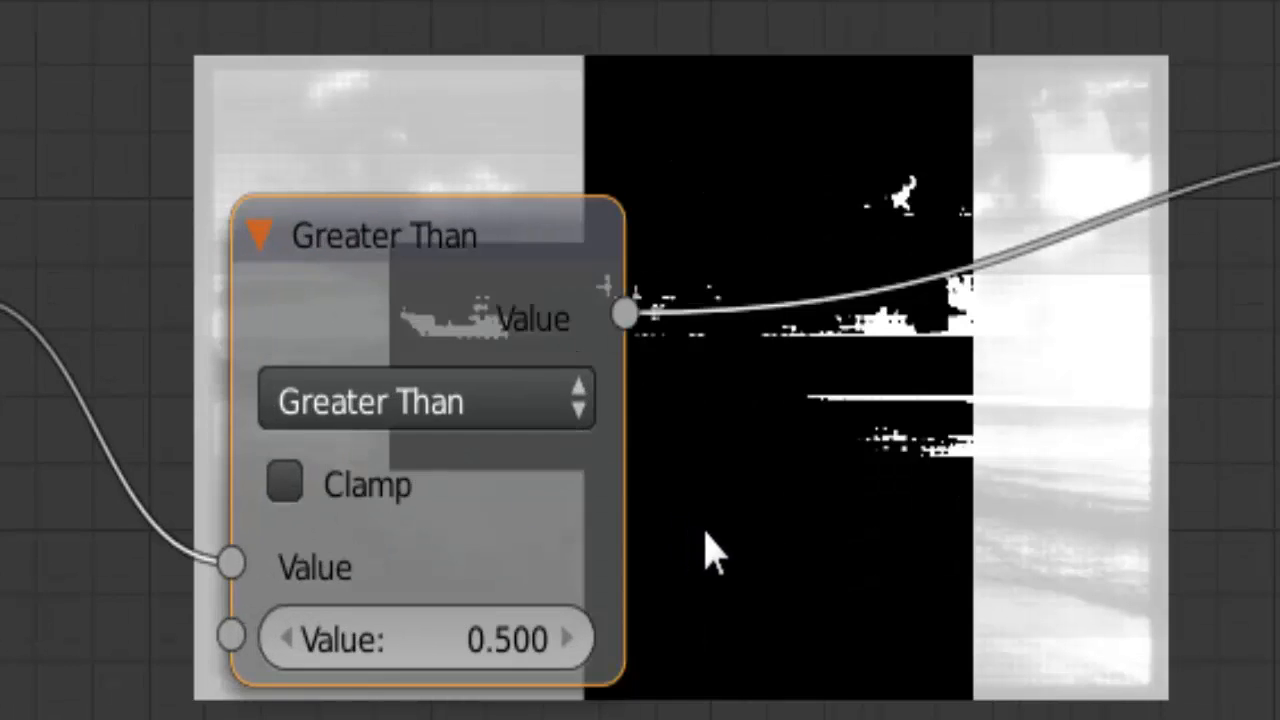
Move the incoming link to the Greater Than node's second Value input and set its first Value to 1
middle_click_drag(690, 529, 773, 444)
left_click_drag(313, 481, 310, 551)
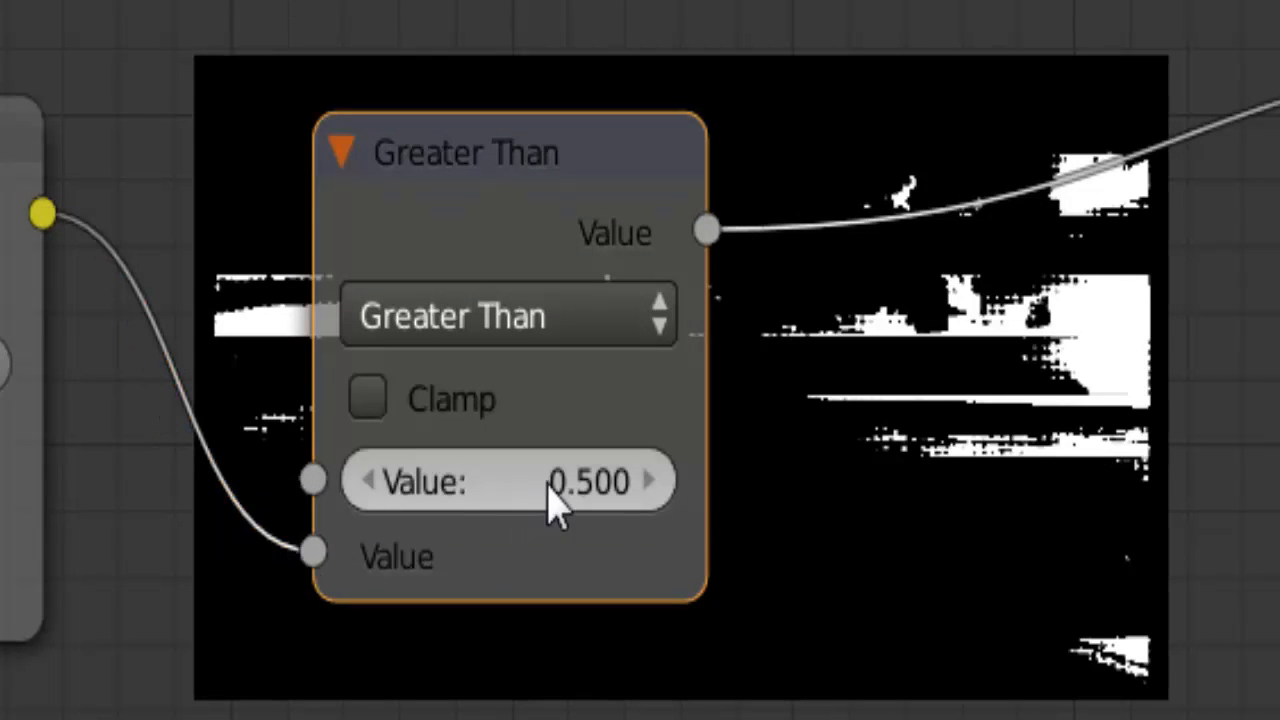
left_click(577, 500)
type("1")
key("Return")
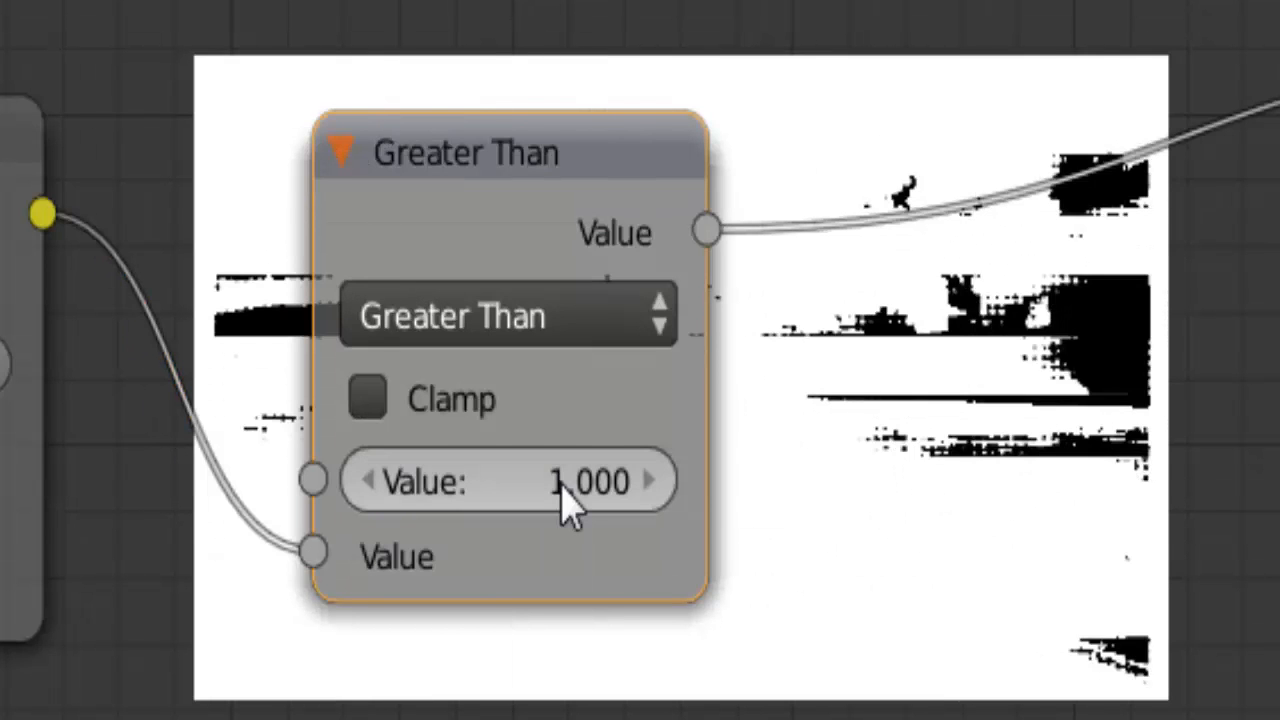
Insert a Lens Distortion node on the link between the Greater Than and Viewer nodes
scroll(568, 500, "down", 1)
middle_click_drag(628, 371, 455, 365)
key("shift+a")
mouse_move(462, 348)
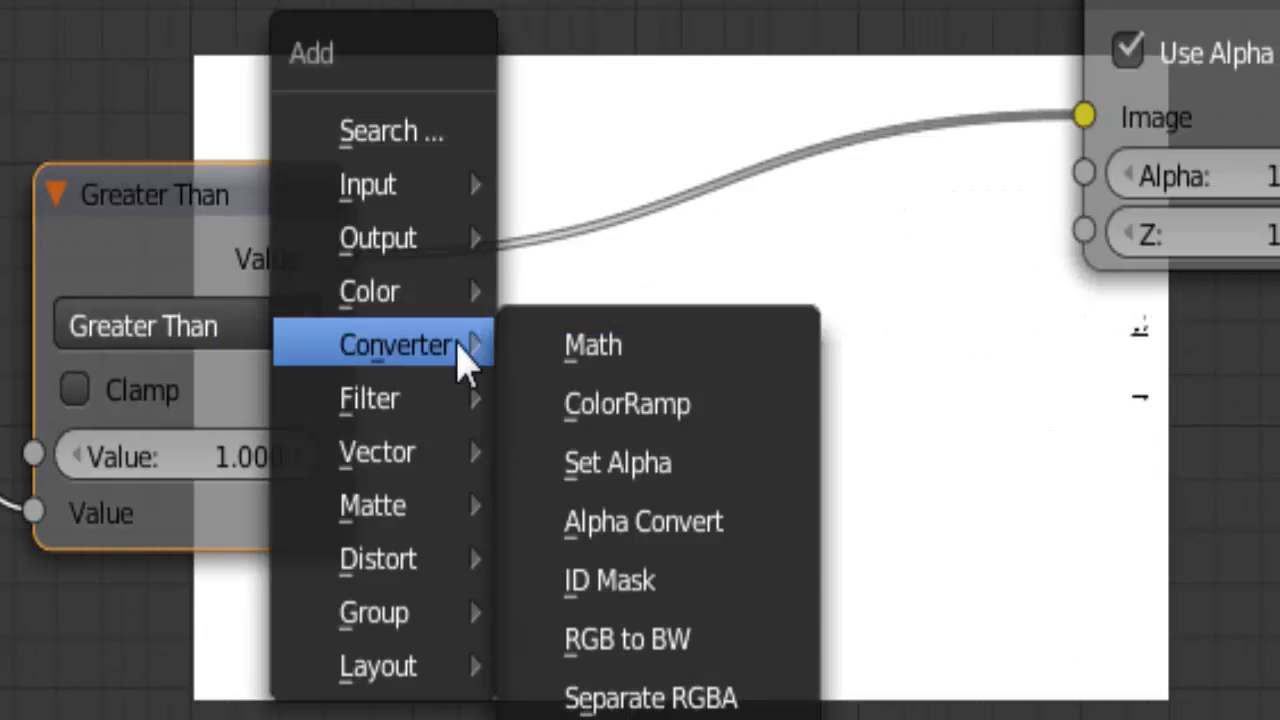
mouse_move(409, 560)
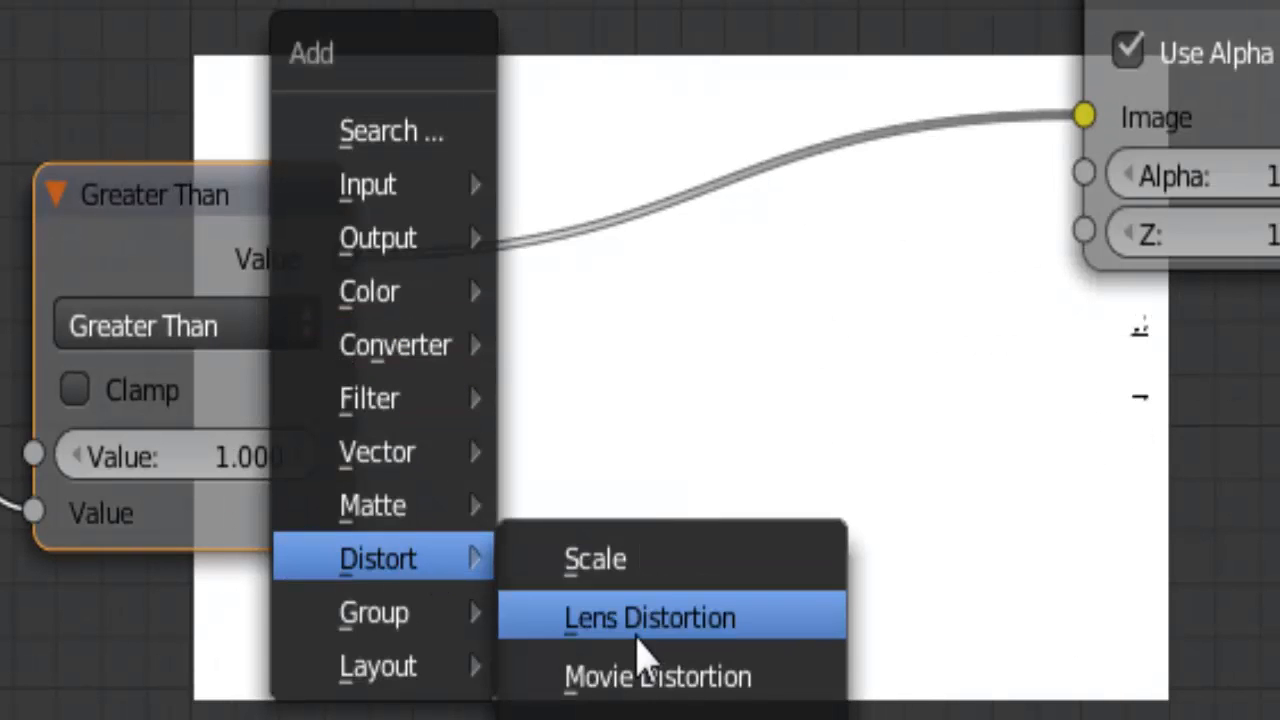
left_click(637, 628)
left_click(514, 129)
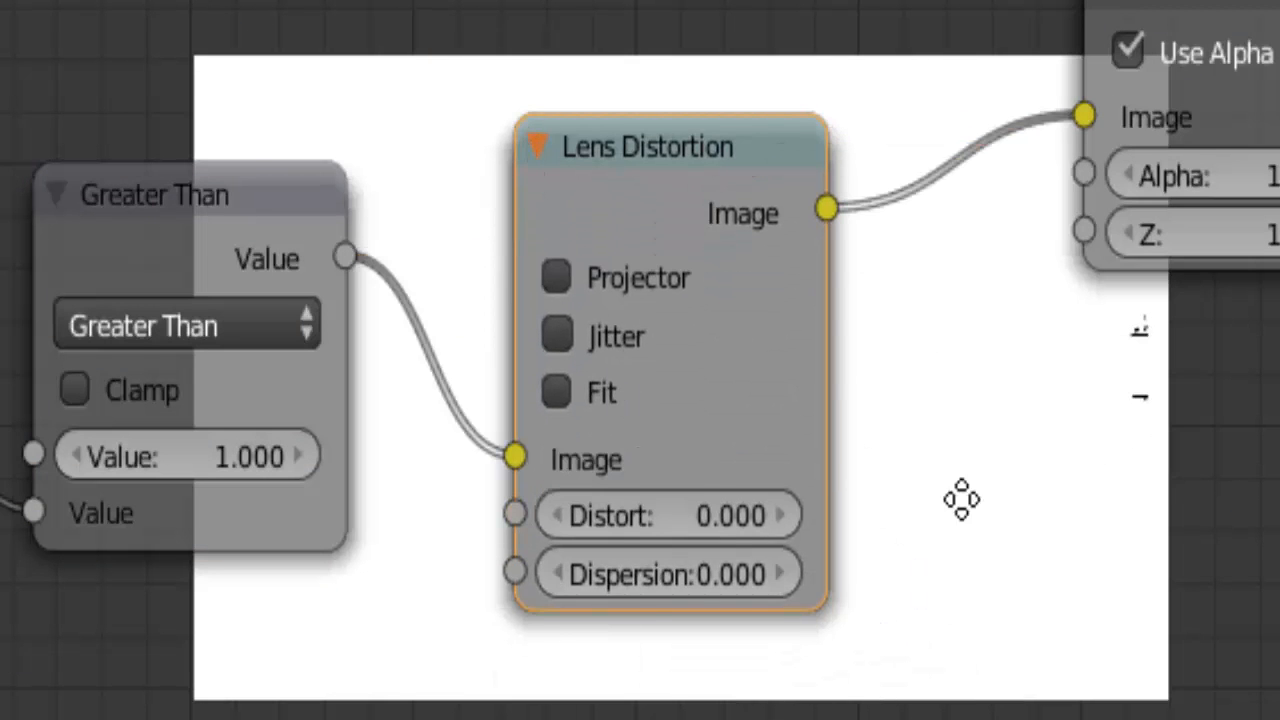
Set the Lens Distortion node's Distort to 1 and move the Viewer farther along to make room
middle_click_drag(629, 523, 560, 510)
left_click(648, 507)
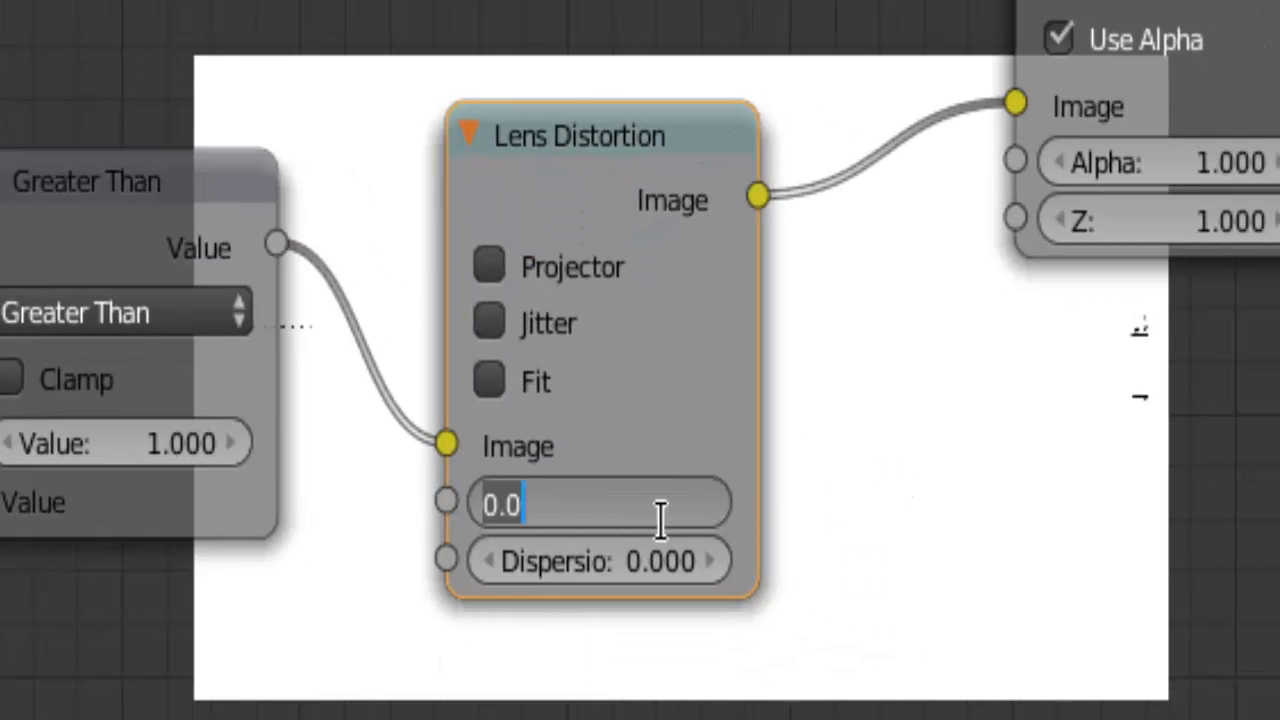
key("Return")
scroll(768, 400, "down", 1)
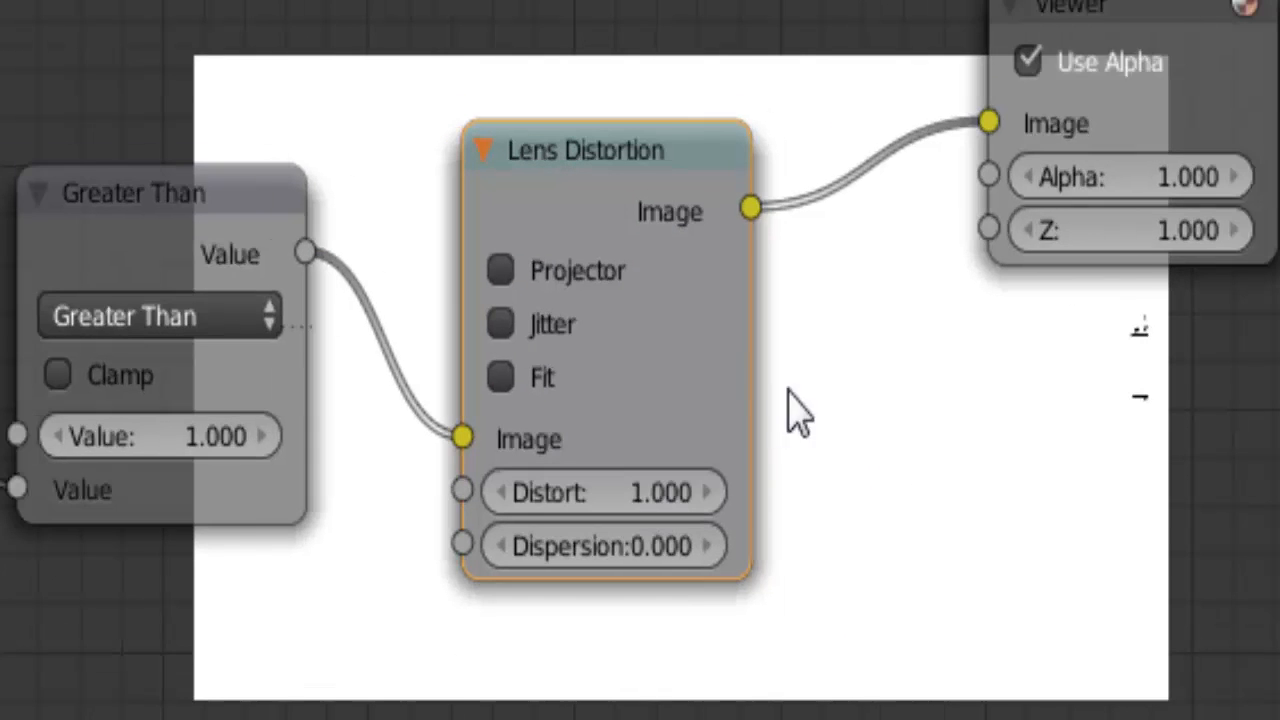
middle_click_drag(841, 463, 706, 471)
scroll(830, 285, "up", 1)
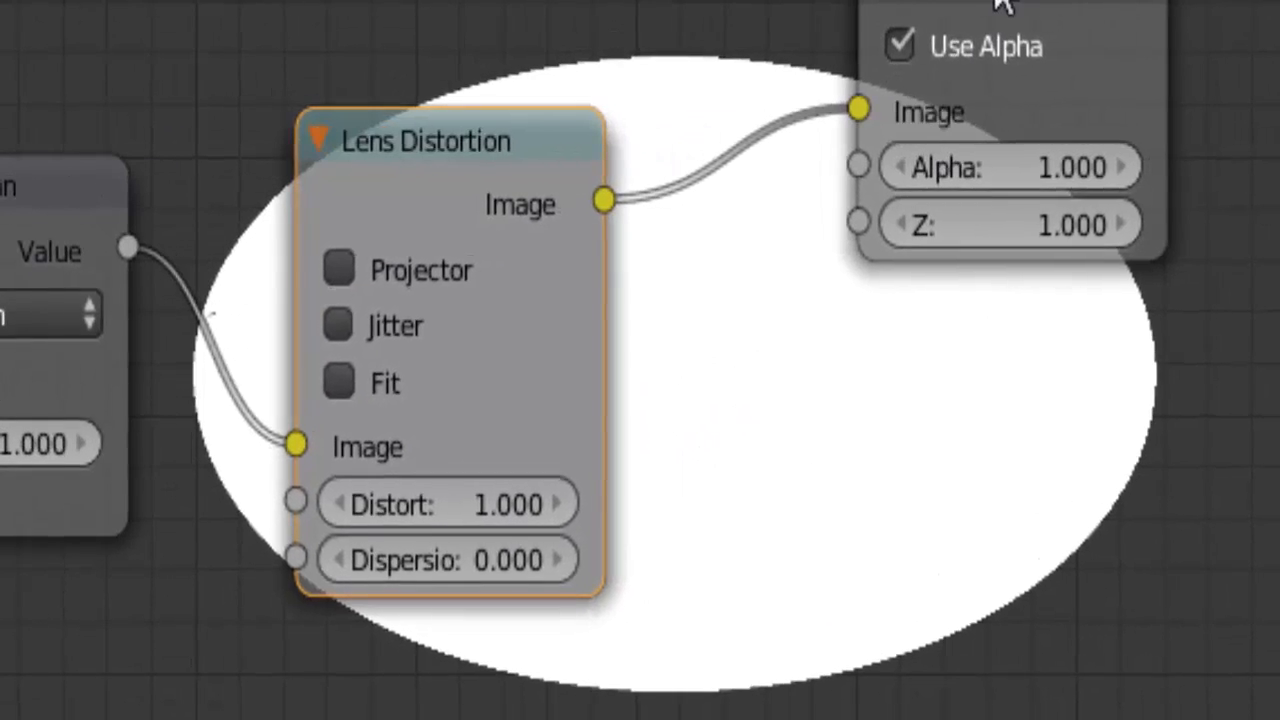
left_click_drag(1004, 1, 1275, 1)
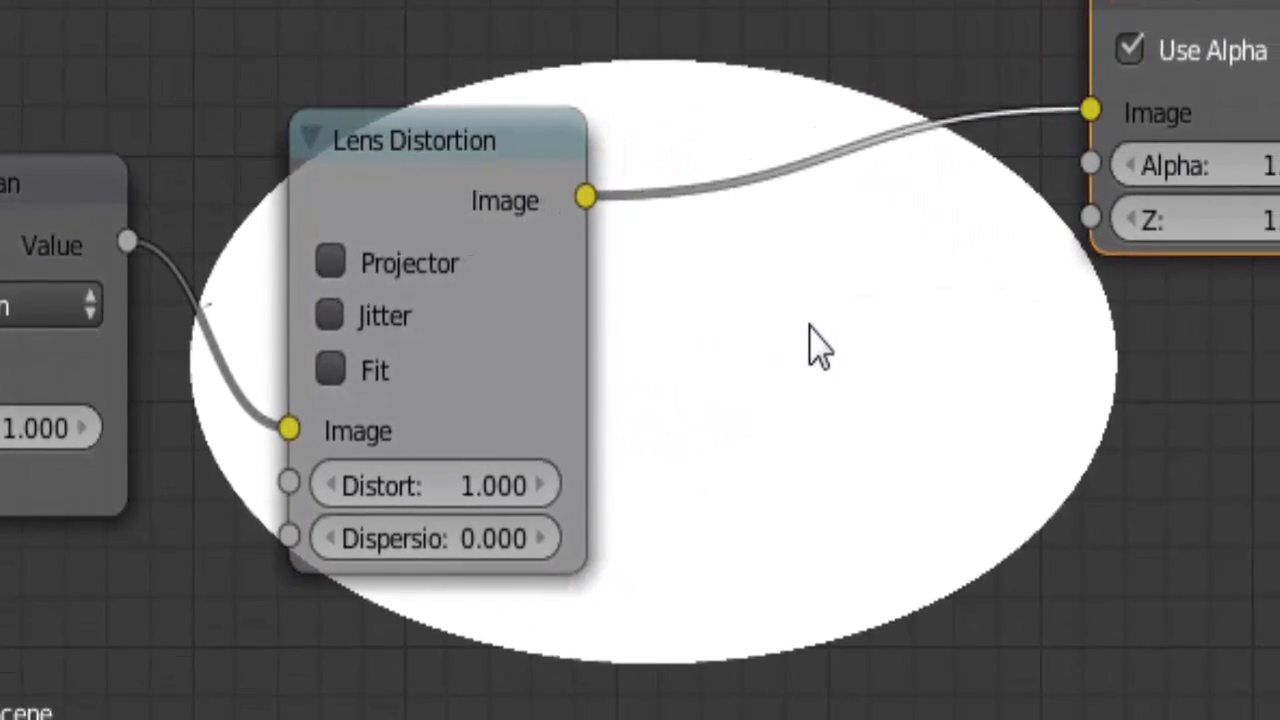
Insert a Blur node between the Lens Distortion and Viewer nodes and set its filter type to Fast Gaussian
key("shift+a")
mouse_move(805, 336)
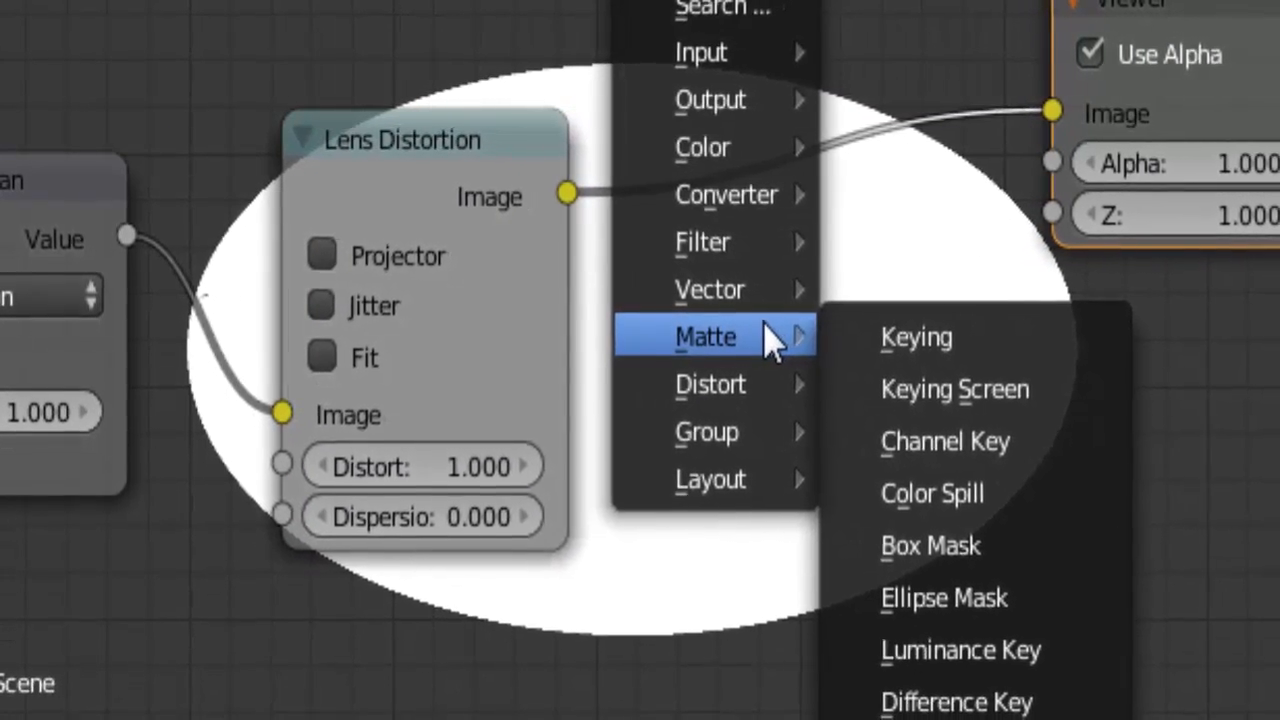
mouse_move(754, 294)
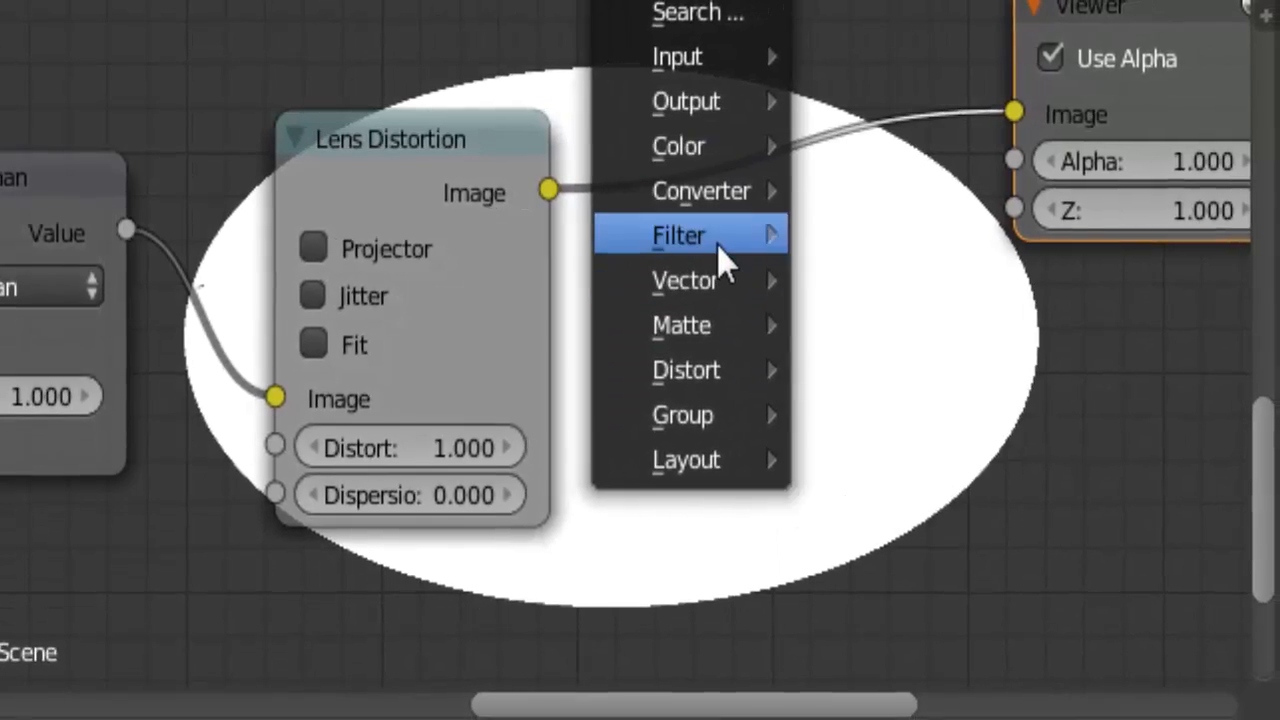
mouse_move(717, 244)
left_click(846, 231)
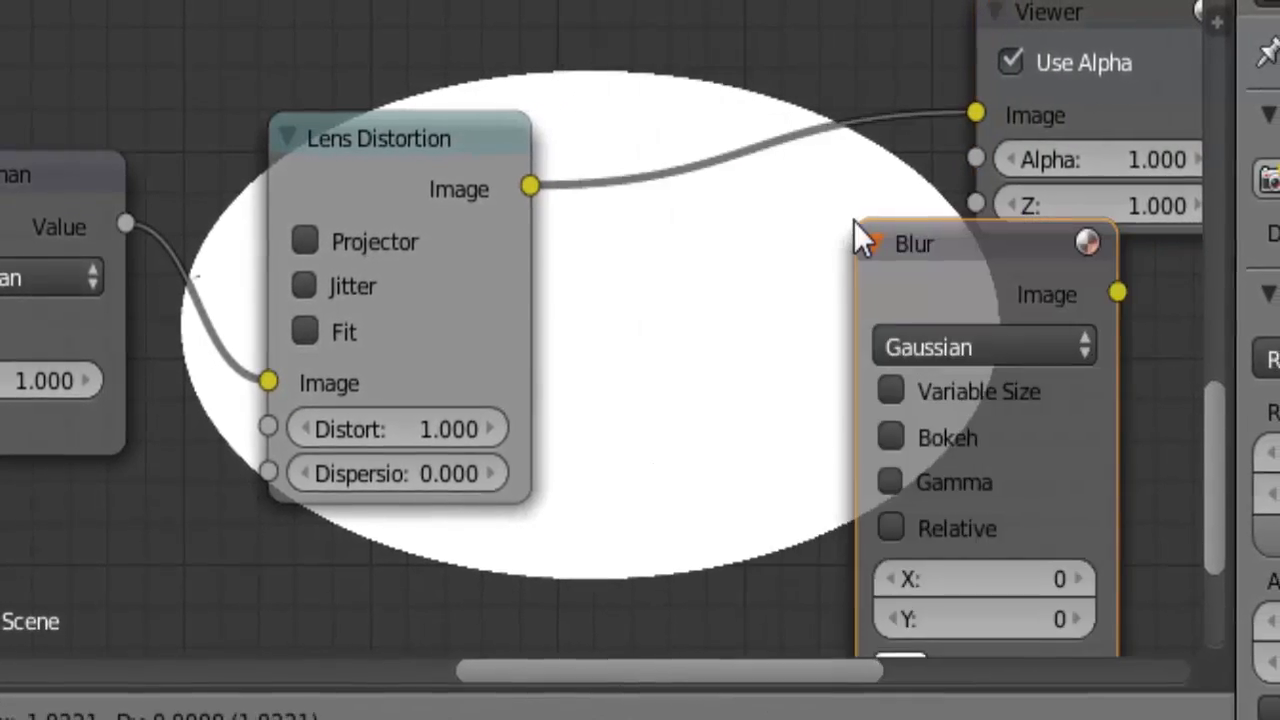
left_click(655, 126)
left_click(728, 242)
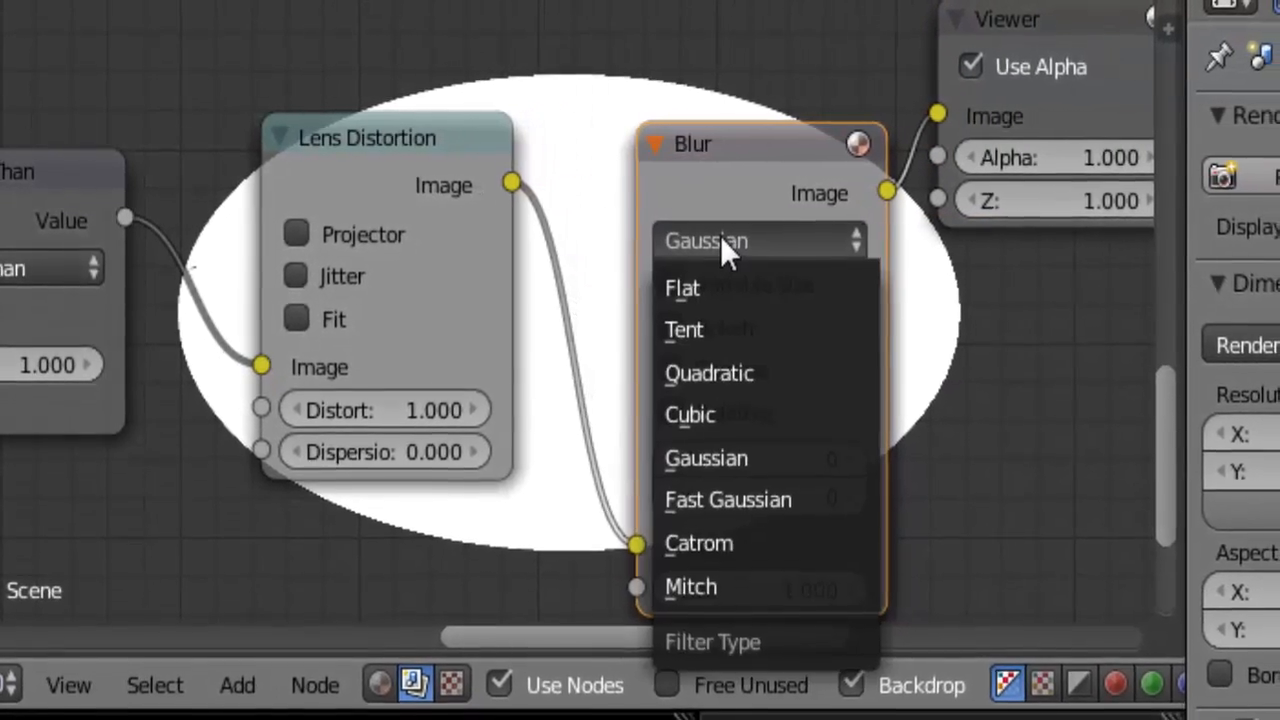
left_click(715, 481)
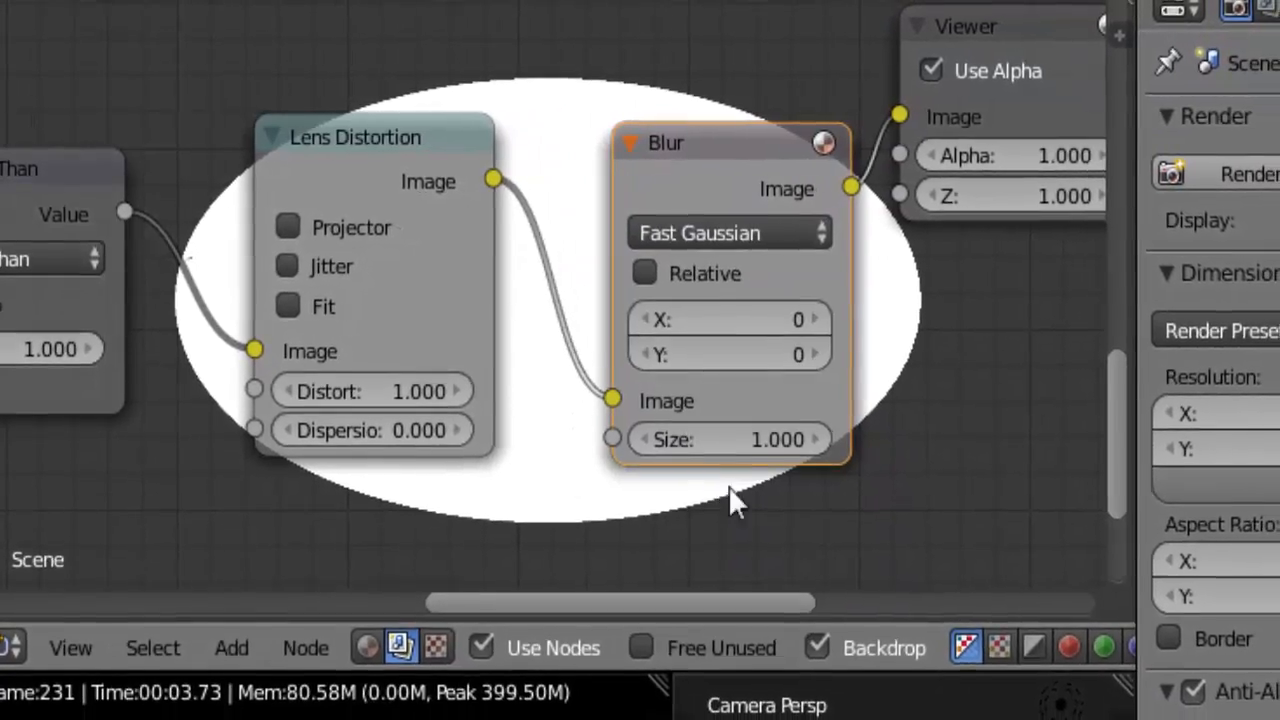
Make the Blur node's size relative and set both X and Y to 20%
middle_click_drag(874, 514, 663, 449)
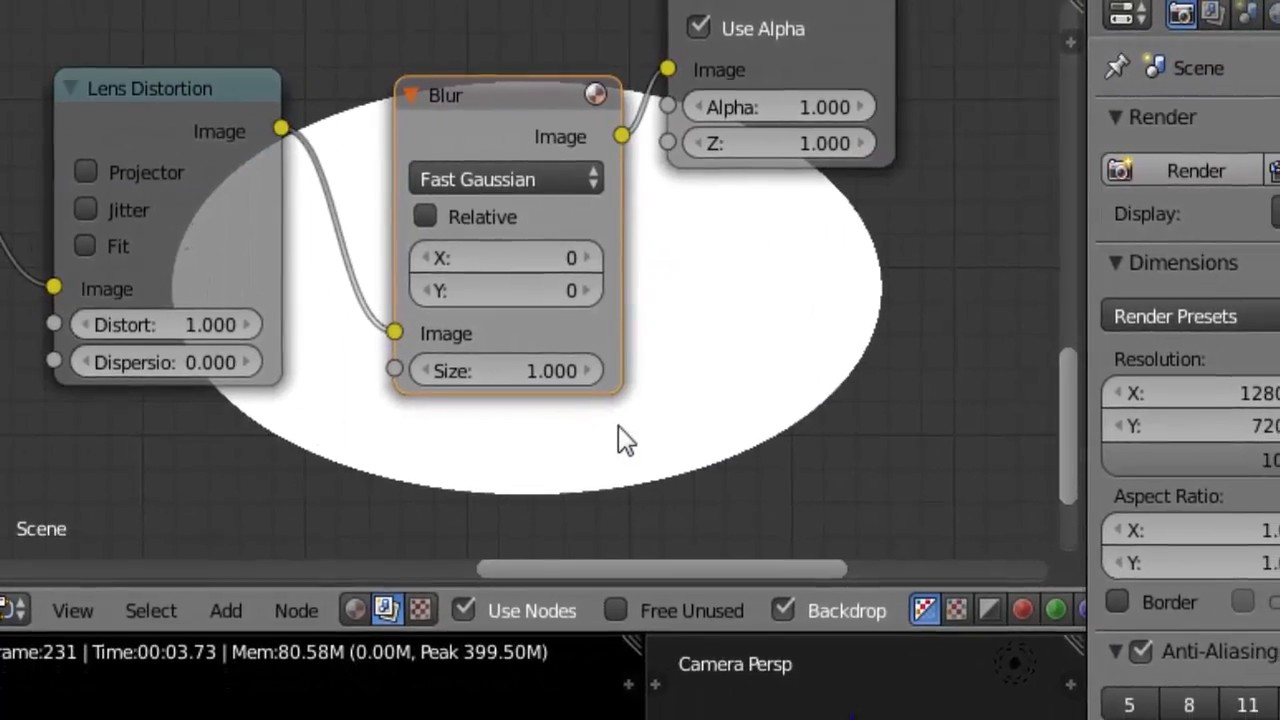
scroll(620, 437, "up", 1)
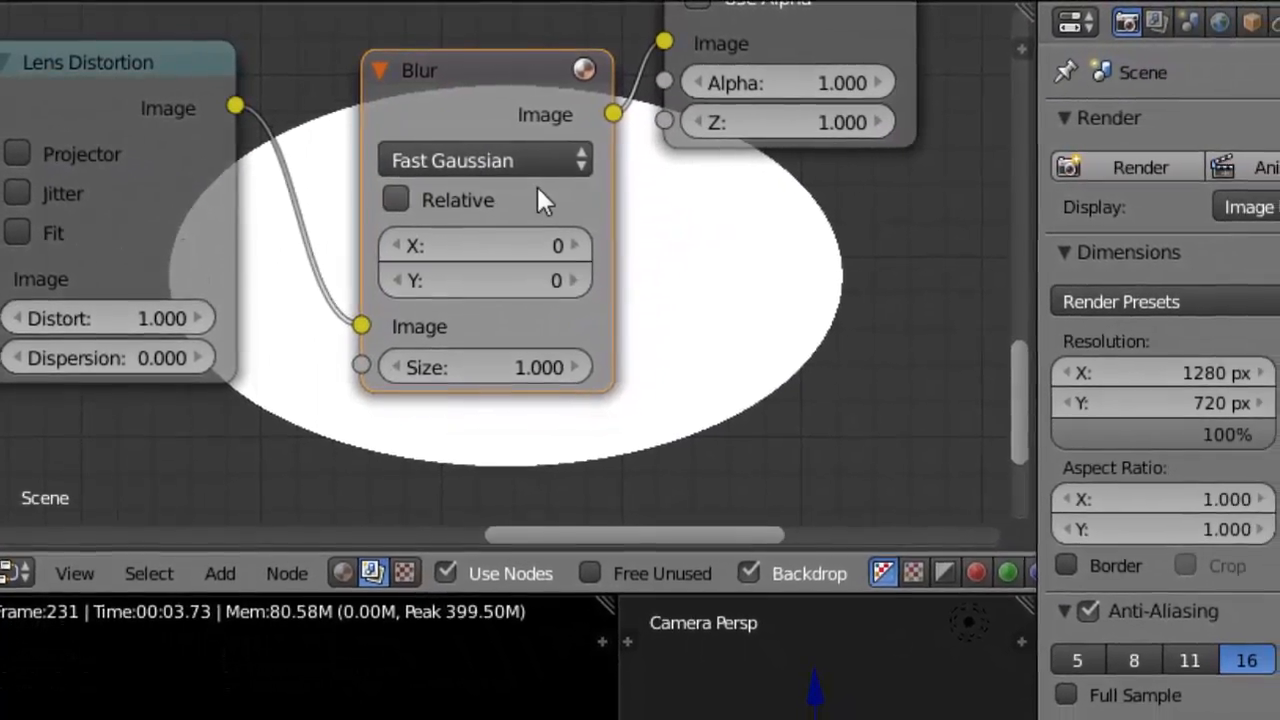
left_click(399, 200)
left_click(478, 318)
key("Return")
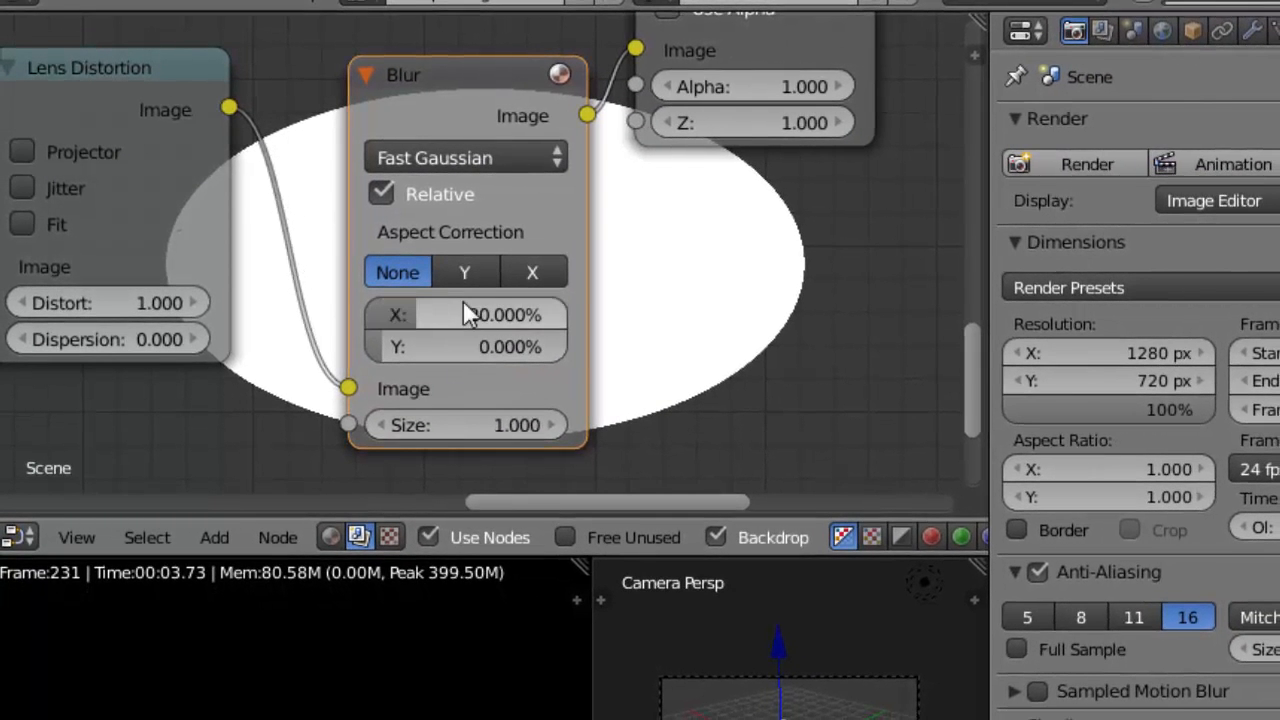
left_click(479, 350)
type("20")
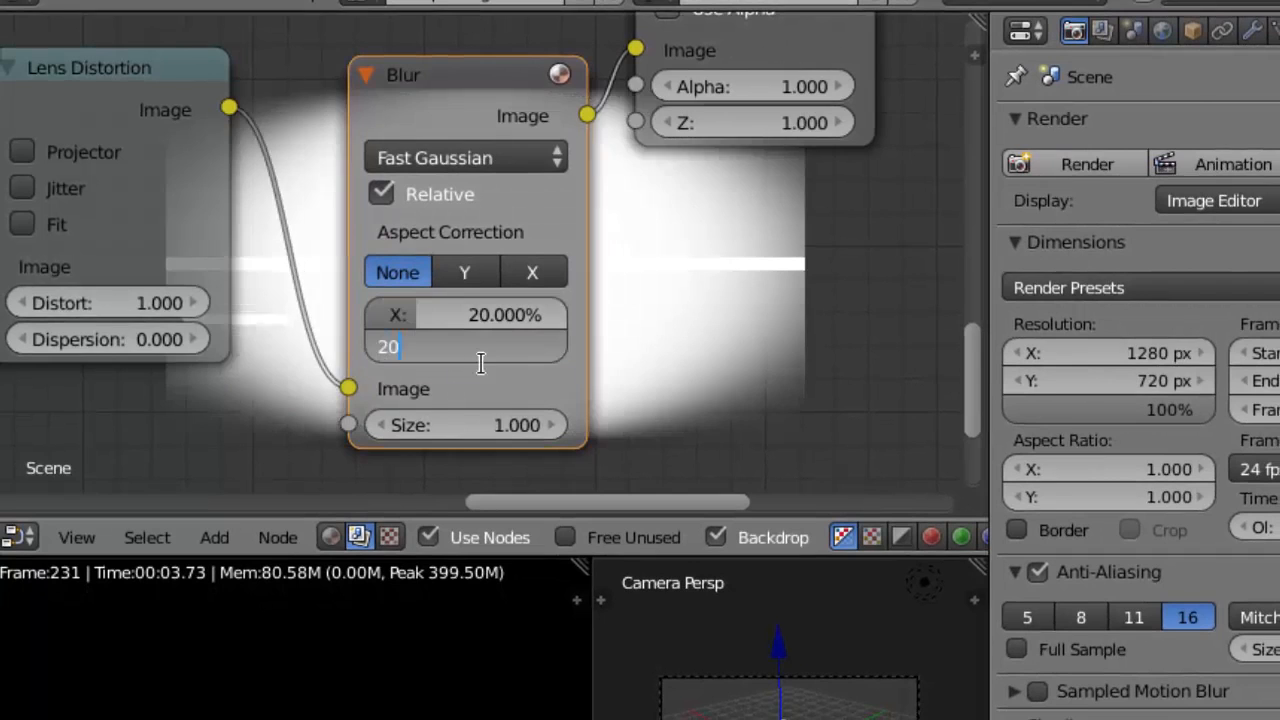
key("Return")
Spread out the output nodes, moving the Composite node lower and the Viewer farther from the Blur node
scroll(471, 354, "down", 1)
scroll(472, 354, "down", 5)
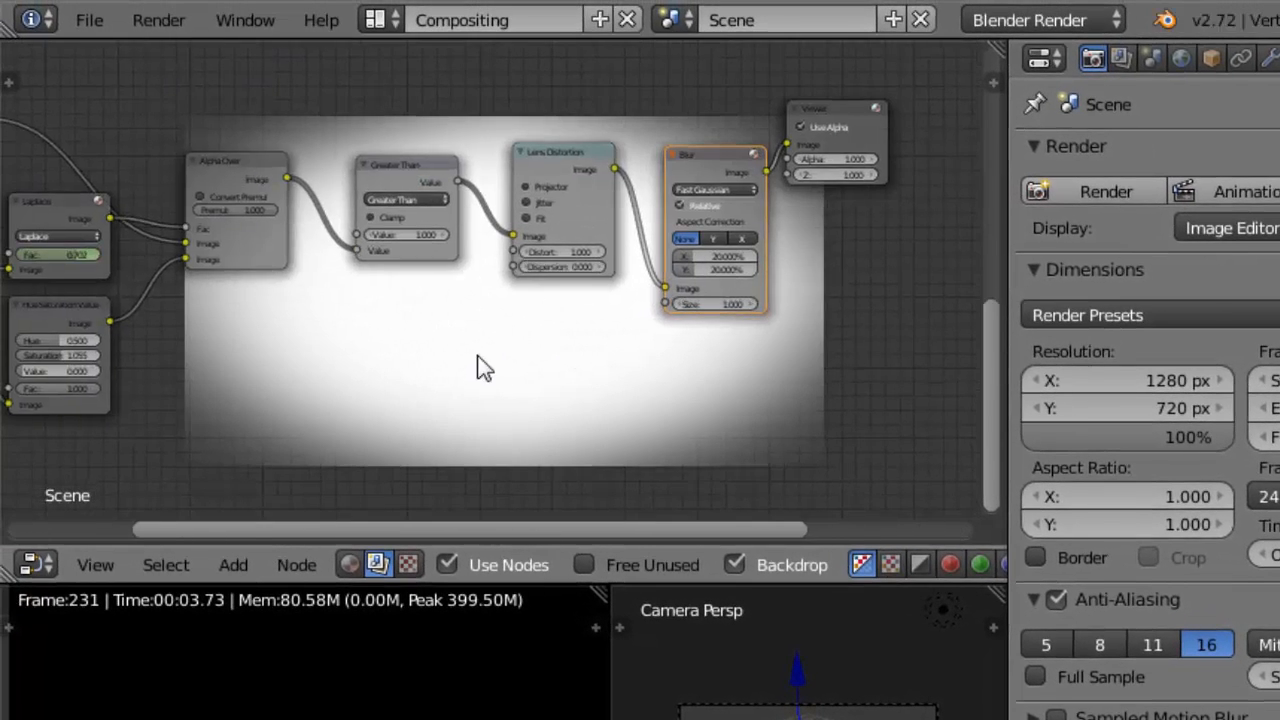
scroll(482, 355, "up", 4)
middle_click_drag(418, 342, 479, 379)
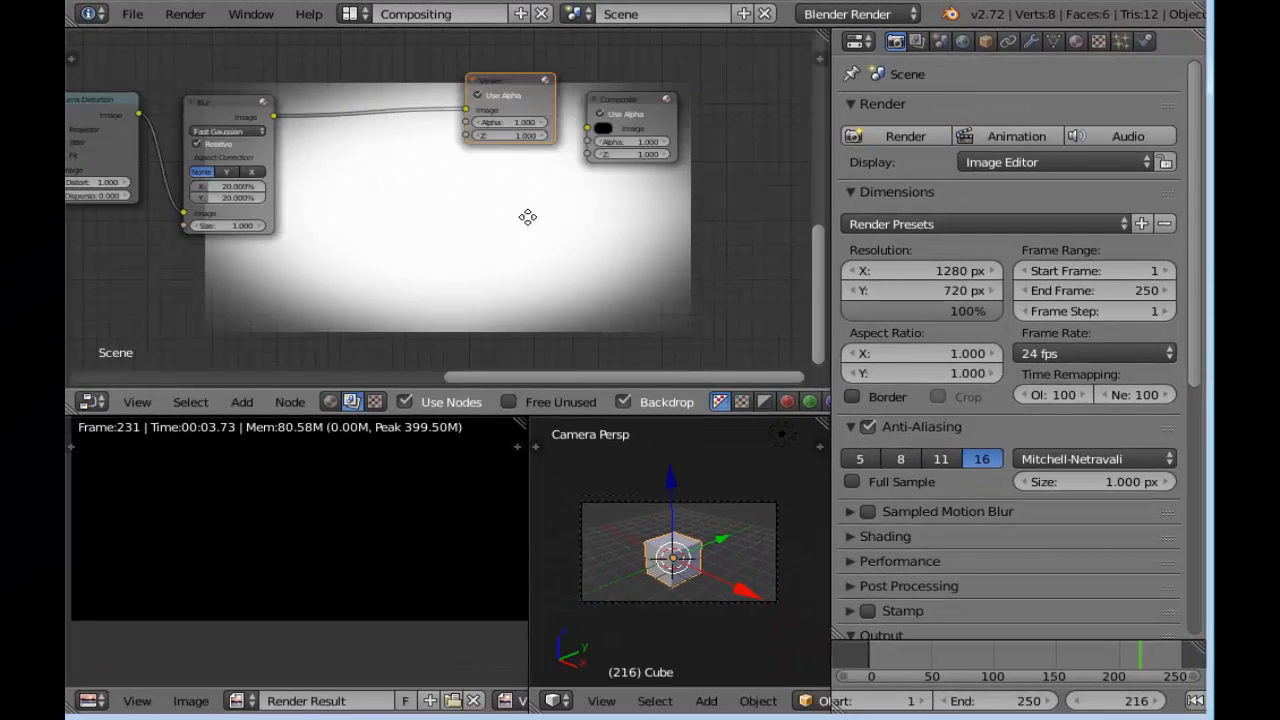
middle_click_drag(528, 217, 532, 270)
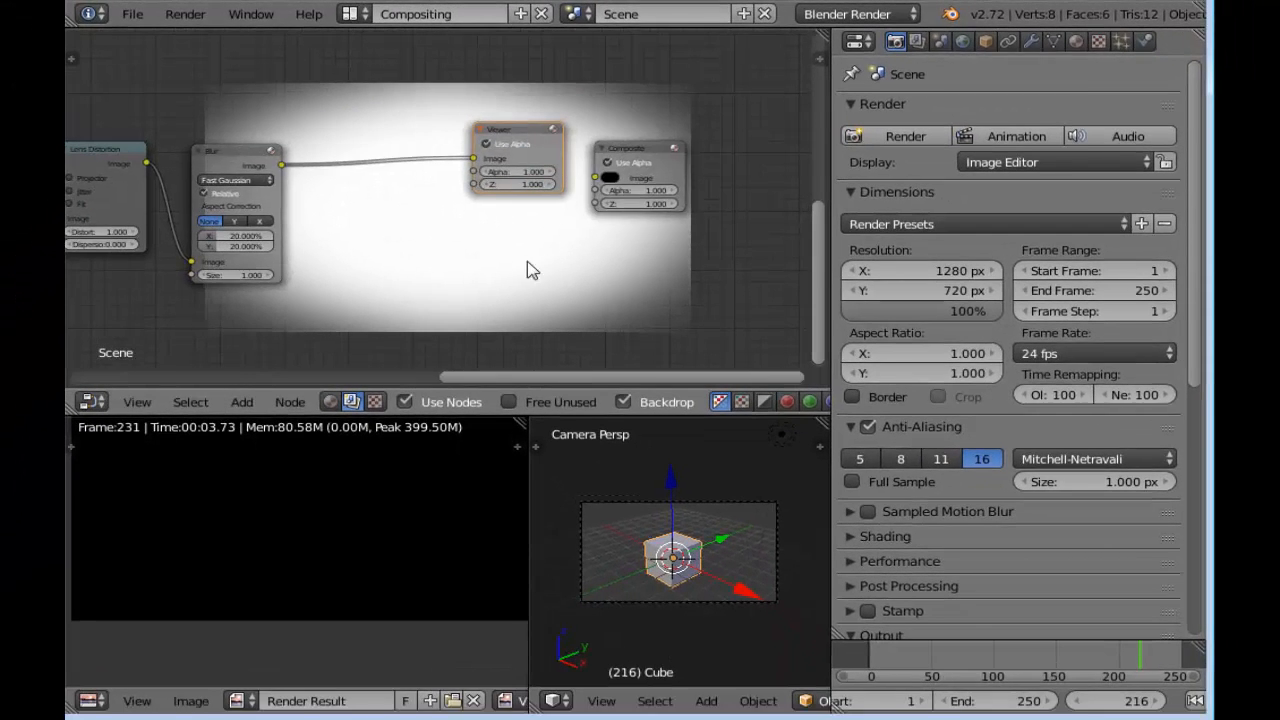
left_click_drag(640, 150, 685, 280)
left_click_drag(543, 143, 722, 118)
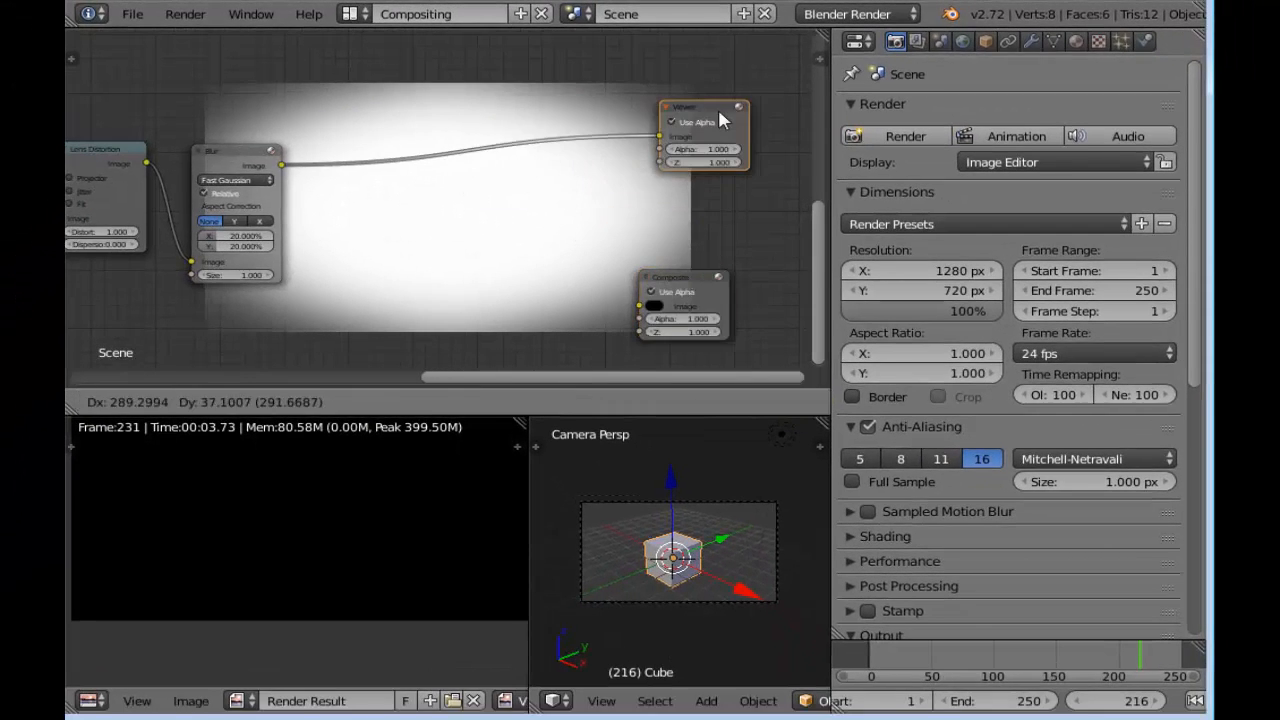
Add a Mix node set to Multiply and place it between the Blur and Viewer nodes without connecting it
scroll(505, 177, "up", 1)
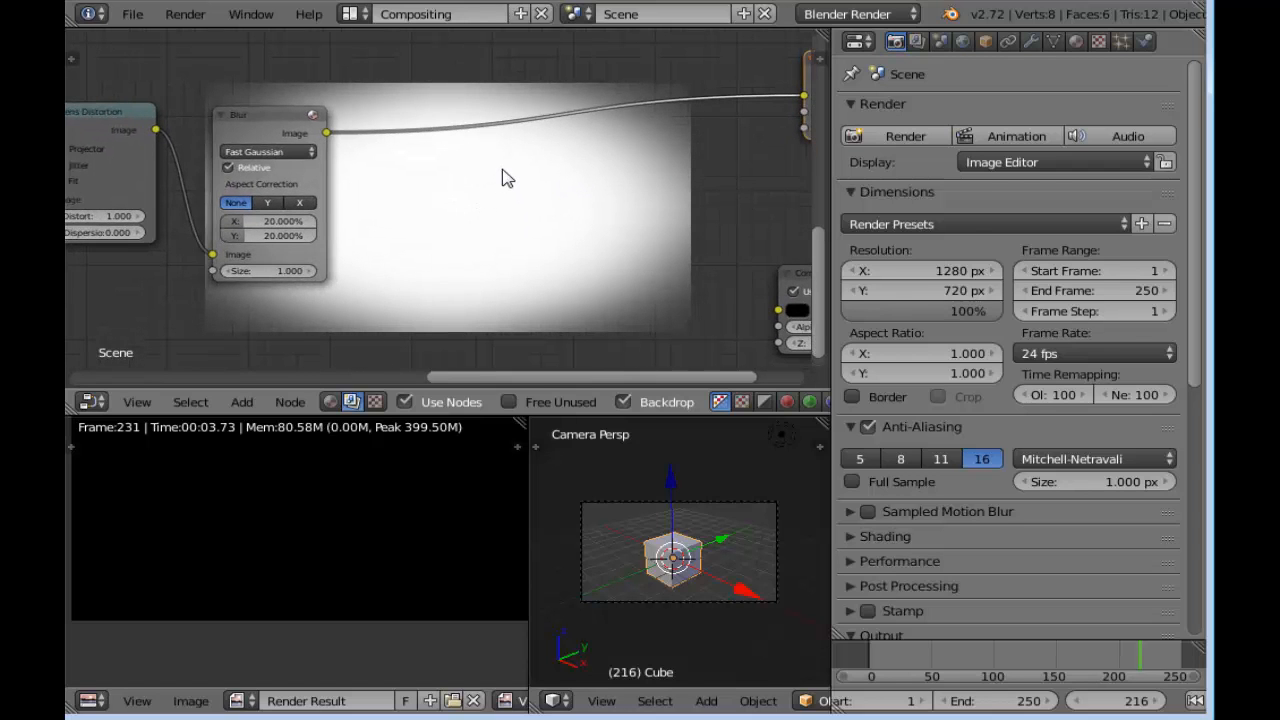
key("shift+a")
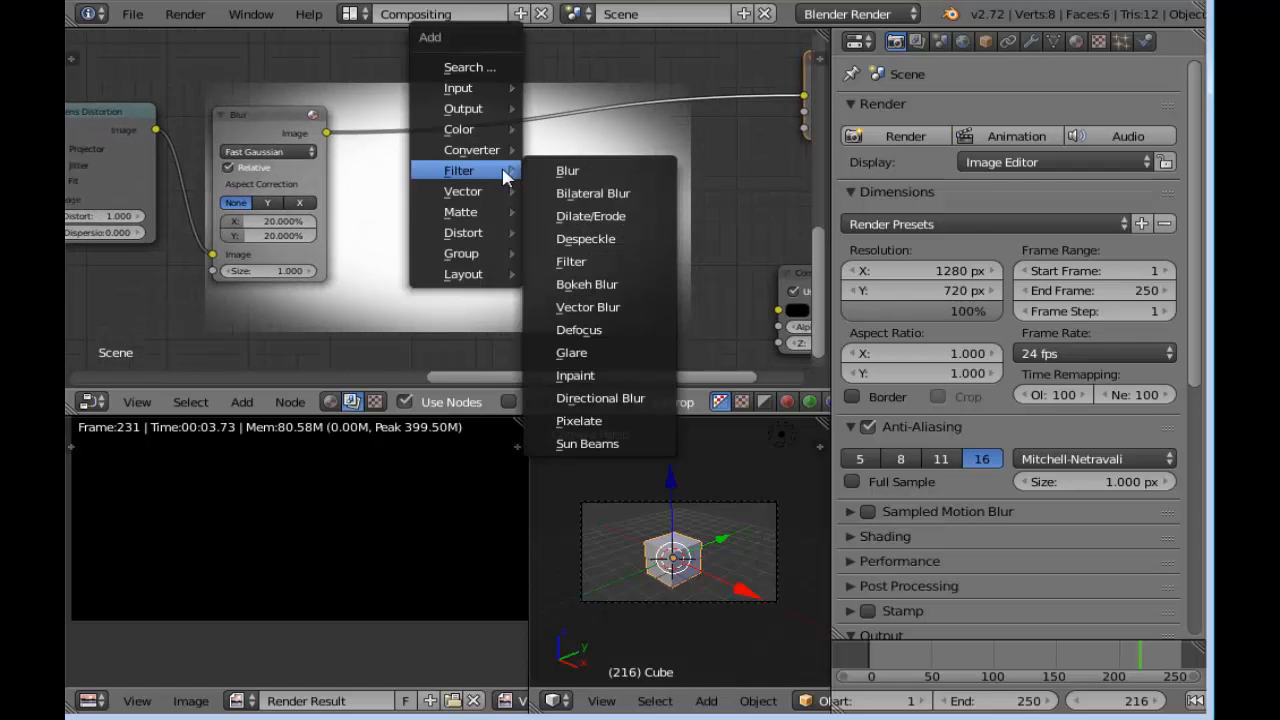
mouse_move(482, 129)
left_click(556, 135)
left_click(500, 137)
scroll(552, 180, "up", 2)
left_click(579, 180)
left_click(603, 256)
left_click_drag(597, 145, 628, 126)
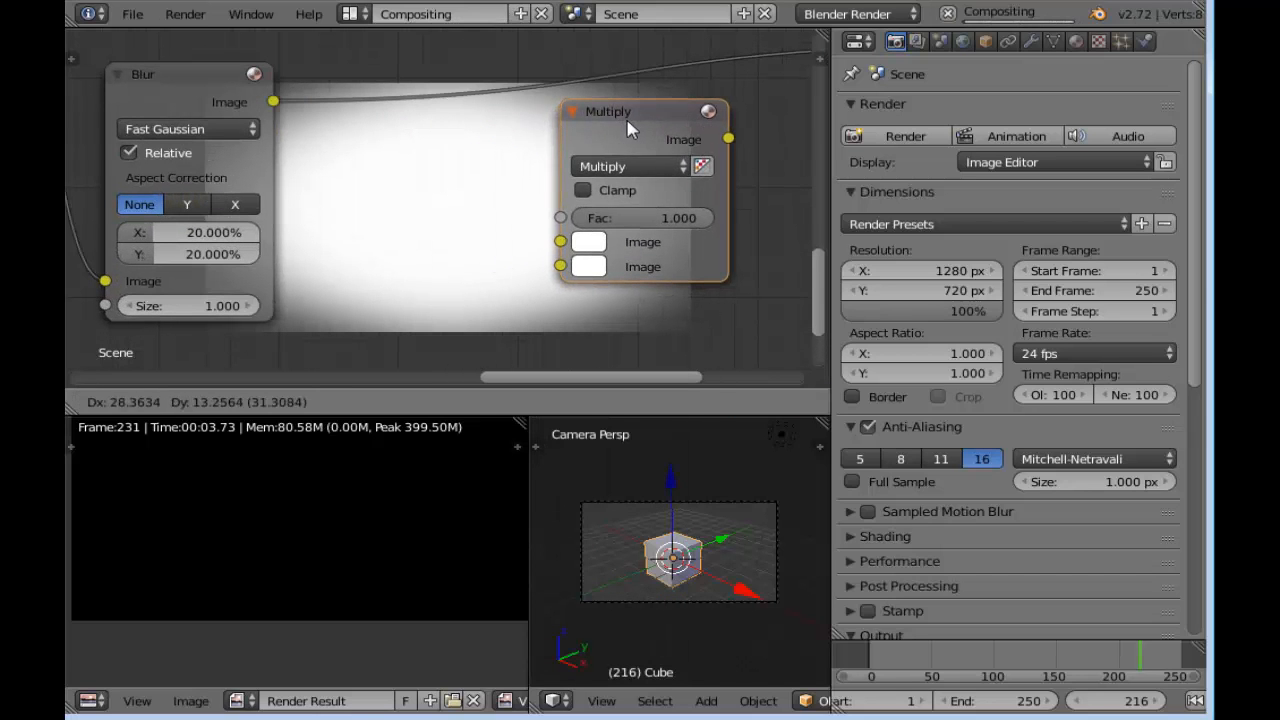
Connect the Blur output to the Multiply node's second image input and the AlphaOver output to its first image input
left_click_drag(270, 102, 563, 283)
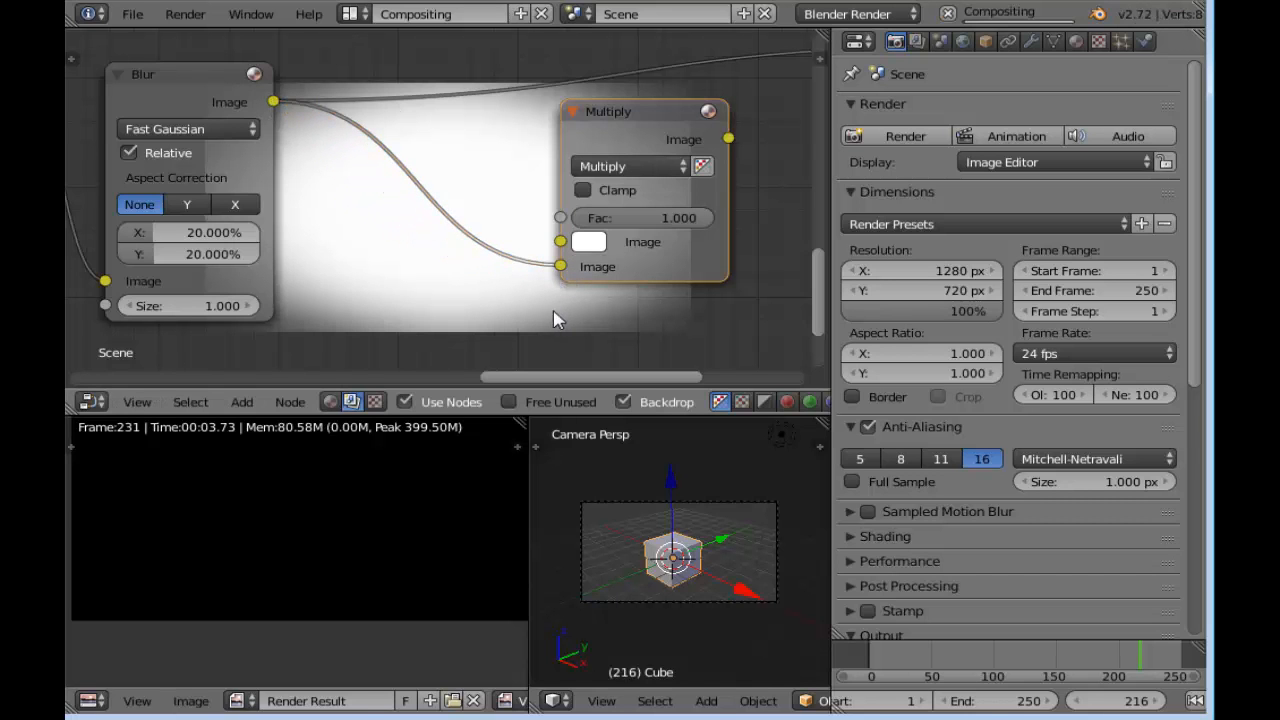
scroll(560, 320, "down", 3)
middle_click_drag(571, 294, 727, 219)
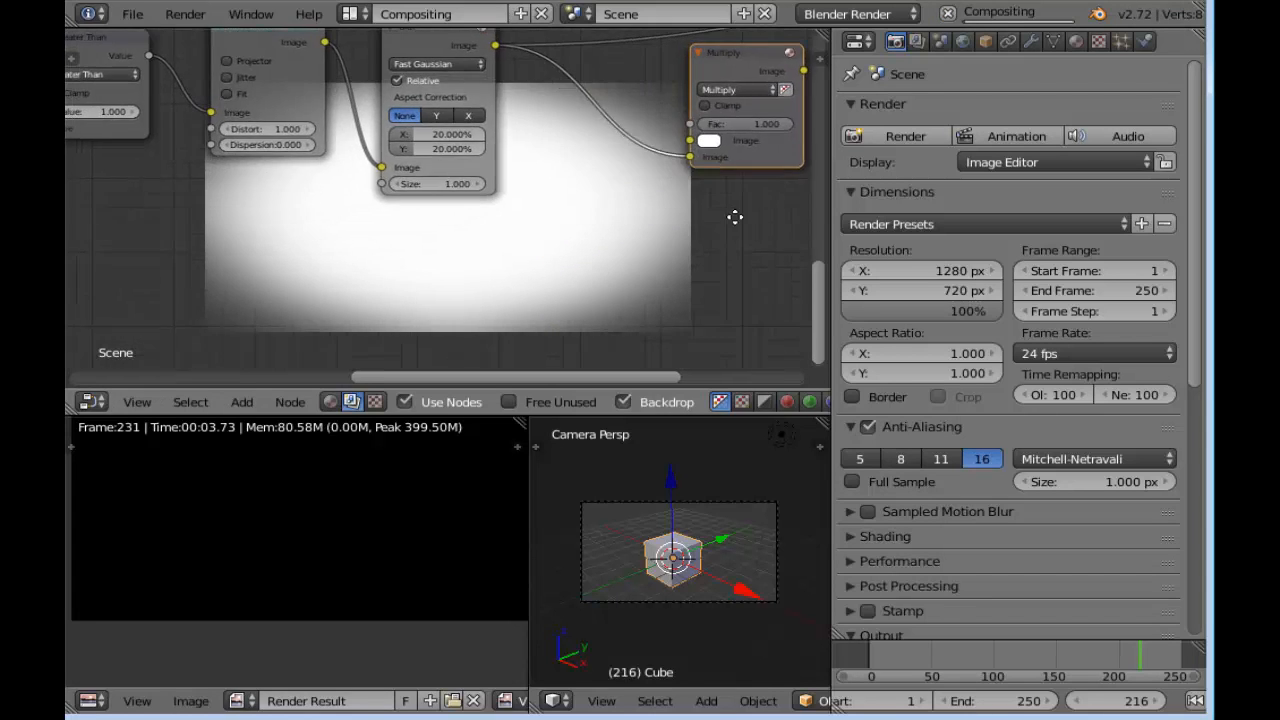
scroll(251, 234, "down", 2)
middle_click_drag(251, 234, 380, 240)
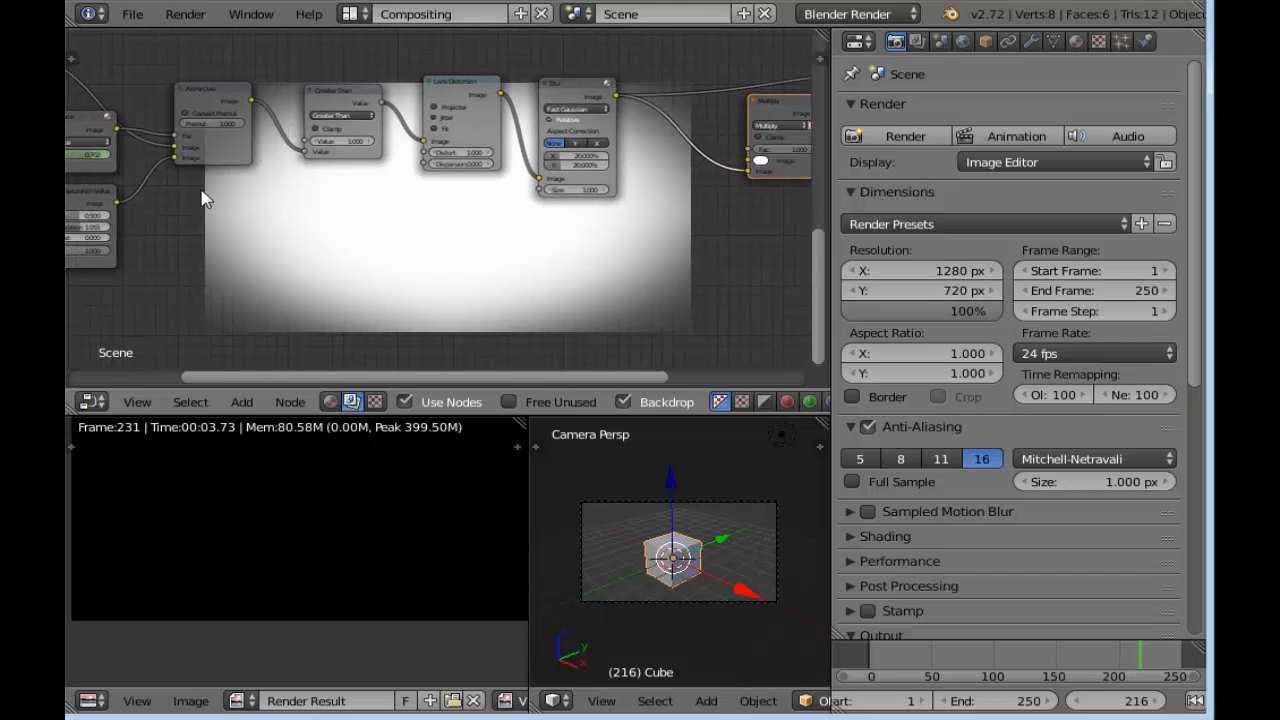
middle_click_drag(256, 160, 320, 233)
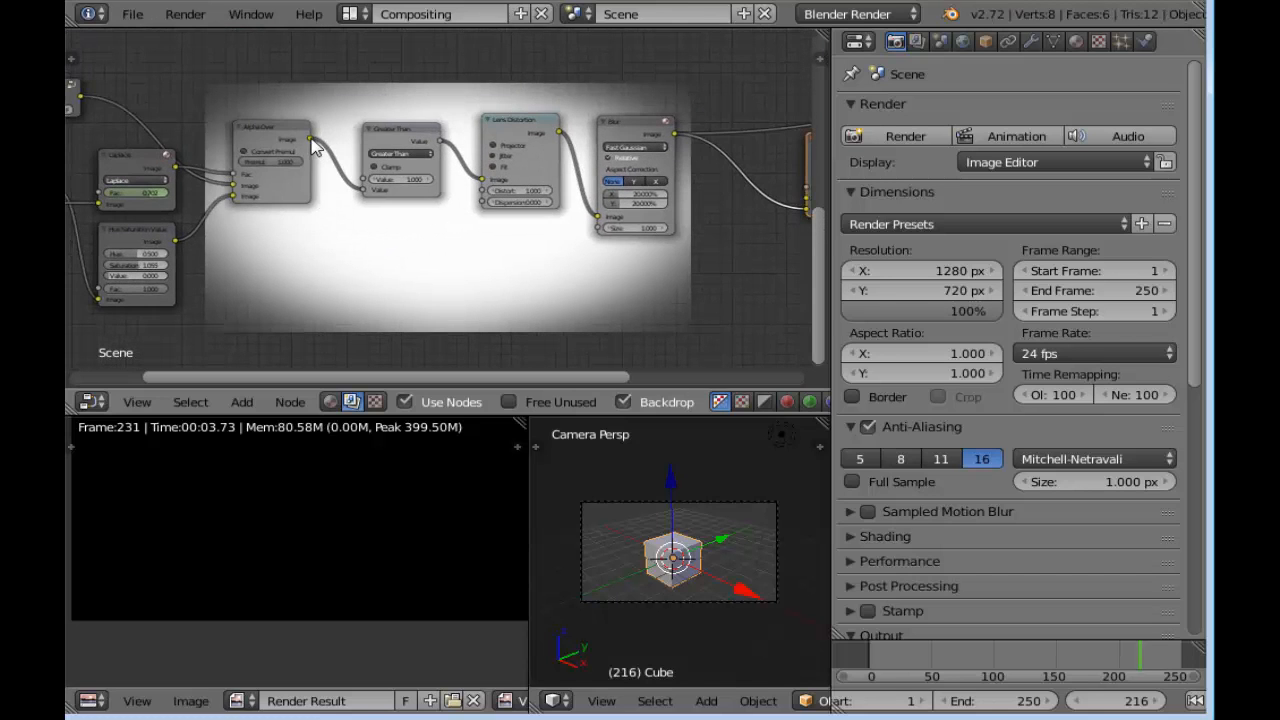
left_click_drag(312, 143, 343, 213)
middle_click_drag(386, 230, 293, 212)
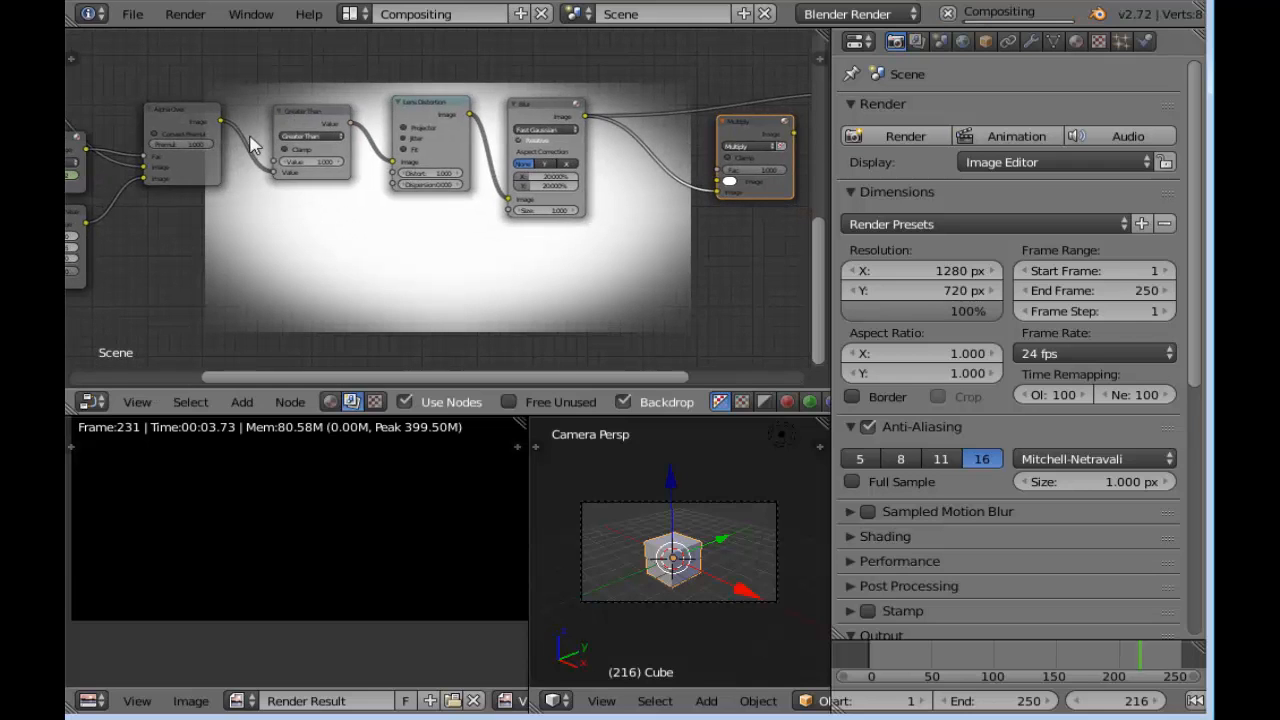
left_click_drag(220, 121, 716, 181)
Connect the Multiply node's output to the image inputs of both the Viewer and Composite nodes
middle_click_drag(736, 250, 437, 277)
scroll(437, 277, "up", 3)
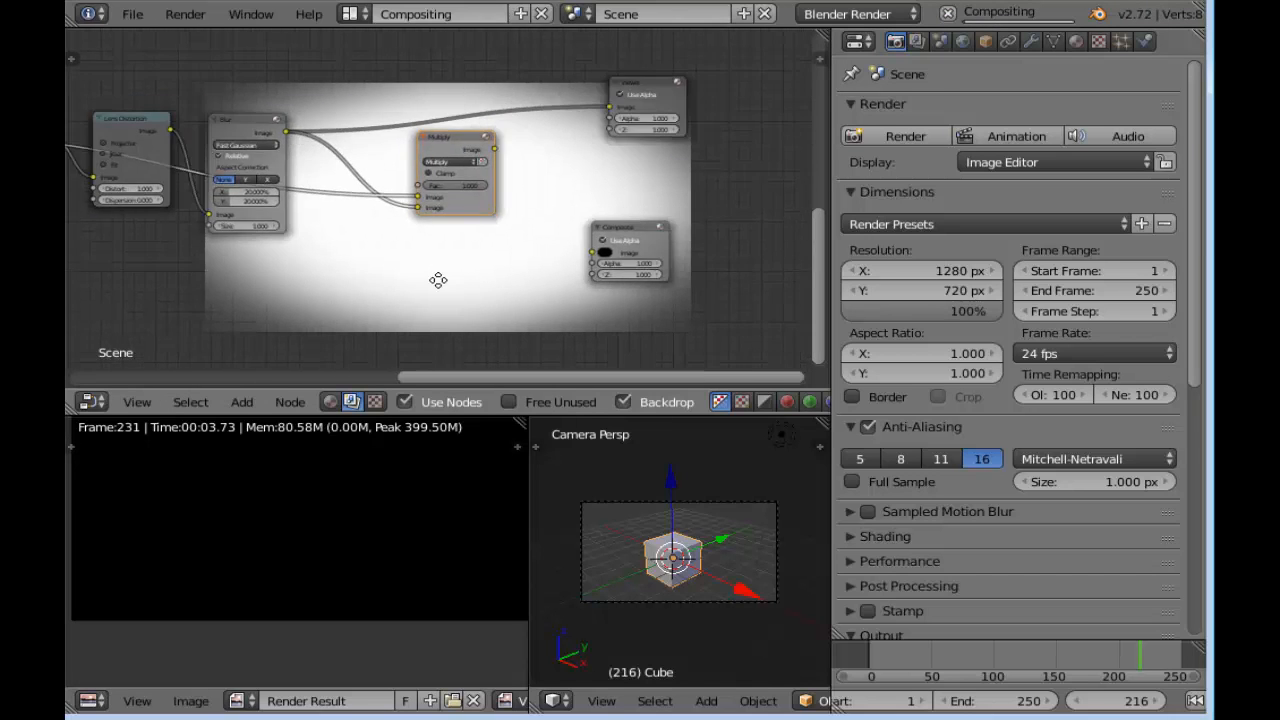
left_click_drag(514, 130, 672, 73)
scroll(531, 203, "up", 1)
middle_click_drag(567, 238, 437, 197)
left_click_drag(388, 82, 557, 262)
middle_click_drag(300, 240, 475, 154)
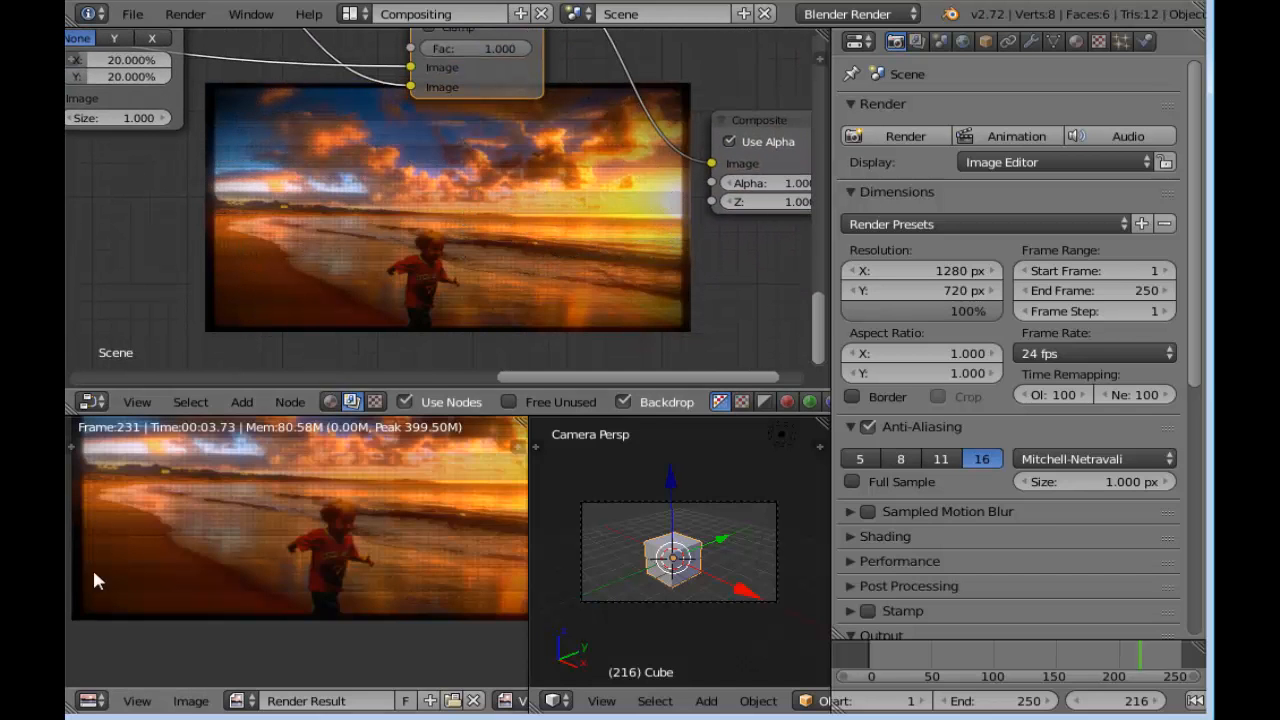
Examine the composited beach photo with its vignette and stripes up close and as a whole in the Render Result image
scroll(112, 611, "up", 3)
mouse_move(114, 616)
middle_mouse_down()
mouse_move(340, 491)
mouse_move(253, 488)
mouse_move(275, 682)
middle_mouse_up()
middle_click_drag(230, 480, 260, 653)
middle_click_drag(324, 492, 203, 487)
scroll(324, 526, "down", 5)
mouse_move(820, 330)
left_mouse_down()
mouse_move(824, 71)
mouse_move(812, 330)
left_mouse_up()
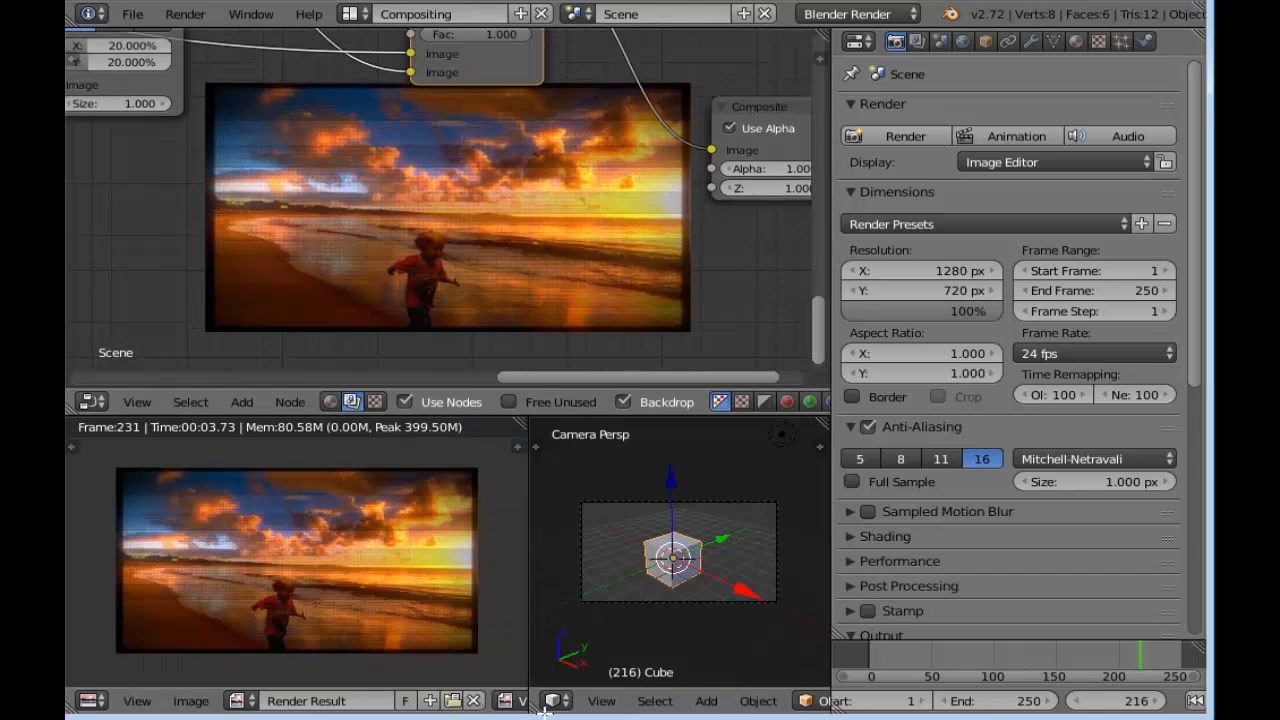
Set the render output to MPEG with RGB color and choose MPEG-4 as the encoding format
left_click_drag(1201, 308, 1211, 443)
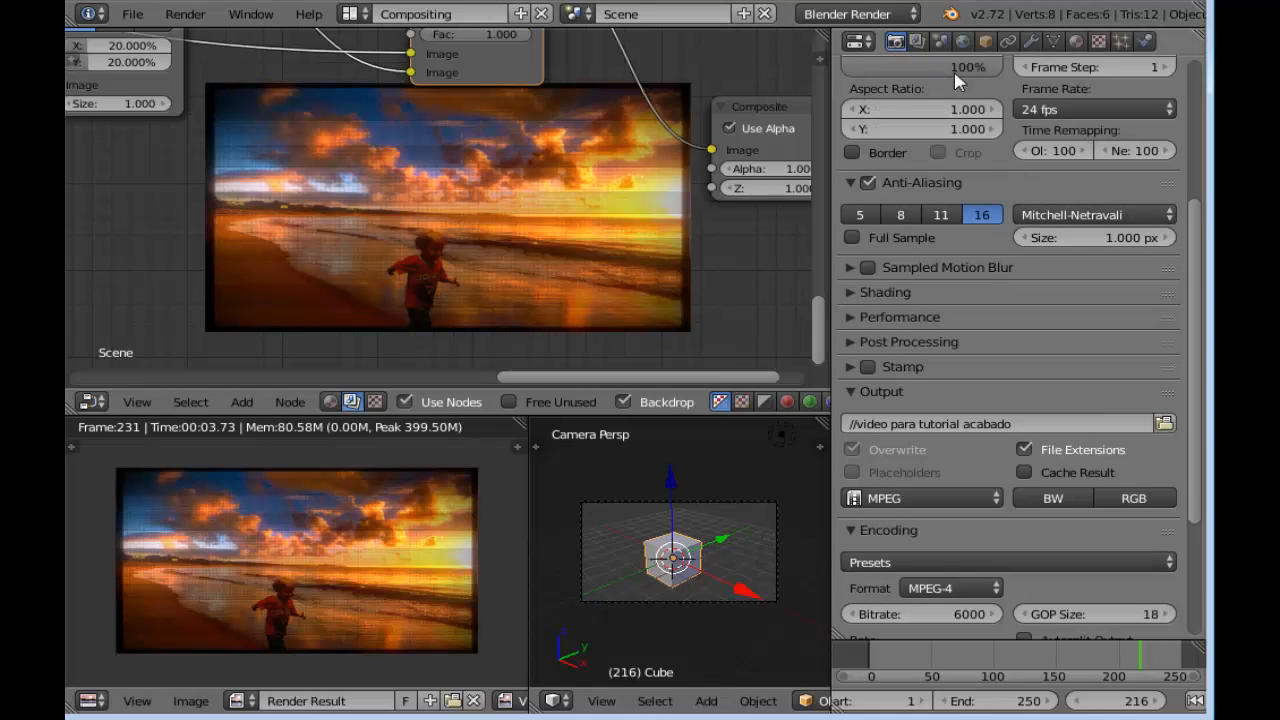
left_click_drag(1196, 255, 1200, 405)
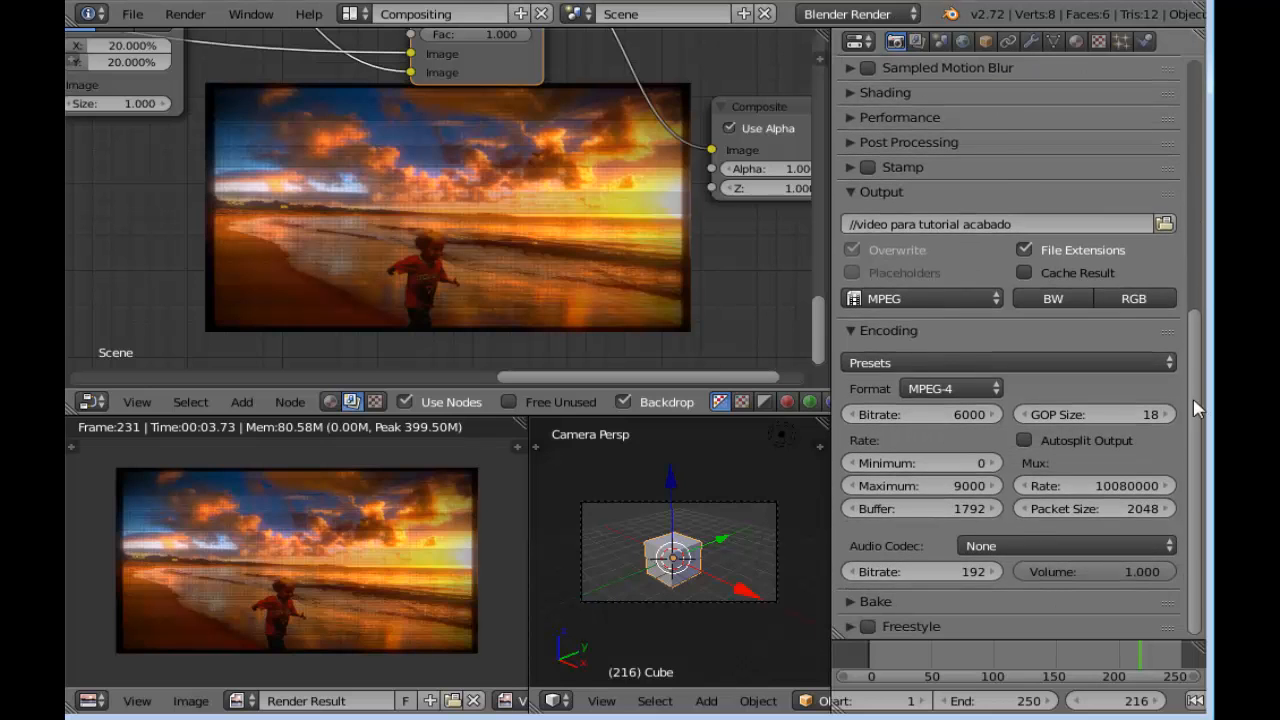
left_click(950, 302)
left_click(950, 228)
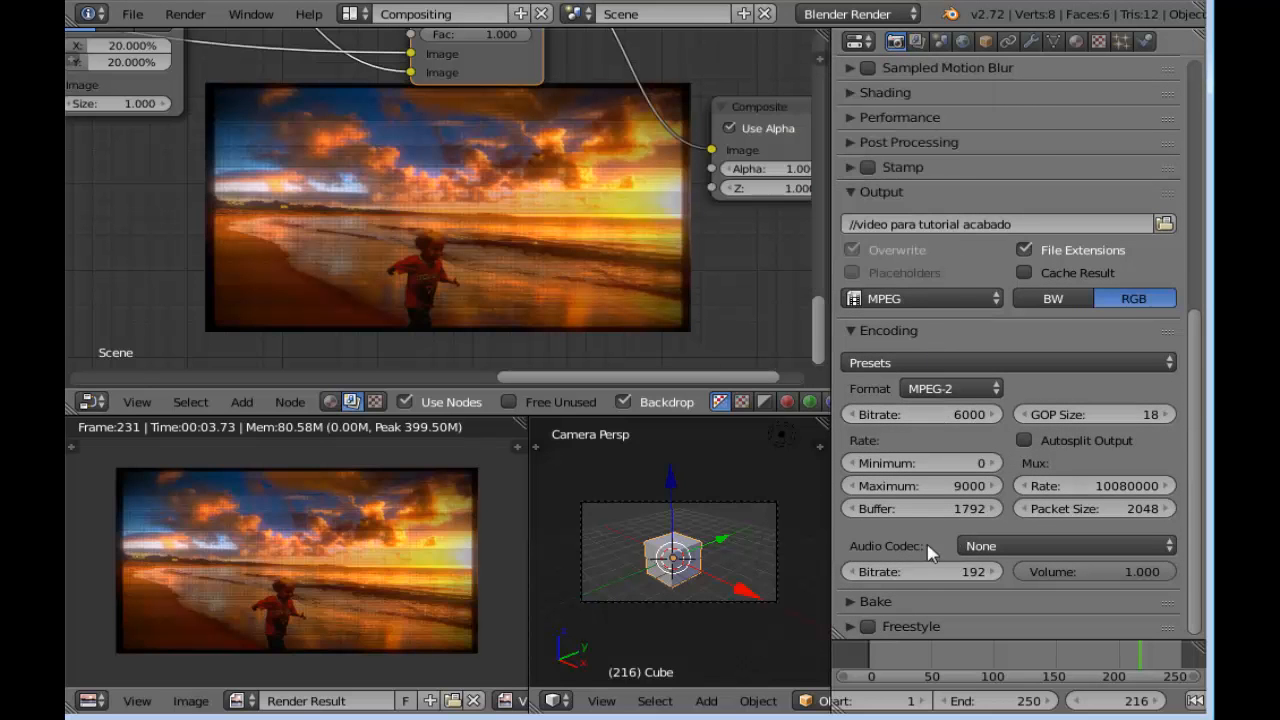
left_click(943, 390)
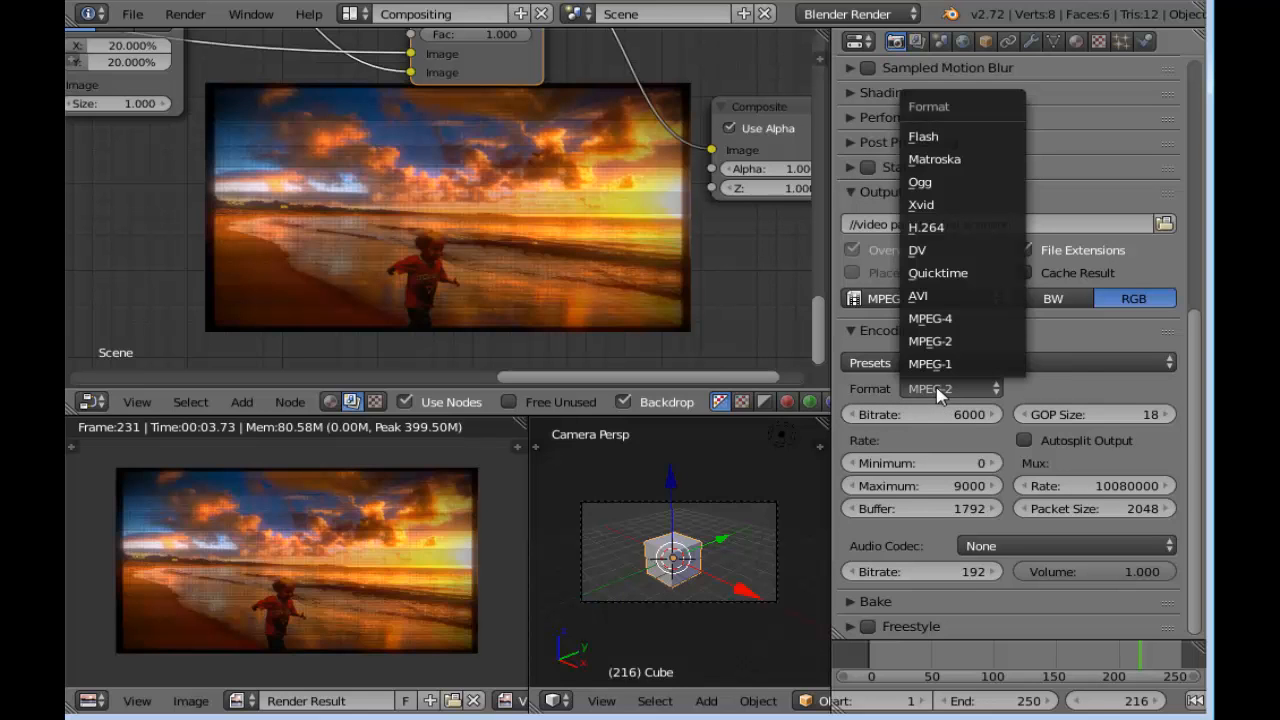
left_click(957, 320)
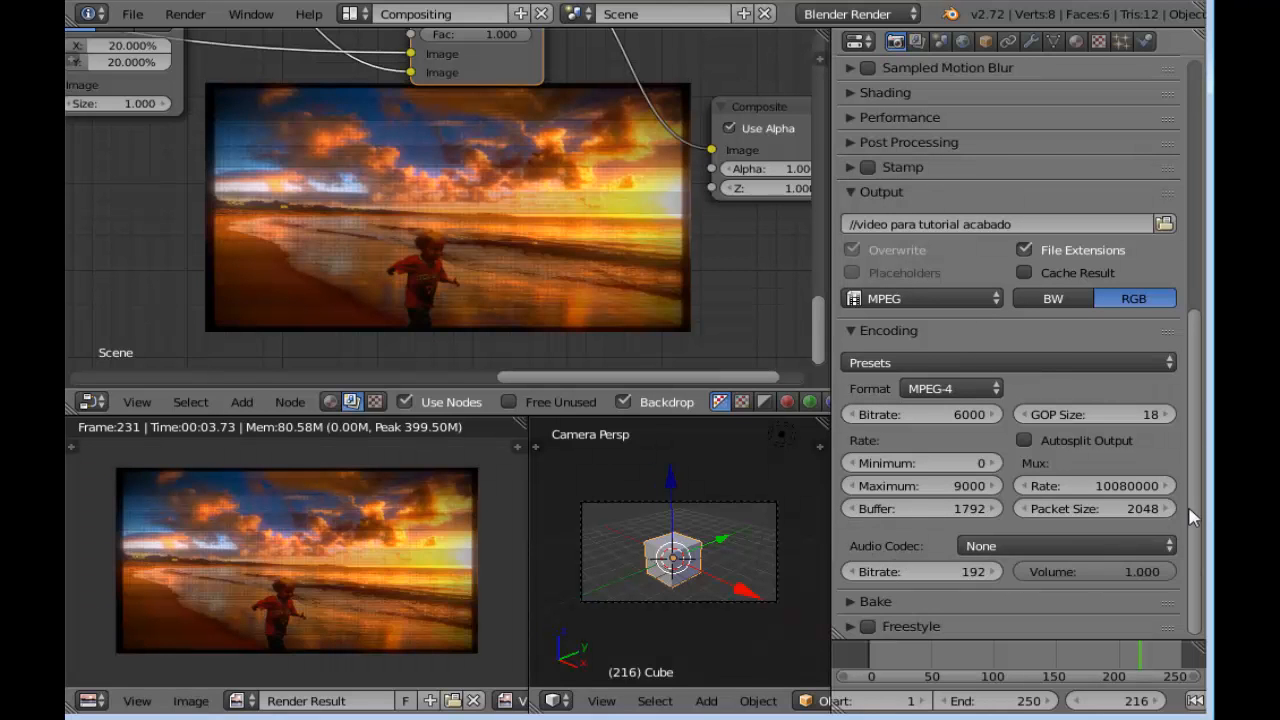
Set the output file to "video tuto 3" in the efeito de tv folder
scroll(1197, 520, "up", 8)
scroll(1190, 443, "down", 10)
scroll(1190, 443, "up", 3)
left_click(1164, 313)
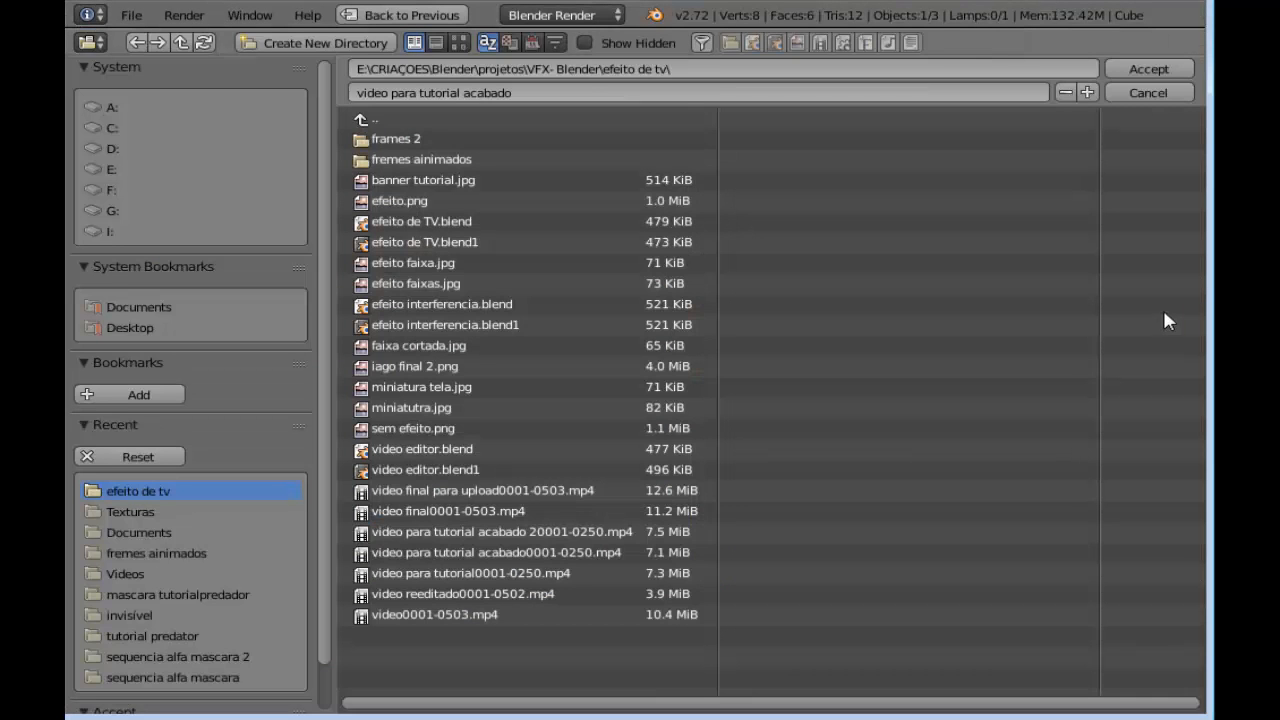
left_click(1146, 68)
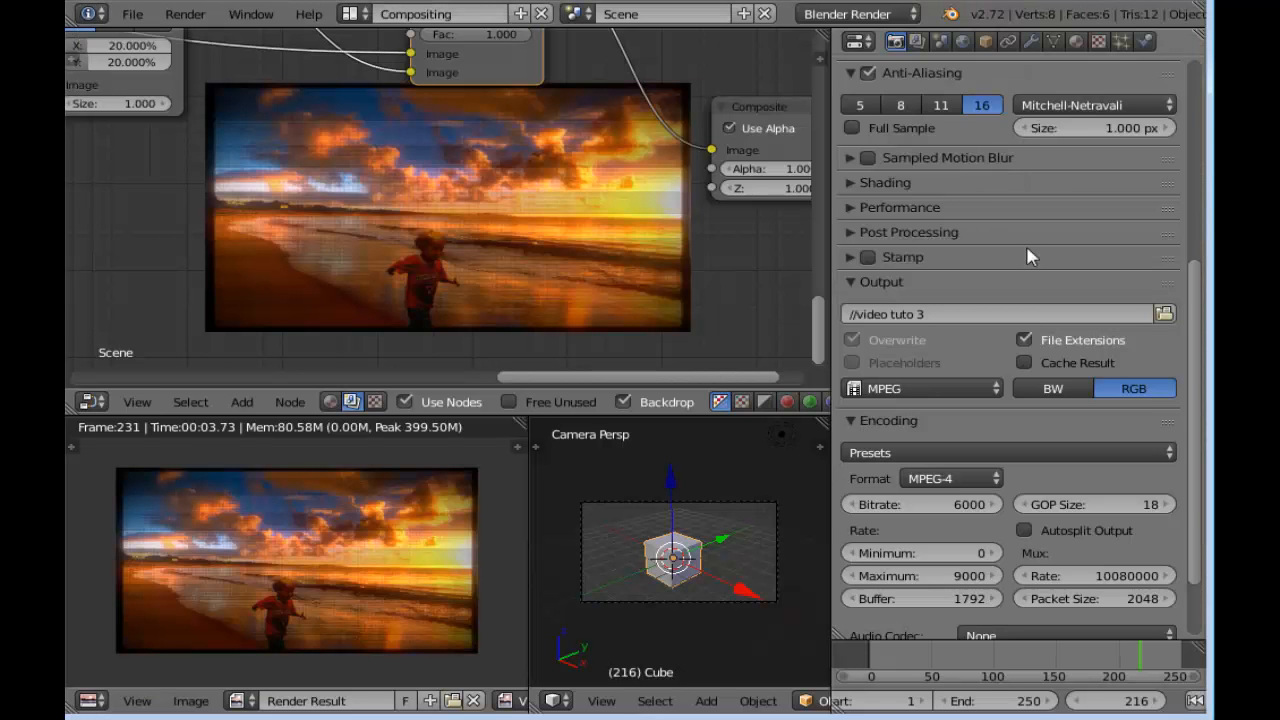
Render the animation and turn off the node editor's backdrop
scroll(1000, 300, "up", 5)
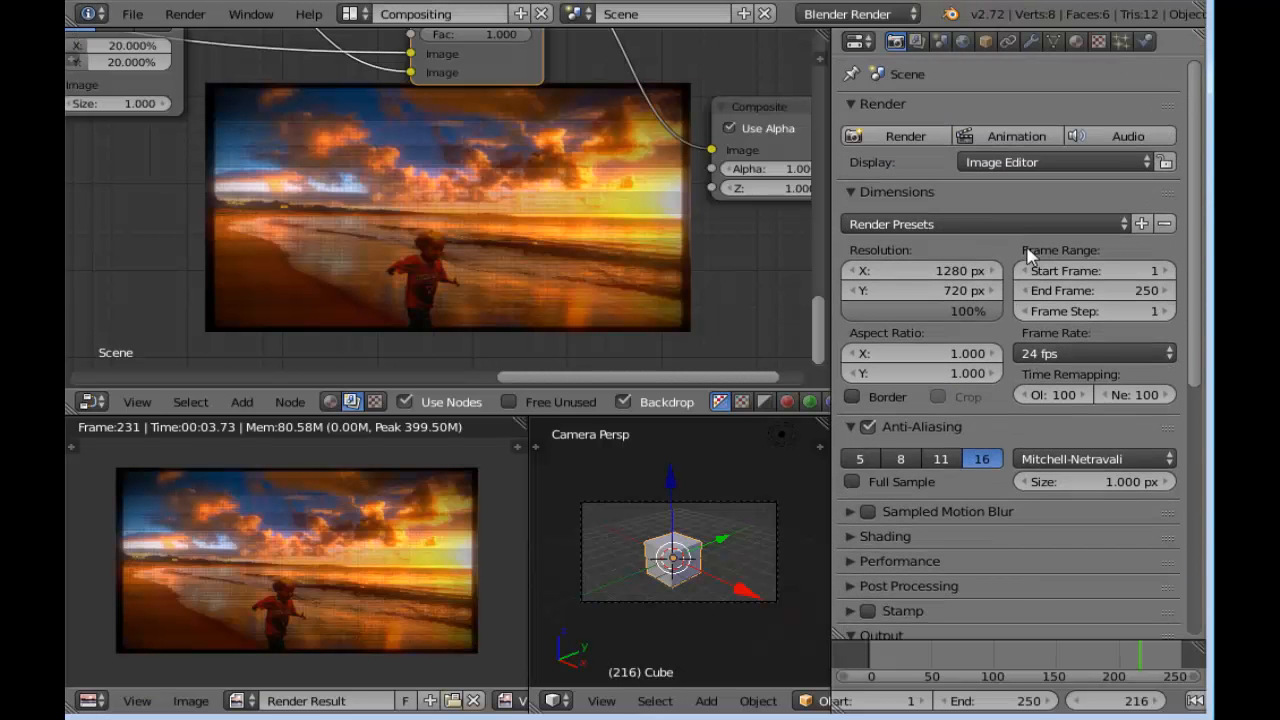
left_click(1006, 138)
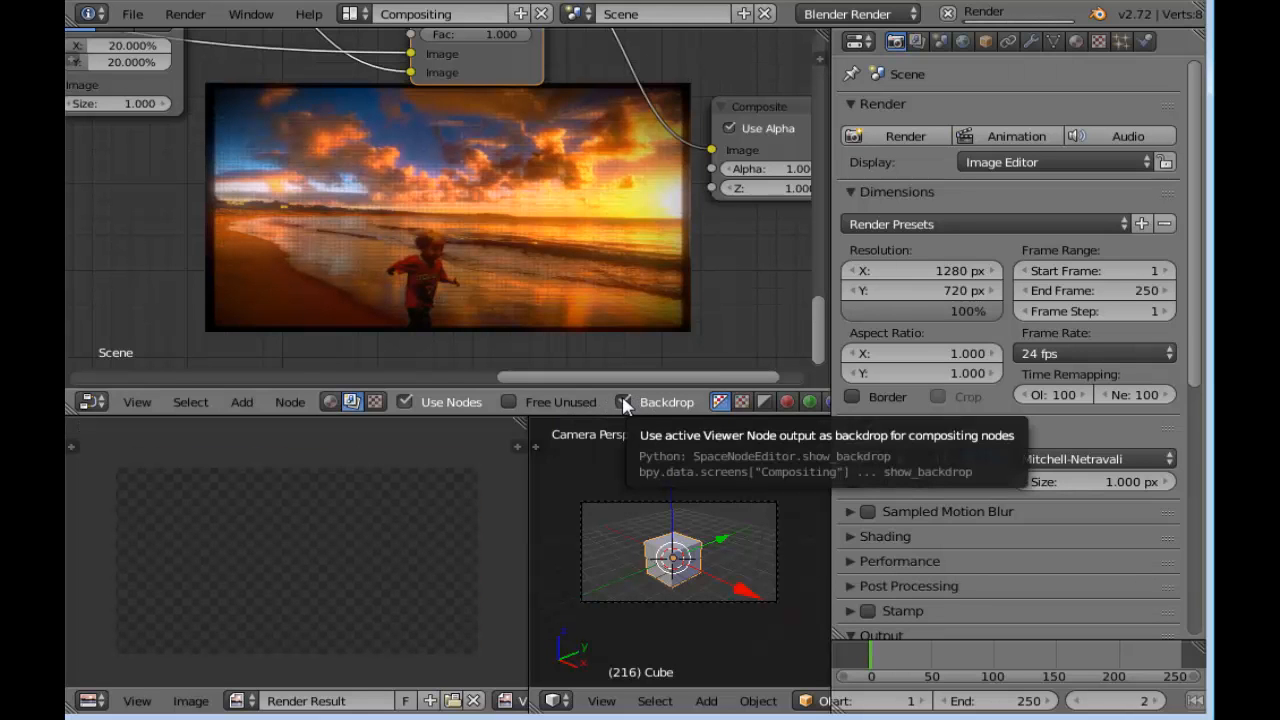
left_click(623, 402)
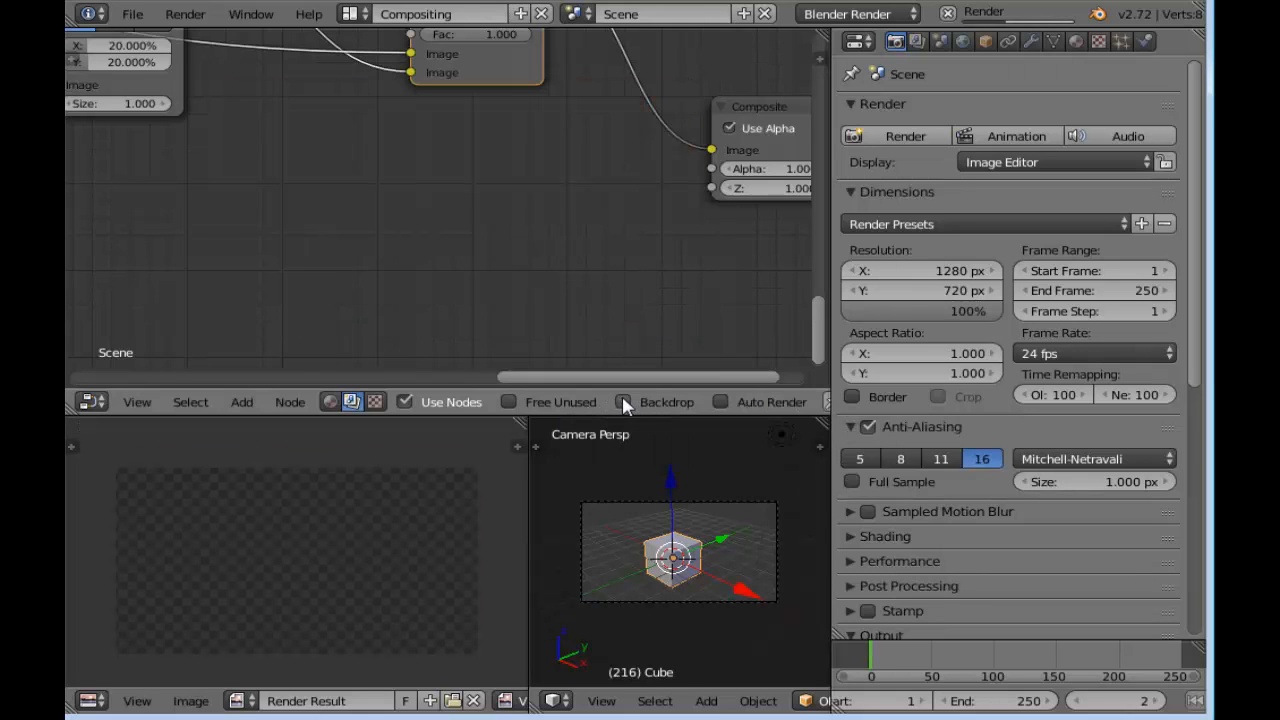
Switch the default scene's screen layout to Video Editing
left_click(975, 88)
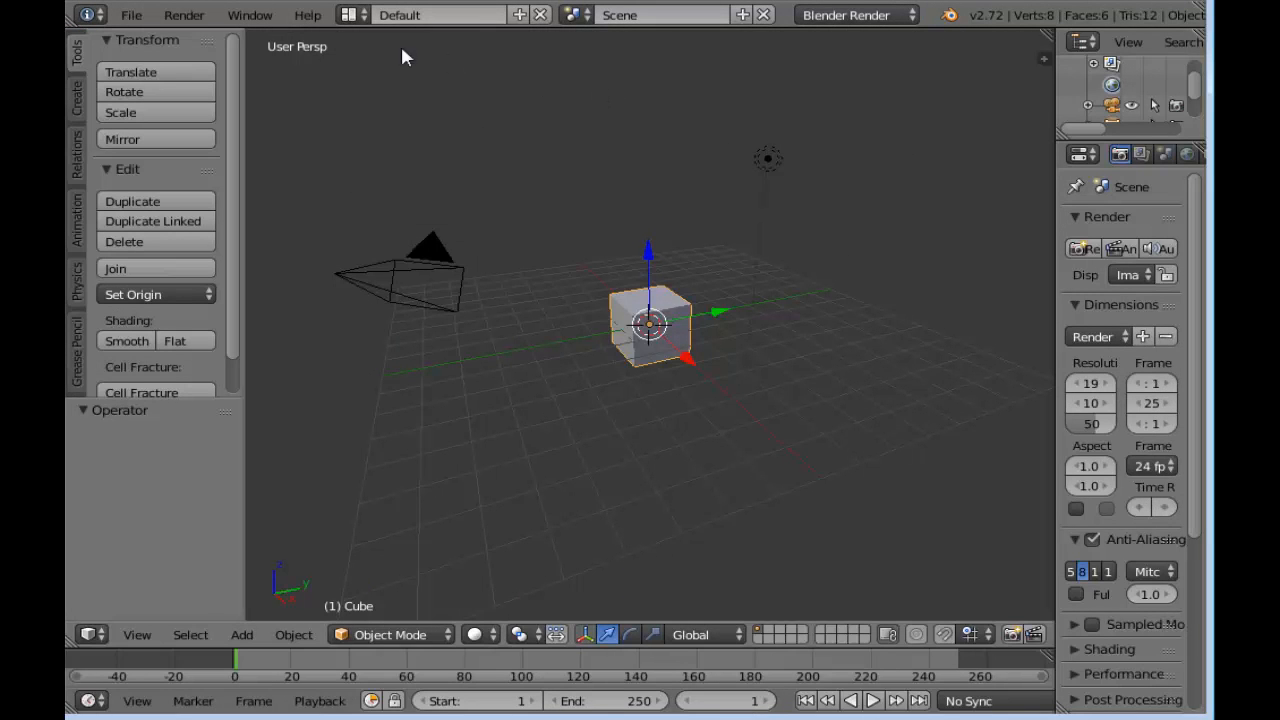
left_click(353, 15)
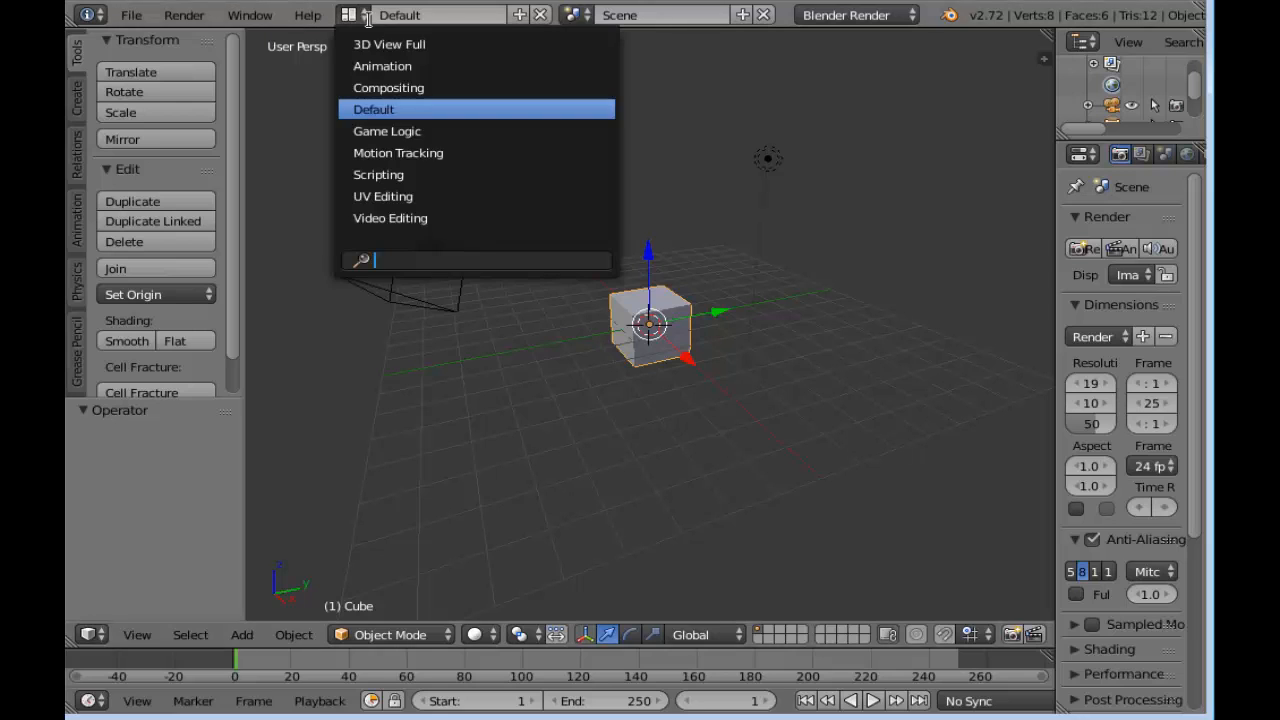
left_click(461, 219)
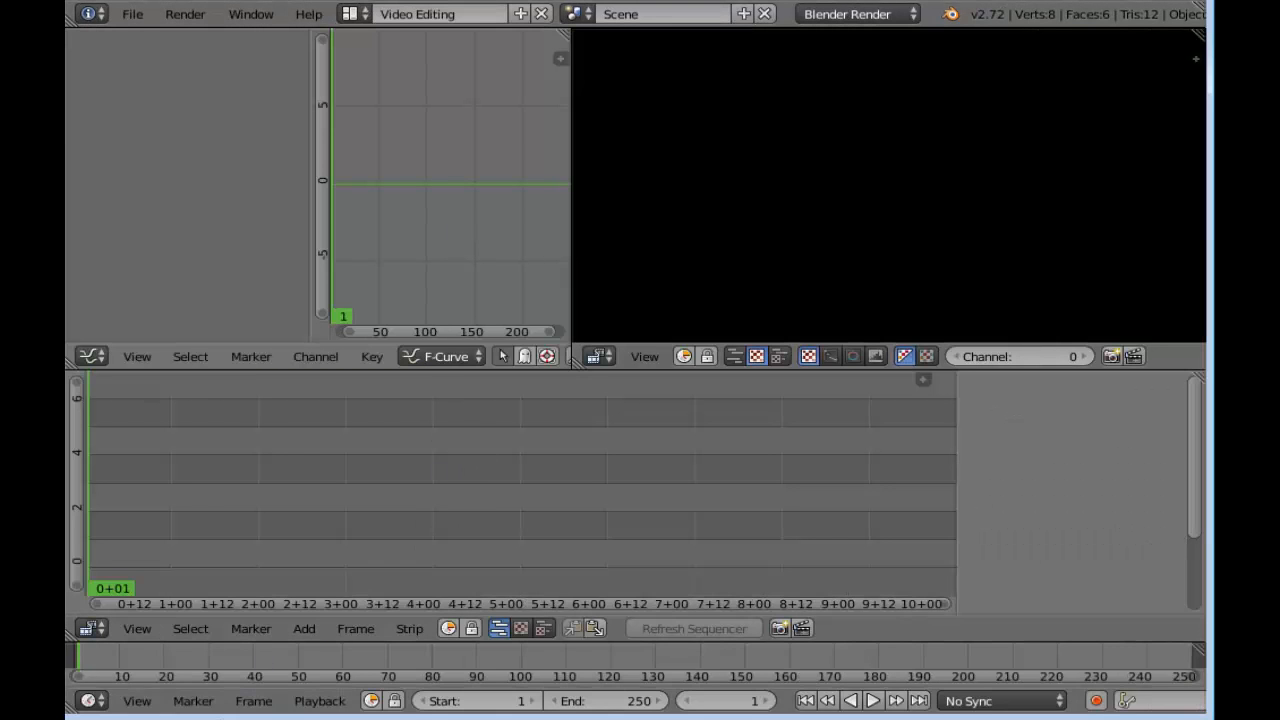
Add the movie "video tuto 30001-0250.mp4" from the efeito de tv folder as a strip in the sequencer
left_click(306, 629)
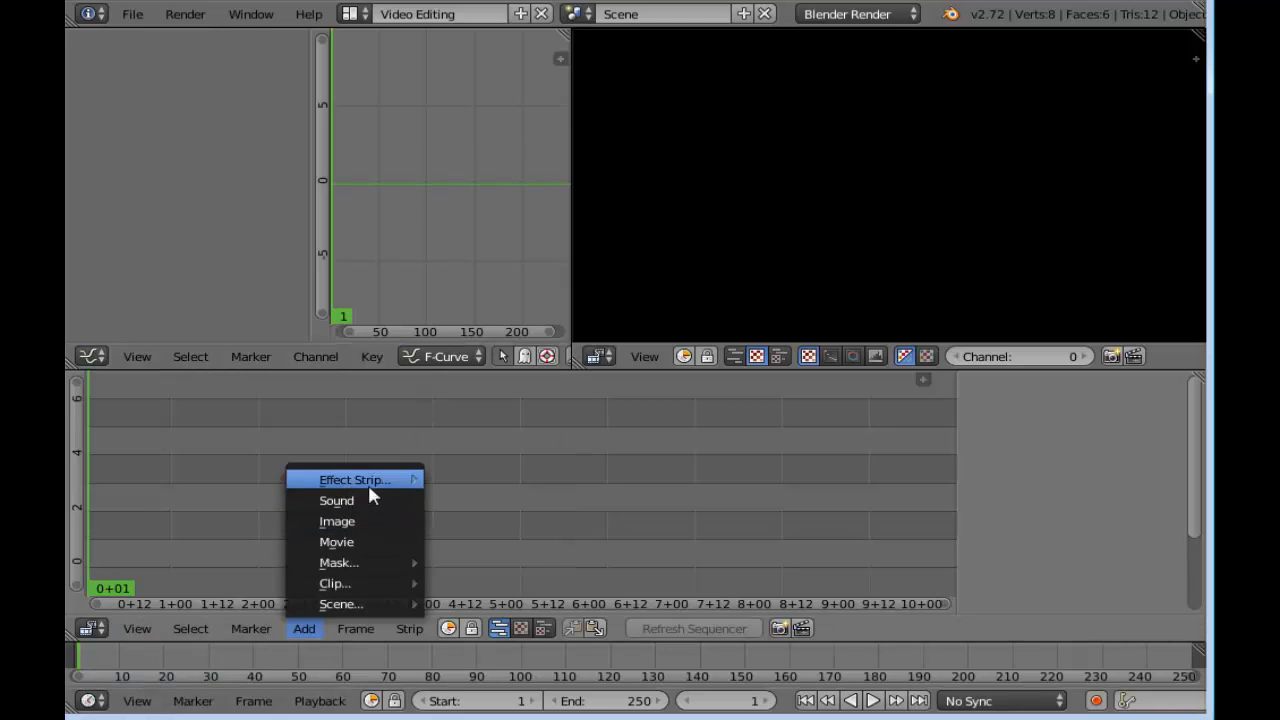
left_click(364, 541)
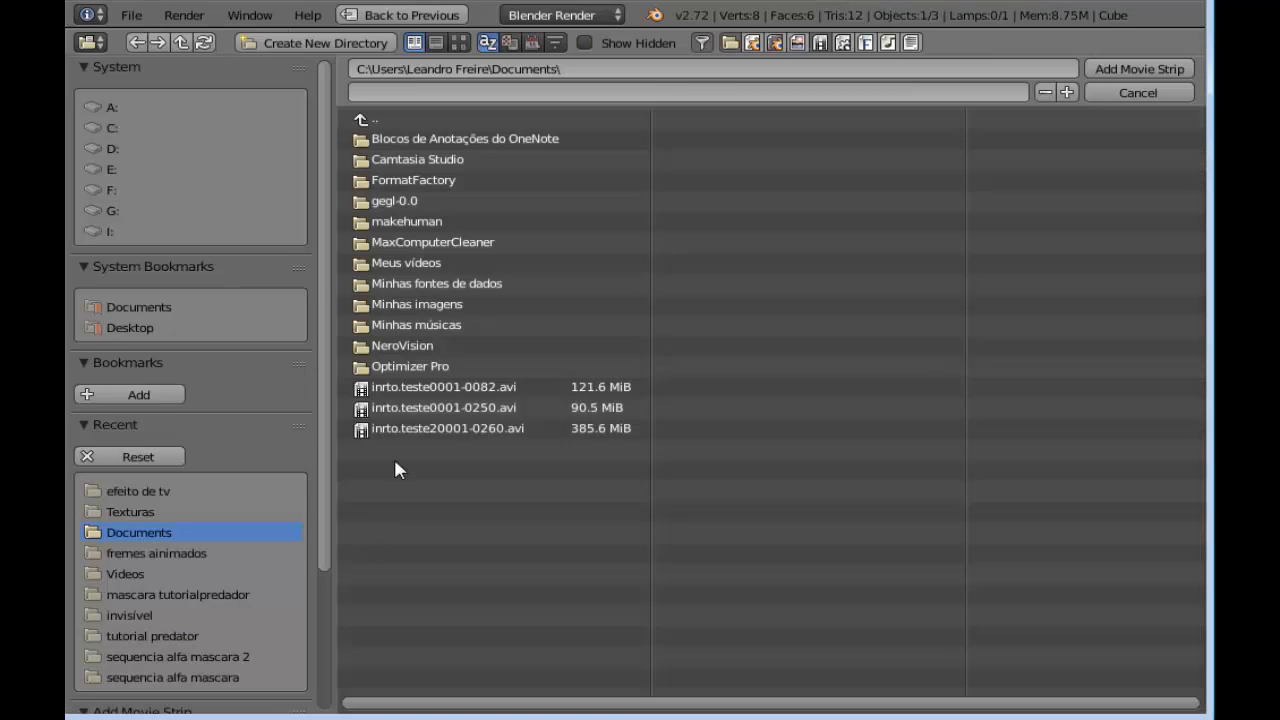
left_click(165, 492)
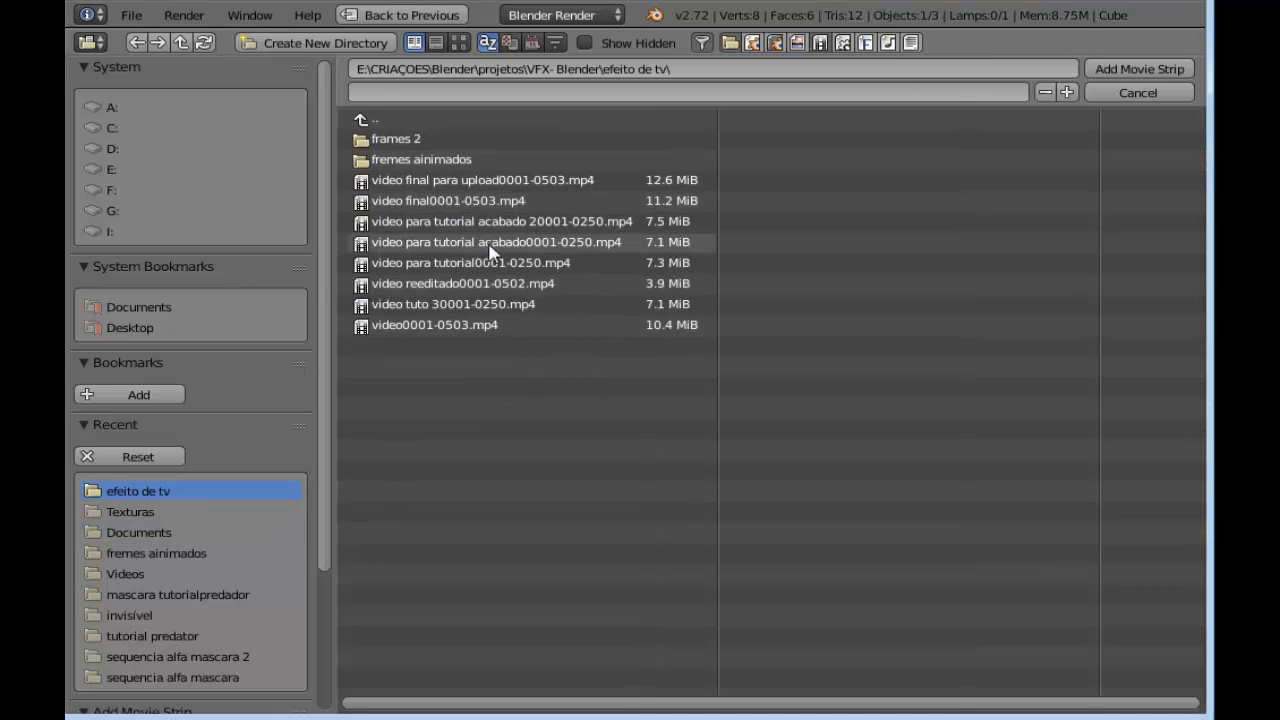
left_click(491, 305)
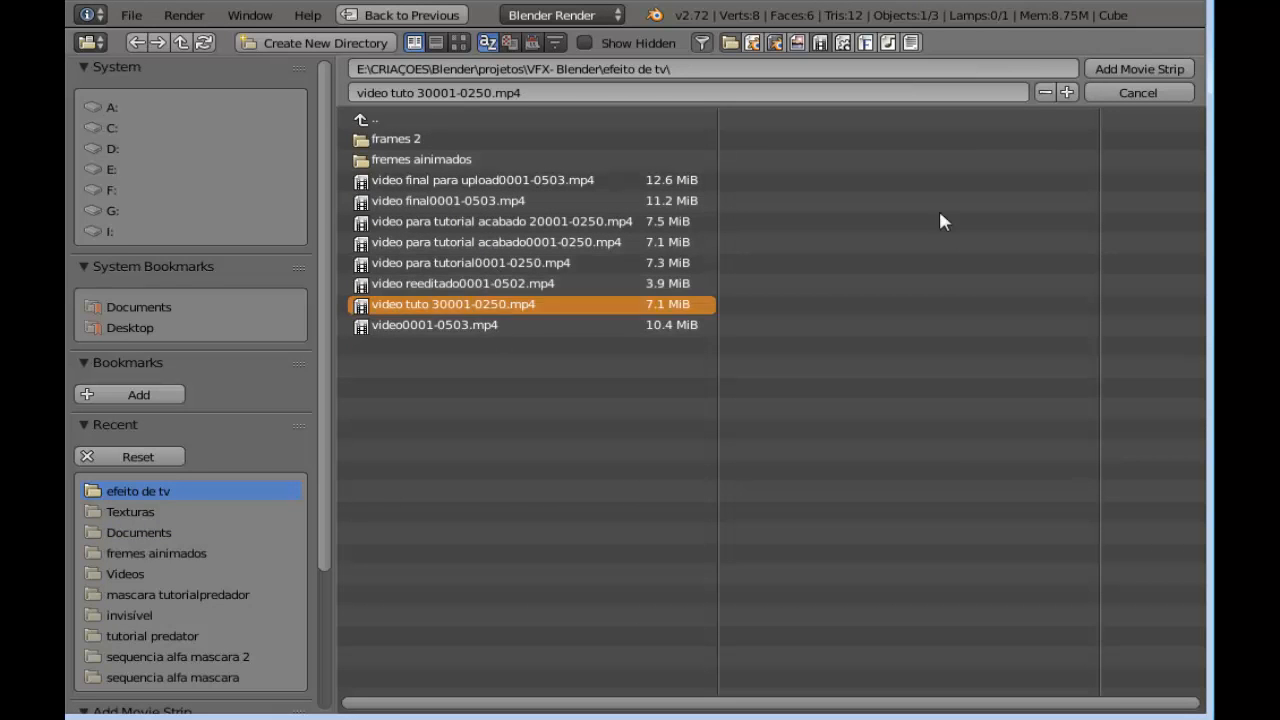
left_click(1140, 68)
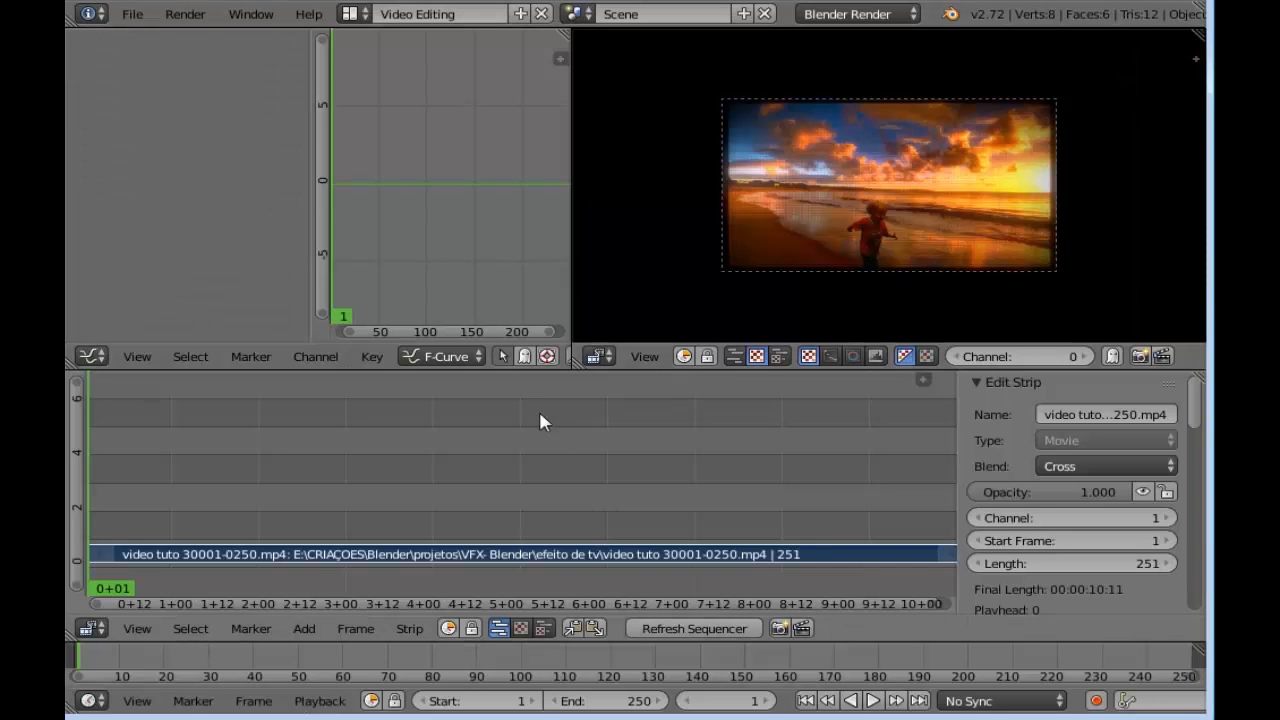
Replace the Graph Editor with the Properties editor and apply the HDTV 720p render preset
left_click(91, 357)
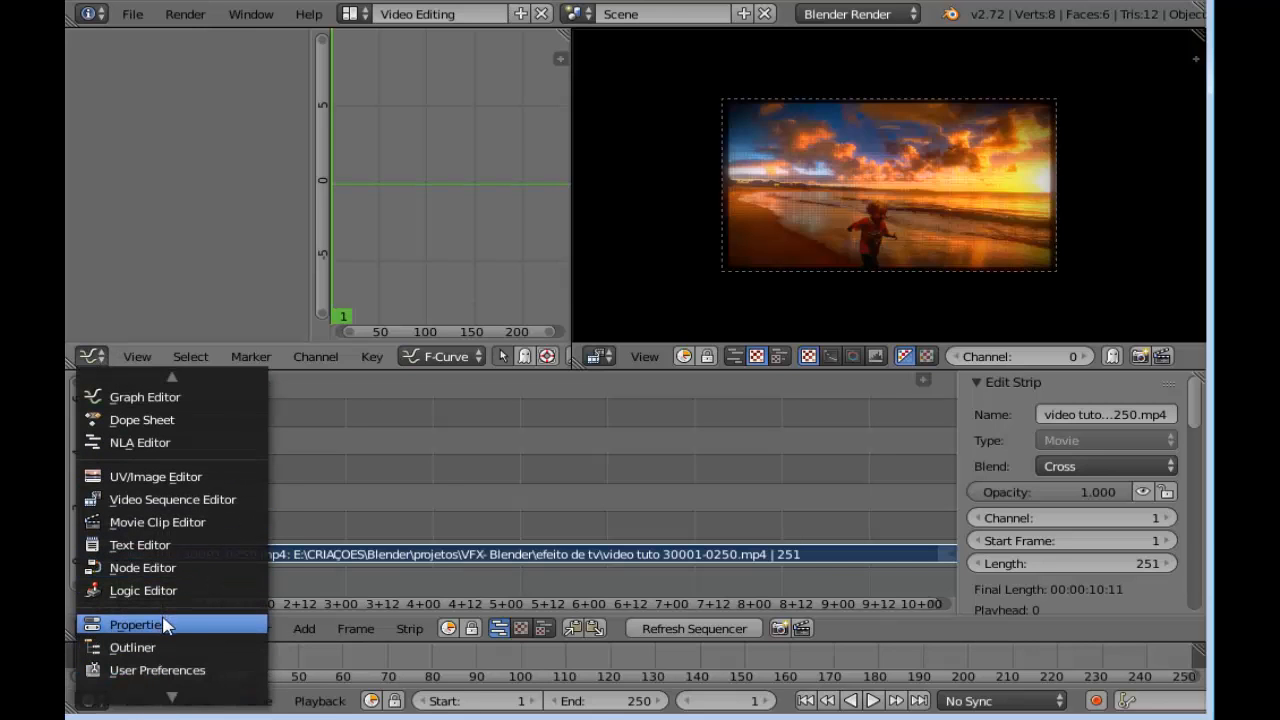
left_click(166, 630)
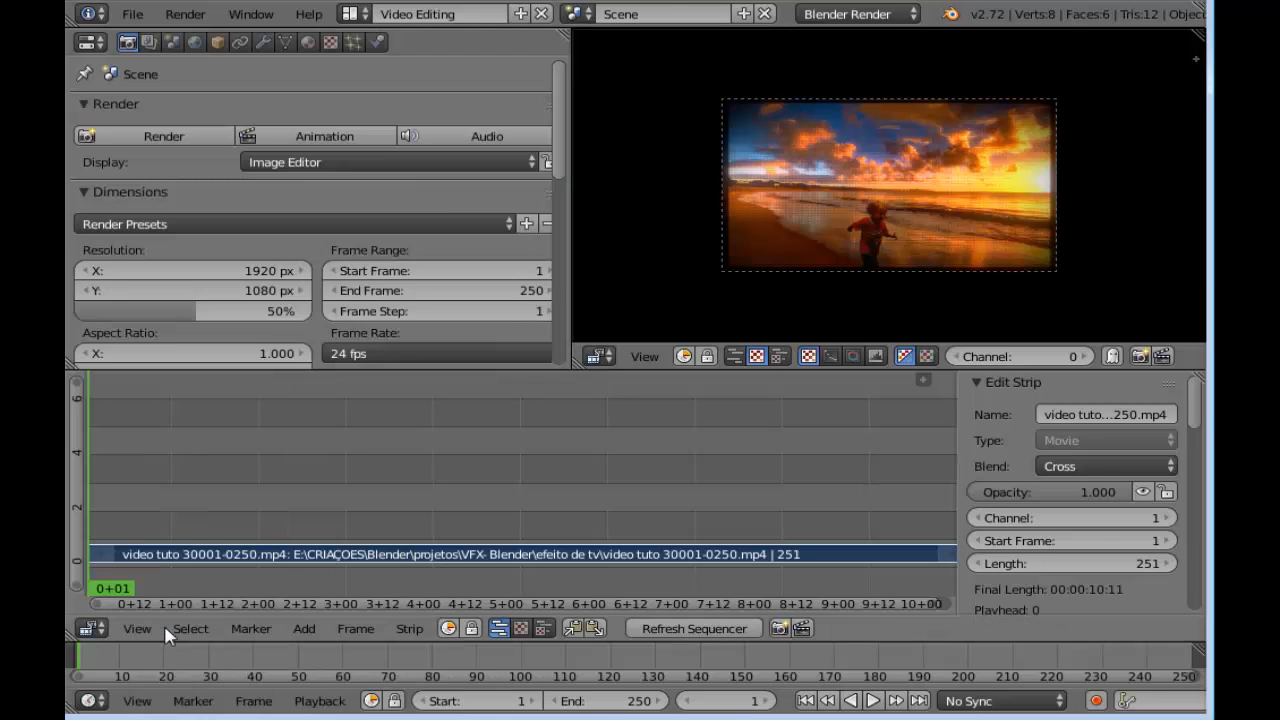
left_click(231, 222)
left_click(229, 314)
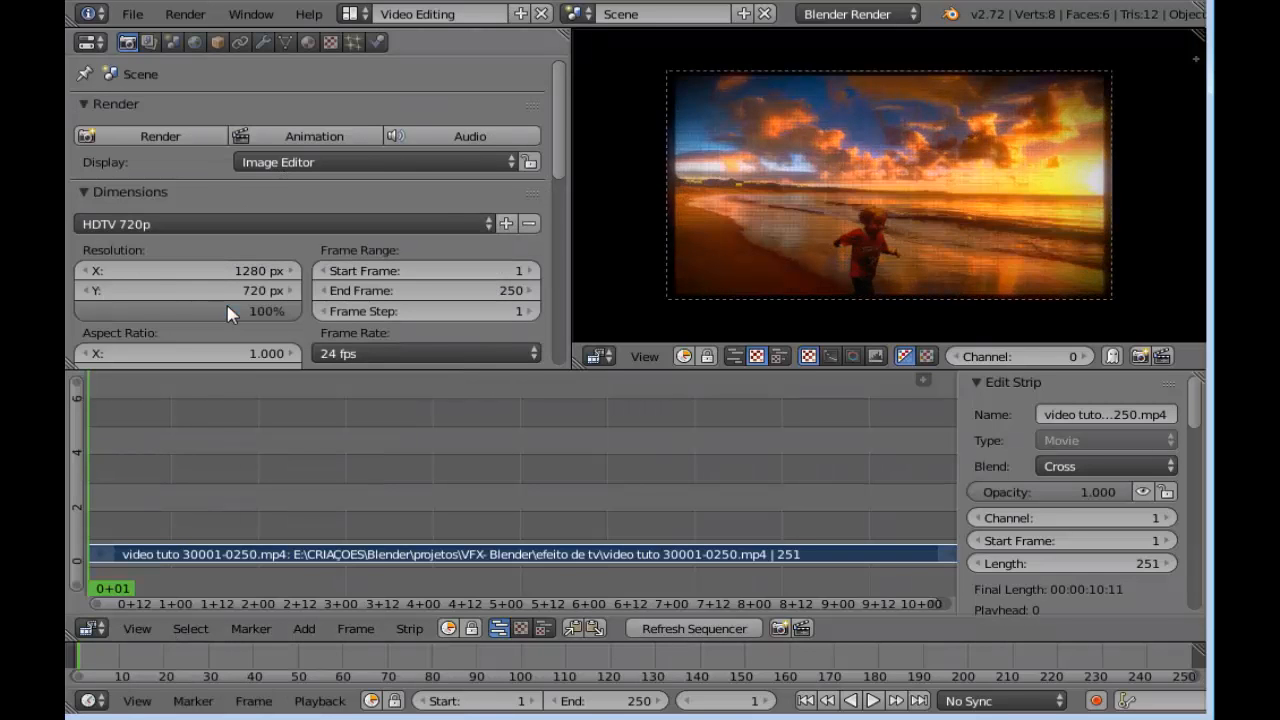
Set the anti-aliasing samples to 16 and bring the render output settings into view
scroll(555, 170, "down", 7)
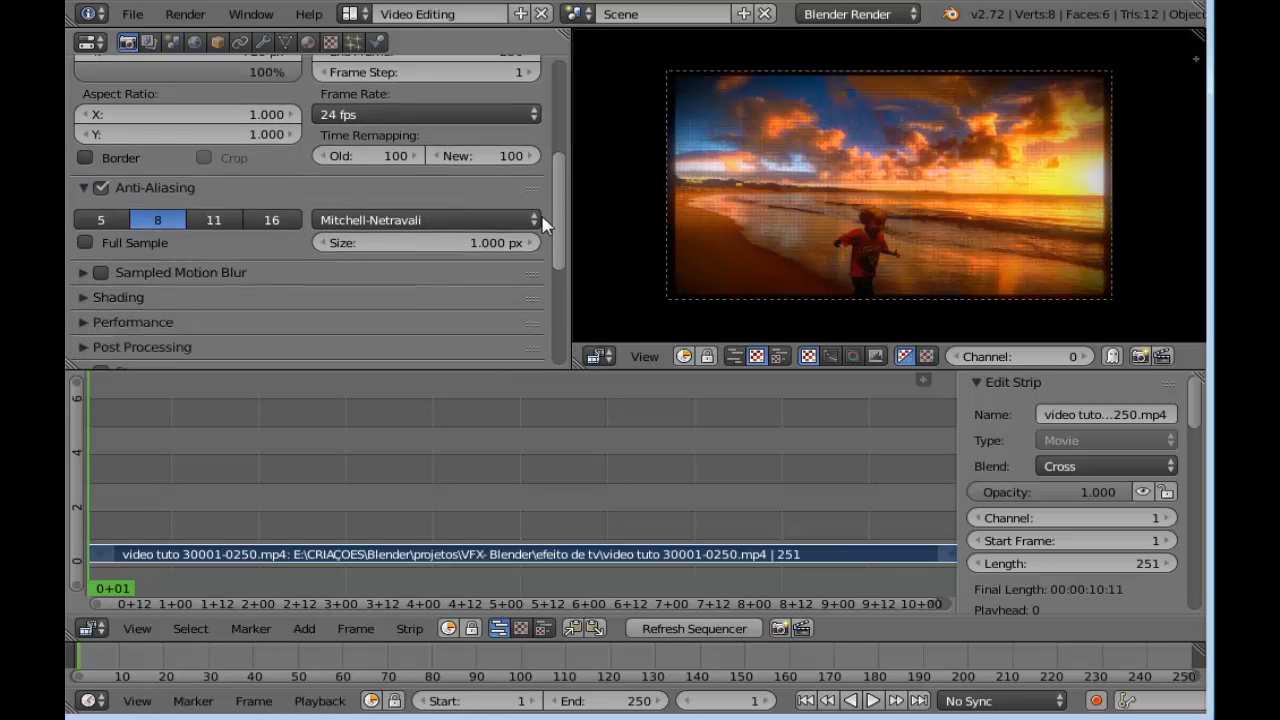
left_click(272, 194)
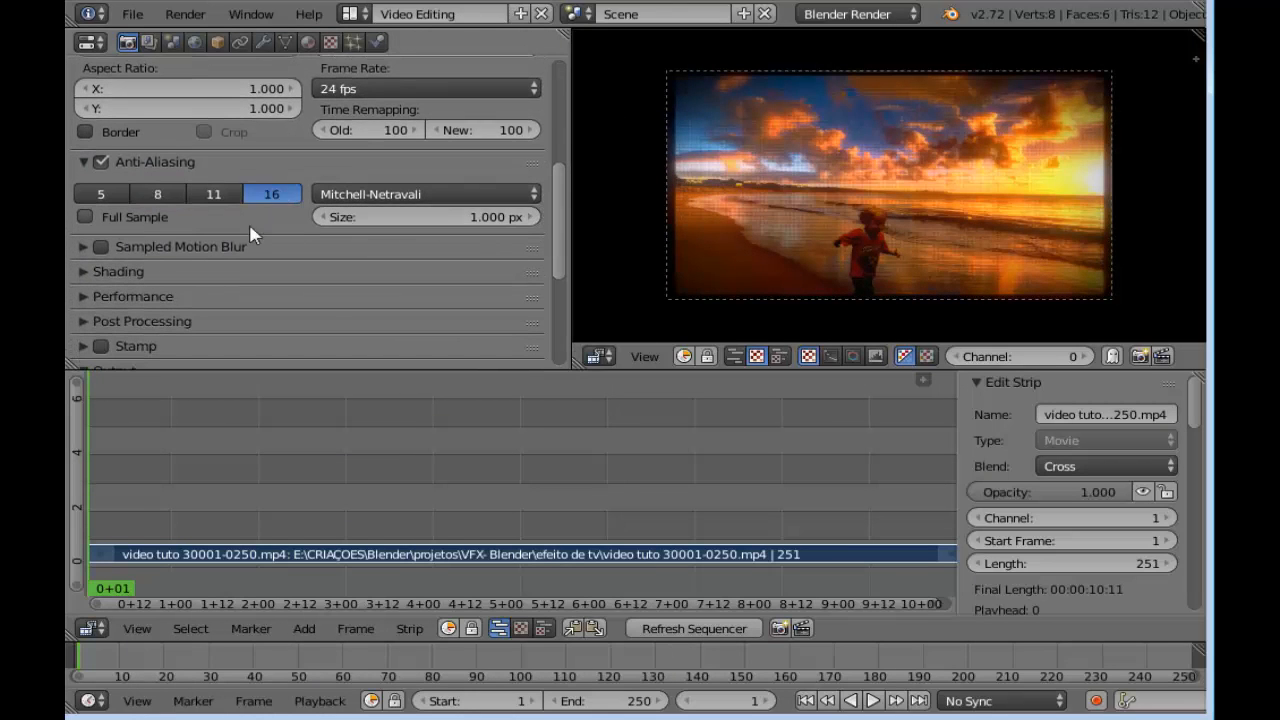
scroll(273, 258, "down", 4)
scroll(266, 268, "down", 2)
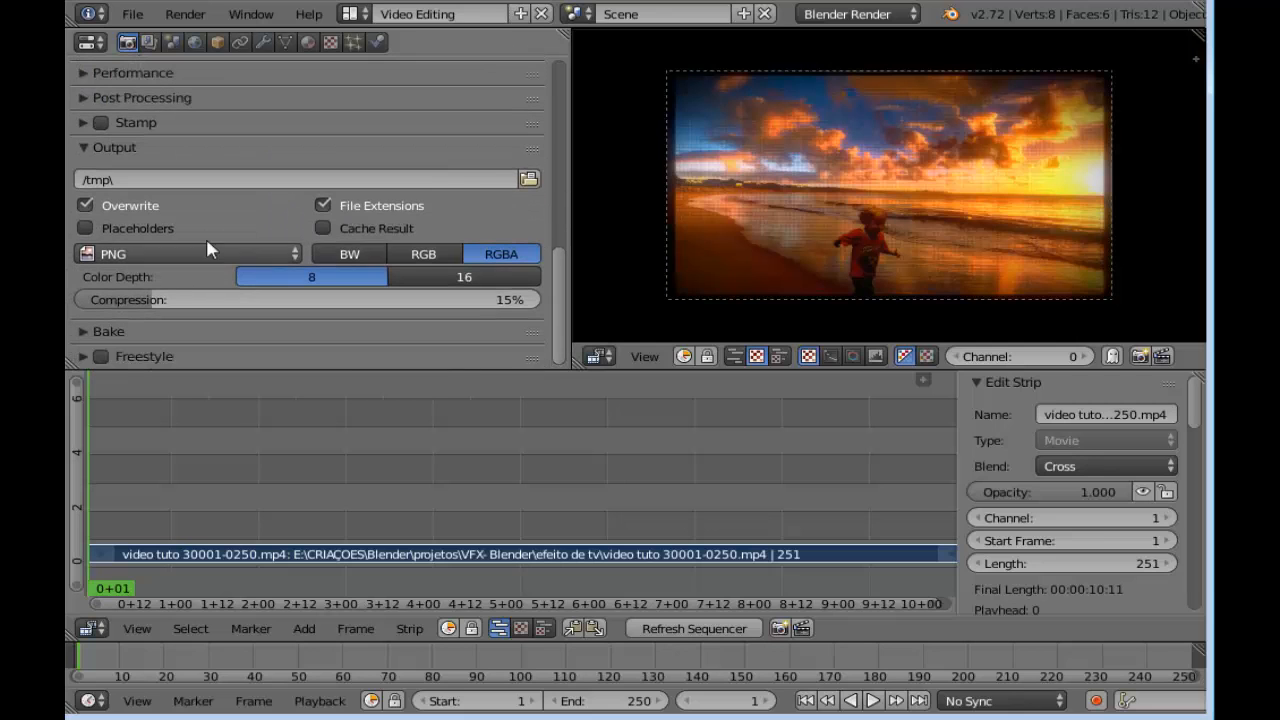
Set the render output file type to MPEG and the encoding format to MPEG-4
left_click(167, 258)
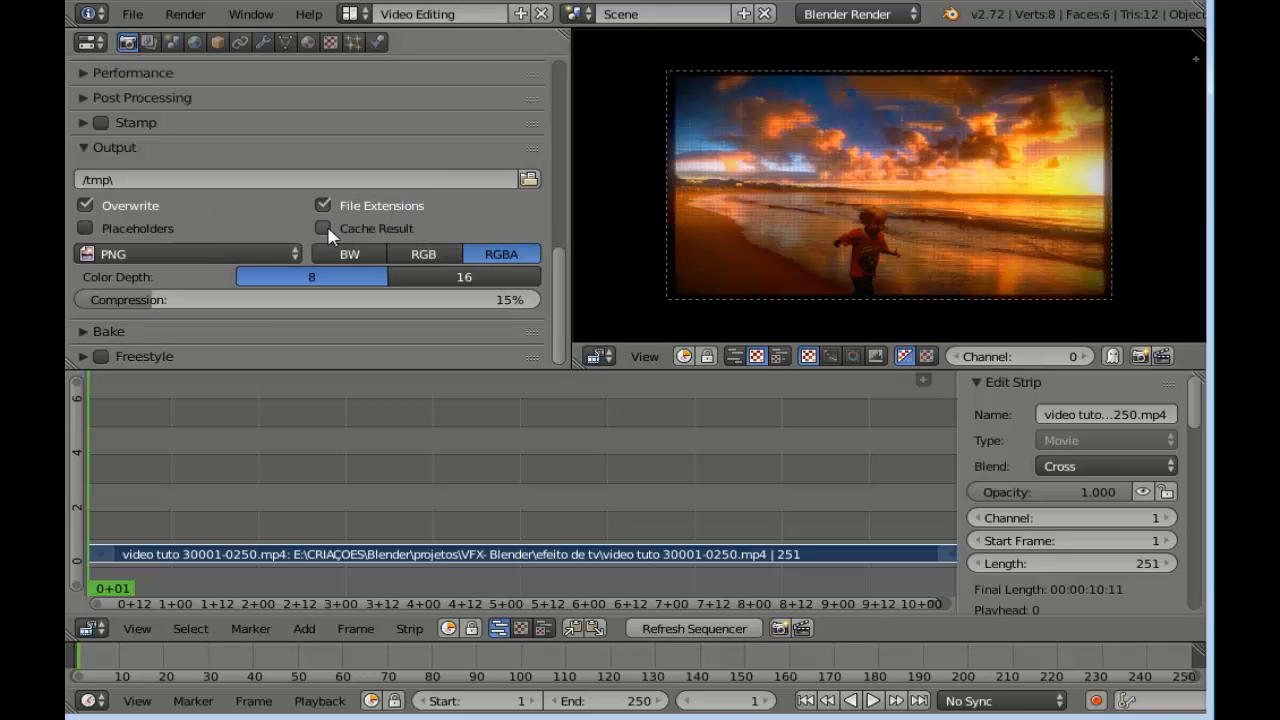
left_click(240, 255)
left_click(438, 184)
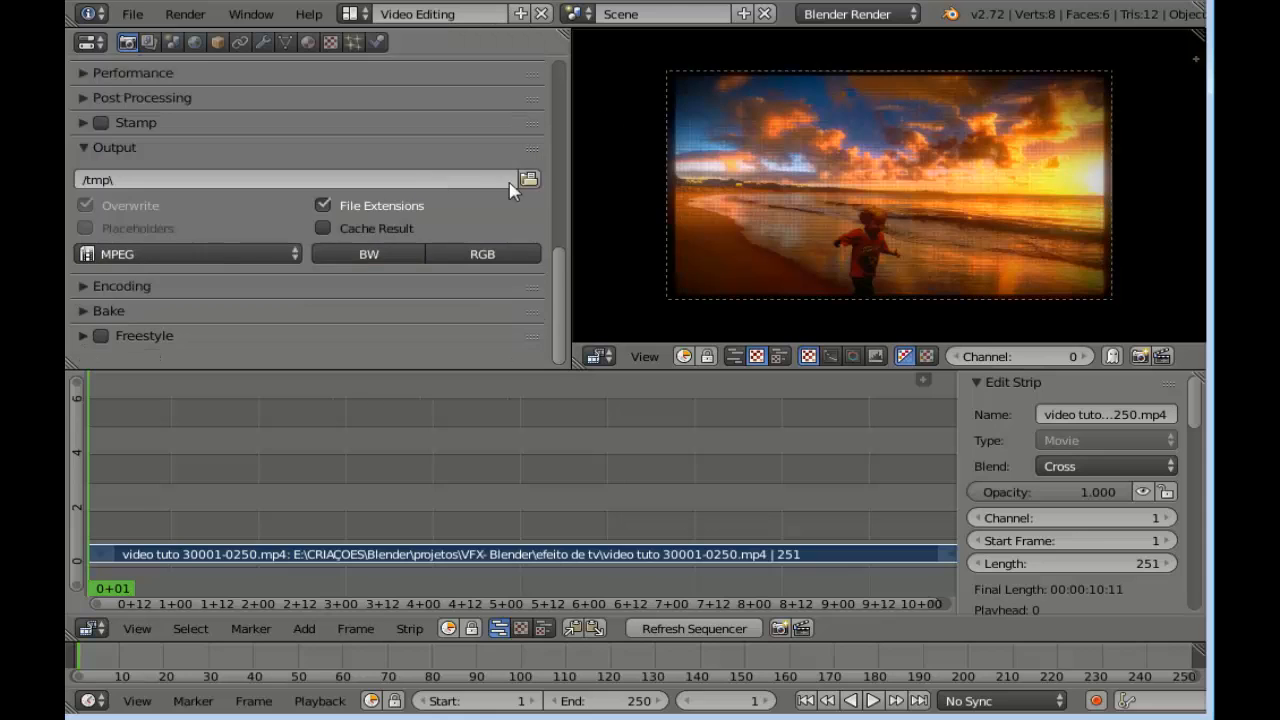
left_click(86, 288)
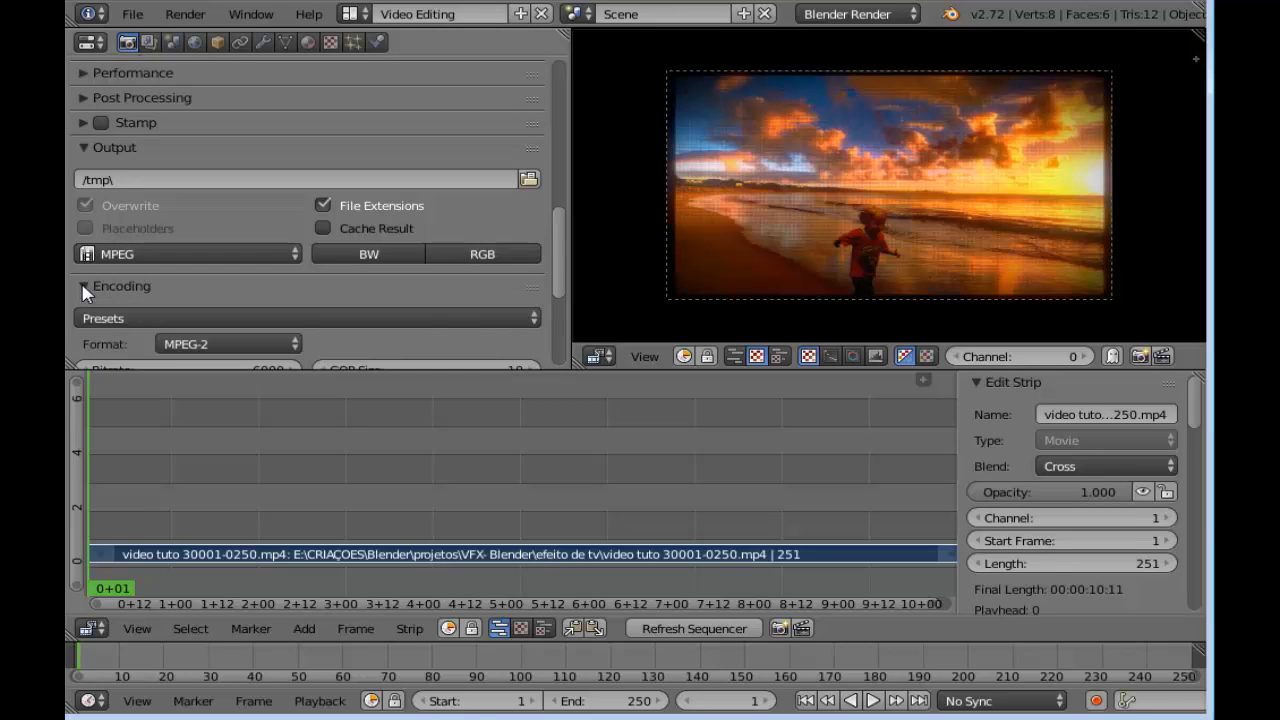
scroll(390, 306, "down", 2)
left_click(260, 259)
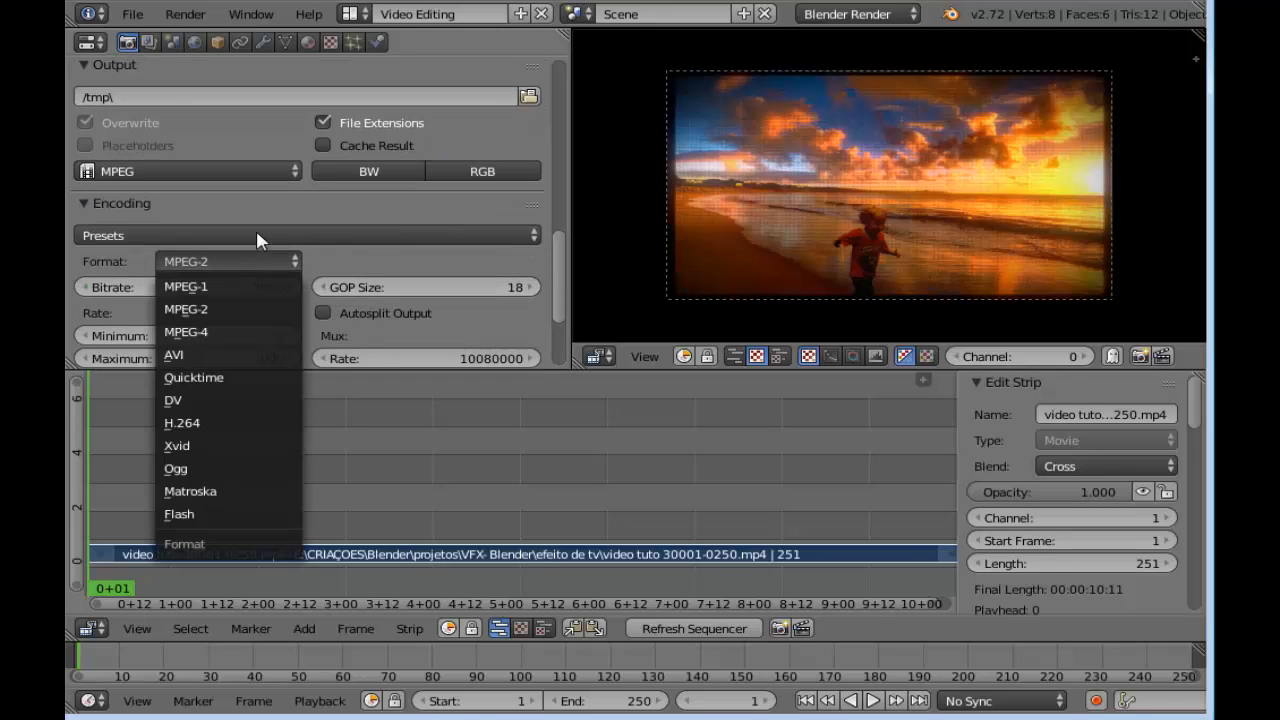
left_click(237, 331)
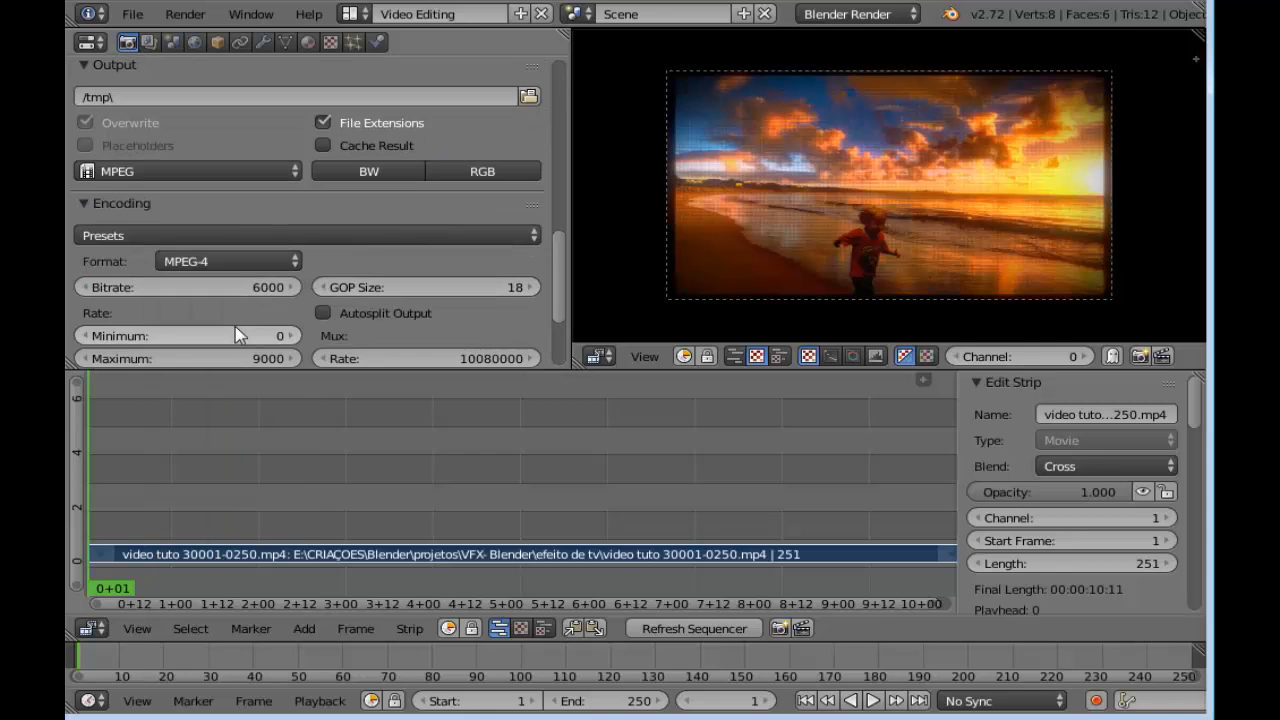
Set the audio codec in the encoding settings to MP3
scroll(237, 333, "down", 2)
scroll(237, 333, "down", 2)
left_click(445, 276)
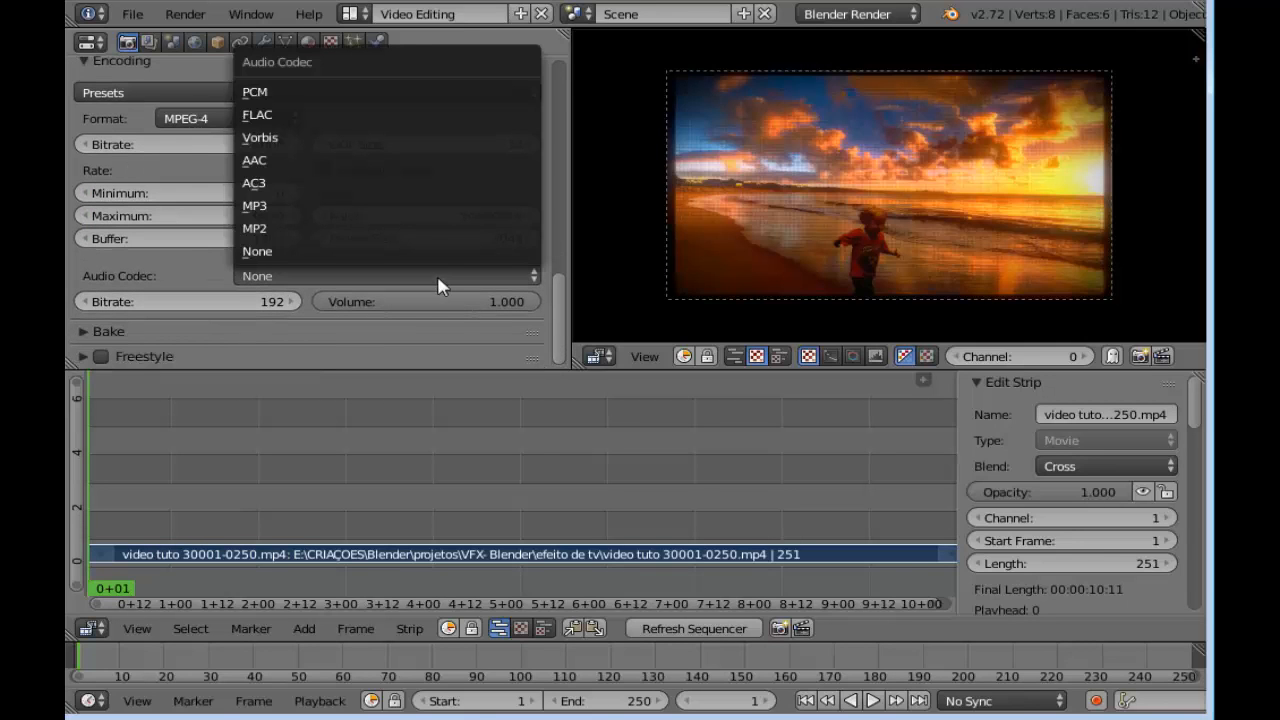
left_click(394, 206)
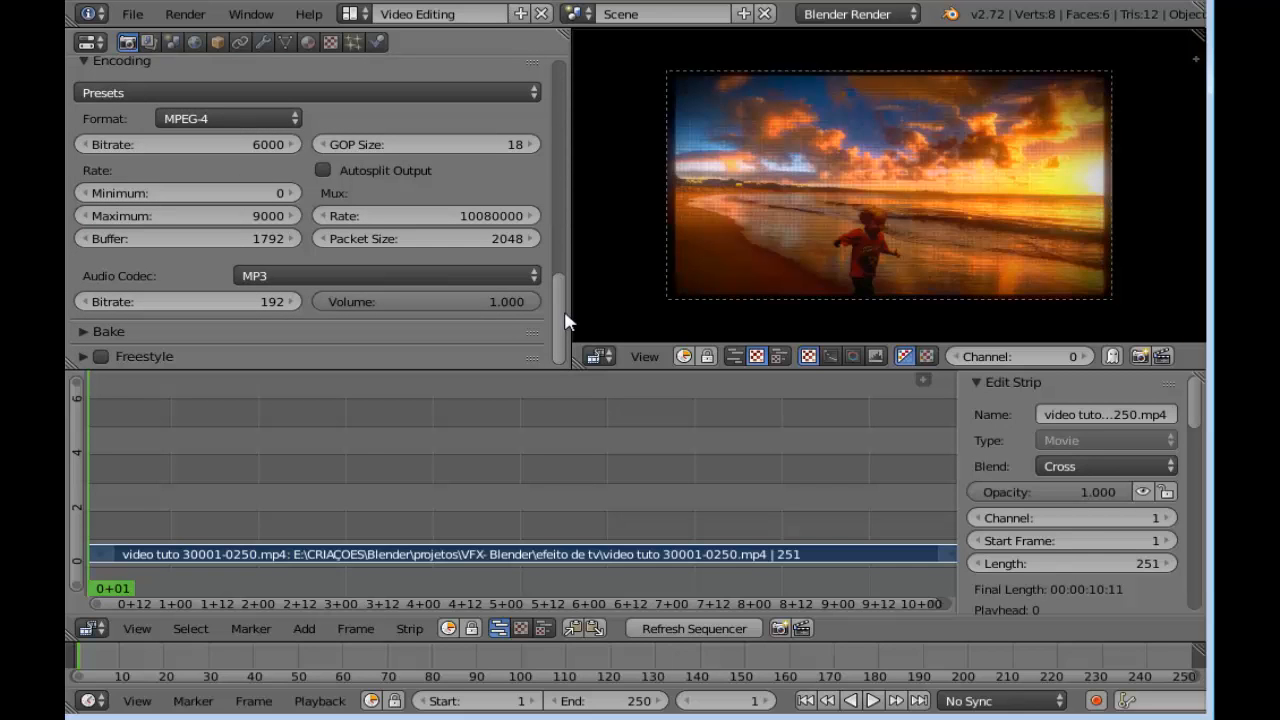
Go to frame 400 and set the scene's end frame to 400
left_click_drag(563, 322, 563, 248)
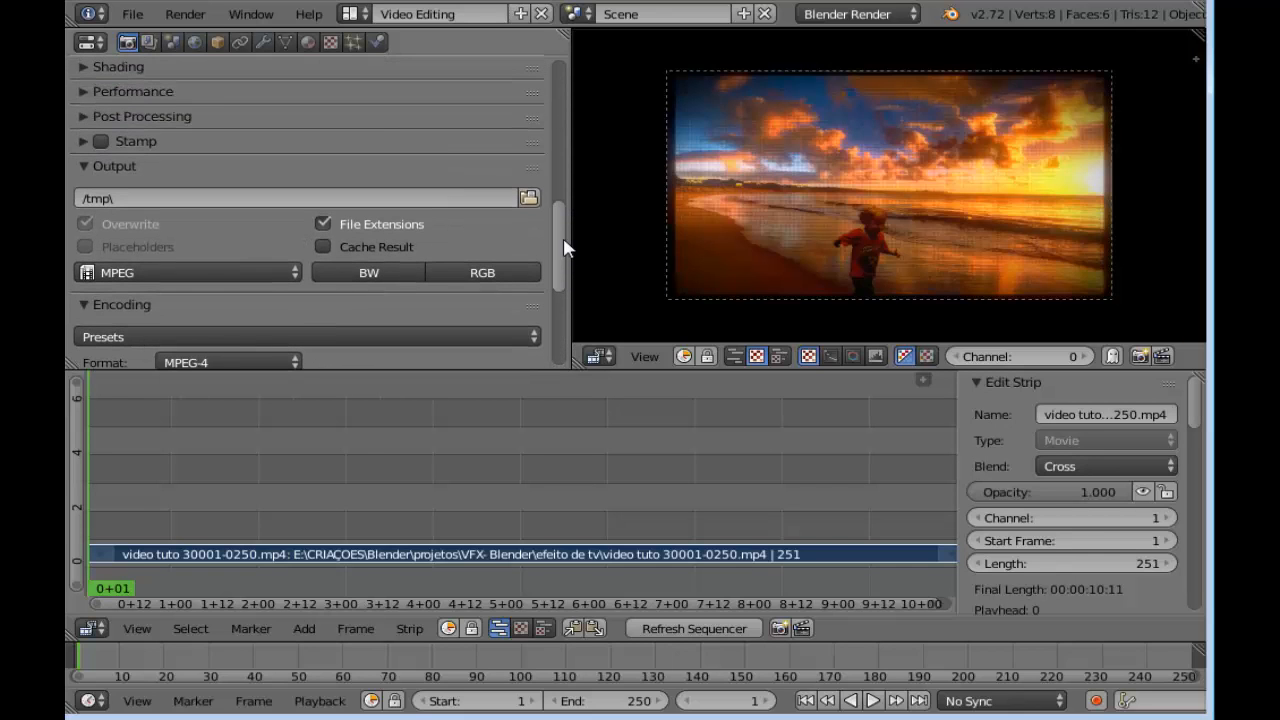
scroll(895, 243, "up", 2)
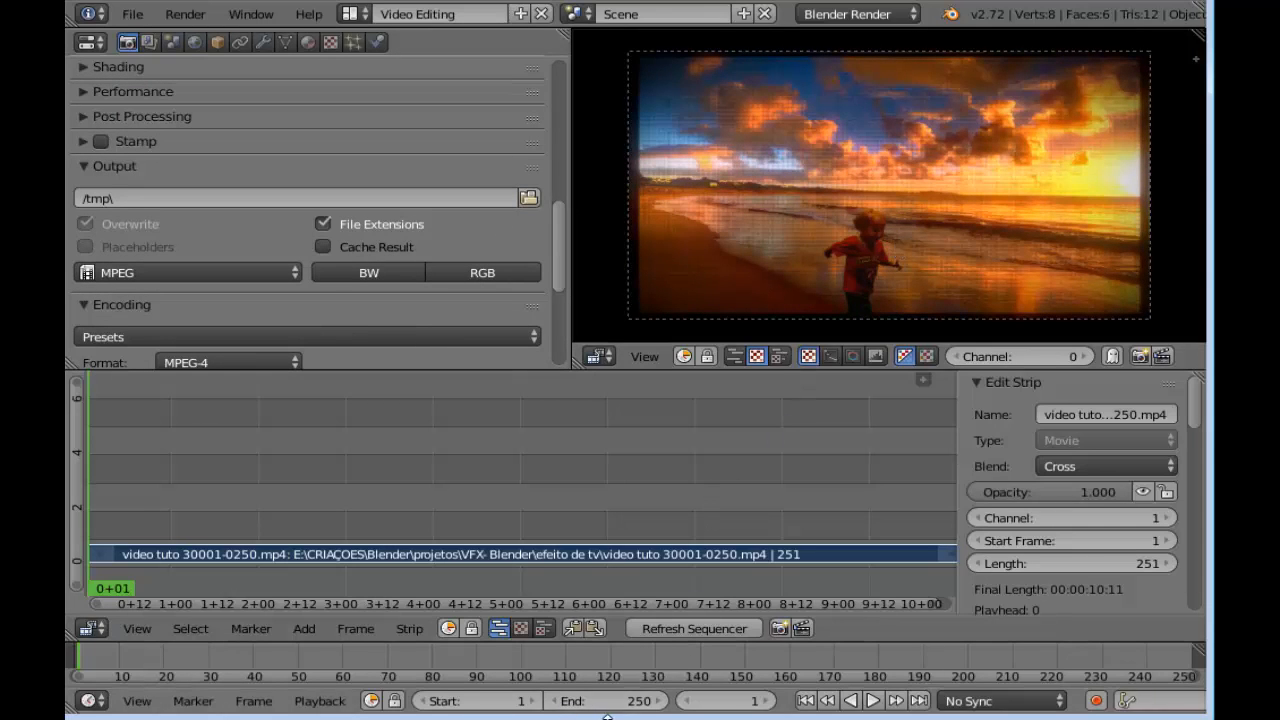
left_click(744, 703)
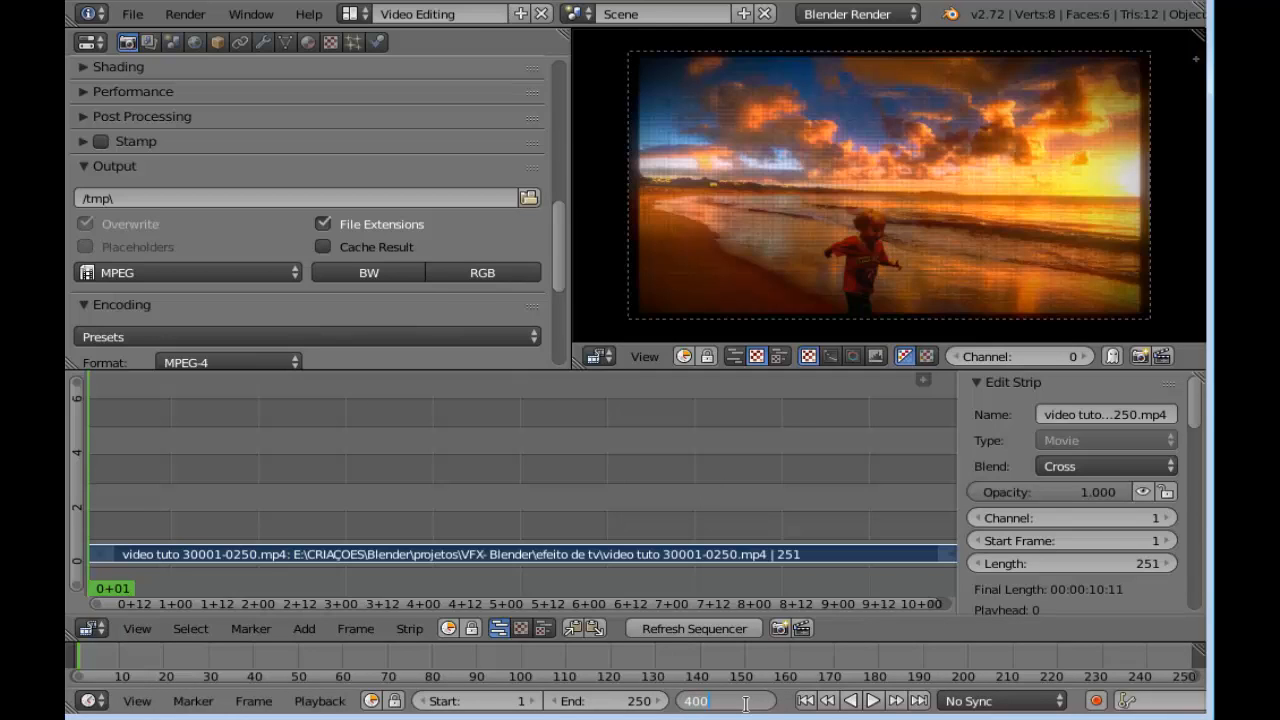
key("Return")
left_click(636, 701)
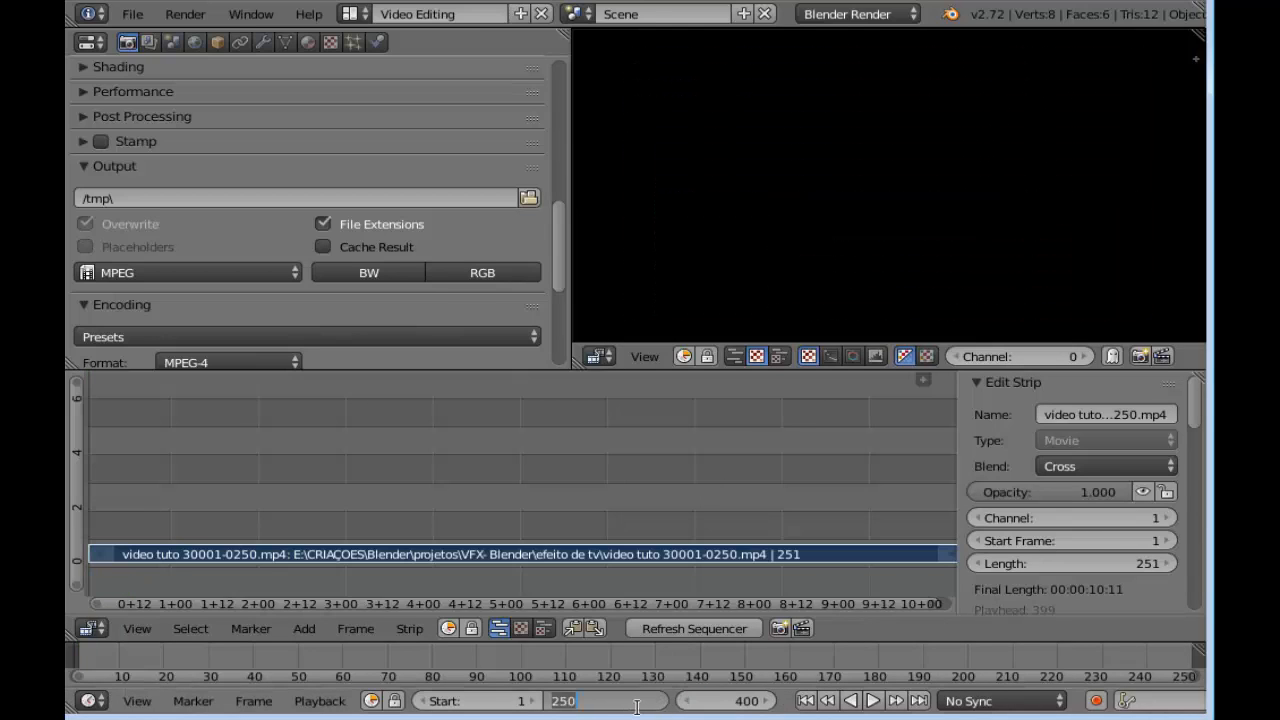
type("400")
key("Return")
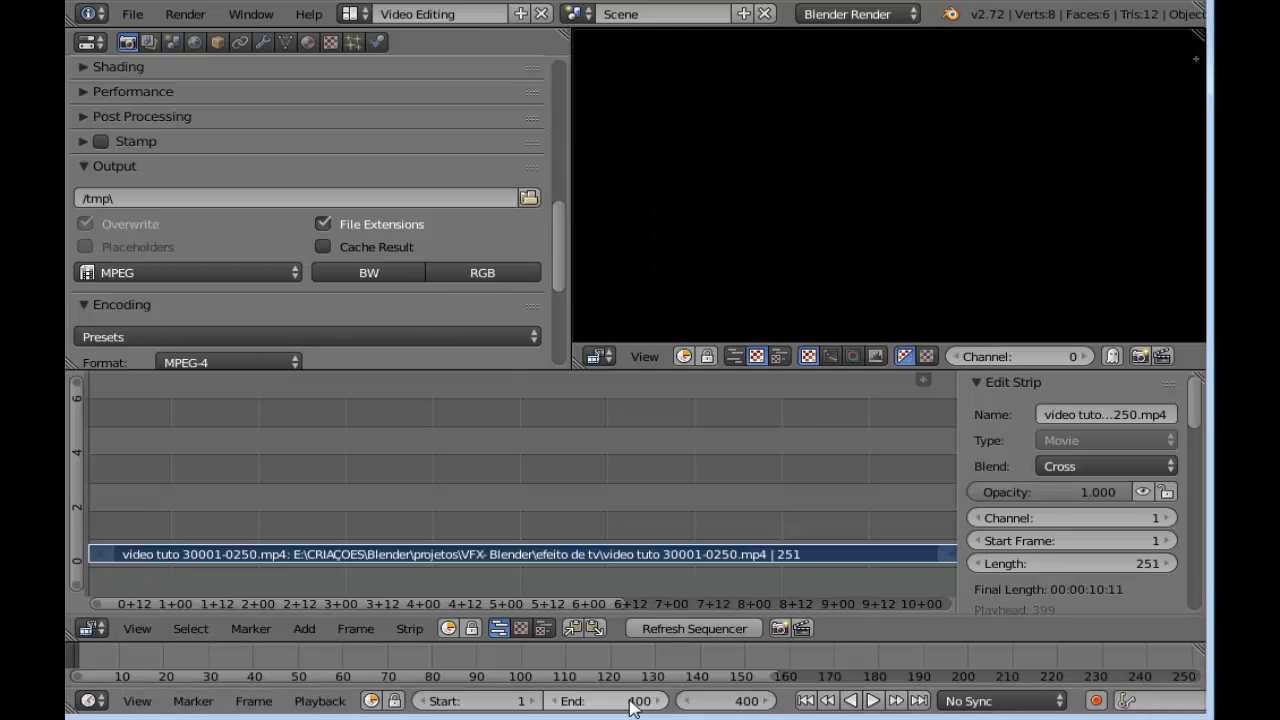
Move the video strip up to channel 2, keeping its start at frame 1, and place the playhead at frame 251
scroll(606, 480, "down", 9)
middle_click_drag(606, 480, 526, 471)
scroll(524, 470, "up", 3)
mouse_move(696, 510)
left_mouse_down()
mouse_move(655, 514)
mouse_move(699, 514)
left_mouse_up()
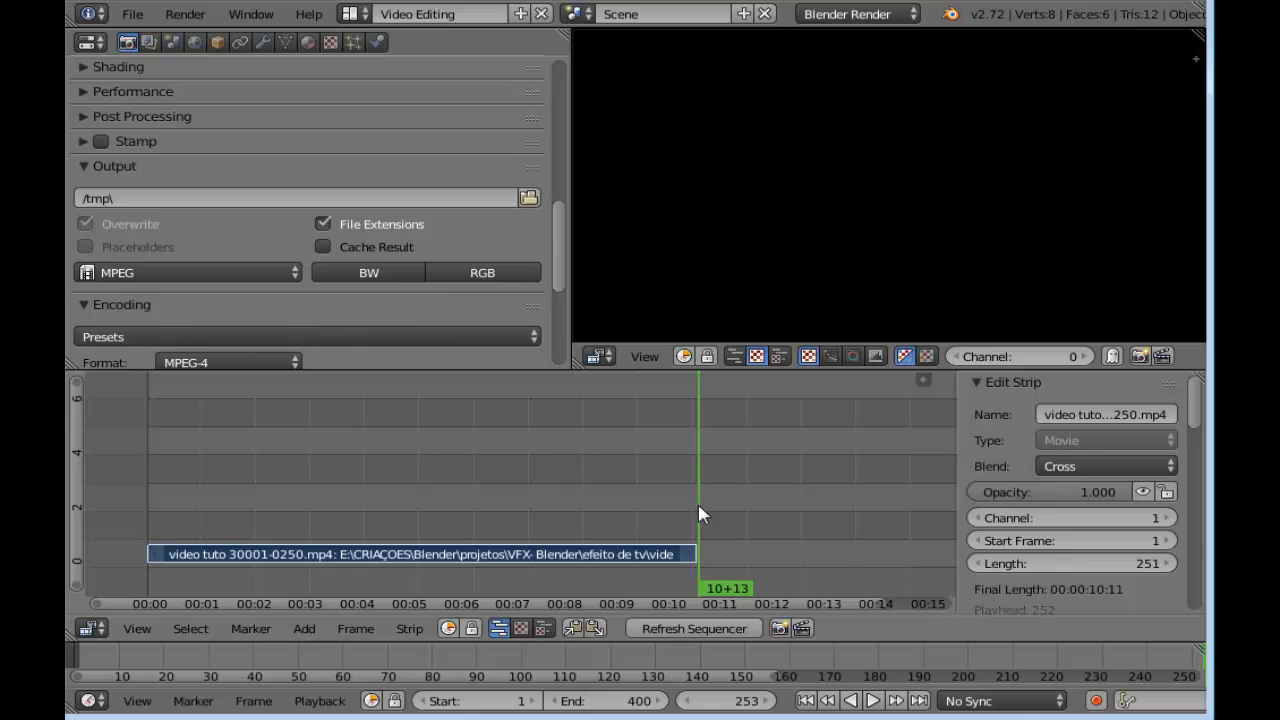
right_click_drag(494, 562, 498, 544)
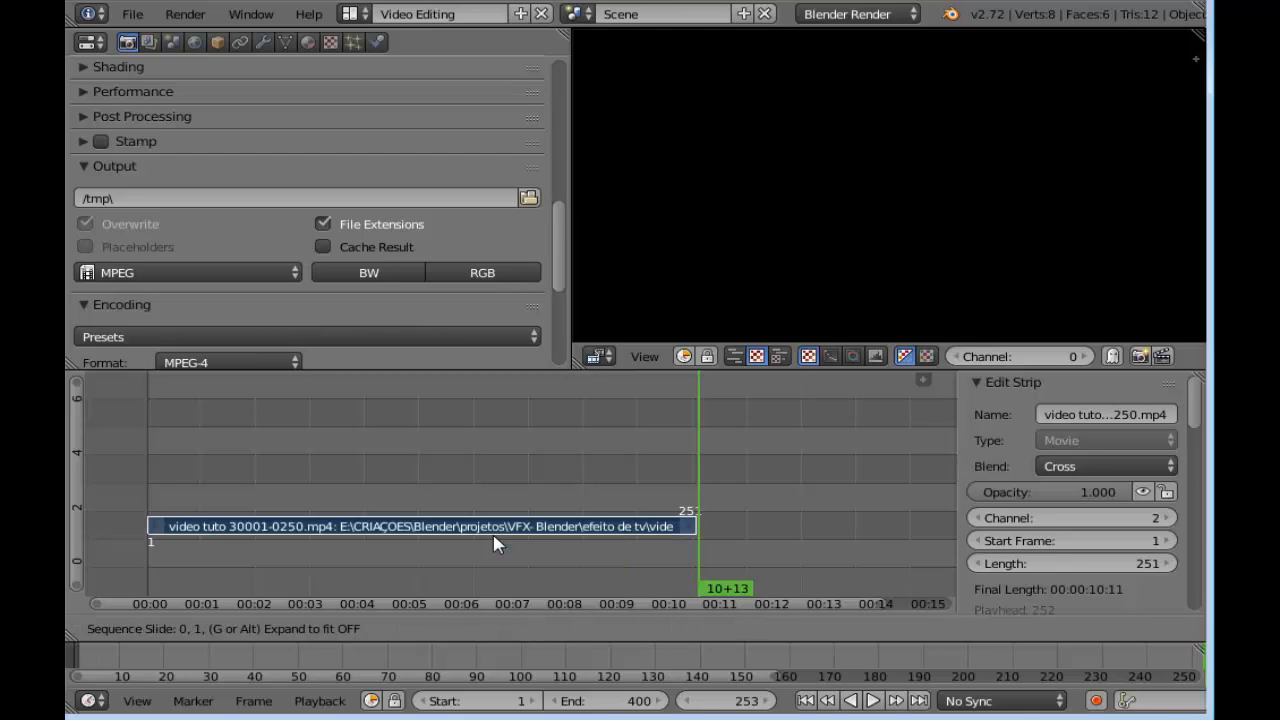
left_click_drag(695, 490, 697, 491)
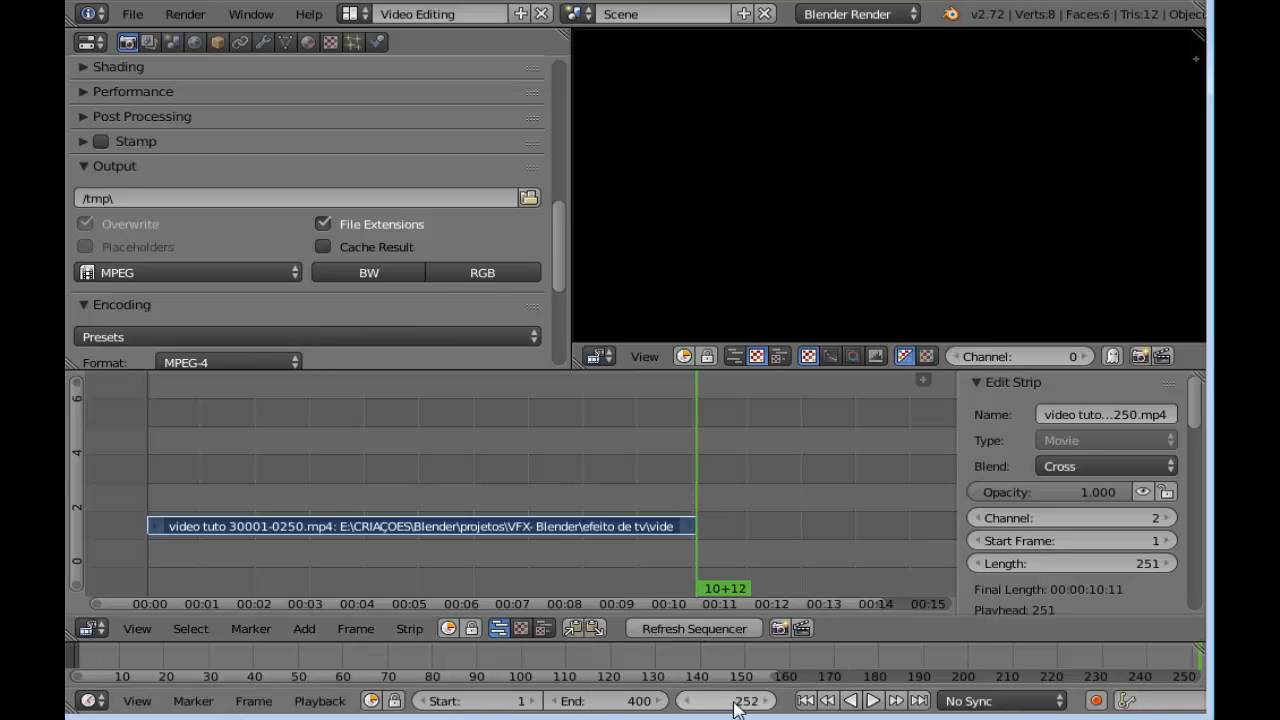
left_click(688, 702)
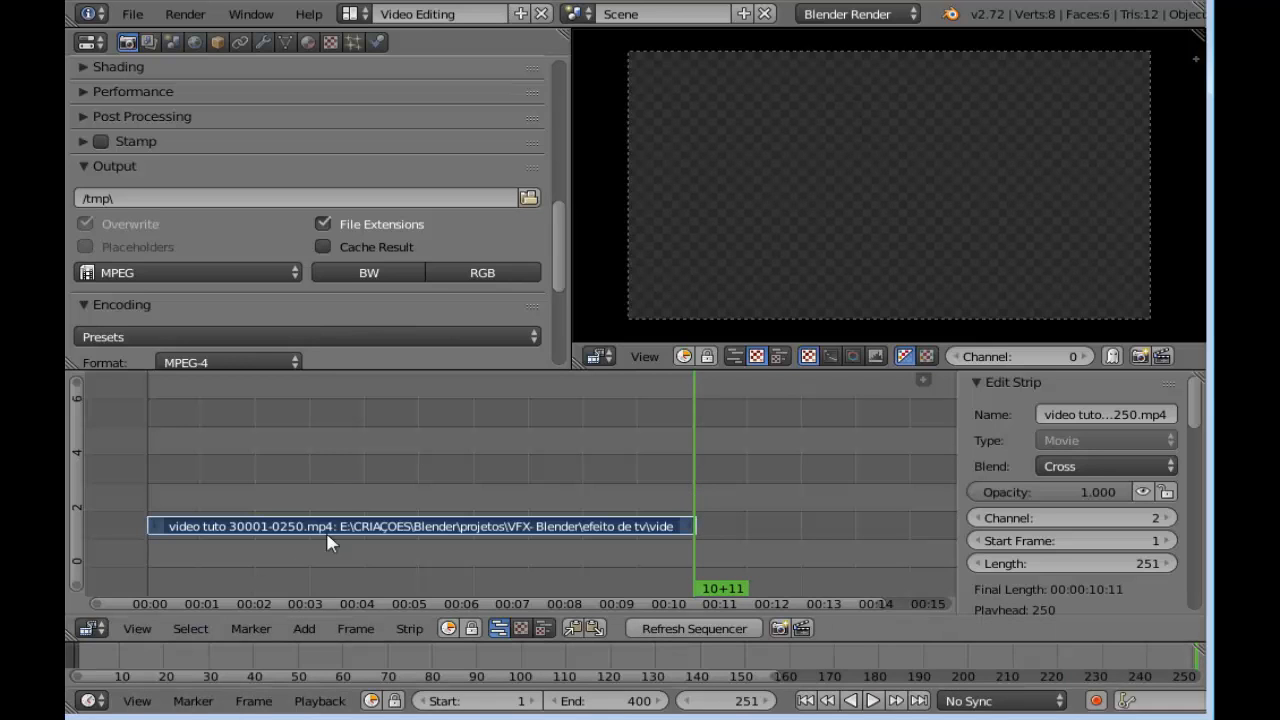
Add the image "sem efeito.png" from the efeito de tv folder as a strip at frame 251
left_click(305, 628)
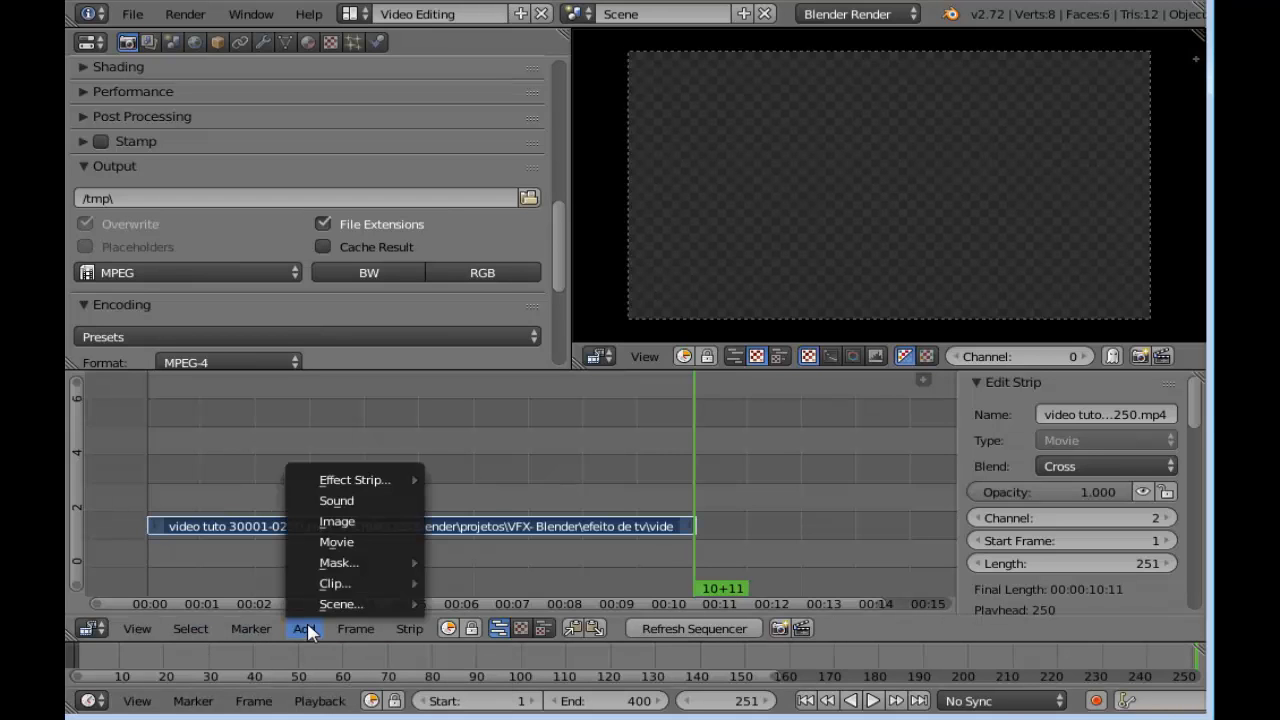
left_click(362, 540)
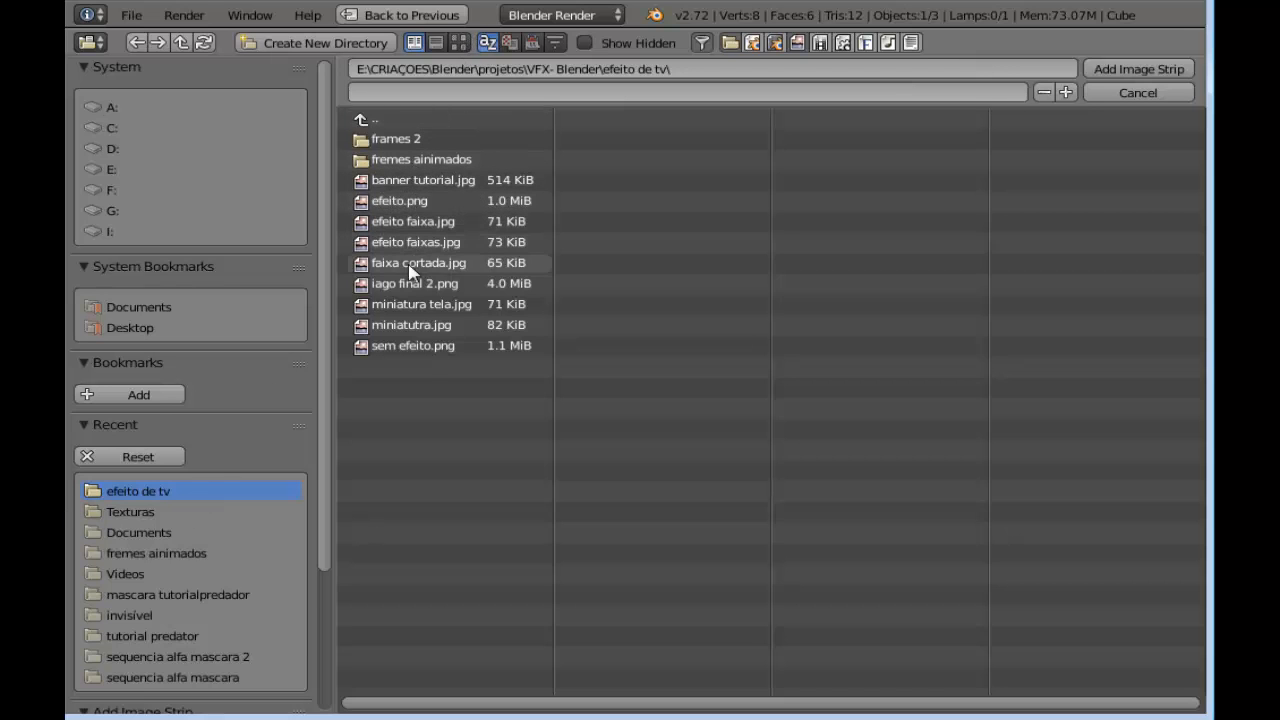
left_click(426, 346)
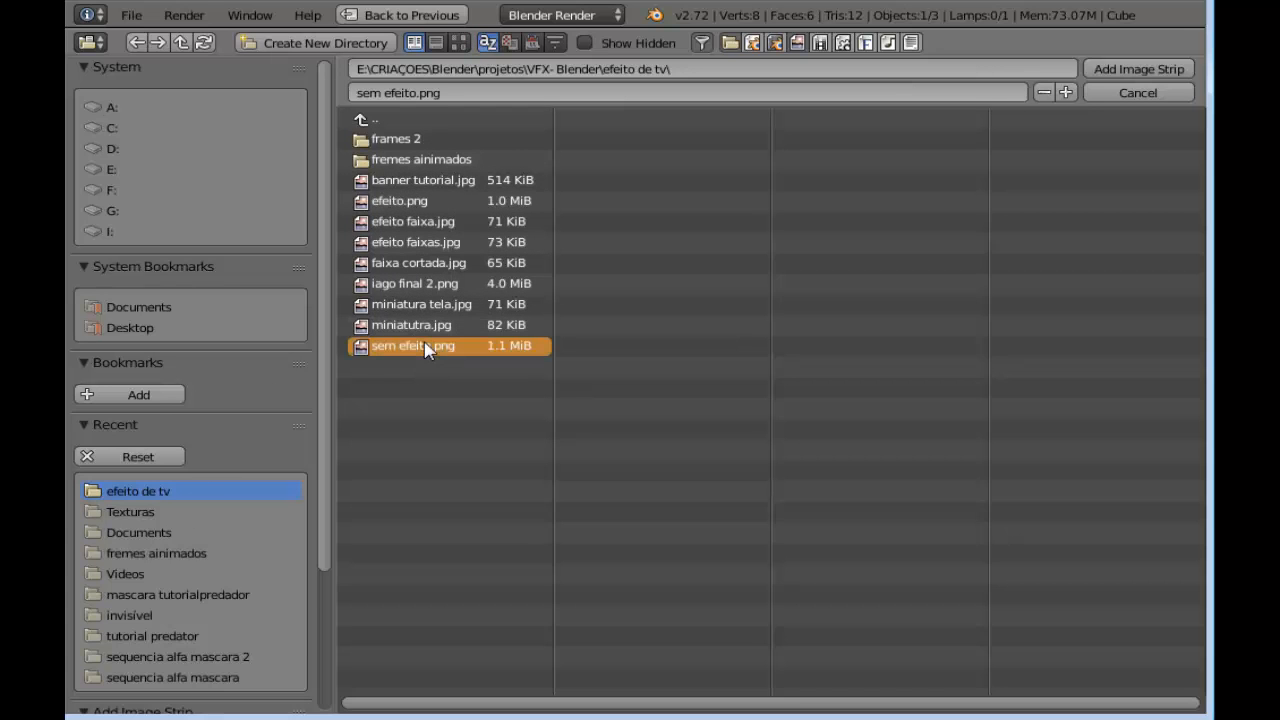
left_click(1138, 69)
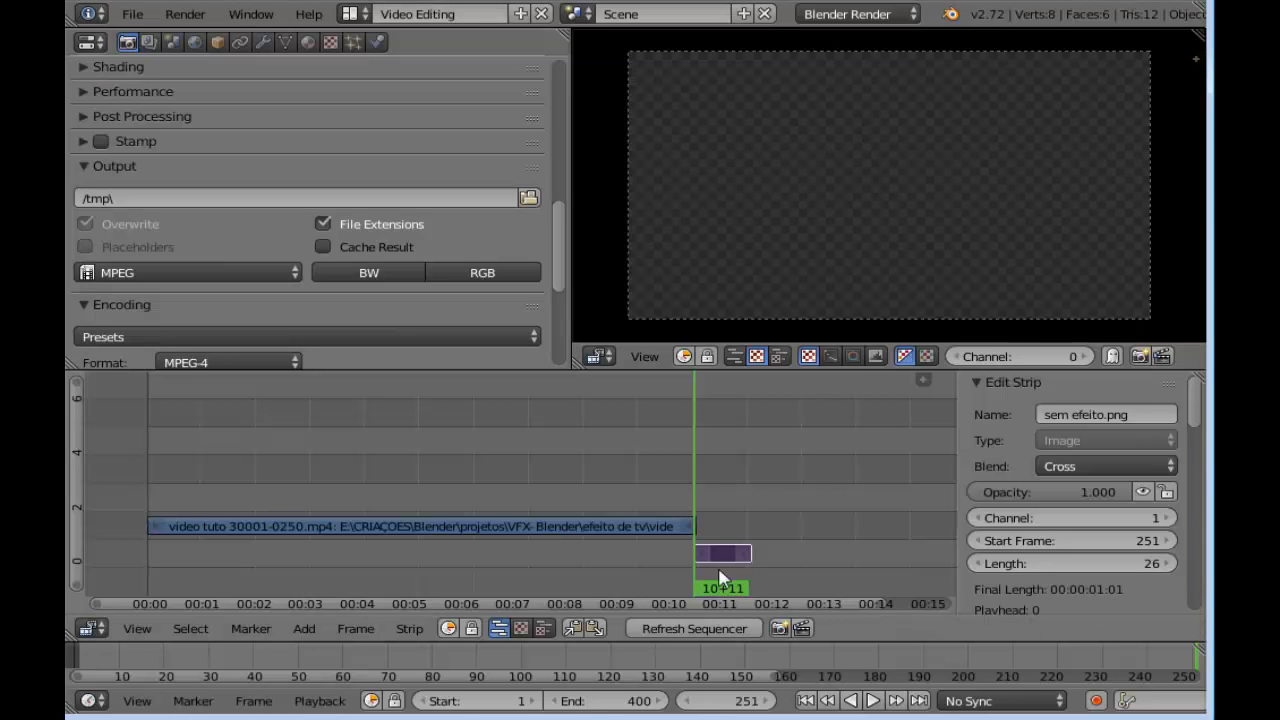
Lengthen the image strip to 39 frames and move it to channel 3, starting at frame 233 to overlap the video's end
key("g")
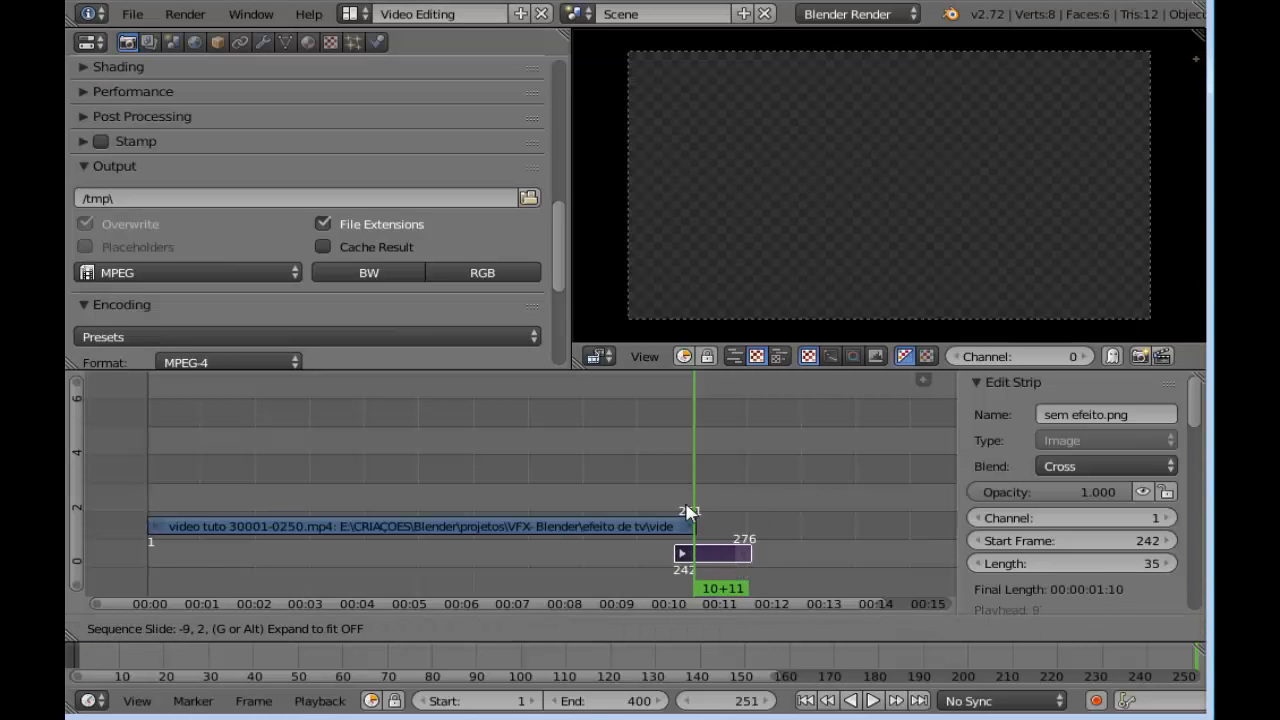
left_click(679, 572)
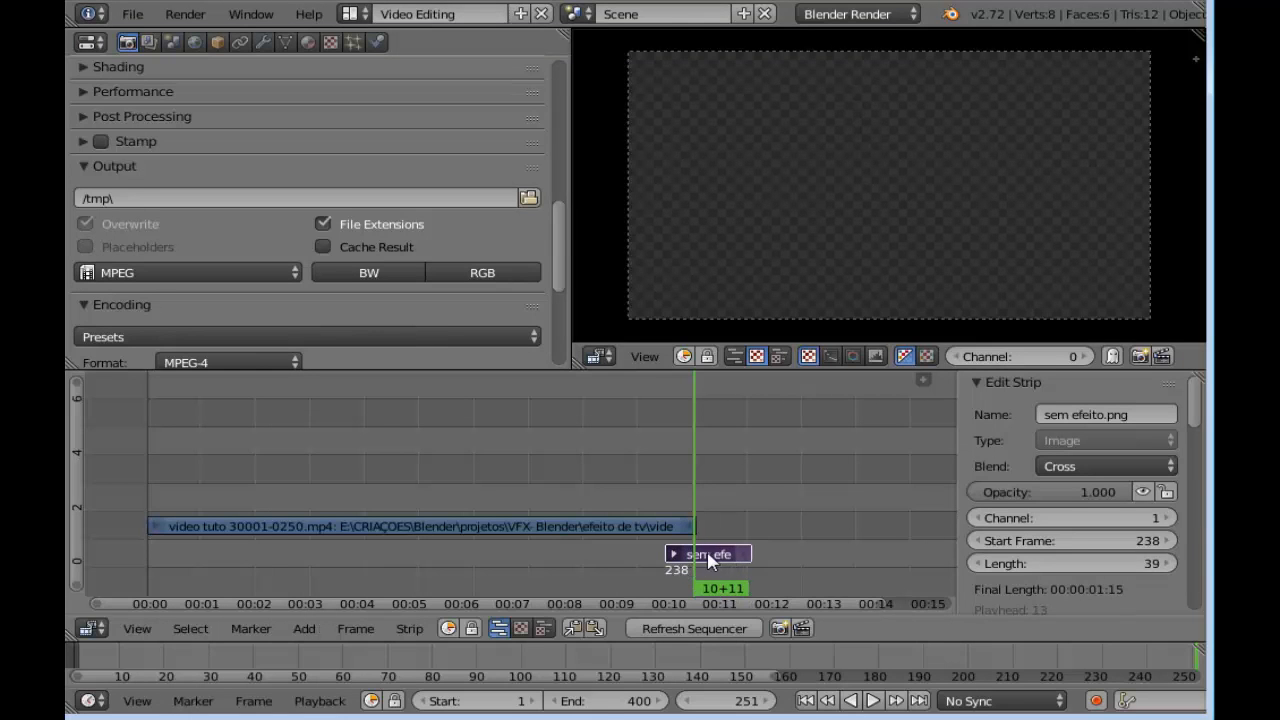
key("g")
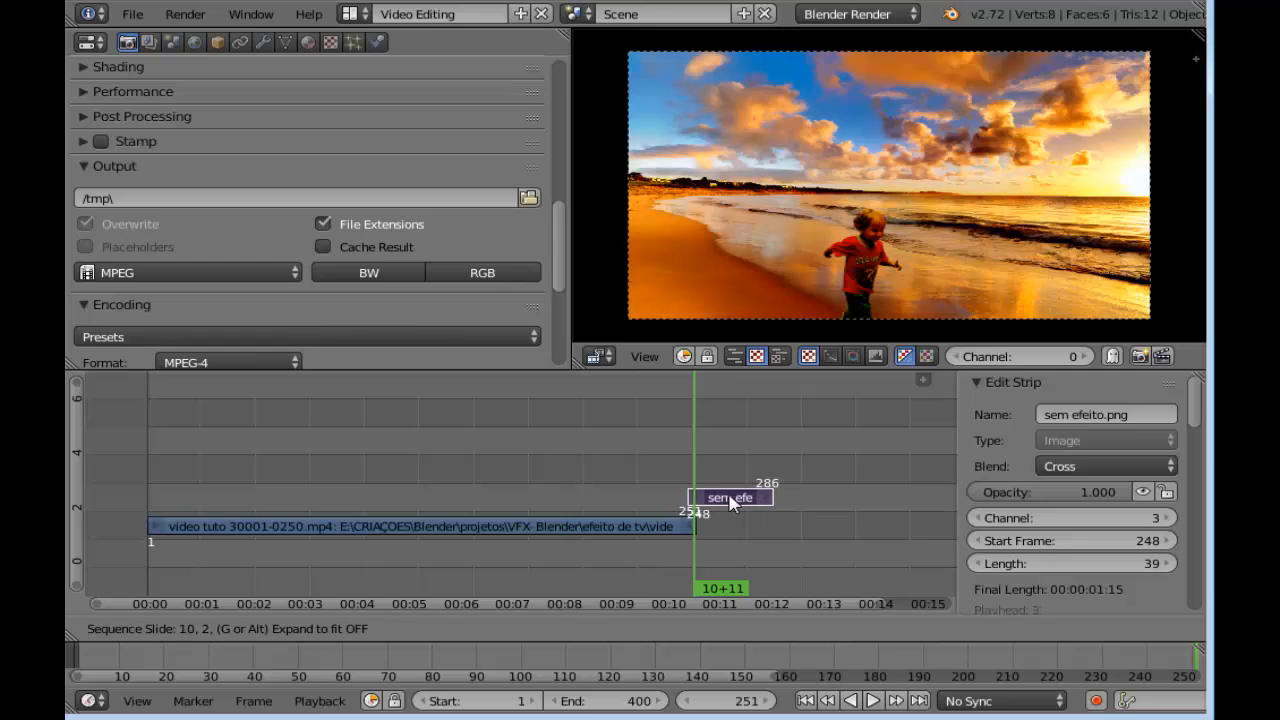
left_click(713, 505)
left_click_drag(690, 472, 652, 484)
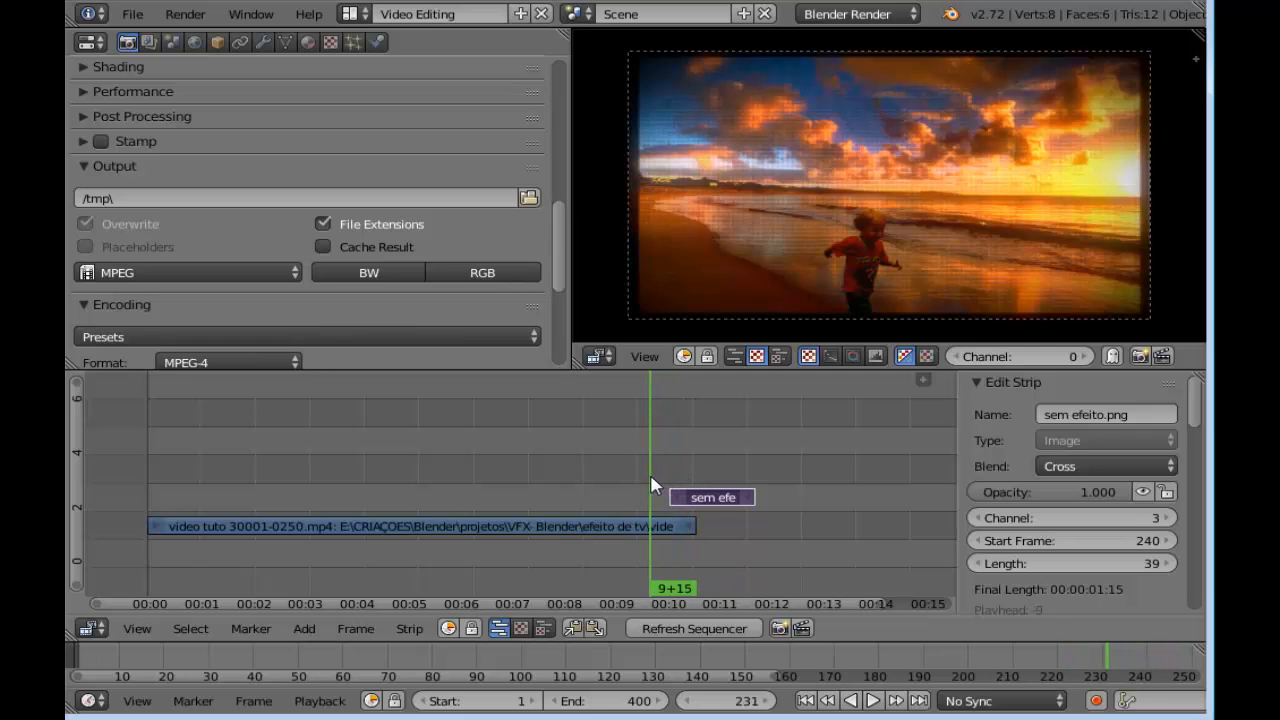
right_click_drag(712, 500, 697, 500)
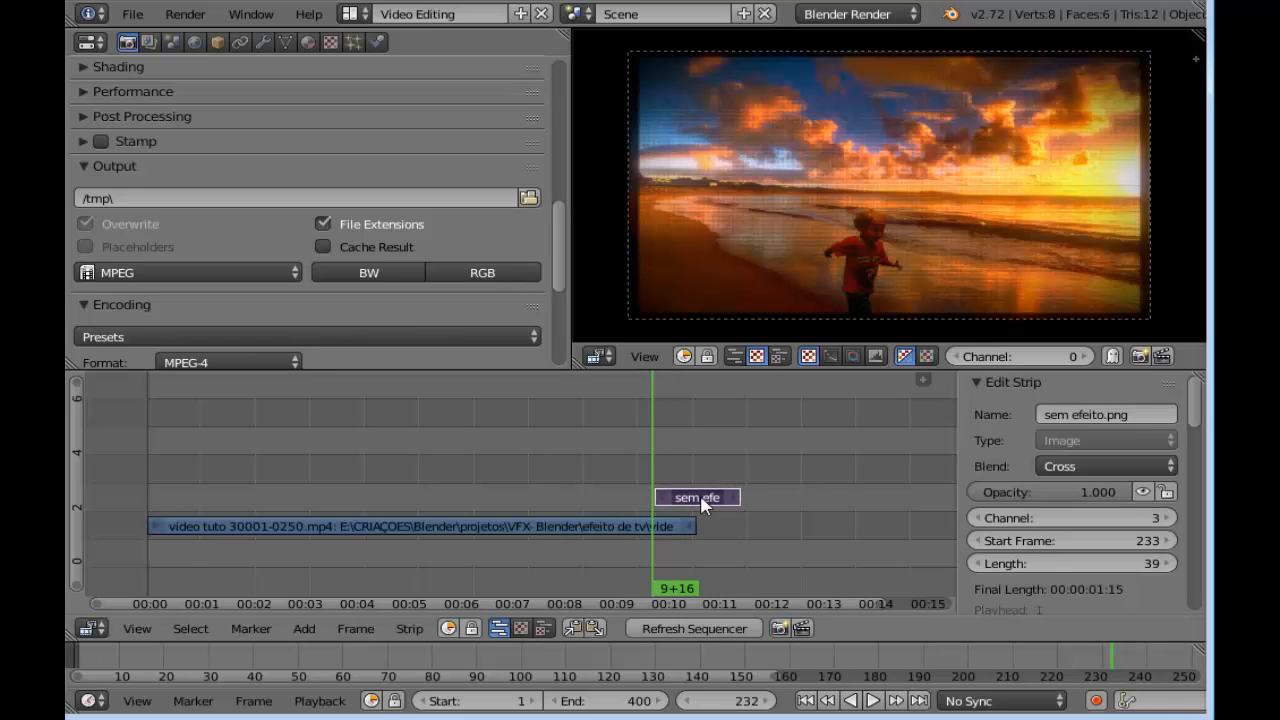
left_click(657, 483)
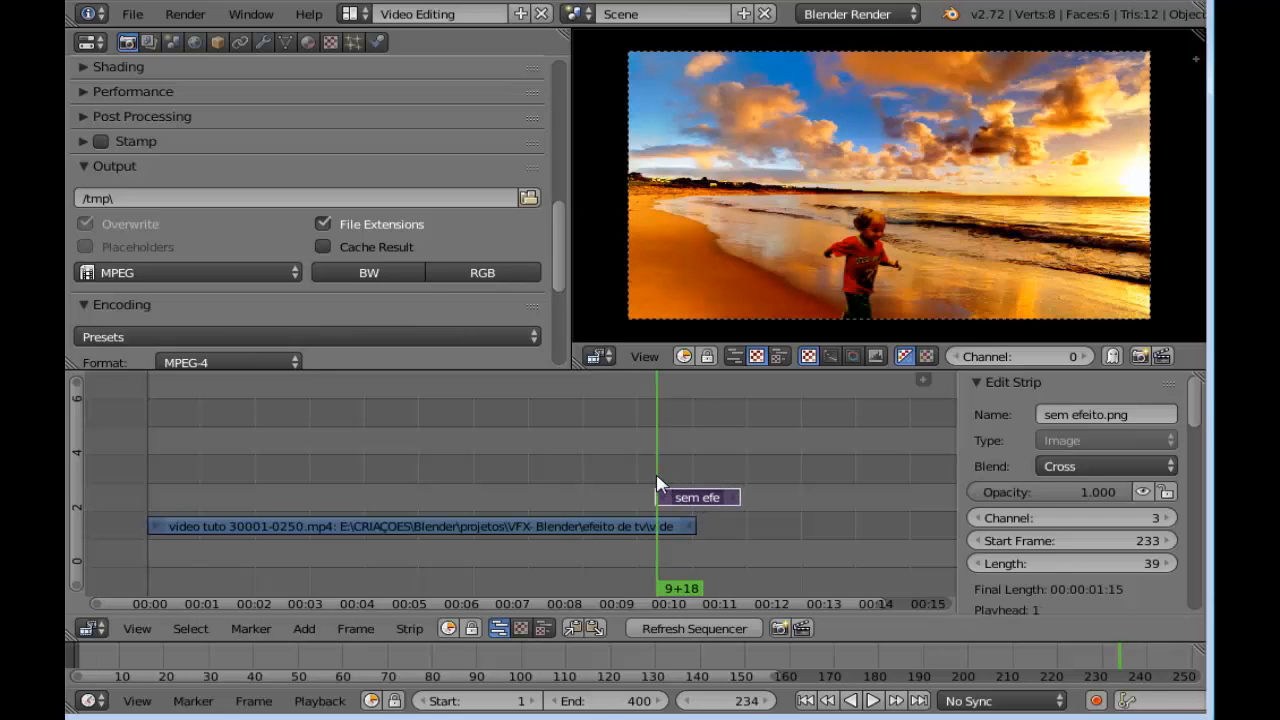
Extend the end of the image strip to frame 400
right_click_drag(735, 500, 834, 500)
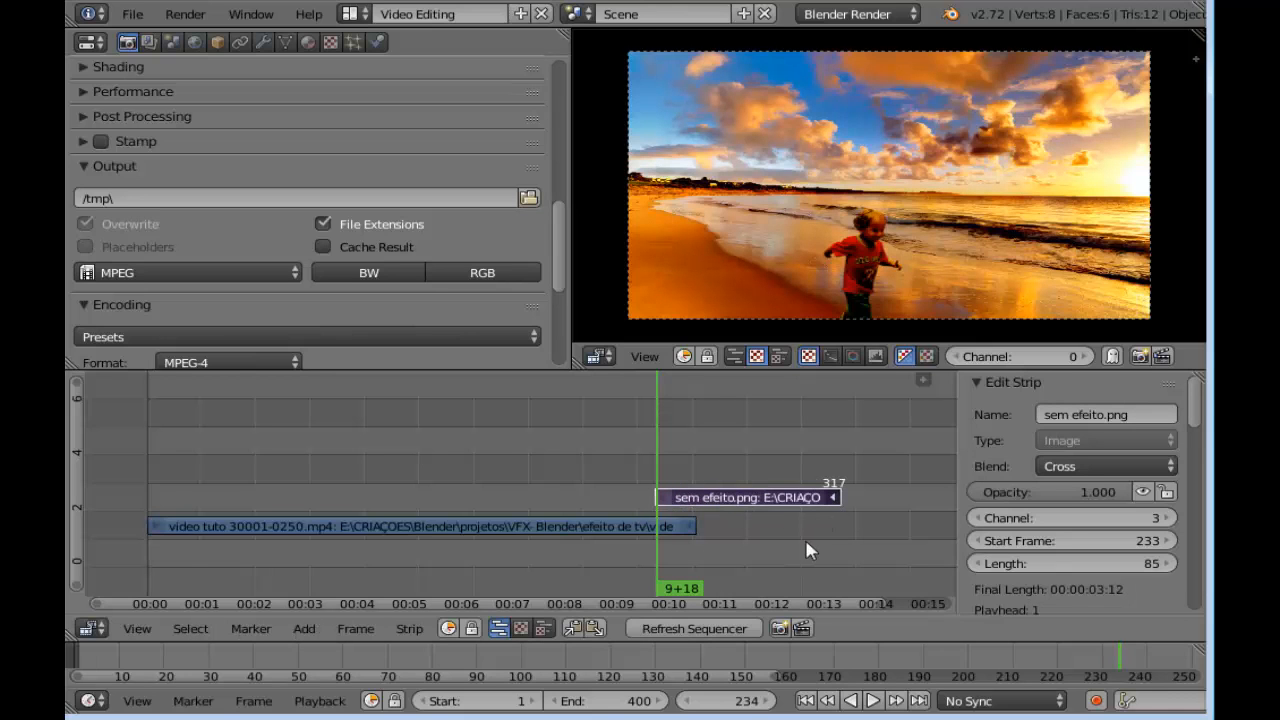
scroll(769, 535, "down", 2)
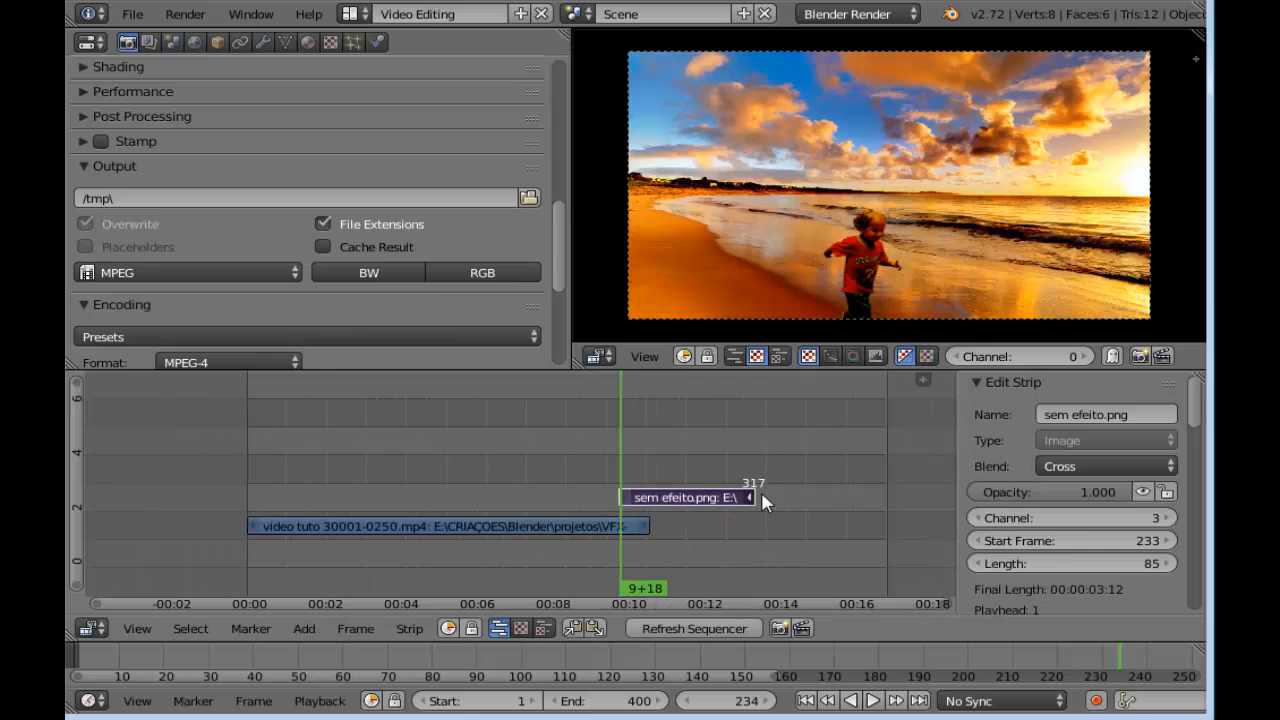
right_click_drag(752, 496, 840, 490)
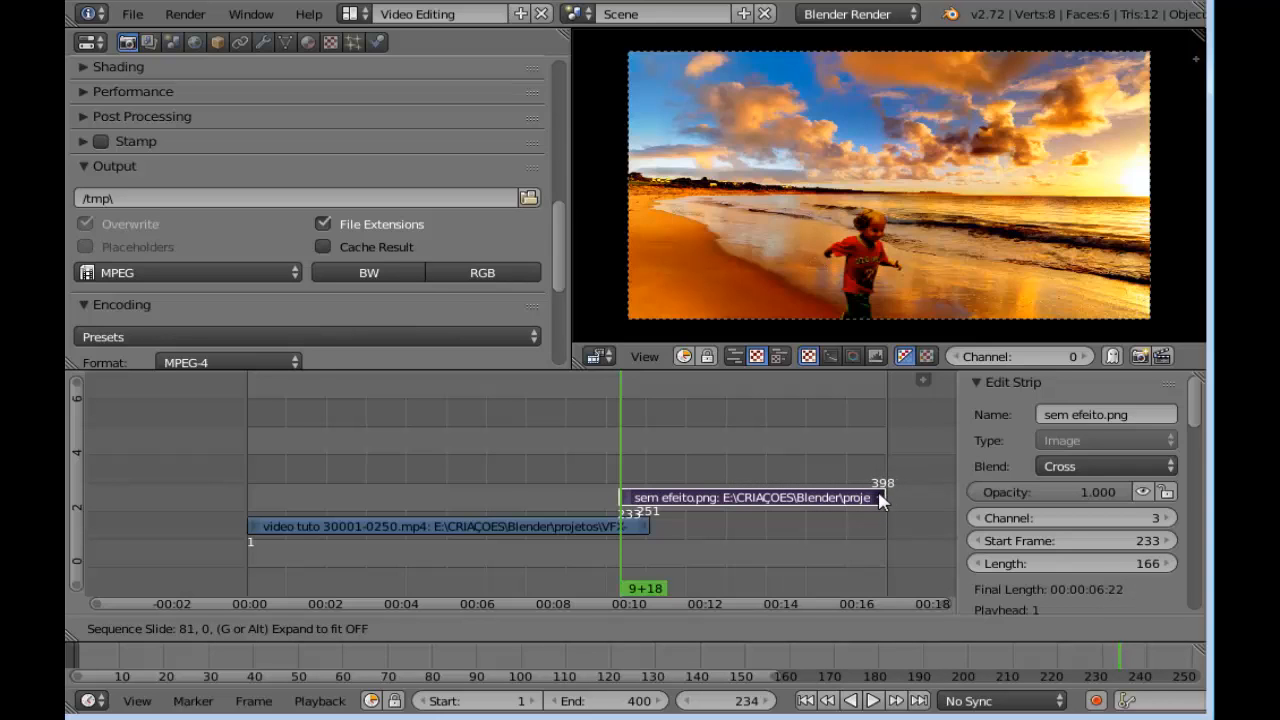
left_click(884, 498)
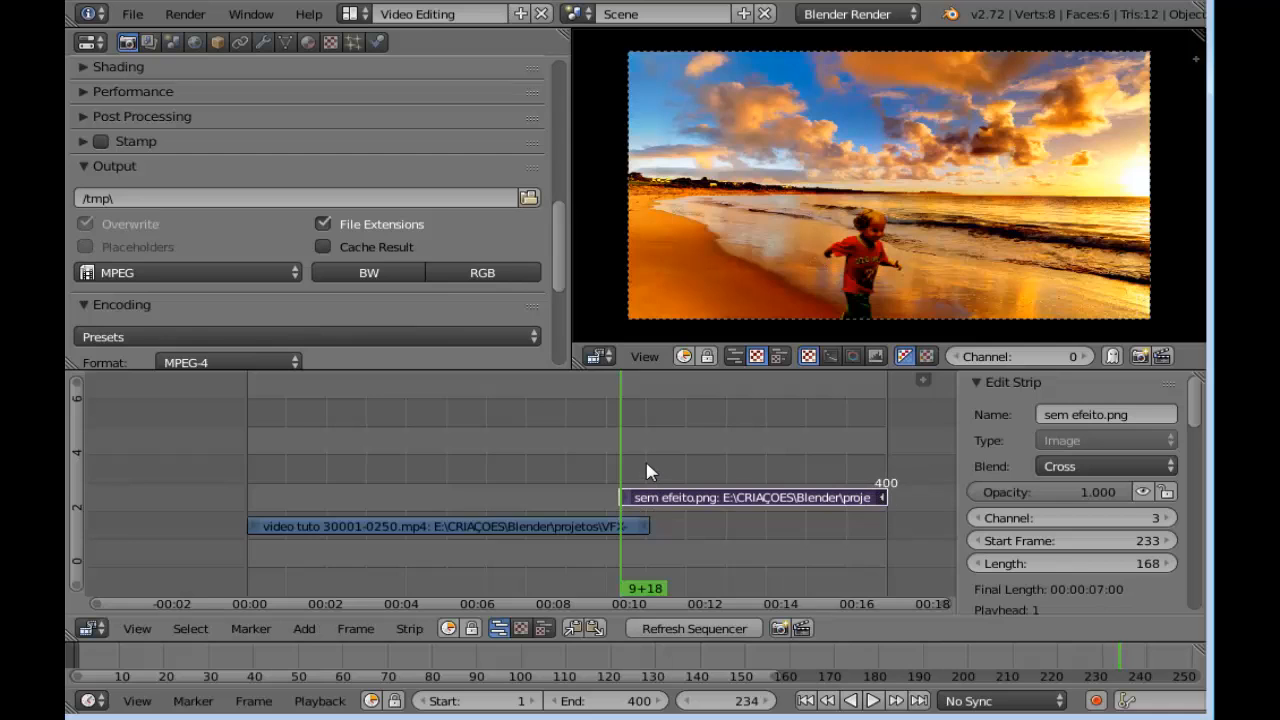
Set the image strip's opacity to 0 at frame 233 and insert an opacity keyframe there
scroll(646, 471, "up", 4)
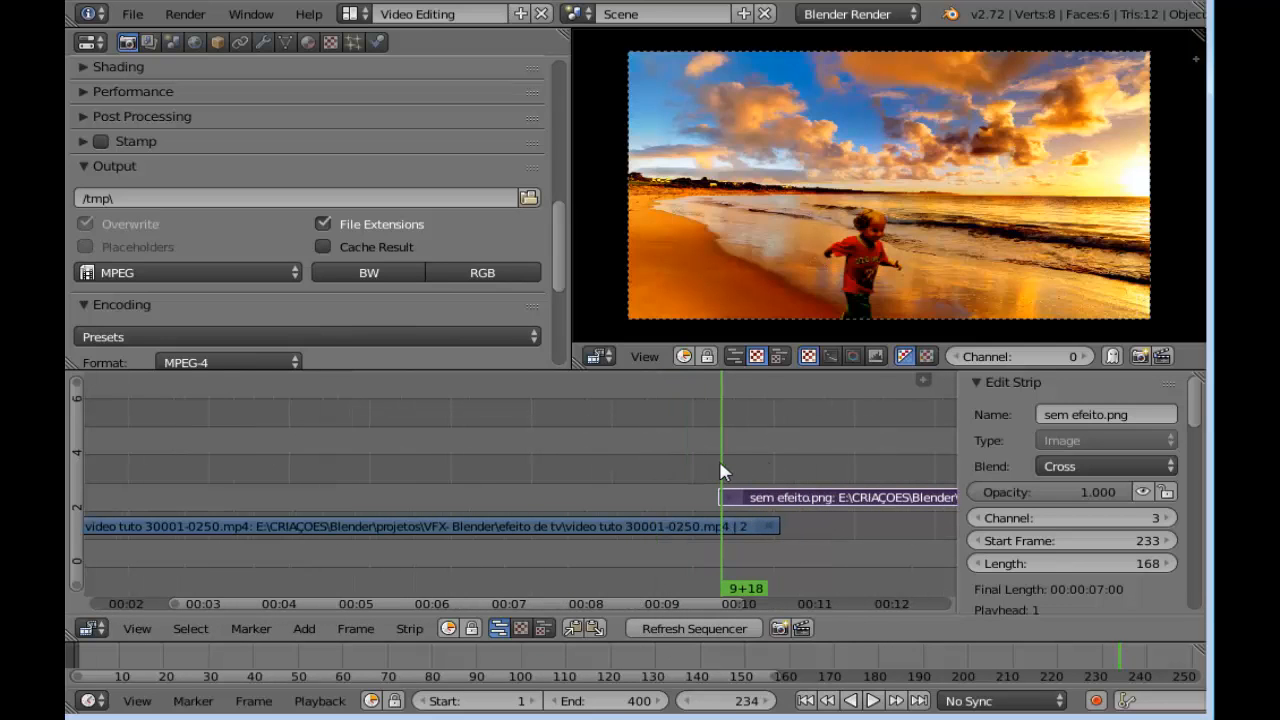
left_click(684, 701)
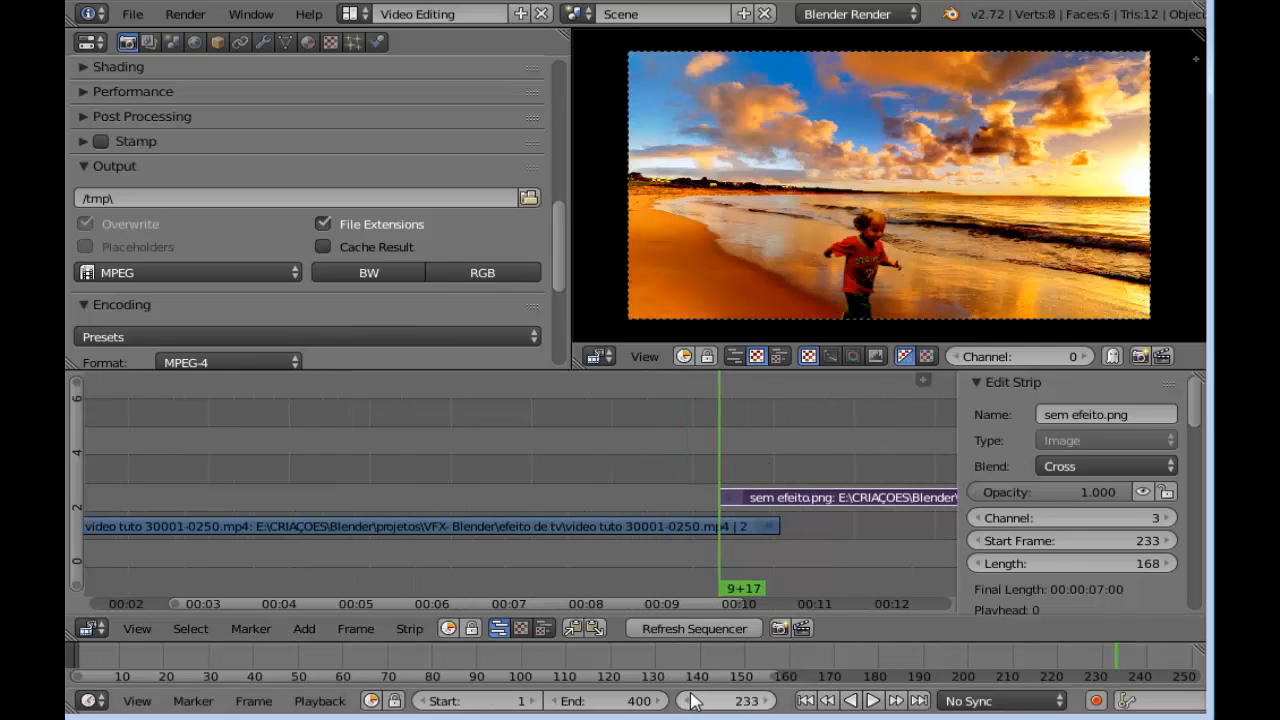
left_click(685, 701)
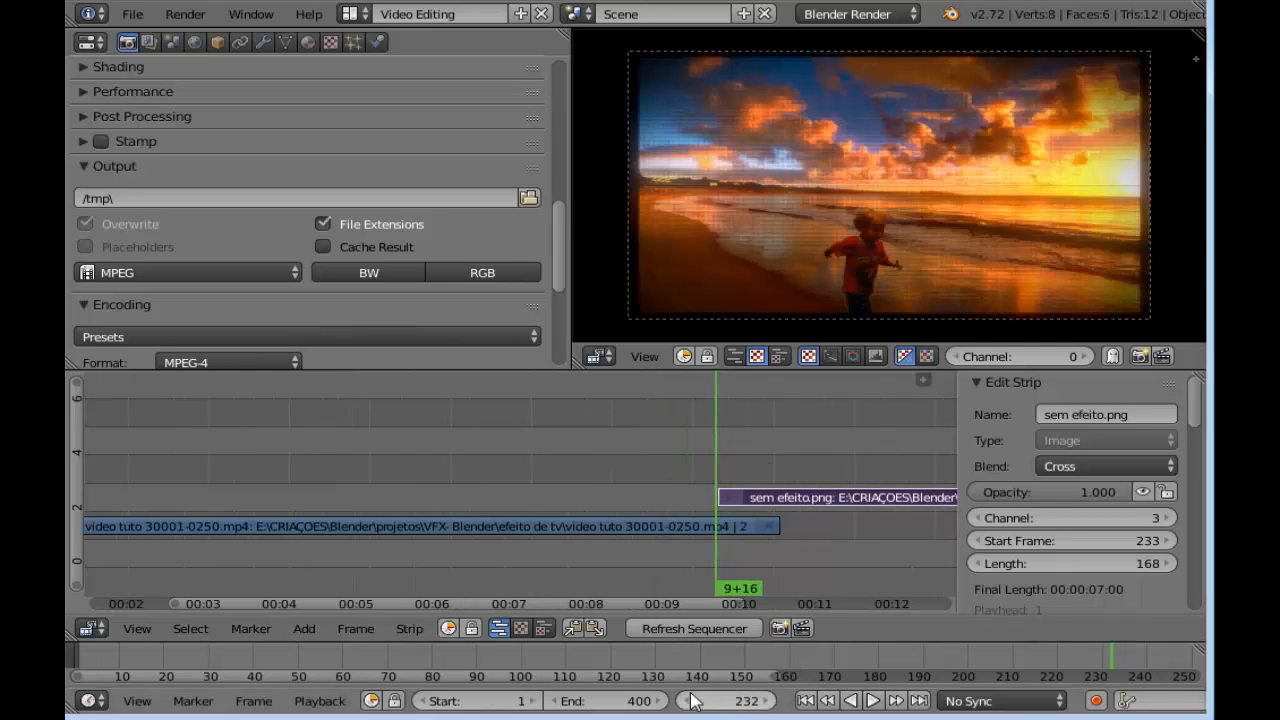
left_click(768, 701)
left_click_drag(1088, 492, 1000, 492)
right_click(1003, 492)
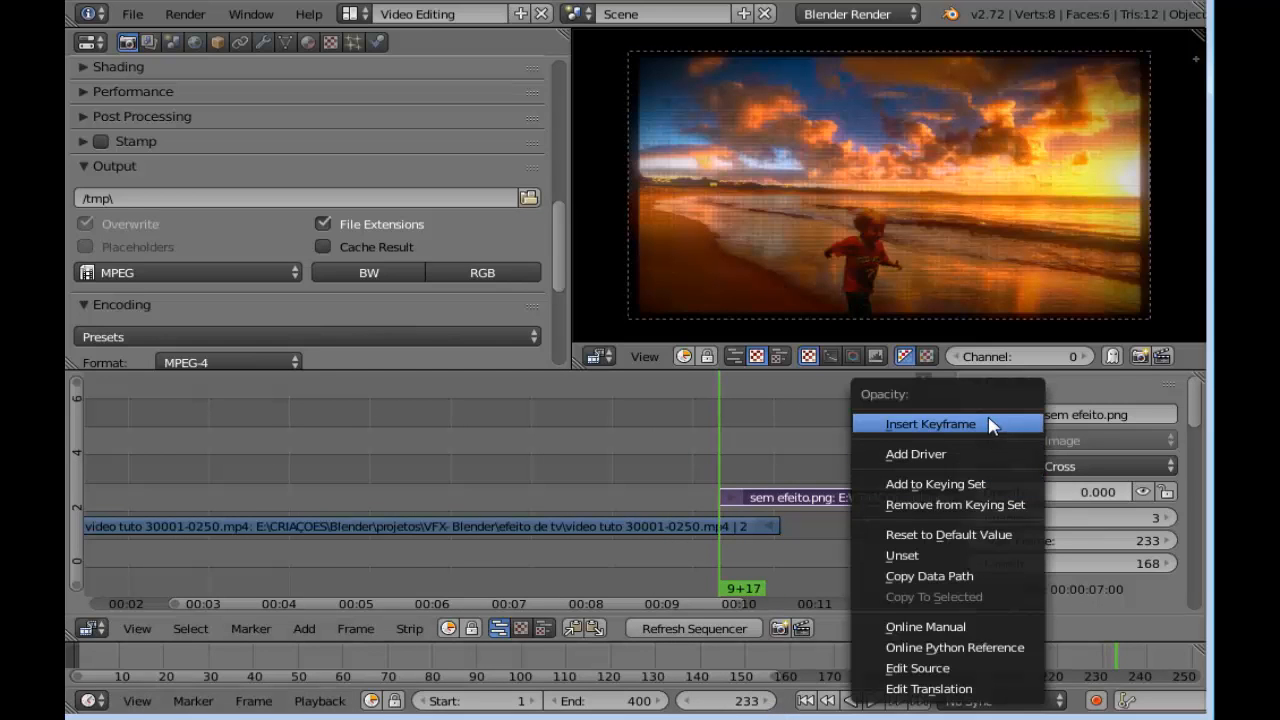
left_click(987, 426)
Set the image strip's opacity to 1 at frame 250 and insert an opacity keyframe there
left_click(780, 456)
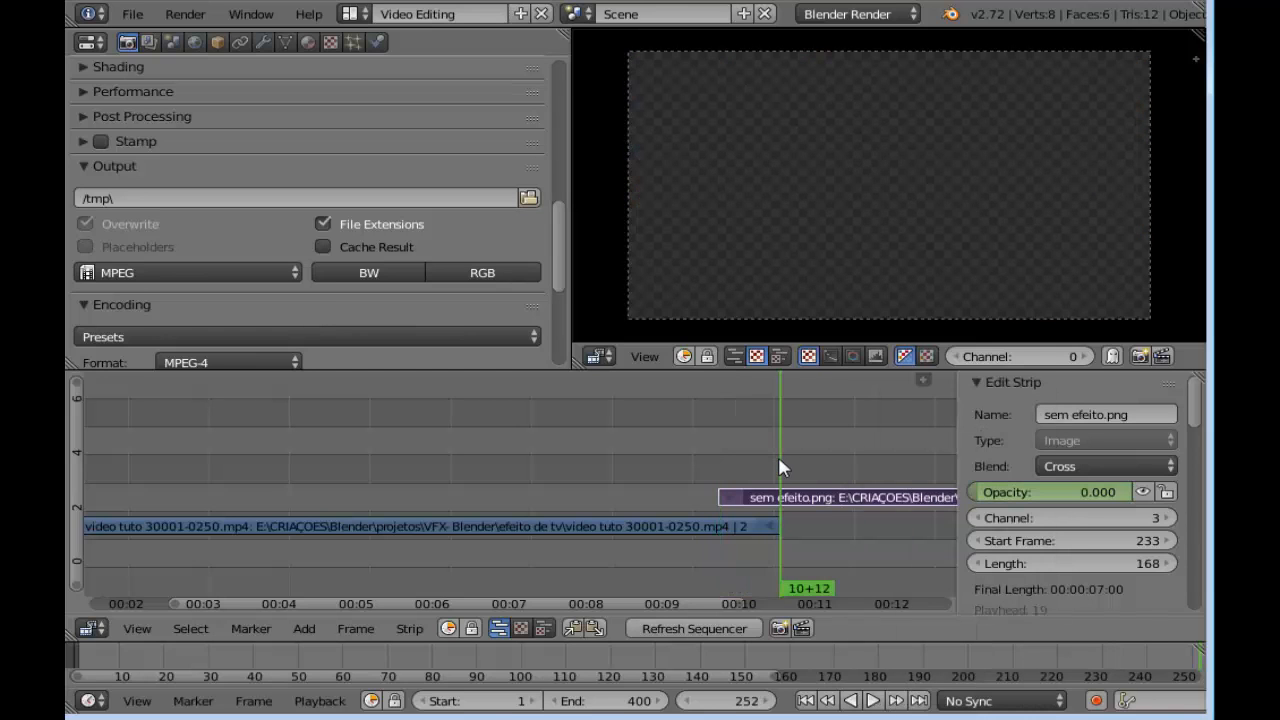
left_click(687, 702)
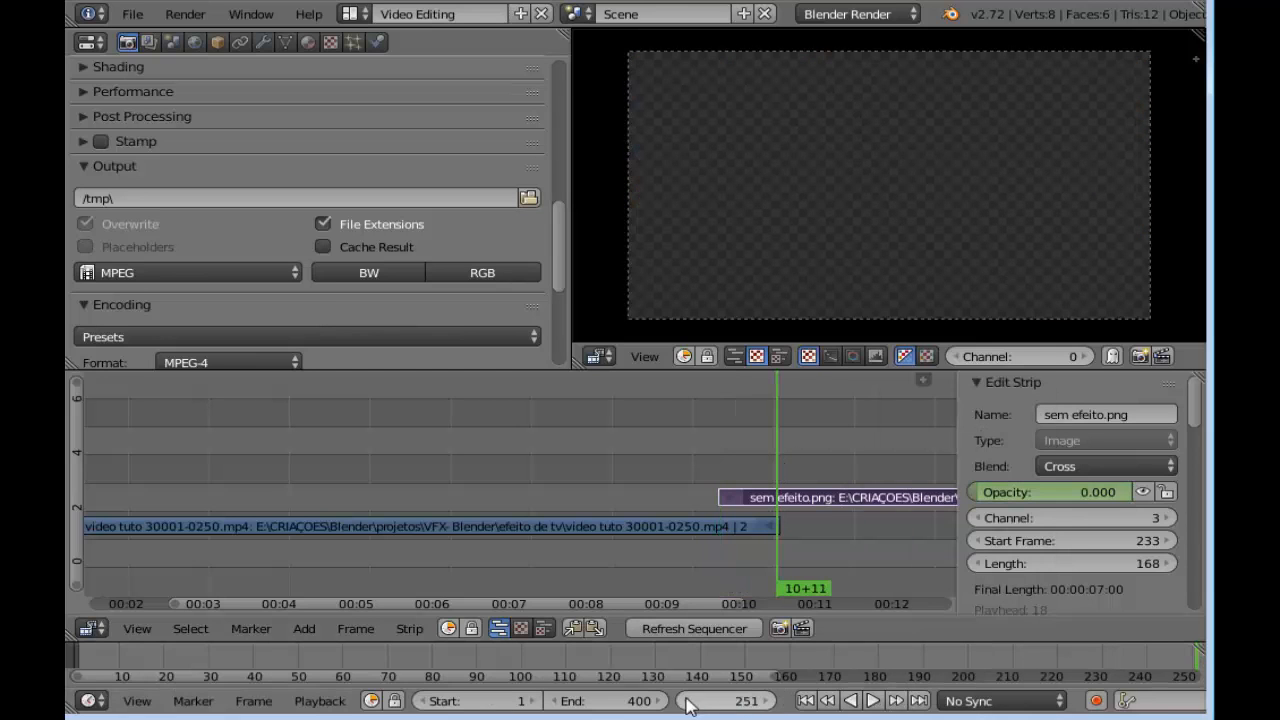
left_click(687, 702)
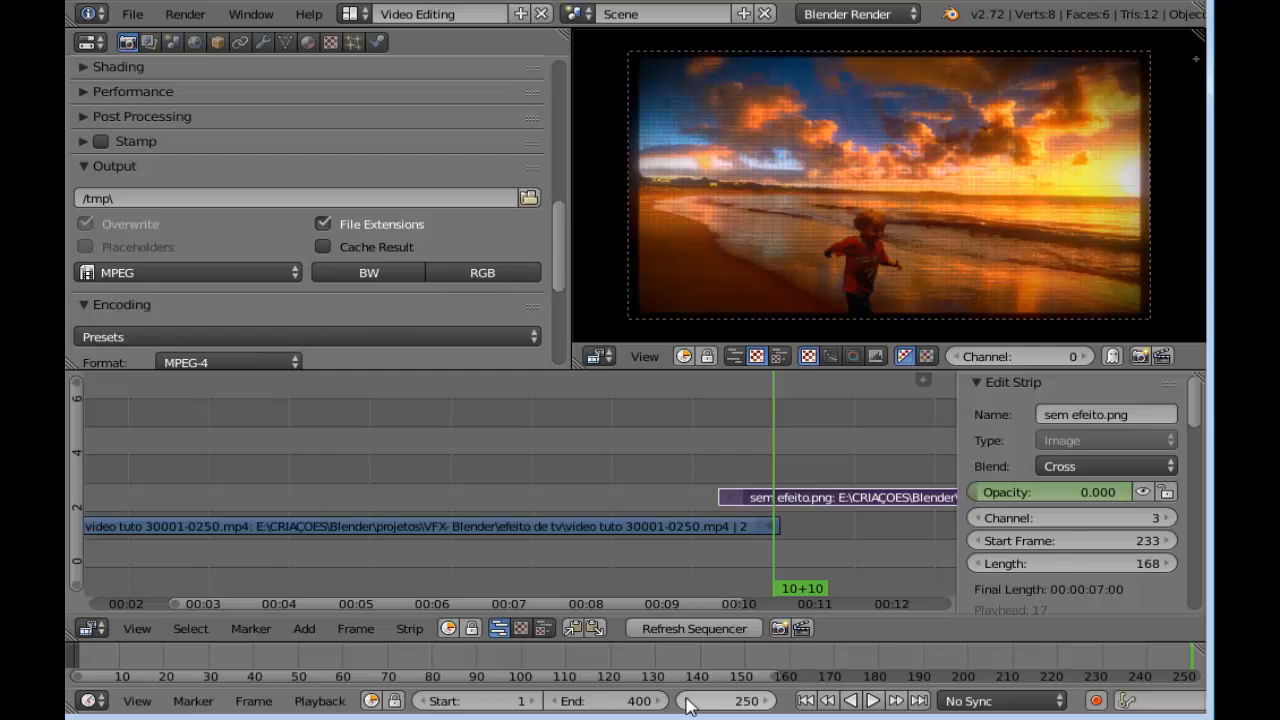
left_click(765, 702)
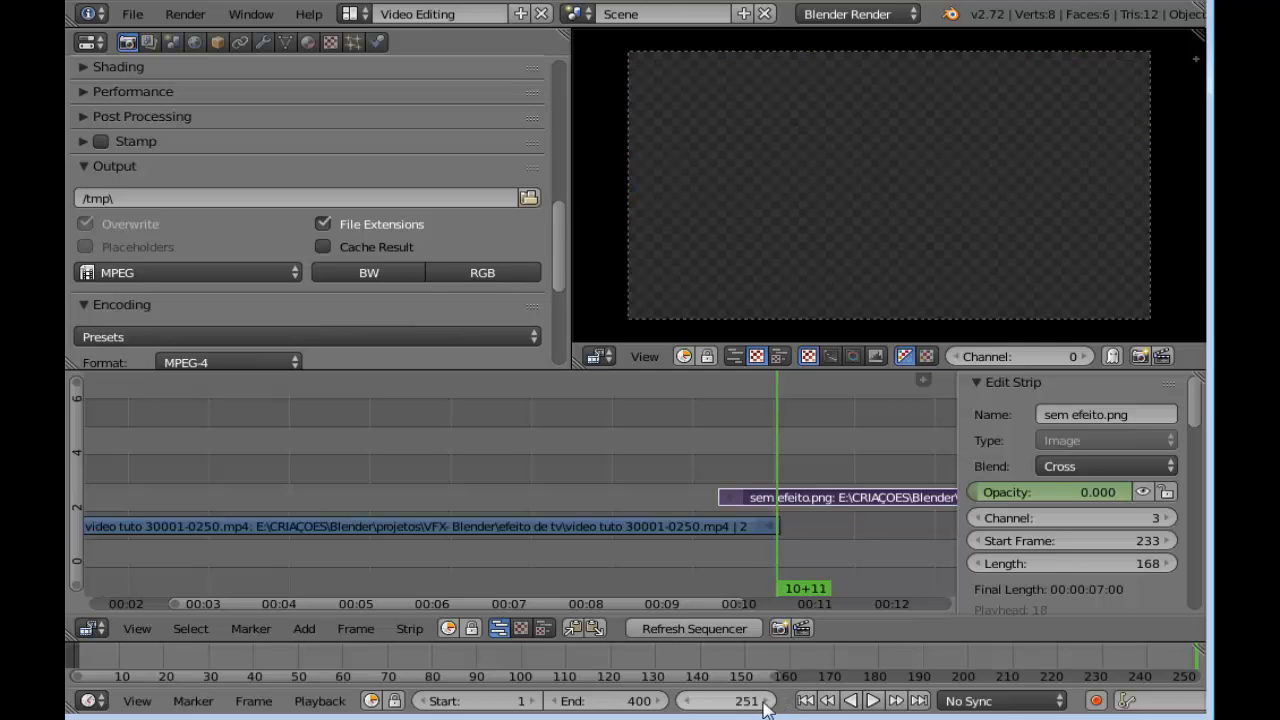
left_click(686, 702)
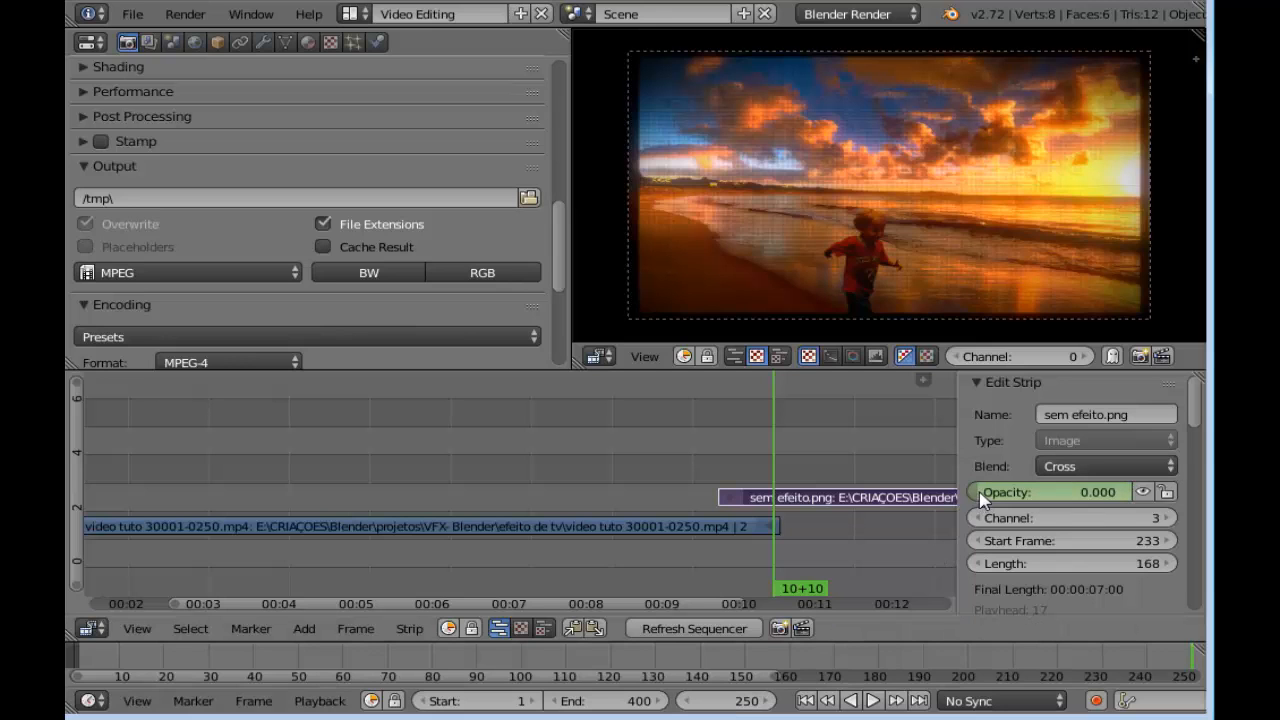
left_click_drag(980, 500, 1138, 500)
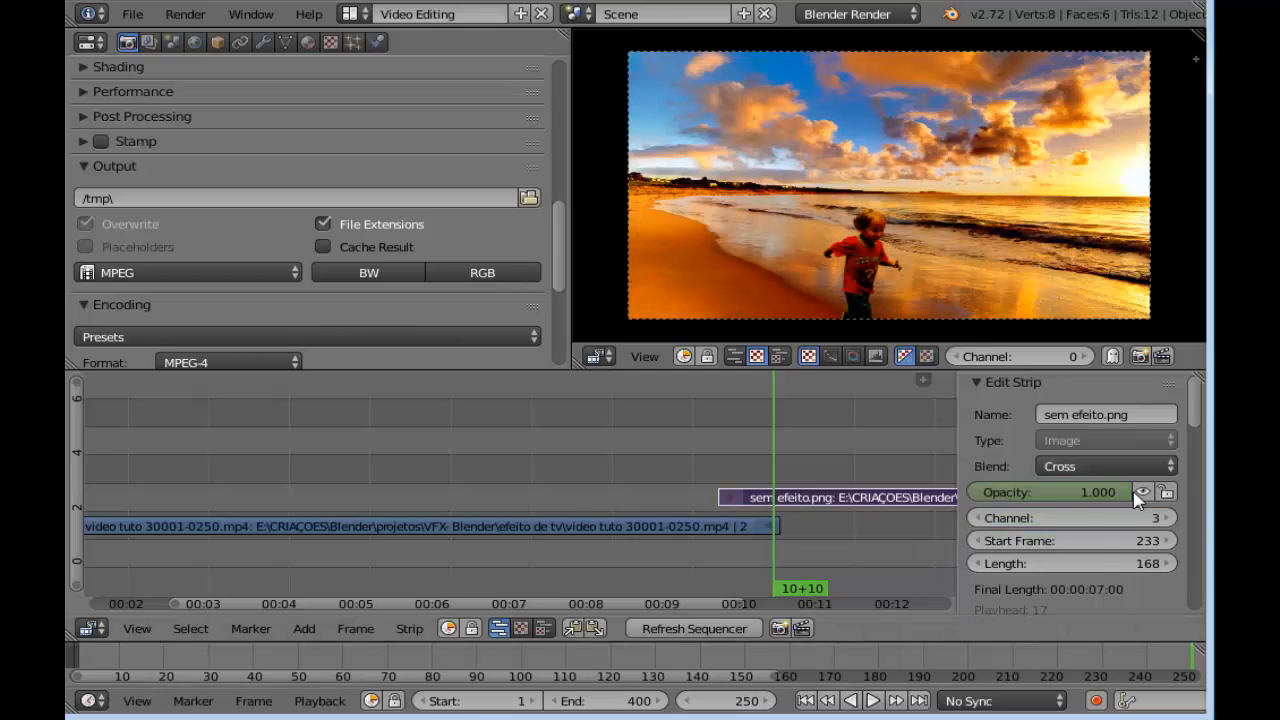
right_click(1065, 492)
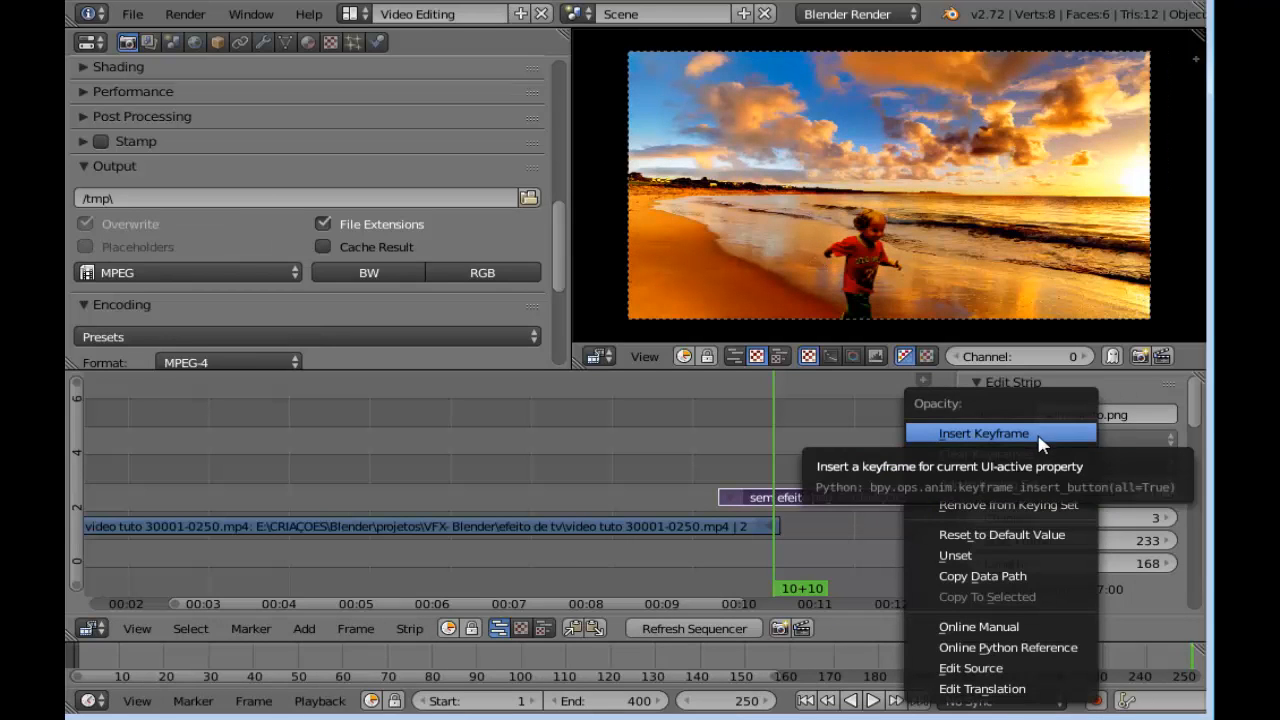
left_click(1041, 436)
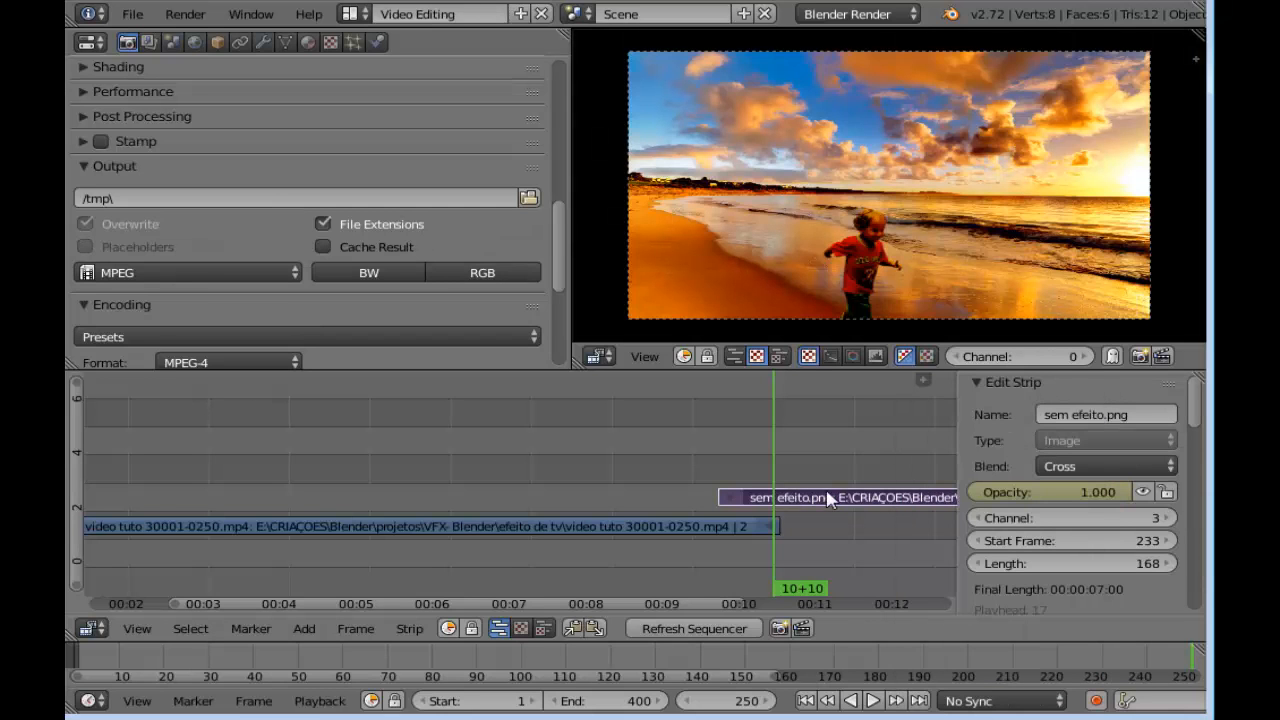
Scrub through the overlap between the video and image strips and examine the fade close up around the boy
left_click_drag(755, 475, 650, 441)
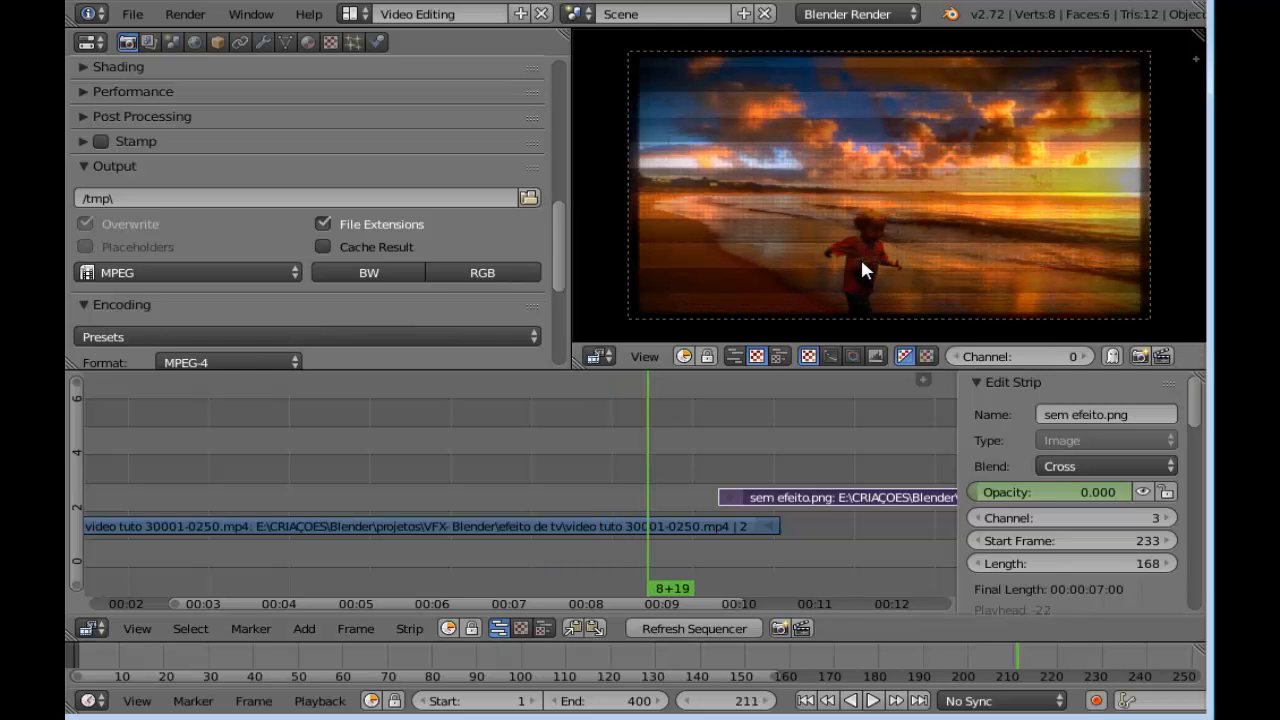
scroll(860, 258, "up", 3)
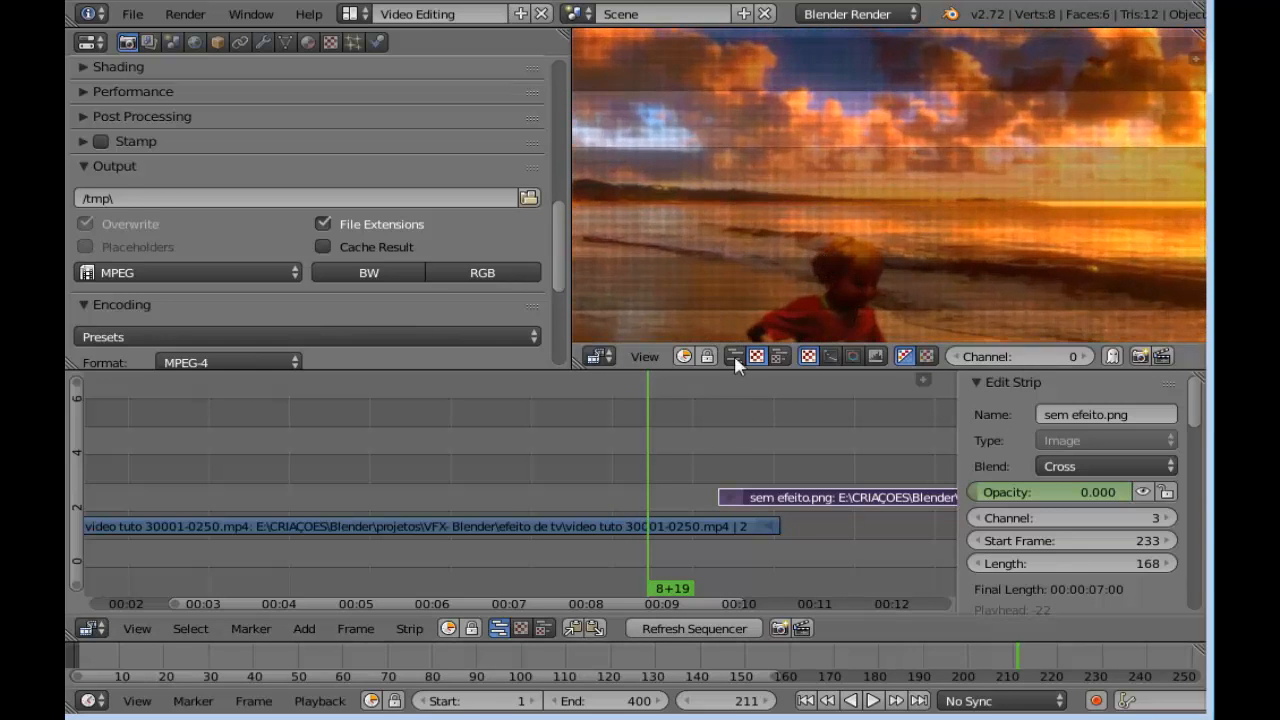
left_click(668, 457)
left_click_drag(668, 457, 732, 446)
scroll(800, 300, "up", 2)
middle_click_drag(830, 291, 838, 180)
scroll(838, 180, "up", 2)
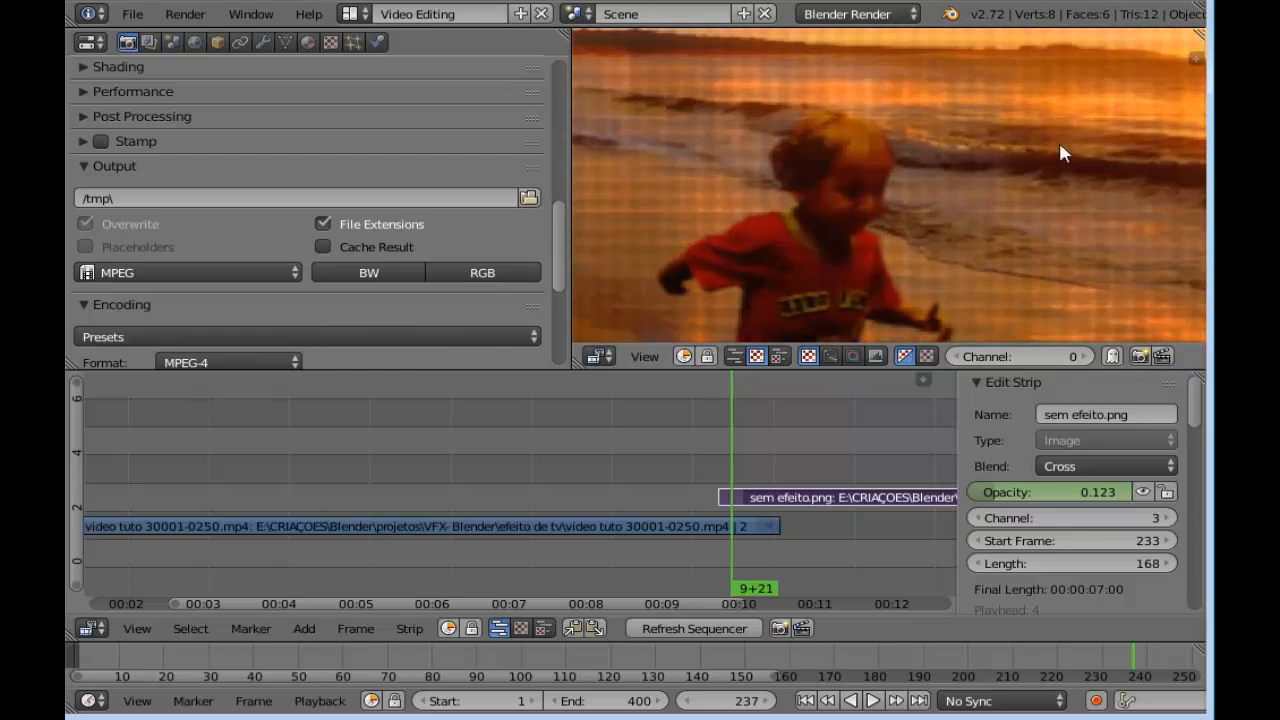
left_click_drag(743, 451, 794, 451)
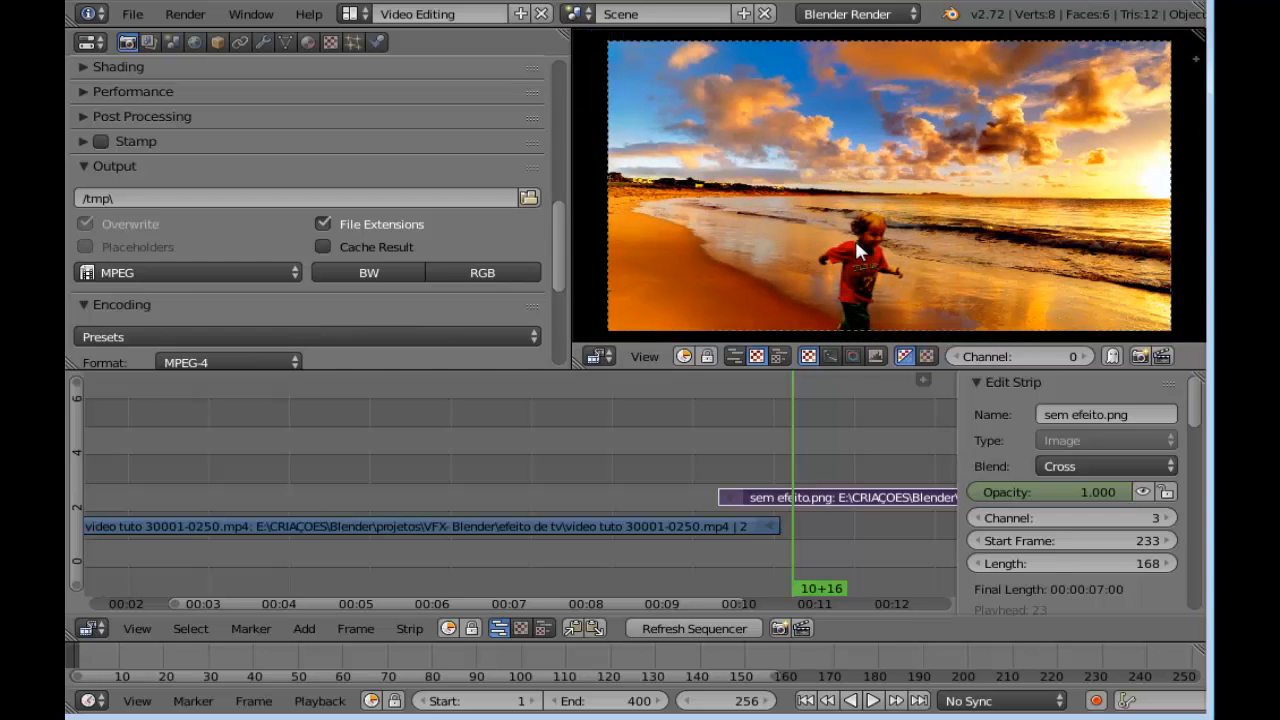
left_click_drag(764, 448, 698, 464)
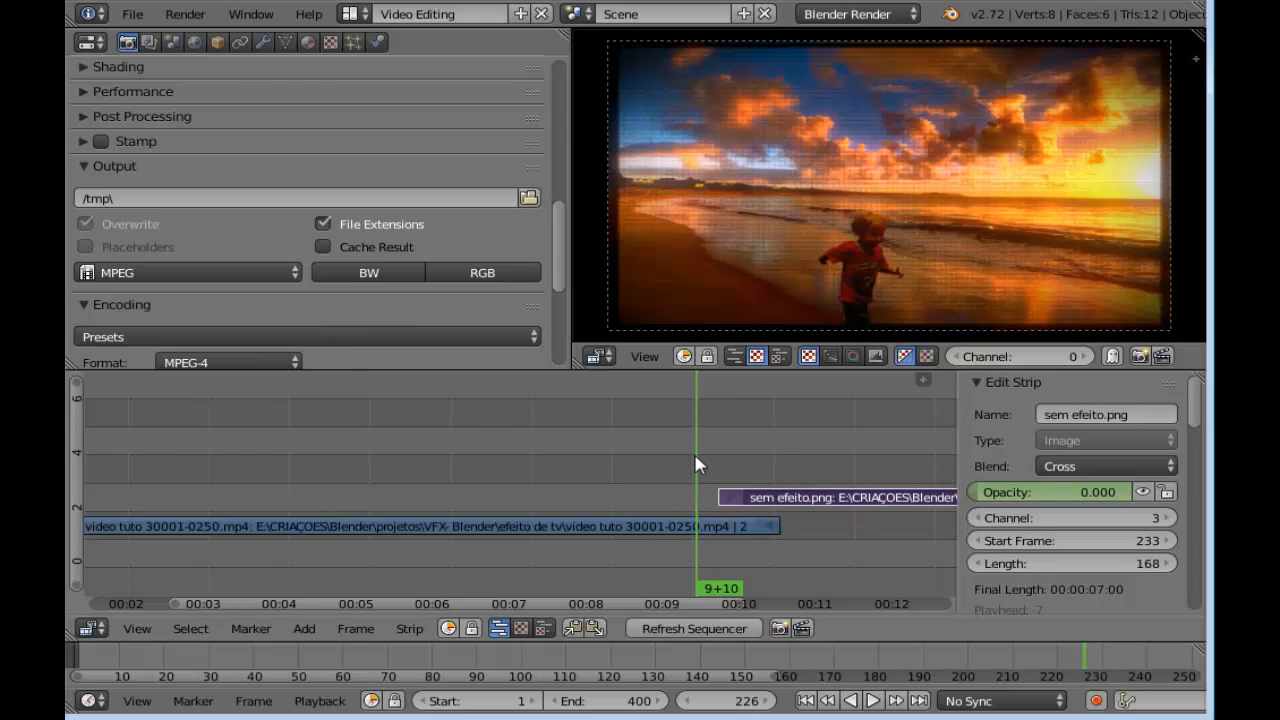
Group the video strip and the sem efeito.png image strip into a single meta strip
scroll(787, 446, "down", 4)
middle_click_drag(784, 446, 813, 435)
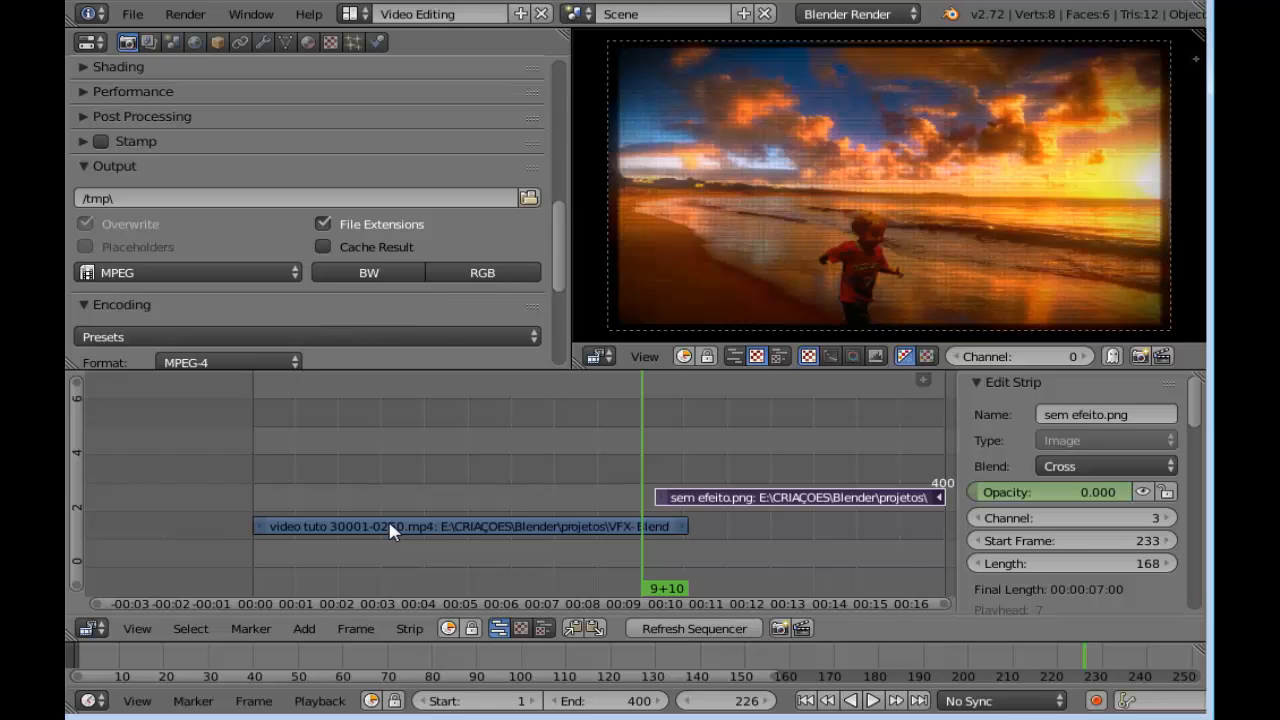
left_click(428, 527)
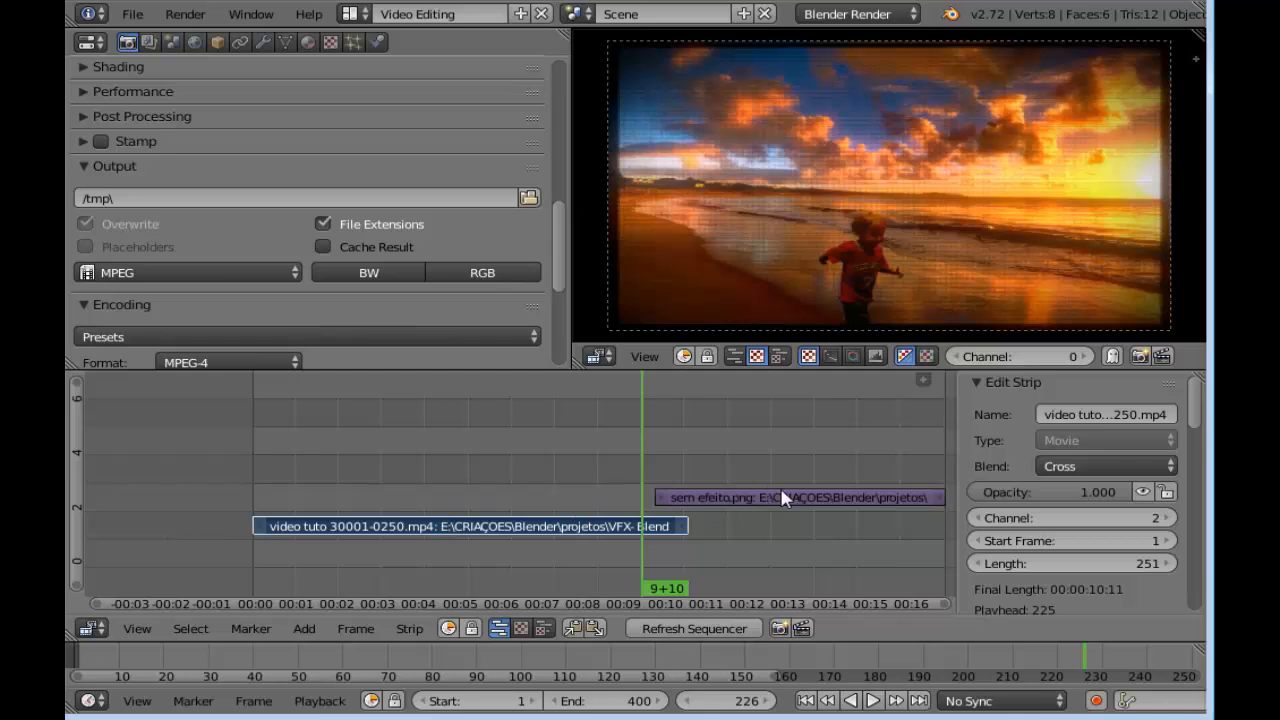
left_click(814, 507)
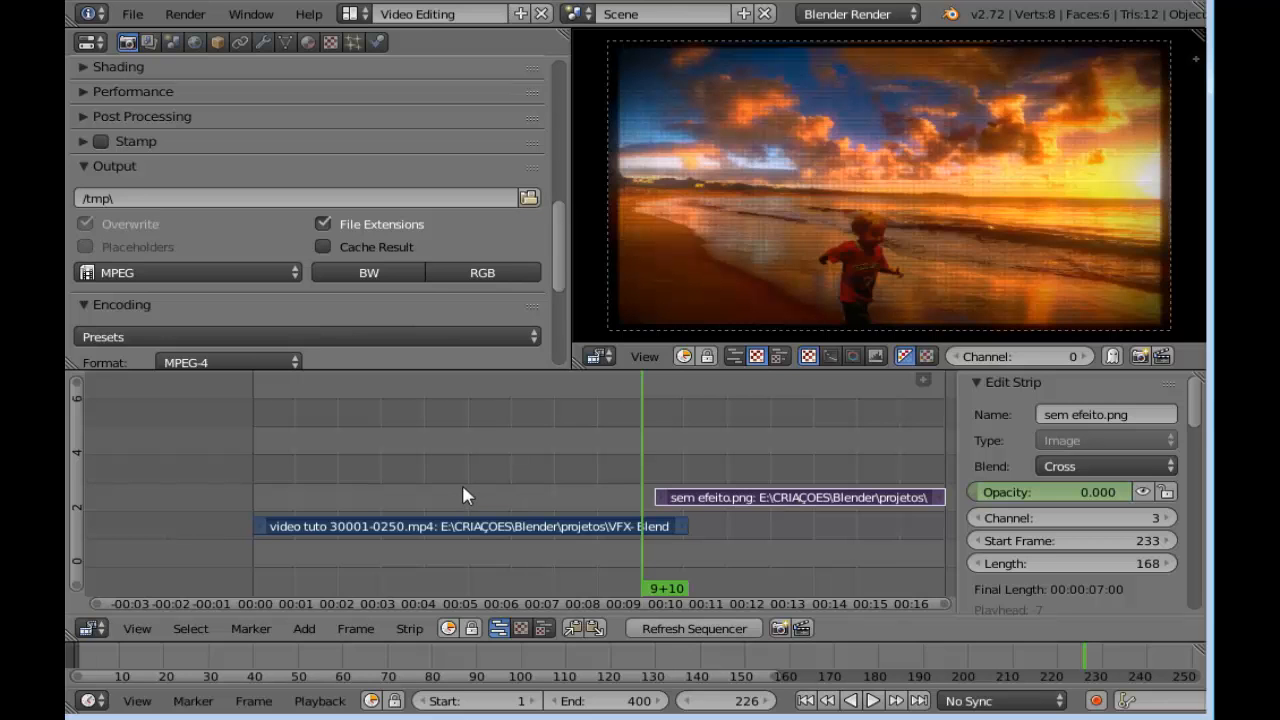
key("ctrl+g")
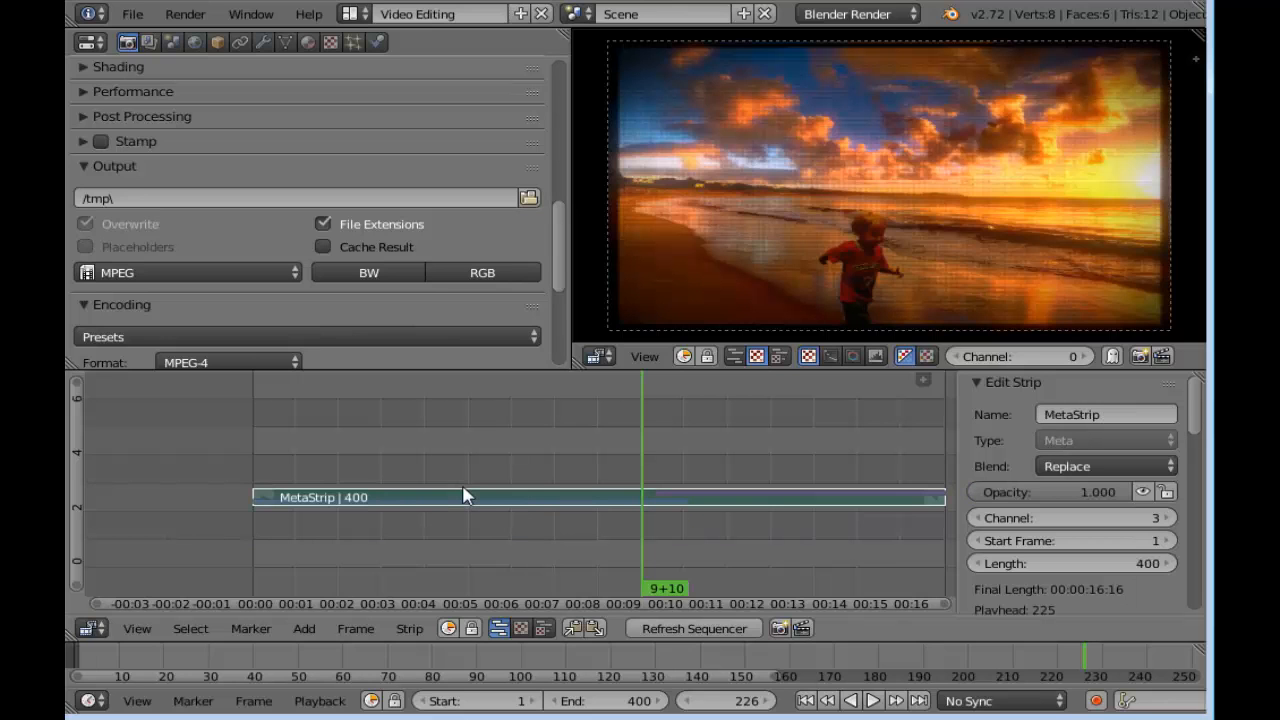
Add a Transform effect strip to the meta strip
left_click_drag(659, 458, 584, 466)
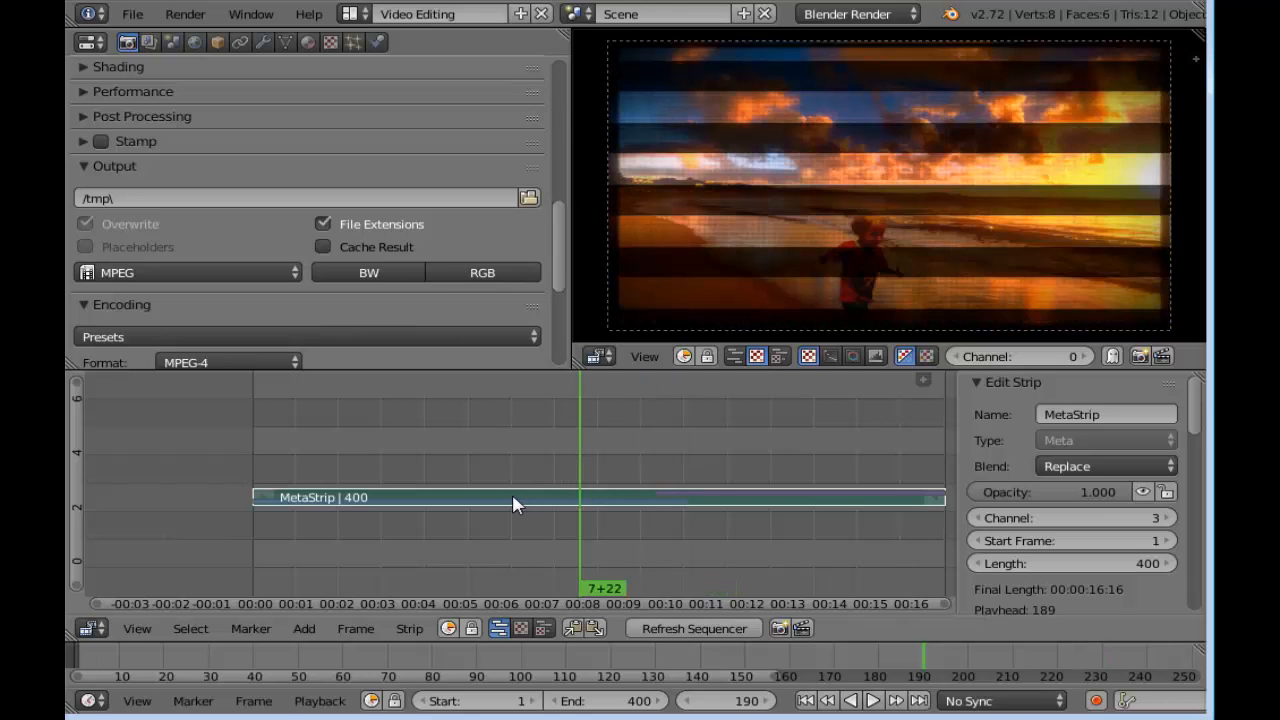
mouse_move(551, 480)
left_mouse_down()
mouse_move(520, 477)
mouse_move(566, 486)
left_mouse_up()
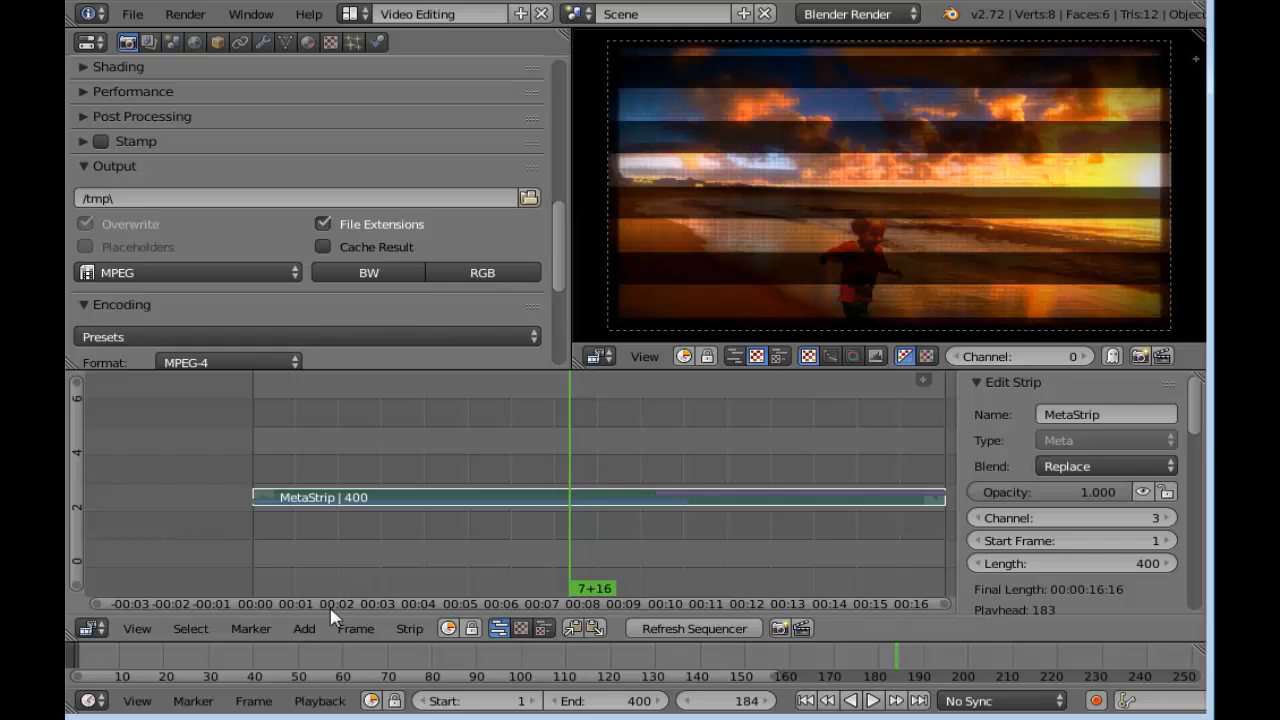
left_click(304, 629)
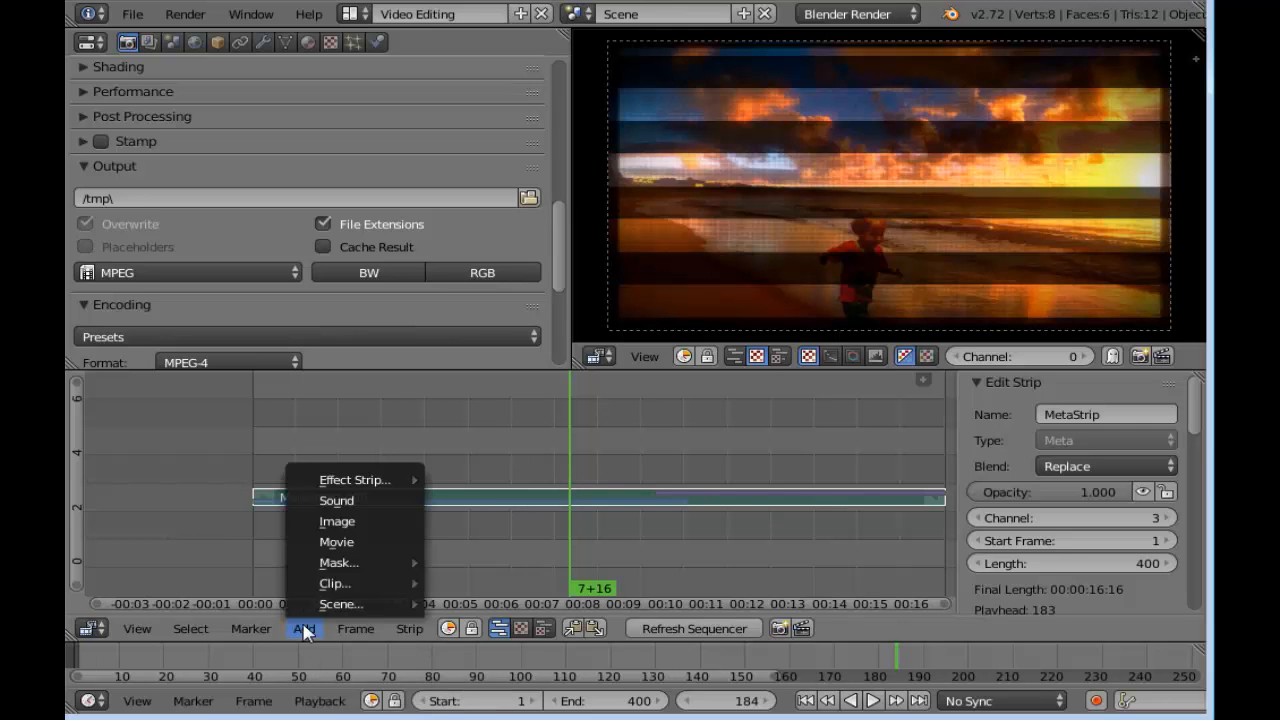
mouse_move(375, 484)
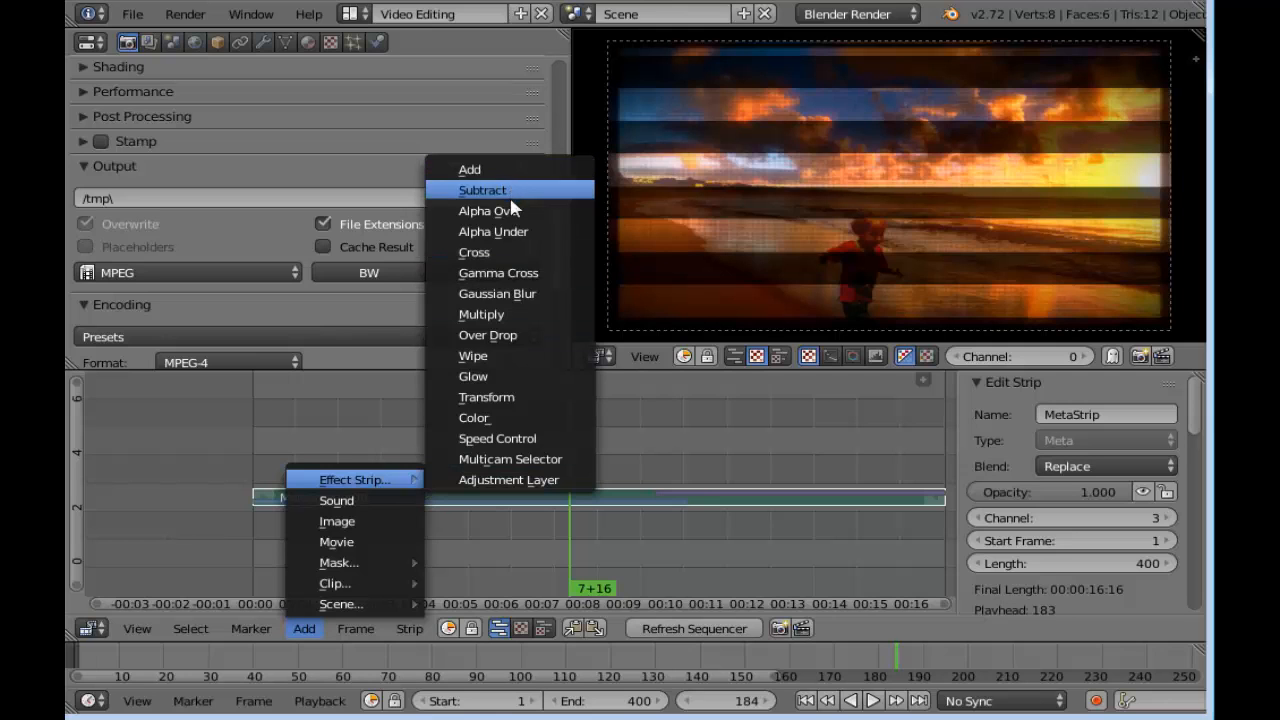
left_click(513, 399)
Enable Uniform Scale on the Transform strip and insert a keyframe for scale 1 at frame 224
left_click_drag(558, 437, 588, 446)
key("Home")
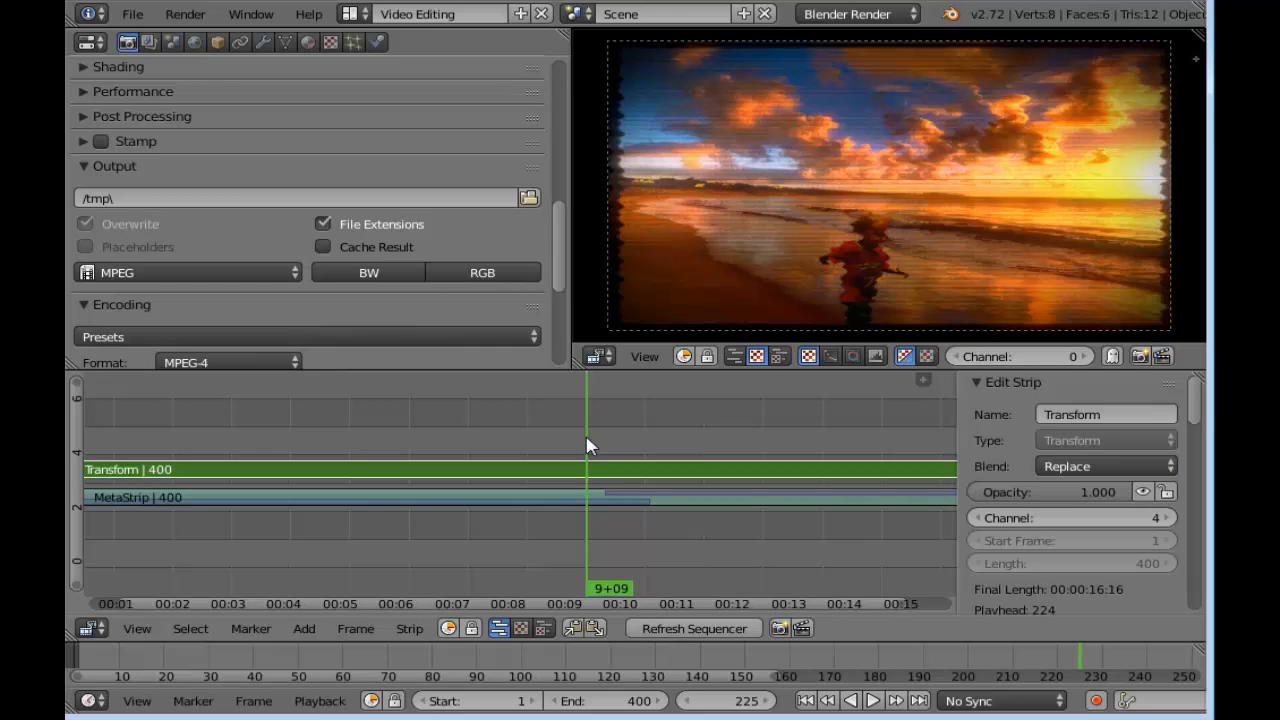
left_click_drag(1199, 414, 1207, 503)
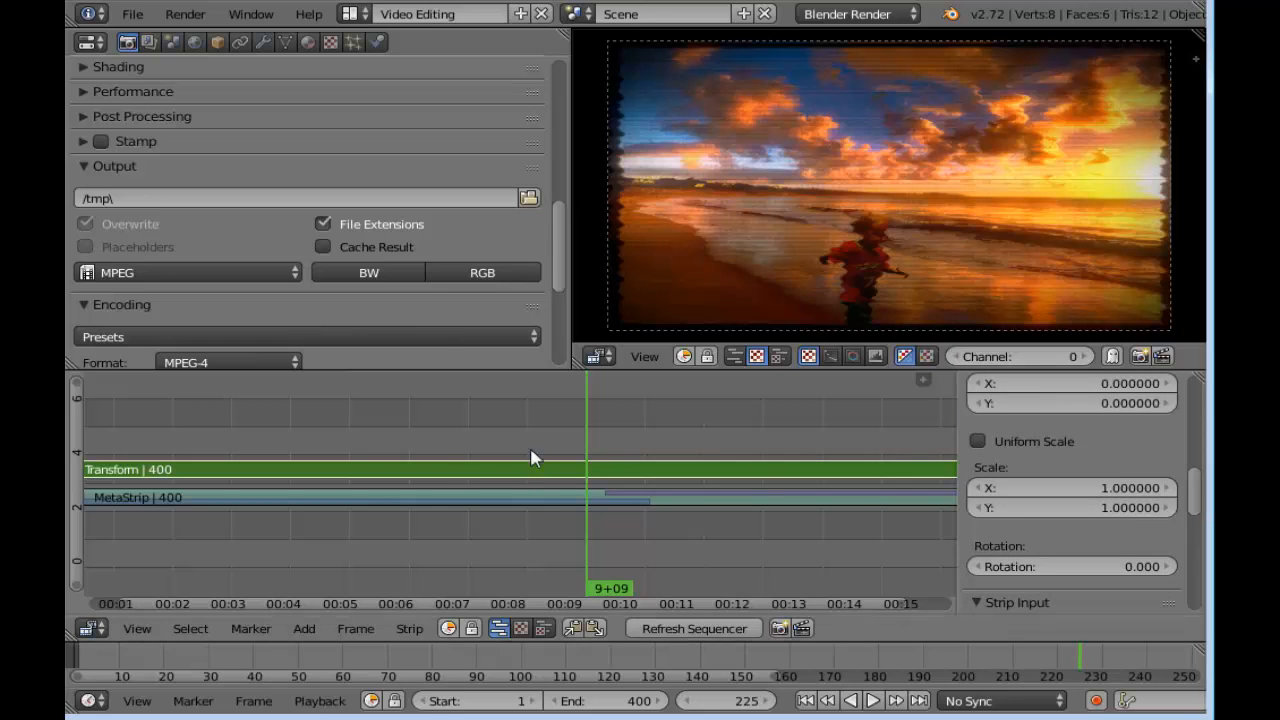
left_click(583, 445)
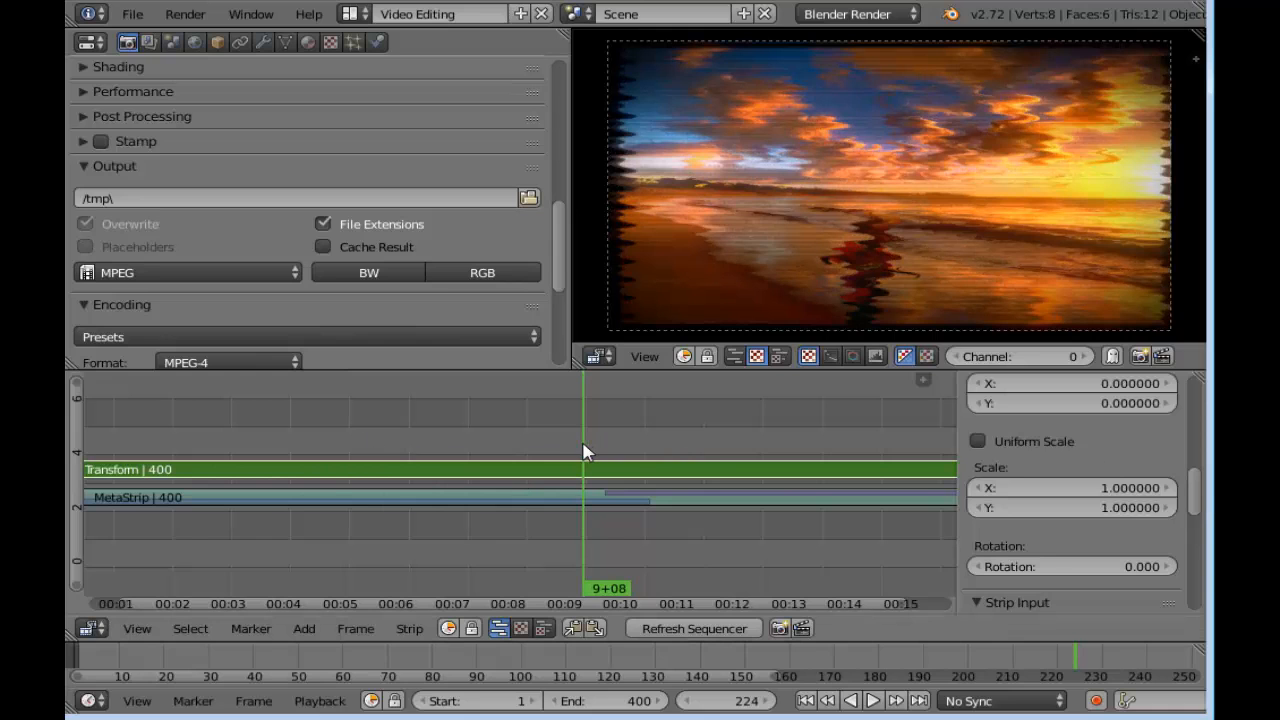
left_click(977, 442)
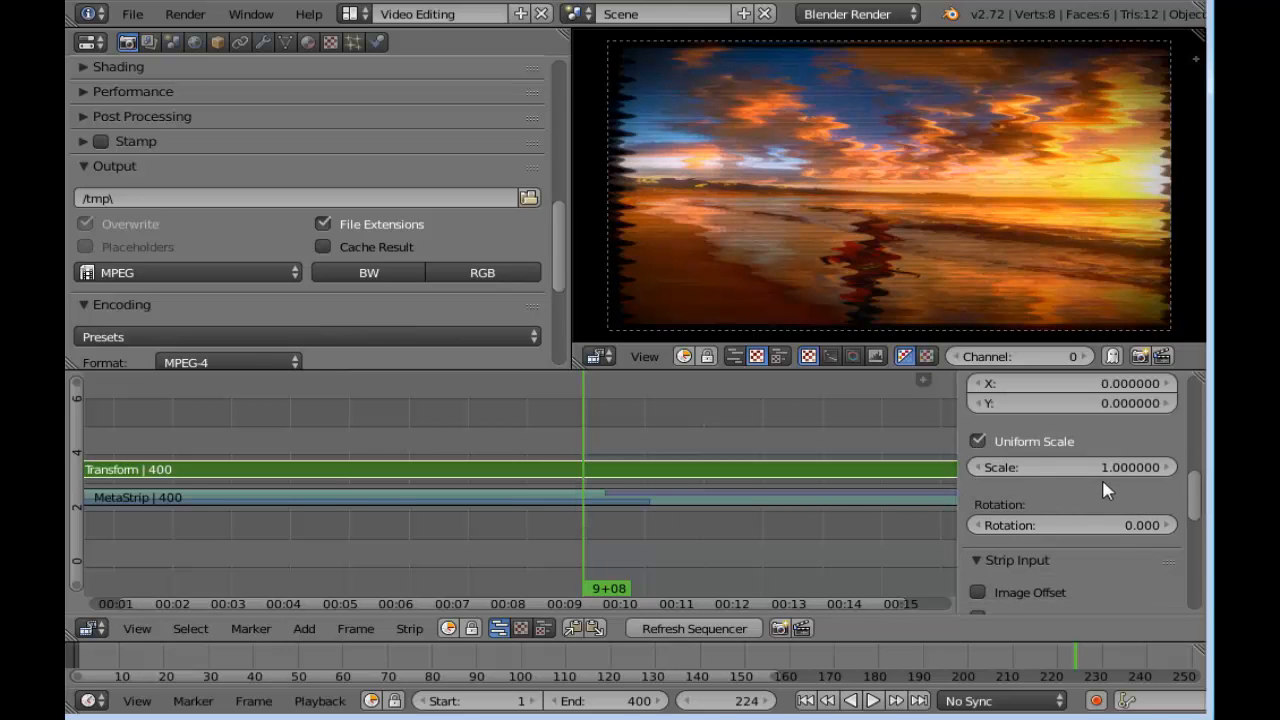
right_click(1075, 468)
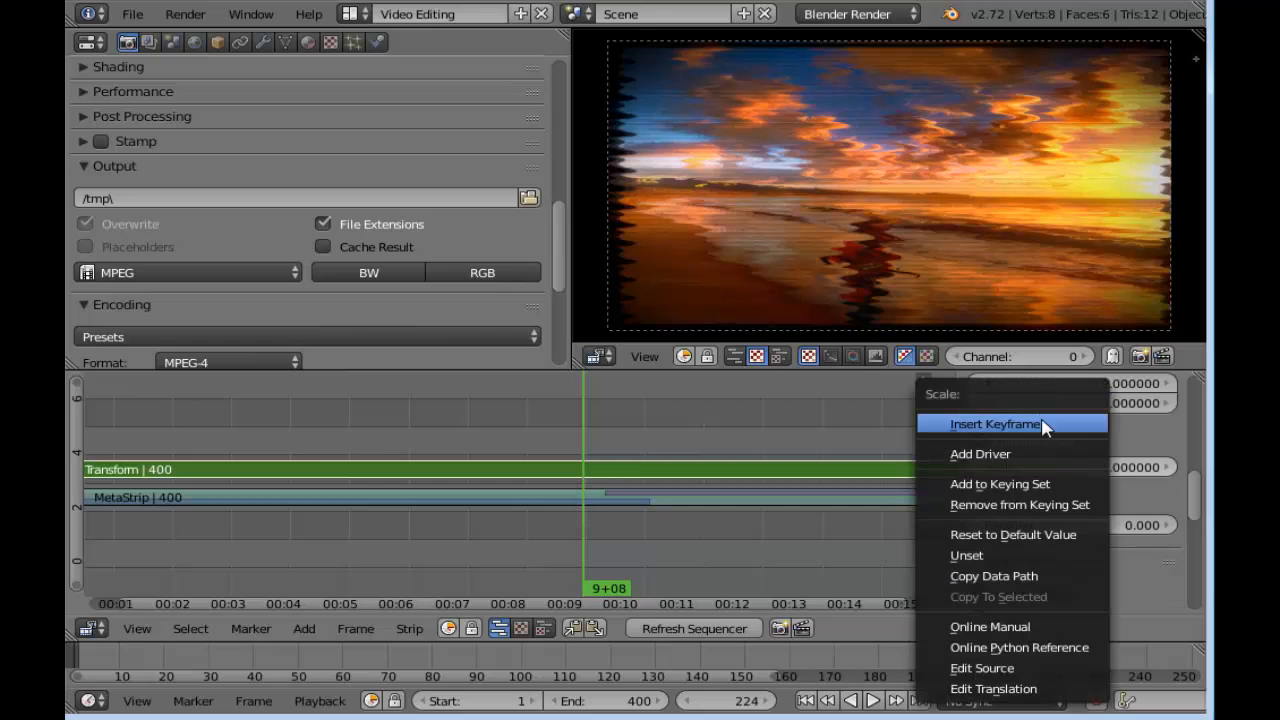
left_click(1043, 424)
Set the Transform strip's scale to 2.65 at frame 240 and insert a scale keyframe there
left_click_drag(588, 456, 622, 454)
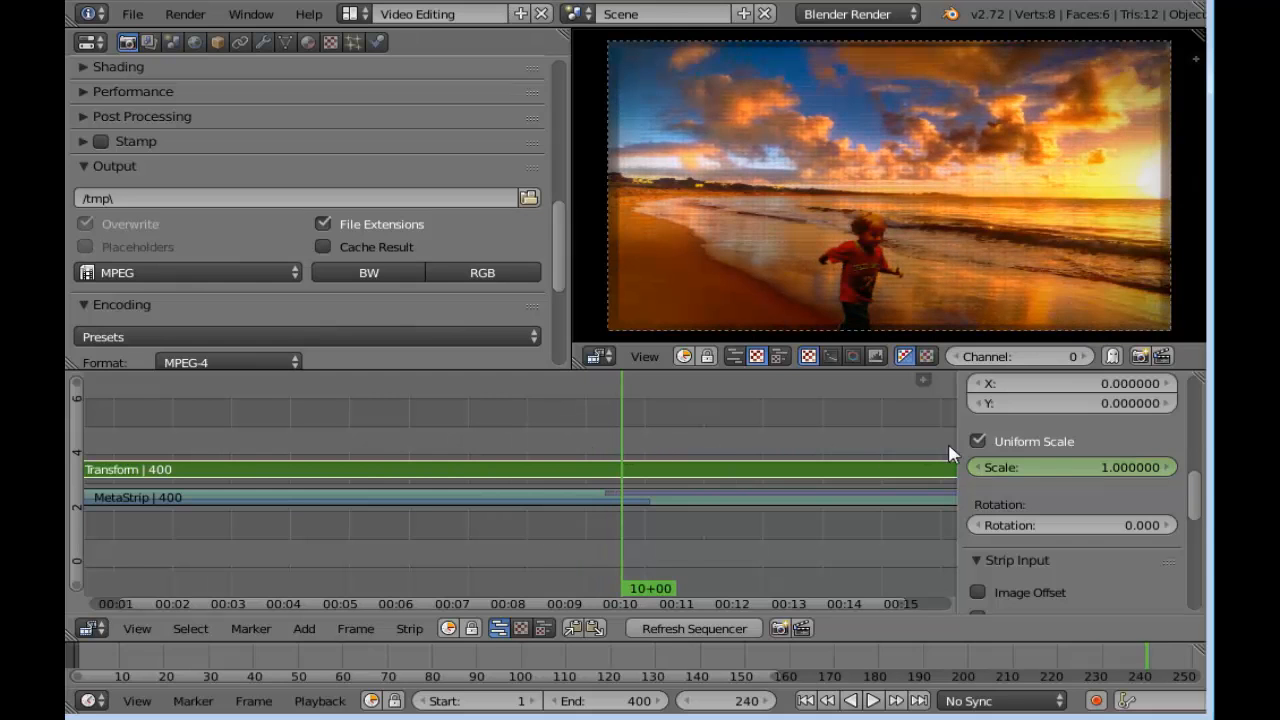
left_click_drag(1066, 476, 1116, 476)
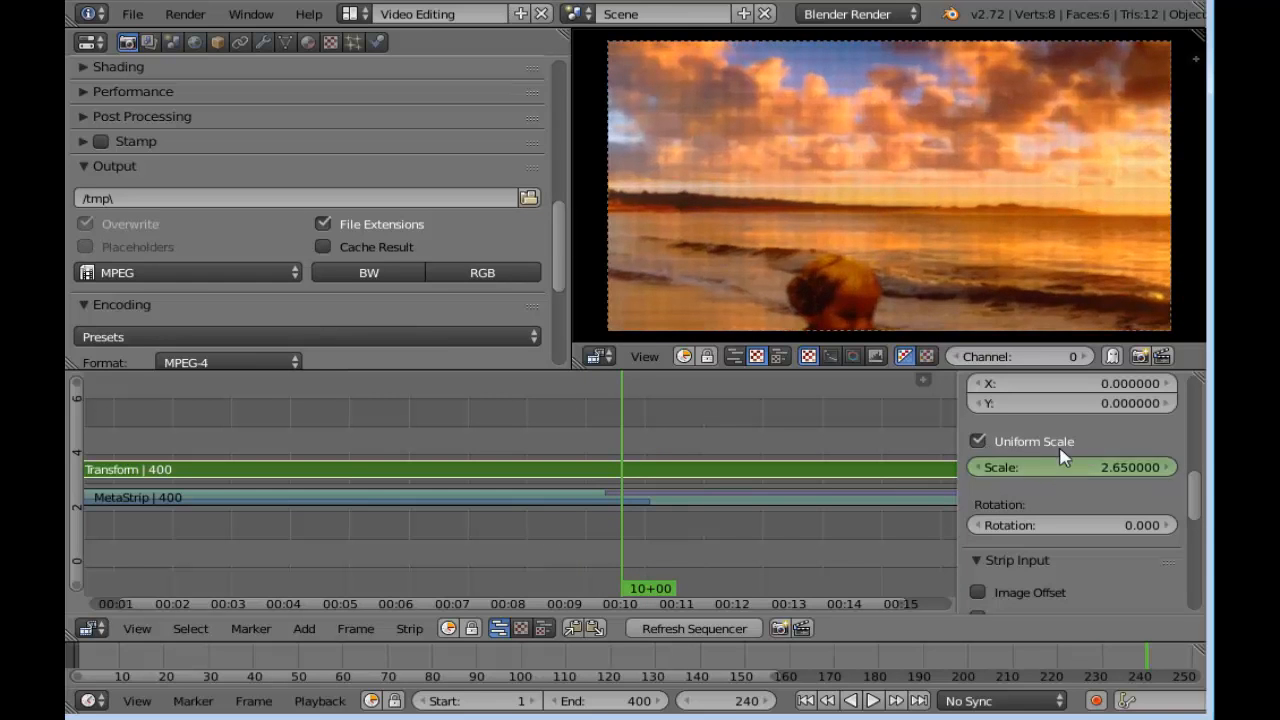
mouse_move(1200, 502)
left_mouse_down()
mouse_move(1203, 532)
mouse_move(1200, 486)
left_mouse_up()
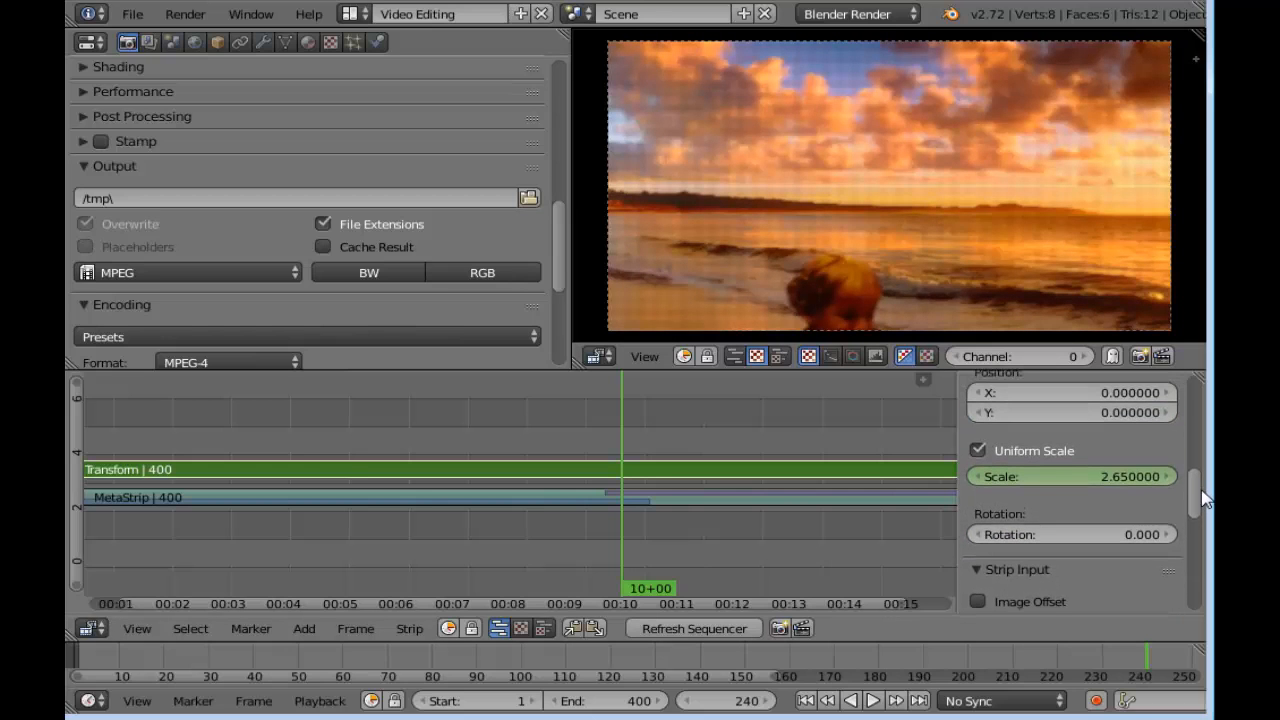
right_click(1076, 478)
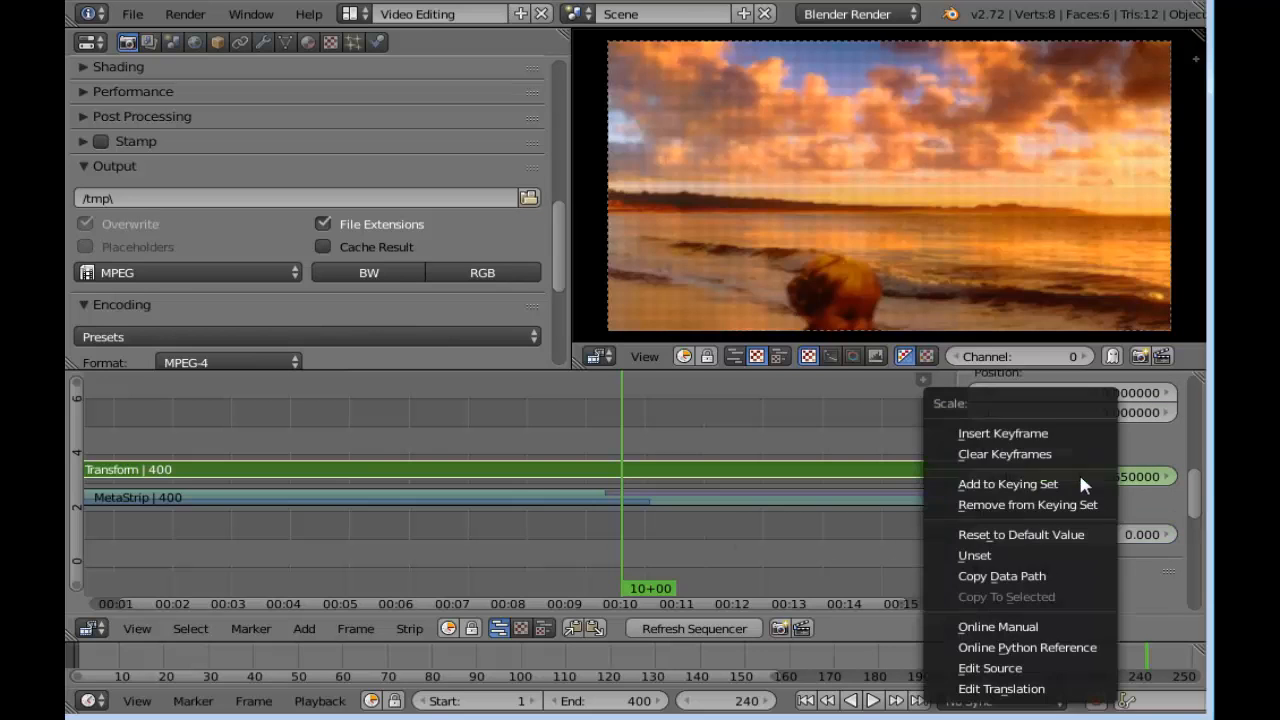
left_click(1043, 435)
Insert keyframes for the Transform strip's X and Y position of 0 at frame 224
left_click_drag(1200, 502, 1214, 477)
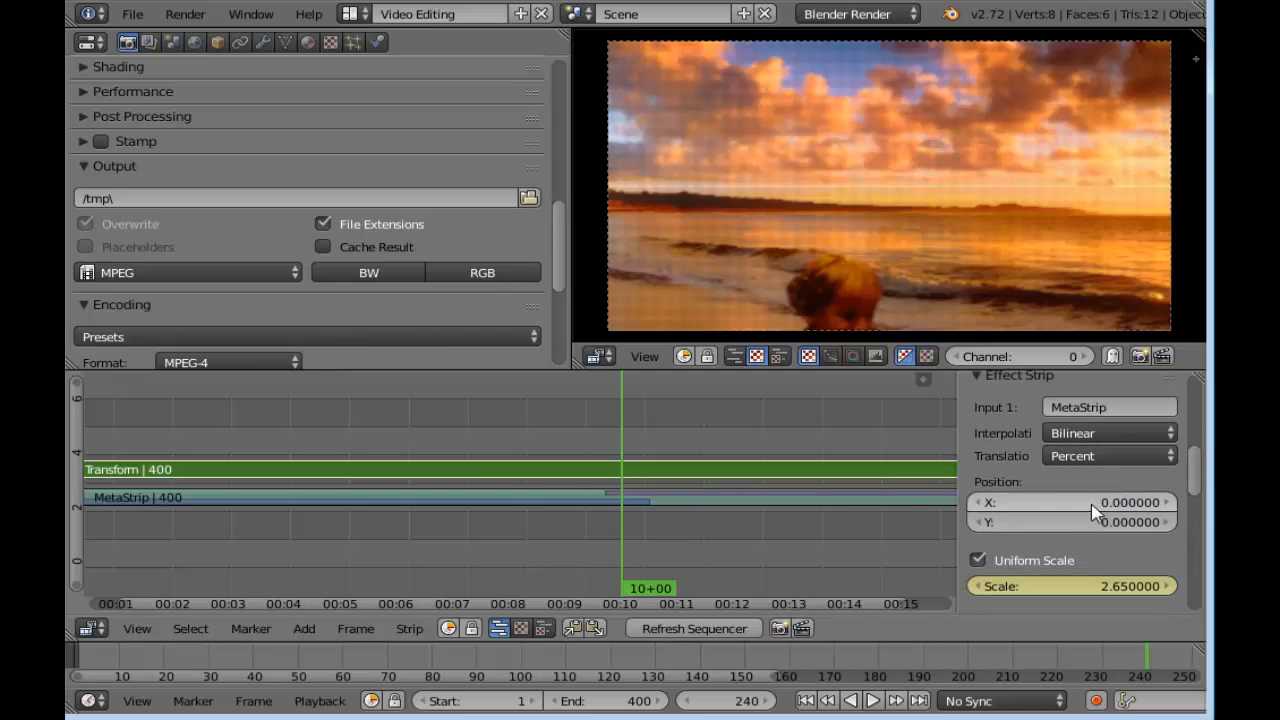
left_click_drag(616, 453, 585, 460)
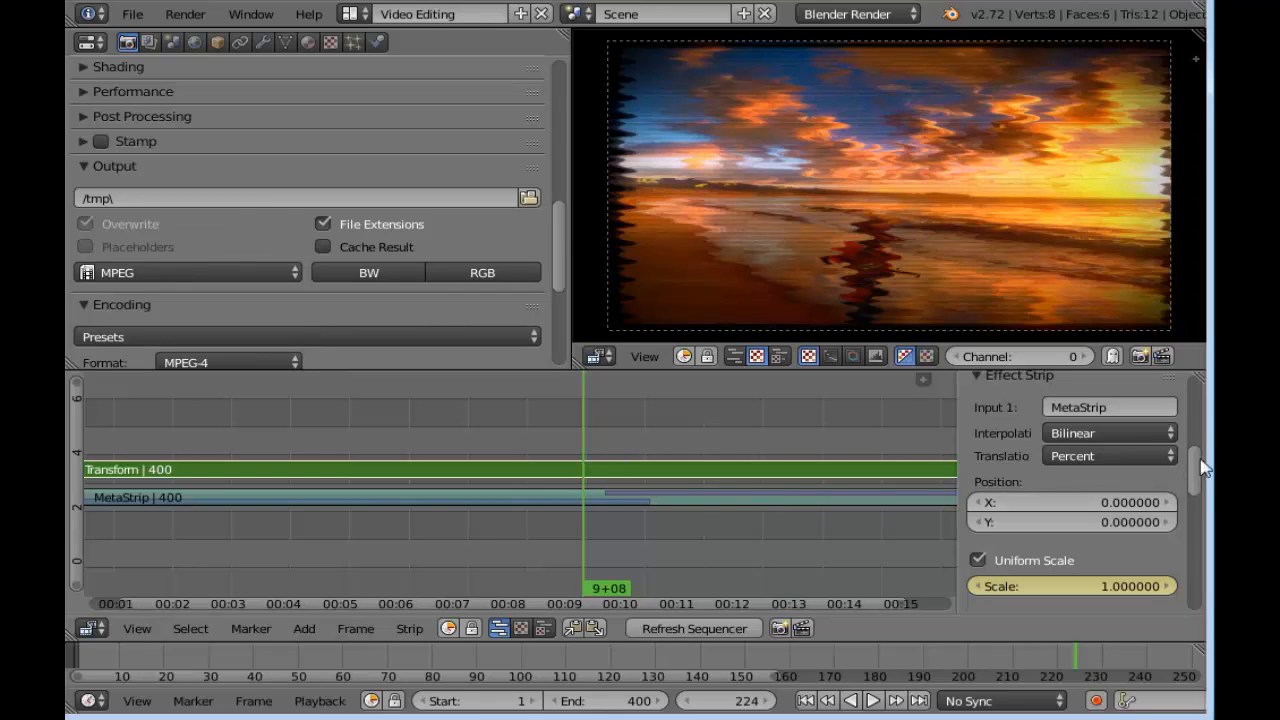
mouse_move(1199, 463)
left_mouse_down()
mouse_move(1206, 556)
mouse_move(1206, 472)
left_mouse_up()
right_click(1045, 529)
left_click(1038, 423)
right_click(1074, 549)
left_click(1042, 424)
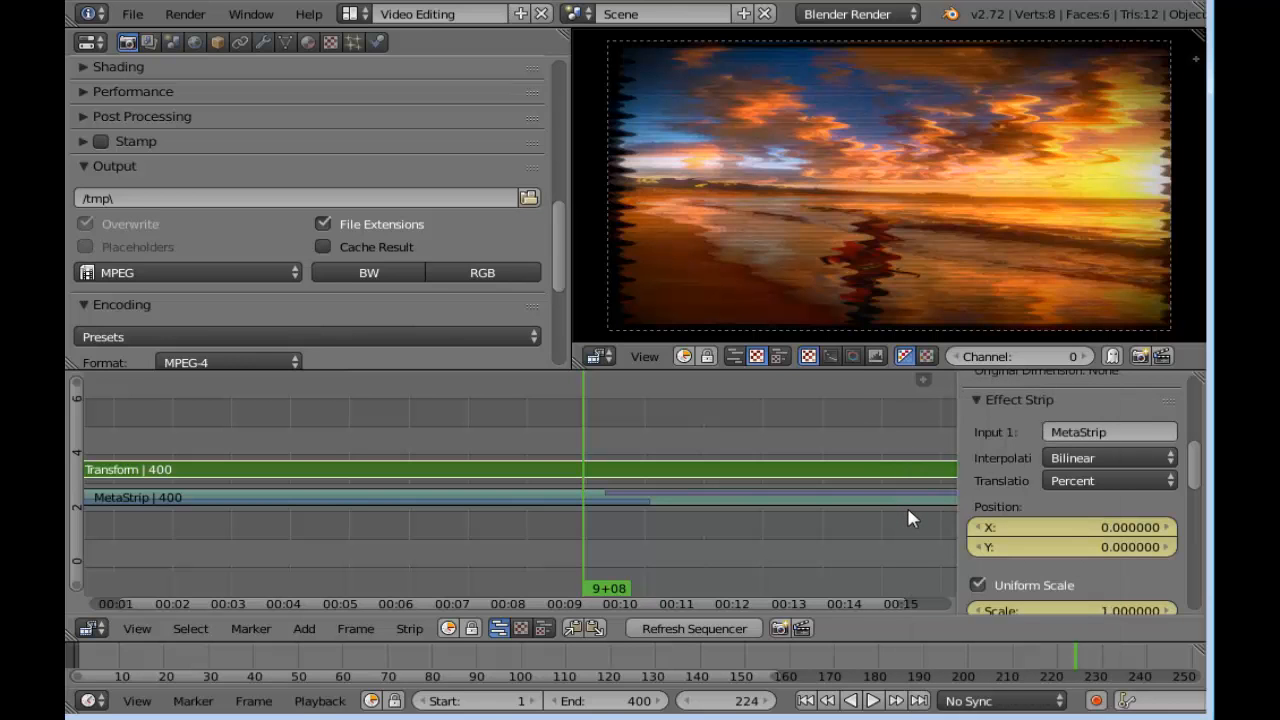
Set the Transform strip's Y position to about 37.92 at frame 240 and insert a keyframe for it
mouse_move(601, 457)
left_mouse_down()
mouse_move(589, 451)
mouse_move(621, 449)
left_mouse_up()
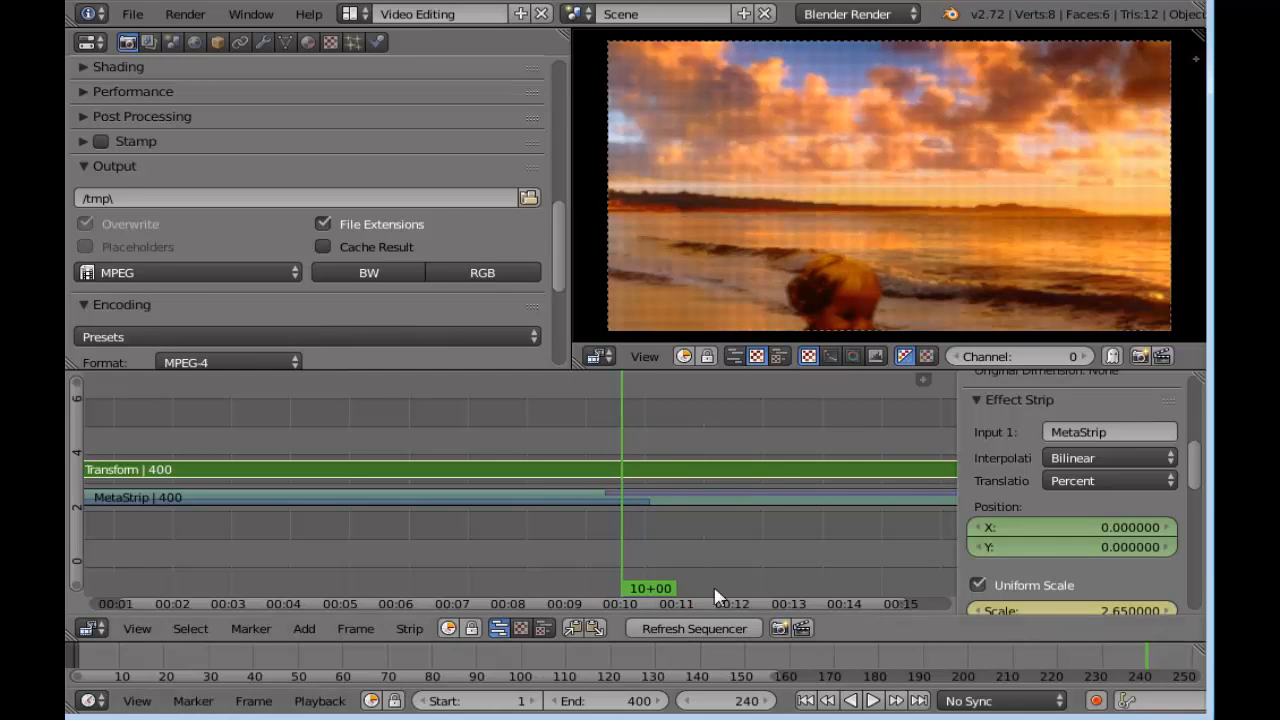
scroll(1190, 478, "down", 5)
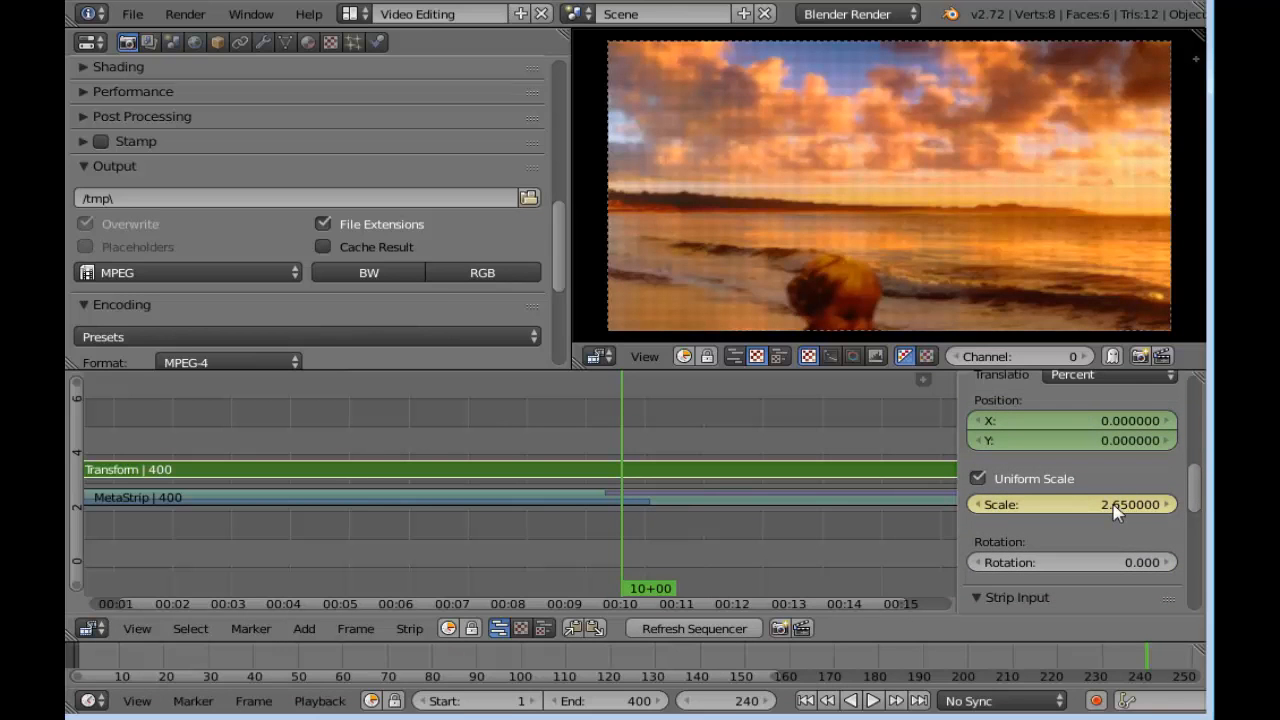
scroll(1198, 478, "up", 2)
scroll(1200, 476, "down", 1)
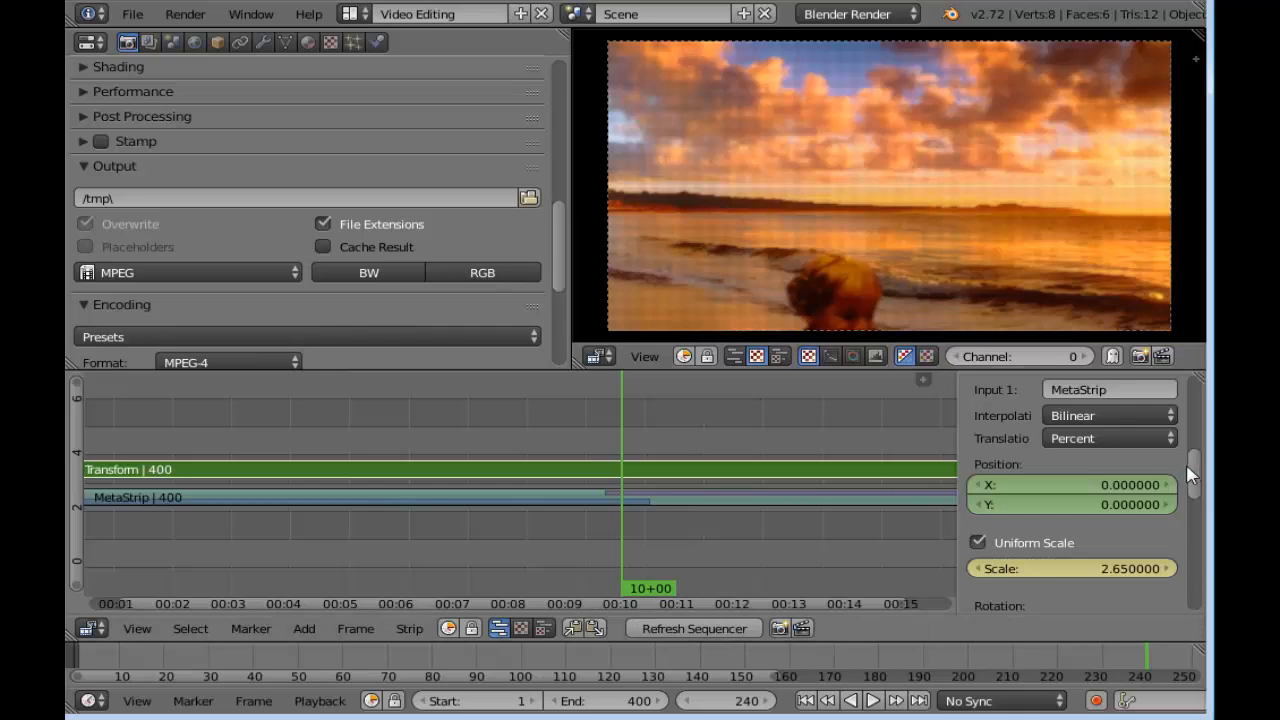
scroll(1195, 481, "down", 1)
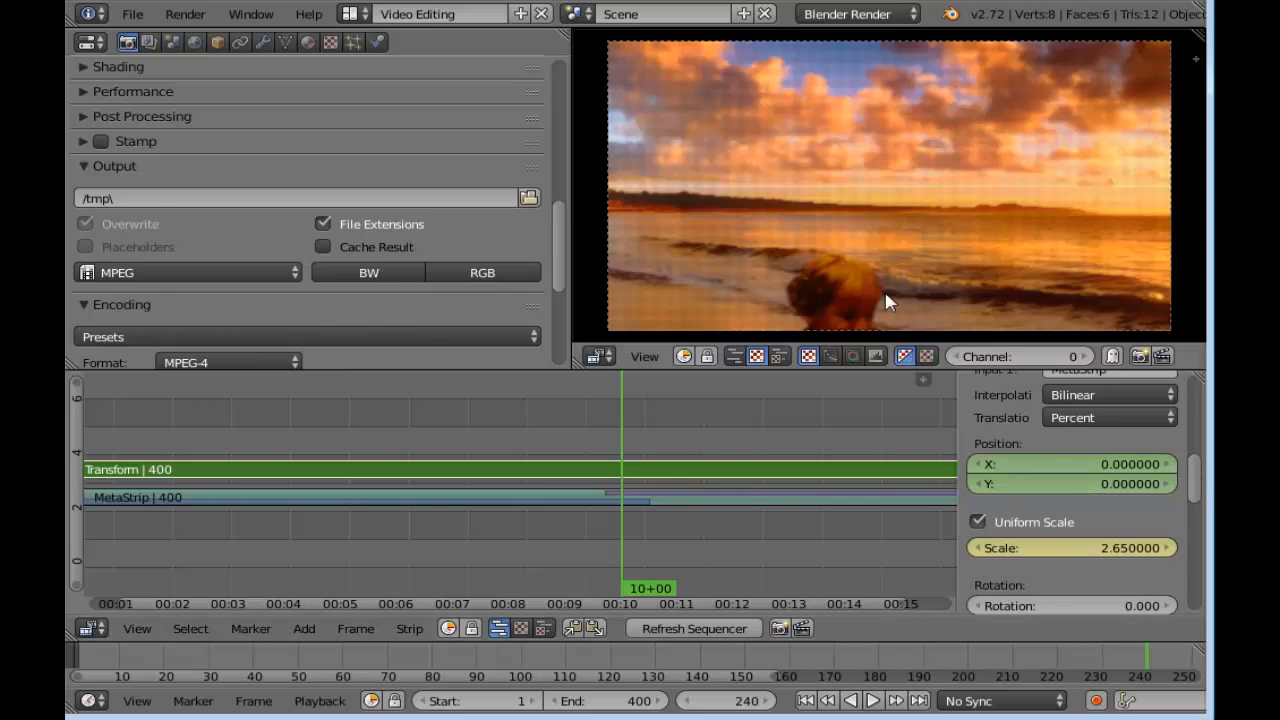
left_click_drag(1046, 487, 1180, 487)
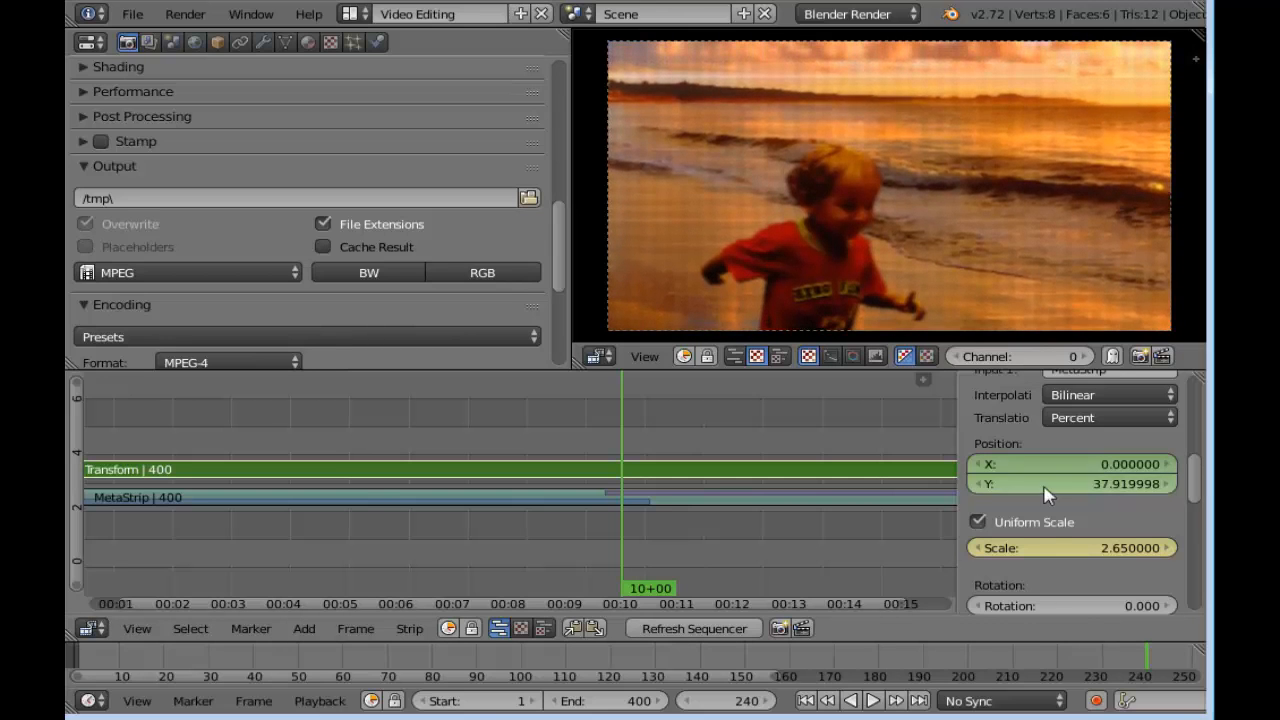
right_click(1048, 486)
left_click(1025, 432)
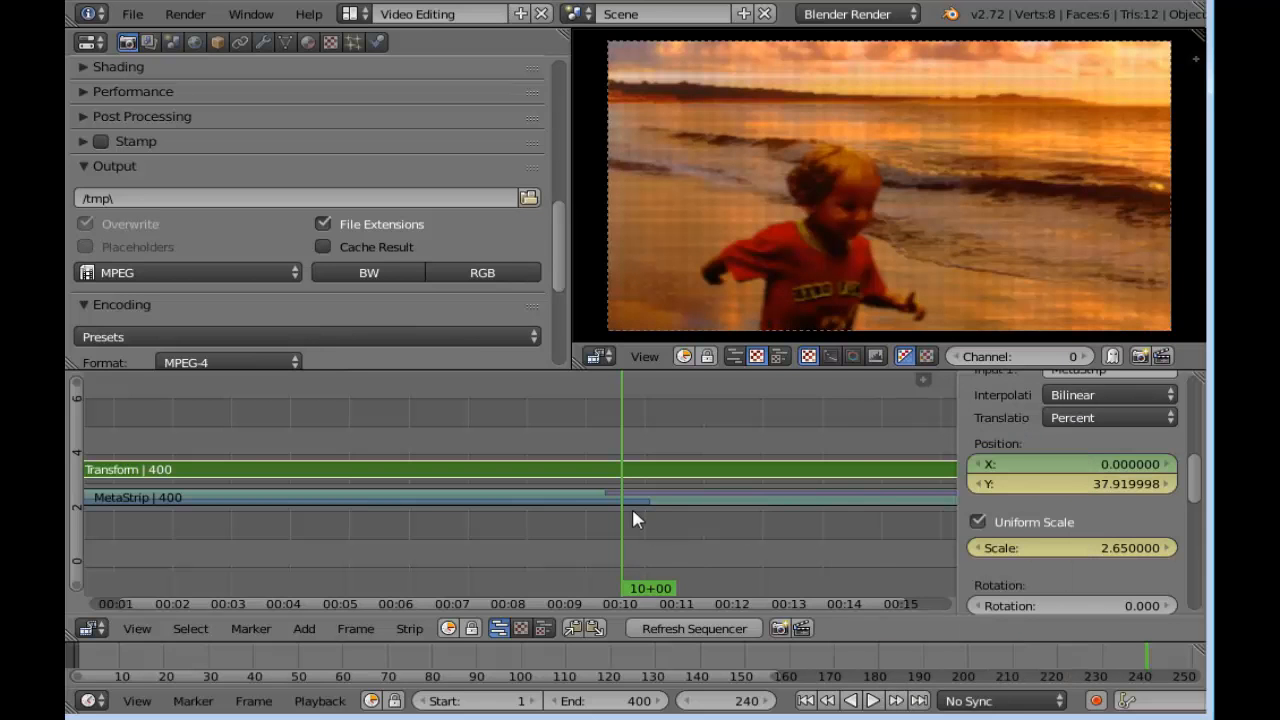
Move to frame 350 and set the Transform strip's Y position to 0
left_click_drag(628, 514, 672, 517)
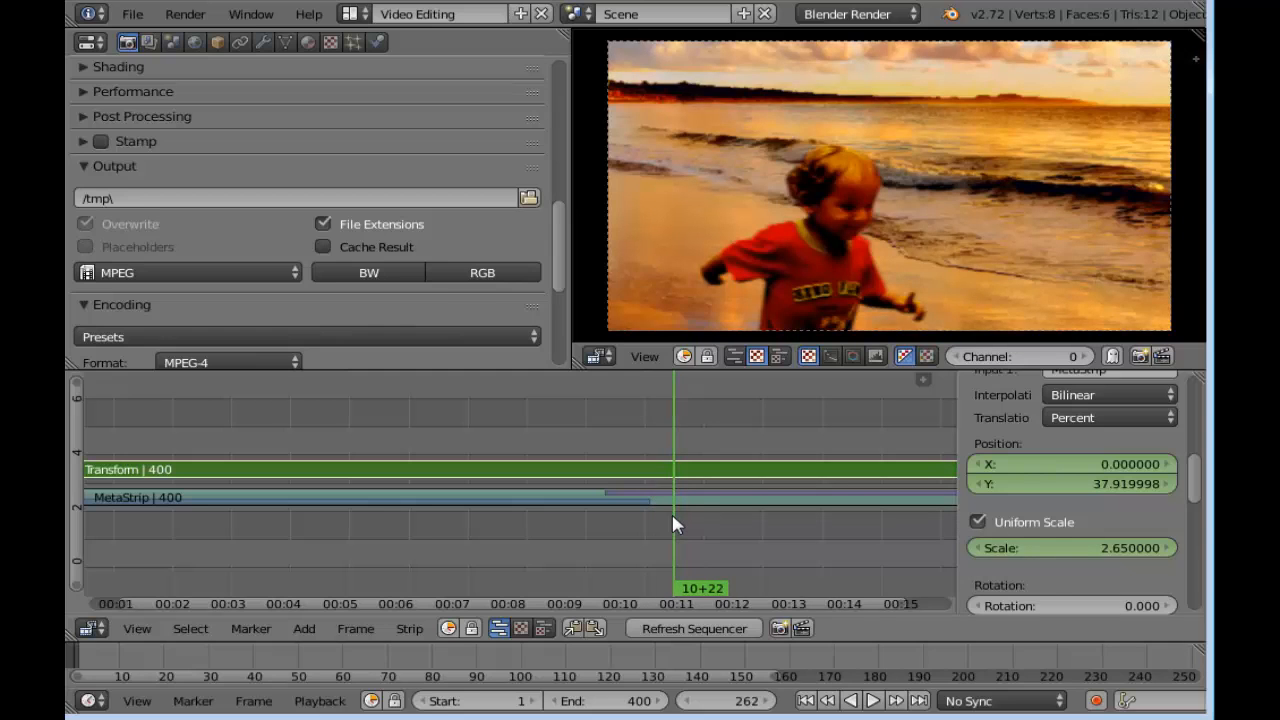
left_click_drag(688, 518, 798, 525)
key("Home")
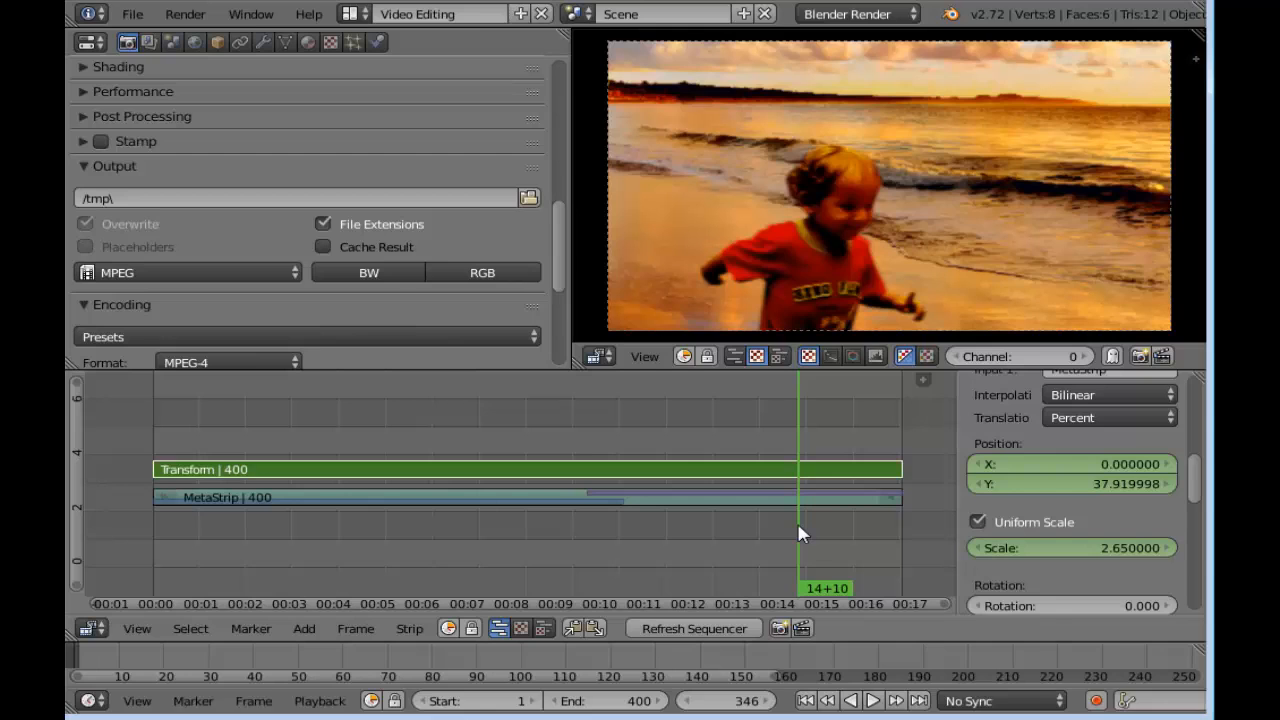
left_click(770, 701)
left_click(770, 701)
left_click(770, 701)
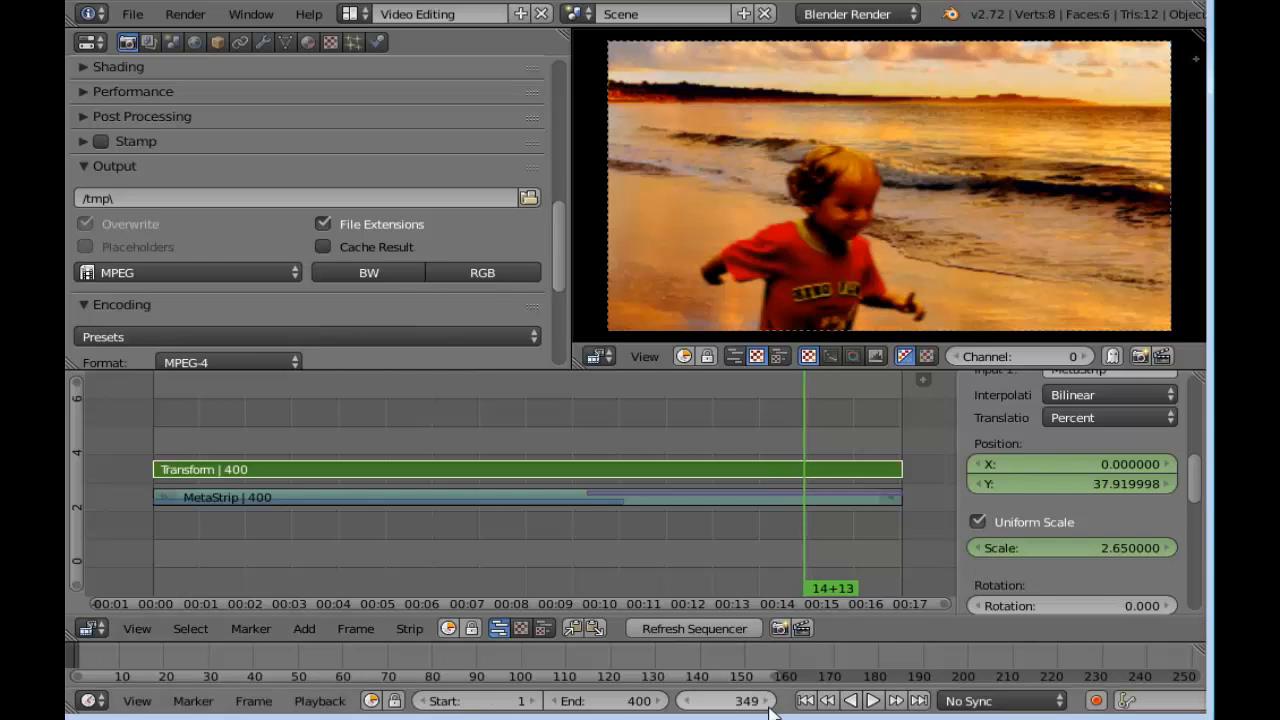
left_click_drag(1085, 490, 840, 490)
left_click(1122, 491)
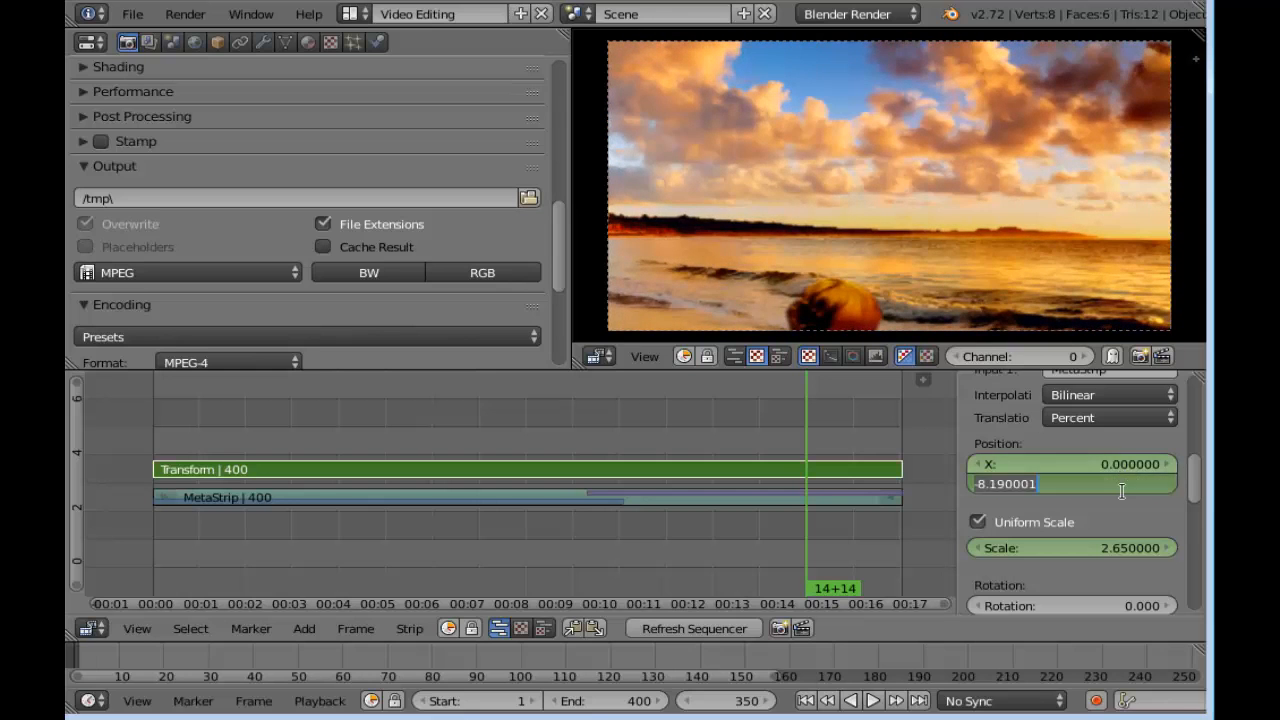
type("0")
key("Return")
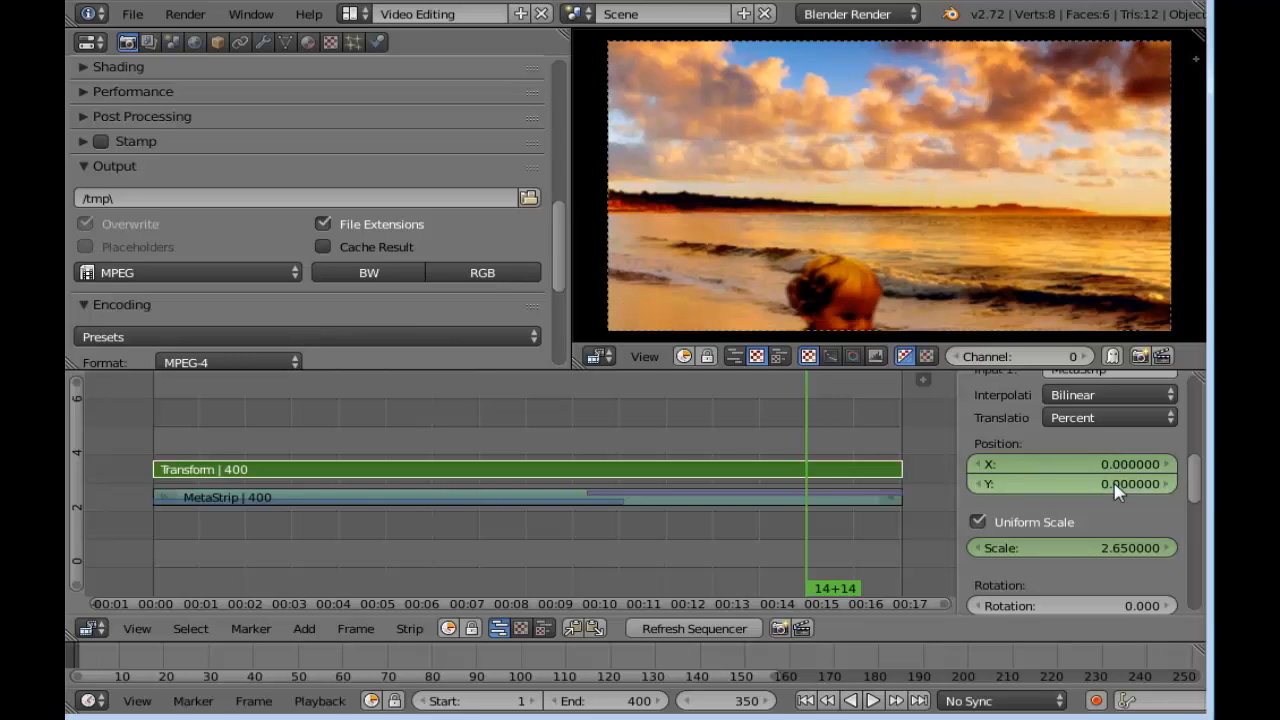
Set the Transform strip's scale to 1 at frame 350 and insert a scale keyframe there
scroll(1108, 460, "down", 3)
left_click(1103, 458)
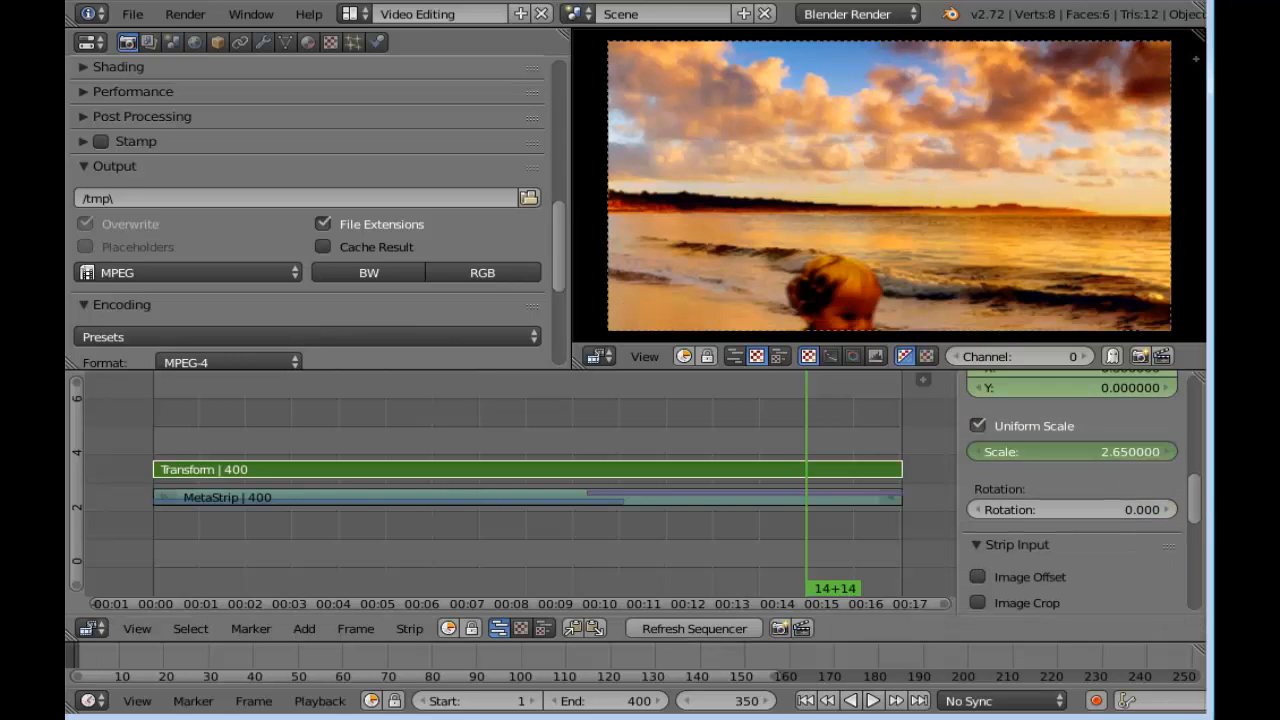
type("1")
key("Return")
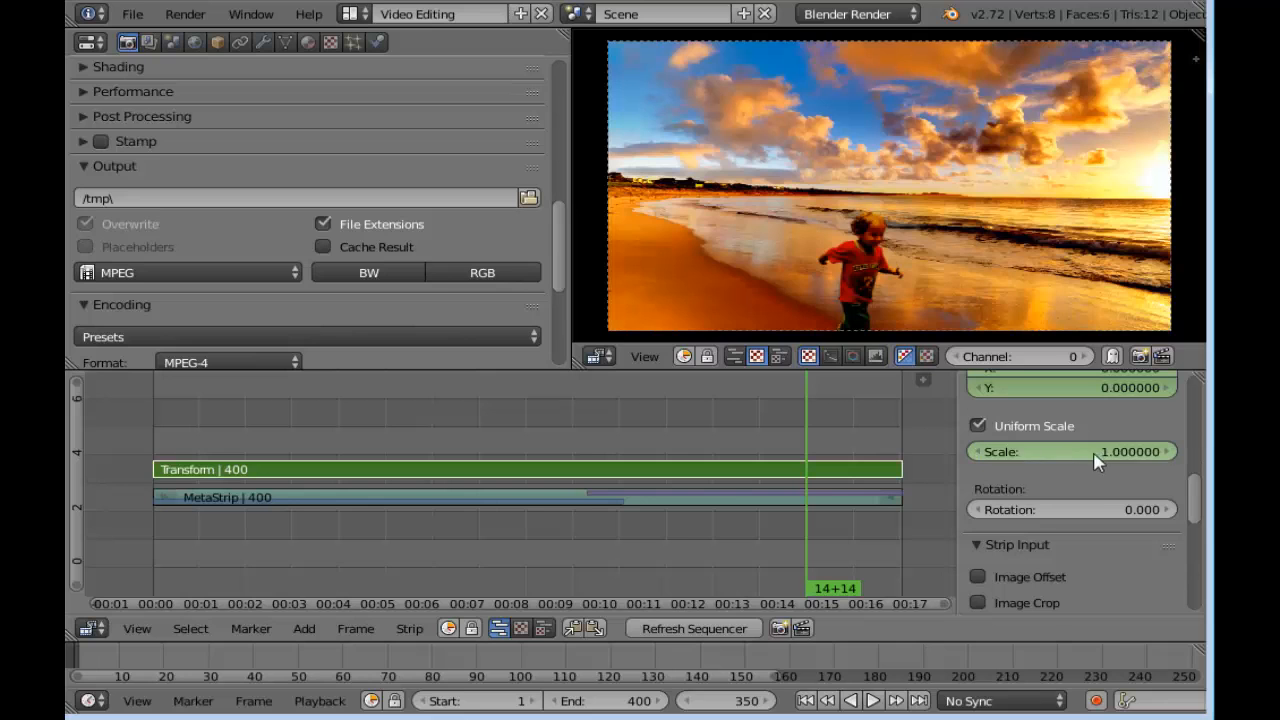
right_click(1085, 453)
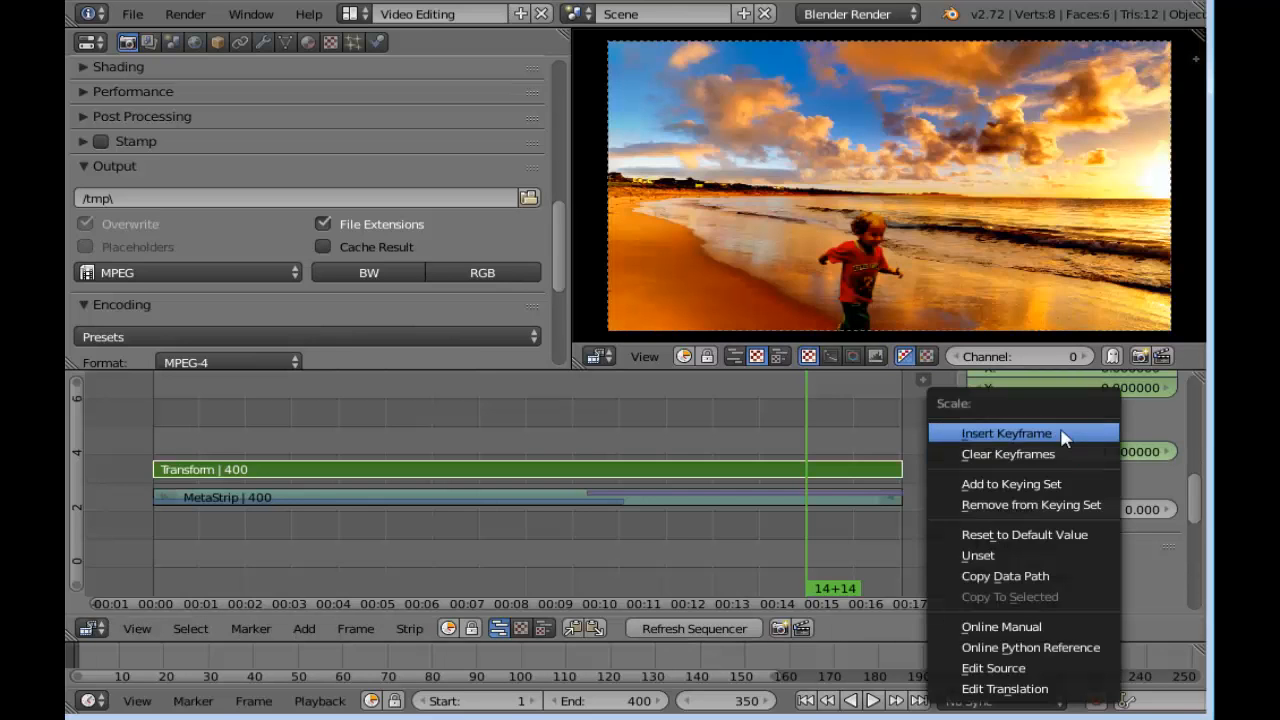
left_click(1061, 429)
Insert keyframes for the Transform strip's X and Y position at frame 350
scroll(1200, 507, "up", 3)
right_click(1088, 492)
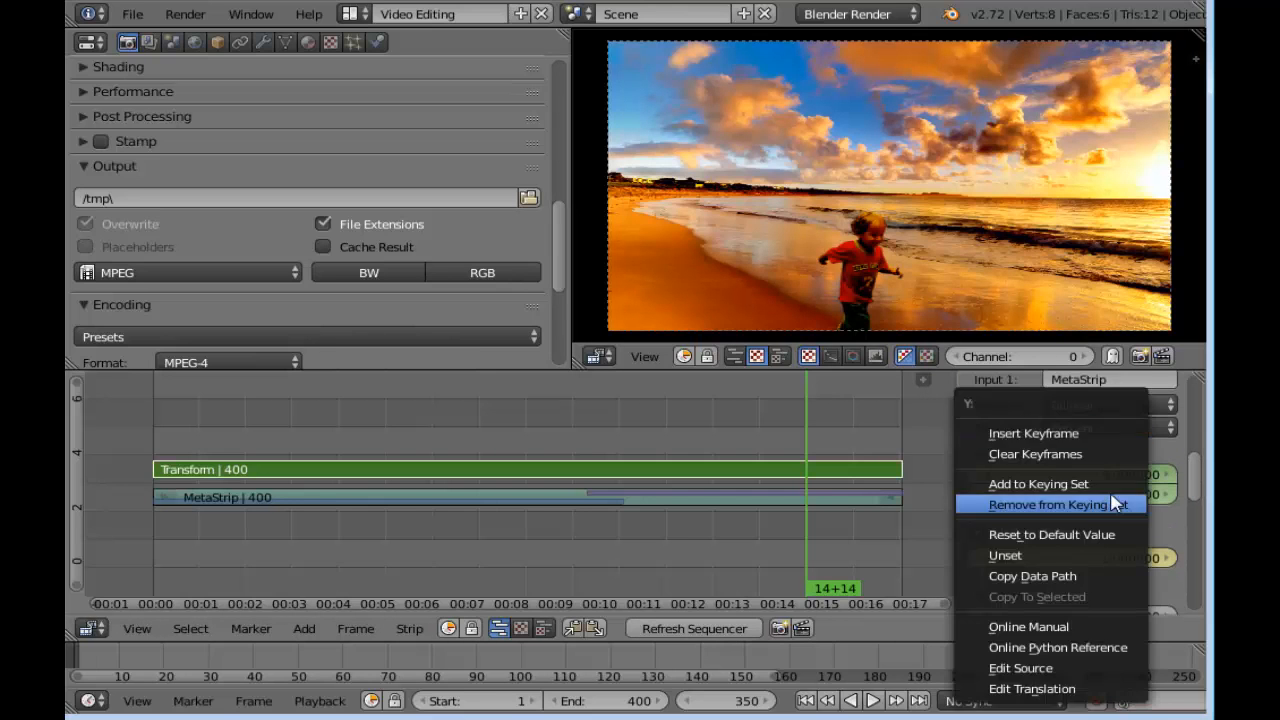
left_click(1075, 432)
right_click(1088, 487)
left_click(1050, 435)
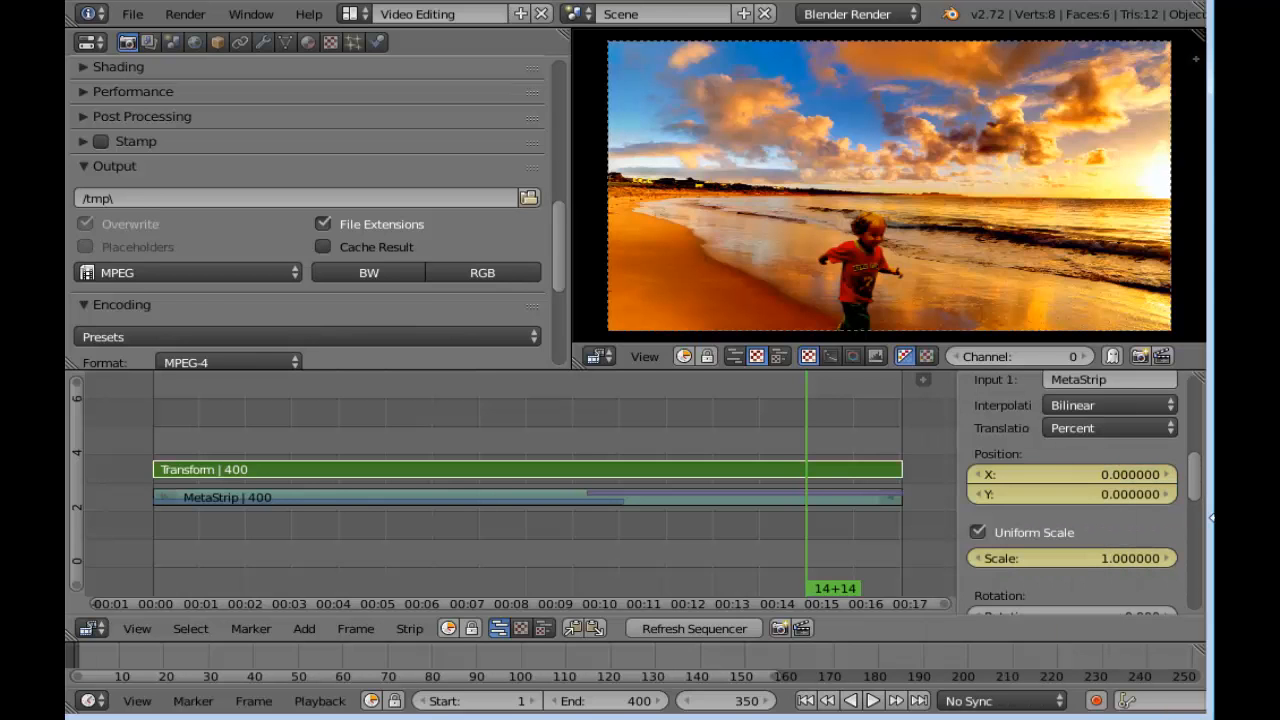
Return to the start of the sequence and preview the animated zoom by playing and scrubbing through it
left_click_drag(1203, 487, 1199, 496)
mouse_move(804, 436)
left_mouse_down()
mouse_move(546, 431)
mouse_move(851, 420)
mouse_move(151, 426)
mouse_move(176, 422)
mouse_move(300, 445)
mouse_move(157, 452)
mouse_move(234, 449)
mouse_move(193, 459)
mouse_move(157, 457)
mouse_move(237, 449)
mouse_move(160, 445)
left_mouse_up()
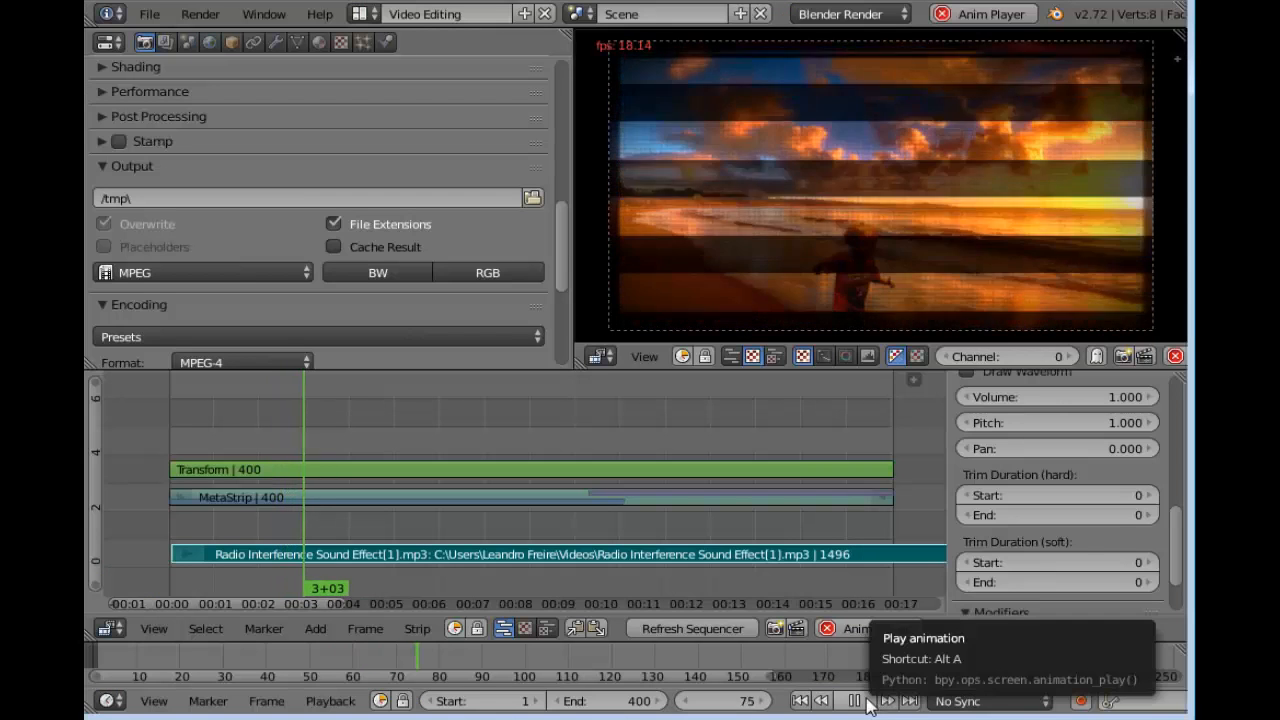
left_click(866, 704)
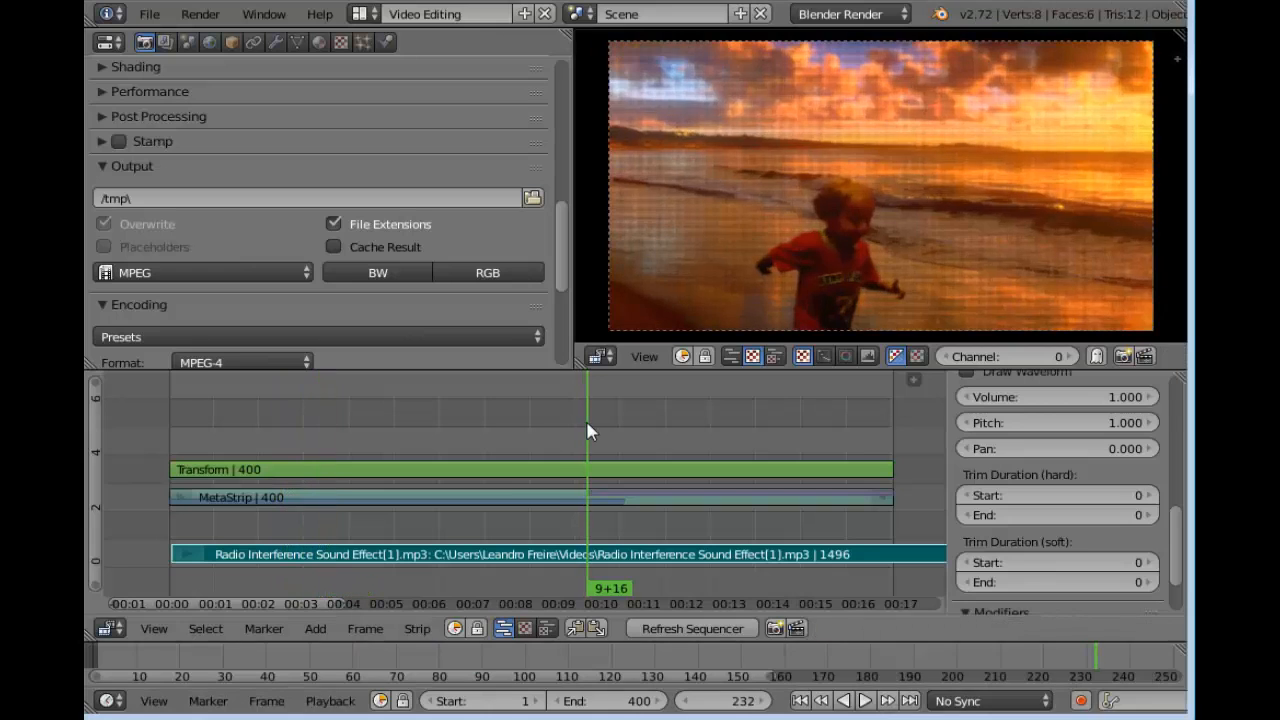
key("Left")
left_click(690, 556)
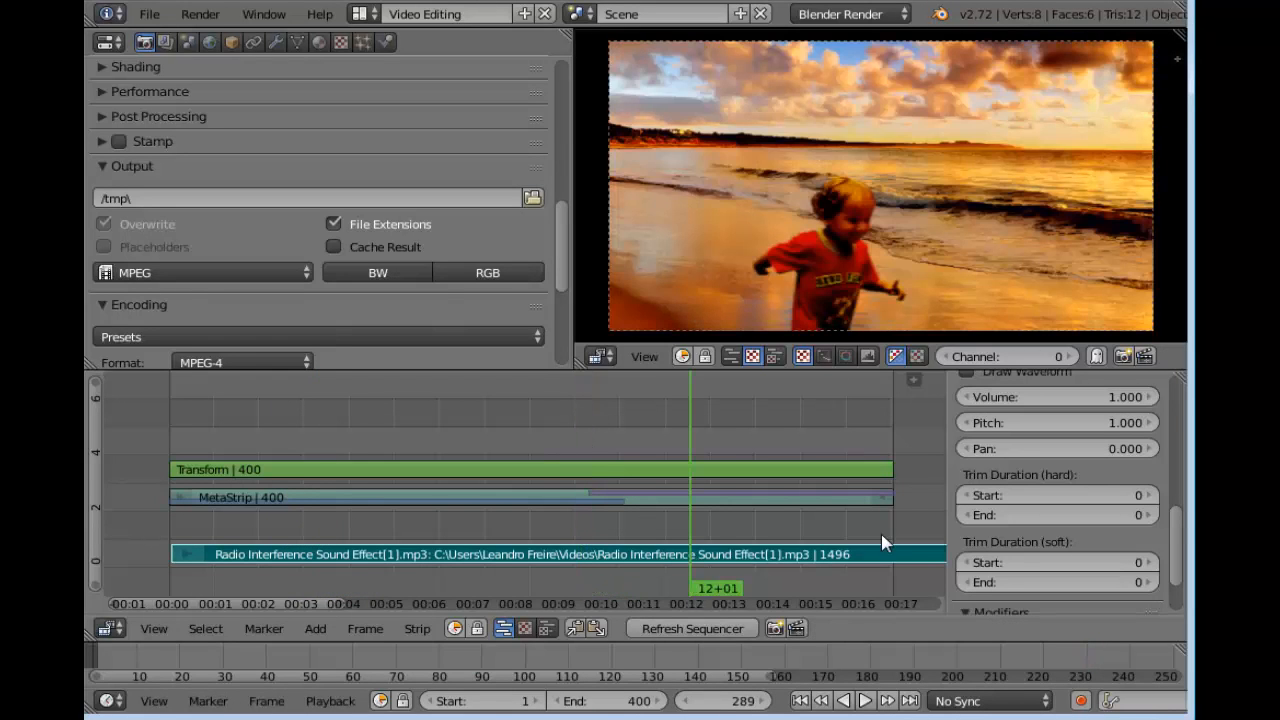
Set the radio interference sound strip's volume to 2 at frame 235 and insert a volume keyframe
scroll(975, 545, "up", 3)
left_click_drag(675, 451, 592, 453)
left_click(1120, 537)
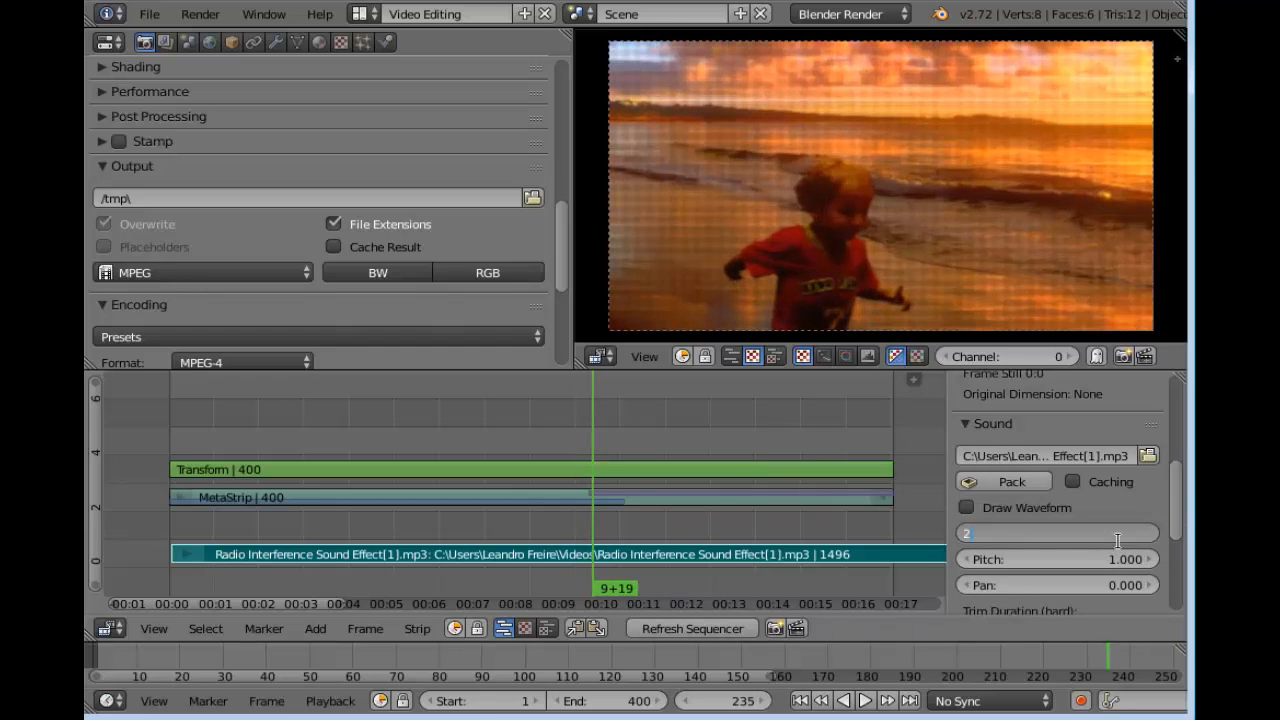
right_click(1110, 533)
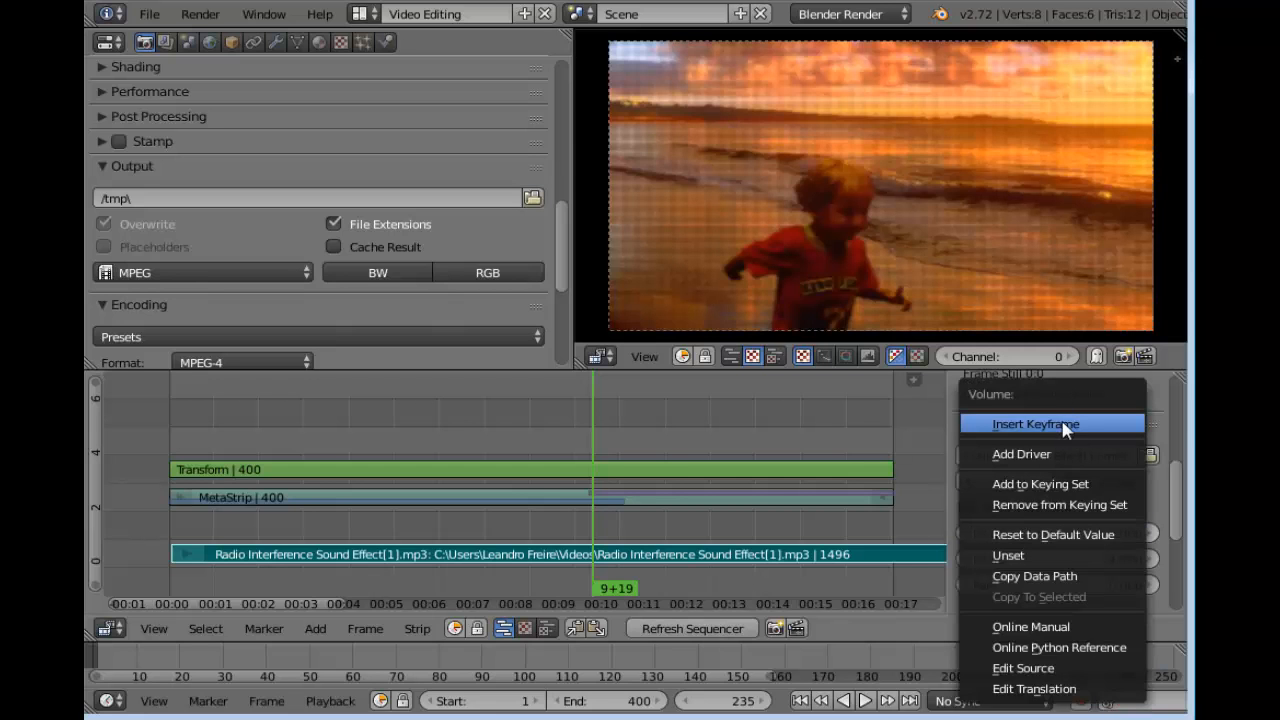
left_click(1064, 425)
Set the radio interference sound strip's volume to 0 at frame 247 and insert a volume keyframe
mouse_move(598, 452)
left_mouse_down()
mouse_move(626, 443)
mouse_move(551, 452)
mouse_move(614, 451)
left_mouse_up()
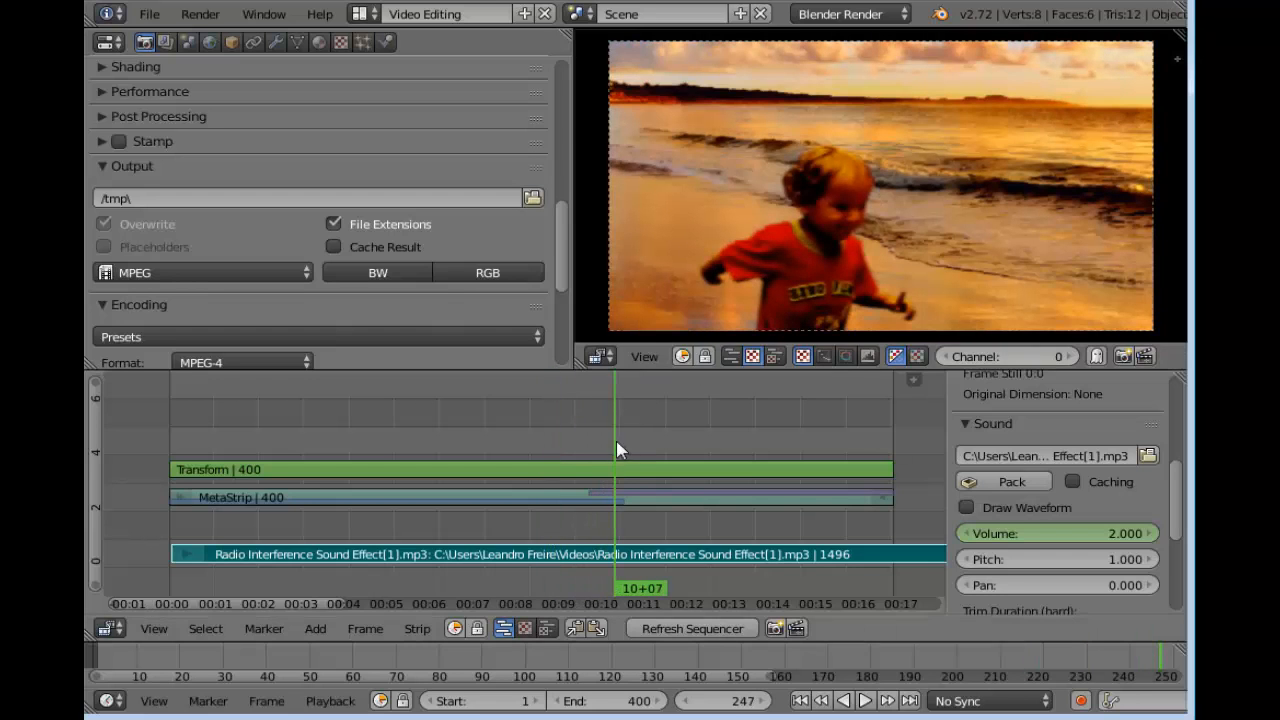
right_click(1088, 535)
left_click(1000, 433)
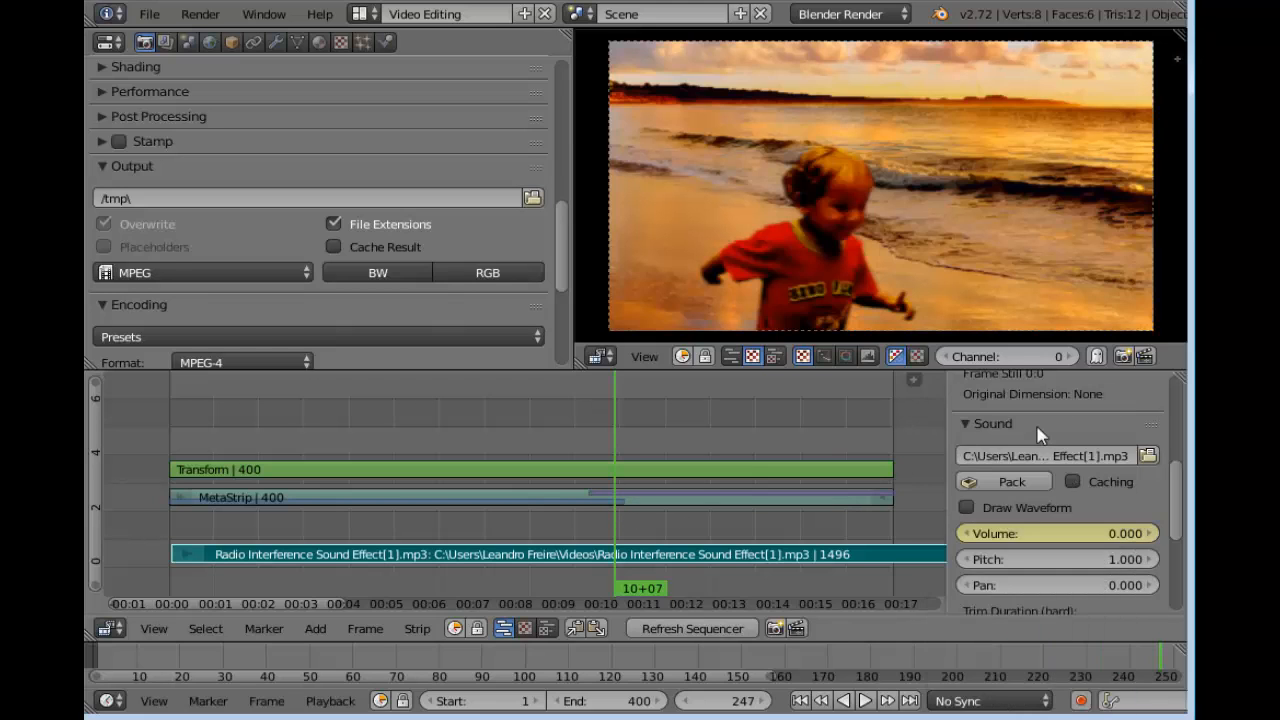
Play the sequence from frame 226 through the transition to check the sound fade-out
left_click_drag(410, 435, 574, 432)
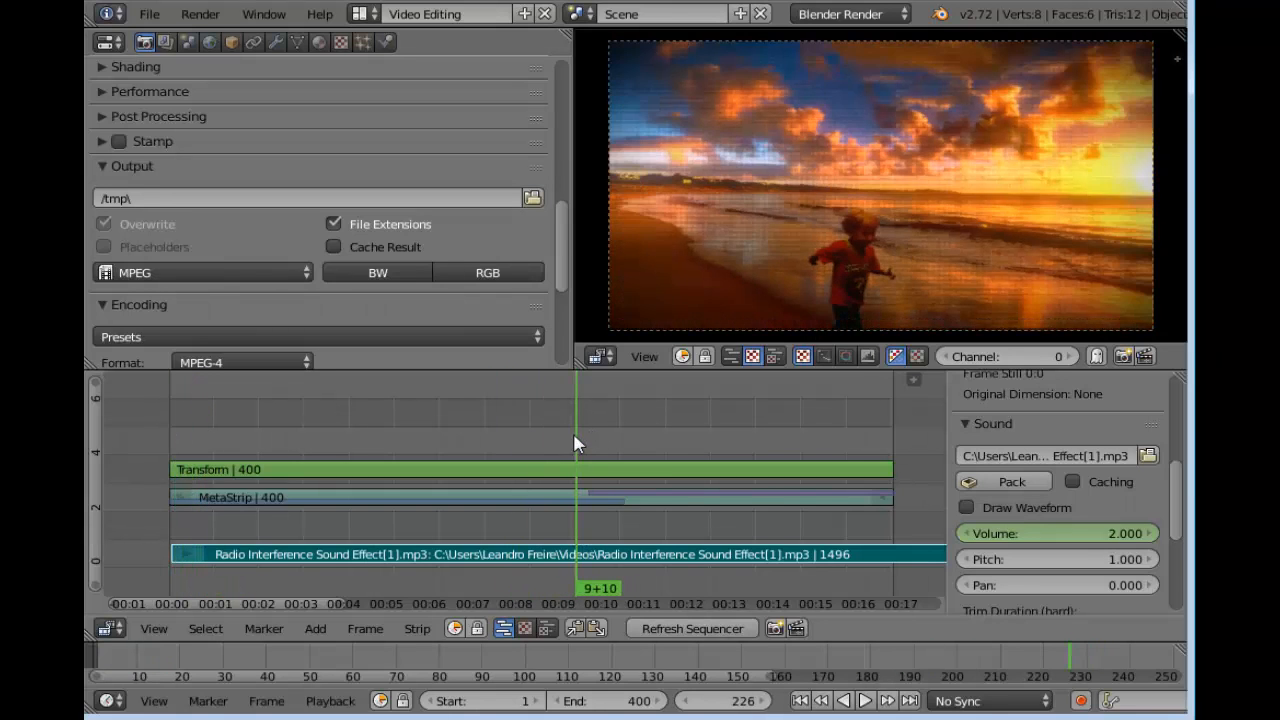
left_click(865, 702)
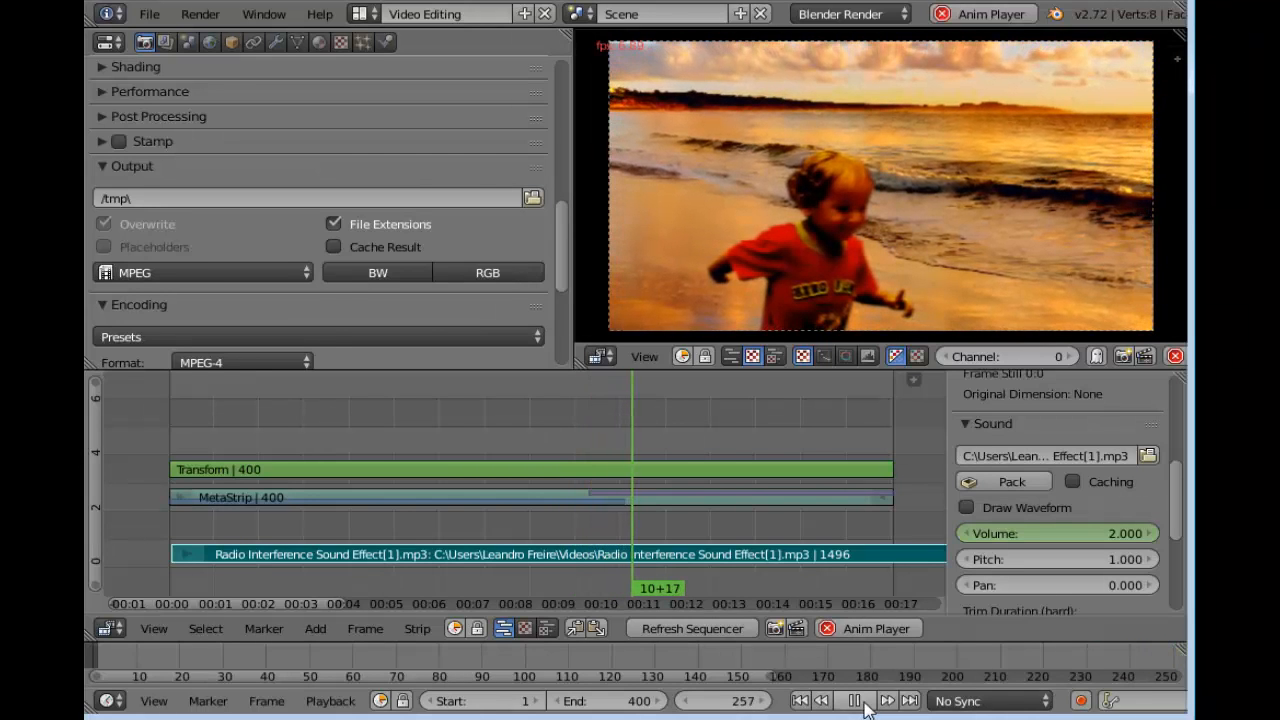
left_click(860, 702)
left_click_drag(612, 436, 548, 462)
Browse from the render output path to the "efeito de tv" folder and return to the editing layout
mouse_move(559, 244)
left_mouse_down()
mouse_move(559, 318)
mouse_move(559, 246)
left_mouse_up()
left_click(532, 195)
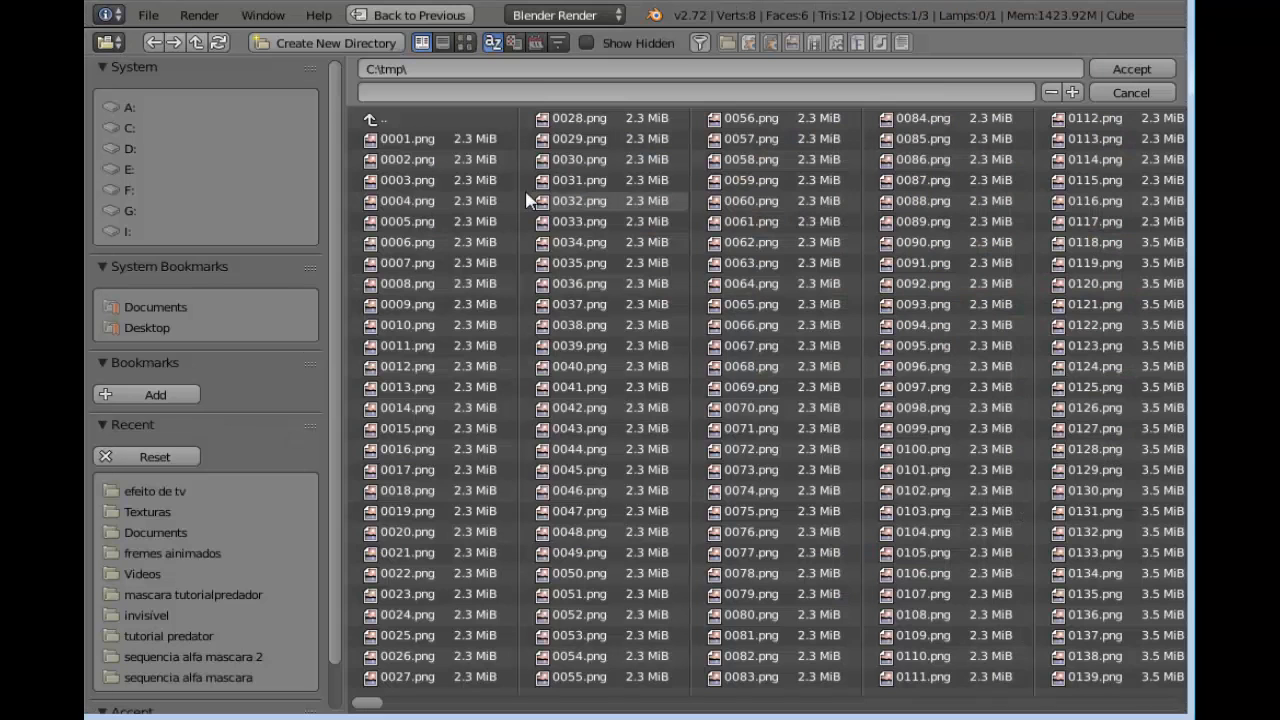
left_click(152, 491)
left_click(419, 15)
Render the sequence as an animation and fit the timeline range and render result in view to follow its progress
left_click_drag(562, 248, 565, 92)
left_click(361, 135)
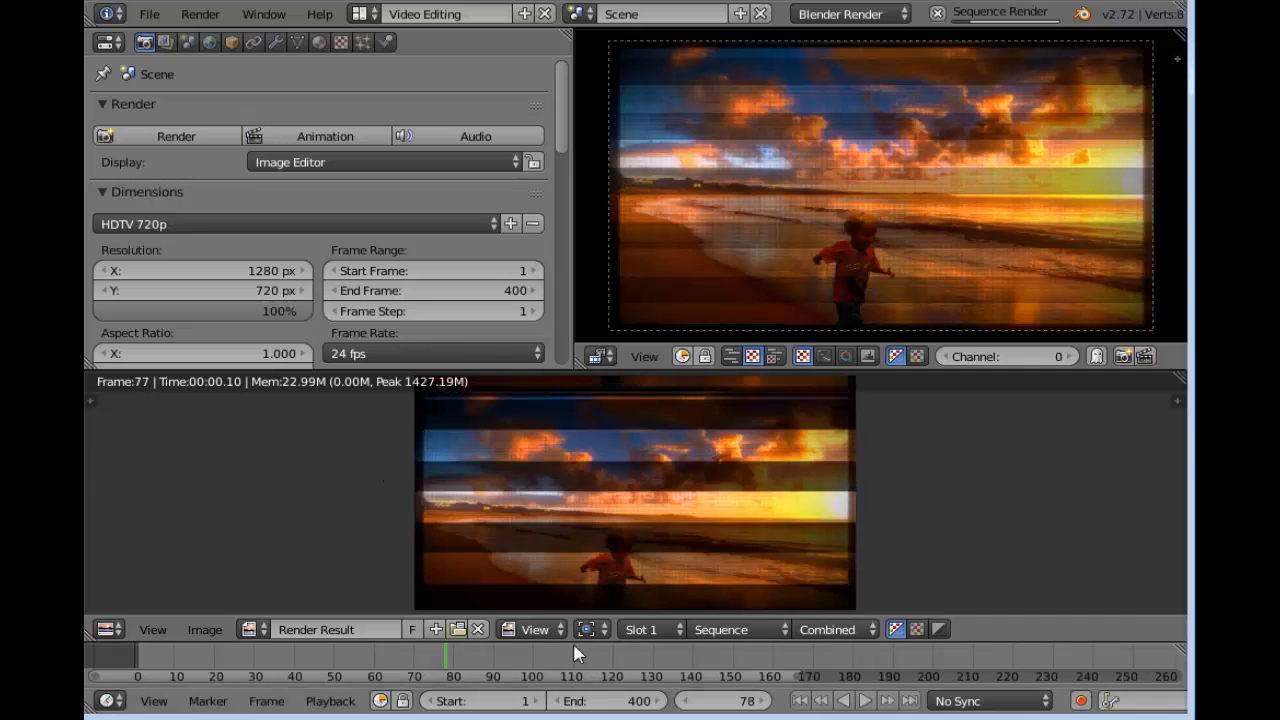
scroll(572, 645, "down", 5)
scroll(709, 656, "down", 1)
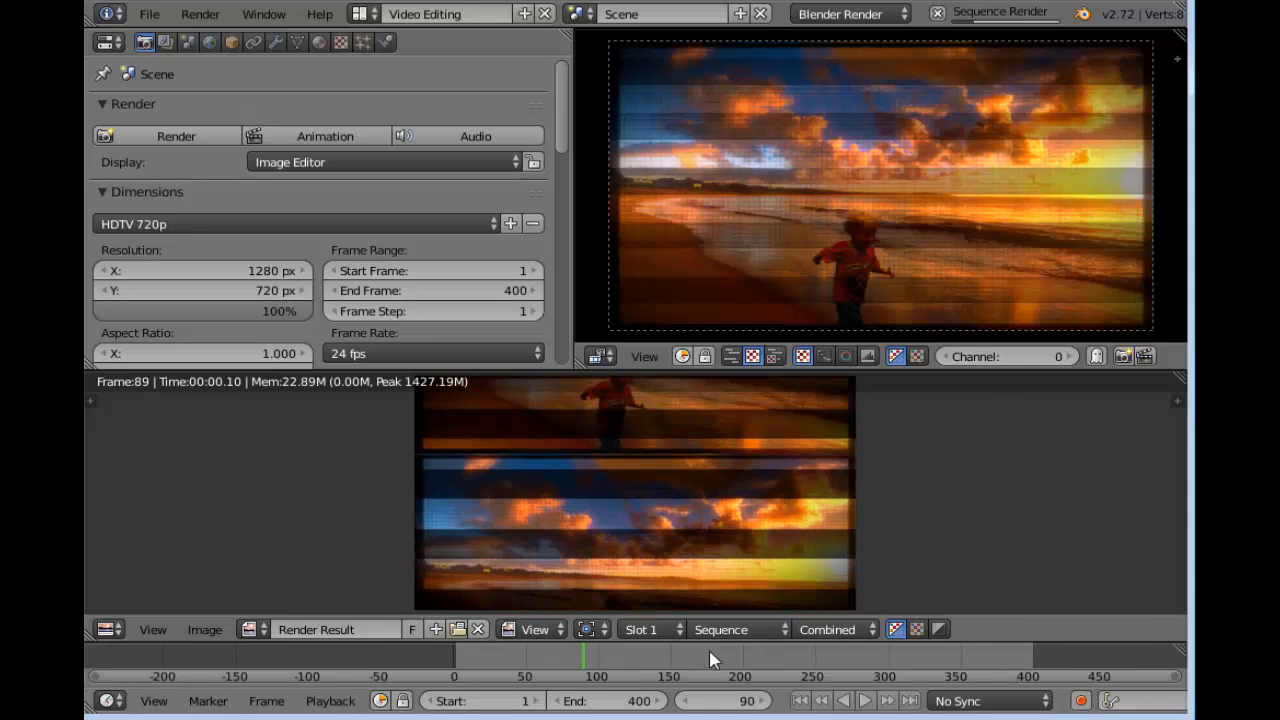
scroll(735, 660, "up", 3)
middle_click_drag(741, 661, 648, 660)
scroll(648, 660, "up", 1)
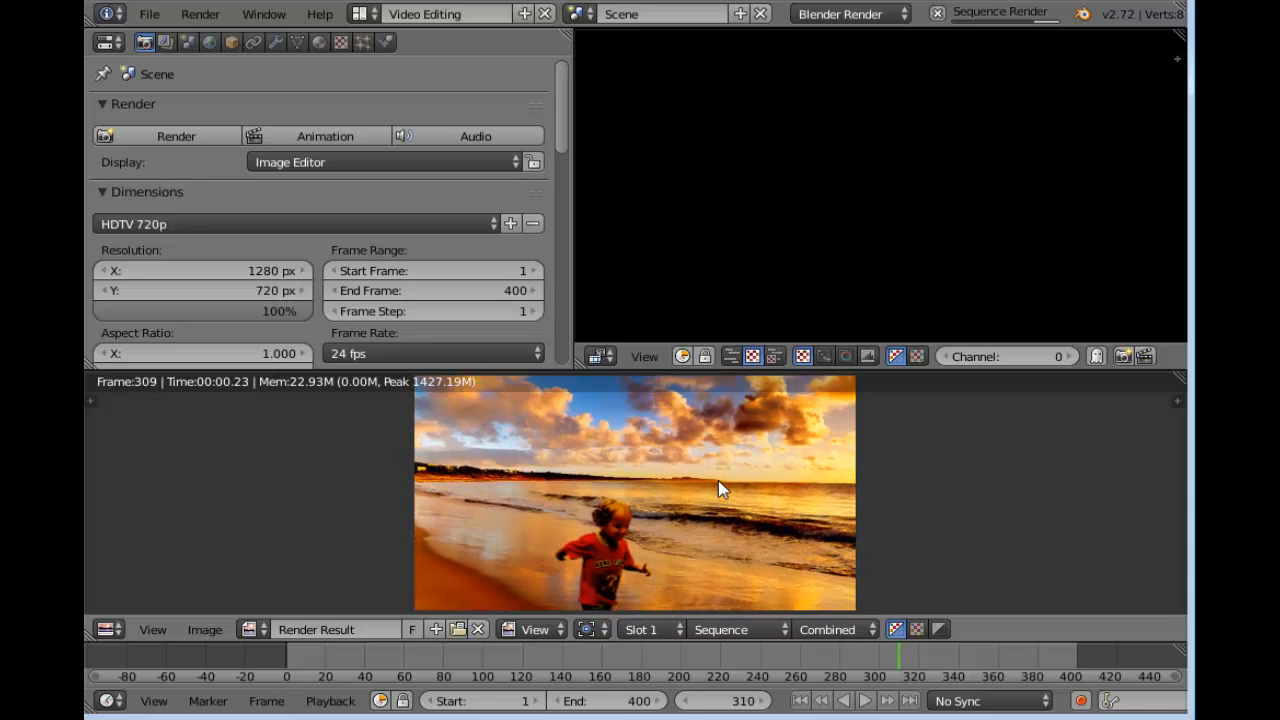
scroll(719, 481, "down", 1)
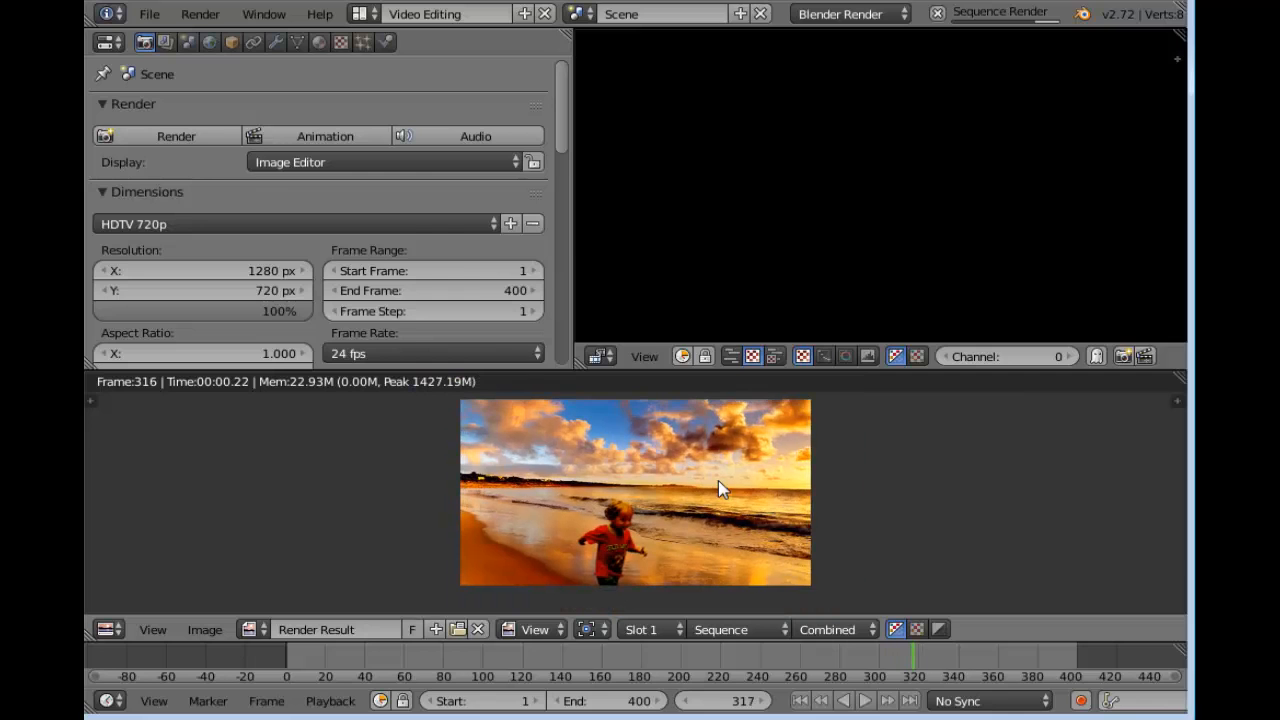